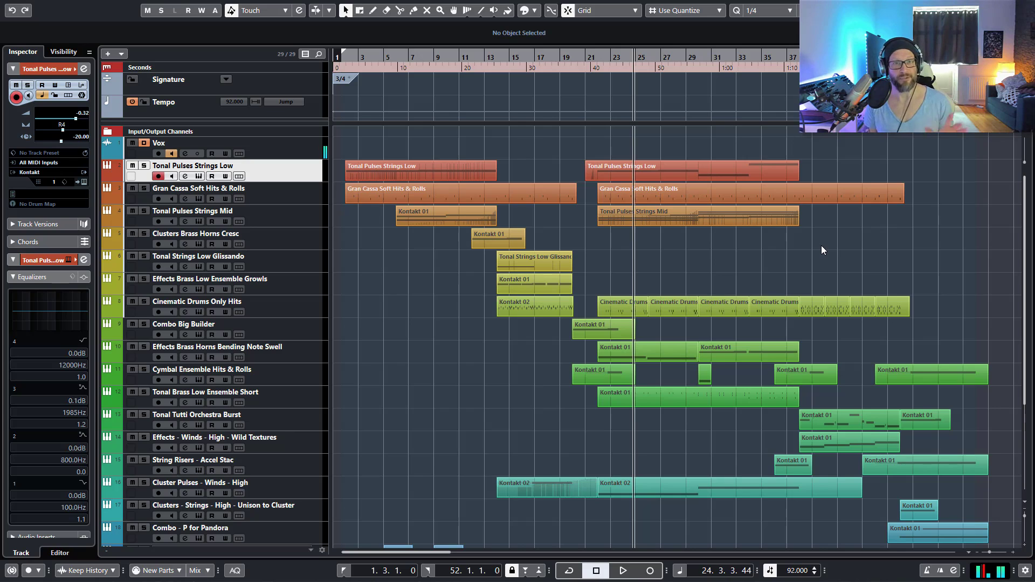
Step: Play the arrangement from bar 1.3 and look through all the instrument tracks while it plays
{"action": "key", "text": "KP_1"}
{"action": "key", "text": "space"}
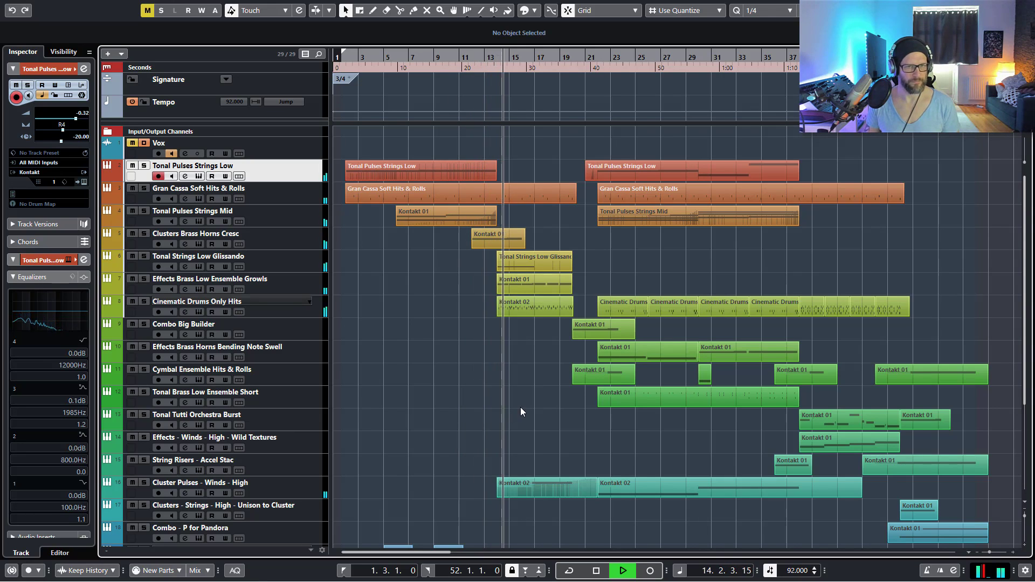
{"action": "left_click_drag", "start_coordinate": [1025, 281], "coordinate": [1012, 317]}
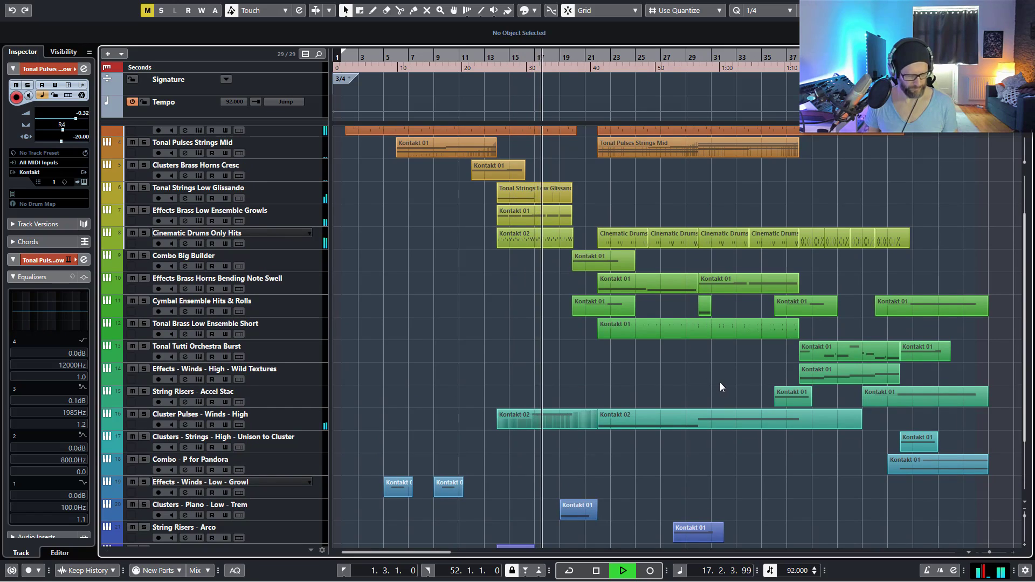
{"action": "key", "text": "shift+g"}
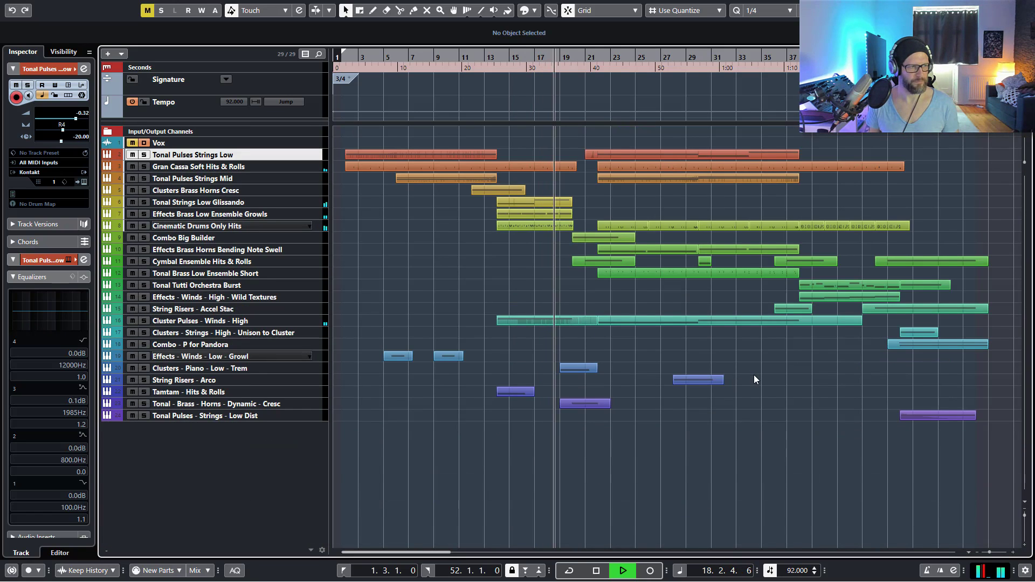
{"action": "key", "text": "shift+h"}
{"action": "key", "text": "shift+h"}
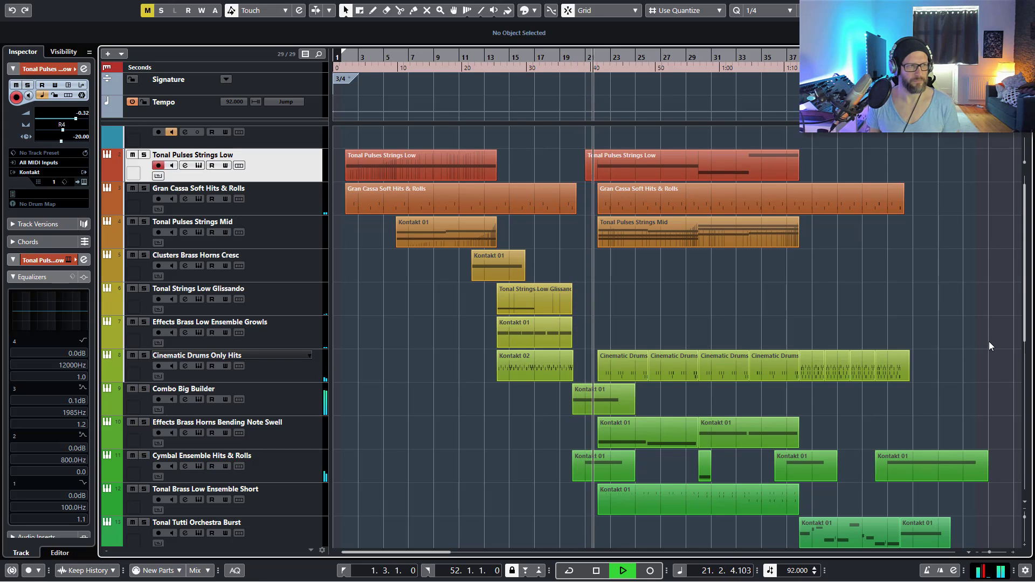
{"action": "left_click_drag", "start_coordinate": [1024, 271], "coordinate": [1028, 419]}
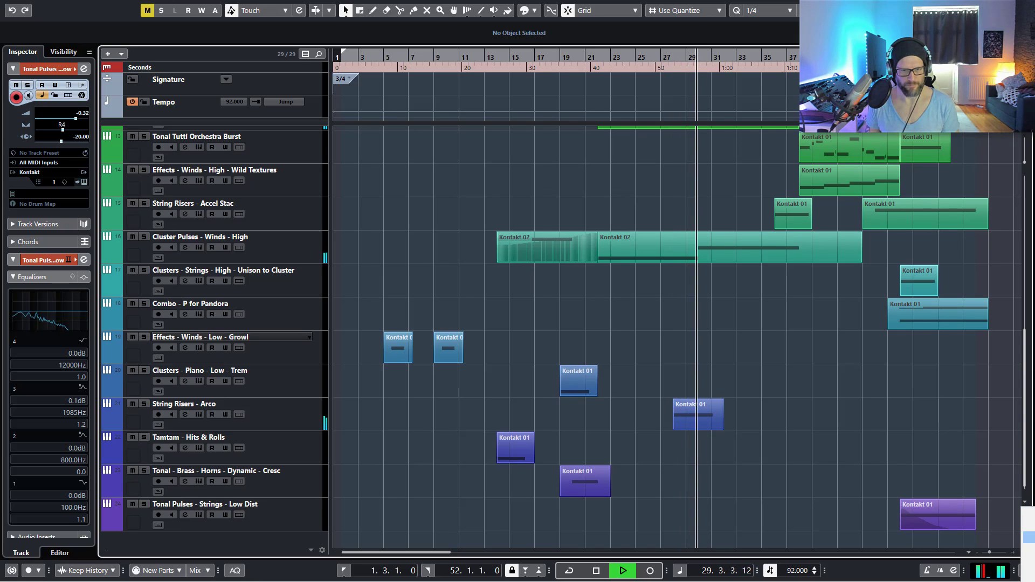
{"action": "key", "text": "shift+g"}
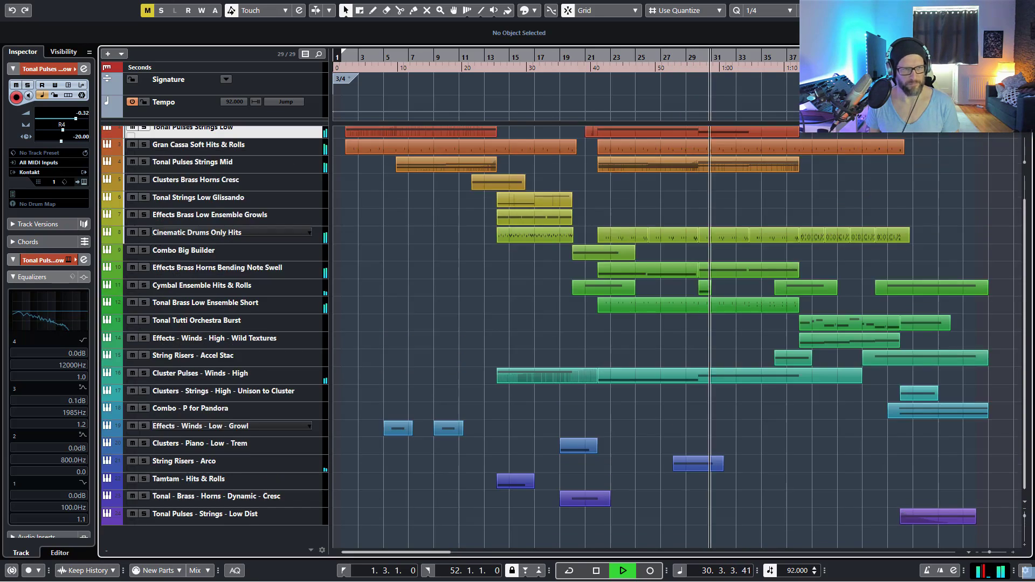
{"action": "scroll", "coordinate": [948, 481], "scroll_direction": "up", "scroll_amount": 1}
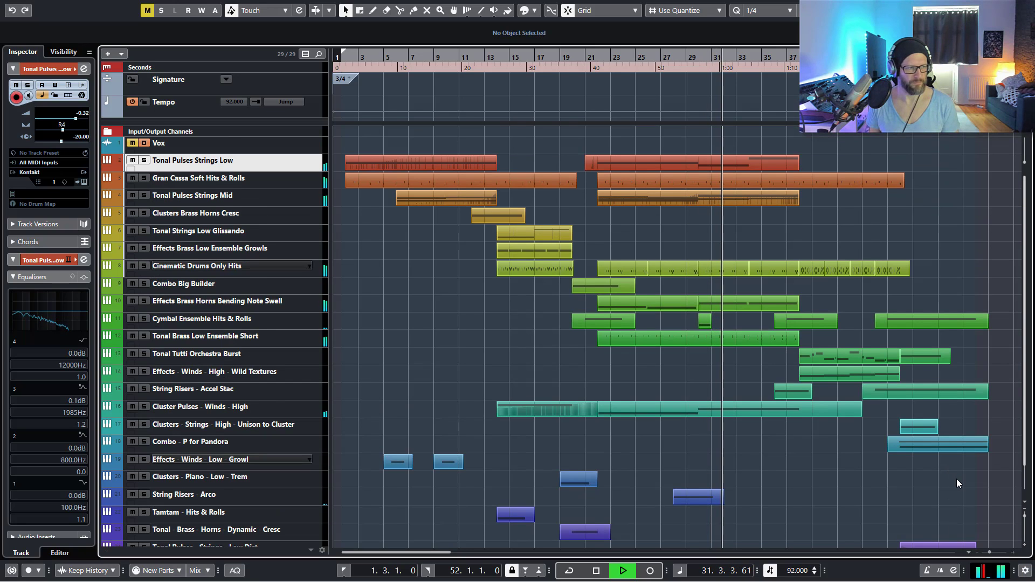
{"action": "scroll", "coordinate": [956, 479], "scroll_direction": "down", "scroll_amount": 1}
{"action": "scroll", "coordinate": [957, 478], "scroll_direction": "up", "scroll_amount": 1}
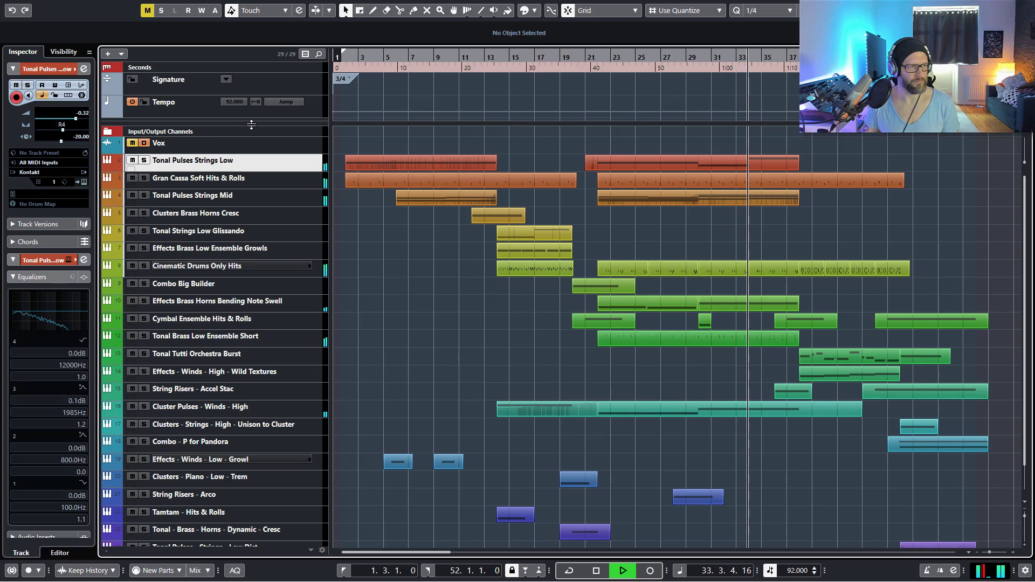
Step: Shrink the Signature and Tempo rows and their section above the instrument tracks, and stop playback
{"action": "left_click_drag", "start_coordinate": [251, 124], "coordinate": [252, 120]}
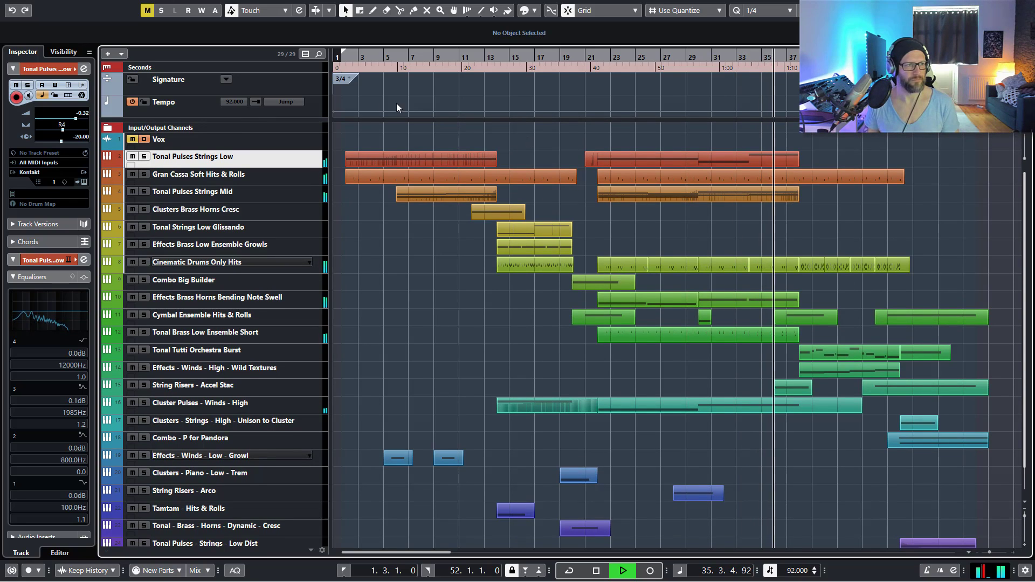
{"action": "left_click", "coordinate": [288, 86]}
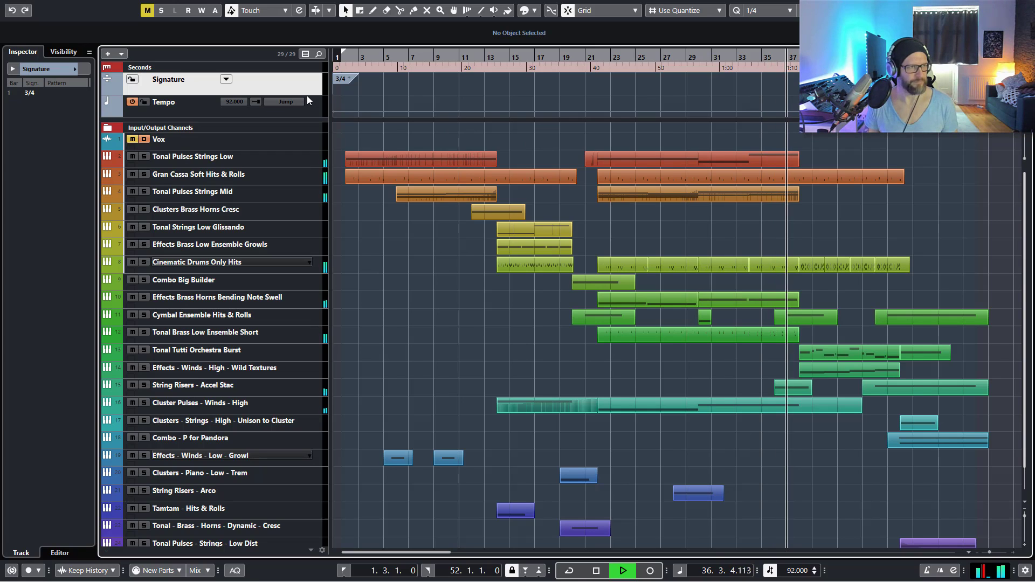
{"action": "left_click_drag", "start_coordinate": [306, 95], "coordinate": [302, 99]}
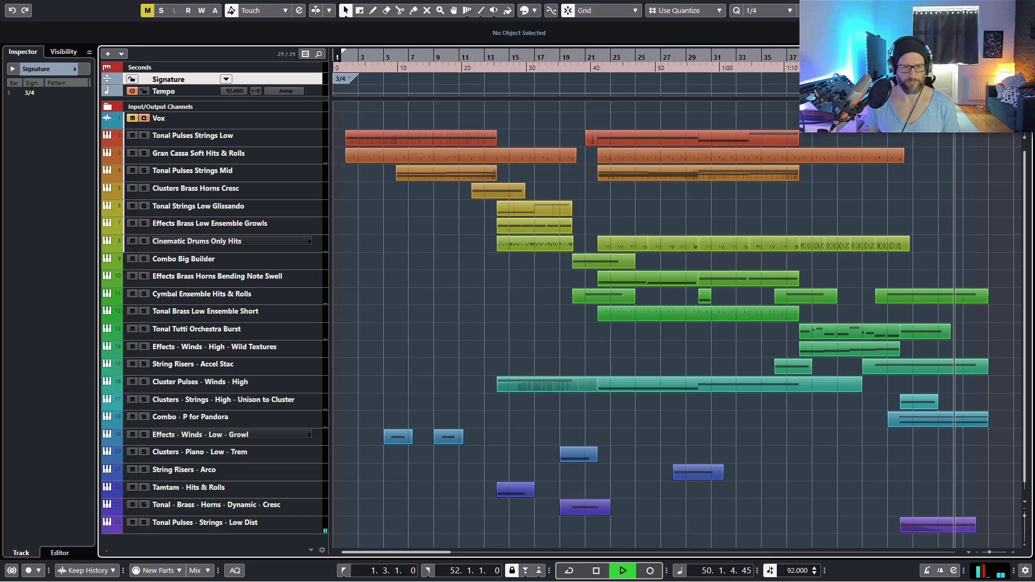
{"action": "key", "text": "space"}
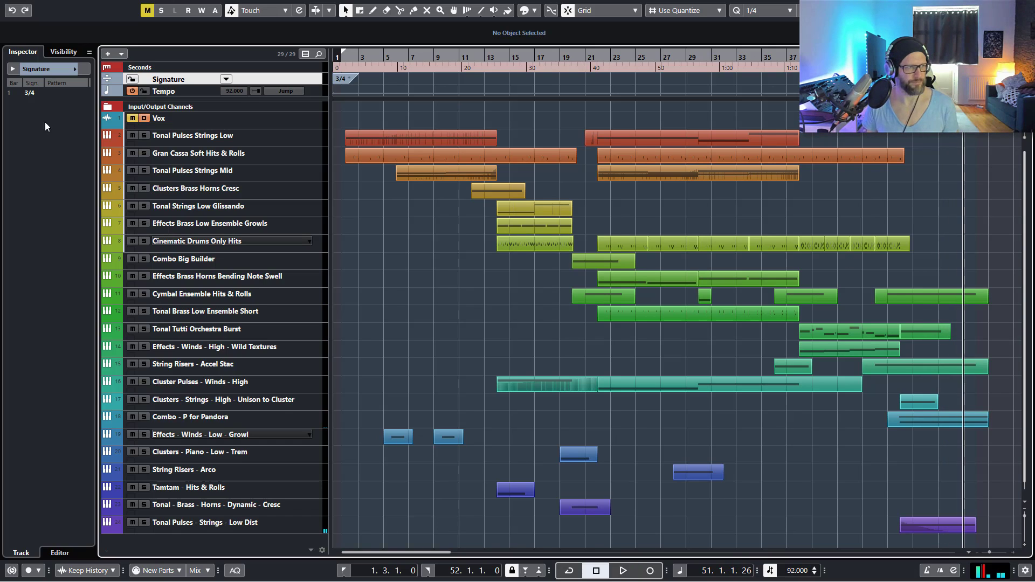
Step: Unmute the Vox track and return the playhead to bar 1.3
{"action": "left_click", "coordinate": [132, 118]}
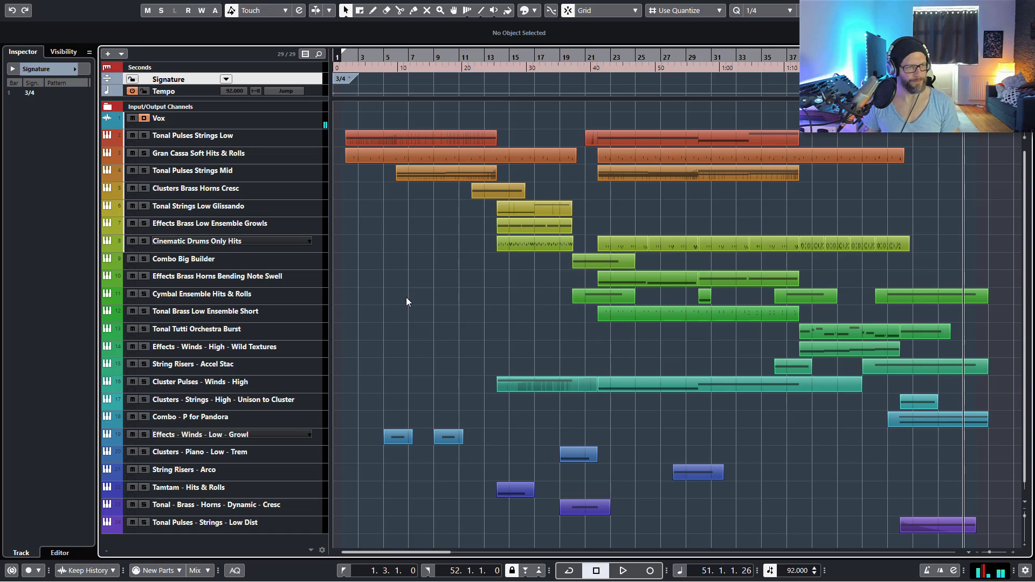
{"action": "key", "text": "1"}
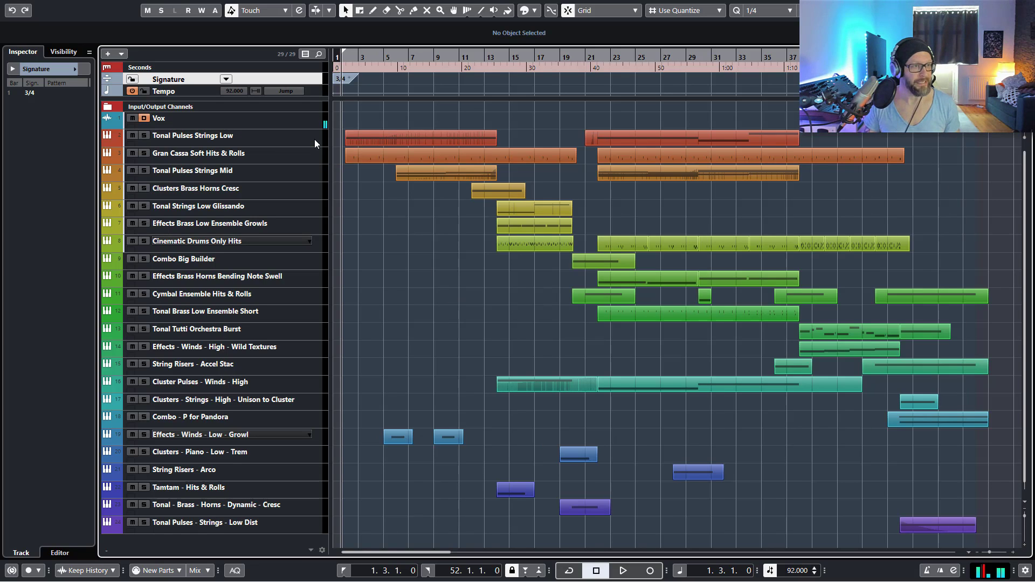
{"action": "key", "text": "alt+Down"}
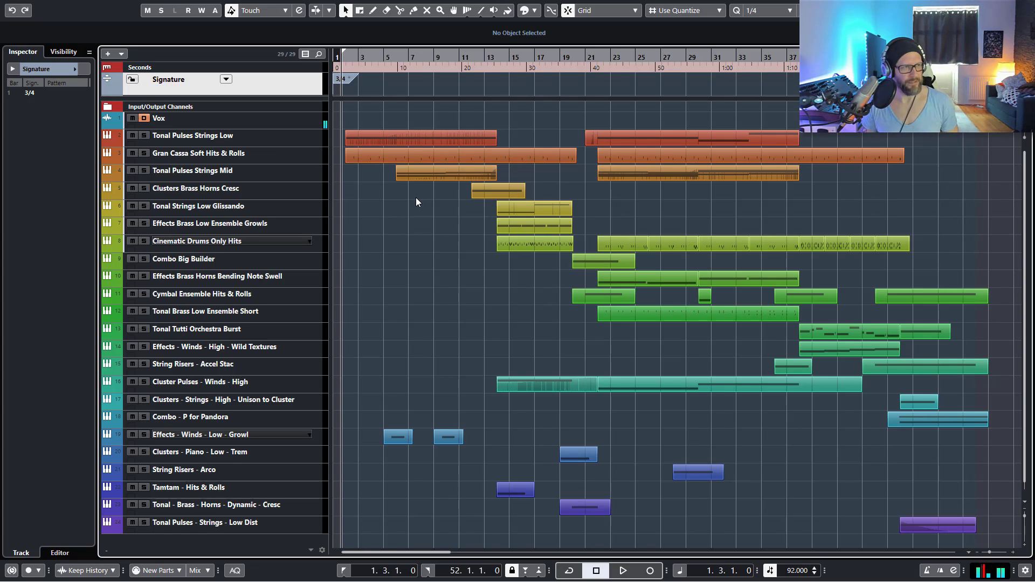
{"action": "key", "text": "alt+Up"}
Step: Enlarge the instrument track rows and open the Kontakt instrument of the Tonal Pulses Strings Low track
{"action": "left_click", "coordinate": [302, 140]}
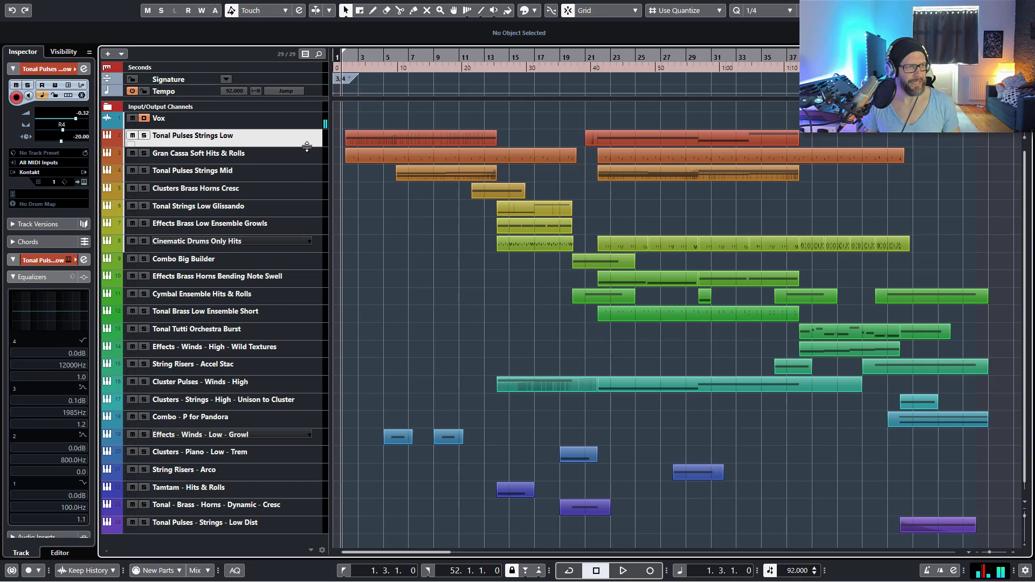
{"action": "left_click_drag", "start_coordinate": [307, 147], "coordinate": [307, 162]}
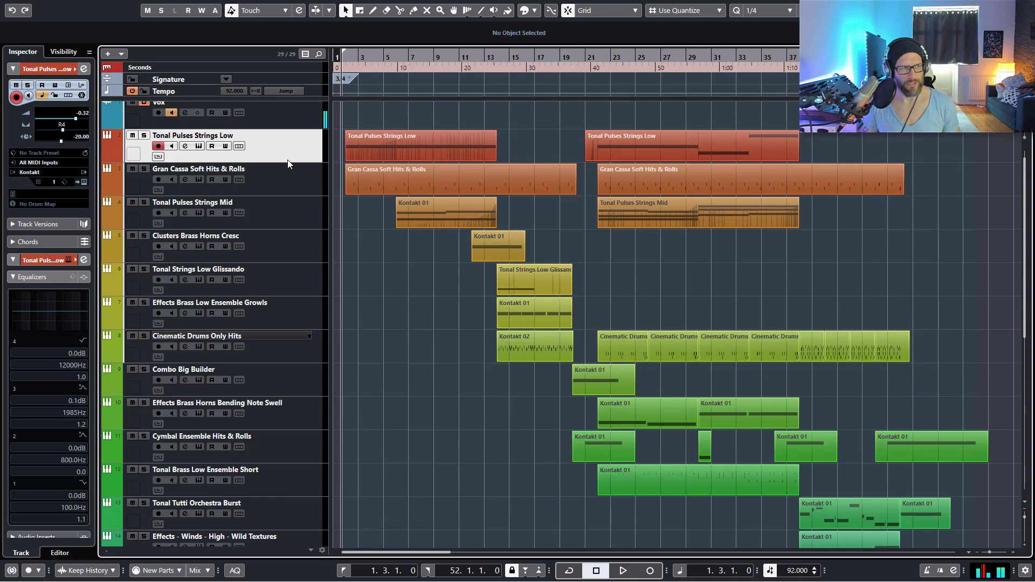
{"action": "key", "text": "h"}
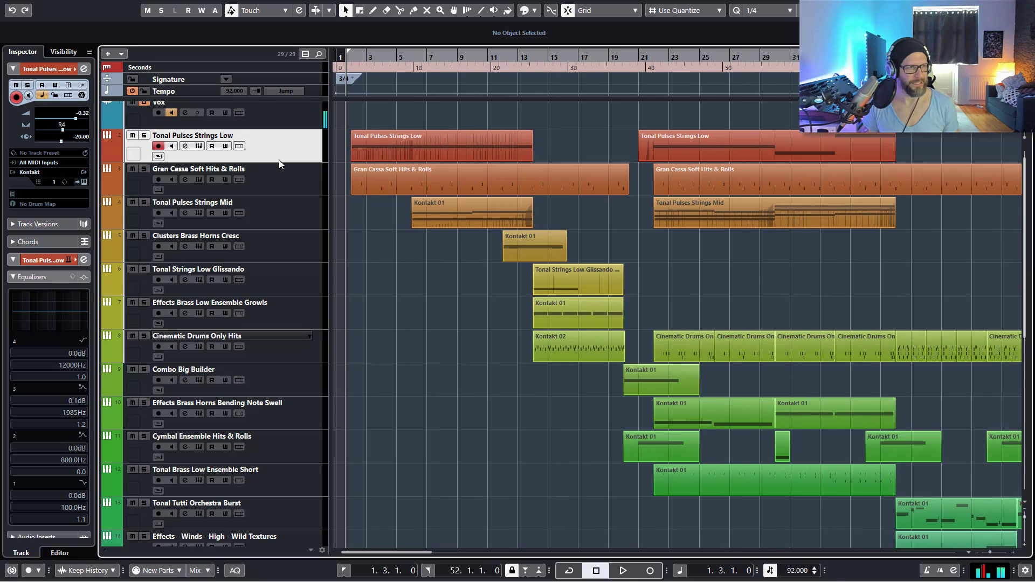
{"action": "key", "text": "h"}
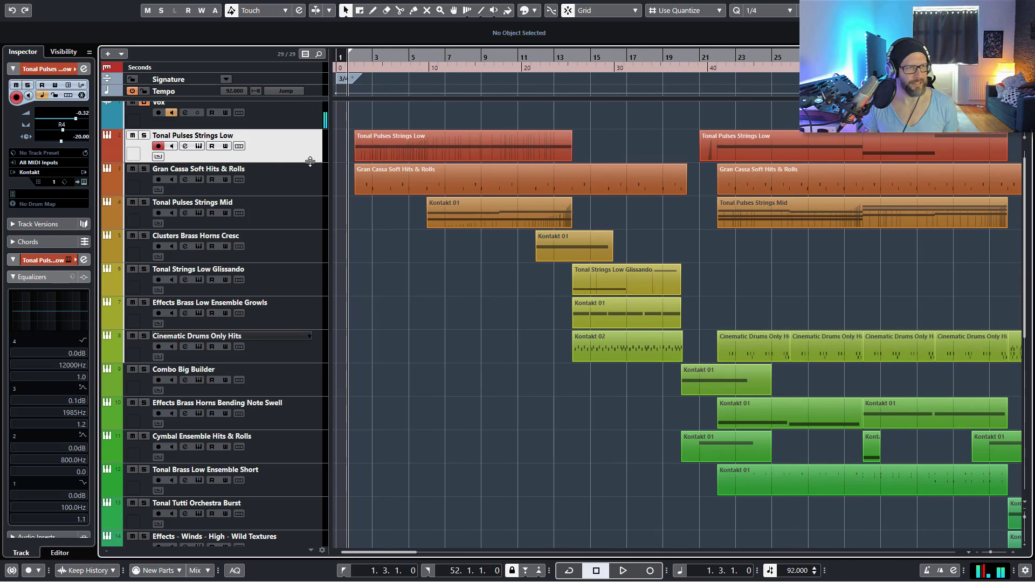
{"action": "left_click", "coordinate": [199, 147]}
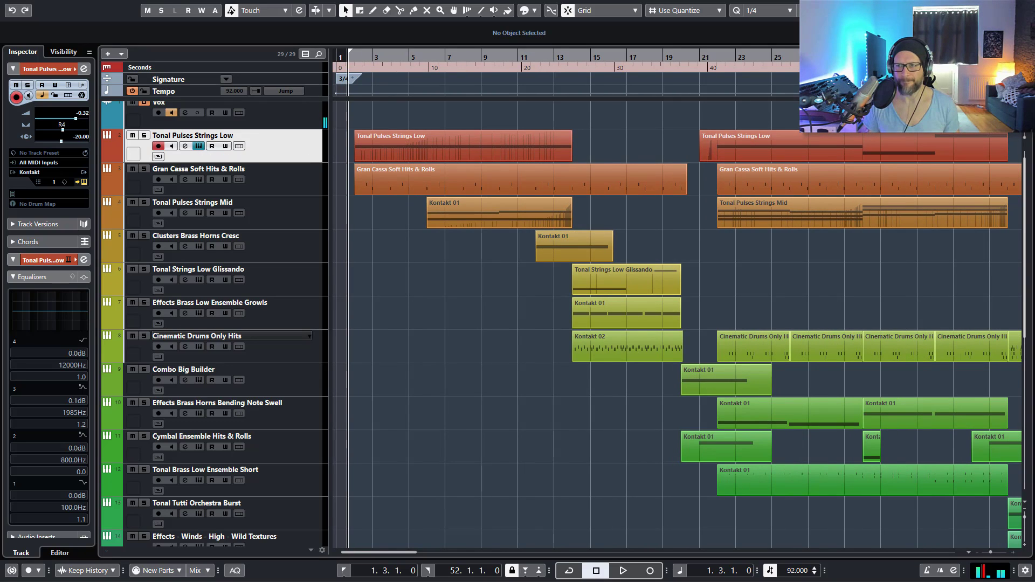
{"action": "left_click", "coordinate": [239, 146]}
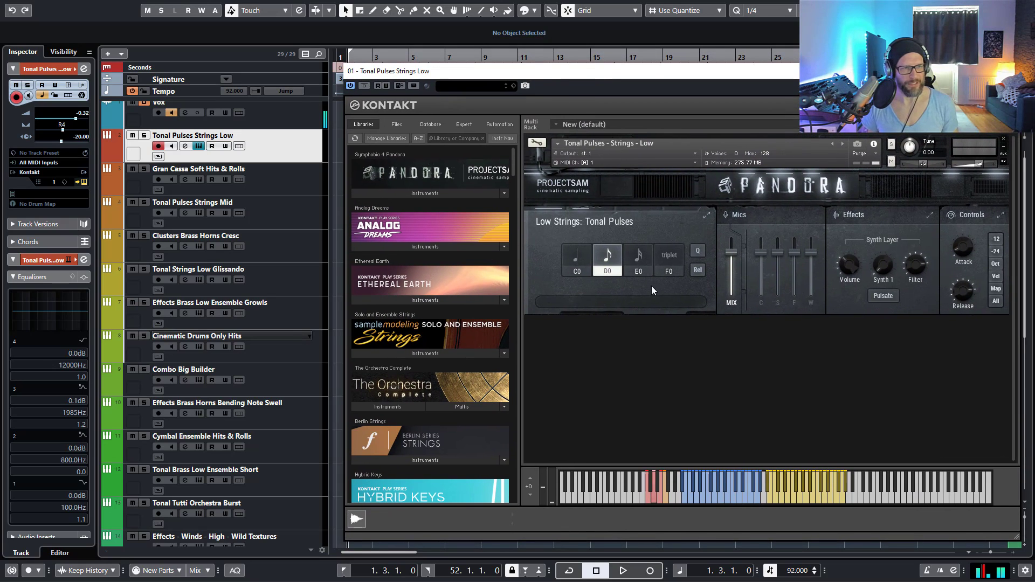
{"action": "left_click_drag", "start_coordinate": [686, 76], "coordinate": [694, 85]}
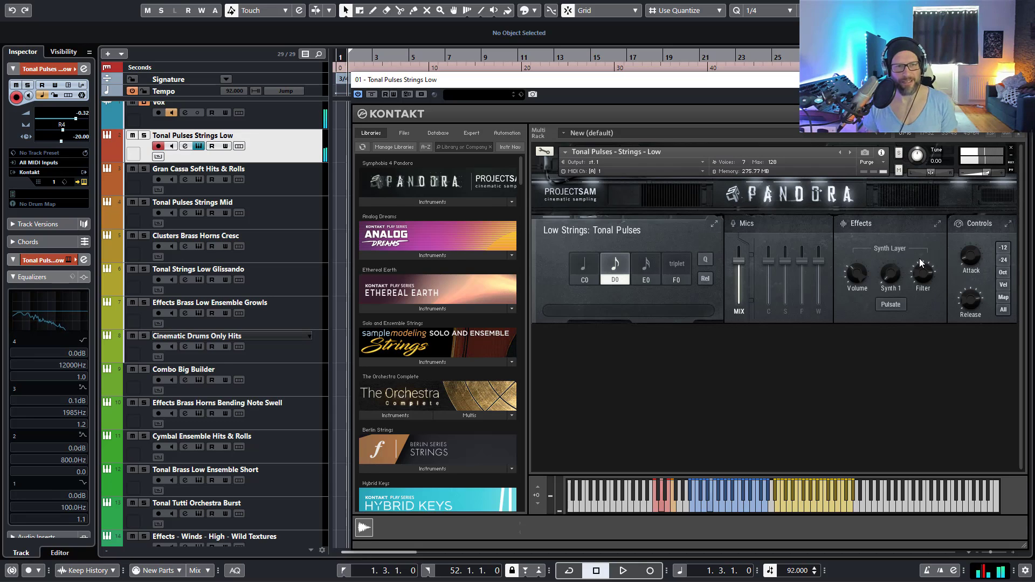
Step: Audition the instrument's synth layers 2 and 3, return to Synth 1 and close the instrument window
{"action": "left_click", "coordinate": [890, 279]}
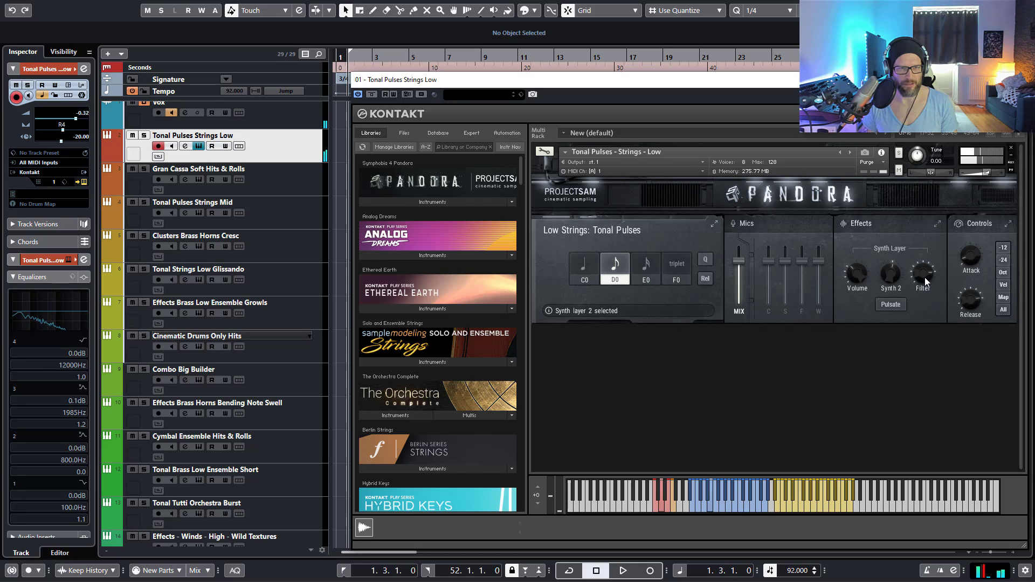
{"action": "left_click", "coordinate": [891, 279]}
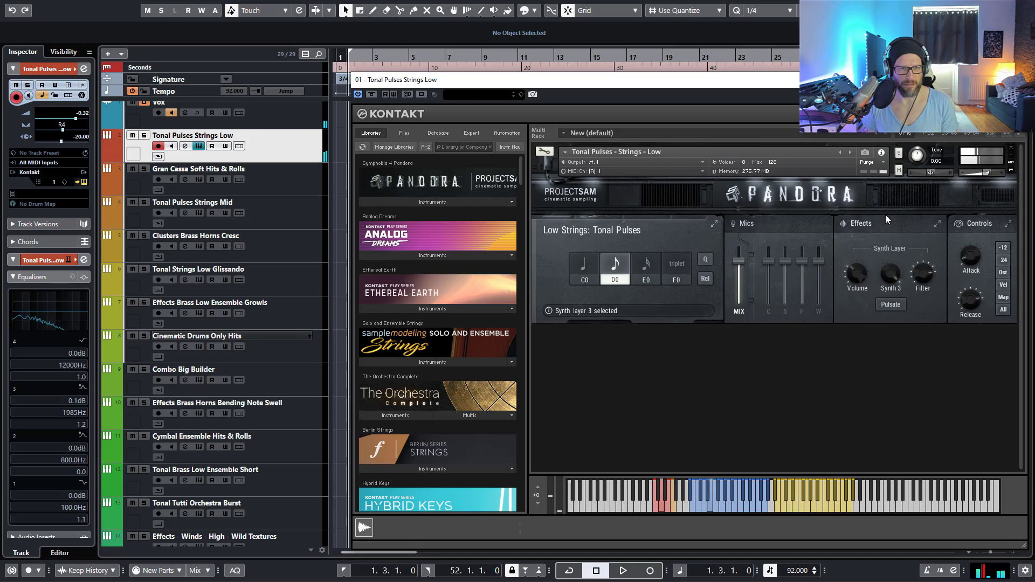
{"action": "left_click", "coordinate": [891, 280]}
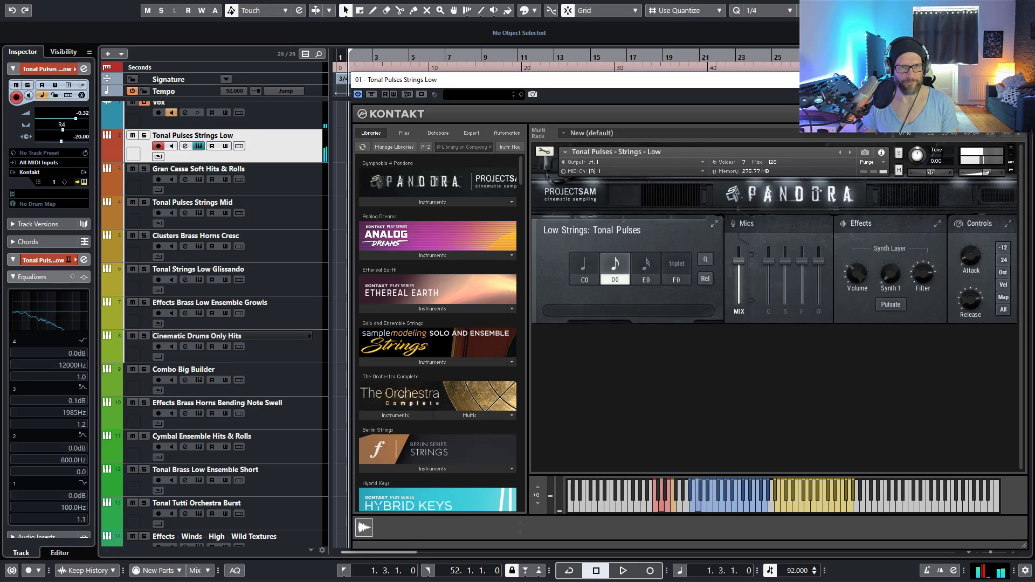
{"action": "key", "text": "ctrl+w"}
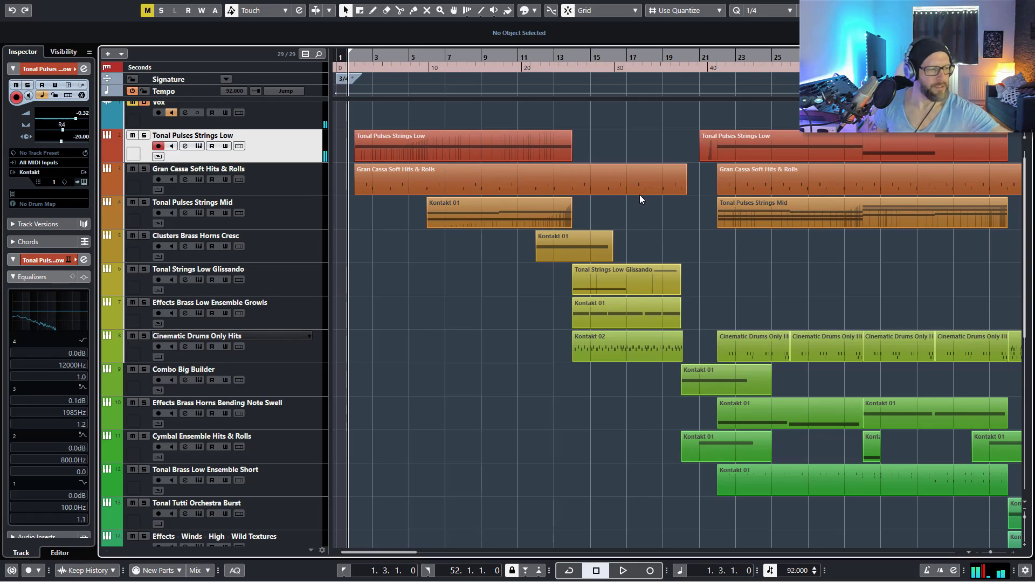
Step: Select the Gran Cassa Soft Hits & Rolls track and open its Kontakt instrument to examine the roll timing settings
{"action": "left_click", "coordinate": [291, 185]}
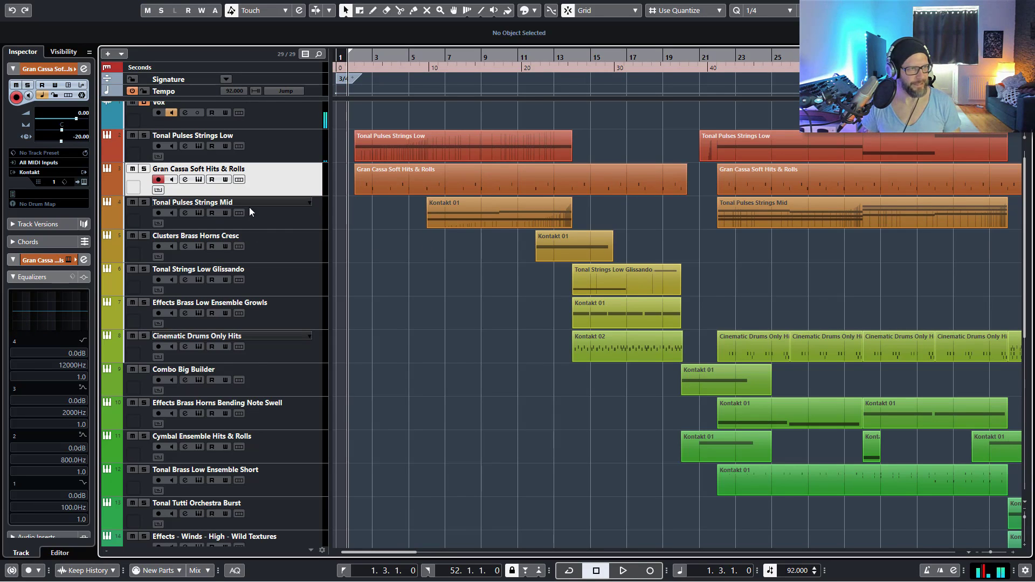
{"action": "left_click", "coordinate": [199, 180]}
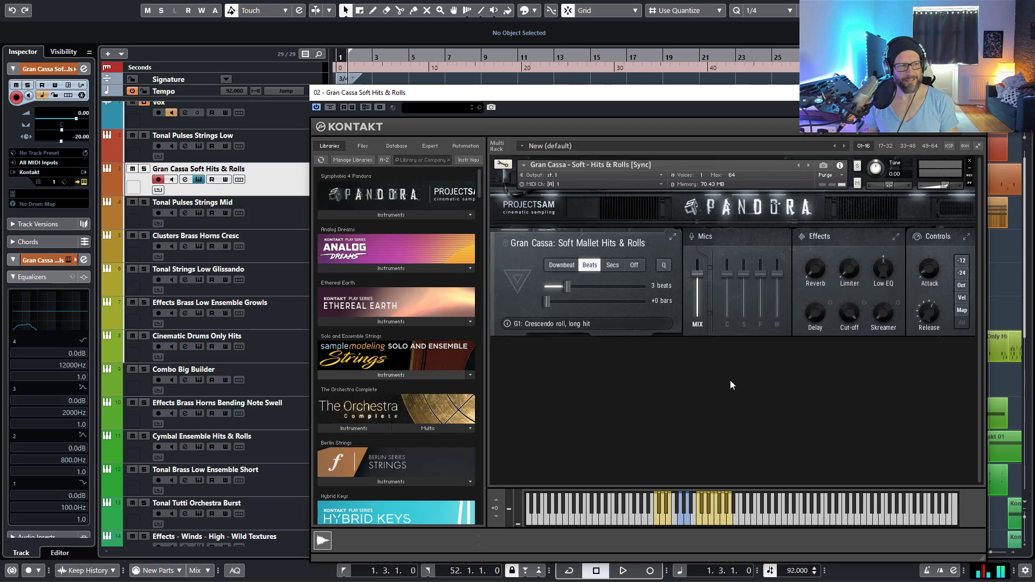
{"action": "left_click", "coordinate": [974, 93]}
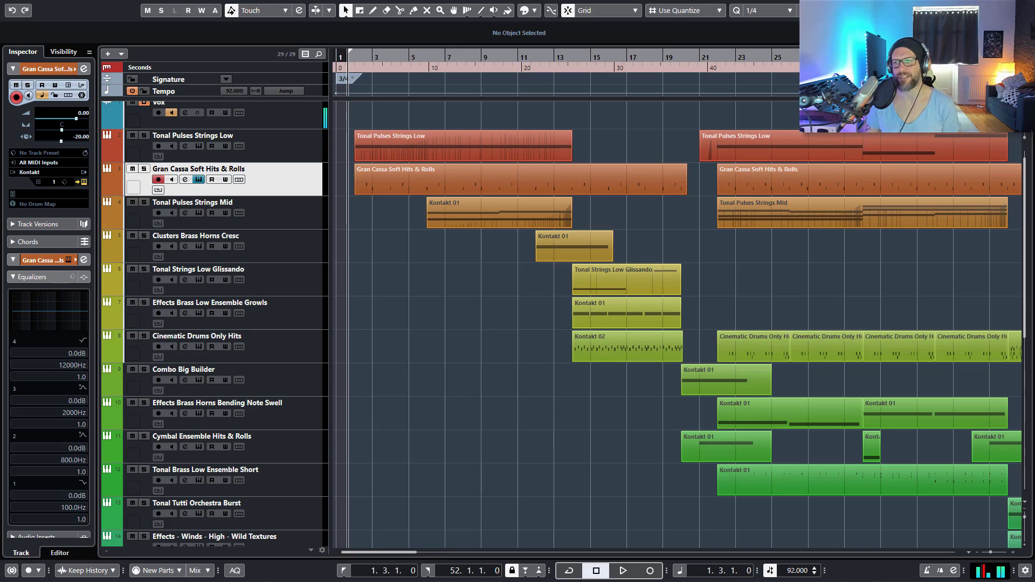
{"action": "key", "text": "ctrl+e"}
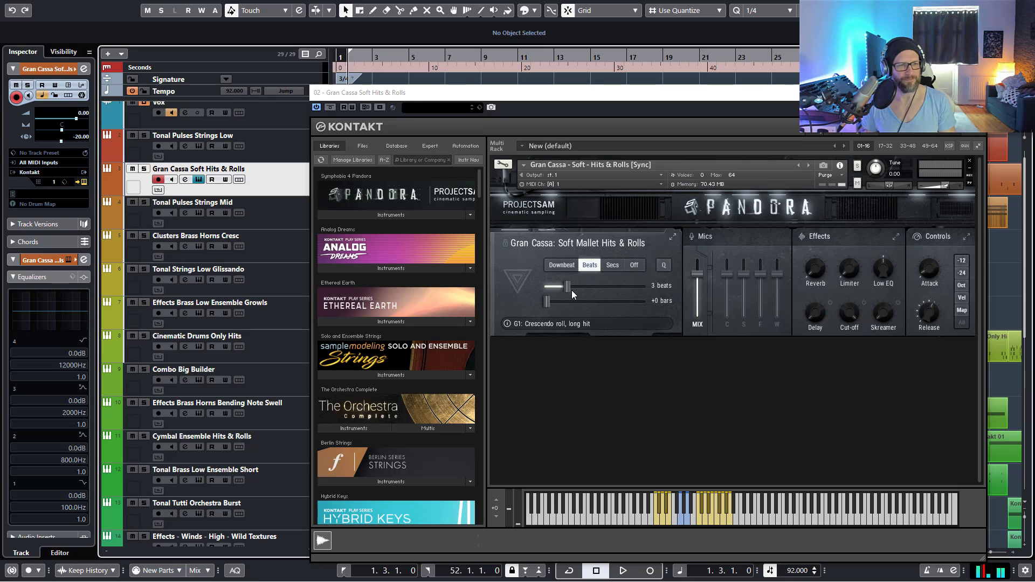
Step: Try a hit point of 7 beats on the Gran Cassa roll, restore 3 beats and close the instrument
{"action": "left_click_drag", "start_coordinate": [569, 287], "coordinate": [604, 286]}
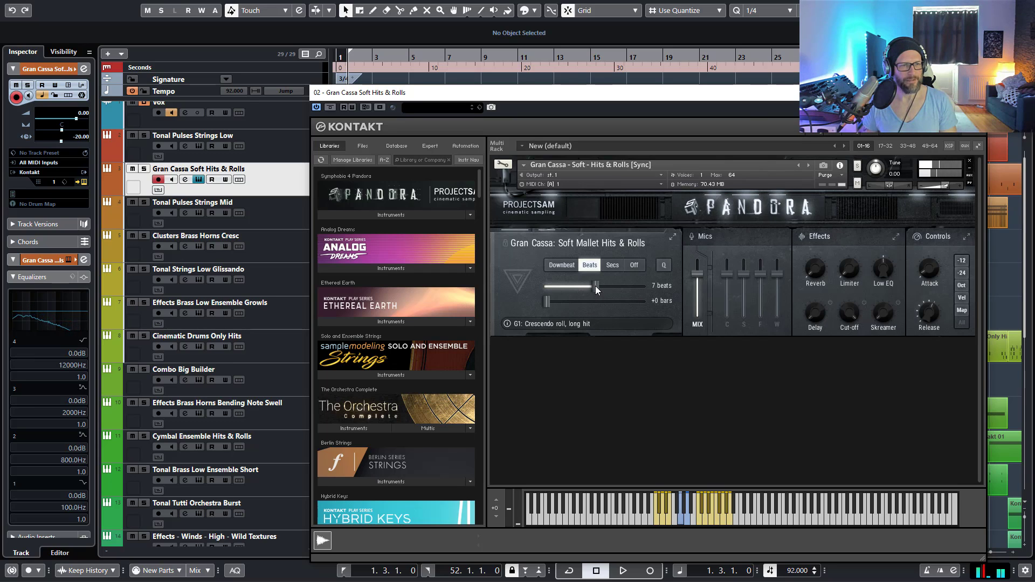
{"action": "left_click_drag", "start_coordinate": [594, 287], "coordinate": [557, 286]}
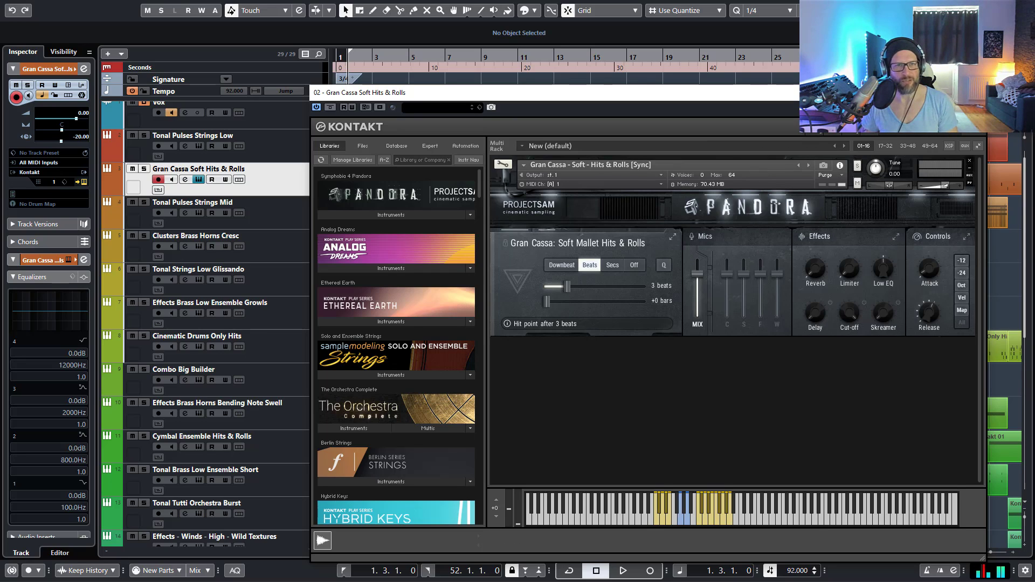
{"action": "left_click", "coordinate": [975, 93]}
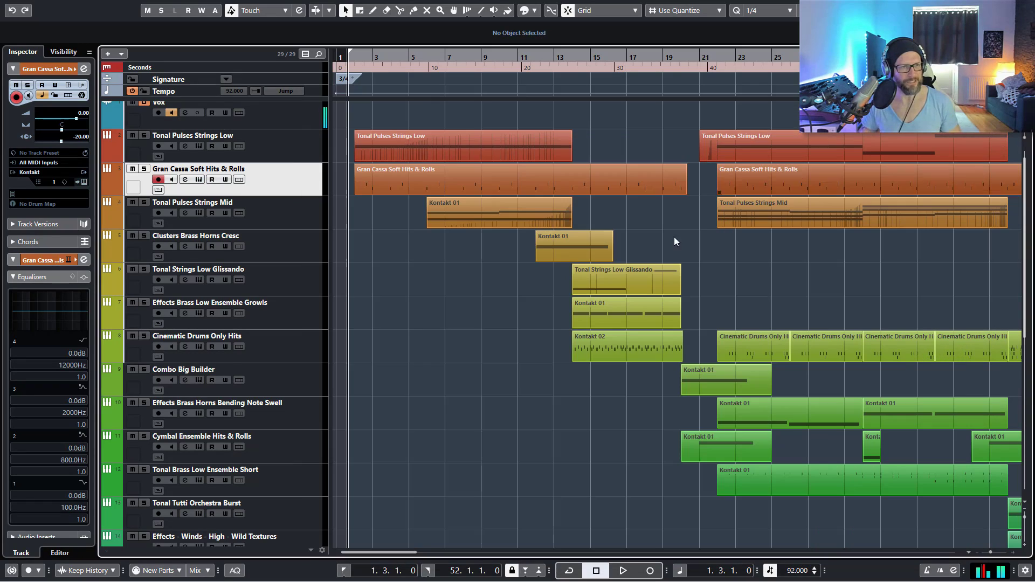
Step: Solo the Tonal Pulses Strings Mid track
{"action": "key", "text": "g"}
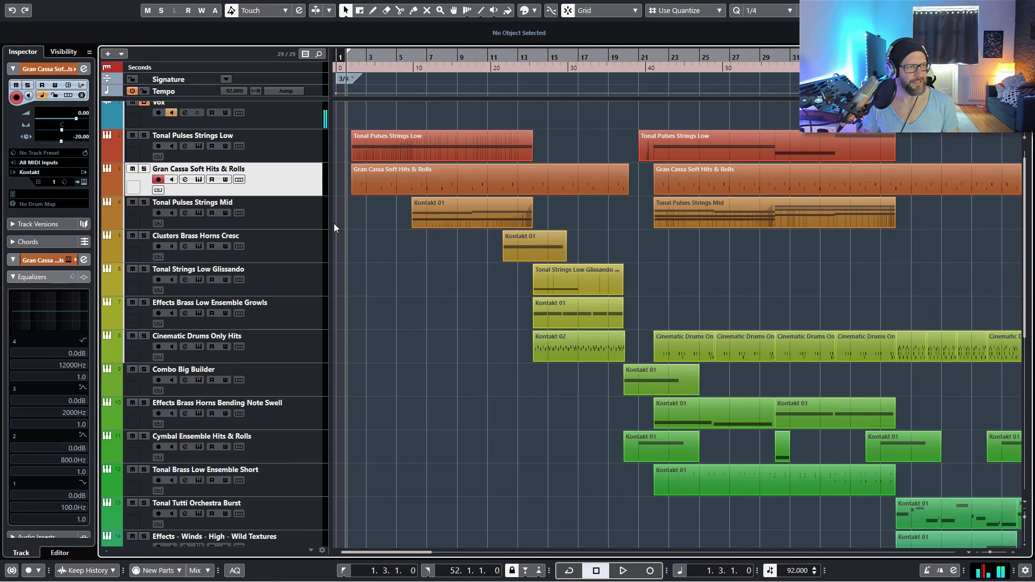
{"action": "left_click", "coordinate": [146, 203]}
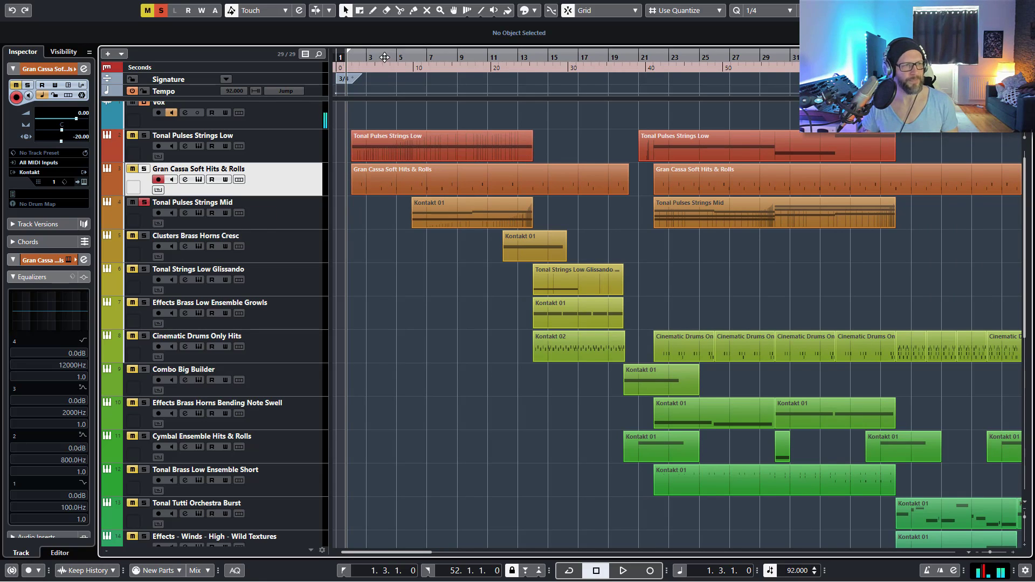
Step: Play the soloed Tonal Pulses Strings Mid track from its first part, examine its Kontakt instrument and stop playback
{"action": "left_click", "coordinate": [404, 57]}
{"action": "key", "text": "space"}
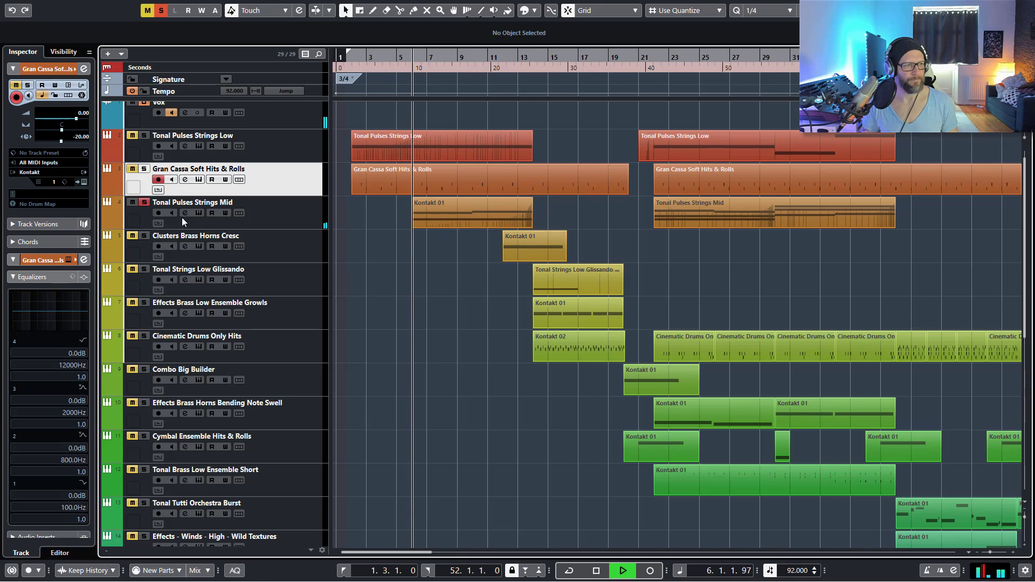
{"action": "left_click", "coordinate": [200, 214]}
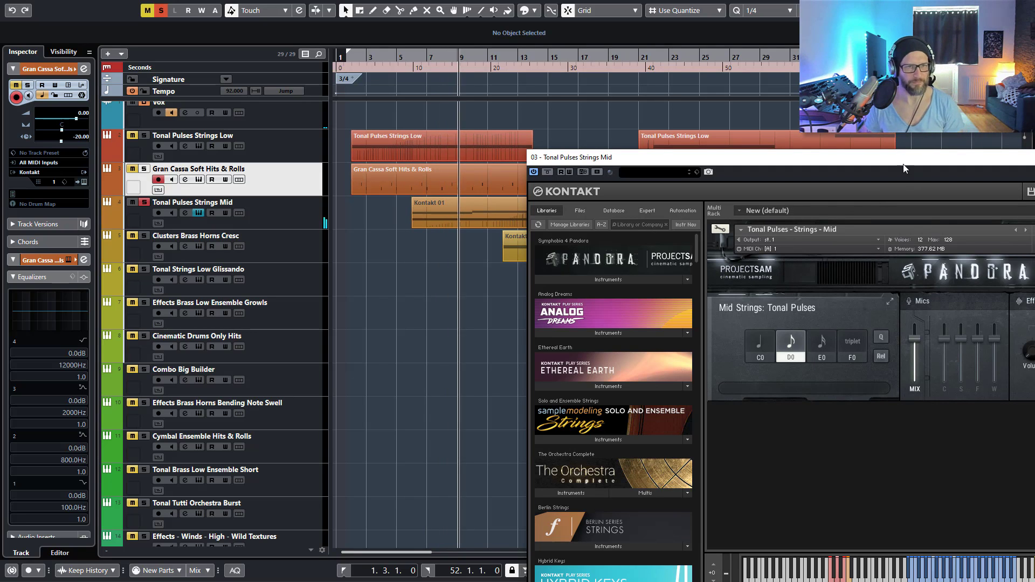
{"action": "left_click_drag", "start_coordinate": [913, 161], "coordinate": [676, 79]}
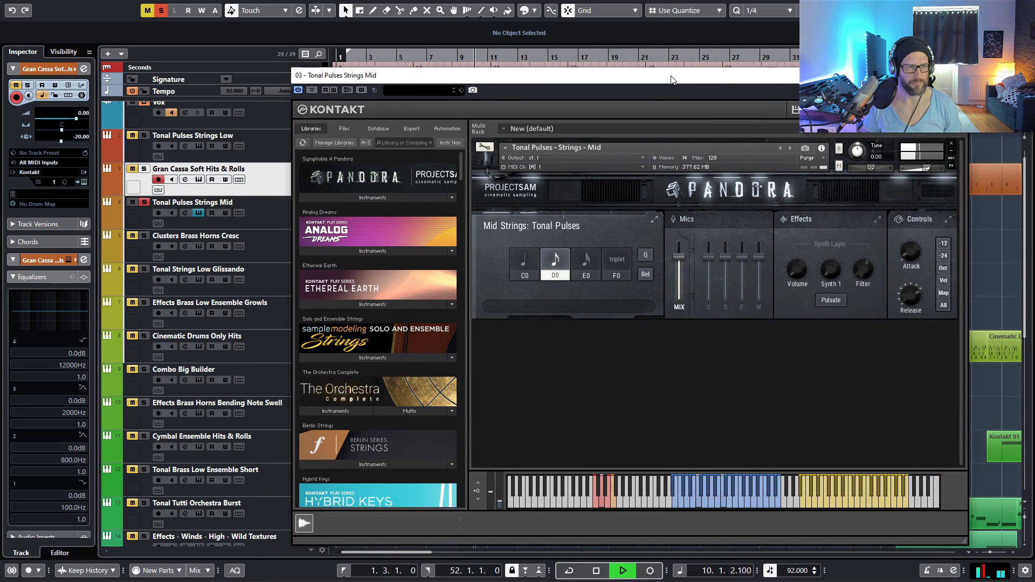
{"action": "key", "text": "space"}
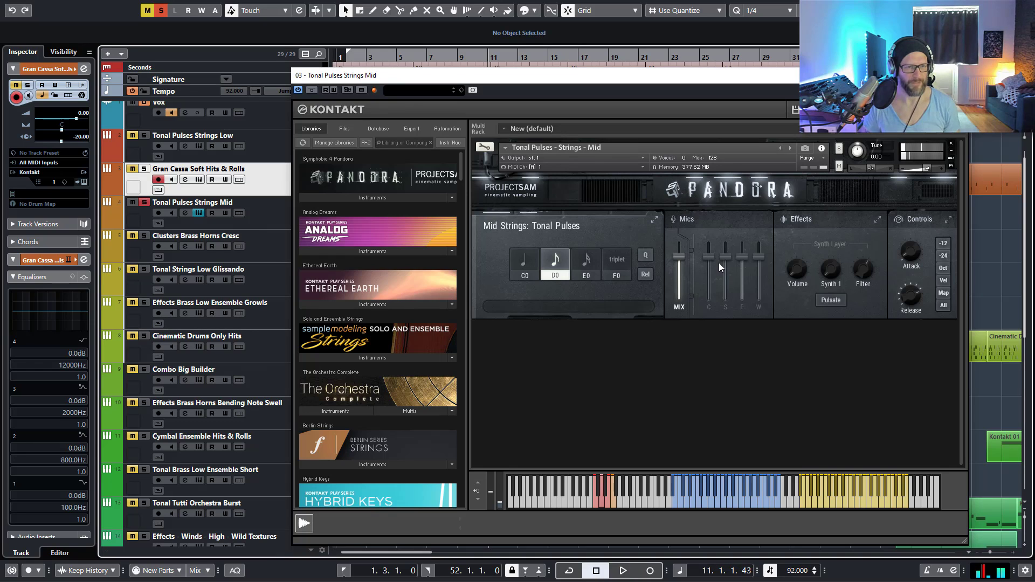
Step: Select the Tonal Pulses Strings Mid track, close its instrument window and unsolo the track
{"action": "left_click", "coordinate": [266, 218]}
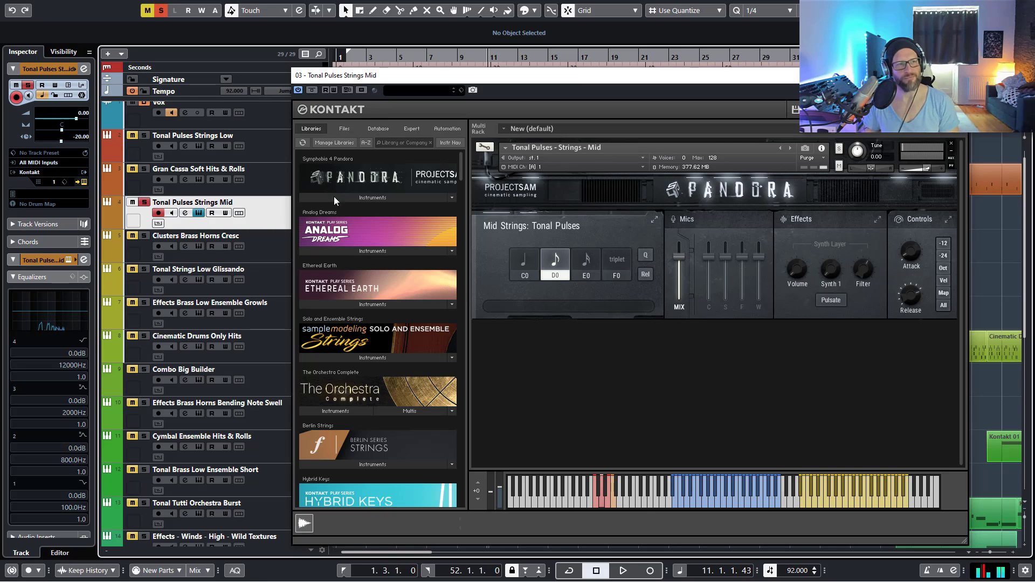
{"action": "left_click", "coordinate": [957, 76]}
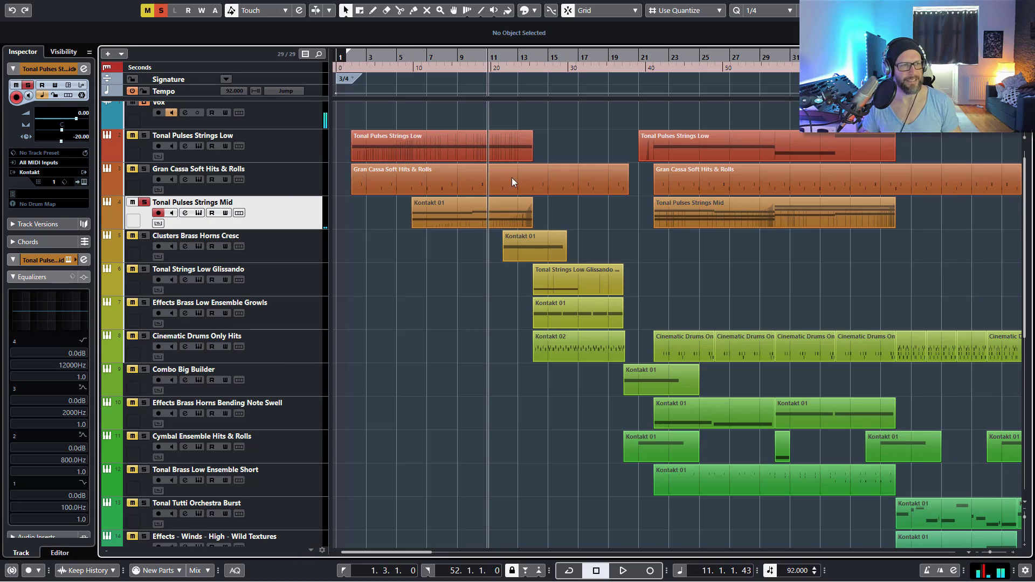
{"action": "left_click", "coordinate": [144, 203]}
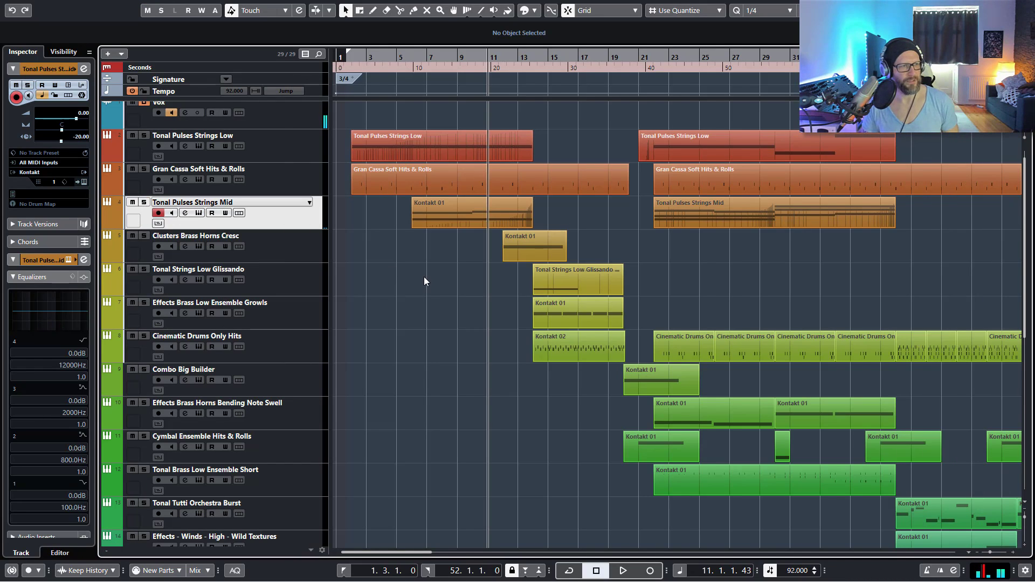
Step: Select the Clusters Brass Horns Cresc track, open its Kontakt instrument and play the arrangement through the cluster crescendo
{"action": "key", "text": "g"}
{"action": "left_click", "coordinate": [255, 254]}
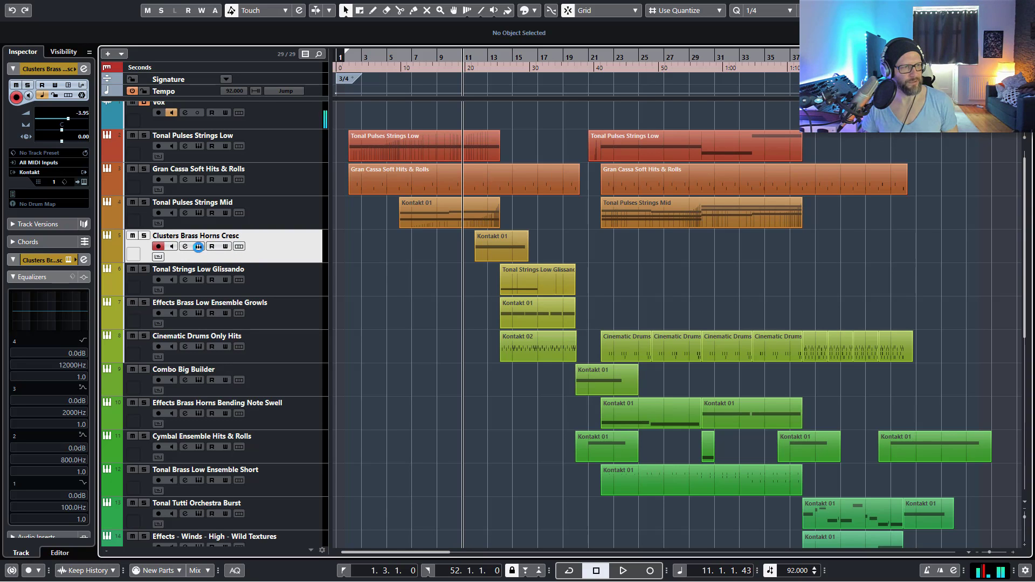
{"action": "left_click", "coordinate": [199, 246]}
{"action": "left_click_drag", "start_coordinate": [843, 192], "coordinate": [591, 85]}
{"action": "key", "text": "space"}
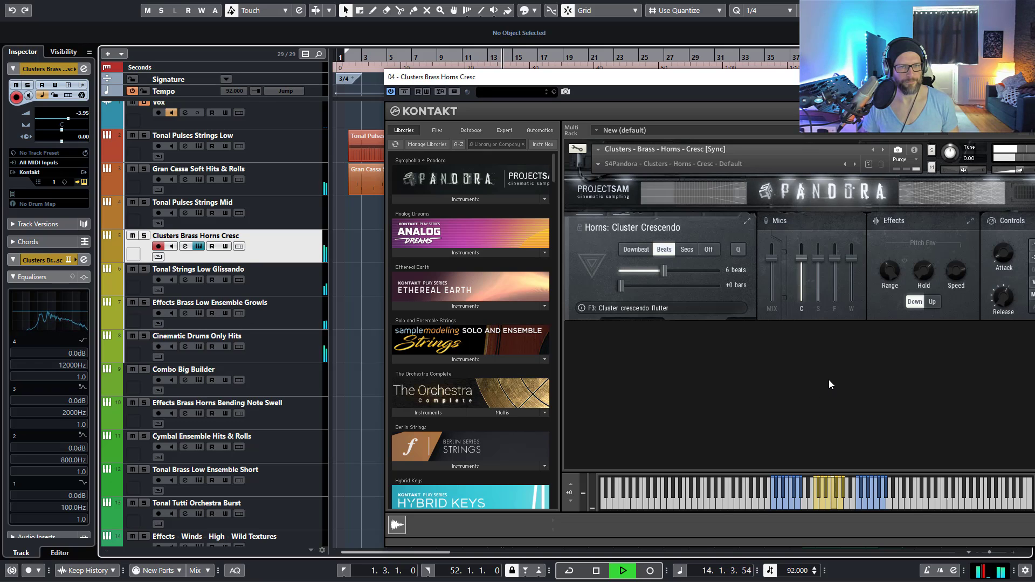
{"action": "key", "text": "space"}
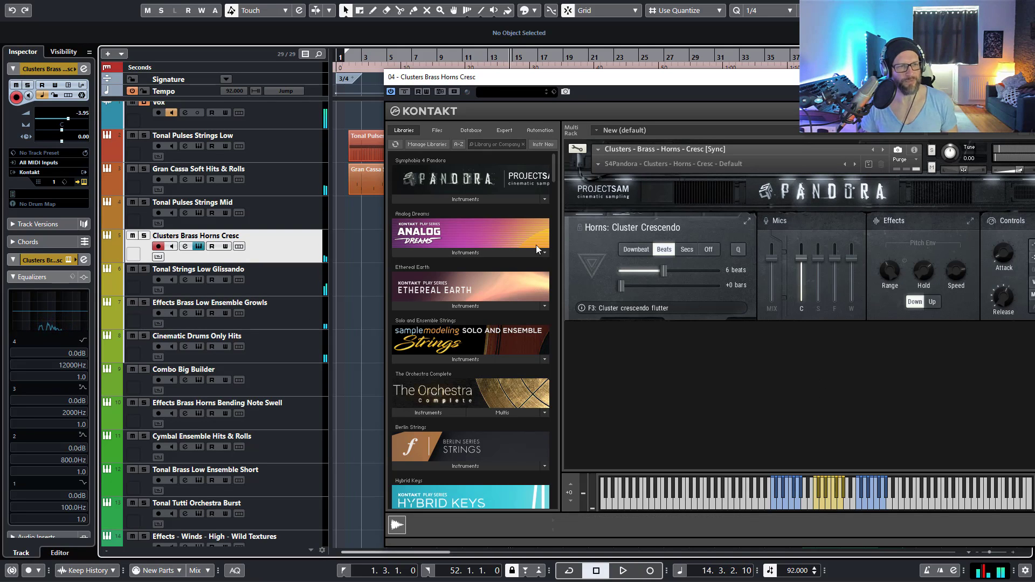
Step: Solo the Clusters Brass Horns Cresc track, move the instrument window off its part and replay the crescendo
{"action": "left_click", "coordinate": [144, 236]}
{"action": "left_click_drag", "start_coordinate": [623, 89], "coordinate": [452, 94]}
{"action": "left_click_drag", "start_coordinate": [786, 86], "coordinate": [744, 311]}
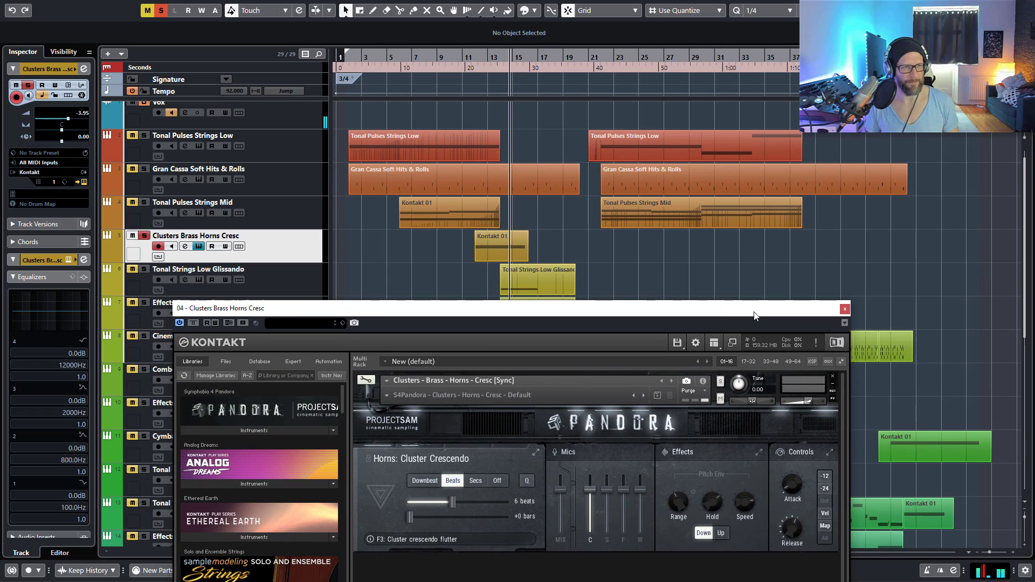
{"action": "key", "text": "KP_Subtract"}
{"action": "key", "text": "space"}
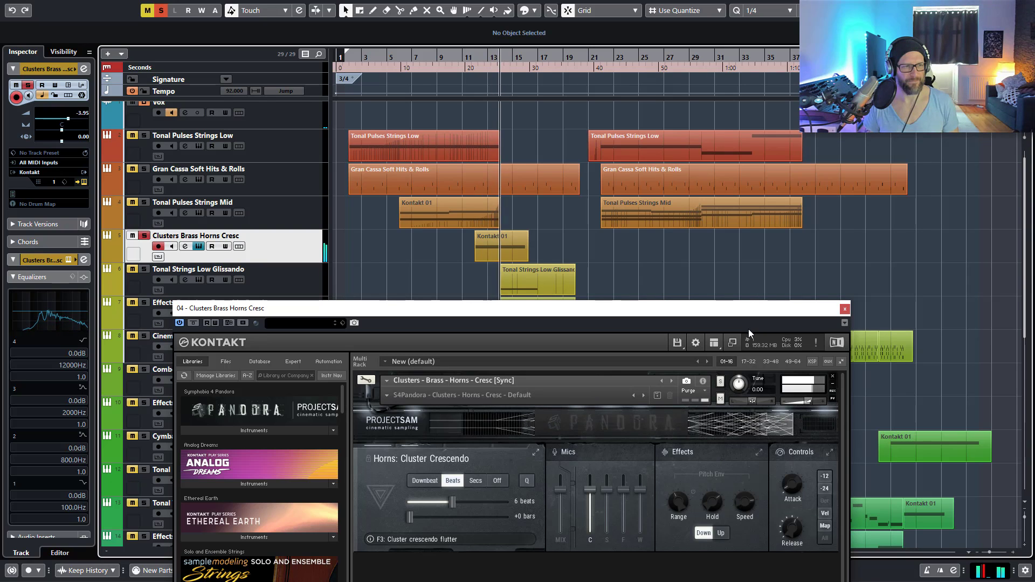
Step: Close the horn cluster instrument window, stop playback and unsolo the Clusters Brass Horns Cresc track
{"action": "left_click_drag", "start_coordinate": [746, 308], "coordinate": [888, 82]}
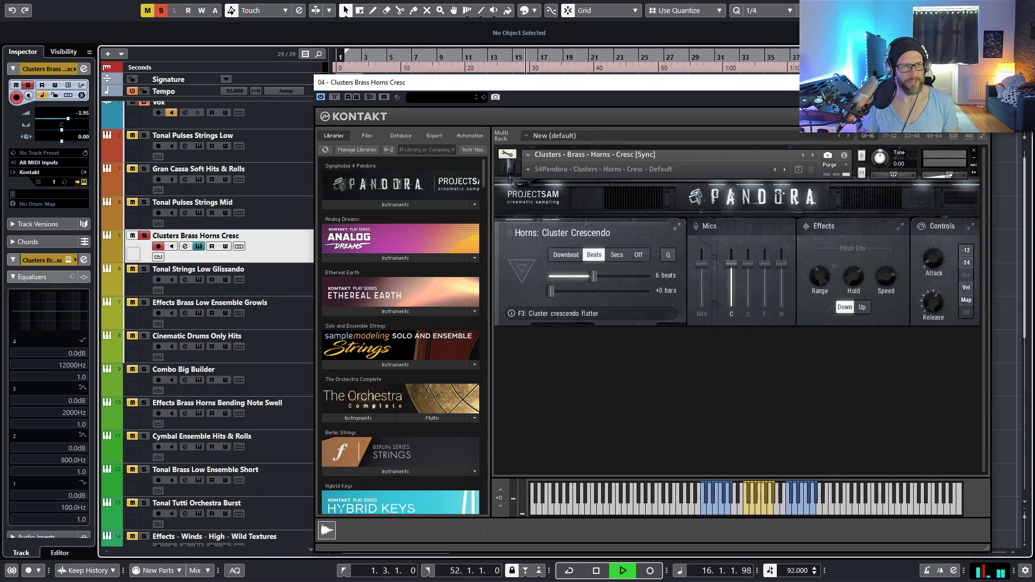
{"action": "left_click", "coordinate": [979, 83]}
{"action": "key", "text": "space"}
{"action": "left_click", "coordinate": [145, 237]}
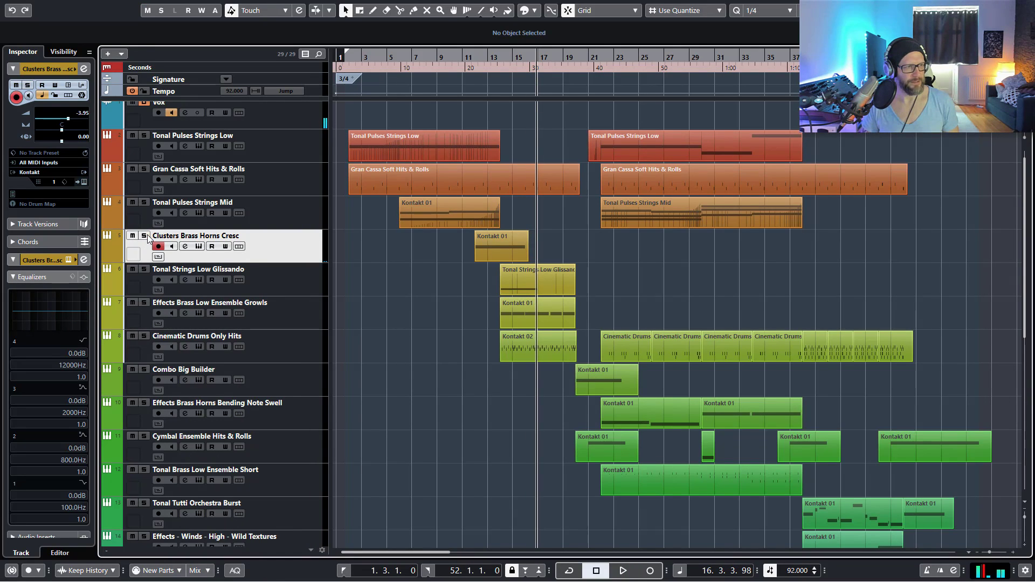
Step: Solo the Tonal Strings Low Glissando track, play it from bar 13 and open its Kontakt instrument to examine it
{"action": "left_click", "coordinate": [138, 286]}
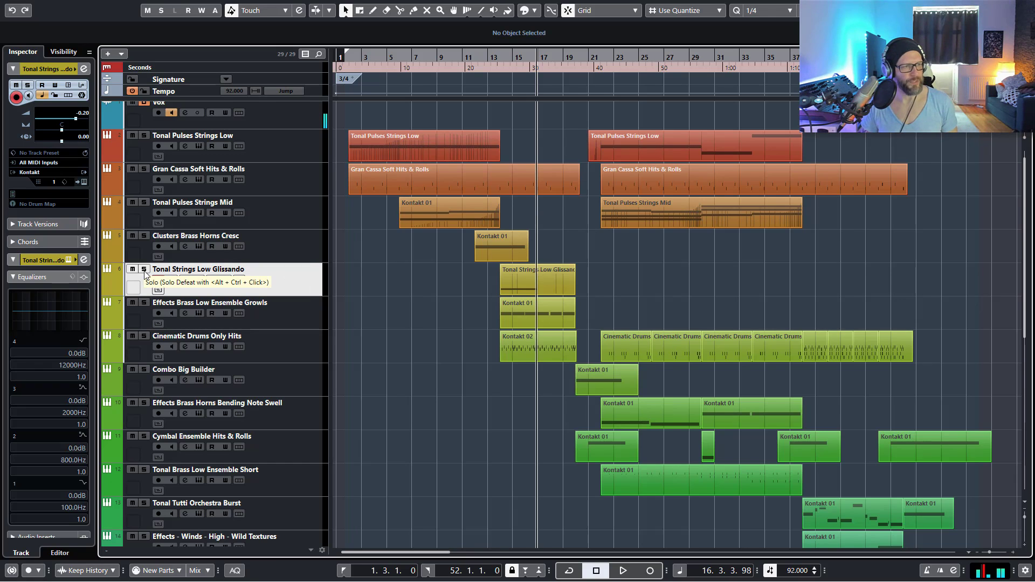
{"action": "left_click", "coordinate": [144, 270]}
{"action": "key", "text": "space"}
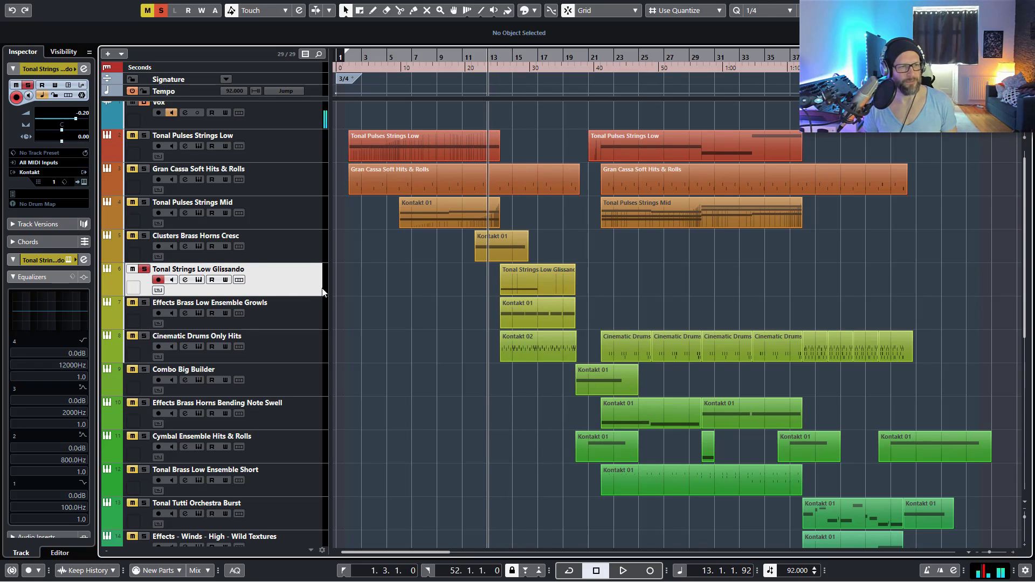
{"action": "left_click", "coordinate": [199, 280]}
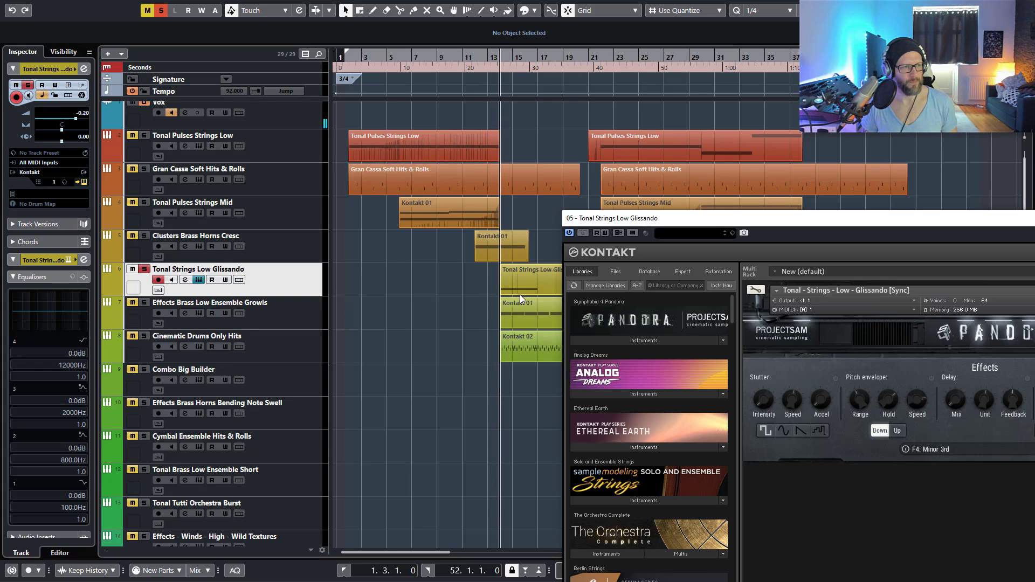
{"action": "left_click_drag", "start_coordinate": [849, 217], "coordinate": [518, 177]}
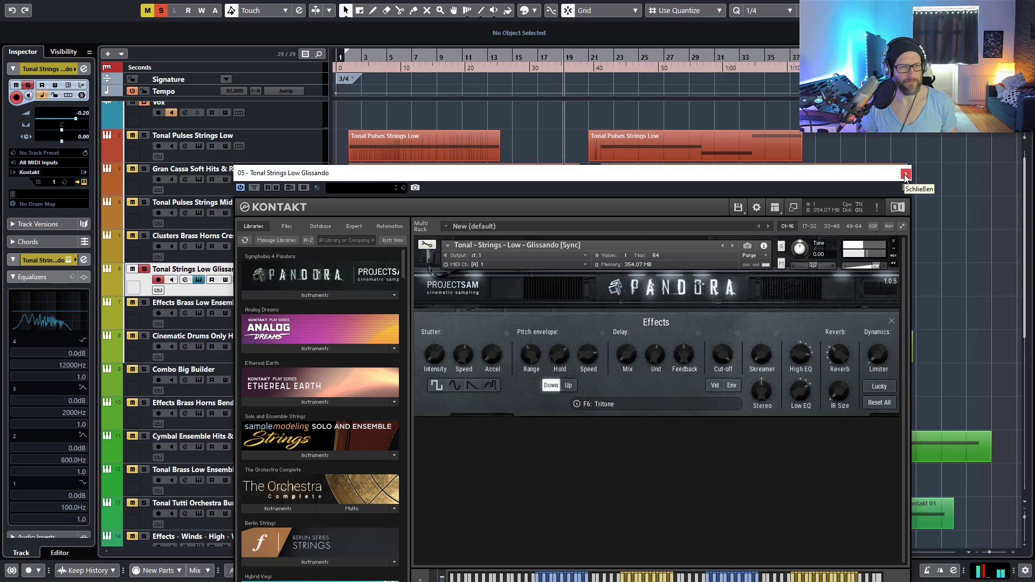
Step: Close the glissando instrument window and unsolo the Tonal Strings Low Glissando track
{"action": "left_click_drag", "start_coordinate": [823, 172], "coordinate": [823, 92]}
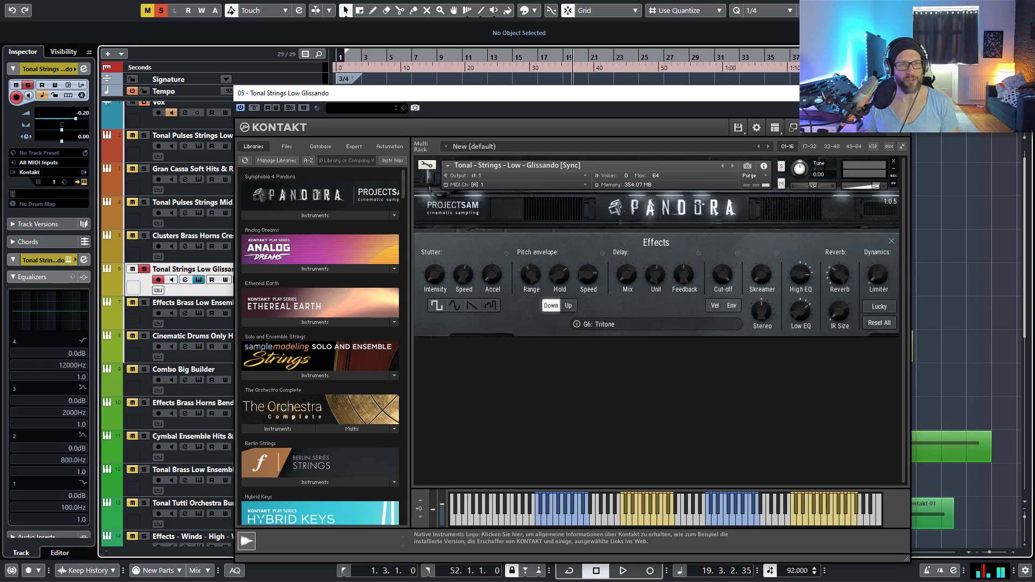
{"action": "left_click", "coordinate": [904, 93]}
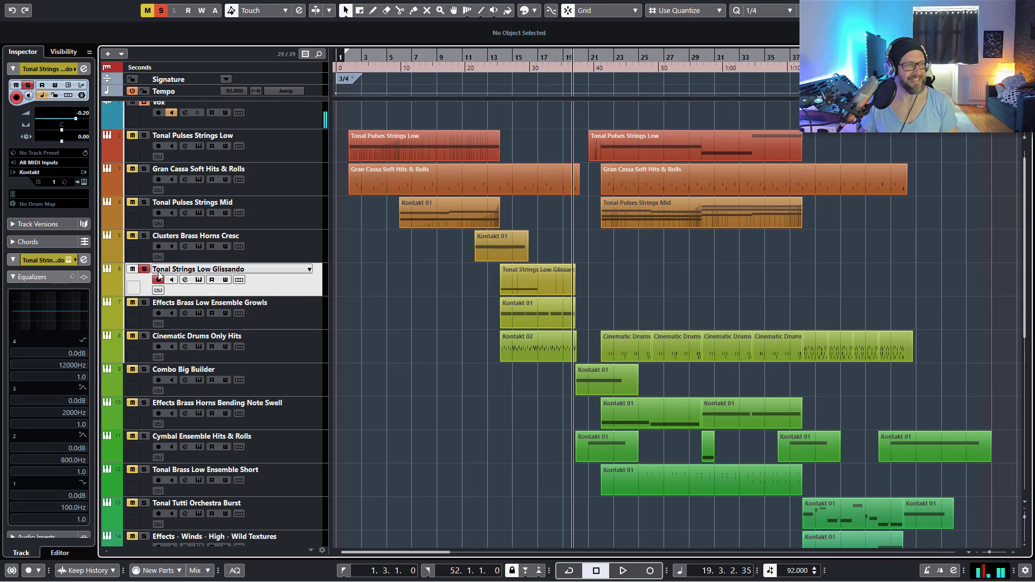
{"action": "left_click", "coordinate": [144, 270]}
Step: Solo the Effects Brass Low Ensemble Growls track, play it from bar 13 and open its Kontakt instrument
{"action": "left_click", "coordinate": [138, 322]}
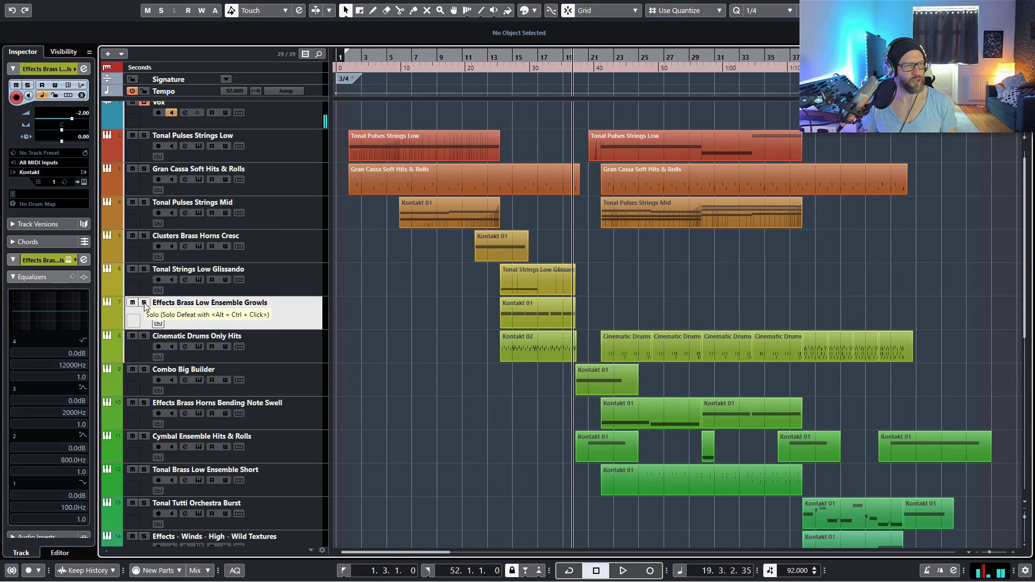
{"action": "left_click", "coordinate": [144, 304]}
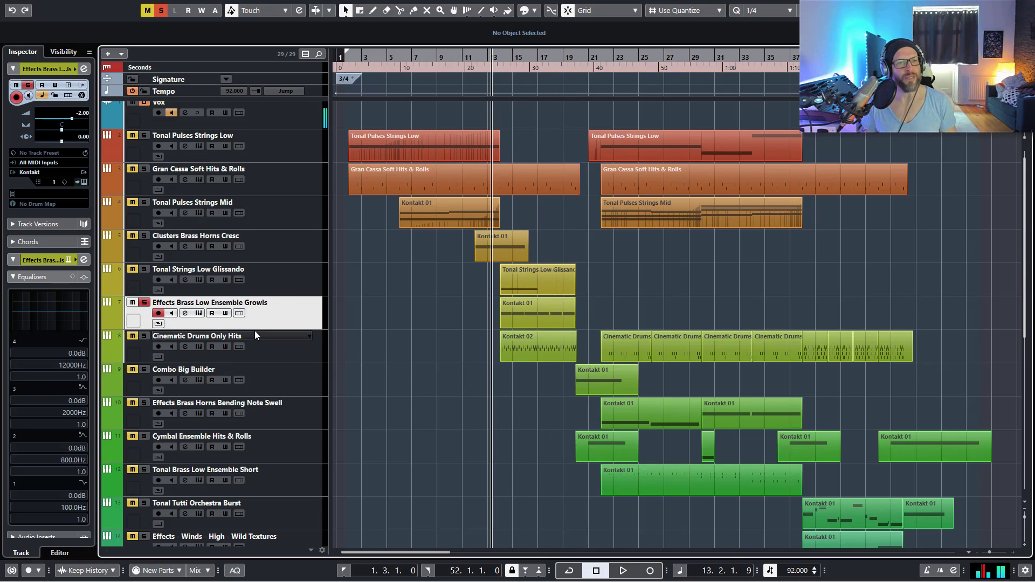
{"action": "key", "text": "space"}
{"action": "left_click", "coordinate": [198, 313]}
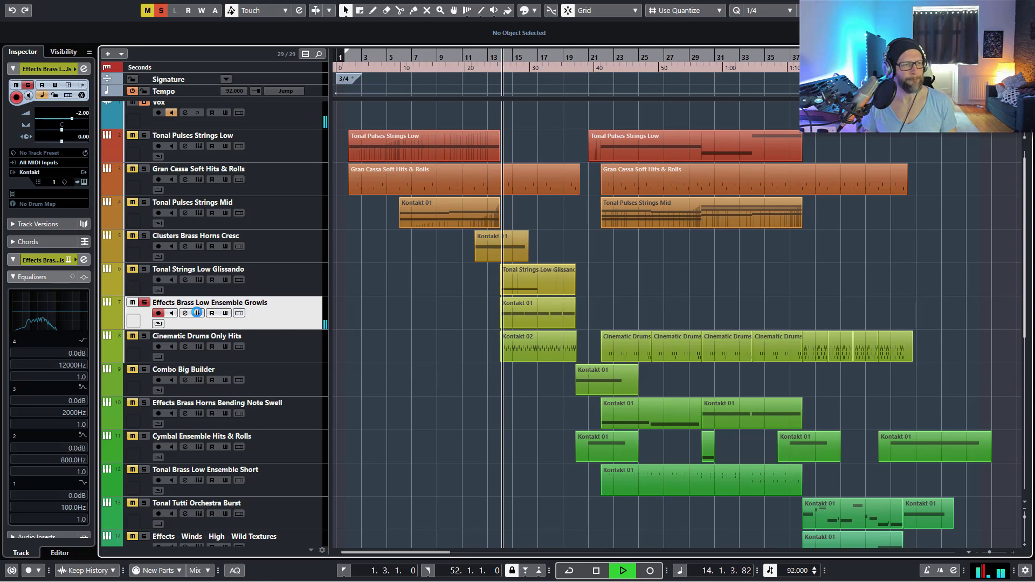
{"action": "left_click_drag", "start_coordinate": [1008, 178], "coordinate": [479, 113]}
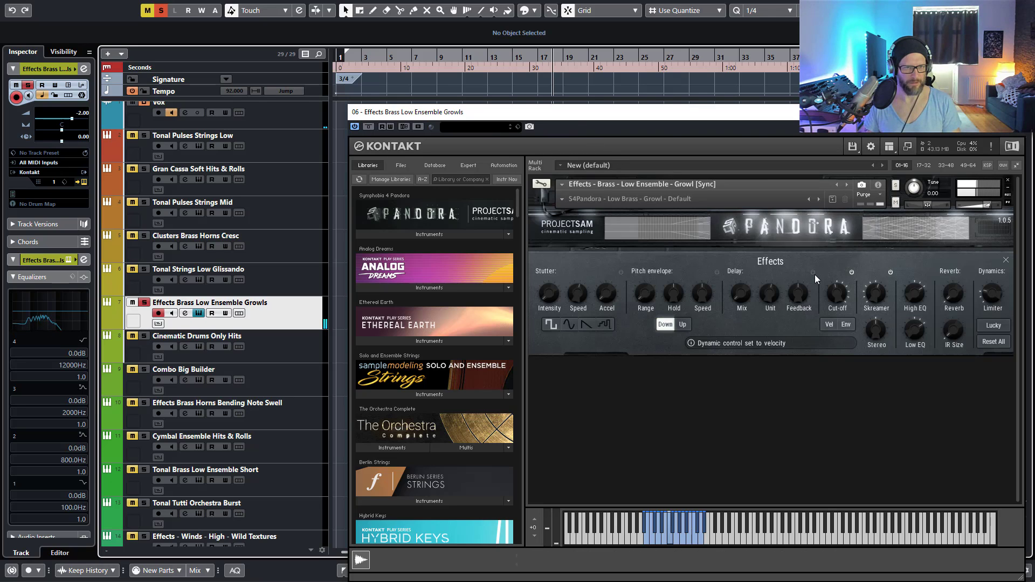
Step: Audition the growls with the filter and Skreamer effects bypassed, re-enable both and close the instrument window
{"action": "left_click", "coordinate": [852, 273]}
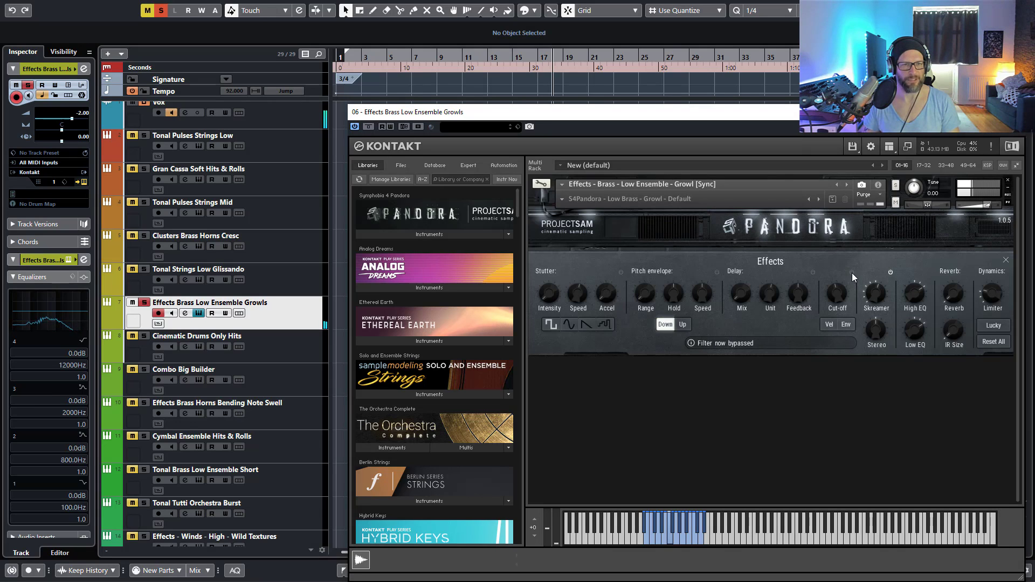
{"action": "left_click", "coordinate": [891, 271]}
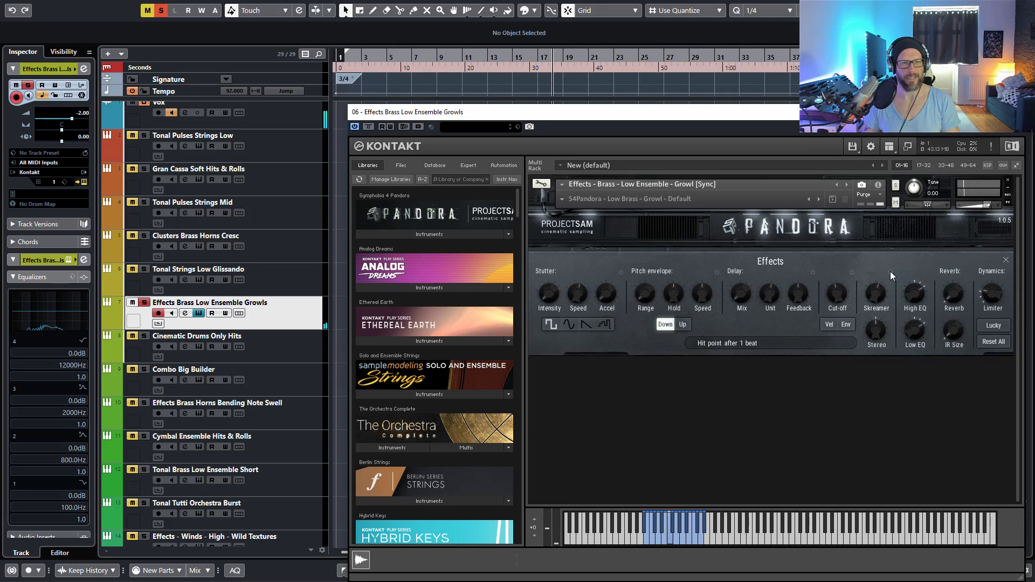
{"action": "left_click", "coordinate": [891, 273]}
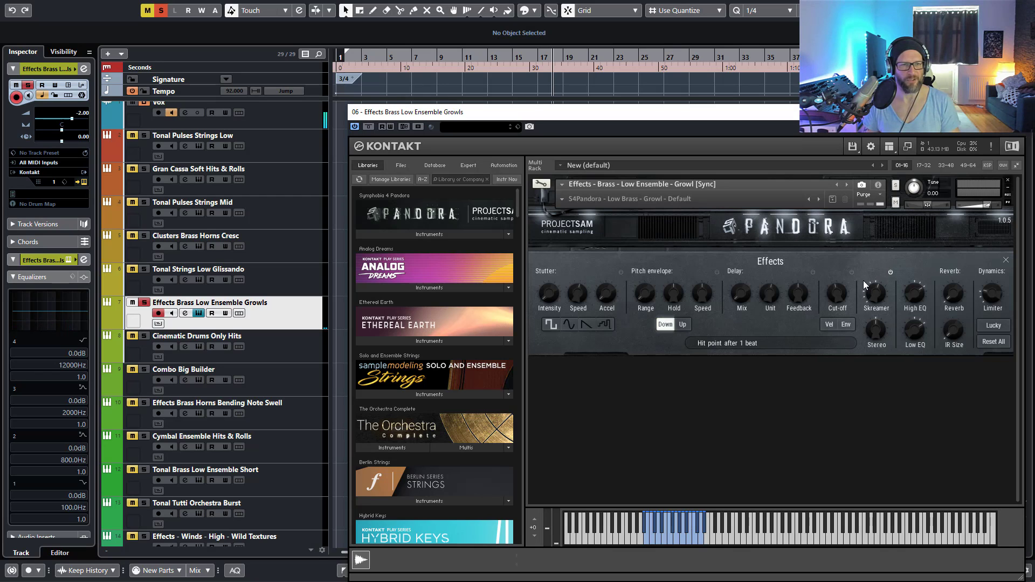
{"action": "left_click", "coordinate": [852, 272]}
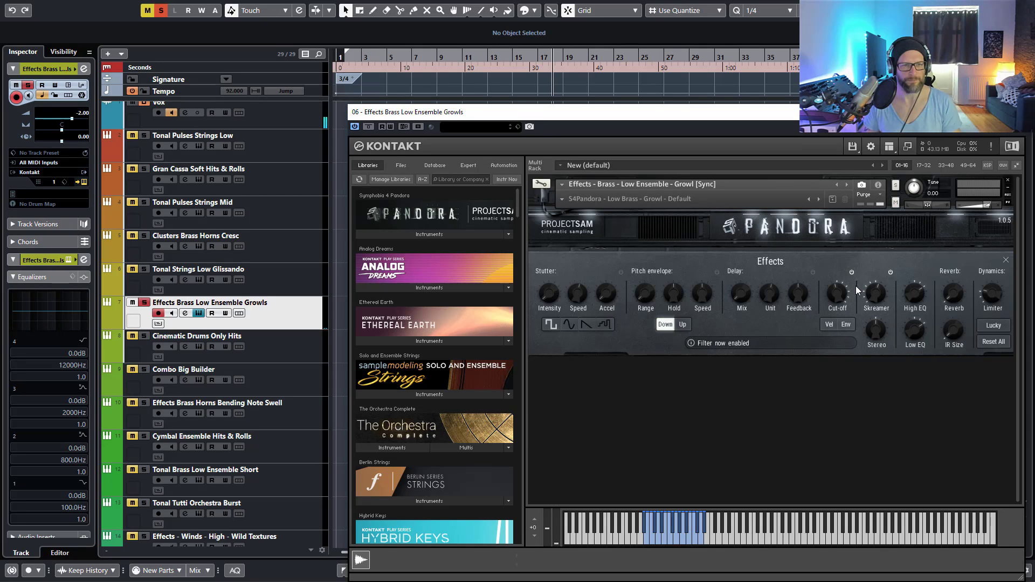
{"action": "left_click", "coordinate": [1022, 113]}
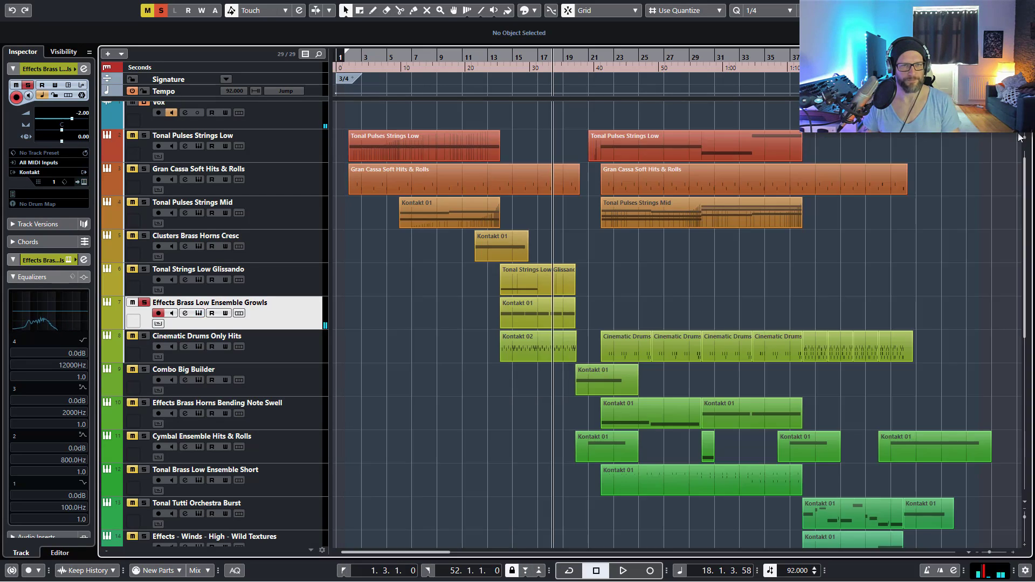
Step: Unsolo the Effects Brass Low Ensemble Growls track and play all tracks together from bar 13 into bar 19
{"action": "key", "text": "KP_Subtract"}
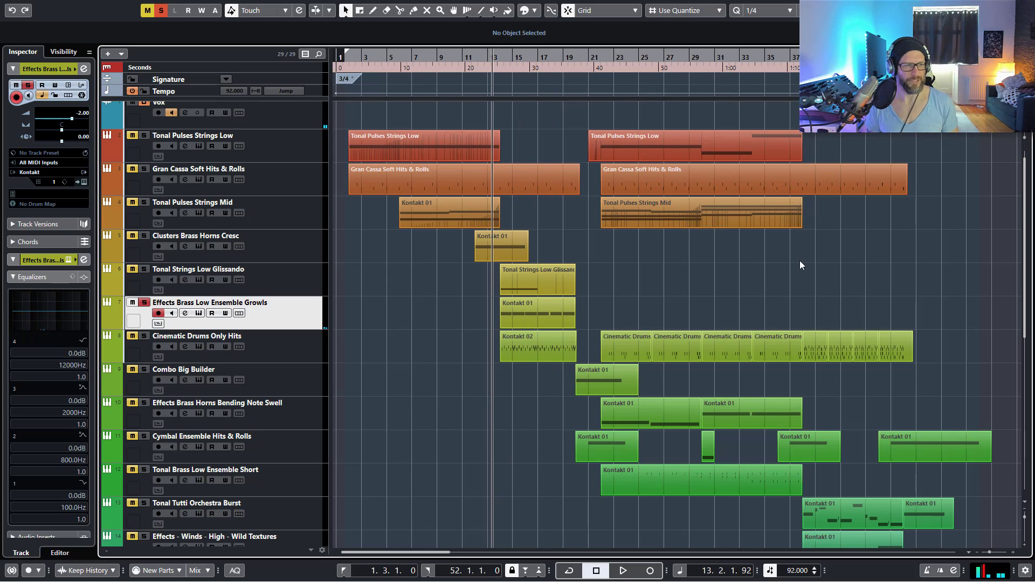
{"action": "left_click", "coordinate": [144, 303]}
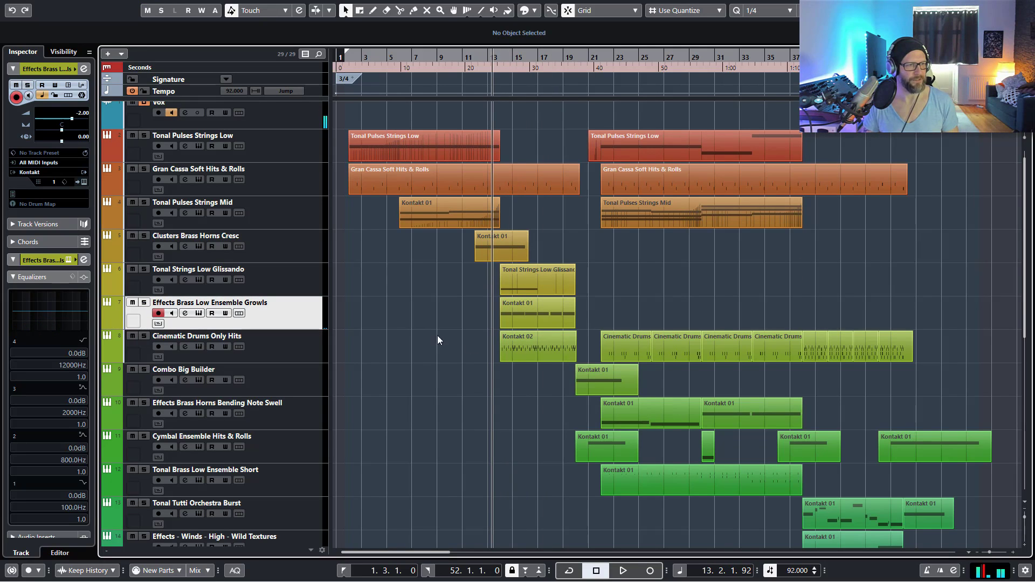
{"action": "key", "text": "space"}
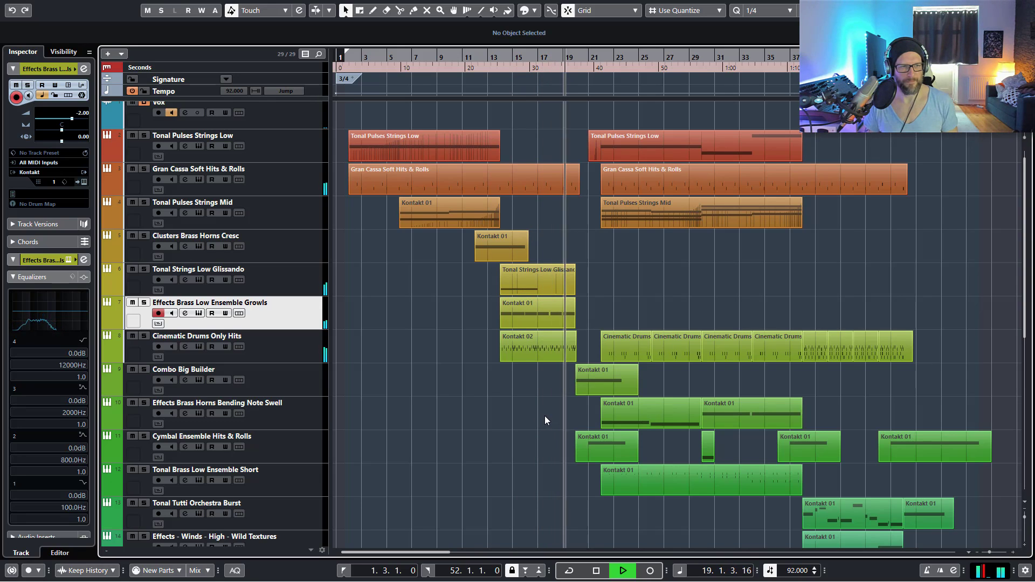
{"action": "key", "text": "space"}
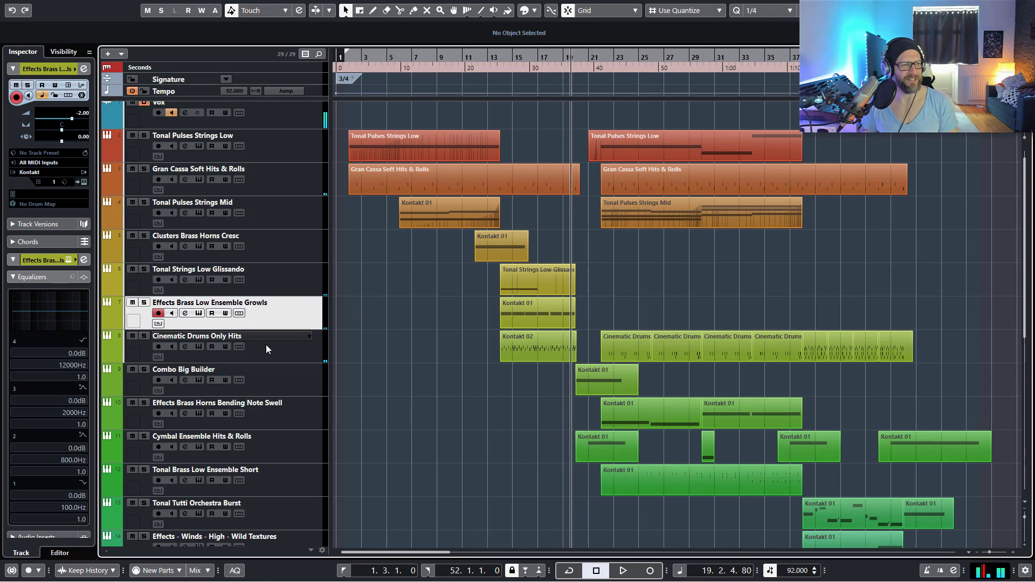
Step: Select the Cinematic Drums Only Hits track and open its Kontakt instrument to examine the drum hits
{"action": "left_click", "coordinate": [304, 352]}
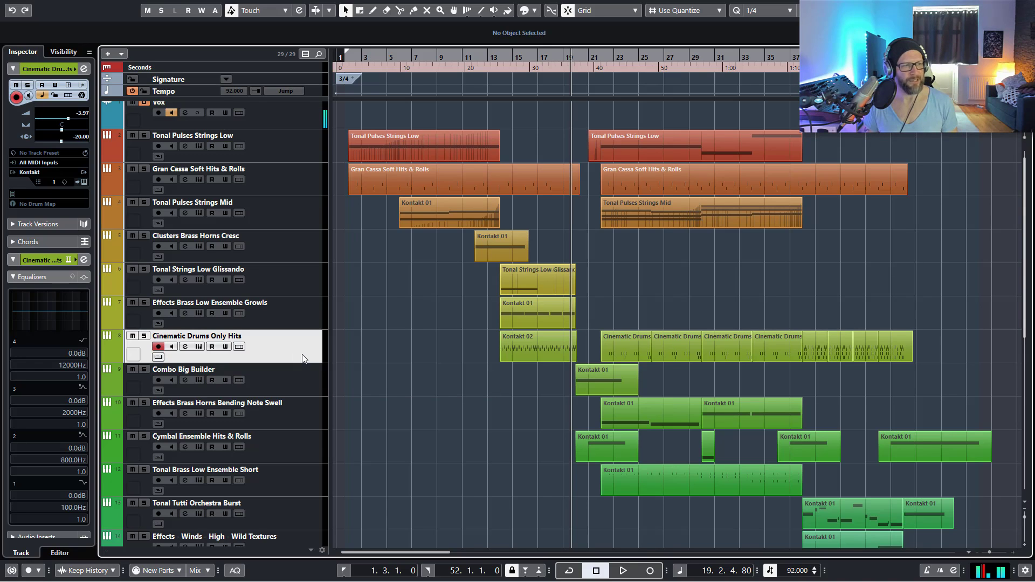
{"action": "left_click", "coordinate": [198, 347]}
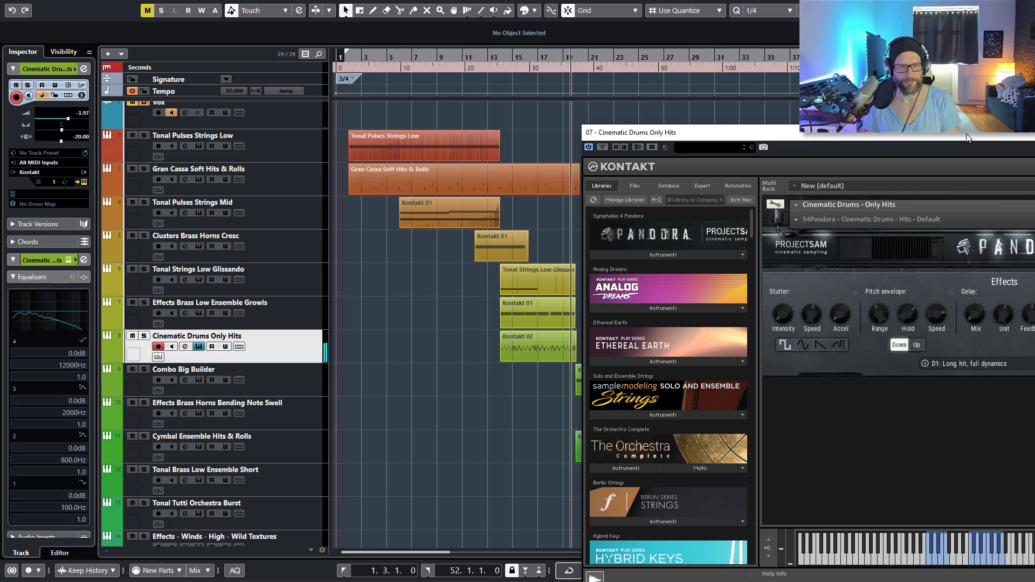
Step: Bring the full Cinematic Drums Only Hits instrument into view to audition its drum hits and close its window
{"action": "left_click_drag", "start_coordinate": [911, 133], "coordinate": [702, 107]}
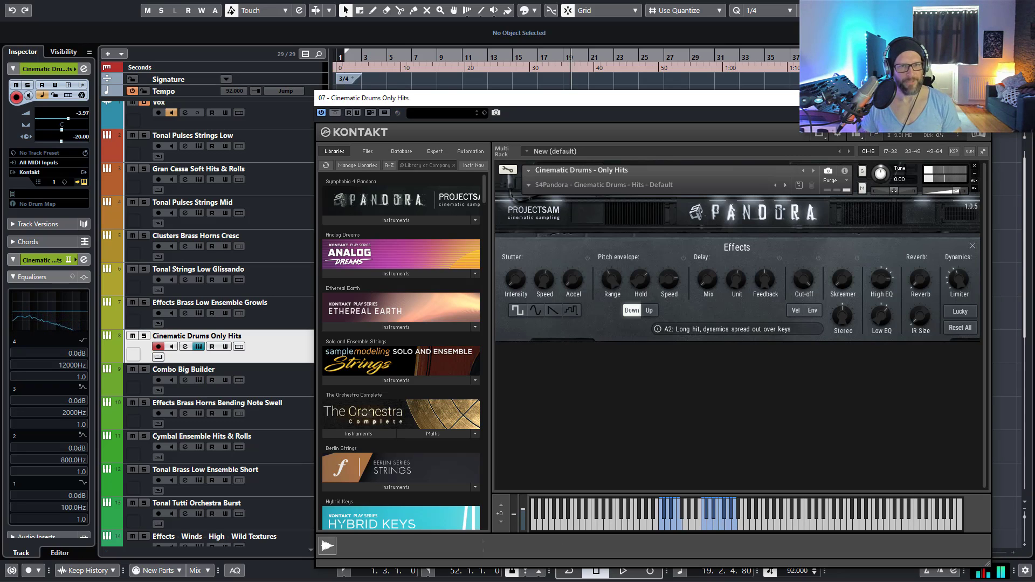
{"action": "left_click", "coordinate": [986, 98]}
Step: Select the Combo Big Builder track and examine the orchestra crescendo, harp glissando and timpani roll layers of its Kontakt instrument
{"action": "scroll", "coordinate": [555, 325], "scroll_direction": "down", "scroll_amount": 3}
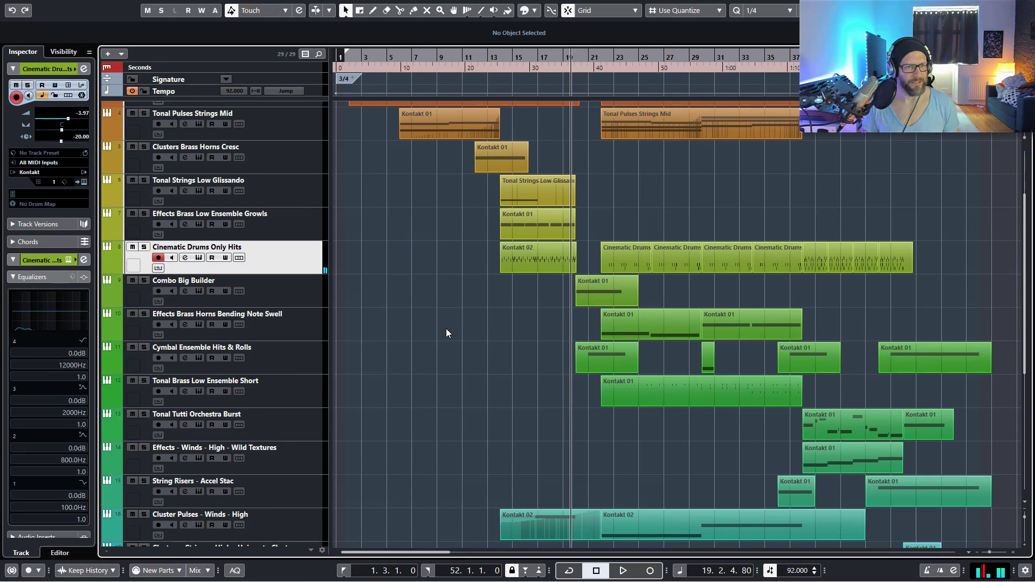
{"action": "left_click", "coordinate": [303, 293]}
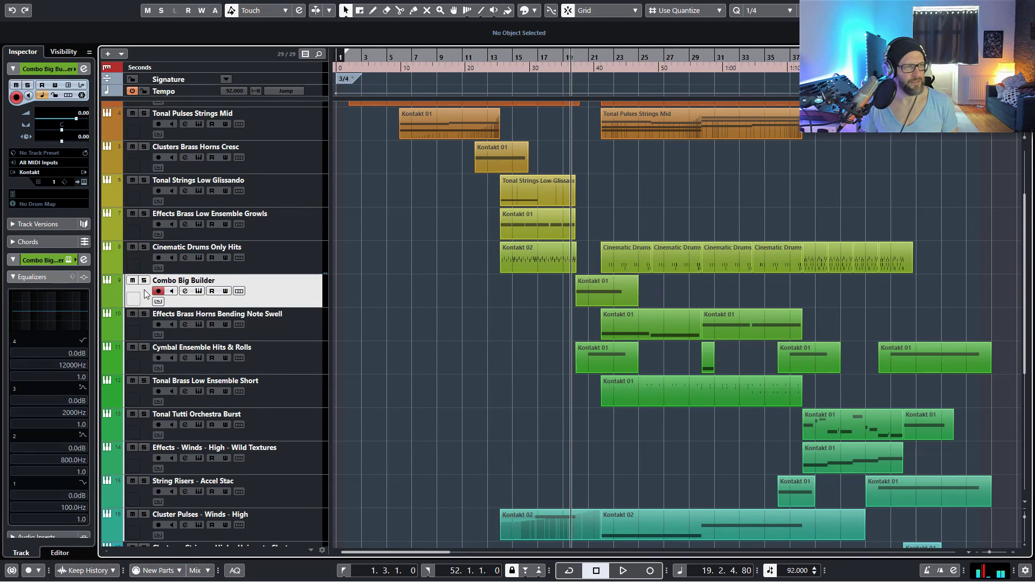
{"action": "left_click", "coordinate": [199, 291]}
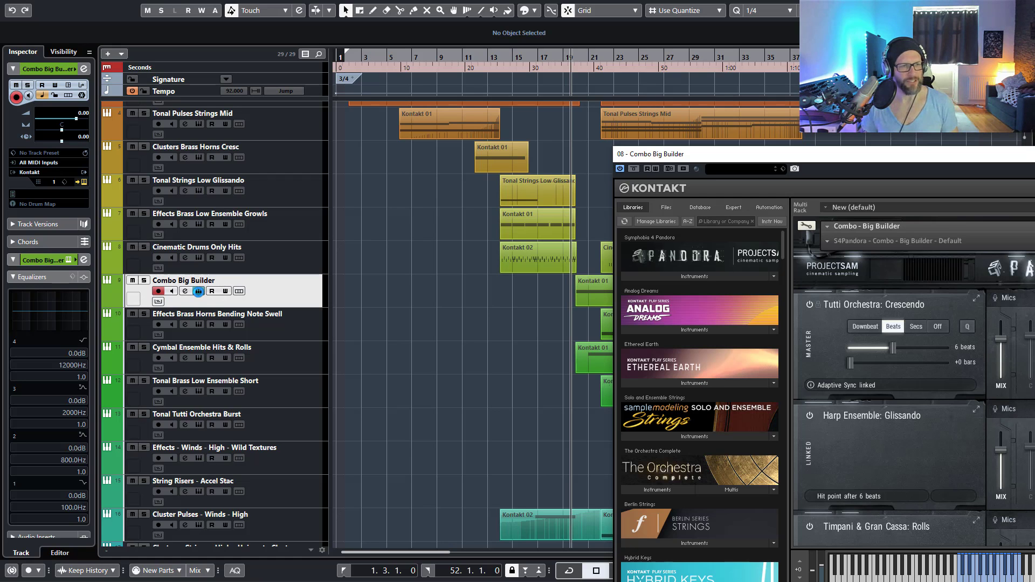
{"action": "left_click_drag", "start_coordinate": [772, 157], "coordinate": [455, 112]}
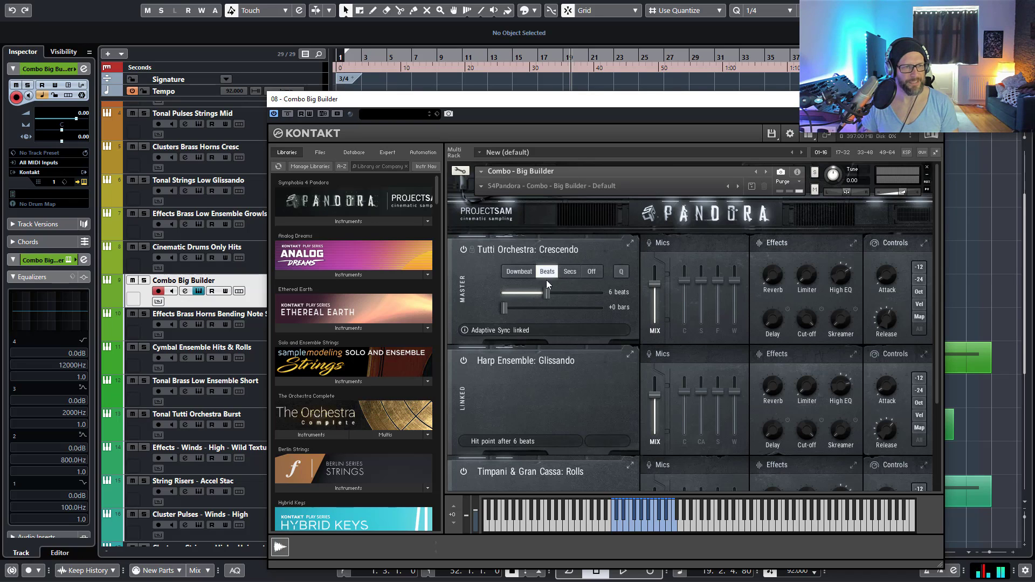
{"action": "scroll", "coordinate": [562, 381], "scroll_direction": "down", "scroll_amount": 3}
{"action": "scroll", "coordinate": [578, 348], "scroll_direction": "down", "scroll_amount": 1}
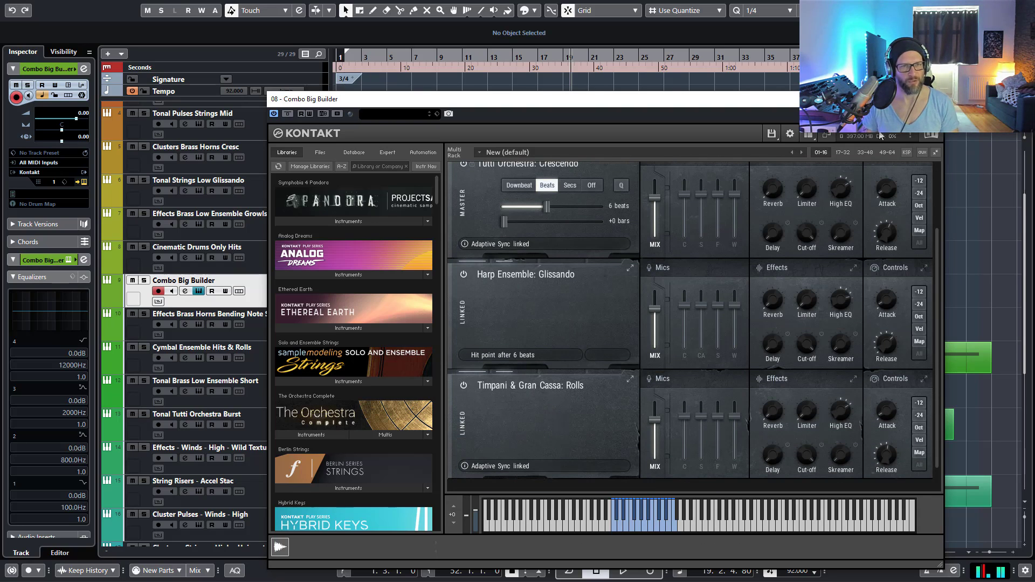
{"action": "left_click", "coordinate": [937, 99]}
Step: Solo the Combo Big Builder track and play it into bar 22 with its Kontakt instrument open
{"action": "key", "text": "s"}
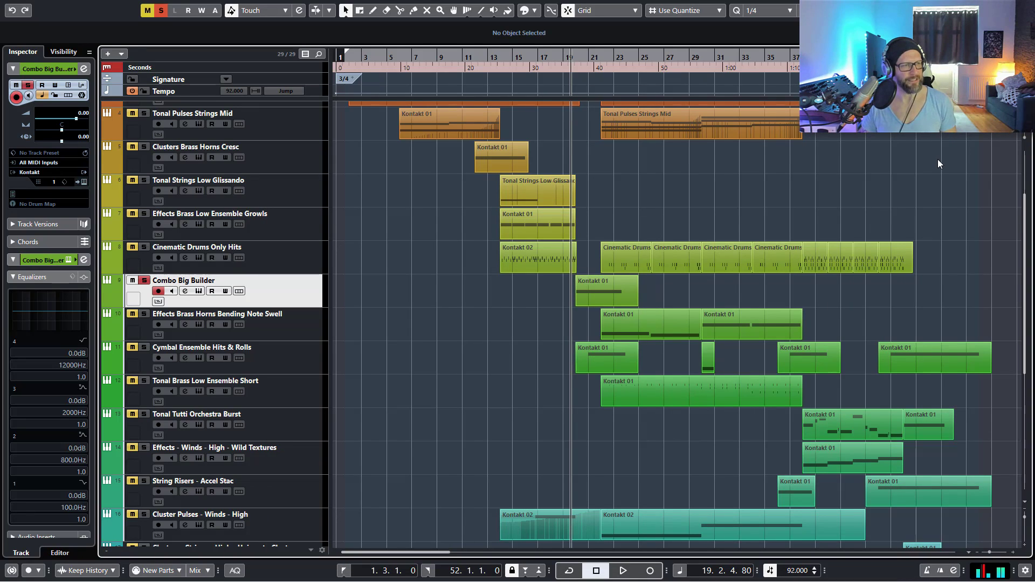
{"action": "key", "text": "space"}
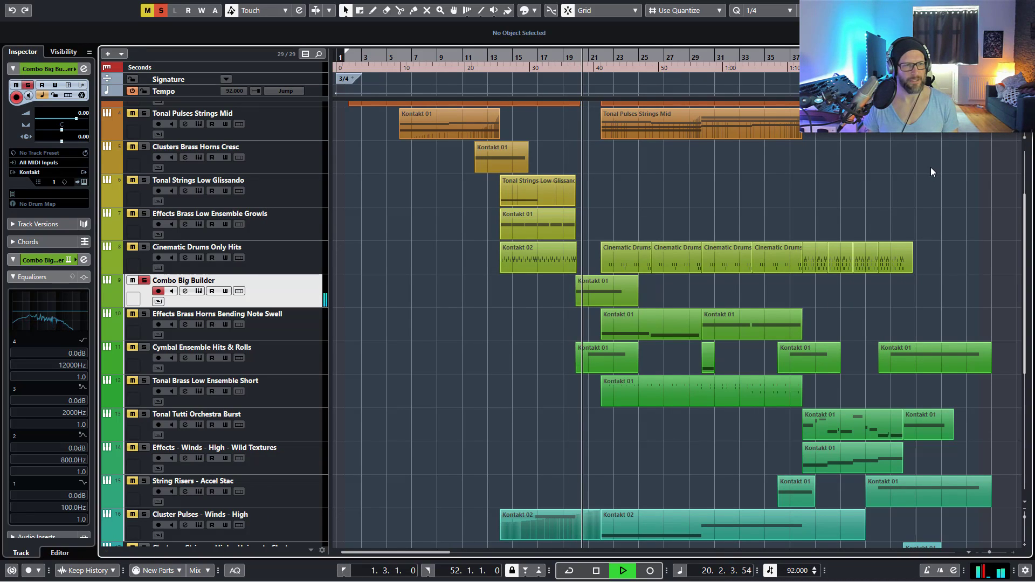
{"action": "left_click", "coordinate": [199, 291]}
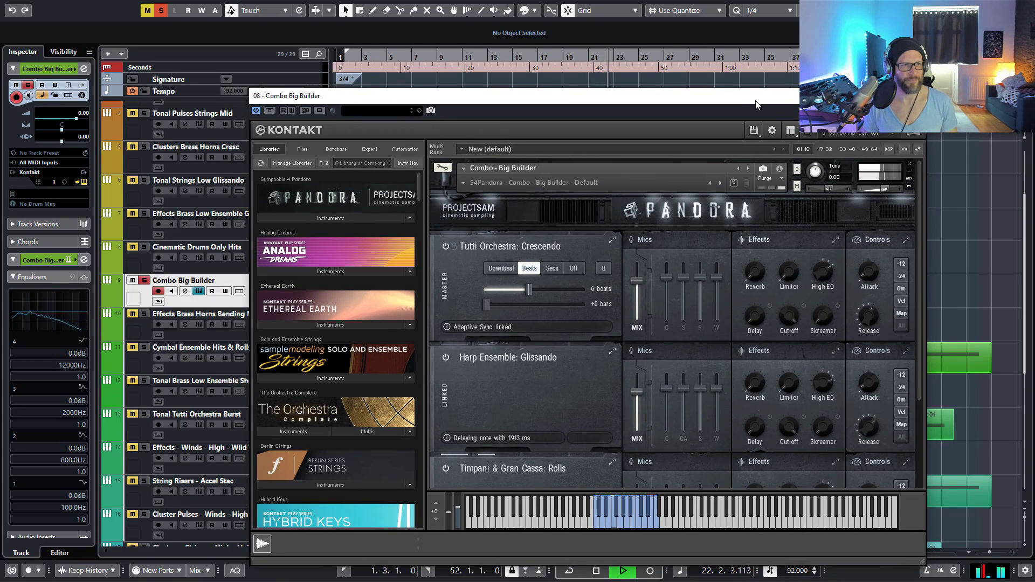
{"action": "key", "text": "space"}
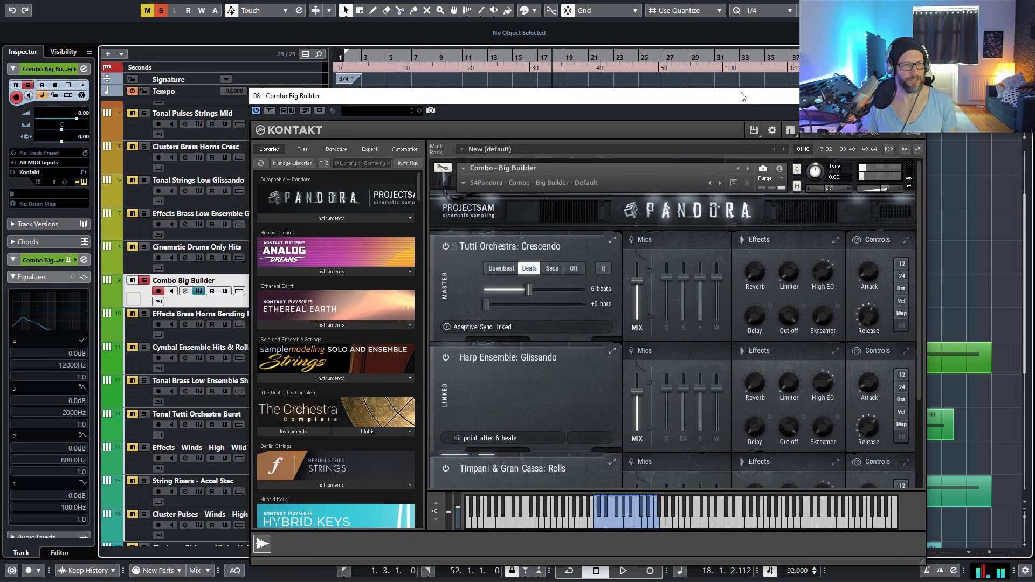
Step: Replay the soloed Combo Big Builder track from bar 18 into bar 24, close its instrument window and unsolo it
{"action": "key", "text": "space"}
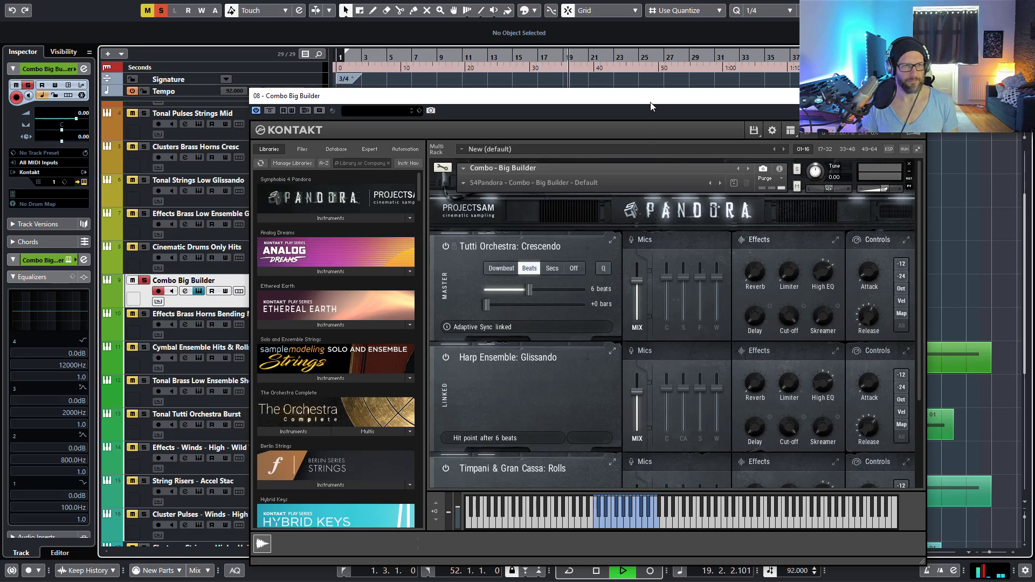
{"action": "left_click_drag", "start_coordinate": [676, 101], "coordinate": [671, 101]}
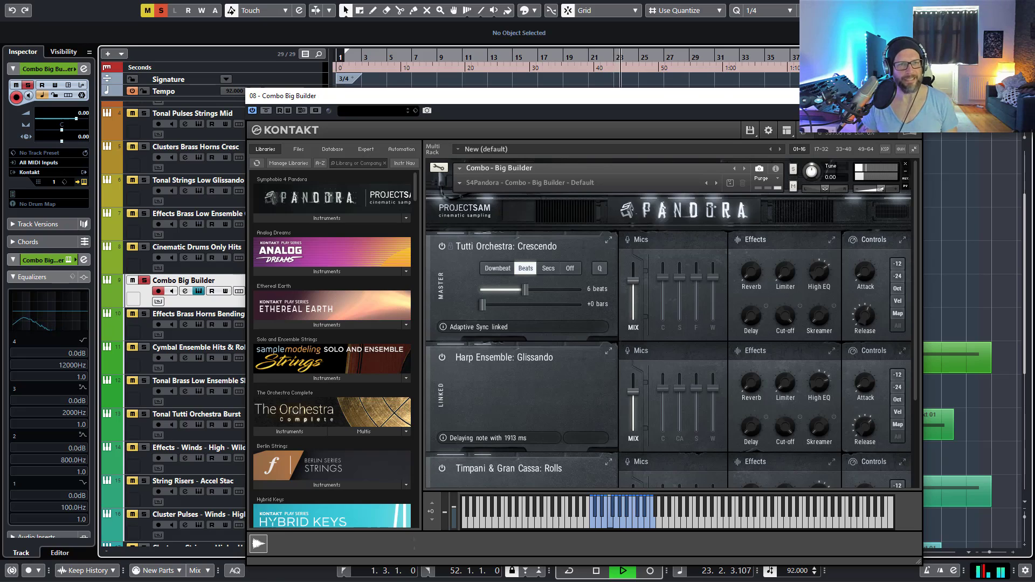
{"action": "left_click", "coordinate": [911, 96]}
{"action": "key", "text": "space"}
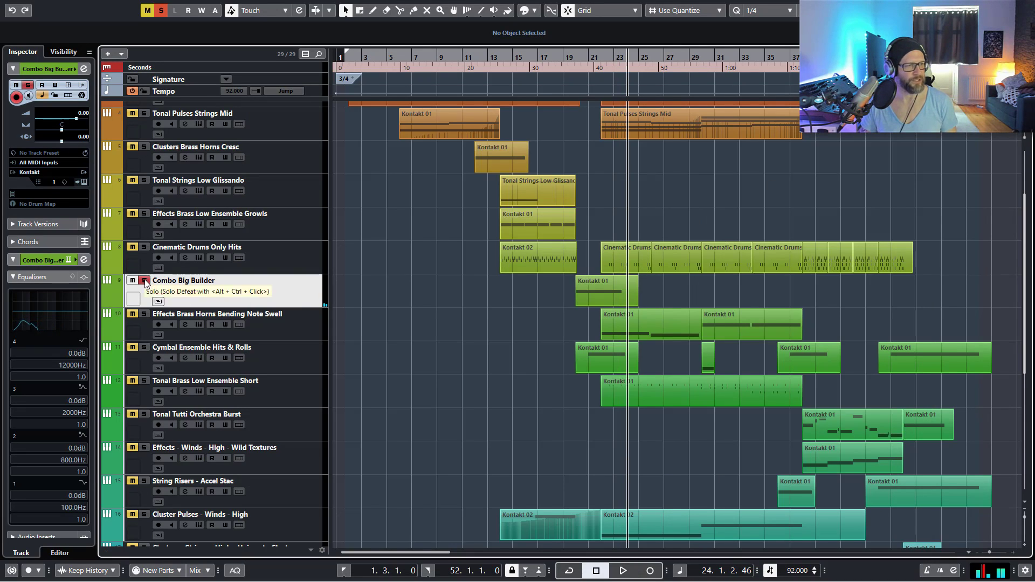
{"action": "left_click", "coordinate": [146, 281]}
Step: Solo the Effects Brass Horns Bending Note Swell track and examine the sync settings in its Kontakt instrument
{"action": "scroll", "coordinate": [530, 330], "scroll_direction": "down", "scroll_amount": 3}
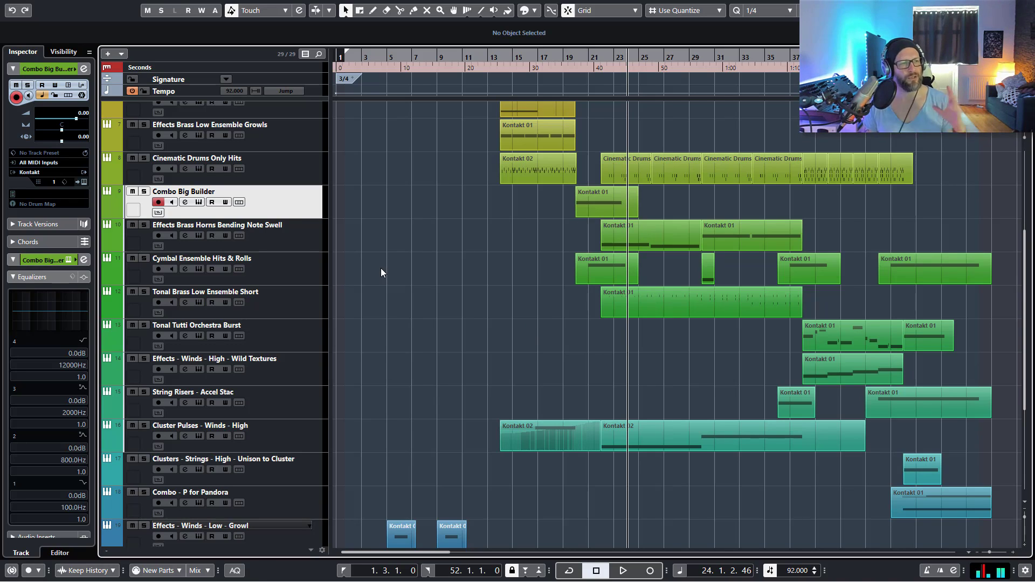
{"action": "left_click", "coordinate": [309, 245]}
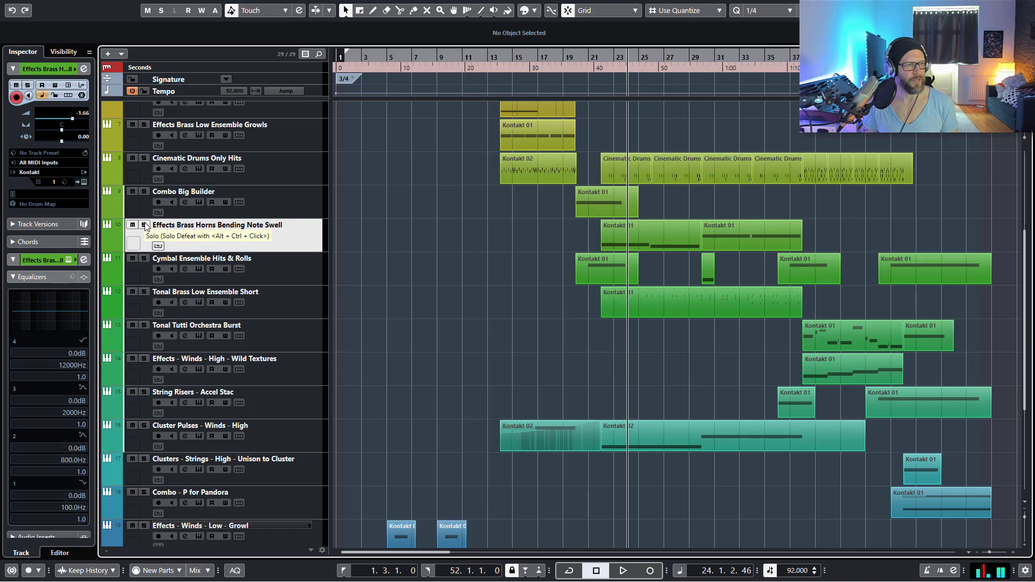
{"action": "key", "text": "s"}
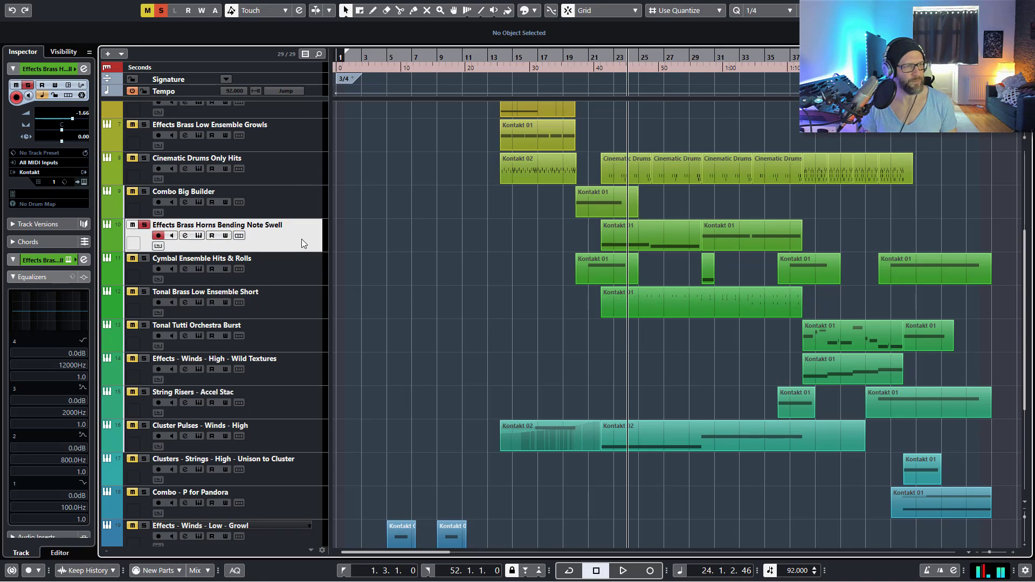
{"action": "left_click", "coordinate": [199, 236]}
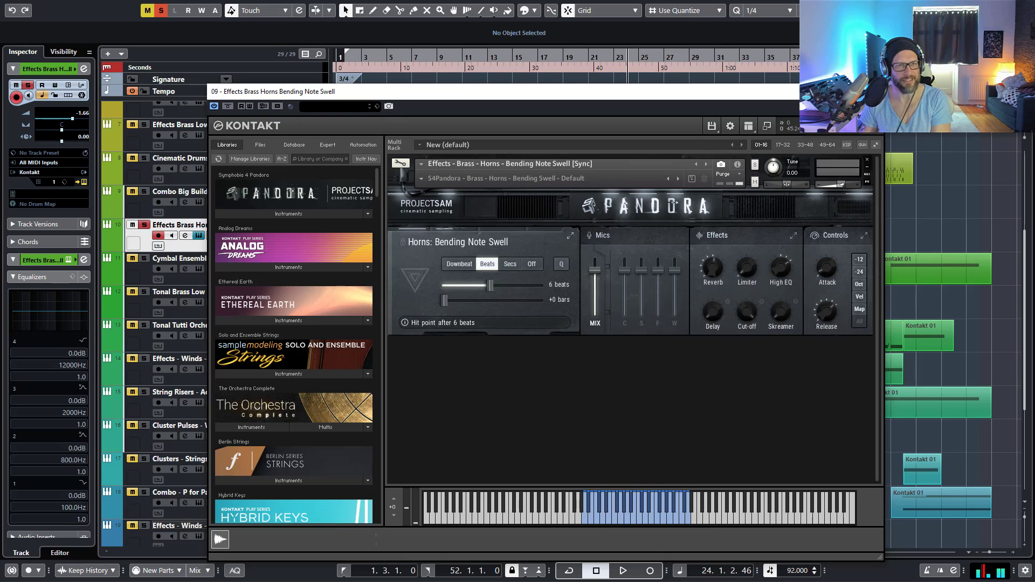
{"action": "left_click", "coordinate": [875, 92]}
Step: Play from bar 9 to audition the horns' bending note swells with their Kontakt instrument open, and unsolo the track
{"action": "left_click", "coordinate": [444, 59]}
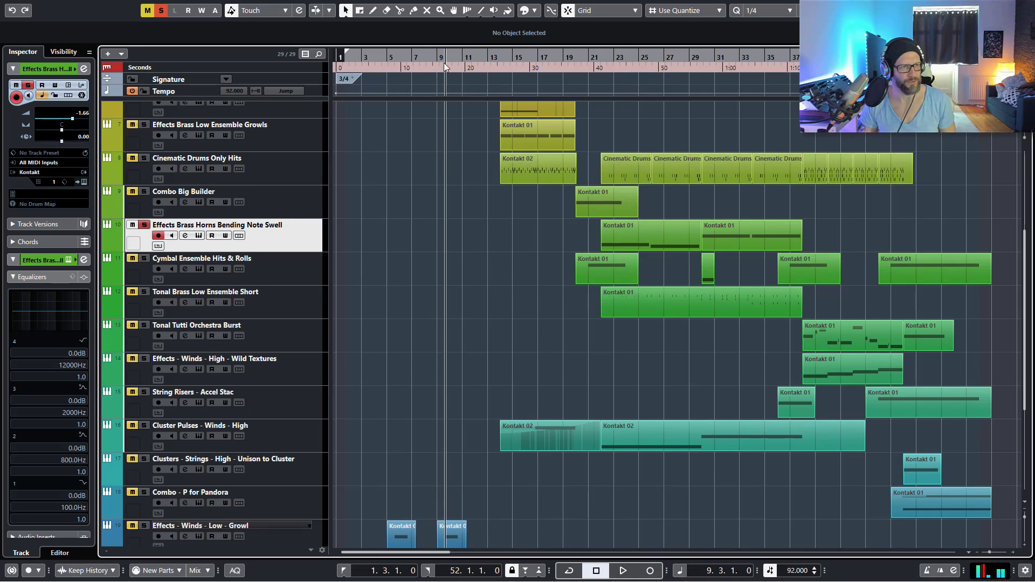
{"action": "key", "text": "space"}
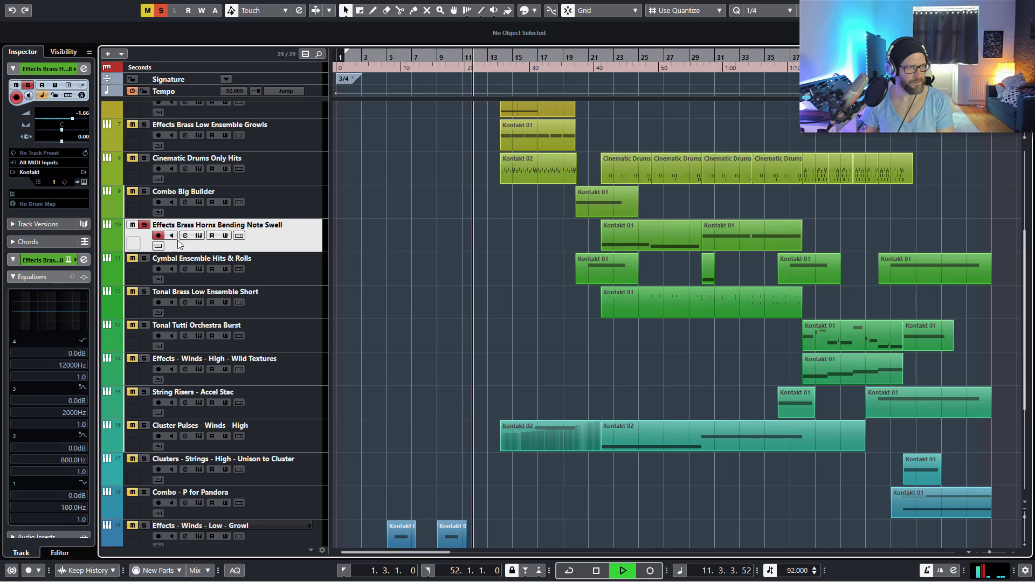
{"action": "left_click", "coordinate": [199, 236]}
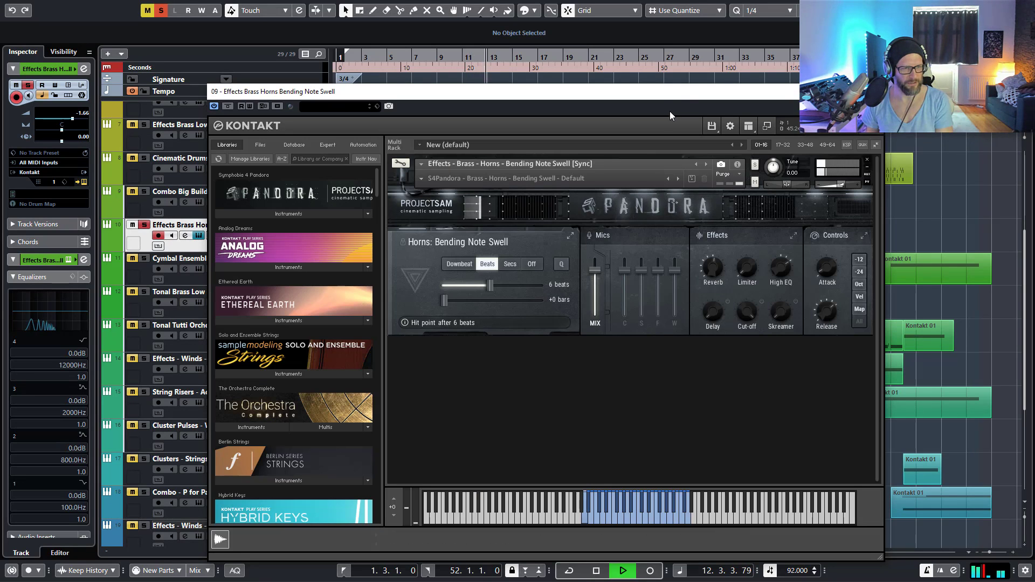
{"action": "left_click_drag", "start_coordinate": [678, 94], "coordinate": [688, 112]}
{"action": "left_click", "coordinate": [884, 109]}
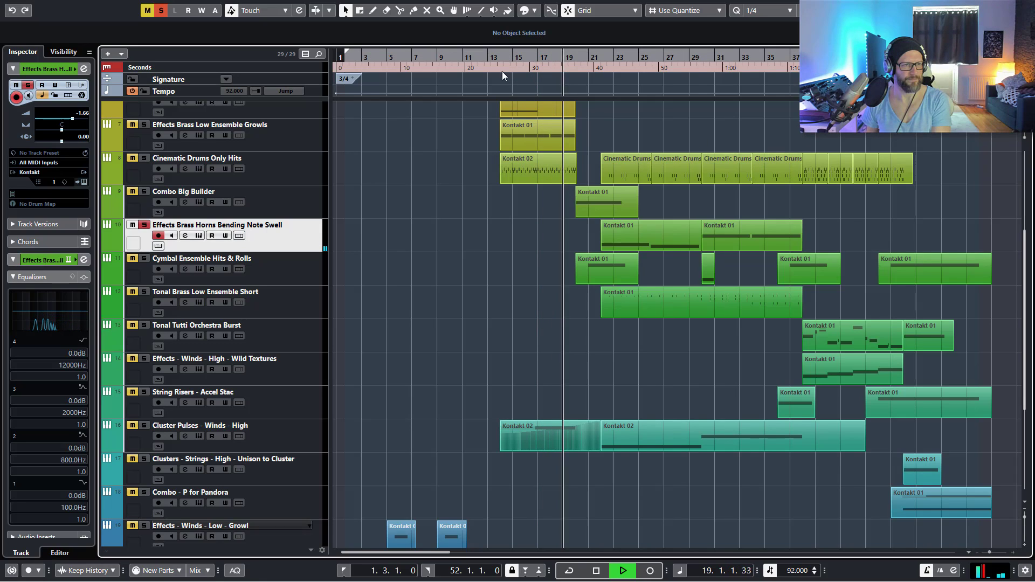
{"action": "key", "text": "space"}
{"action": "left_click", "coordinate": [144, 225]}
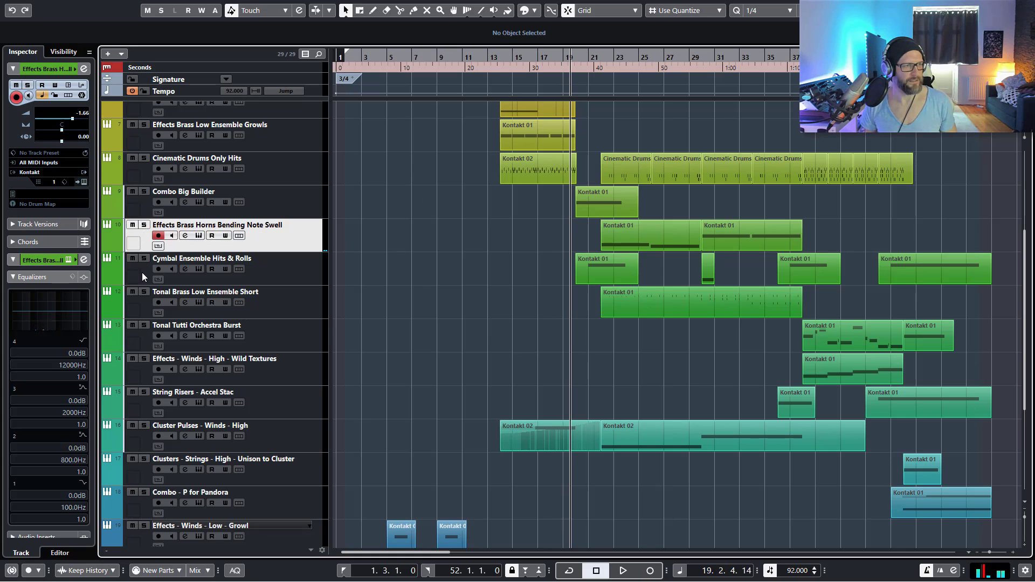
Step: Select the Cymbal Ensemble Hits & Rolls track and open its Kontakt instrument to audition the cymbal hits and crescendo rolls
{"action": "left_click", "coordinate": [301, 278]}
{"action": "key", "text": "g"}
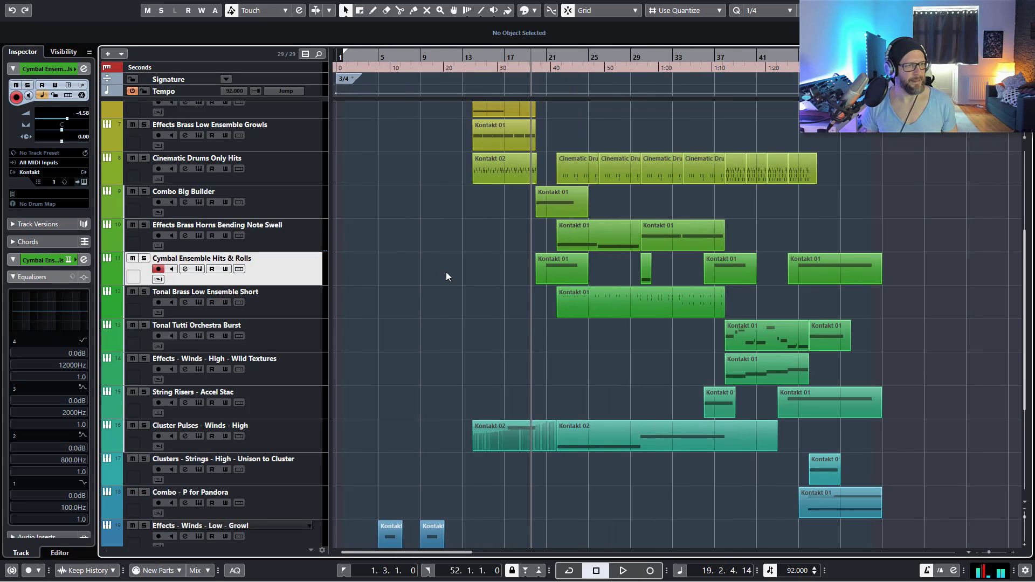
{"action": "left_click", "coordinate": [199, 270]}
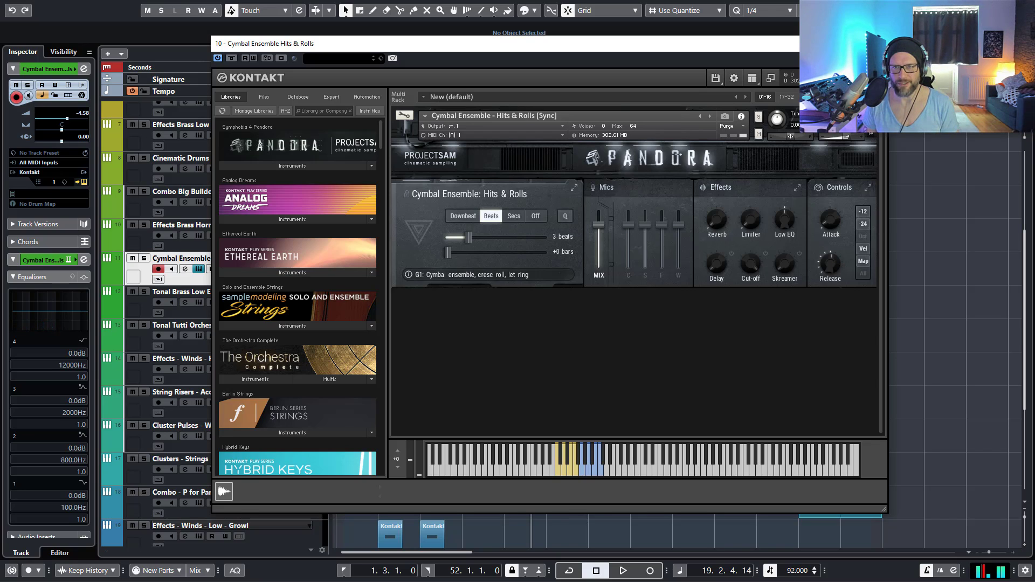
Step: Raise the low-cut frequency in the Vox track's FabFilter Pro-Q 2 and close both plug-in windows
{"action": "left_click_drag", "start_coordinate": [960, 199], "coordinate": [1024, 200]}
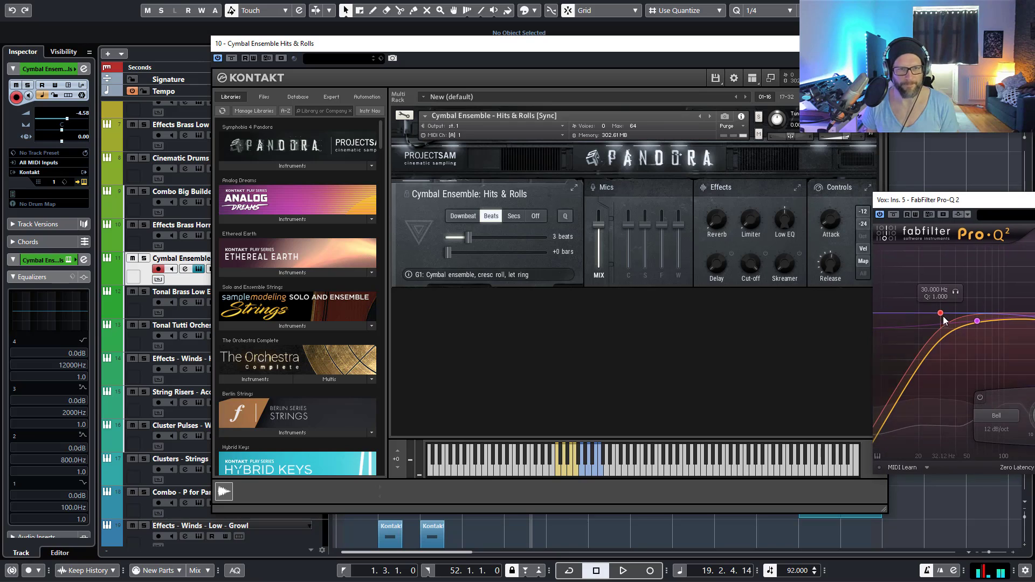
{"action": "left_click_drag", "start_coordinate": [942, 315], "coordinate": [1009, 317]}
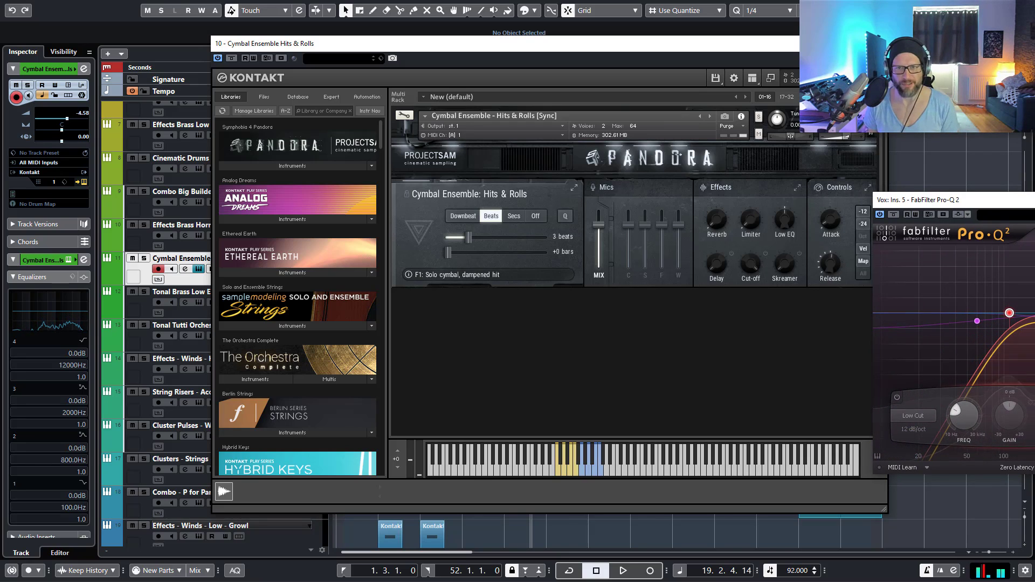
{"action": "left_click", "coordinate": [1034, 199]}
{"action": "left_click", "coordinate": [877, 43]}
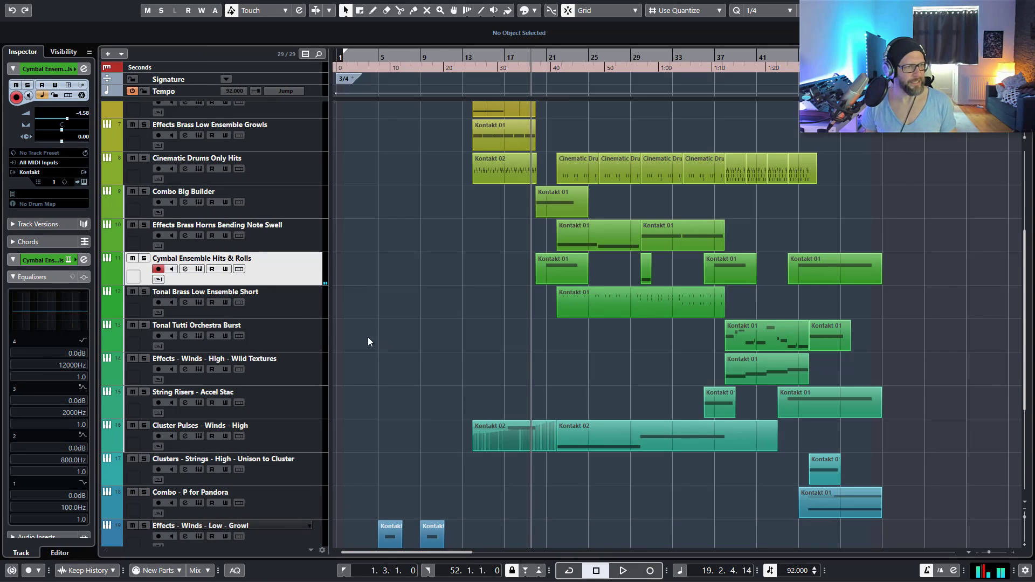
Step: Select the Tonal Brass Low Ensemble Short track and open its Kontakt instrument
{"action": "left_click", "coordinate": [296, 312]}
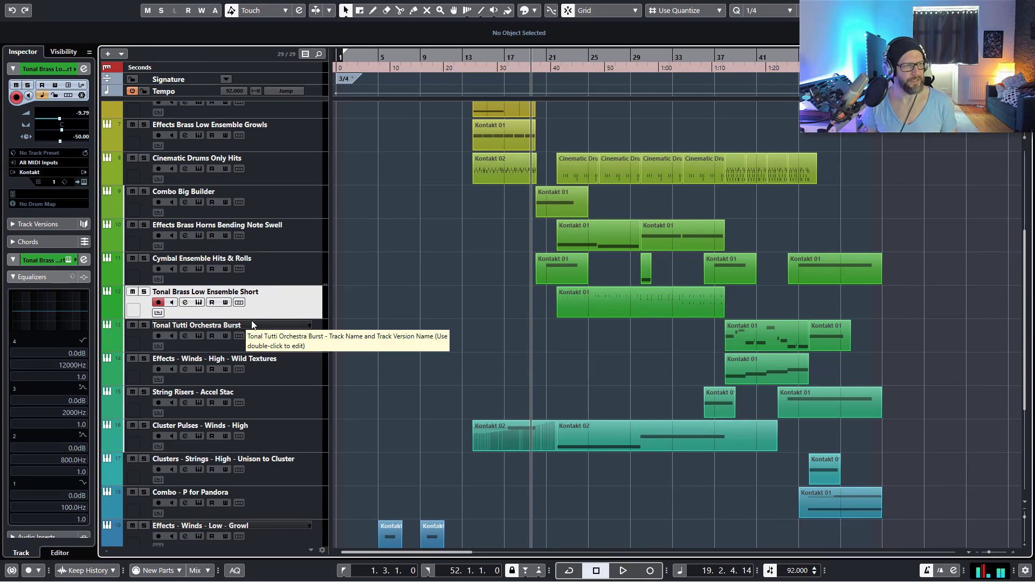
{"action": "left_click", "coordinate": [198, 302]}
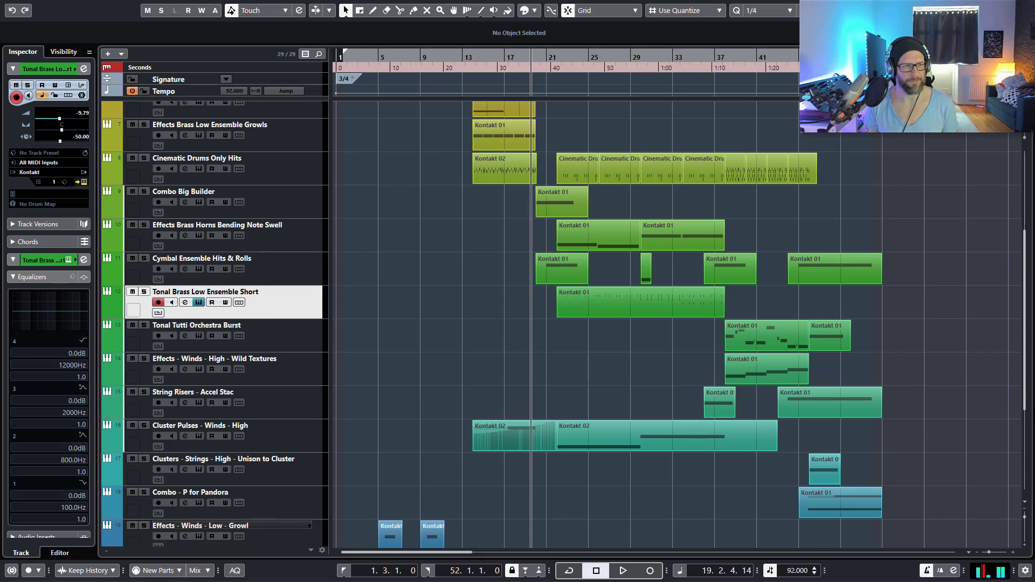
{"action": "mouse_move", "coordinate": [1034, 116]}
{"action": "left_mouse_down"}
{"action": "mouse_move", "coordinate": [603, 92]}
{"action": "mouse_move", "coordinate": [250, 95]}
{"action": "mouse_move", "coordinate": [1003, 82]}
{"action": "mouse_move", "coordinate": [1034, 100]}
{"action": "left_mouse_up"}
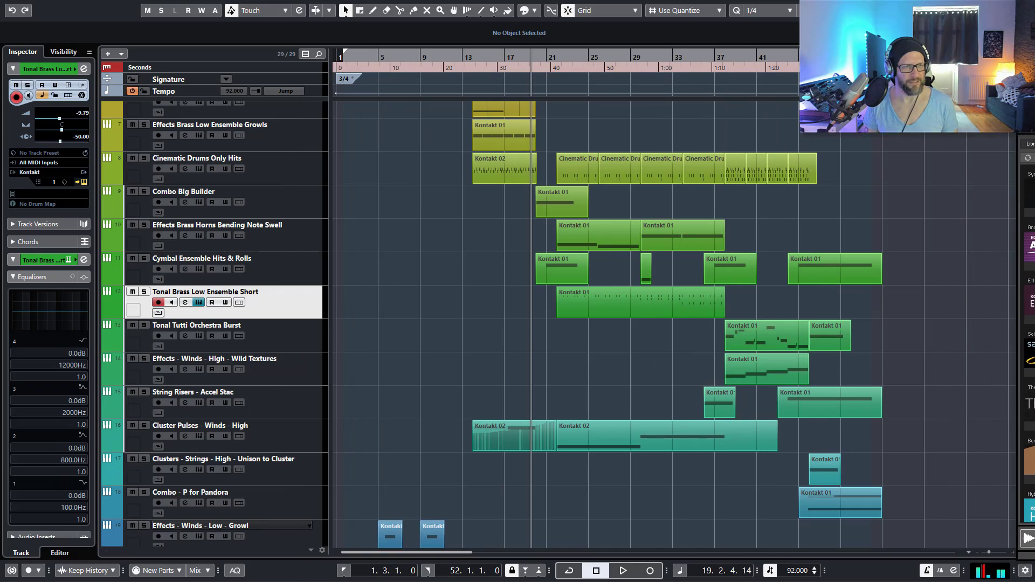
Step: Play from bar 21, solo the Tonal Brass Low Ensemble Short track to examine its Kontakt effects, and unsolo it in bar 28
{"action": "left_click", "coordinate": [548, 56]}
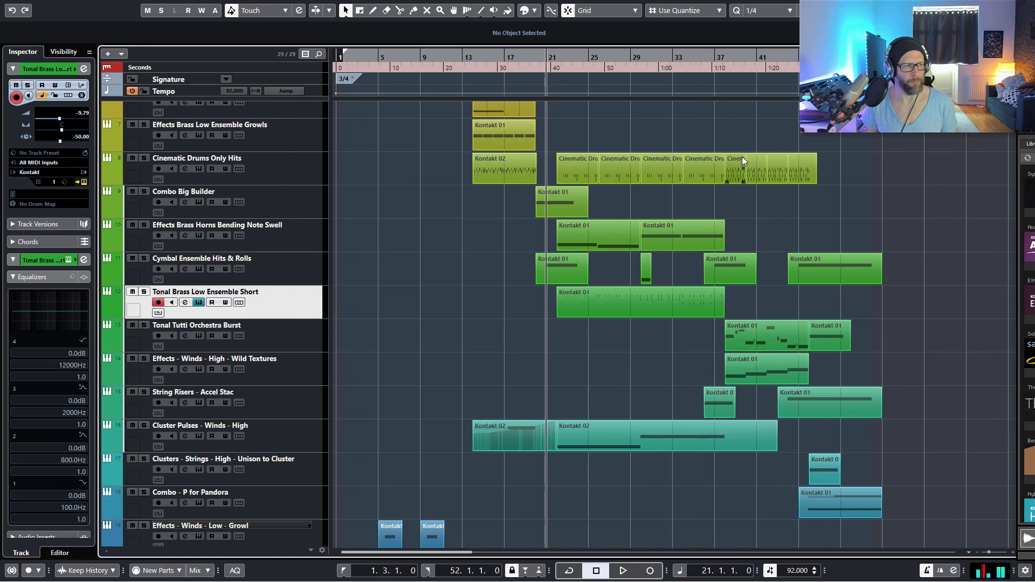
{"action": "key", "text": "space"}
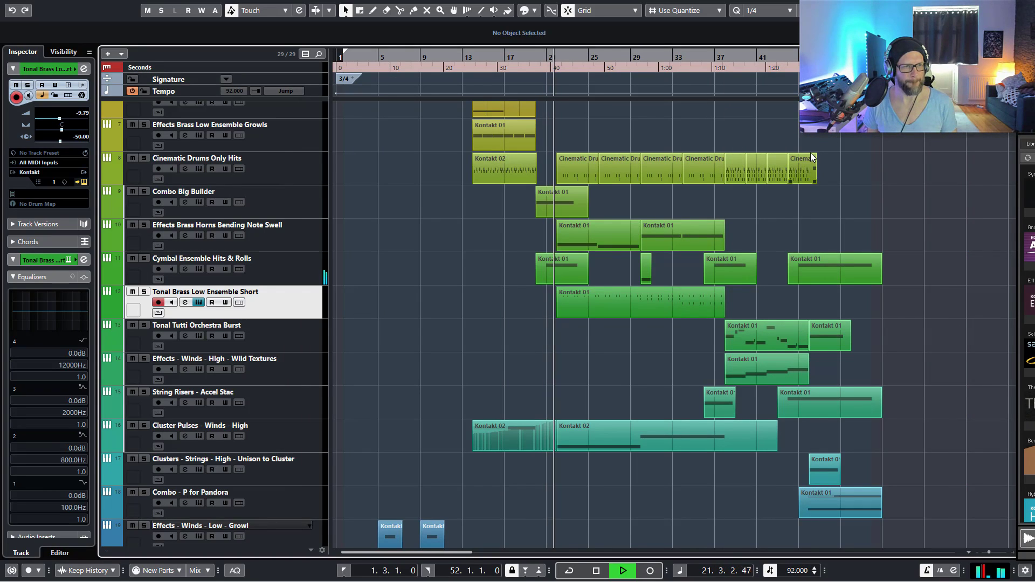
{"action": "key", "text": "s"}
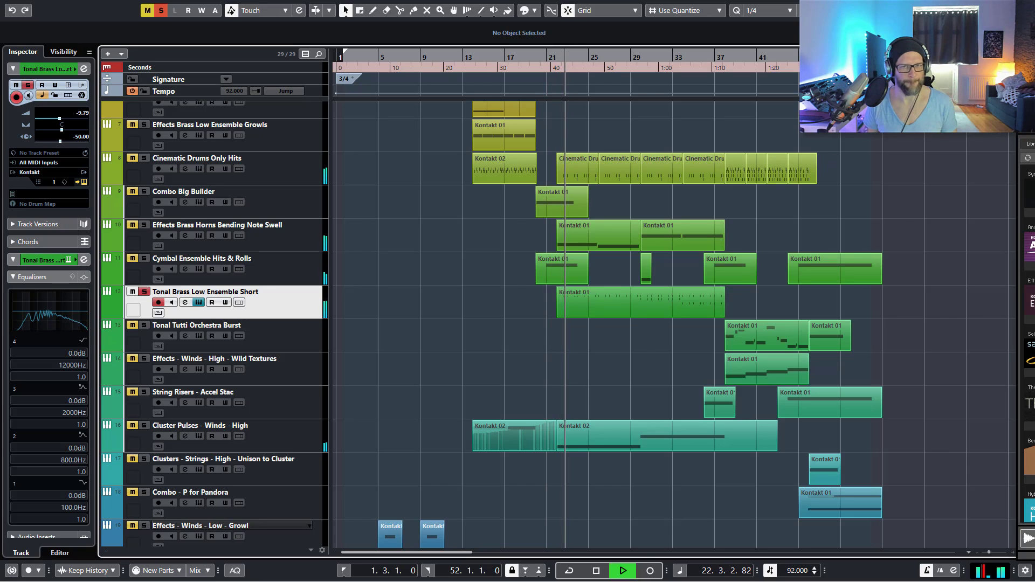
{"action": "key", "text": "e"}
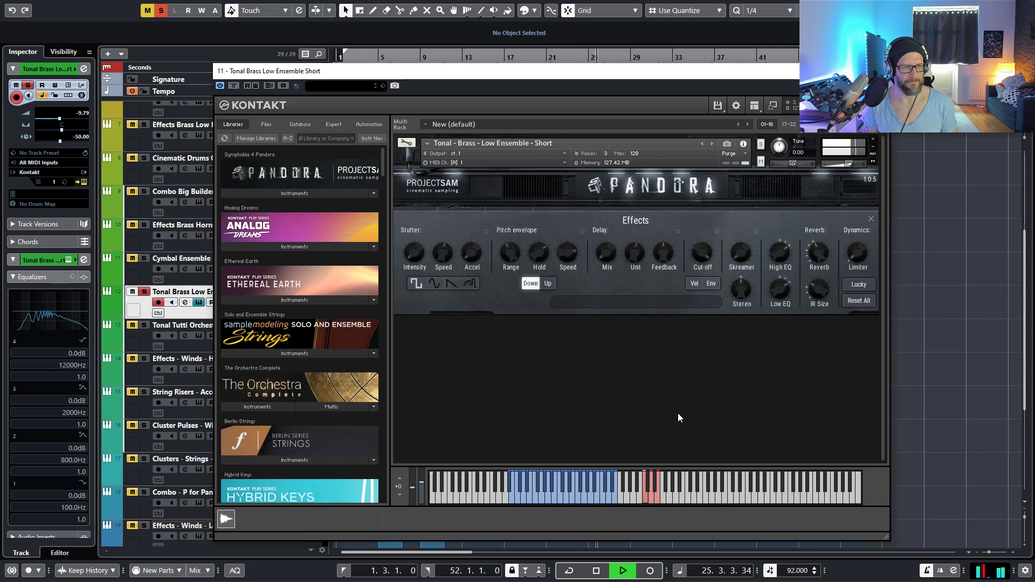
{"action": "key", "text": "s"}
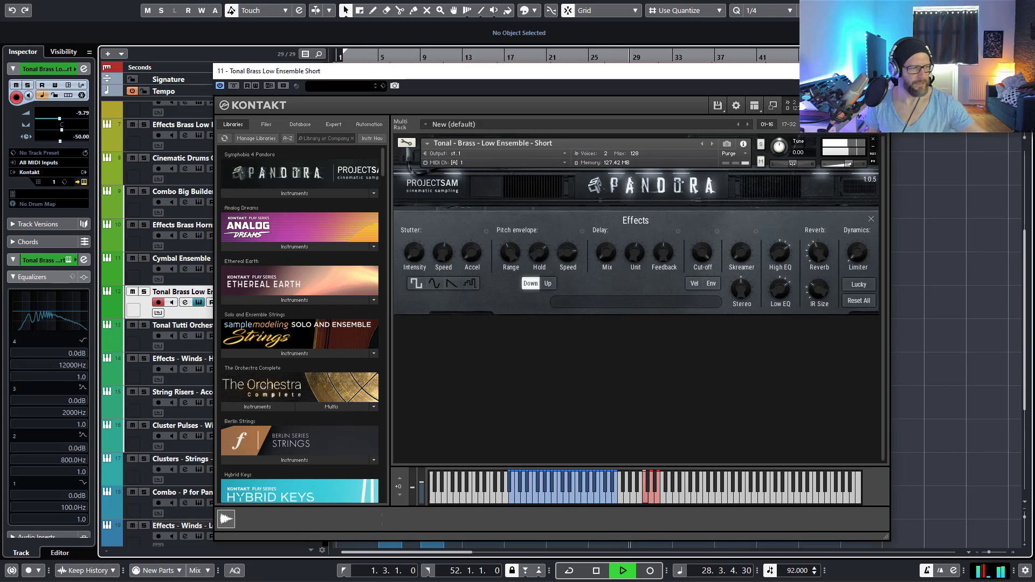
Step: Briefly mute the Tonal Brass Low Ensemble Short track during playback, close its Kontakt window and stop playback
{"action": "key", "text": "m"}
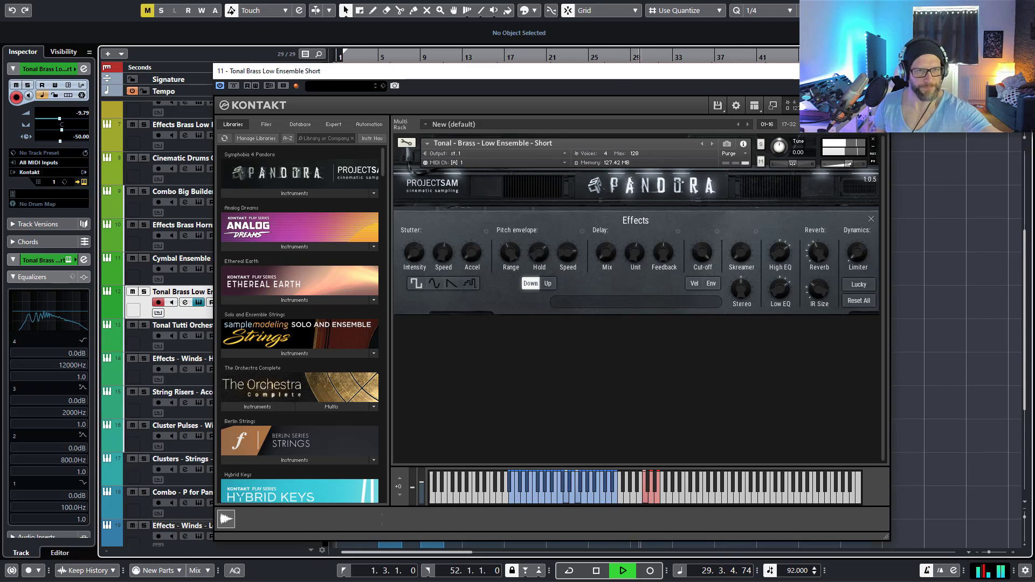
{"action": "left_click", "coordinate": [878, 71]}
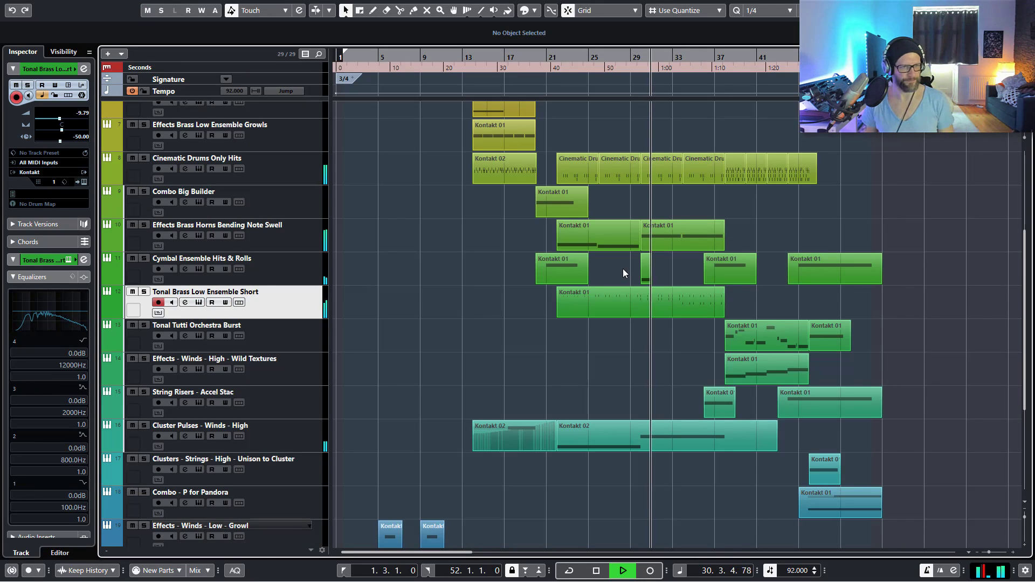
{"action": "key", "text": "space"}
Step: Select the Tonal Tutti Orchestra Burst track, view its Kontakt instrument and close the window
{"action": "left_click", "coordinate": [302, 341]}
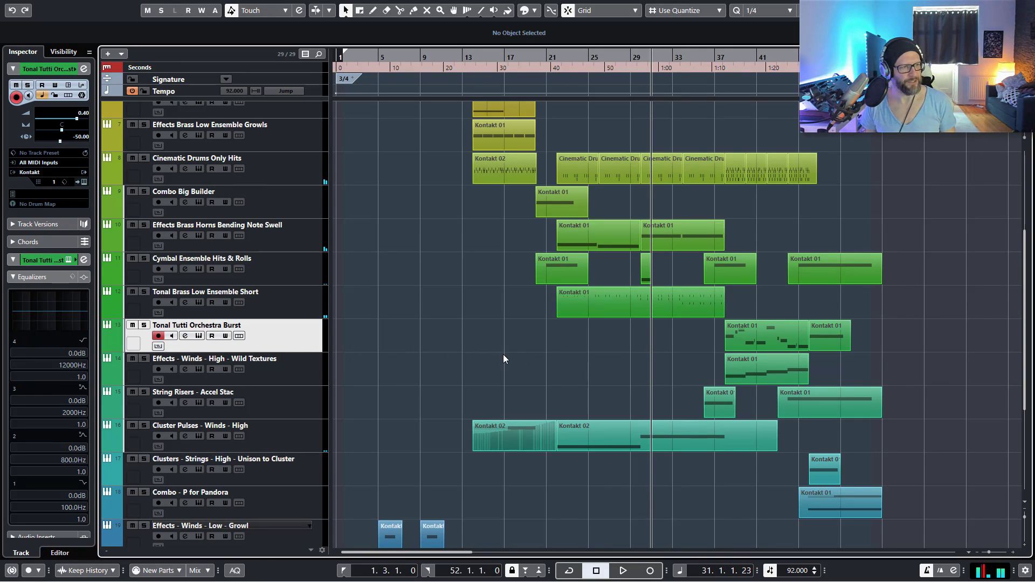
{"action": "left_click", "coordinate": [199, 336]}
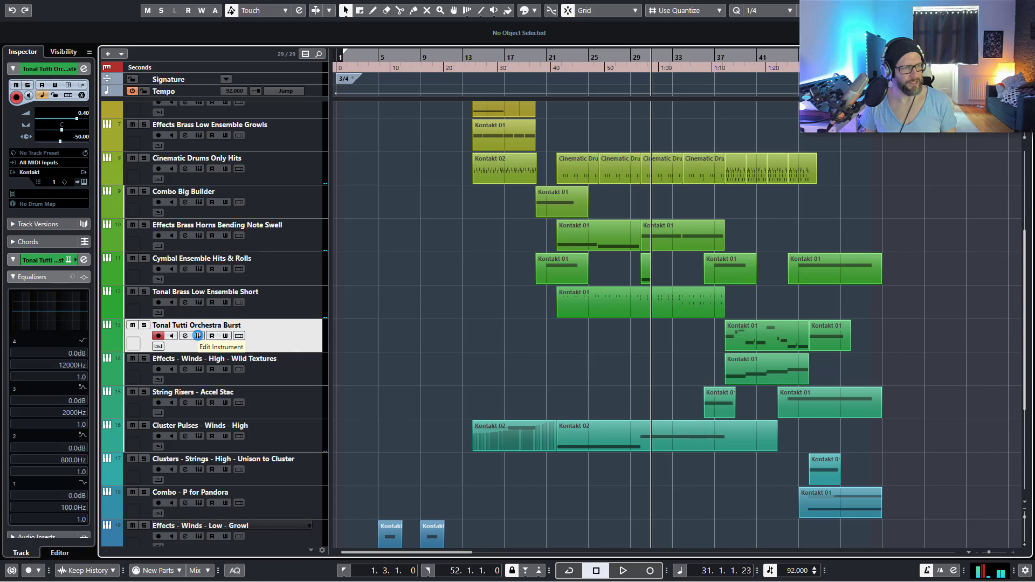
{"action": "left_click_drag", "start_coordinate": [1034, 135], "coordinate": [375, 53]}
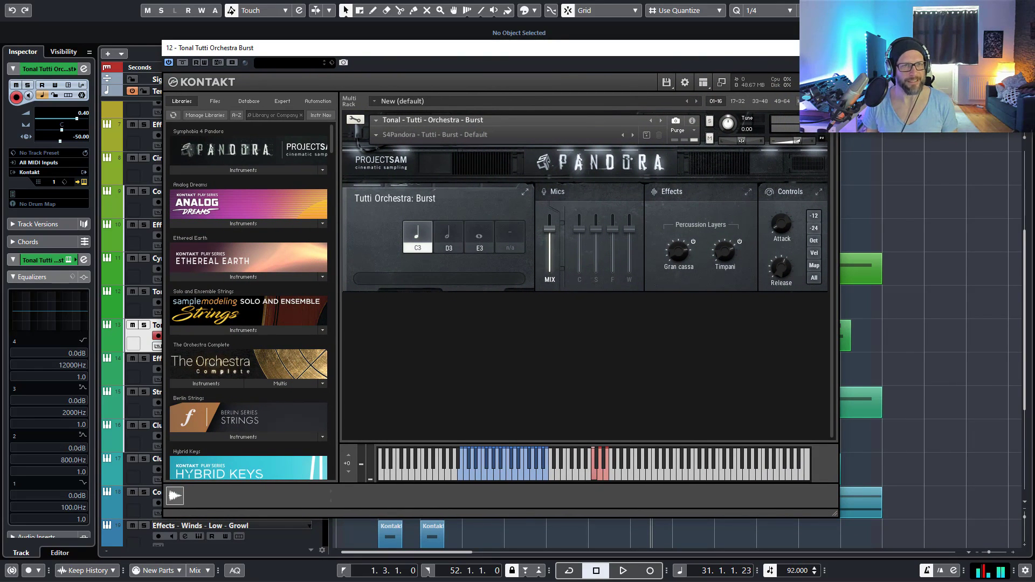
{"action": "left_click", "coordinate": [828, 47]}
Step: Look through the arrangement's track list from Tonal Strings Low Glissando down to Tonal Pulses Strings Low Dist
{"action": "scroll", "coordinate": [921, 274], "scroll_direction": "down", "scroll_amount": 3}
{"action": "scroll", "coordinate": [922, 275], "scroll_direction": "up", "scroll_amount": 3}
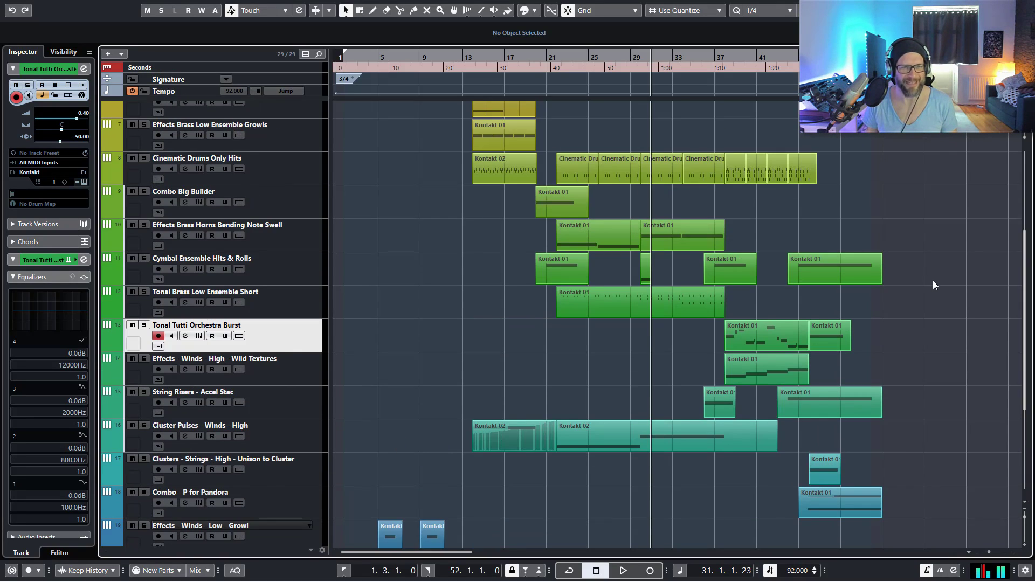
{"action": "scroll", "coordinate": [933, 280], "scroll_direction": "up", "scroll_amount": 5}
{"action": "scroll", "coordinate": [933, 280], "scroll_direction": "down", "scroll_amount": 5}
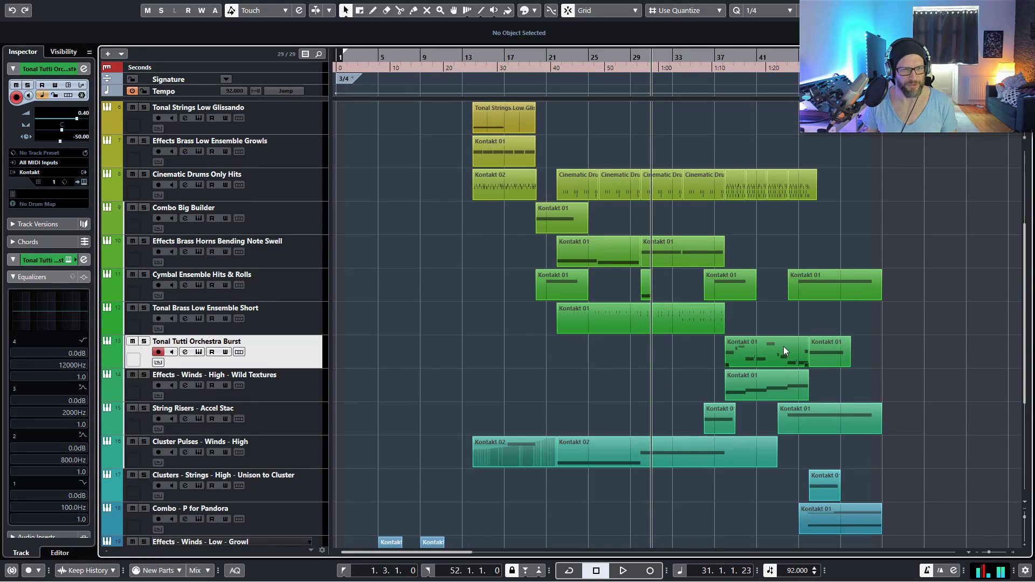
{"action": "scroll", "coordinate": [920, 362], "scroll_direction": "down", "scroll_amount": 5}
{"action": "scroll", "coordinate": [841, 389], "scroll_direction": "down", "scroll_amount": 1}
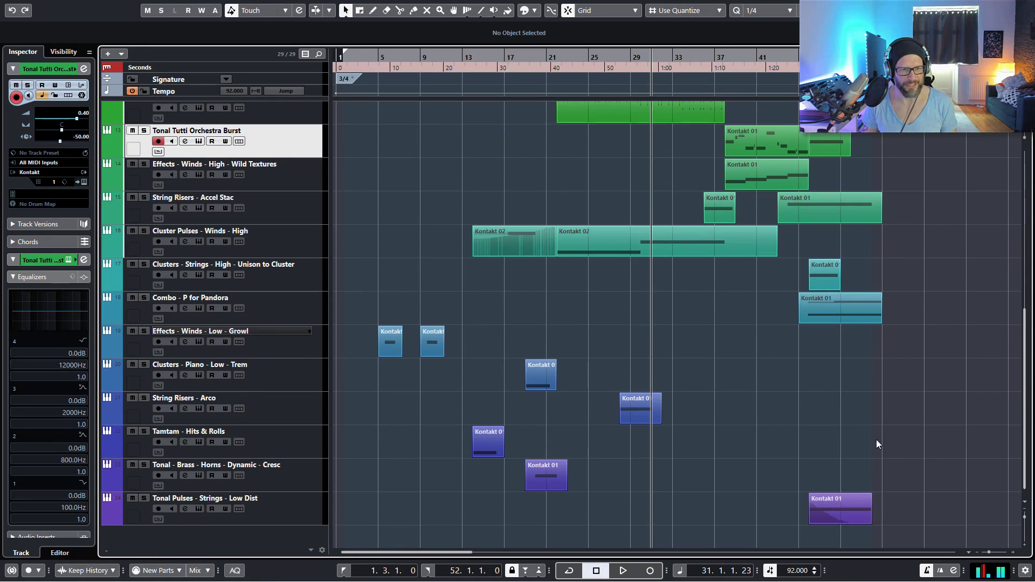
{"action": "scroll", "coordinate": [933, 296], "scroll_direction": "up", "scroll_amount": 10}
{"action": "scroll", "coordinate": [933, 305], "scroll_direction": "down", "scroll_amount": 5}
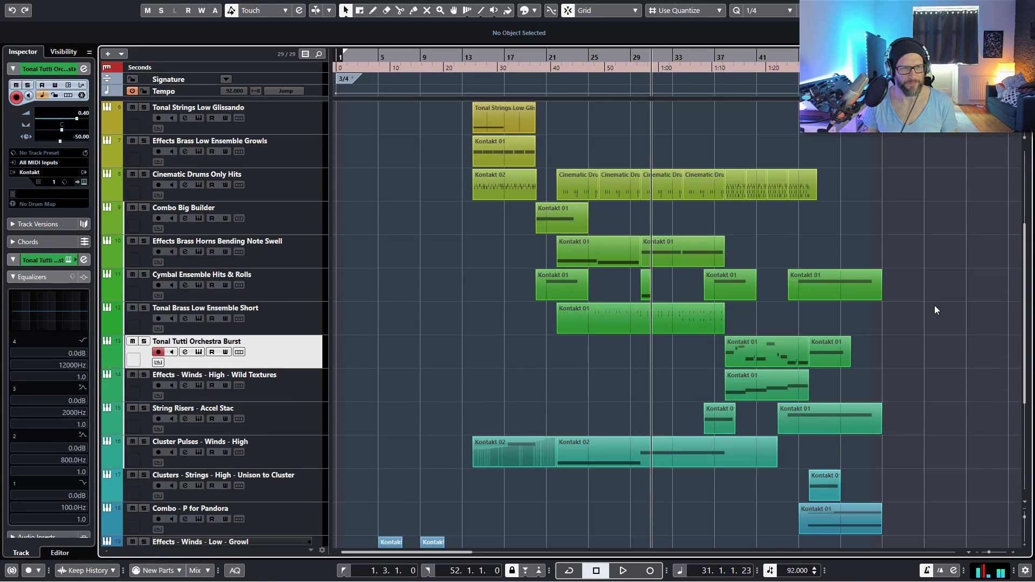
{"action": "scroll", "coordinate": [940, 313], "scroll_direction": "down", "scroll_amount": 3}
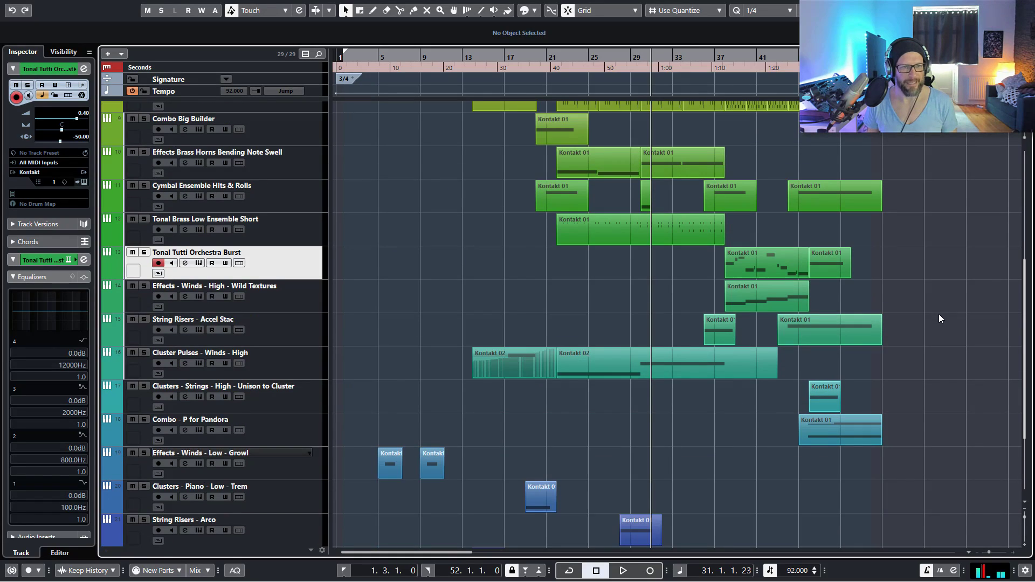
Step: Solo the Tonal Tutti Orchestra Burst track and start playback from bar 36
{"action": "left_click", "coordinate": [710, 63]}
{"action": "key", "text": "shift+g"}
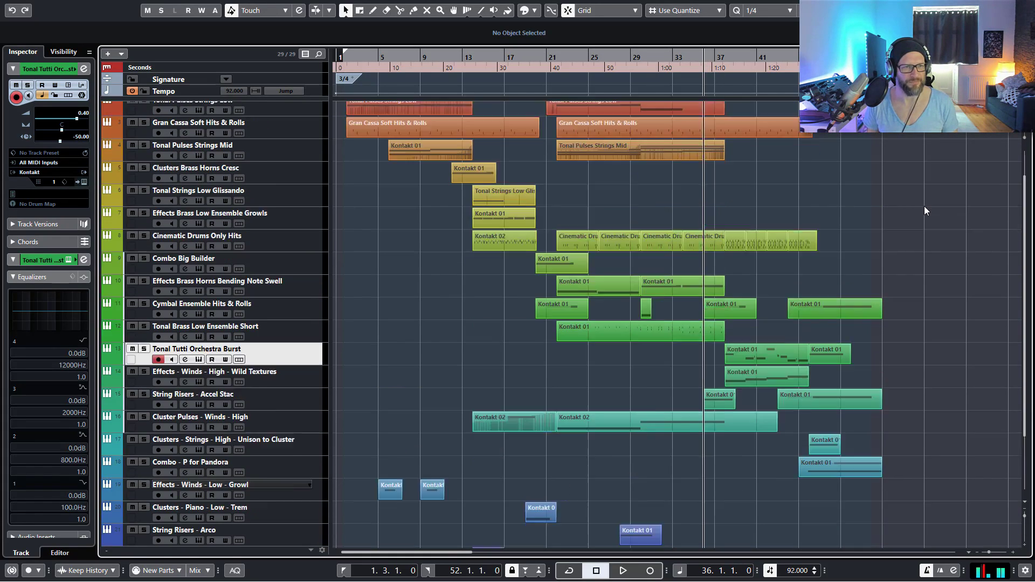
{"action": "scroll", "coordinate": [925, 210], "scroll_direction": "down", "scroll_amount": 2}
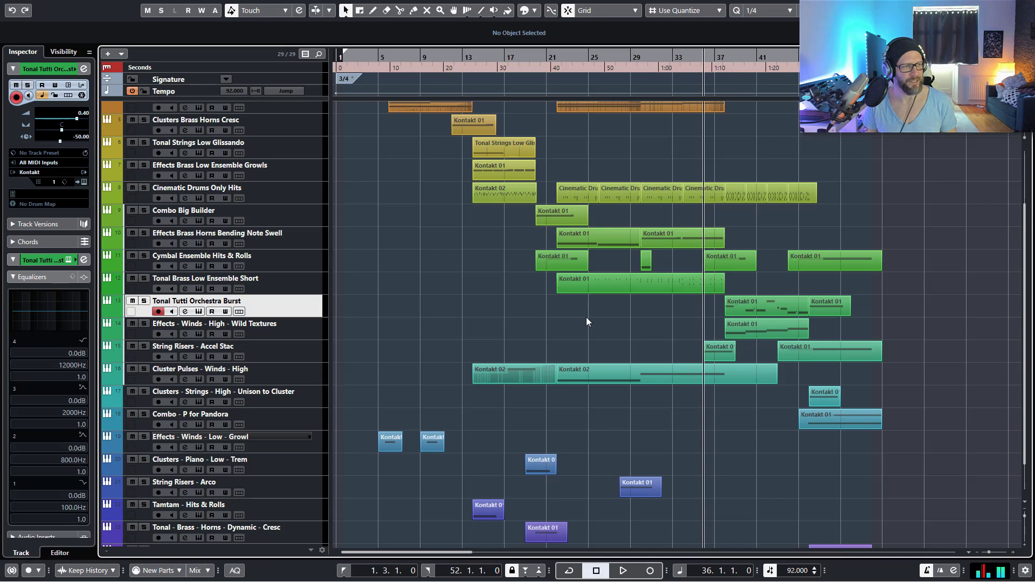
{"action": "key", "text": "s"}
{"action": "key", "text": "space"}
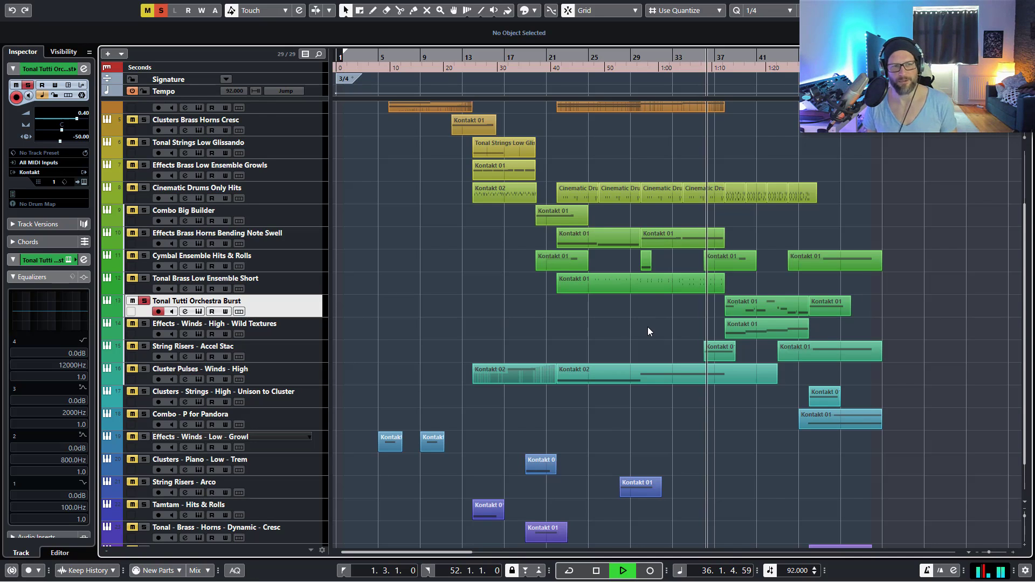
Step: Examine the notes of the Tonal Tutti Orchestra Burst part starting at bar 38 in the Key Editor, stop playback and close the editor
{"action": "key", "text": "h"}
{"action": "key", "text": "h"}
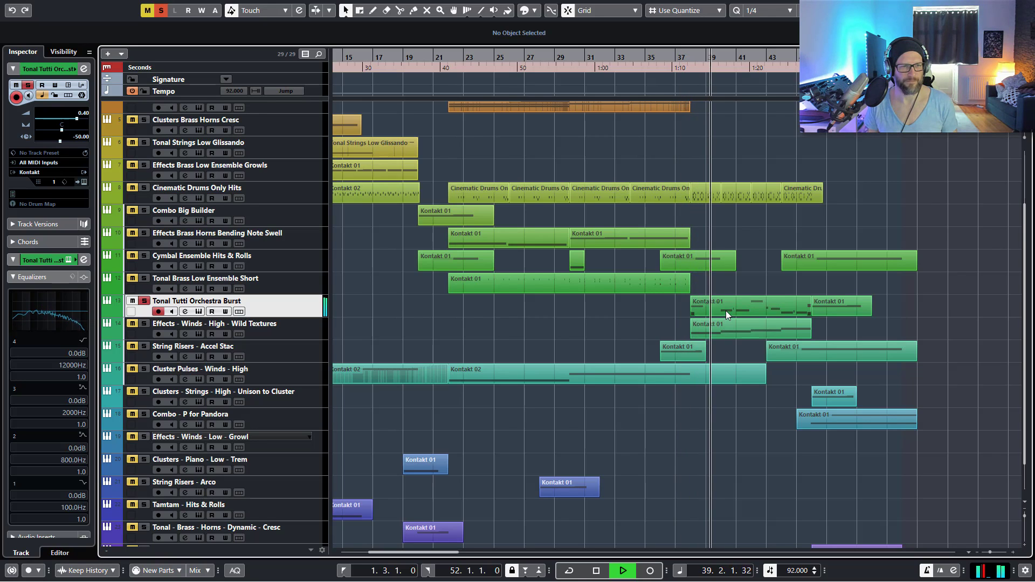
{"action": "left_click", "coordinate": [726, 311]}
{"action": "double_click", "coordinate": [730, 309]}
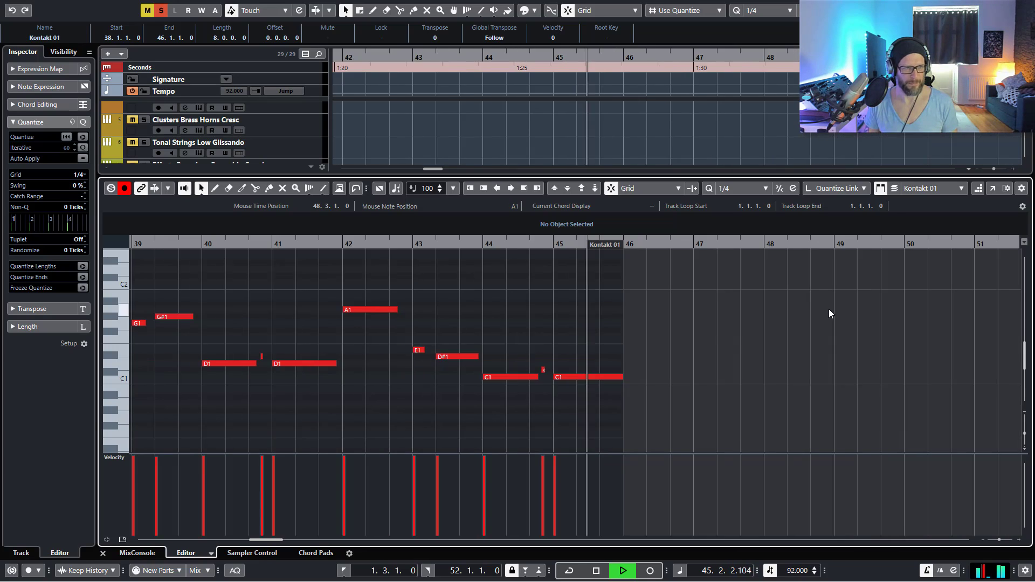
{"action": "key", "text": "space"}
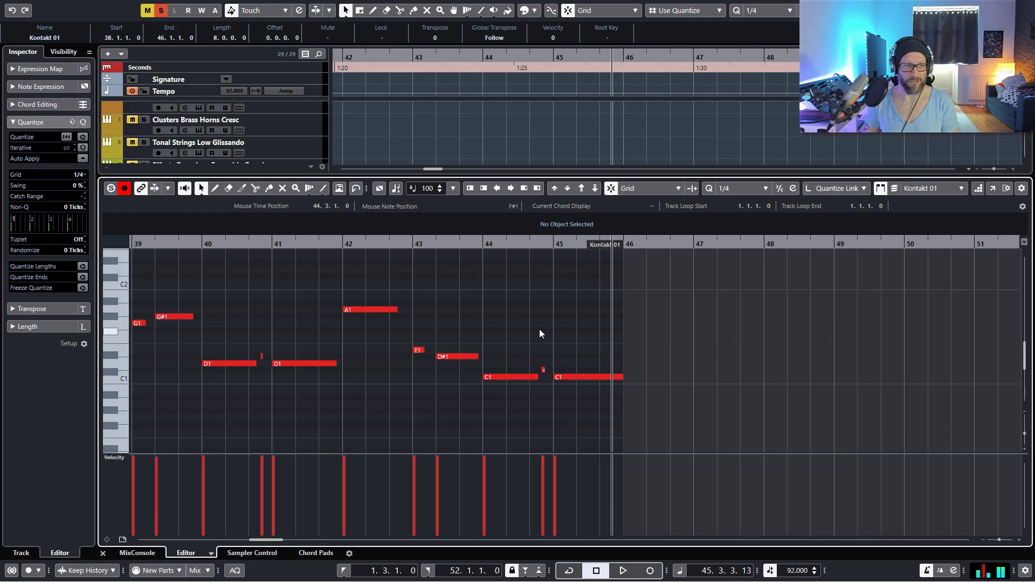
{"action": "key", "text": "ctrl+e"}
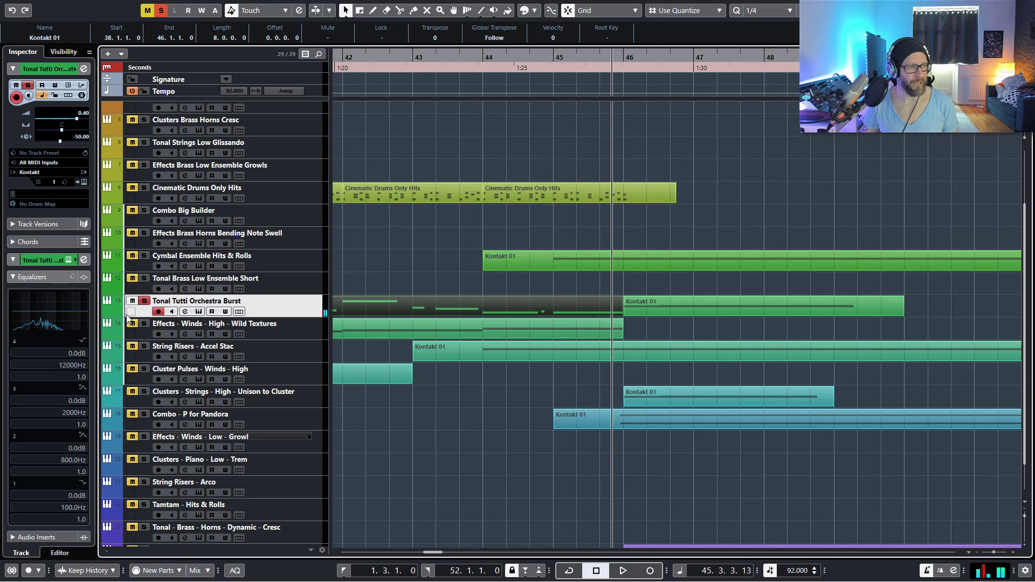
Step: Open the Tonal Tutti Orchestra Burst Kontakt instrument, unsolo the track and unmute the Vox track
{"action": "left_click", "coordinate": [199, 312]}
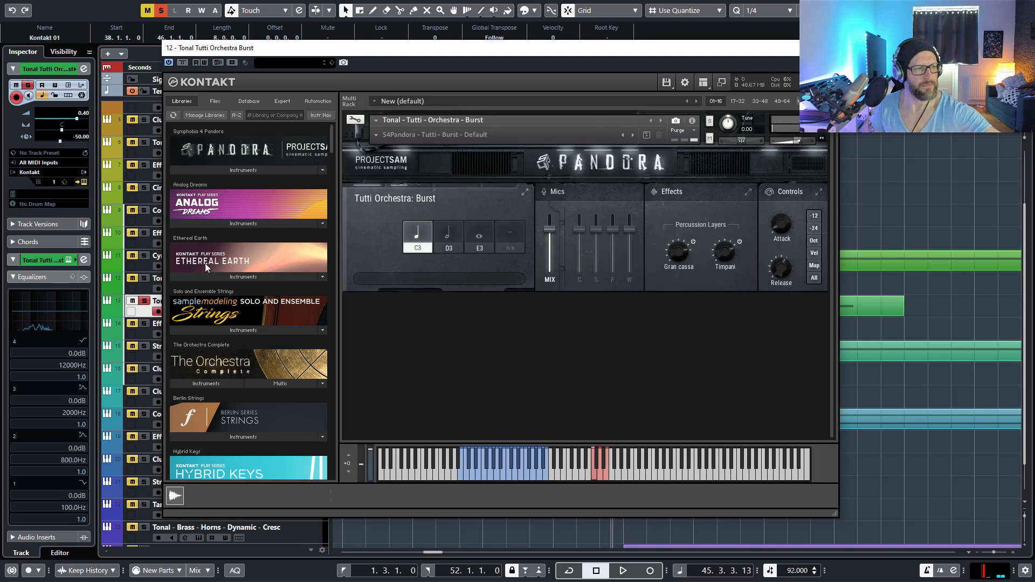
{"action": "left_click", "coordinate": [144, 302]}
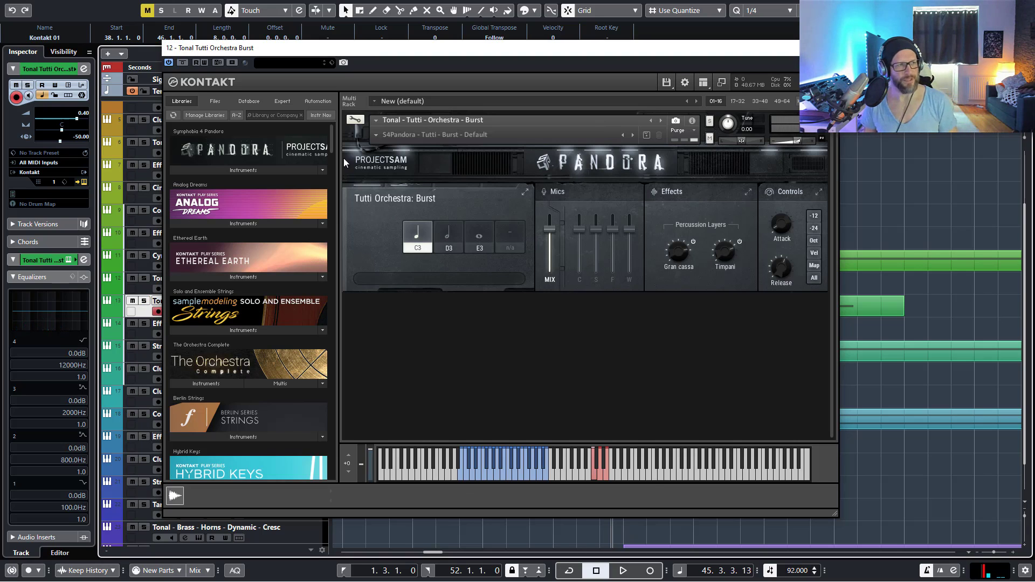
{"action": "scroll", "coordinate": [110, 141], "scroll_direction": "up", "scroll_amount": 4}
{"action": "left_click", "coordinate": [132, 118]}
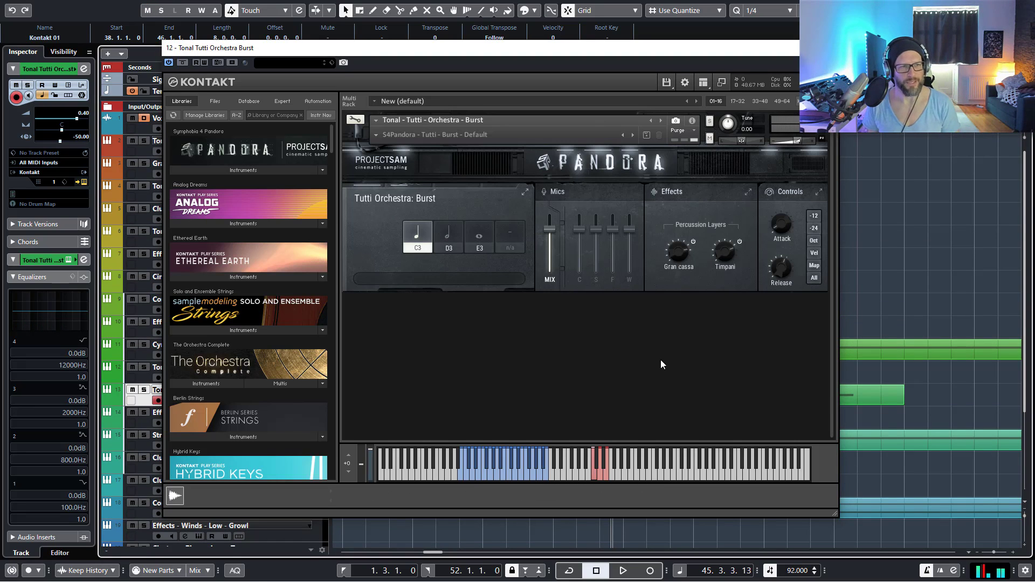
{"action": "scroll", "coordinate": [900, 352], "scroll_direction": "down", "scroll_amount": 6}
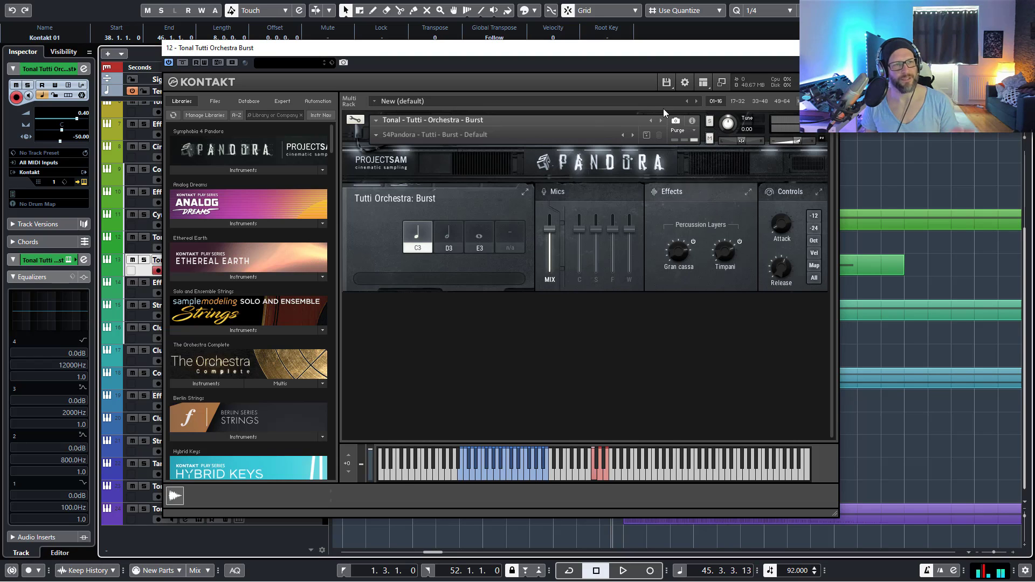
{"action": "left_click_drag", "start_coordinate": [519, 75], "coordinate": [635, 105]}
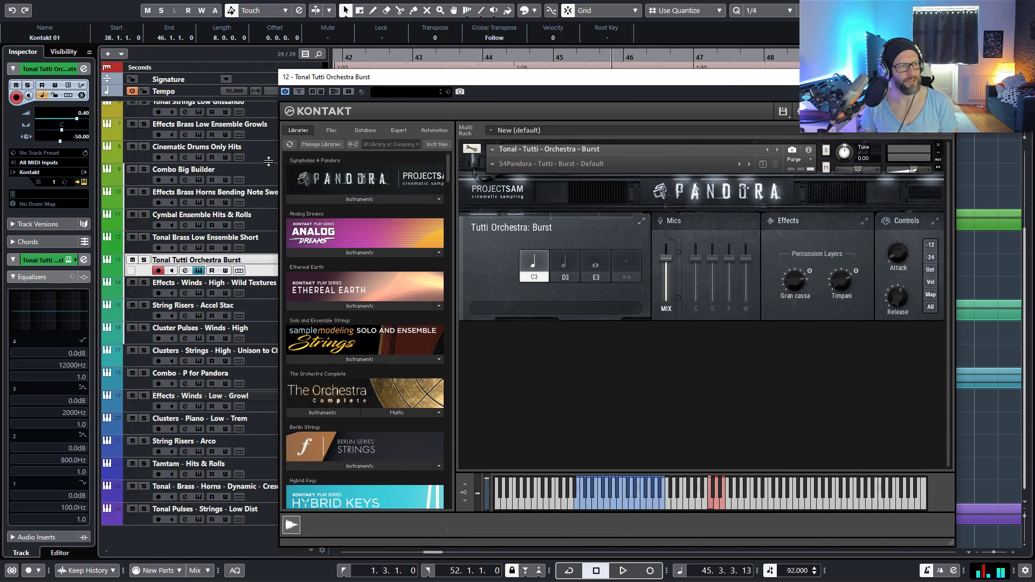
Step: Open the Tonal Pulses Strings Low track's Kontakt instrument to view its Synth Layer controls, and close it
{"action": "scroll", "coordinate": [267, 160], "scroll_direction": "up", "scroll_amount": 5}
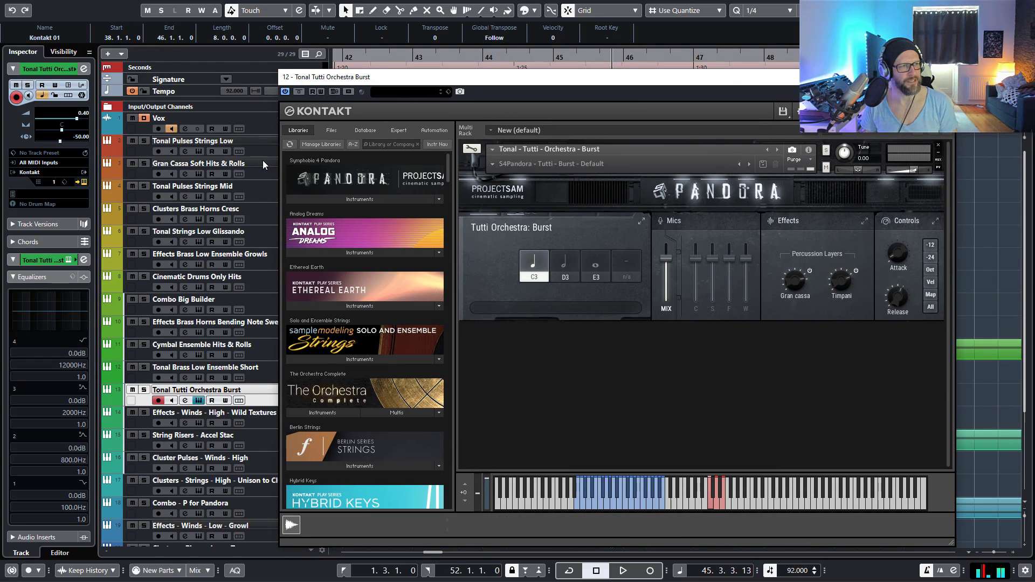
{"action": "left_click", "coordinate": [131, 152]}
{"action": "left_click", "coordinate": [199, 151]}
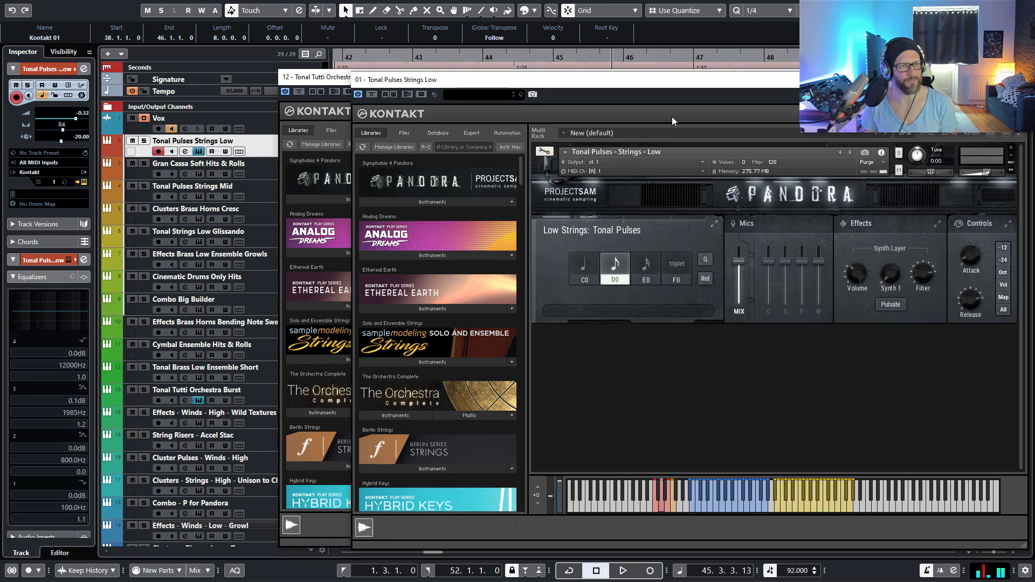
{"action": "left_click_drag", "start_coordinate": [704, 84], "coordinate": [683, 77]}
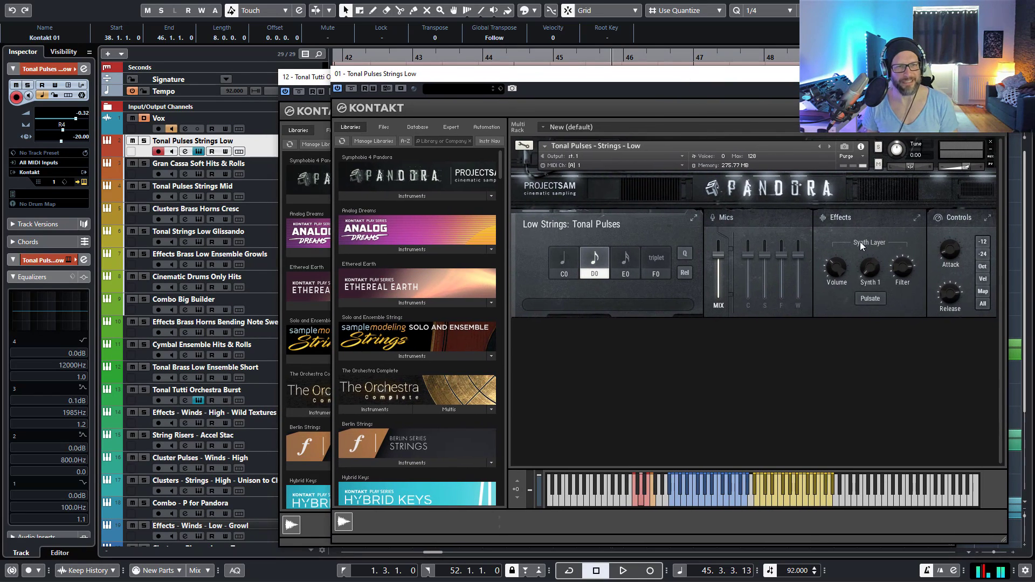
{"action": "left_click", "coordinate": [996, 74]}
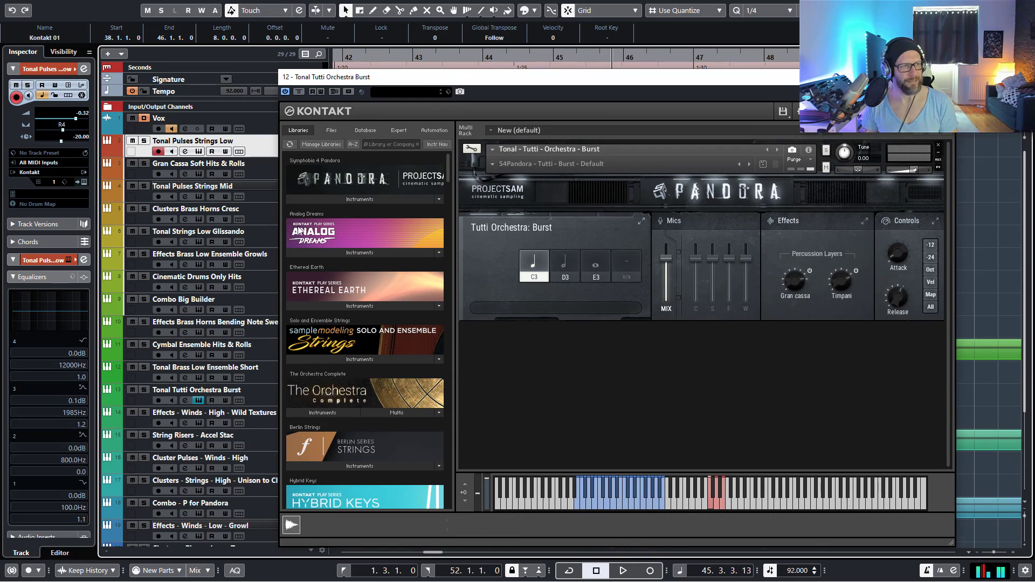
Step: Reselect the Tonal Tutti Orchestra Burst track, close its Kontakt window and clear the event selection
{"action": "left_click", "coordinate": [136, 403]}
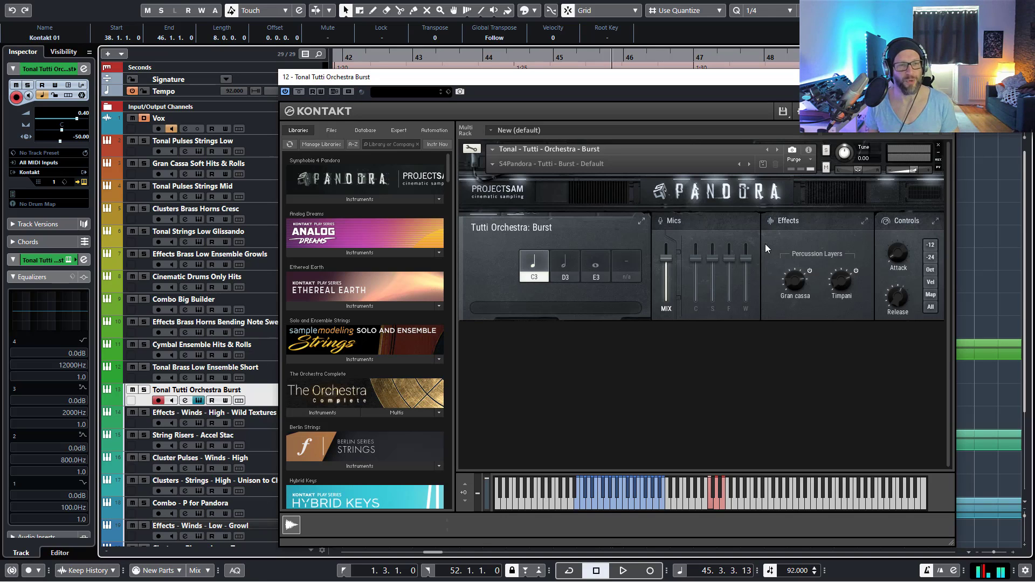
{"action": "left_click", "coordinate": [947, 76]}
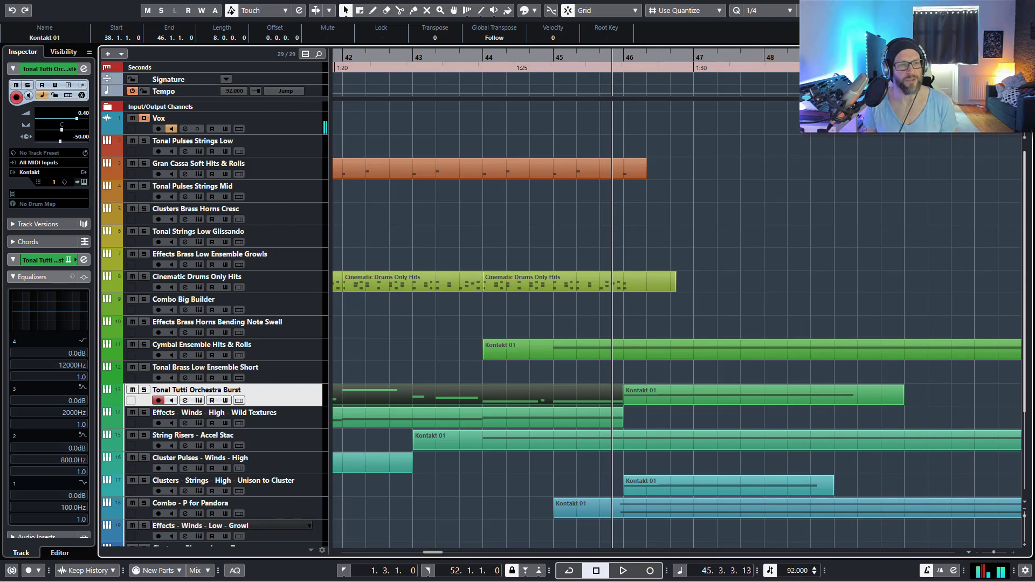
{"action": "scroll", "coordinate": [742, 287], "scroll_direction": "down", "scroll_amount": 3}
{"action": "left_click", "coordinate": [698, 282]}
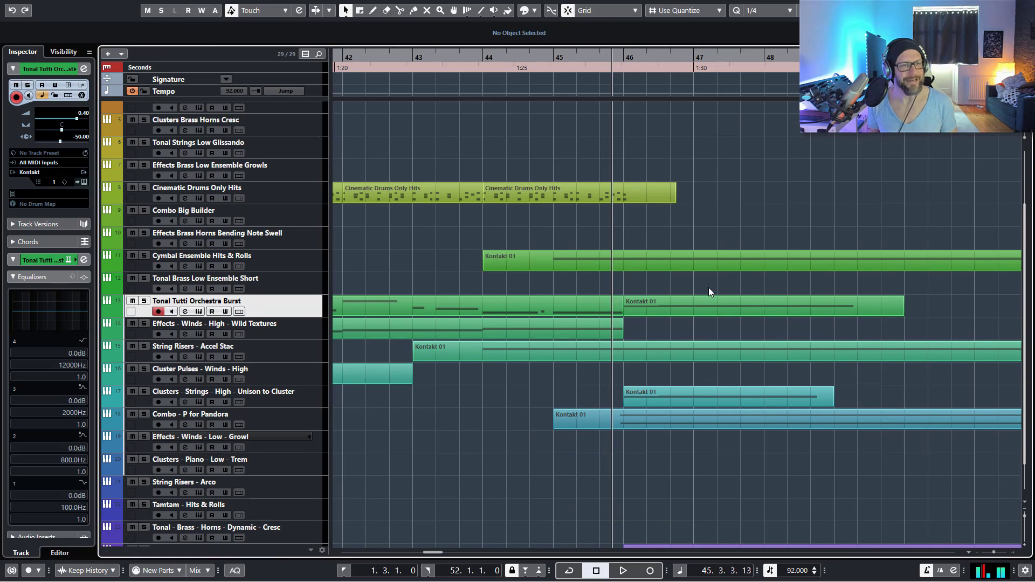
Step: Look over how the parts of all tracks are laid out between bars 19 and 51 of the arrangement
{"action": "key", "text": "g"}
{"action": "key", "text": "g"}
{"action": "key", "text": "g"}
{"action": "key", "text": "g"}
{"action": "key", "text": "g"}
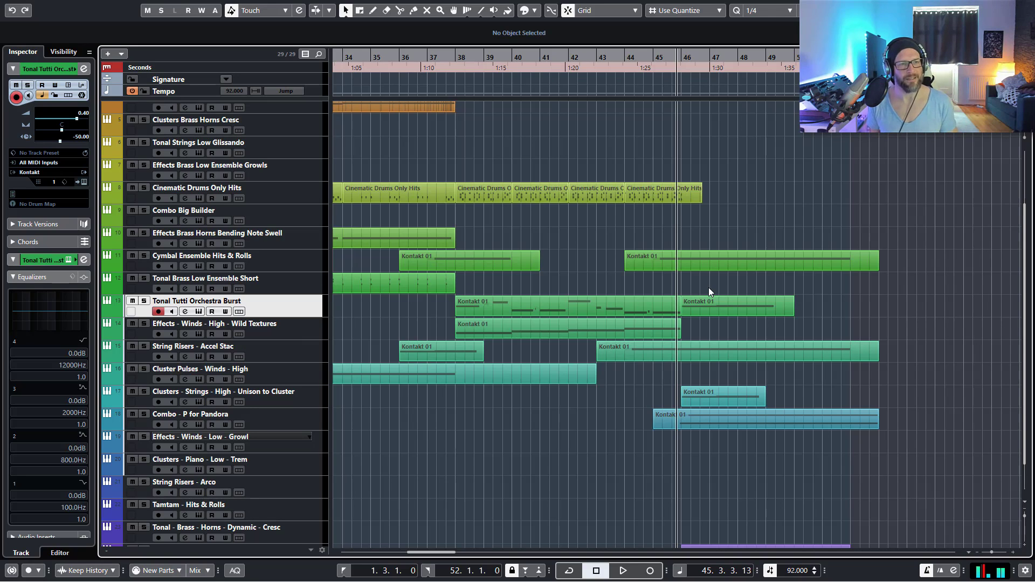
{"action": "scroll", "coordinate": [715, 280], "scroll_direction": "down", "scroll_amount": 1}
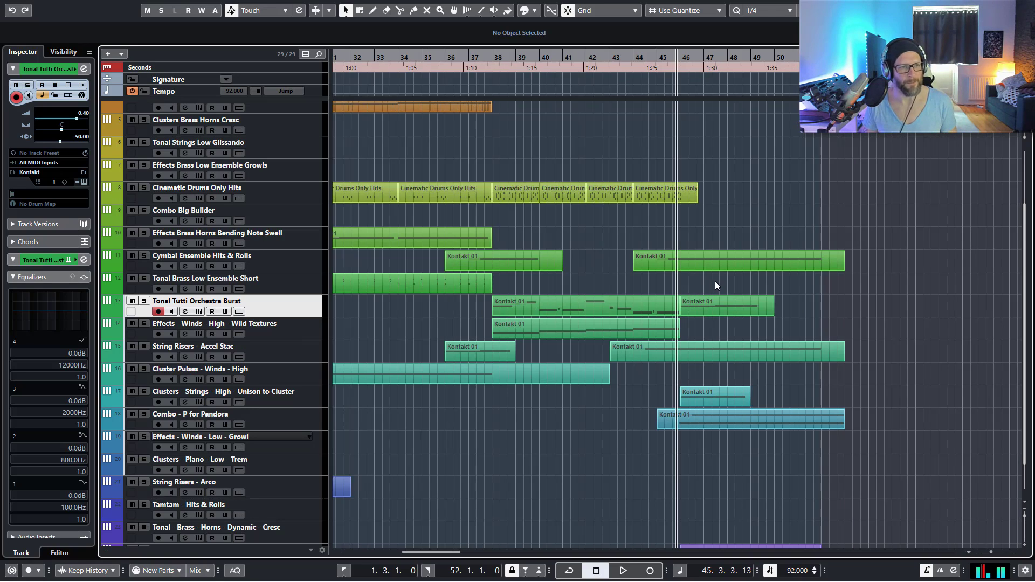
{"action": "scroll", "coordinate": [696, 281], "scroll_direction": "left", "scroll_amount": 5}
{"action": "scroll", "coordinate": [728, 294], "scroll_direction": "down", "scroll_amount": 2}
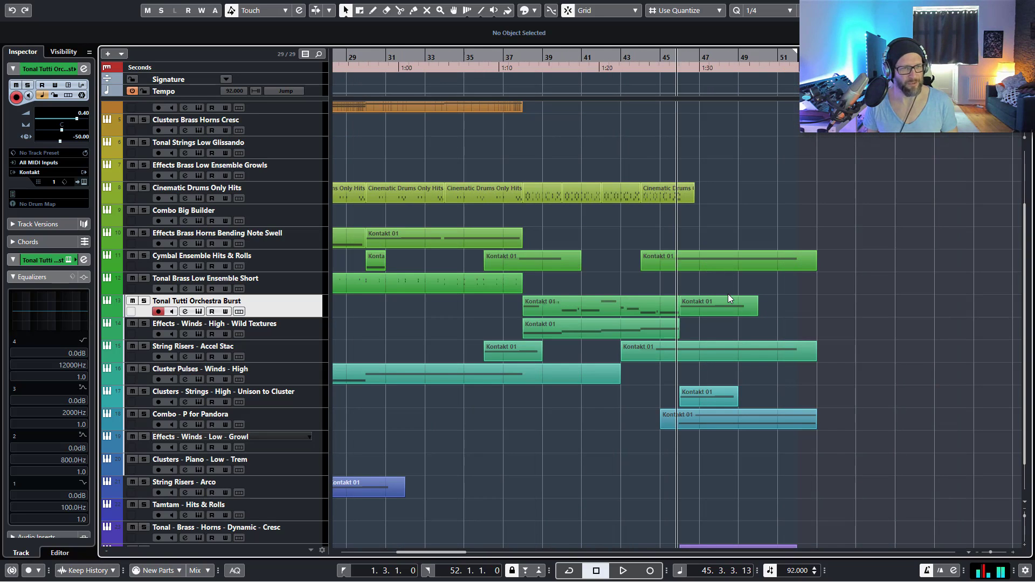
{"action": "scroll", "coordinate": [723, 291], "scroll_direction": "up", "scroll_amount": 1}
{"action": "scroll", "coordinate": [723, 291], "scroll_direction": "left", "scroll_amount": 3}
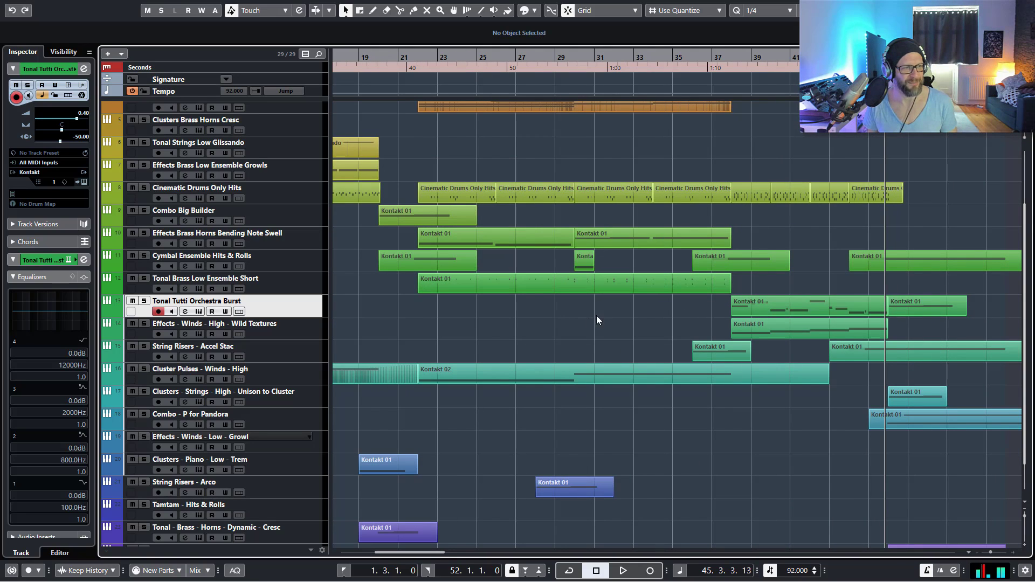
Step: Select the Effects - Winds - High - Wild Textures track, play from bar 37 and solo the track
{"action": "left_click", "coordinate": [317, 332]}
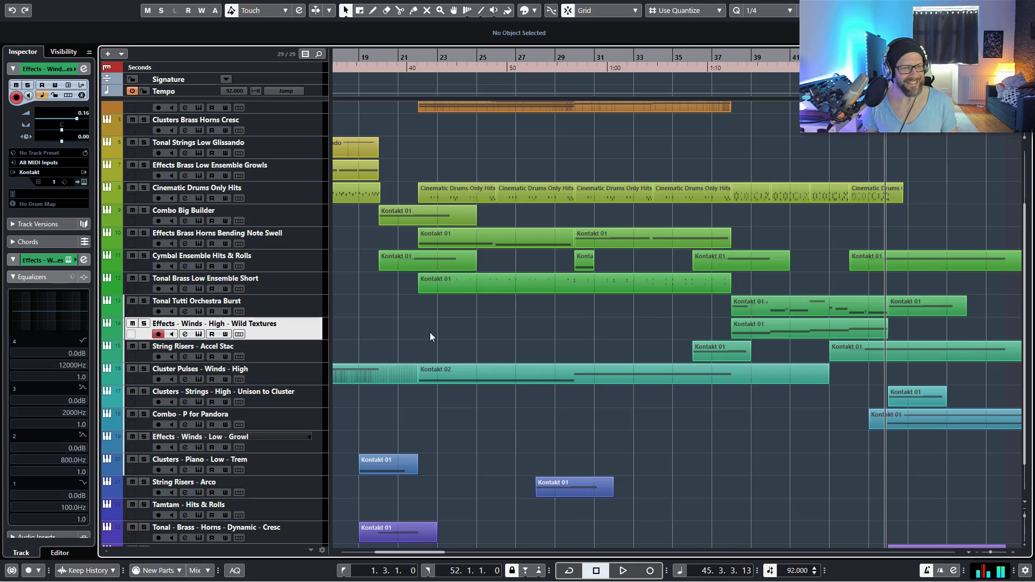
{"action": "scroll", "coordinate": [654, 322], "scroll_direction": "up", "scroll_amount": 1}
{"action": "scroll", "coordinate": [653, 321], "scroll_direction": "right", "scroll_amount": 5}
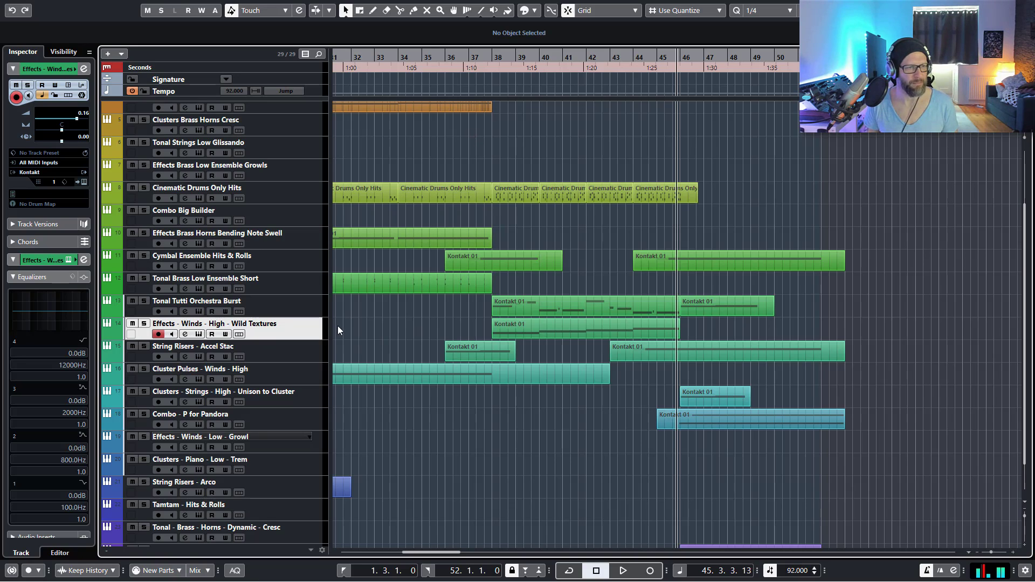
{"action": "left_click", "coordinate": [485, 67]}
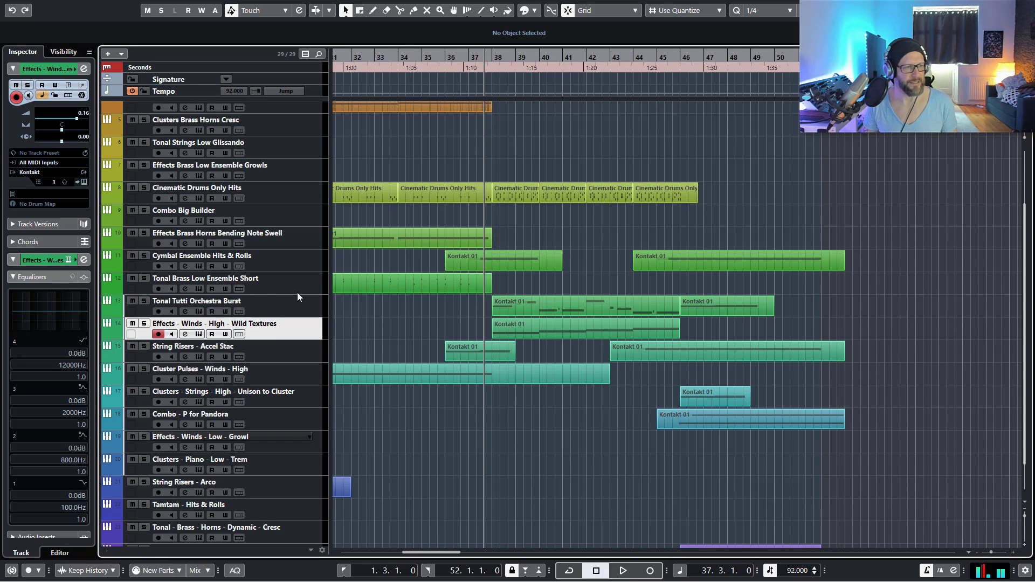
{"action": "key", "text": "space"}
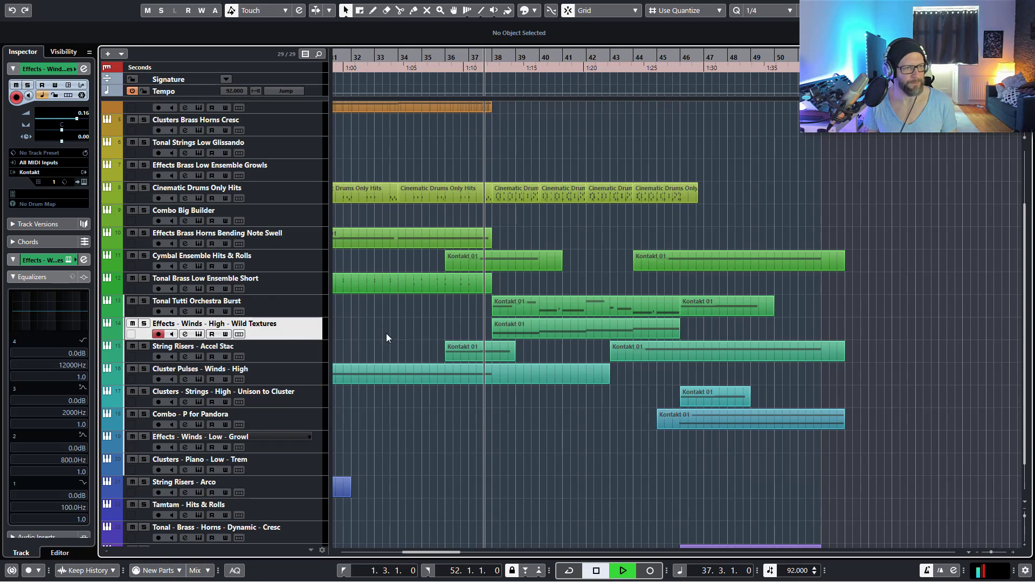
{"action": "left_click", "coordinate": [144, 325]}
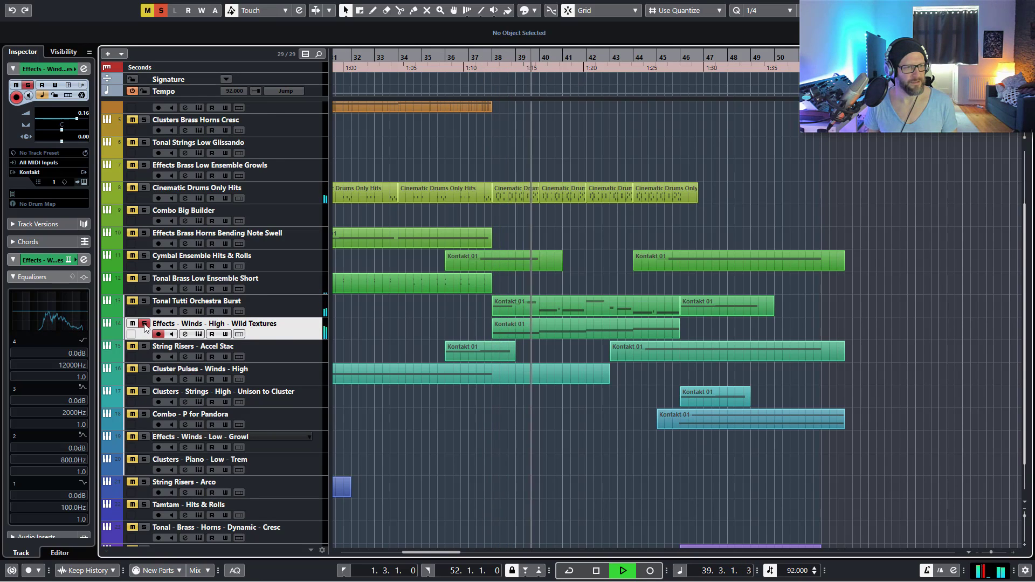
Step: Open the Wild Textures part in the Key Editor to view its notes, close the editor and stop playback
{"action": "left_click", "coordinate": [597, 331]}
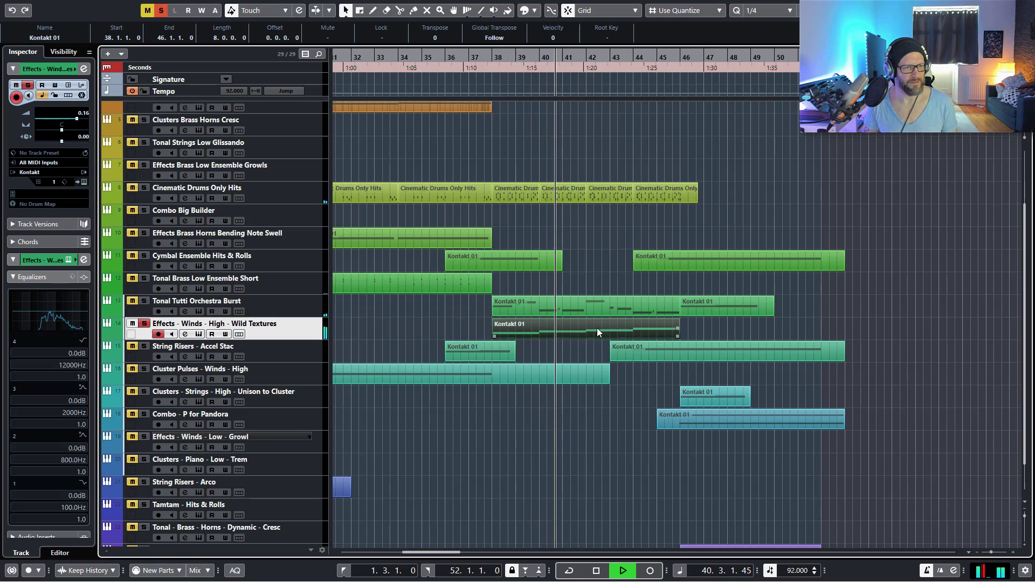
{"action": "double_click", "coordinate": [597, 328]}
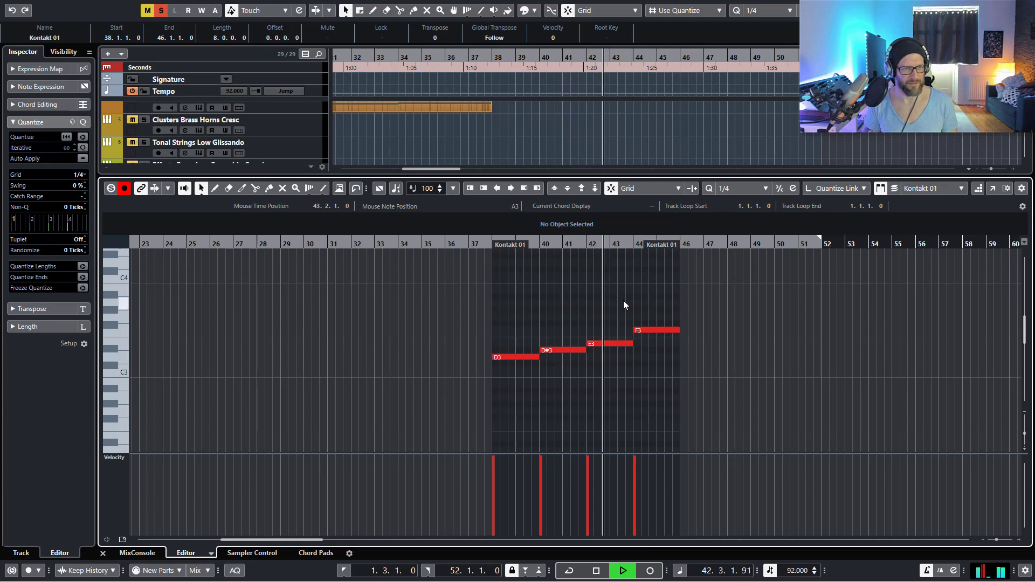
{"action": "key", "text": "ctrl+e"}
{"action": "key", "text": "space"}
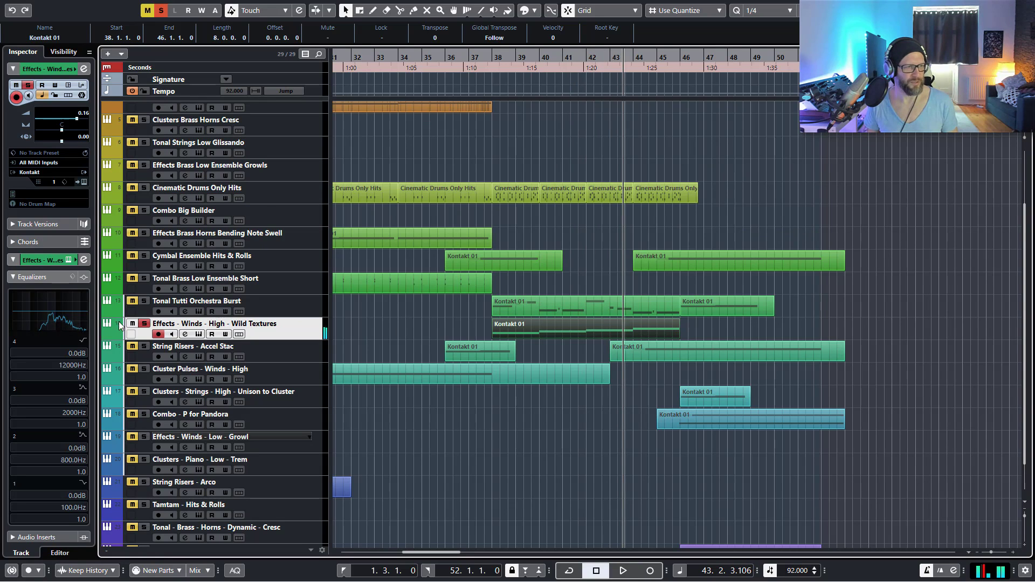
Step: Unsolo the Wild Textures track, rewind and listen to its part together with the full arrangement, and stop playback
{"action": "left_click", "coordinate": [144, 324]}
{"action": "key", "text": "KP_Subtract"}
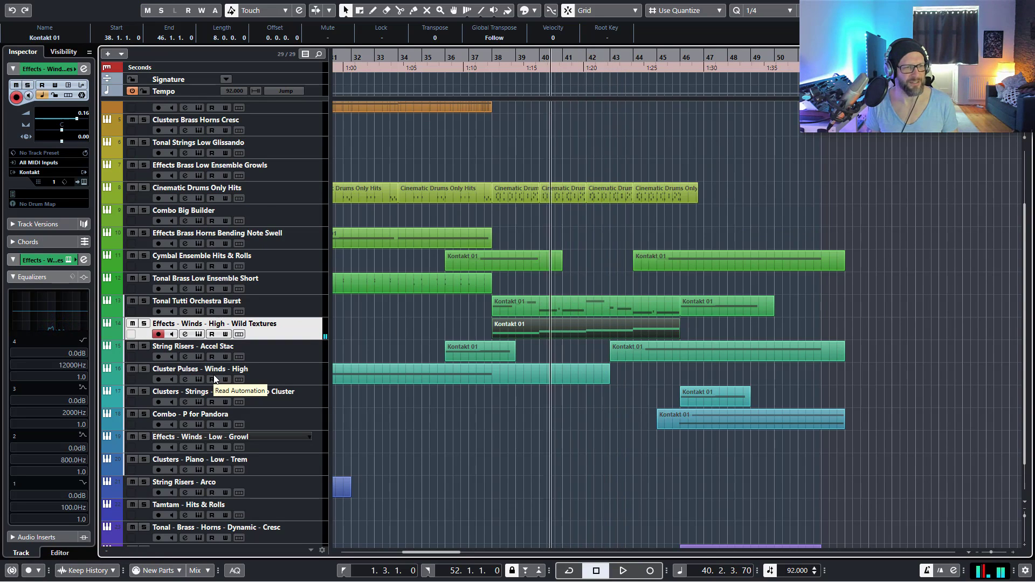
{"action": "key", "text": "KP_Subtract"}
{"action": "key", "text": "space"}
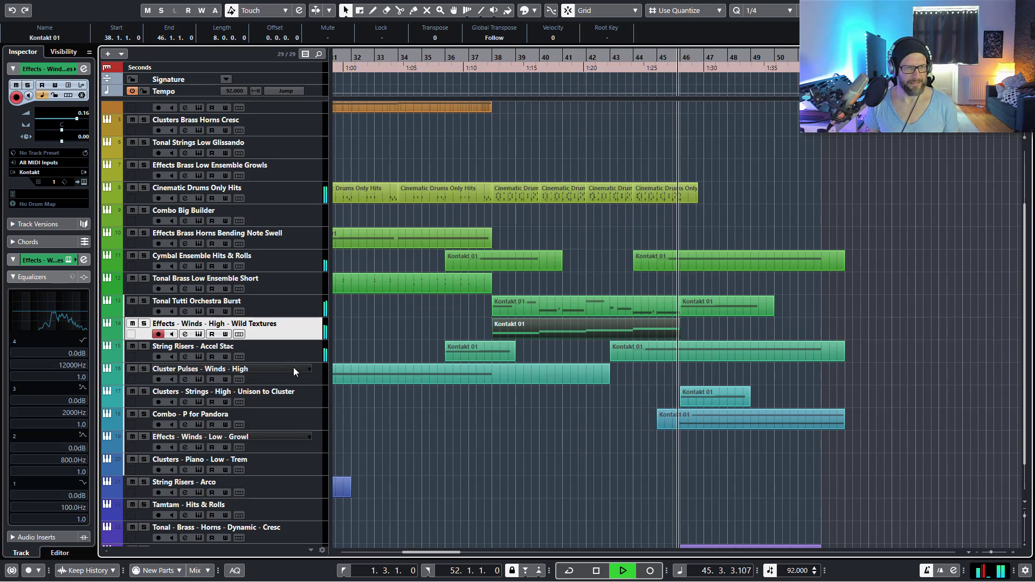
{"action": "key", "text": "space"}
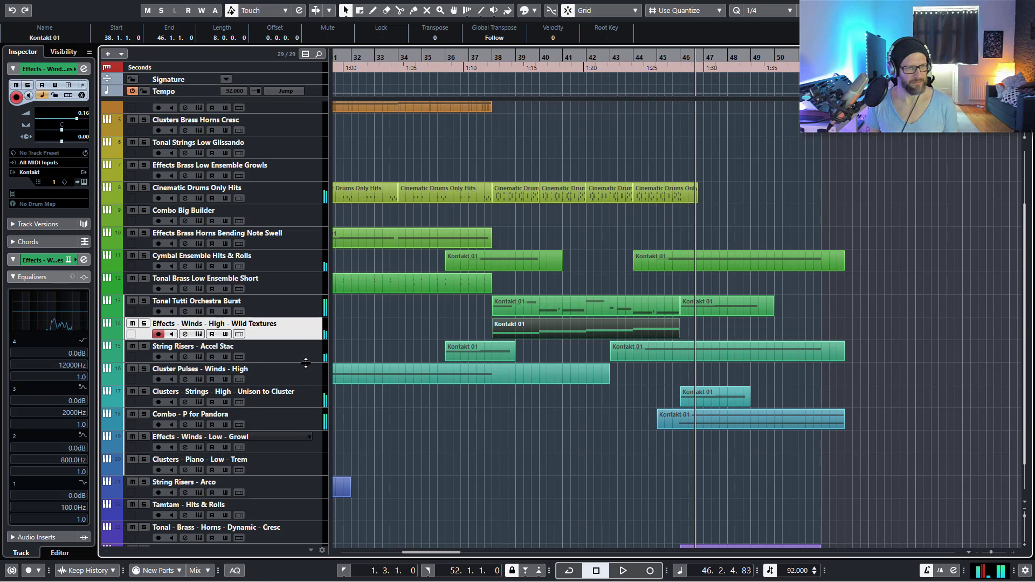
Step: Solo the Cinematic Drums Only Hits track and play it from bar 38
{"action": "left_click", "coordinate": [276, 357]}
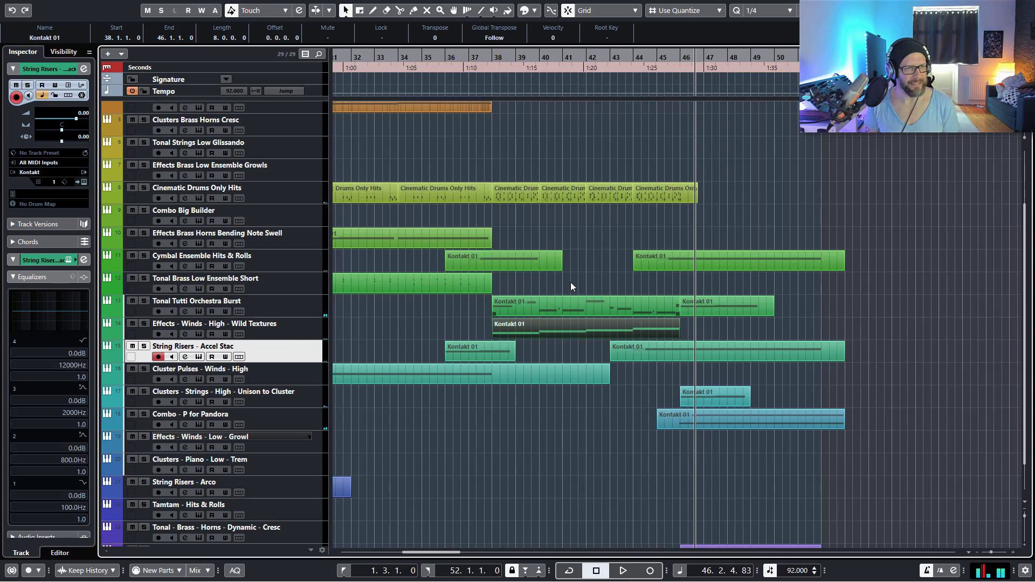
{"action": "left_click", "coordinate": [278, 193]}
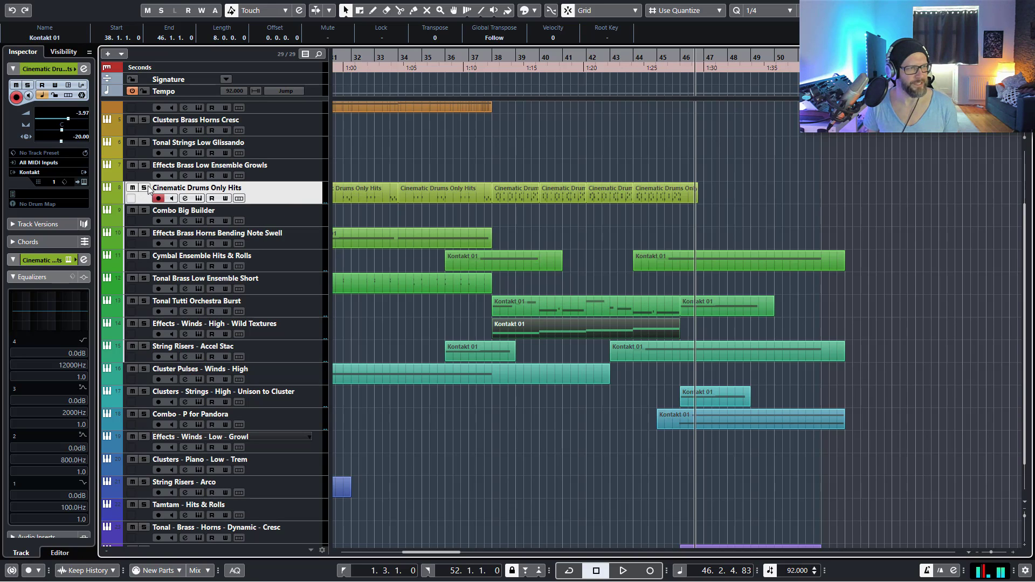
{"action": "left_click", "coordinate": [144, 187]}
{"action": "left_click", "coordinate": [491, 63]}
{"action": "key", "text": "space"}
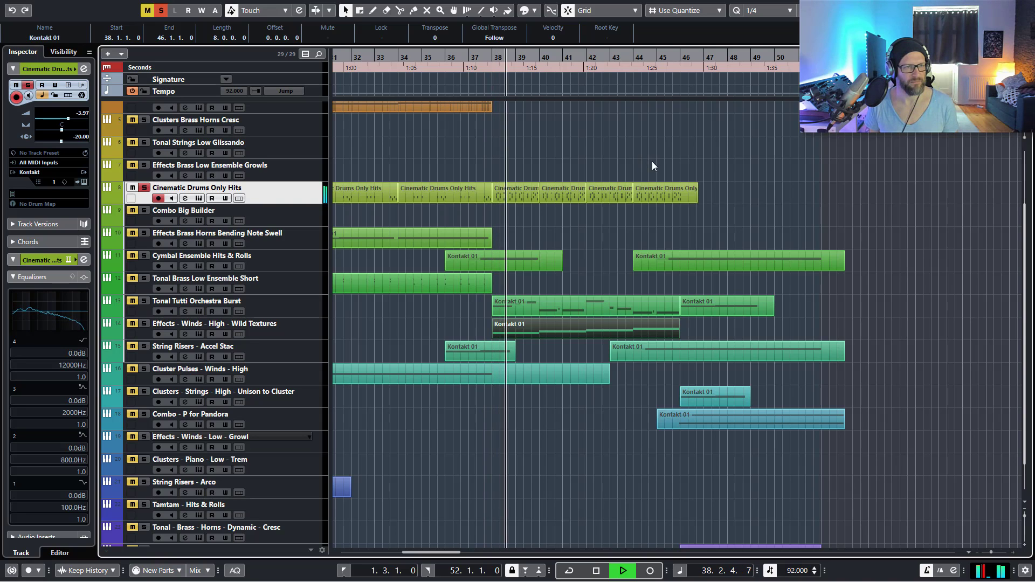
Step: Glue the four Cinematic Drums Only Hits events starting at bar 38 into one part and open it in the Key Editor
{"action": "left_click_drag", "start_coordinate": [775, 168], "coordinate": [541, 197]}
{"action": "left_click_drag", "start_coordinate": [521, 157], "coordinate": [708, 209]}
{"action": "key", "text": "4"}
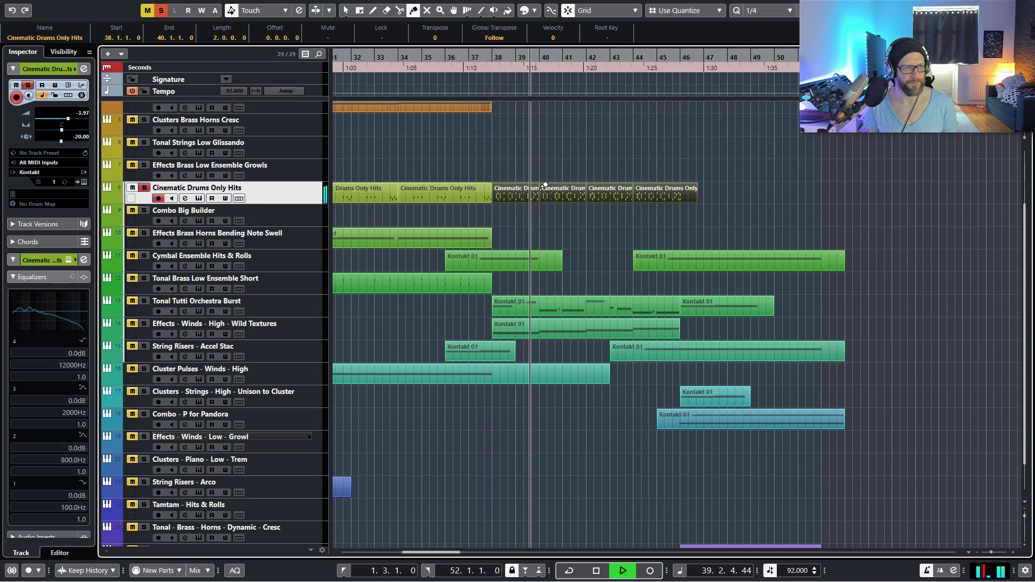
{"action": "left_click", "coordinate": [515, 193]}
{"action": "key", "text": "1"}
{"action": "double_click", "coordinate": [565, 195]}
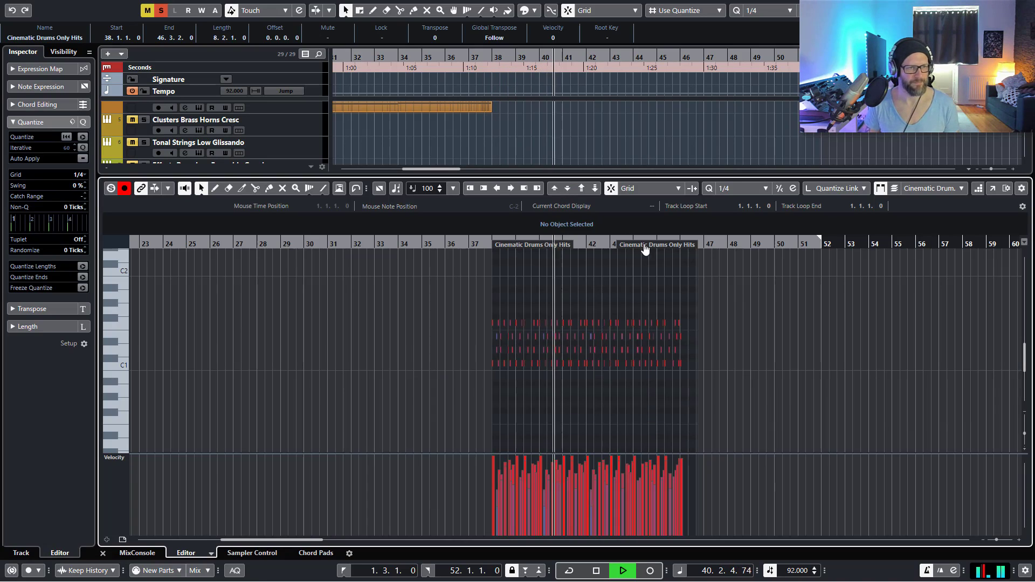
Step: Examine the notes and velocities of the glued drum part up close, stop playback and close the editor
{"action": "key", "text": "h"}
{"action": "key", "text": "h"}
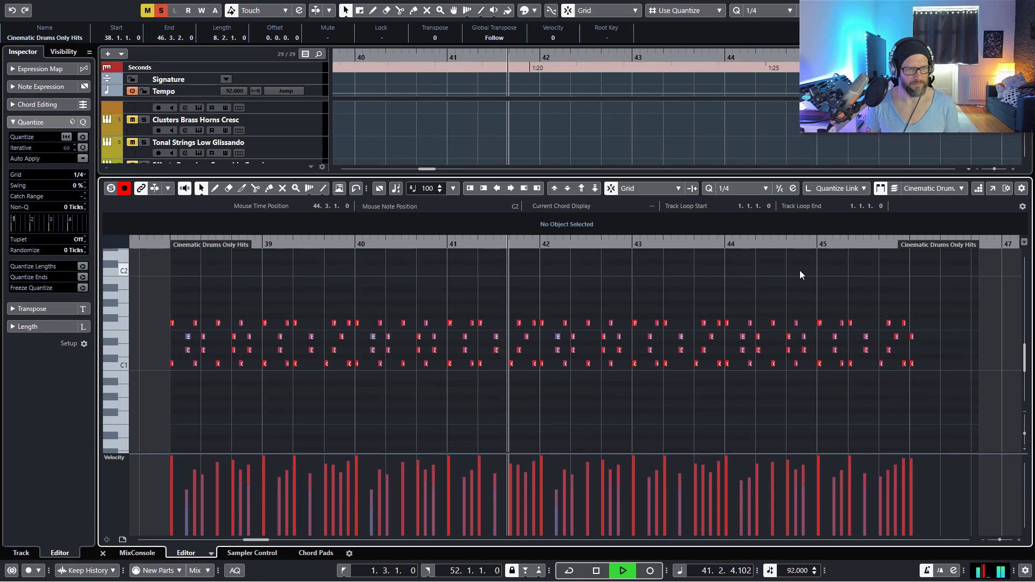
{"action": "key", "text": "space"}
{"action": "key", "text": "h"}
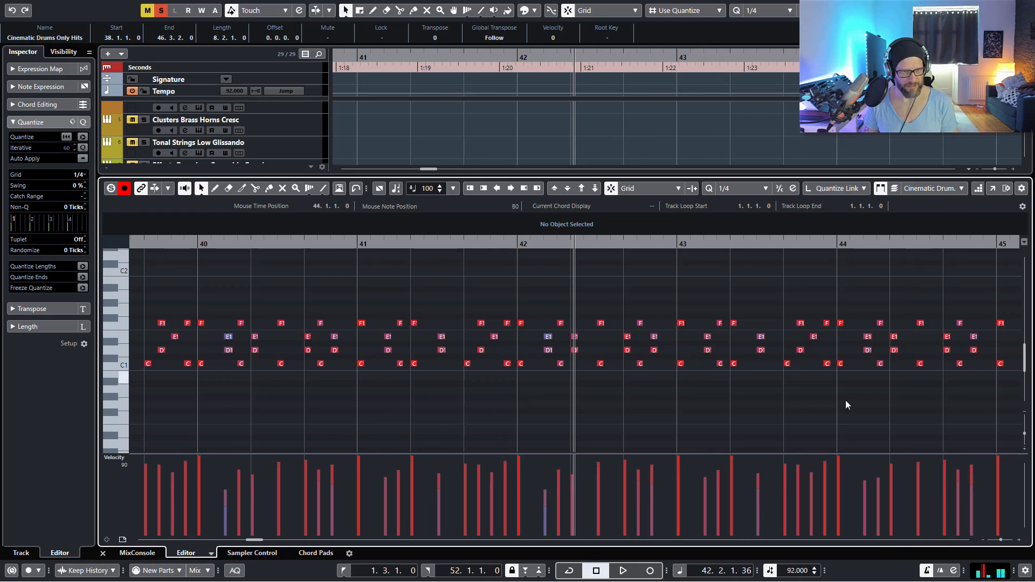
{"action": "key", "text": "Return"}
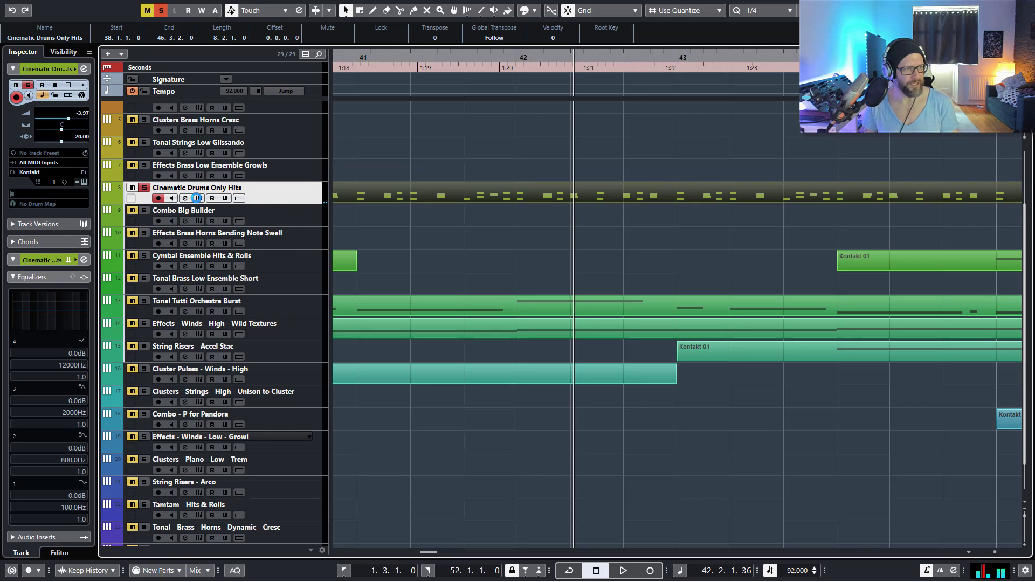
Step: View the Cinematic Drums Only Hits Kontakt instrument's Effects page, close it, unsolo the track and clear the event selection
{"action": "left_click", "coordinate": [196, 198]}
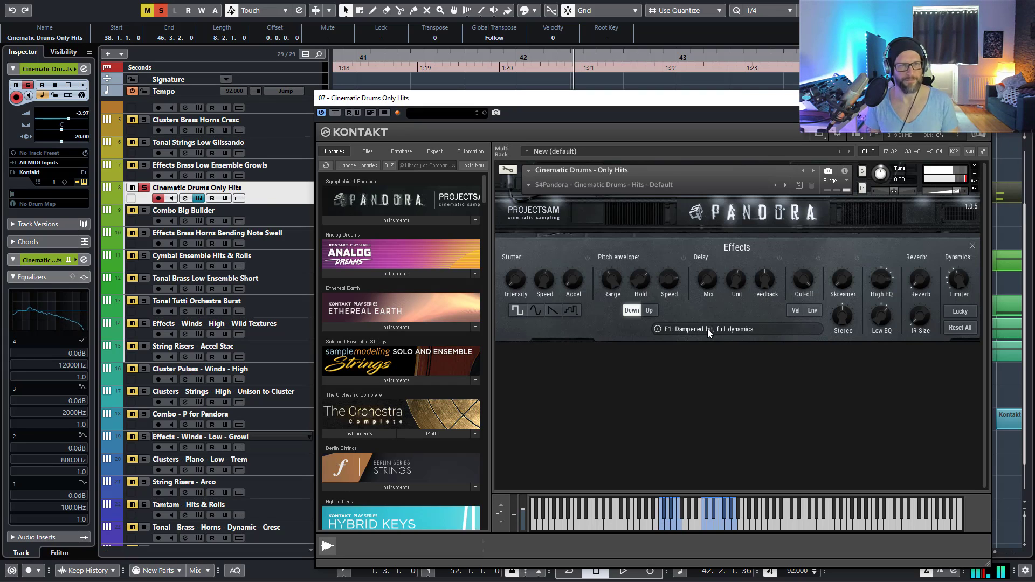
{"action": "left_click", "coordinate": [987, 97]}
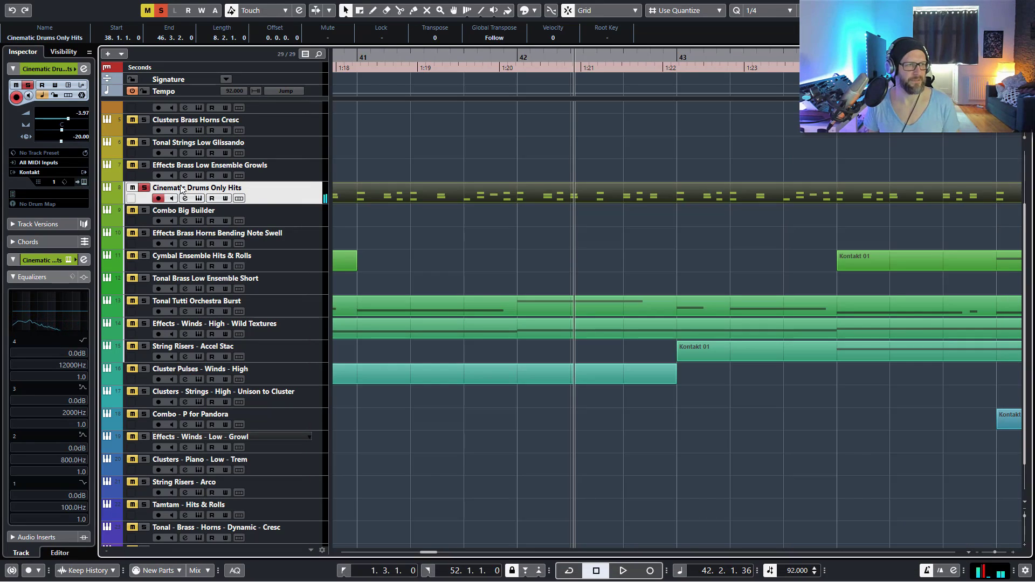
{"action": "left_click", "coordinate": [144, 188]}
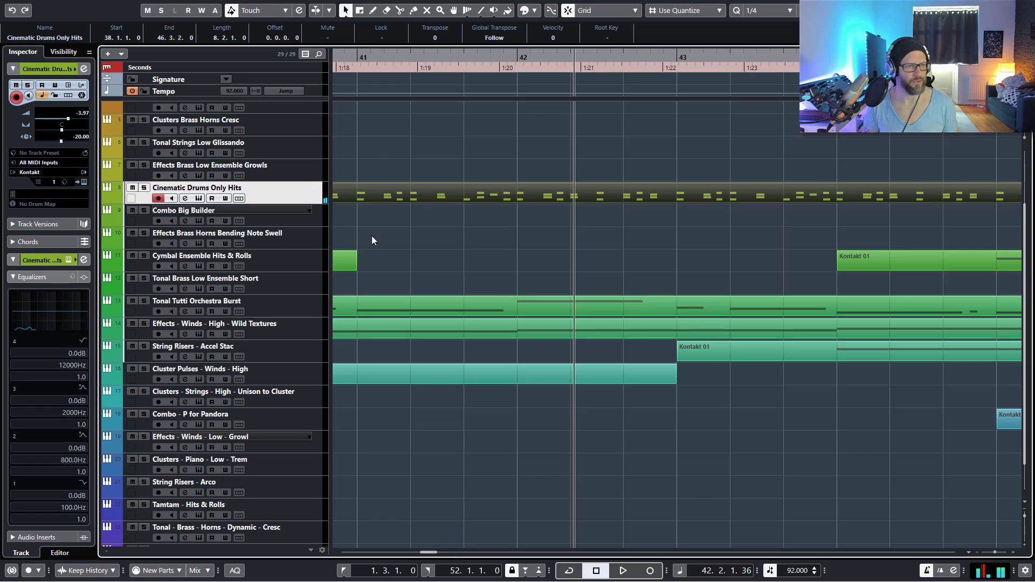
{"action": "left_click", "coordinate": [643, 271]}
Step: Open the String Risers - Accel Stac track's Kontakt instrument, move its window fully into view to examine the riser controls, and close it
{"action": "scroll", "coordinate": [698, 264], "scroll_direction": "down", "scroll_amount": 8}
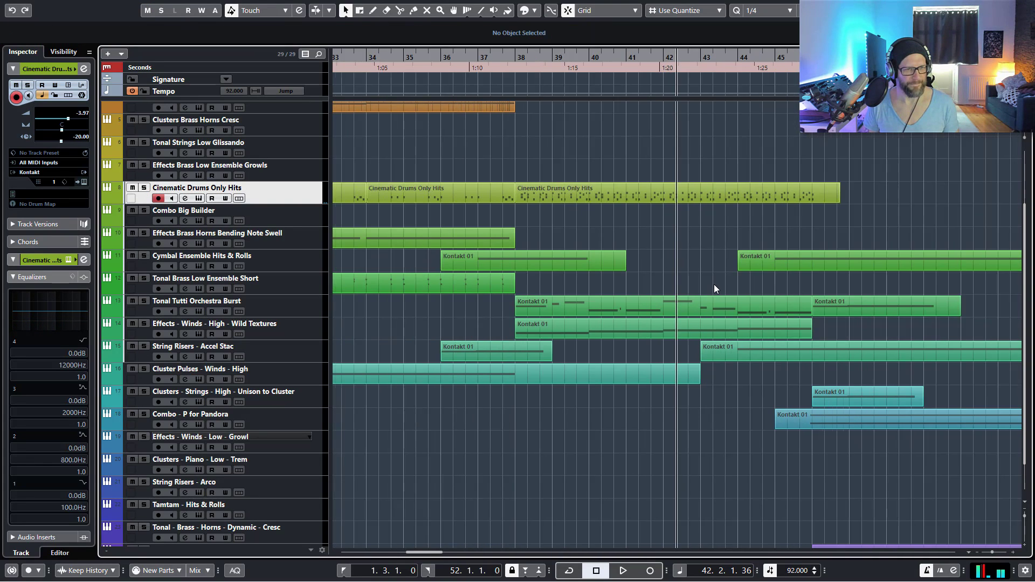
{"action": "scroll", "coordinate": [714, 285], "scroll_direction": "down", "scroll_amount": 3}
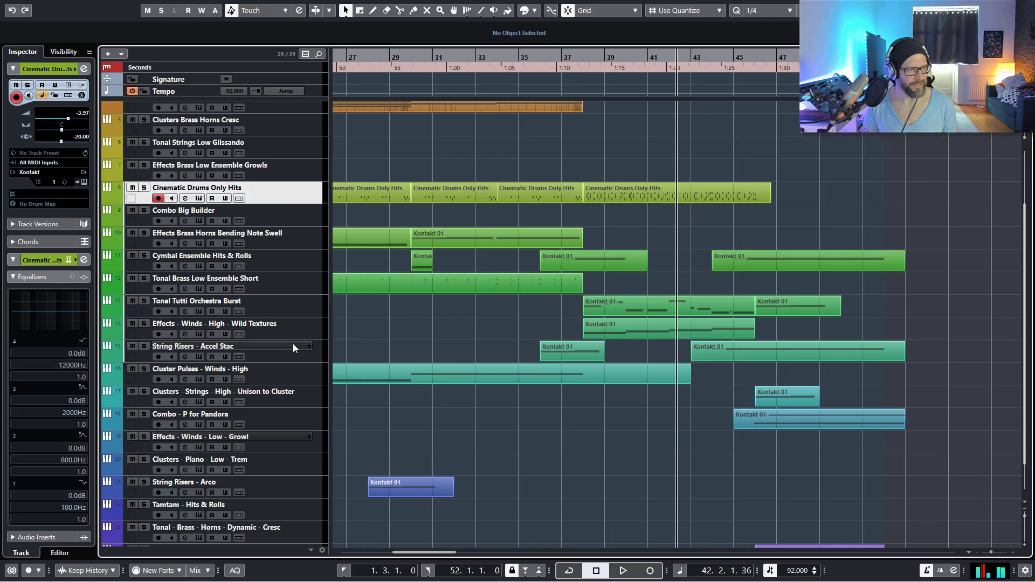
{"action": "left_click", "coordinate": [287, 357]}
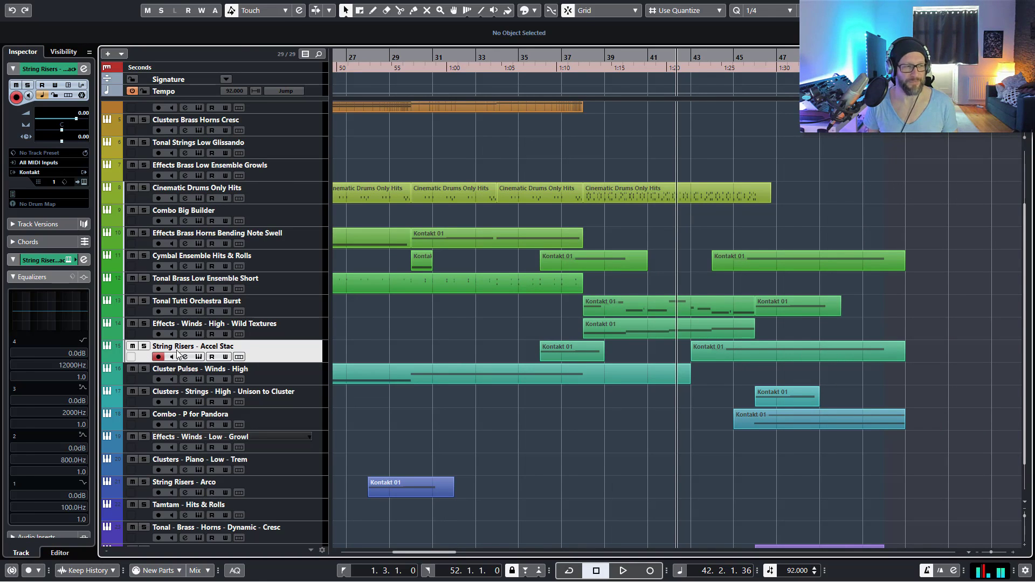
{"action": "left_click", "coordinate": [200, 356]}
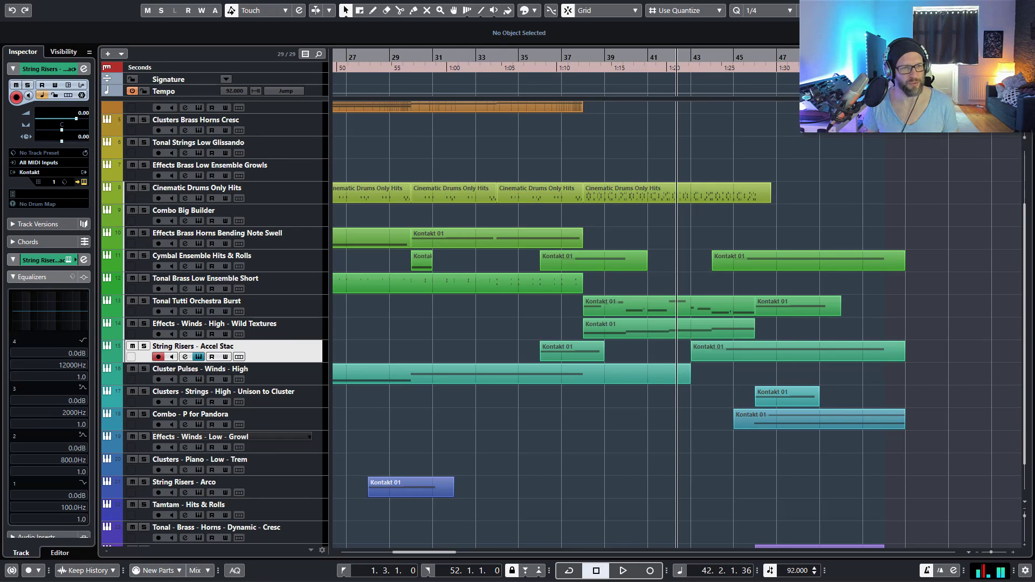
{"action": "left_click_drag", "start_coordinate": [850, 92], "coordinate": [872, 78]}
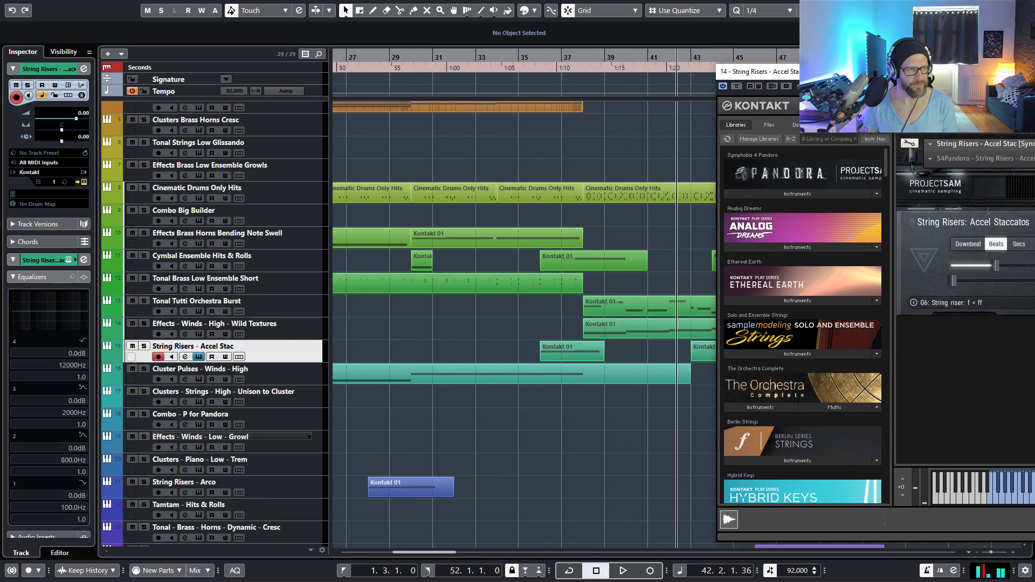
{"action": "left_click_drag", "start_coordinate": [970, 87], "coordinate": [493, 66]}
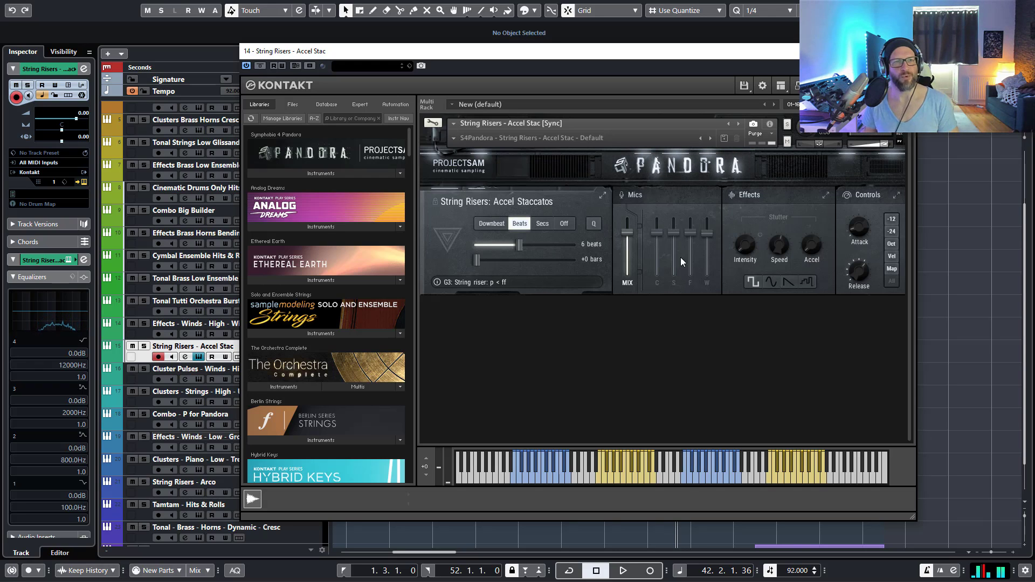
{"action": "left_click", "coordinate": [906, 52]}
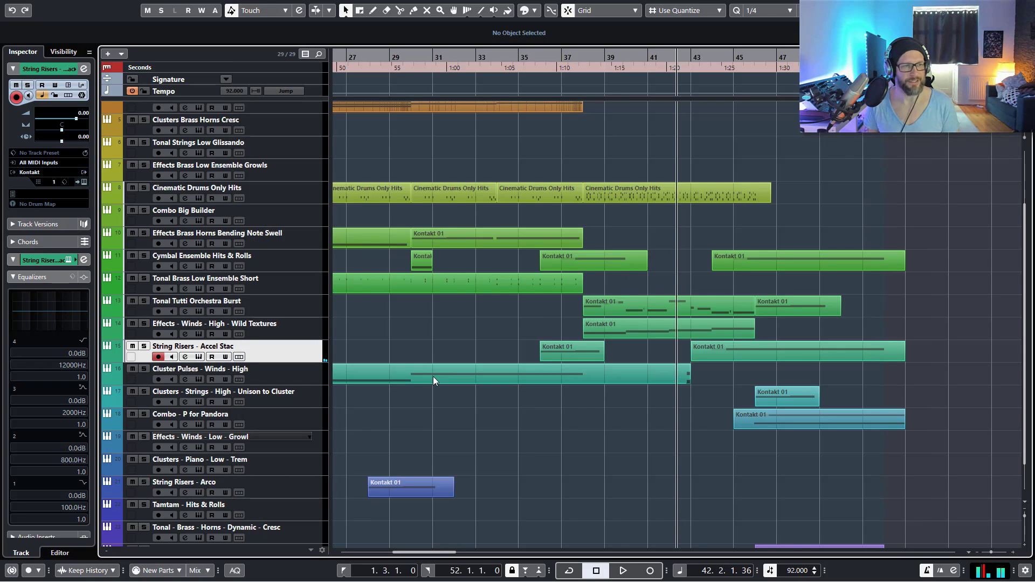
Step: Select the Cluster Pulses - Winds - High track, open its Kontakt instrument and move the window into view to show the Effects page
{"action": "scroll", "coordinate": [452, 377], "scroll_direction": "down", "scroll_amount": 2}
{"action": "key", "text": "g"}
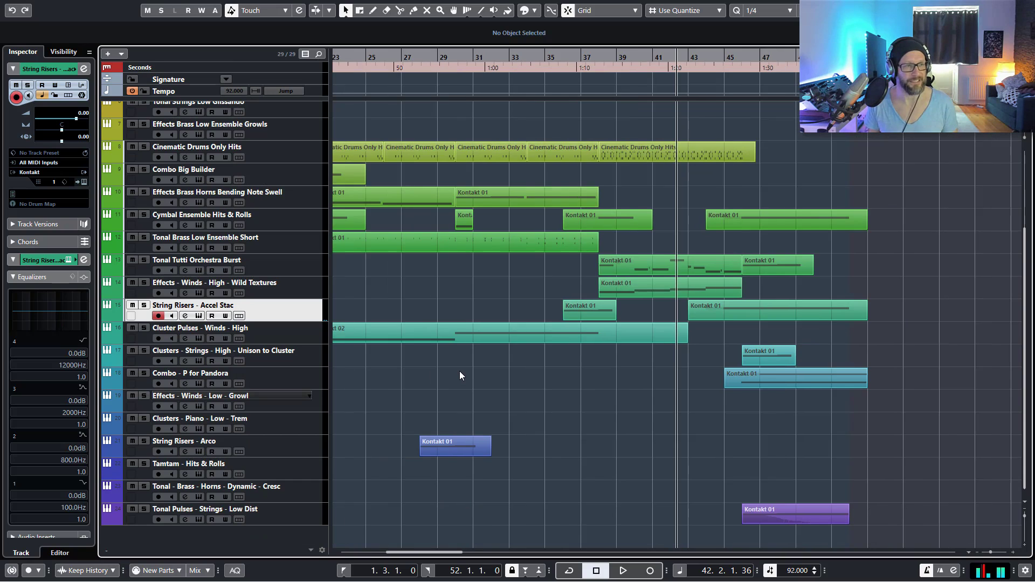
{"action": "scroll", "coordinate": [457, 374], "scroll_direction": "left", "scroll_amount": 5}
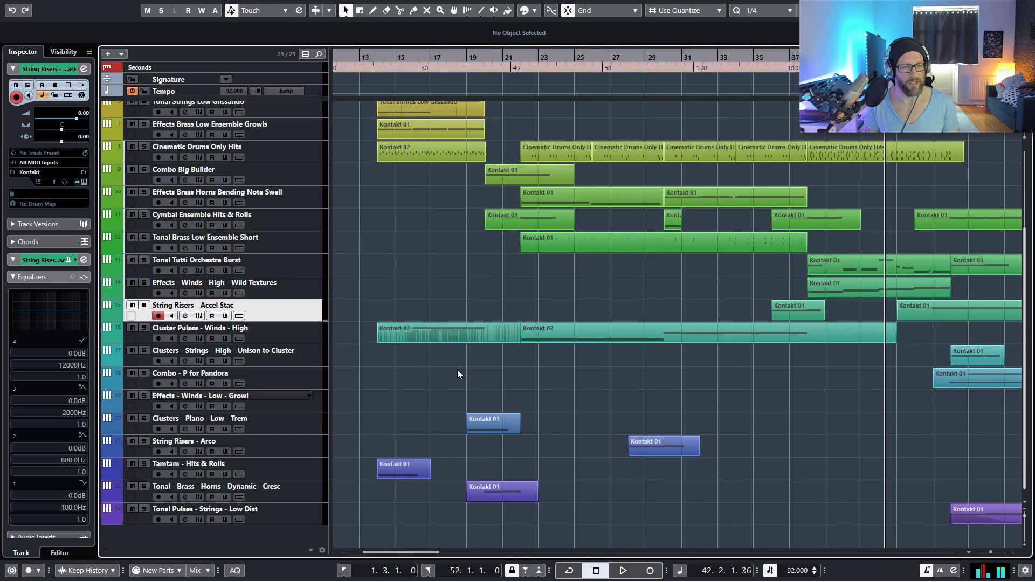
{"action": "key", "text": "g"}
{"action": "key", "text": "g"}
{"action": "key", "text": "h"}
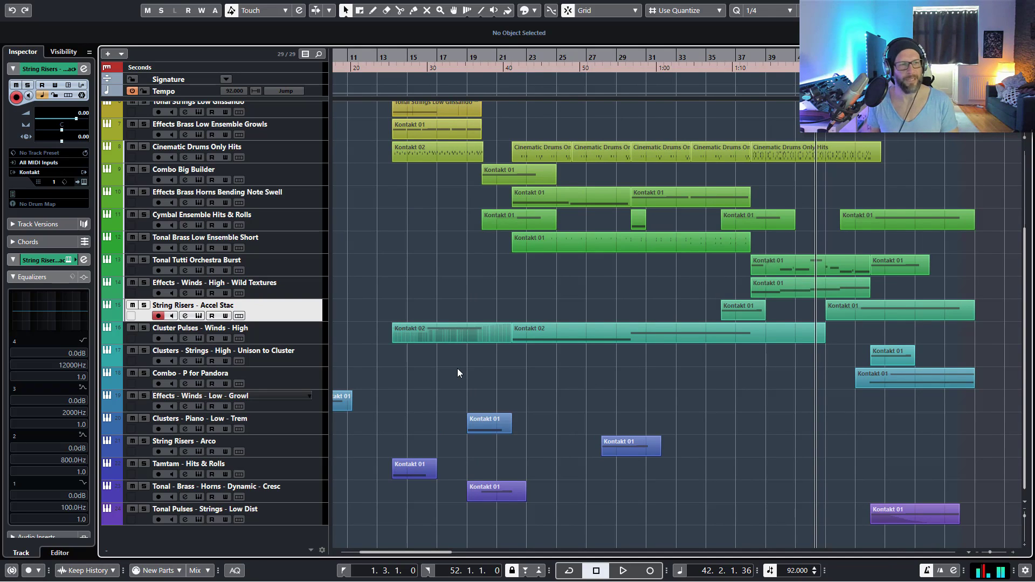
{"action": "left_click", "coordinate": [300, 338]}
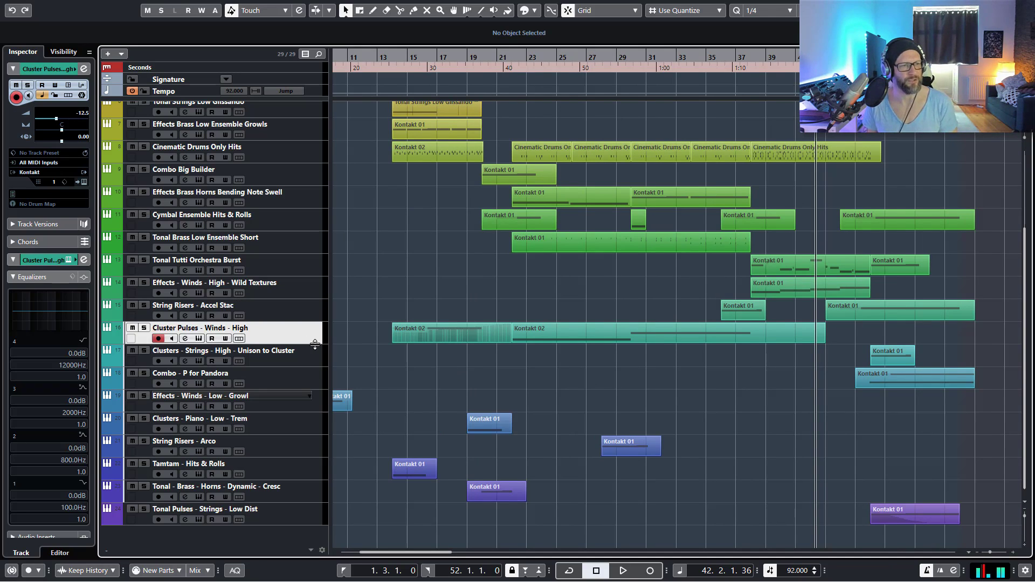
{"action": "left_click", "coordinate": [198, 339]}
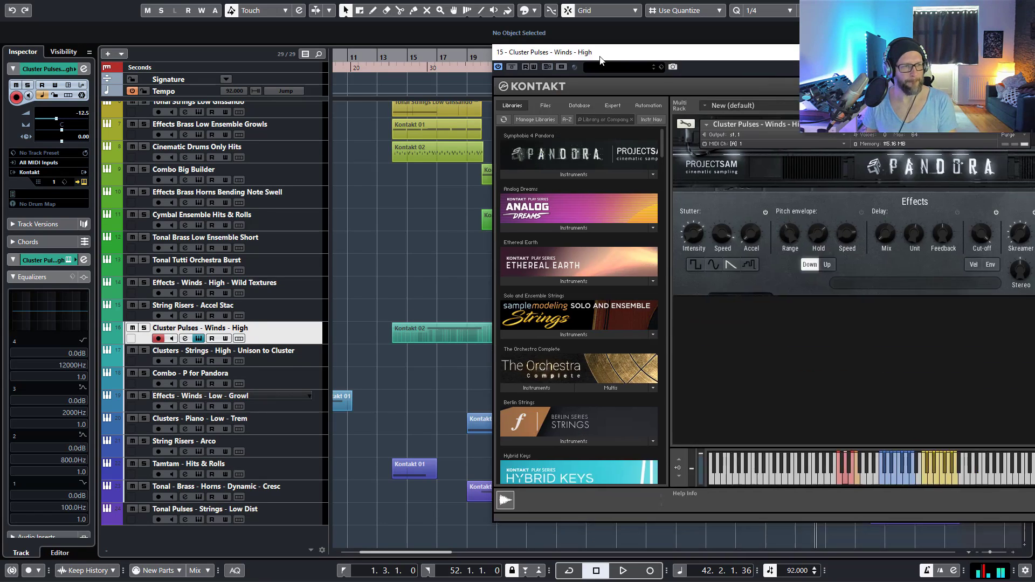
{"action": "left_click_drag", "start_coordinate": [656, 56], "coordinate": [472, 65]}
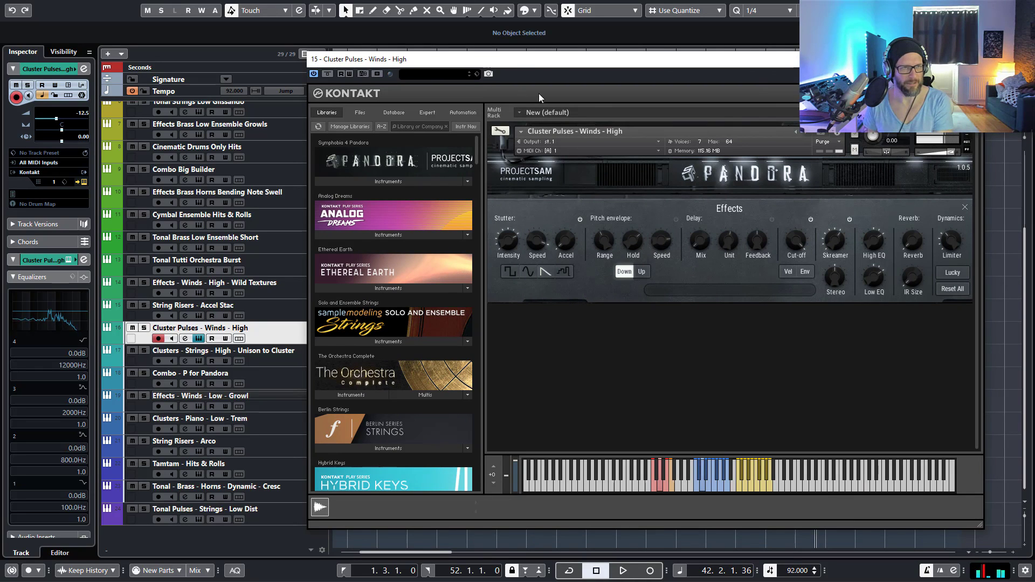
Step: Close the instrument window and audition the Cluster Pulses - Winds - High track soloed from about bar 14, stopping and unsoloing it at the end
{"action": "left_click", "coordinate": [199, 339]}
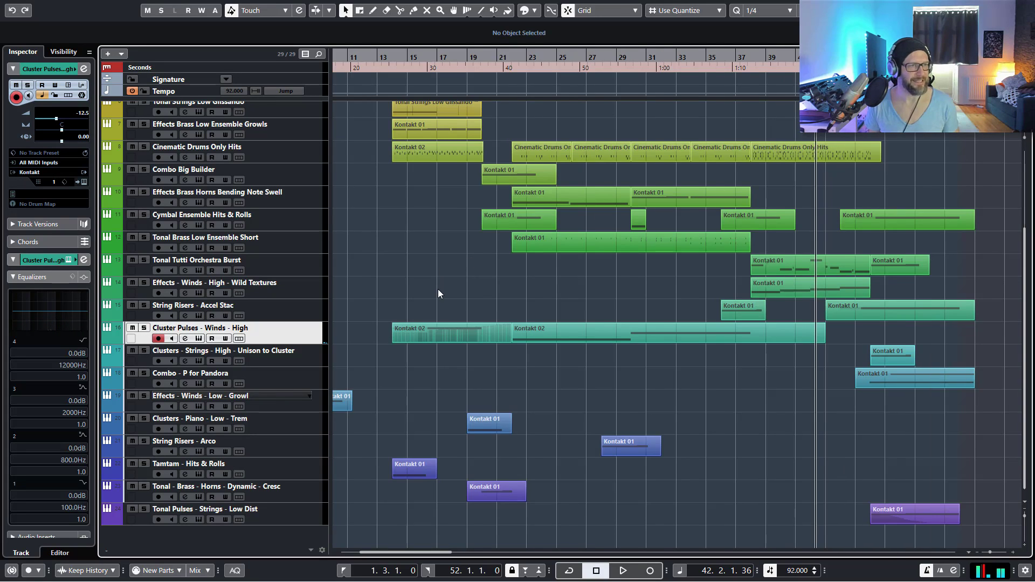
{"action": "scroll", "coordinate": [462, 288], "scroll_direction": "up", "scroll_amount": 2}
{"action": "scroll", "coordinate": [464, 286], "scroll_direction": "left", "scroll_amount": 3}
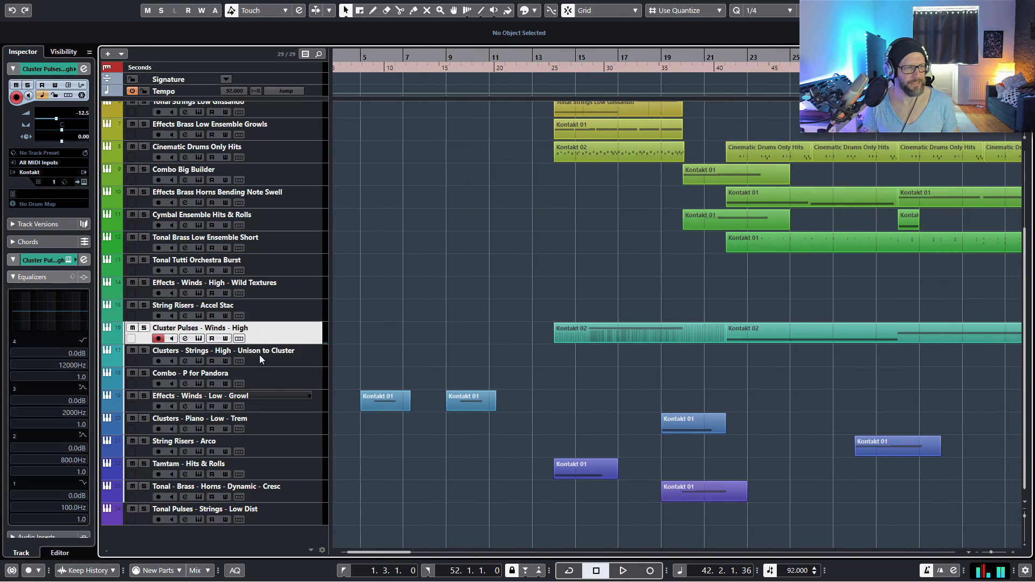
{"action": "left_click", "coordinate": [144, 328]}
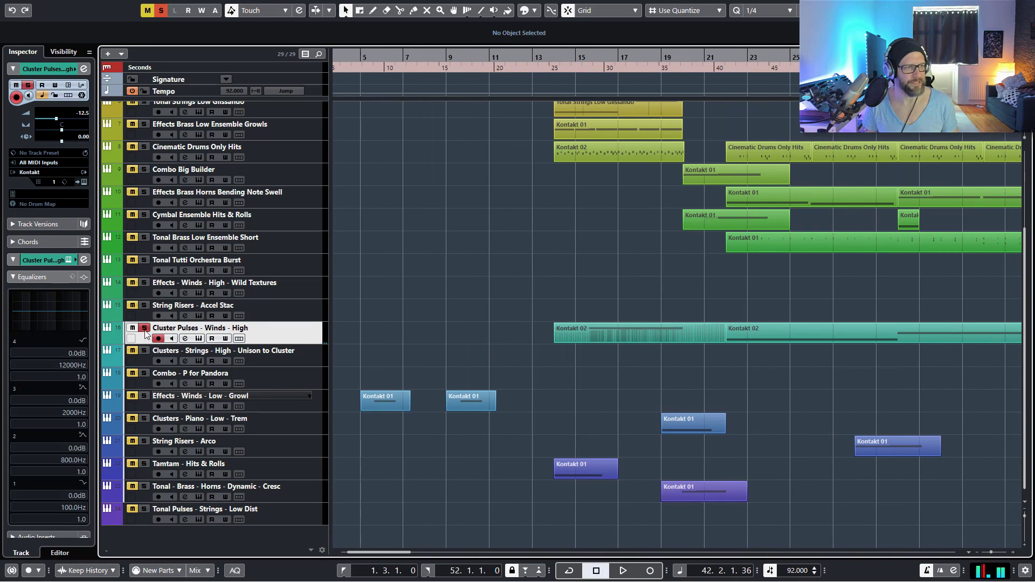
{"action": "left_click", "coordinate": [547, 57]}
{"action": "key", "text": "space"}
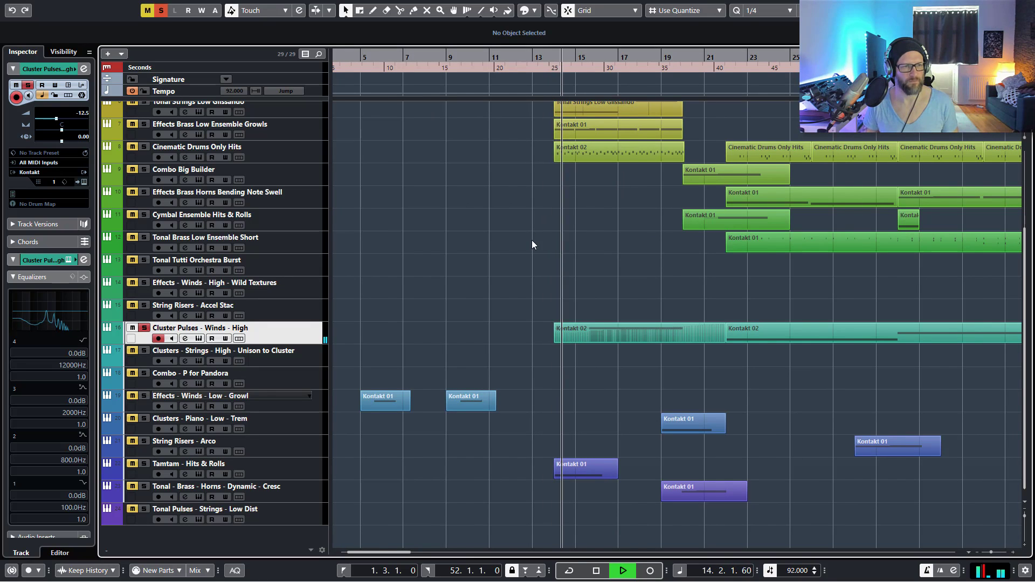
{"action": "scroll", "coordinate": [531, 240], "scroll_direction": "left", "scroll_amount": 2}
{"action": "scroll", "coordinate": [531, 244], "scroll_direction": "right", "scroll_amount": 5}
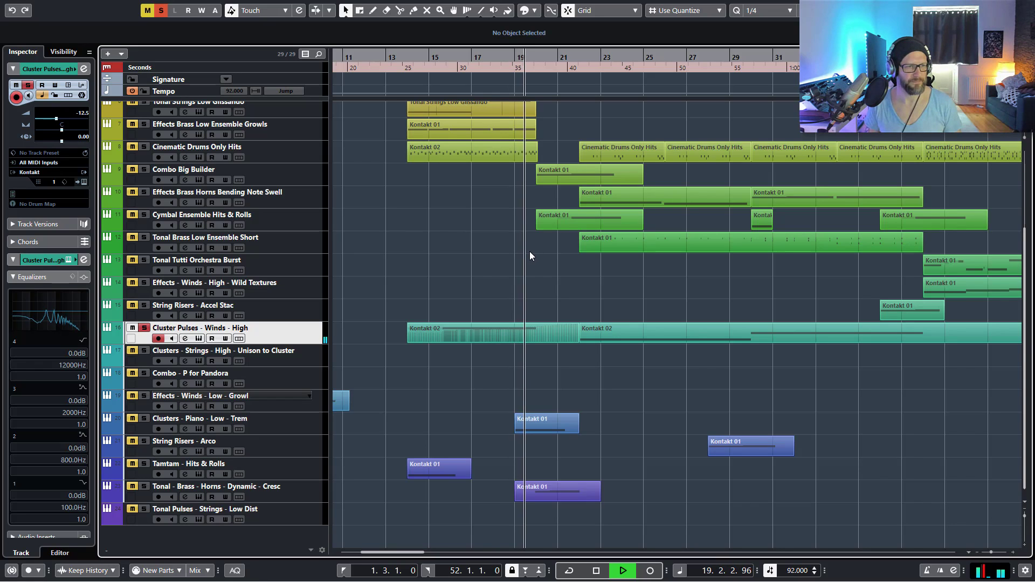
{"action": "key", "text": "space"}
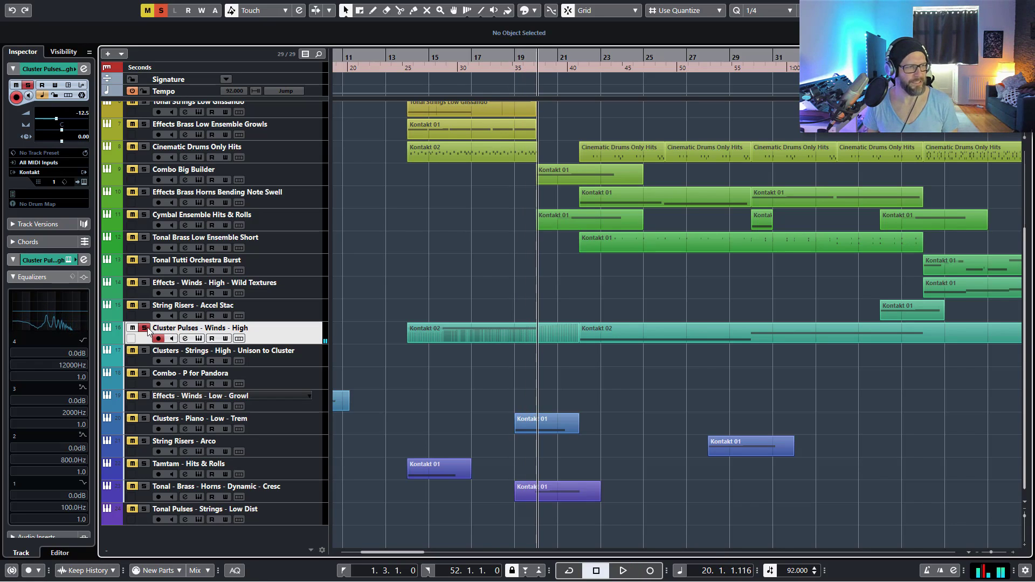
{"action": "left_click", "coordinate": [144, 328]}
Step: Reopen the Cluster Pulses - Winds - High Kontakt instrument and bypass its Filter and Skreamer effects
{"action": "left_click", "coordinate": [199, 338]}
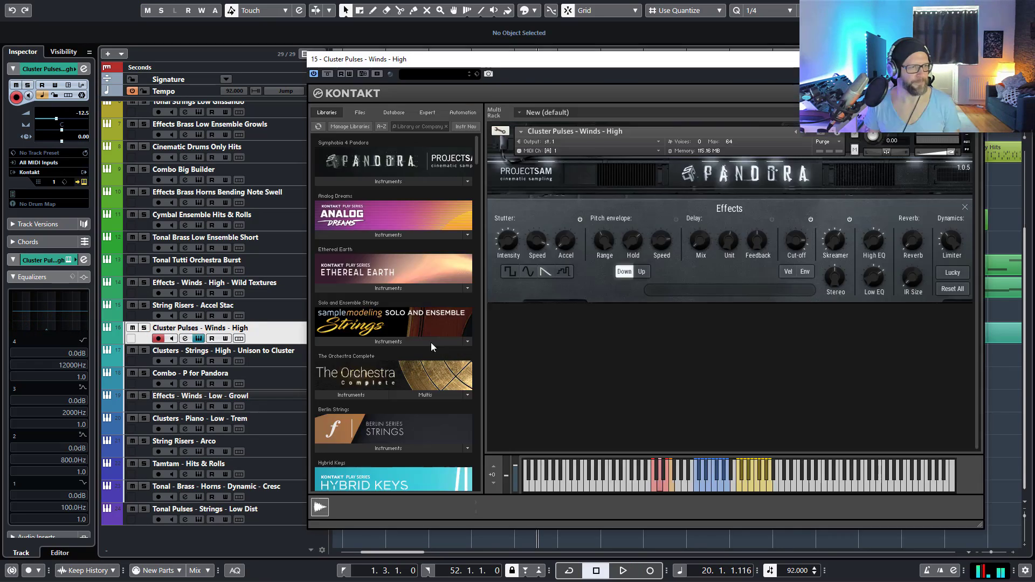
{"action": "left_click", "coordinate": [811, 219]}
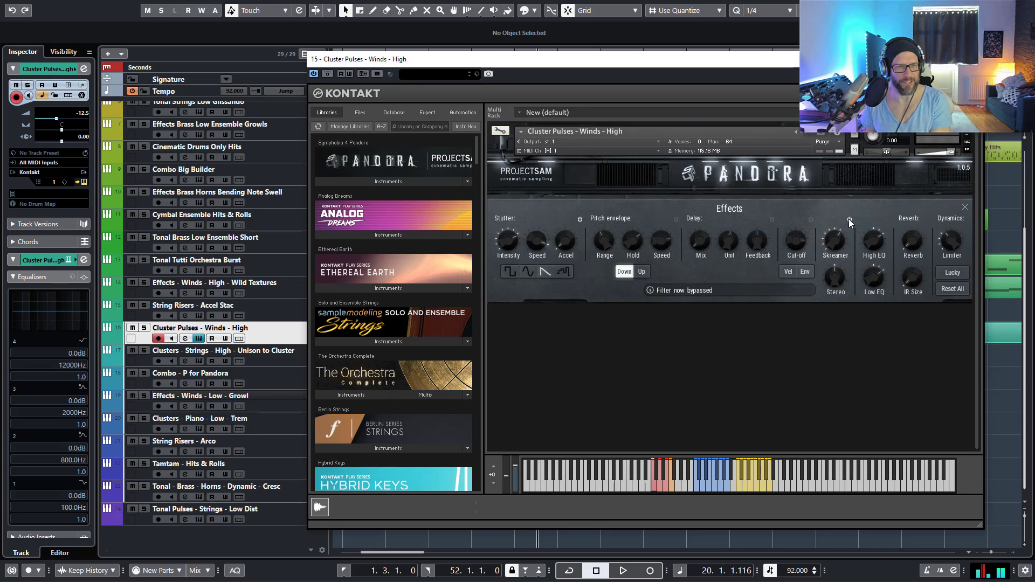
{"action": "left_click", "coordinate": [850, 220]}
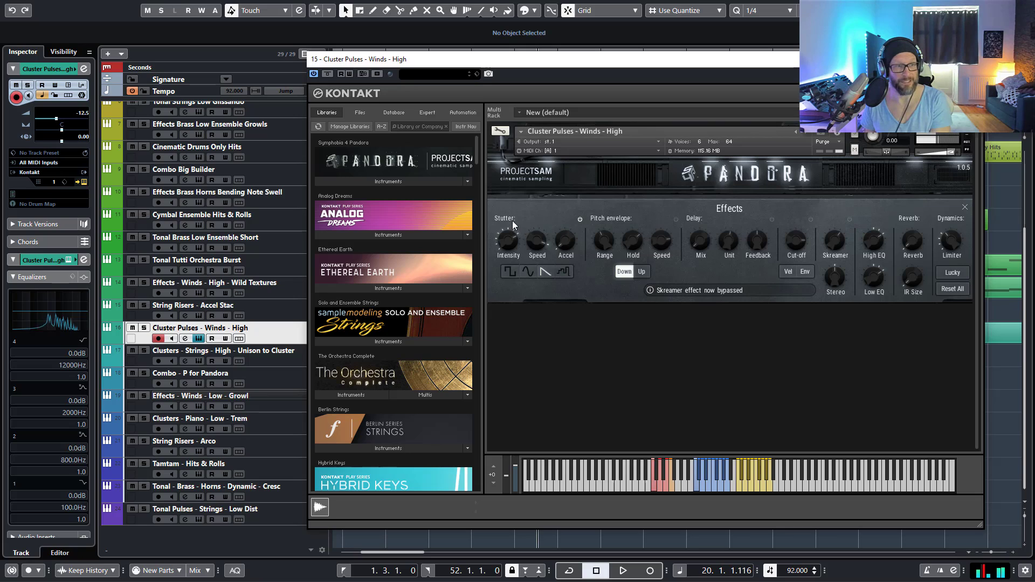
Step: Compare the instrument with the Stutter effect bypassed and enabled, checking the Stutter Intensity and Speed knobs
{"action": "left_click", "coordinate": [580, 219]}
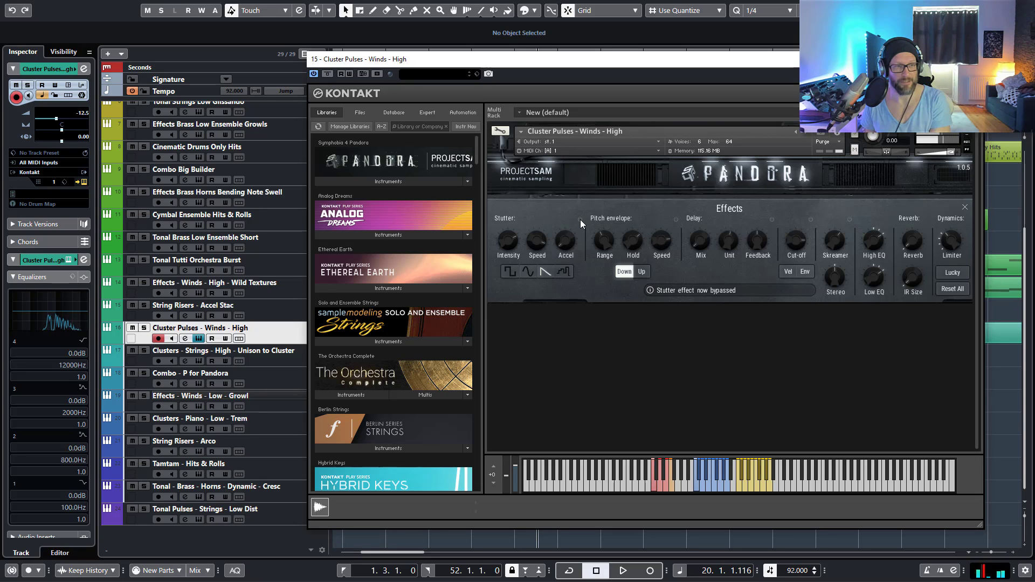
{"action": "left_click", "coordinate": [581, 219]}
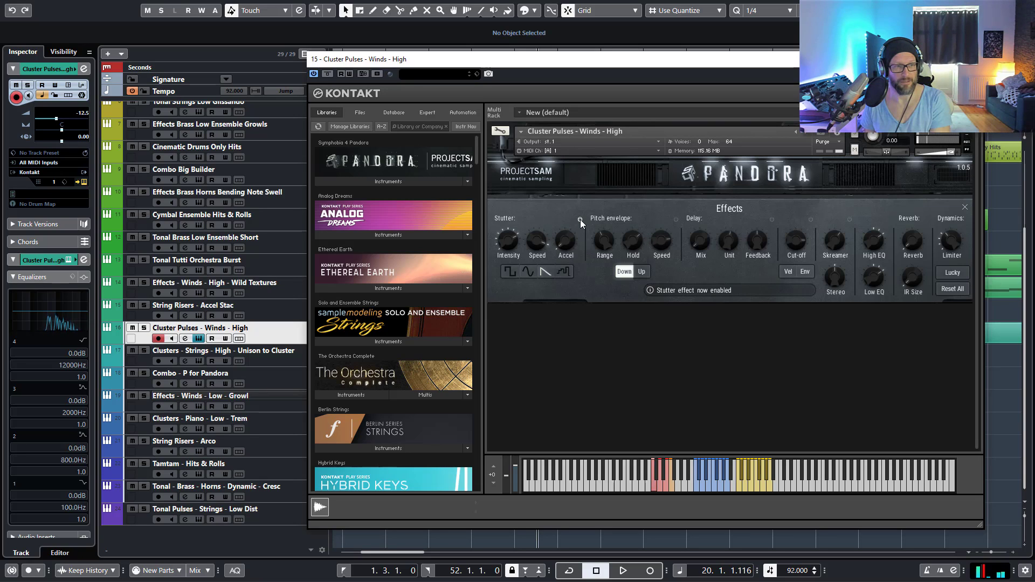
{"action": "left_click", "coordinate": [504, 241]}
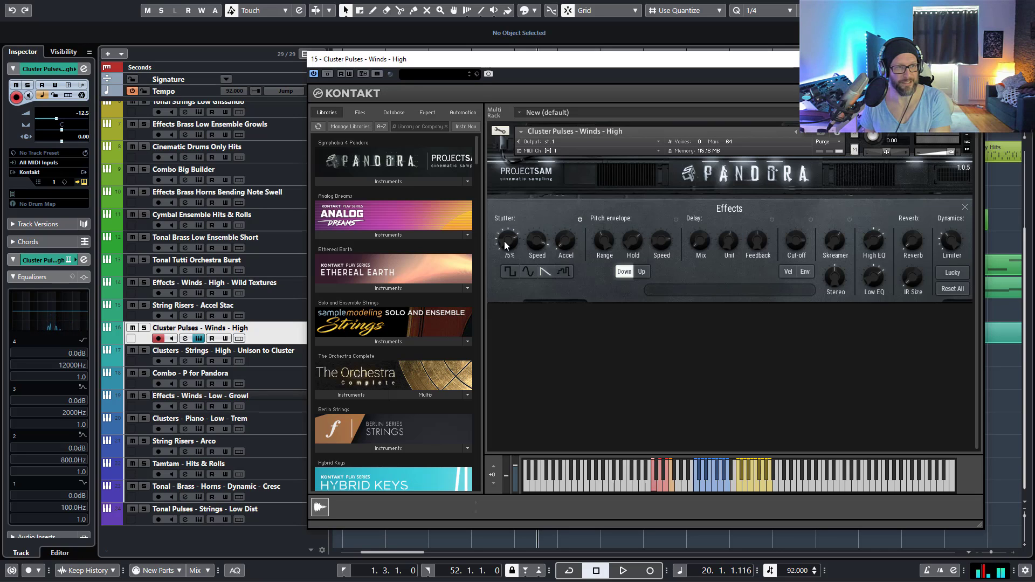
{"action": "left_click", "coordinate": [538, 241]}
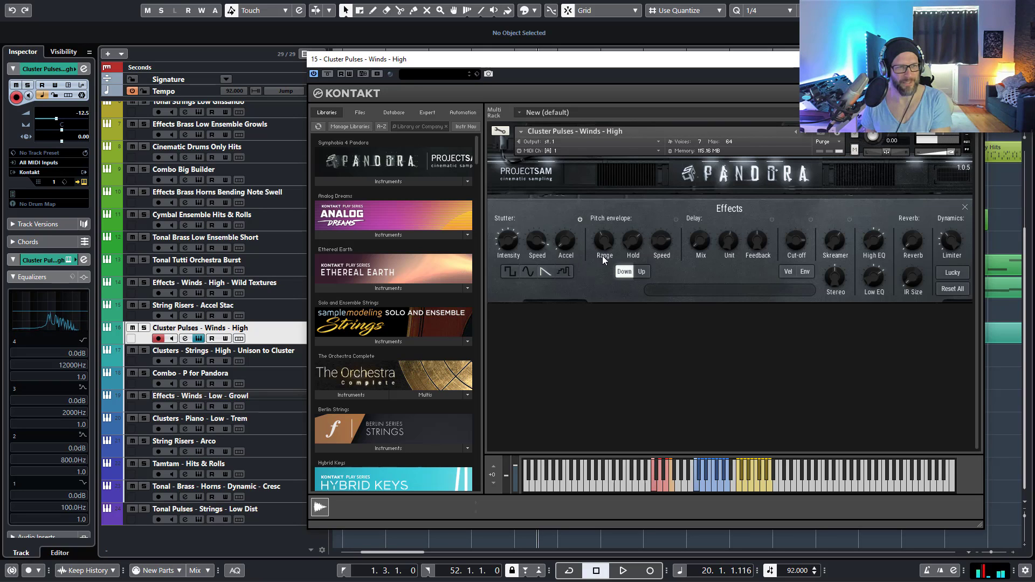
{"action": "left_click", "coordinate": [581, 219]}
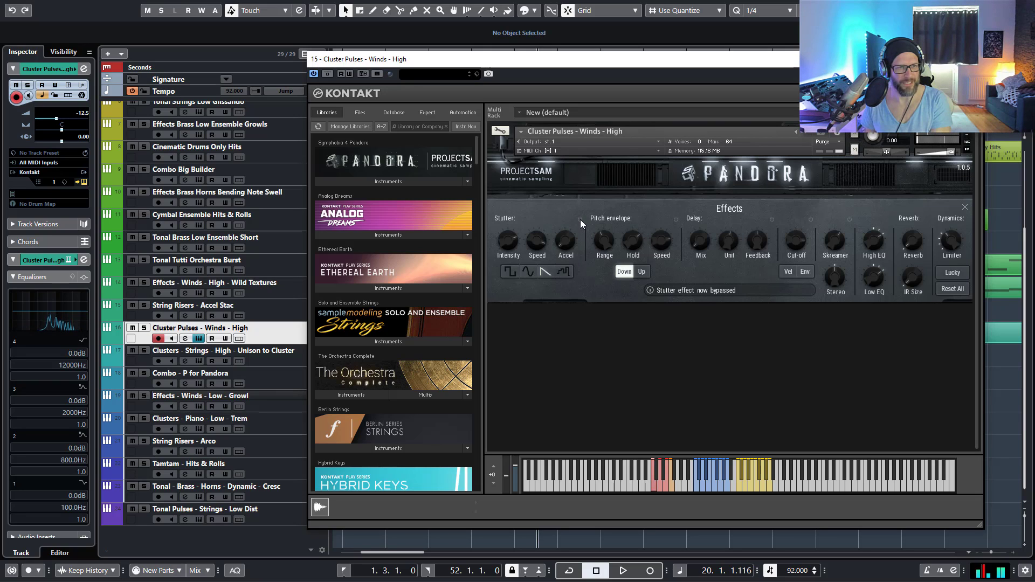
Step: Re-enable the Stutter, Filter and Skreamer effects and close the Kontakt window
{"action": "left_click", "coordinate": [812, 219]}
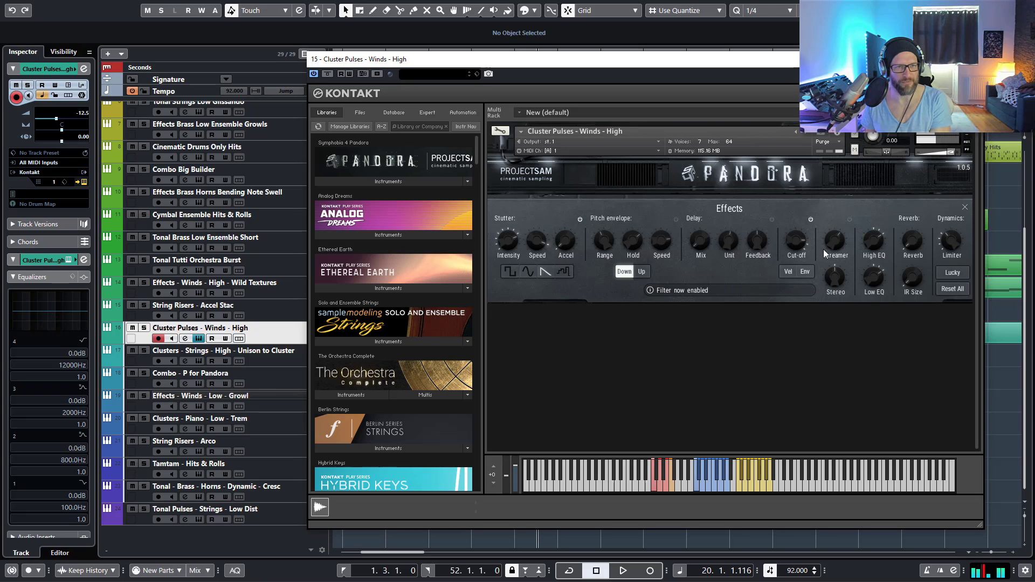
{"action": "left_click", "coordinate": [850, 219]}
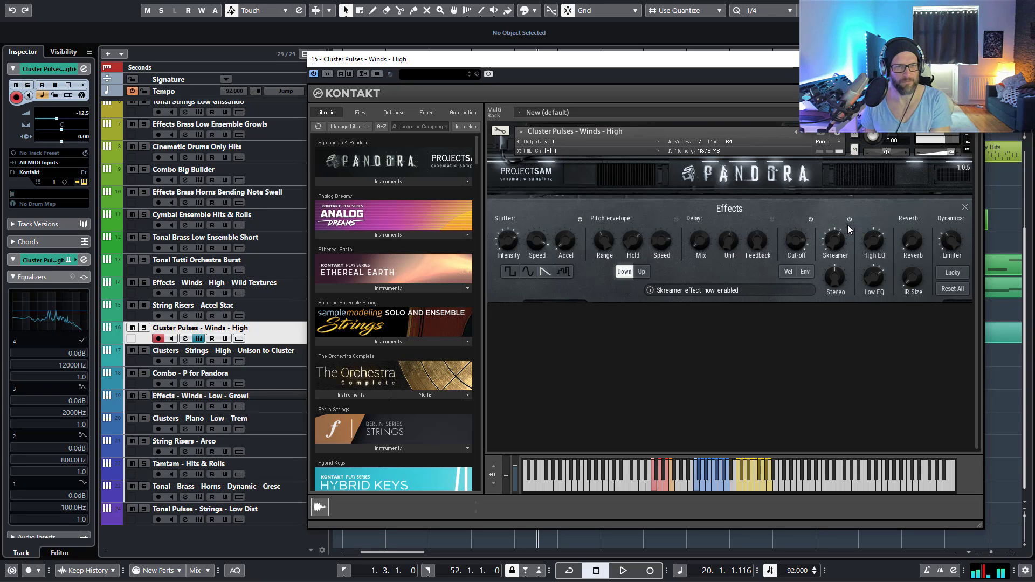
{"action": "left_click", "coordinate": [1025, 59]}
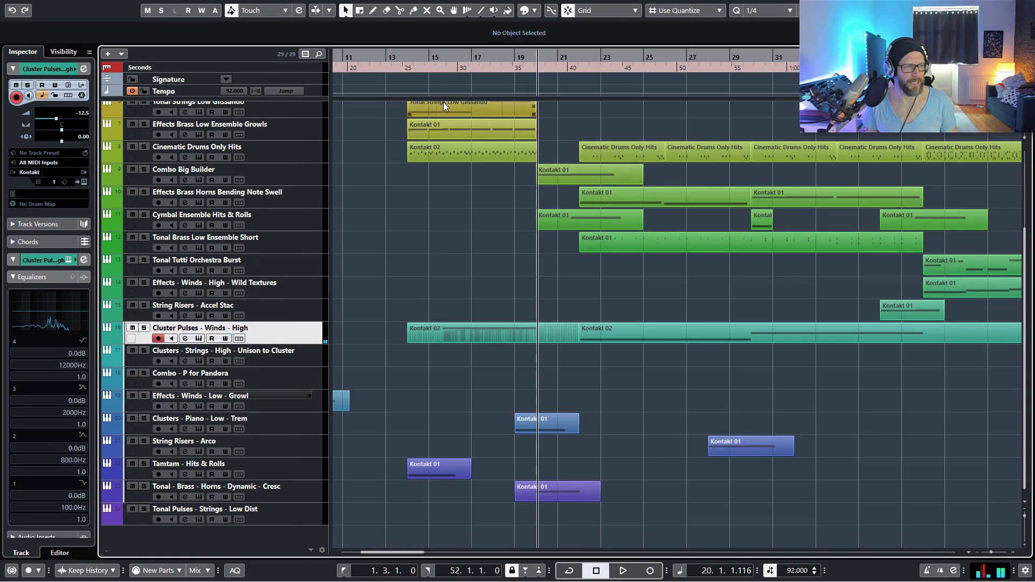
Step: Solo the Cluster Pulses - Winds - High track and place its Kontakt window below the part so the arrangement and Effects page show together
{"action": "key", "text": "s"}
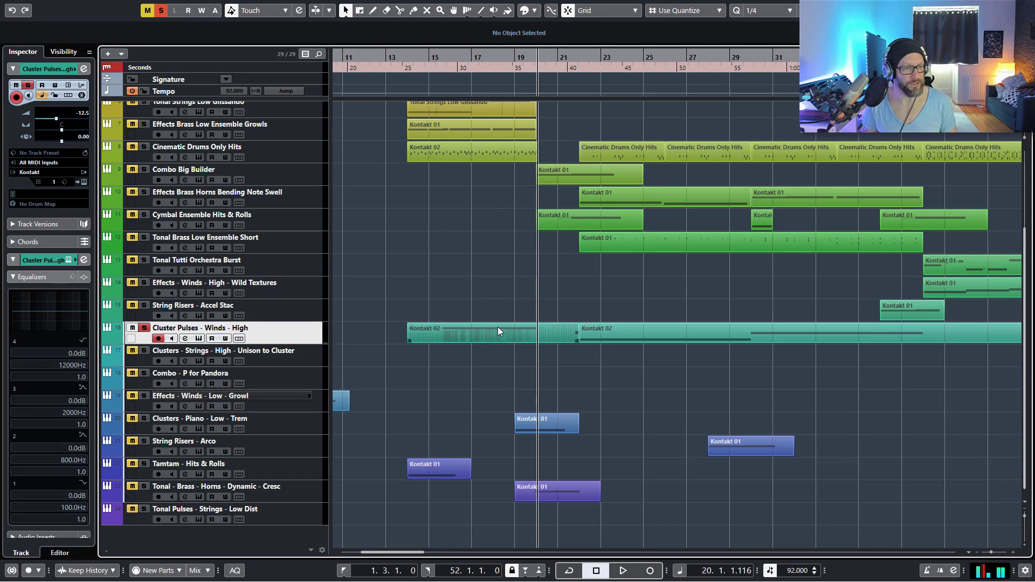
{"action": "left_click", "coordinate": [200, 338]}
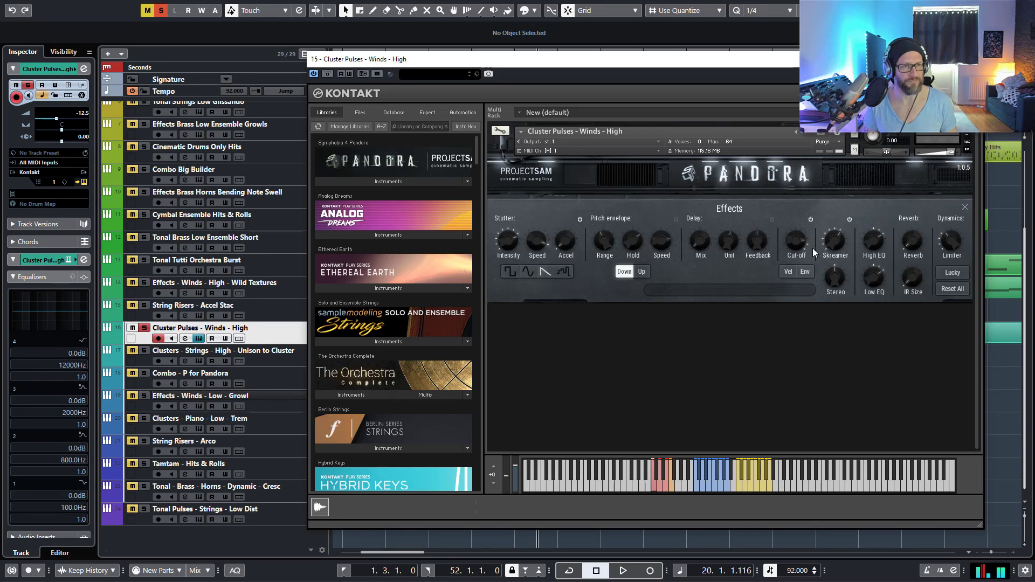
{"action": "left_click_drag", "start_coordinate": [723, 65], "coordinate": [575, 352]}
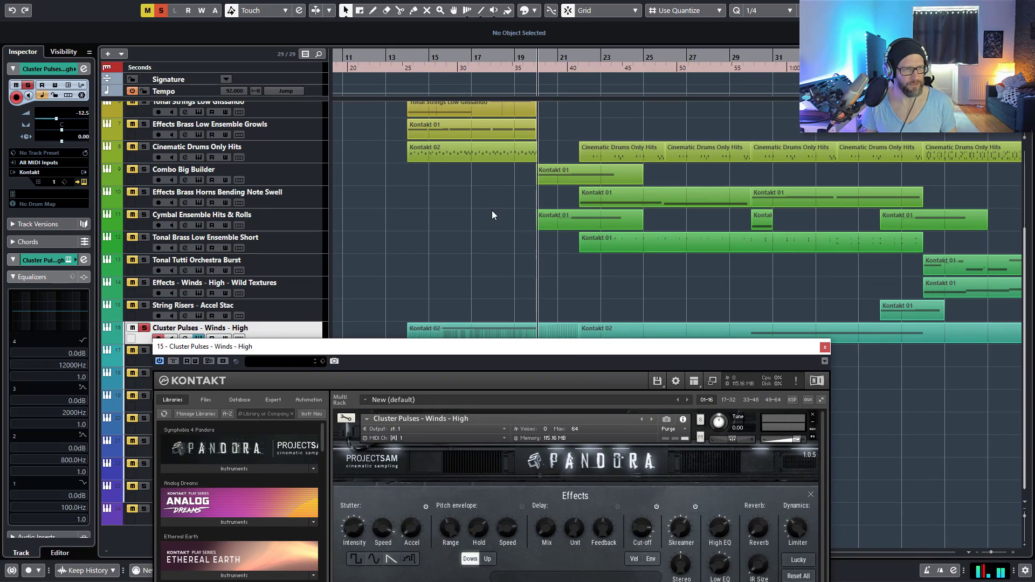
{"action": "scroll", "coordinate": [498, 249], "scroll_direction": "up", "scroll_amount": 3}
{"action": "scroll", "coordinate": [498, 250], "scroll_direction": "down", "scroll_amount": 3}
{"action": "scroll", "coordinate": [500, 269], "scroll_direction": "down", "scroll_amount": 2}
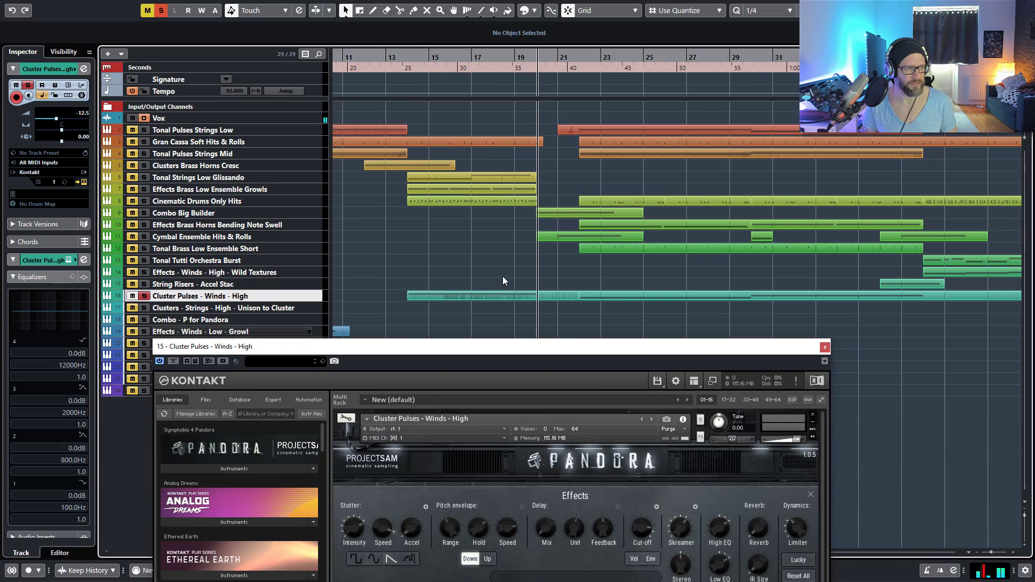
{"action": "left_click_drag", "start_coordinate": [508, 355], "coordinate": [509, 332]}
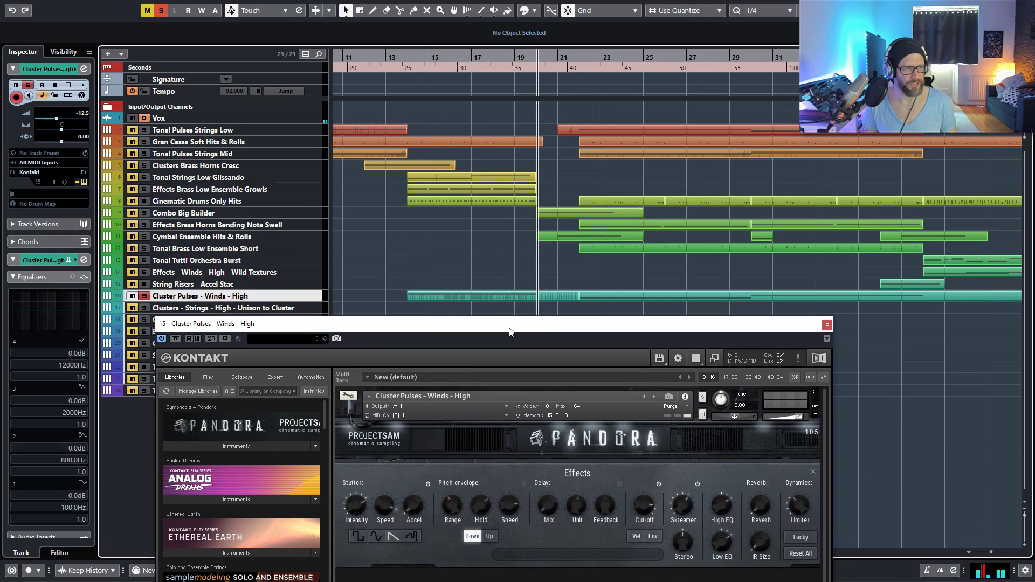
Step: Play the soloed part from an earlier position while watching the Filter Cut-off knob's automation, stop playback and unsolo the track
{"action": "key", "text": "KP_Subtract"}
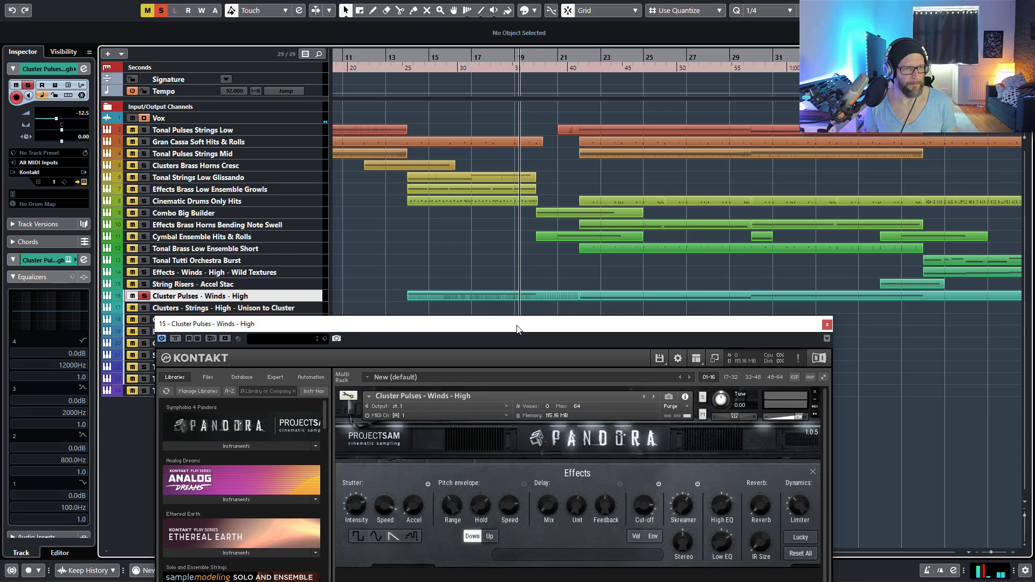
{"action": "key", "text": "space"}
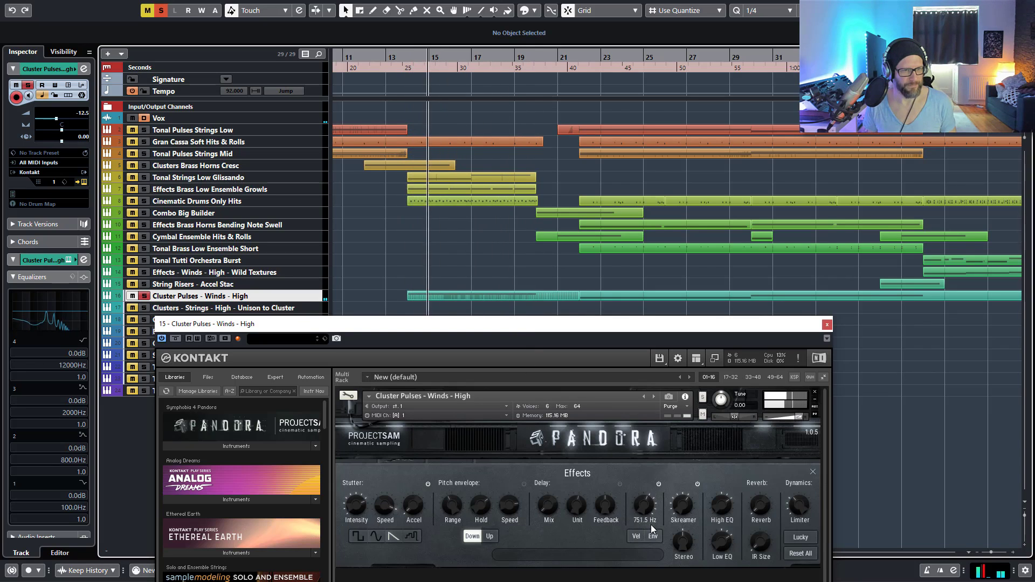
{"action": "mouse_move", "coordinate": [651, 525]}
{"action": "left_mouse_down"}
{"action": "mouse_move", "coordinate": [653, 512]}
{"action": "mouse_move", "coordinate": [646, 522]}
{"action": "left_mouse_up"}
{"action": "scroll", "coordinate": [646, 522], "scroll_direction": "up", "scroll_amount": 3}
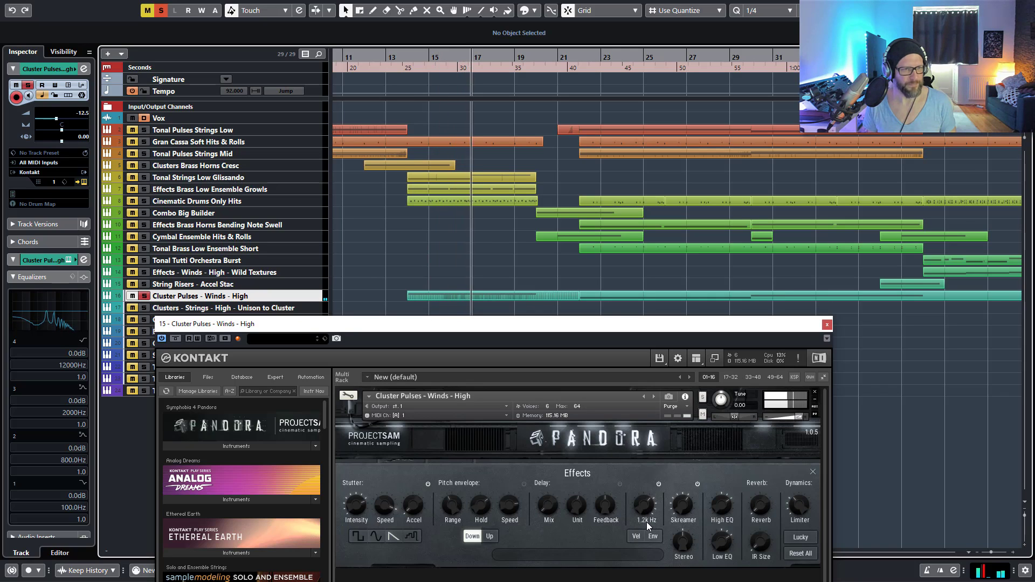
{"action": "scroll", "coordinate": [646, 522], "scroll_direction": "up", "scroll_amount": 3}
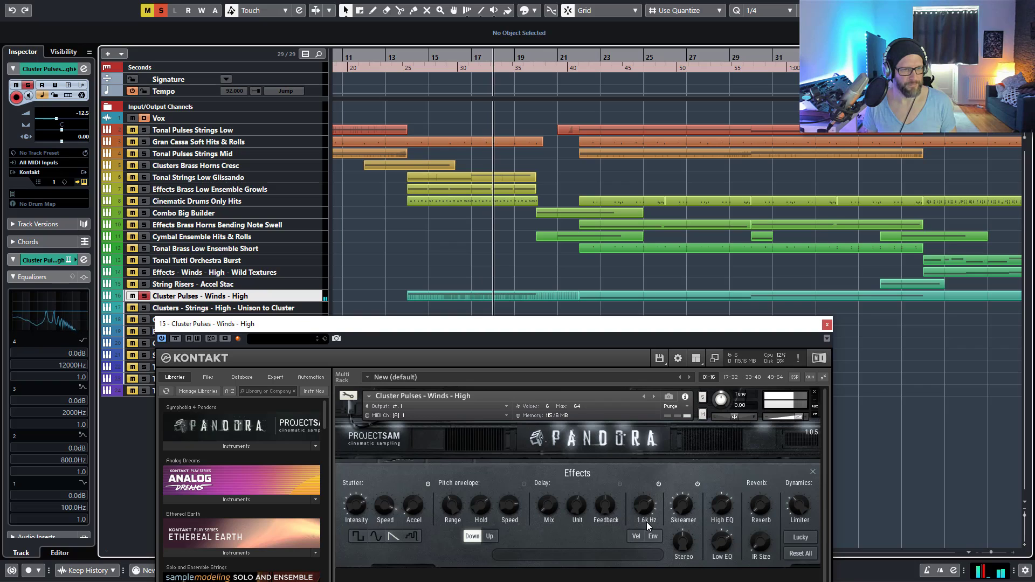
{"action": "scroll", "coordinate": [646, 522], "scroll_direction": "up", "scroll_amount": 3}
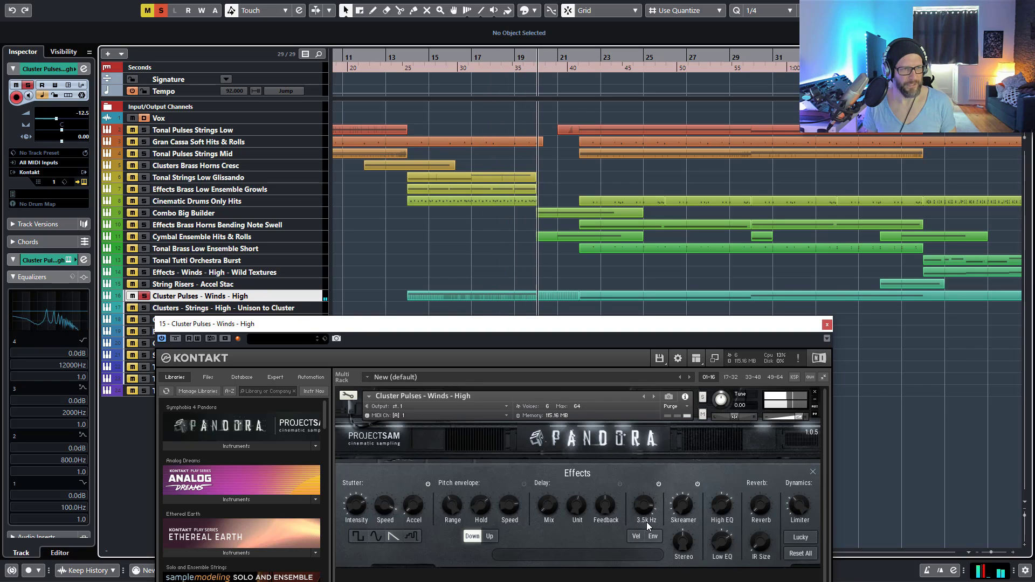
{"action": "key", "text": "space"}
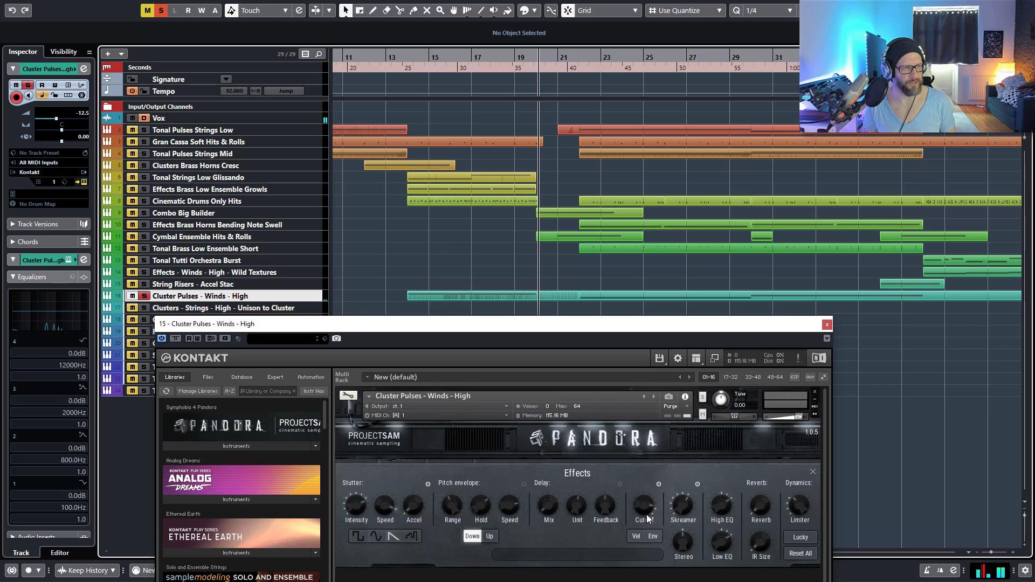
{"action": "key", "text": "s"}
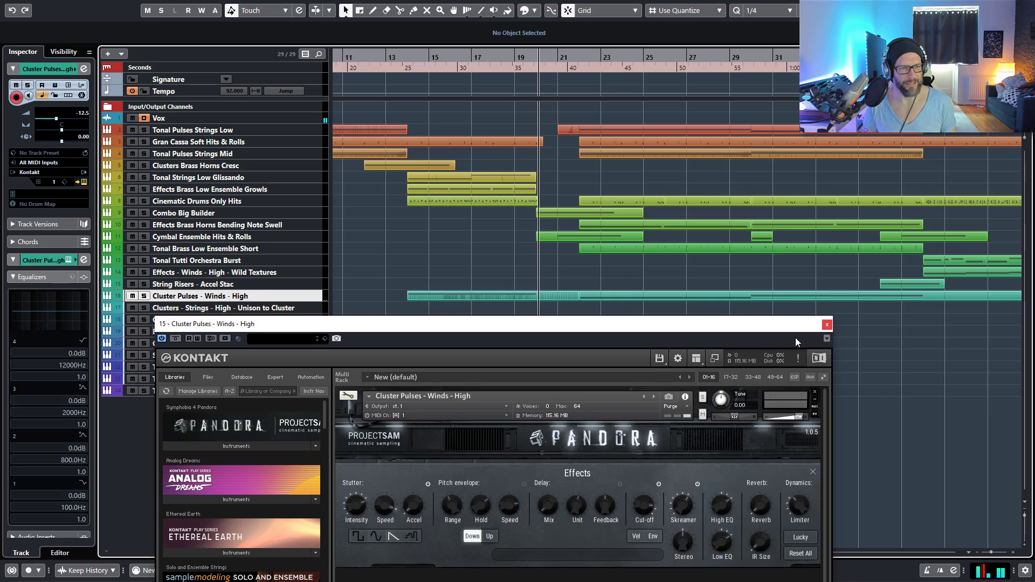
Step: Inspect the Cut-off knob's MIDI CC automation options on the Effects page, dismiss them without changes and close the Kontakt window
{"action": "right_click", "coordinate": [646, 506]}
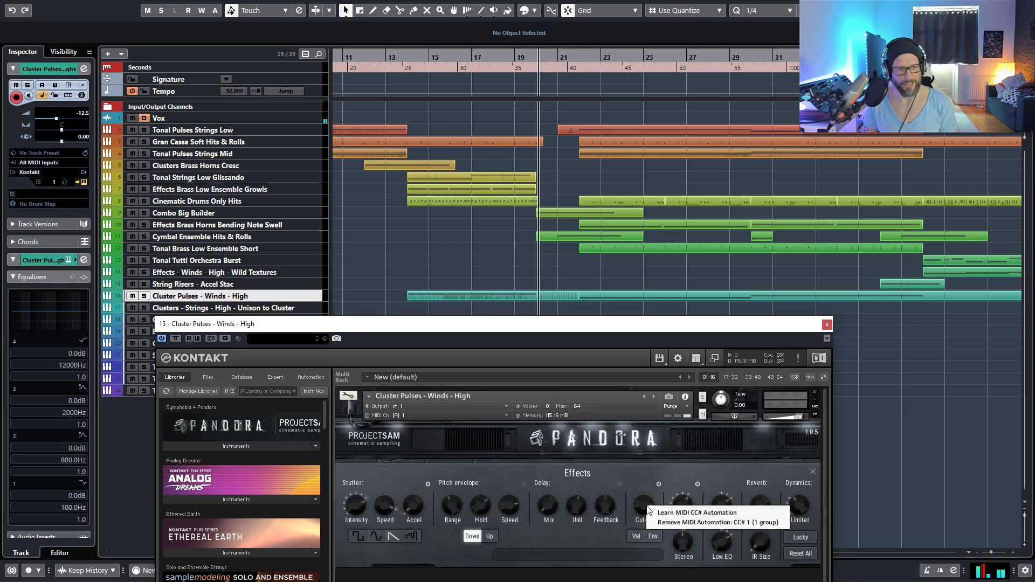
{"action": "left_click", "coordinate": [710, 522]}
{"action": "left_click", "coordinate": [723, 469]}
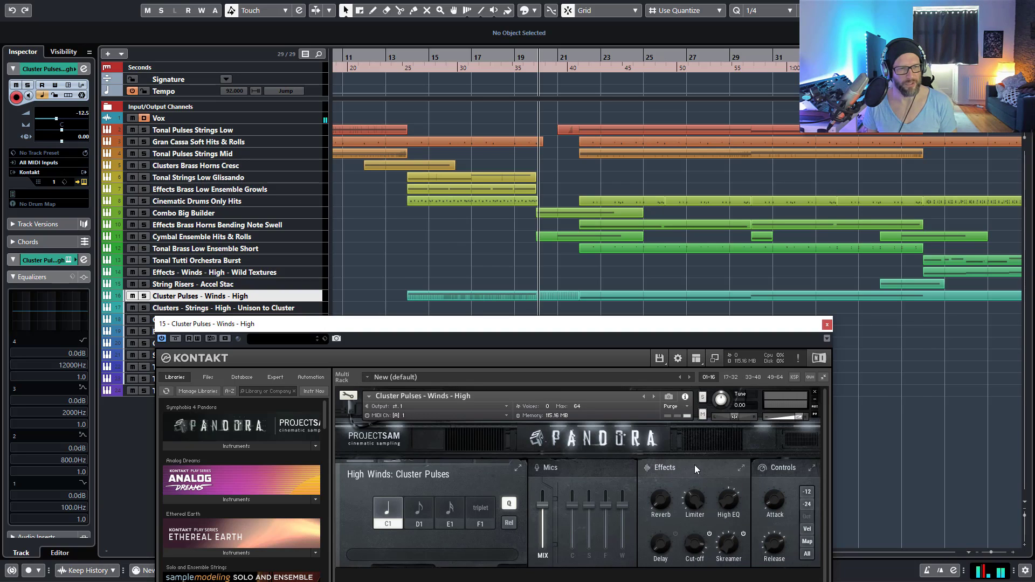
{"action": "left_click", "coordinate": [694, 465]}
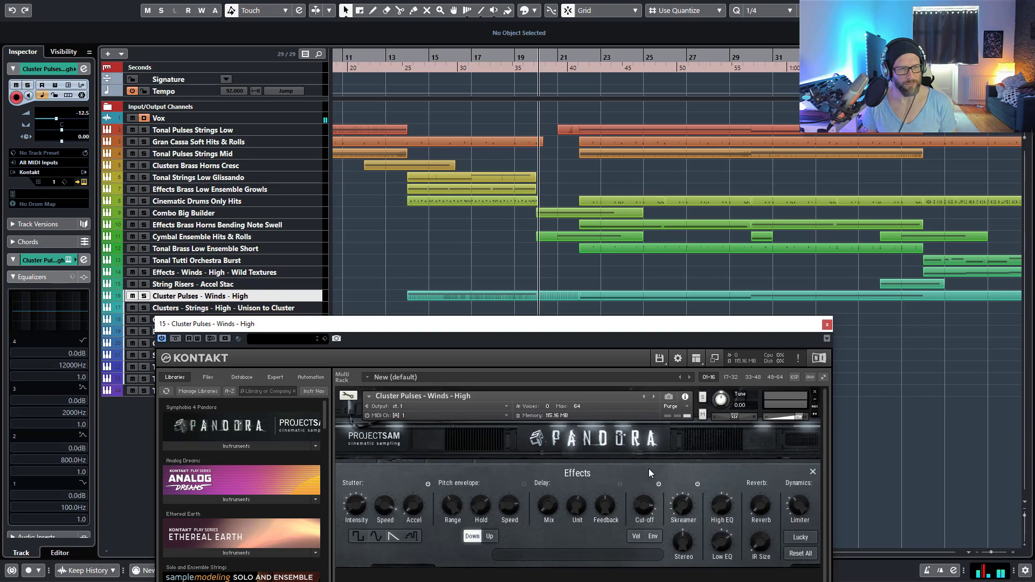
{"action": "right_click", "coordinate": [645, 508]}
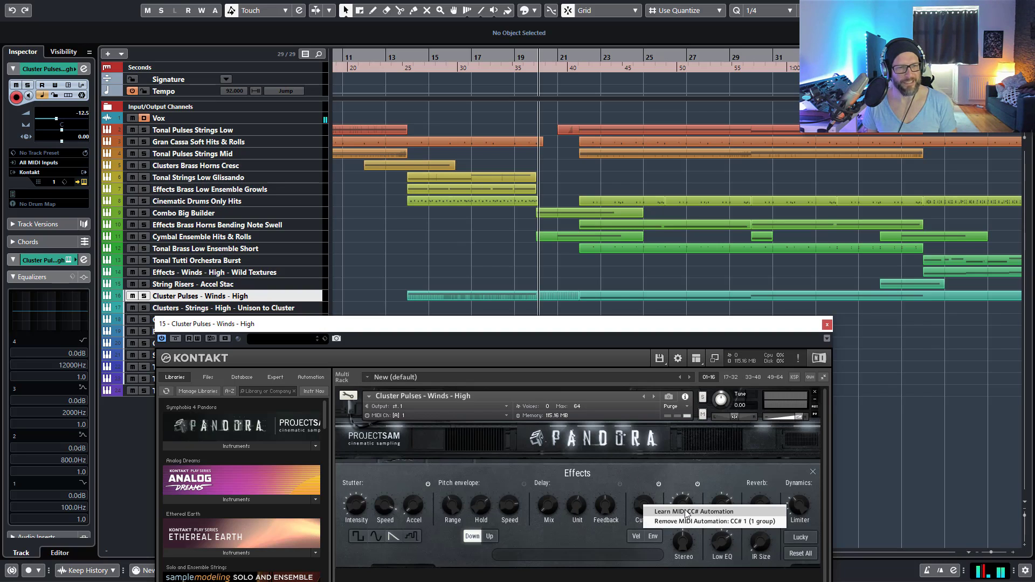
{"action": "left_click", "coordinate": [694, 458]}
{"action": "left_click_drag", "start_coordinate": [707, 331], "coordinate": [704, 316]}
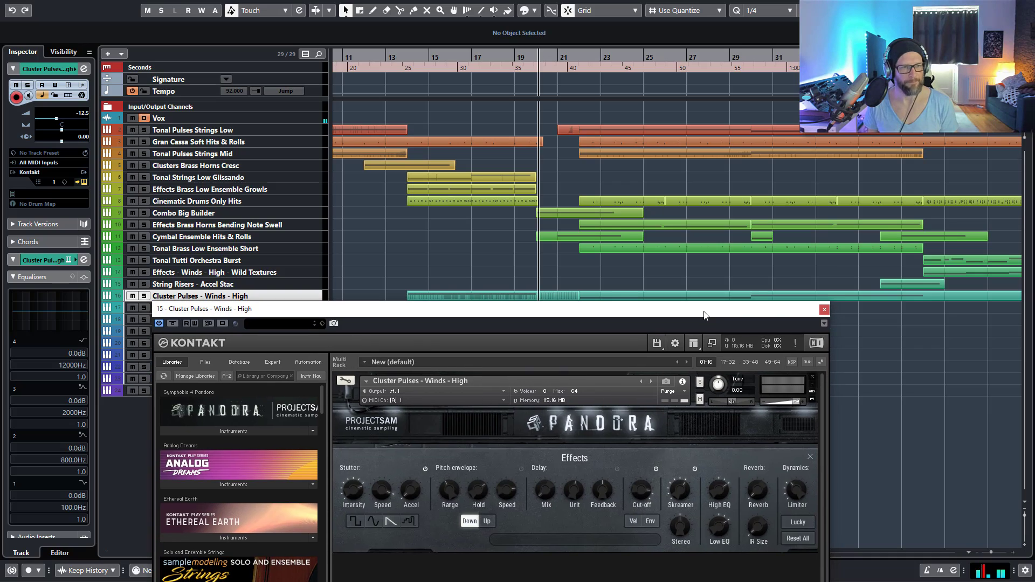
{"action": "left_click", "coordinate": [825, 310]}
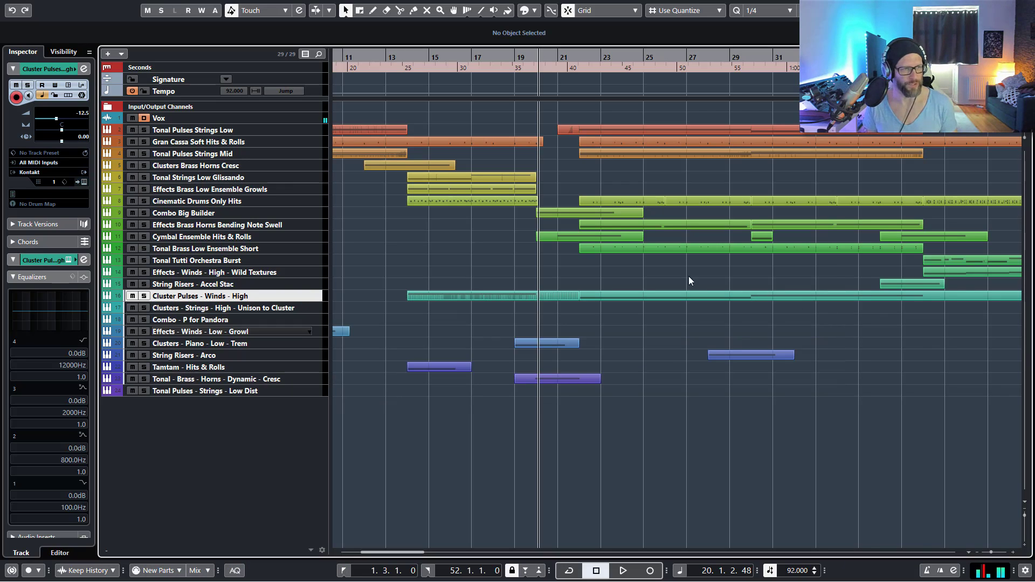
Step: Play the full arrangement from bar 13 with enlarged track rows, follow the Cluster Pulses - Winds - High part and stop playback
{"action": "left_click", "coordinate": [400, 60]}
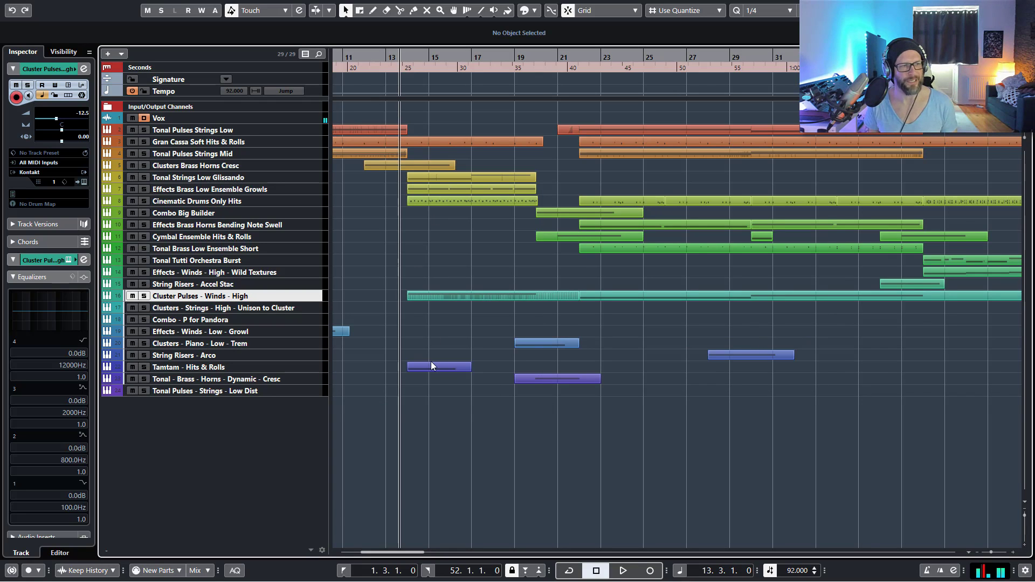
{"action": "key", "text": "shift+h"}
{"action": "key", "text": "space"}
{"action": "scroll", "coordinate": [502, 359], "scroll_direction": "up", "scroll_amount": 3}
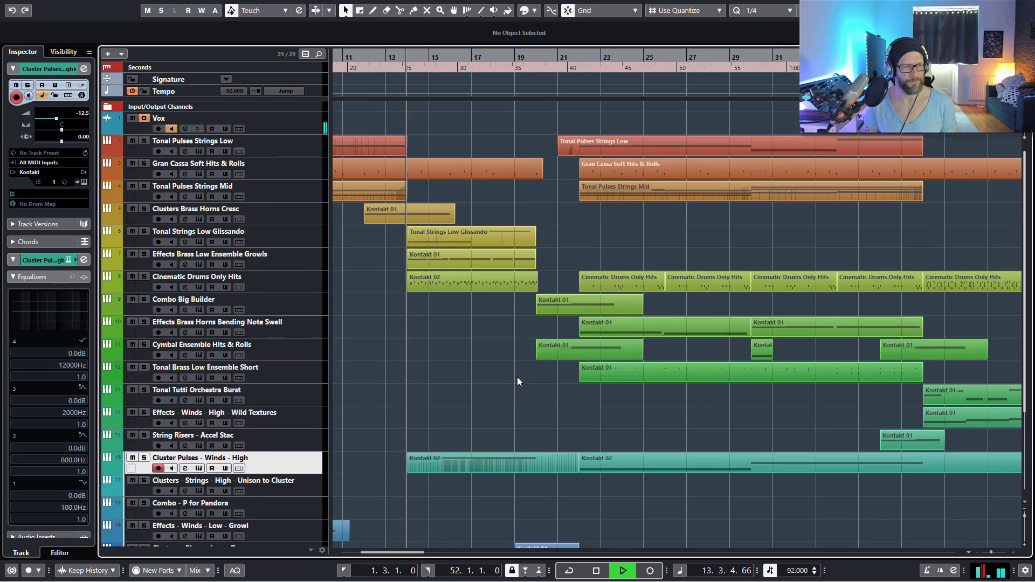
{"action": "scroll", "coordinate": [598, 377], "scroll_direction": "down", "scroll_amount": 2}
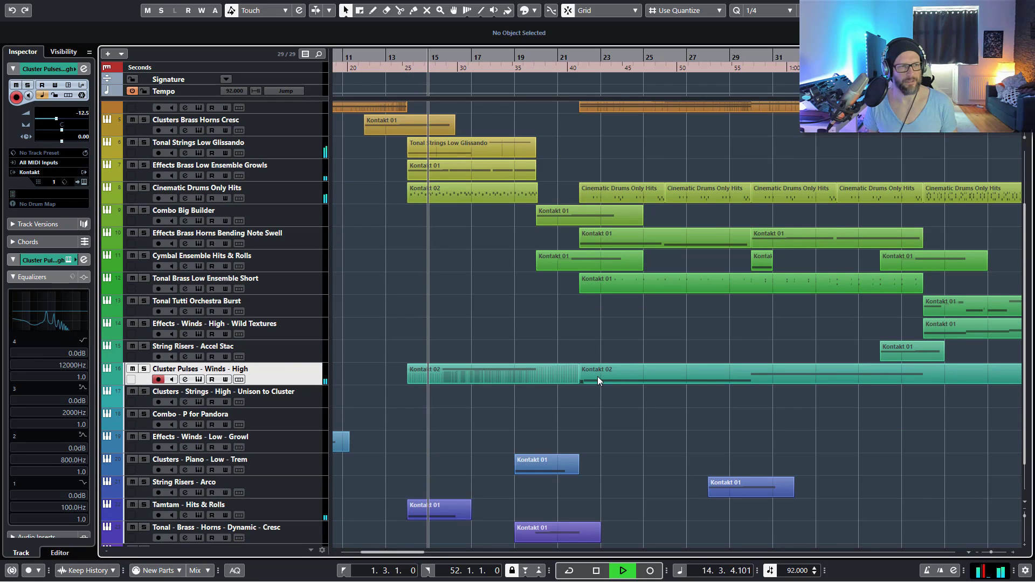
{"action": "scroll", "coordinate": [597, 377], "scroll_direction": "up", "scroll_amount": 2}
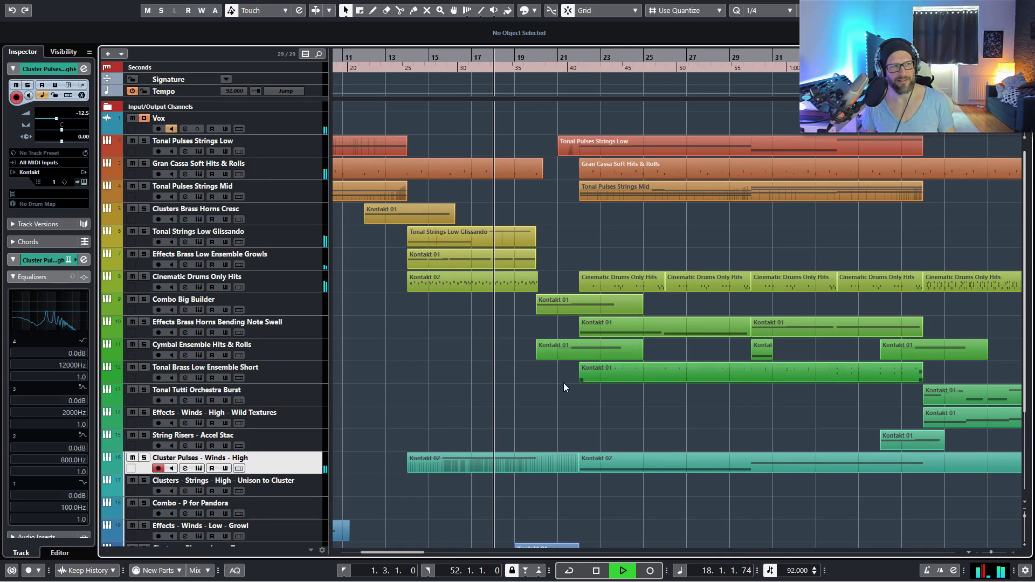
{"action": "key", "text": "space"}
Step: Solo Effects Brass Low Ensemble Growls together with Cluster Pulses - Winds - High, play both from around bar 15, stop and unsolo them
{"action": "left_click", "coordinate": [144, 254]}
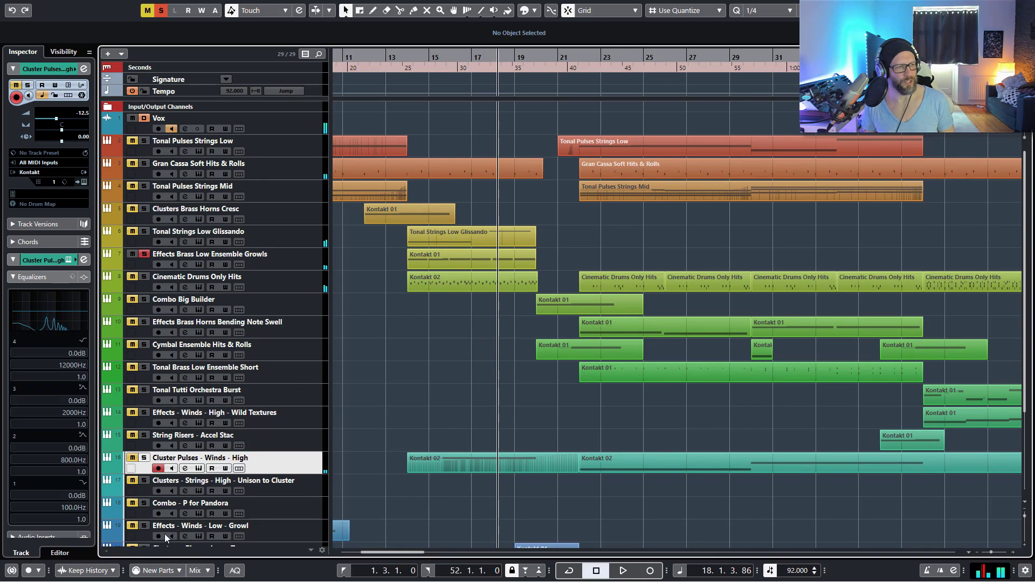
{"action": "left_click", "coordinate": [144, 458]}
{"action": "key", "text": "KP_Subtract"}
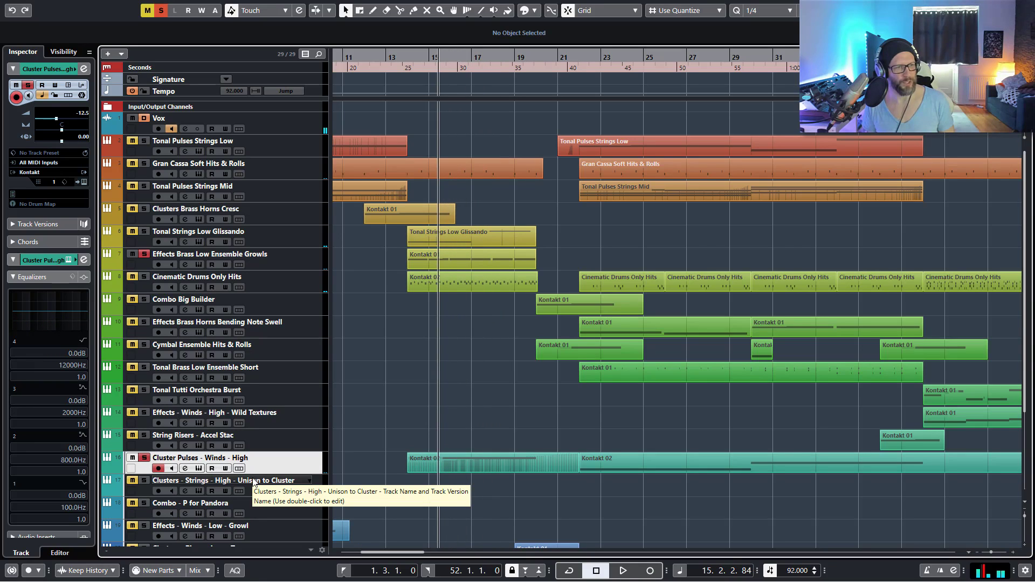
{"action": "key", "text": "space"}
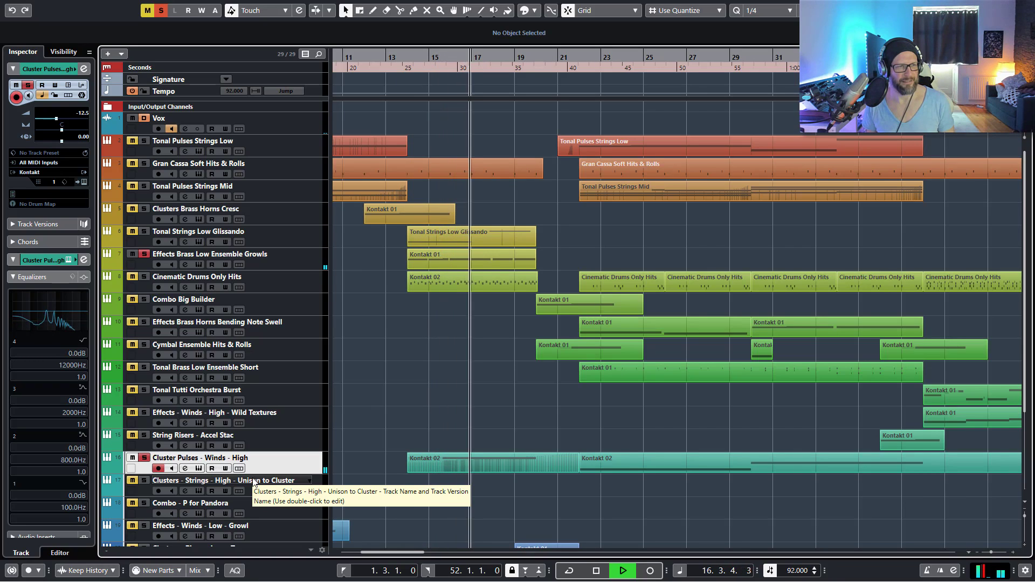
{"action": "key", "text": "space"}
{"action": "left_click", "coordinate": [144, 458]}
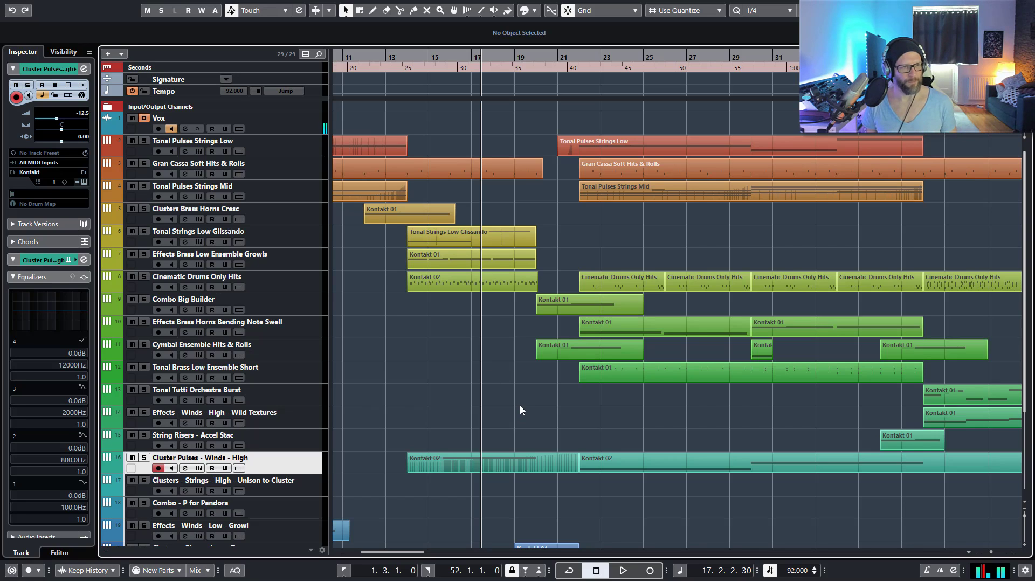
{"action": "key", "text": "g"}
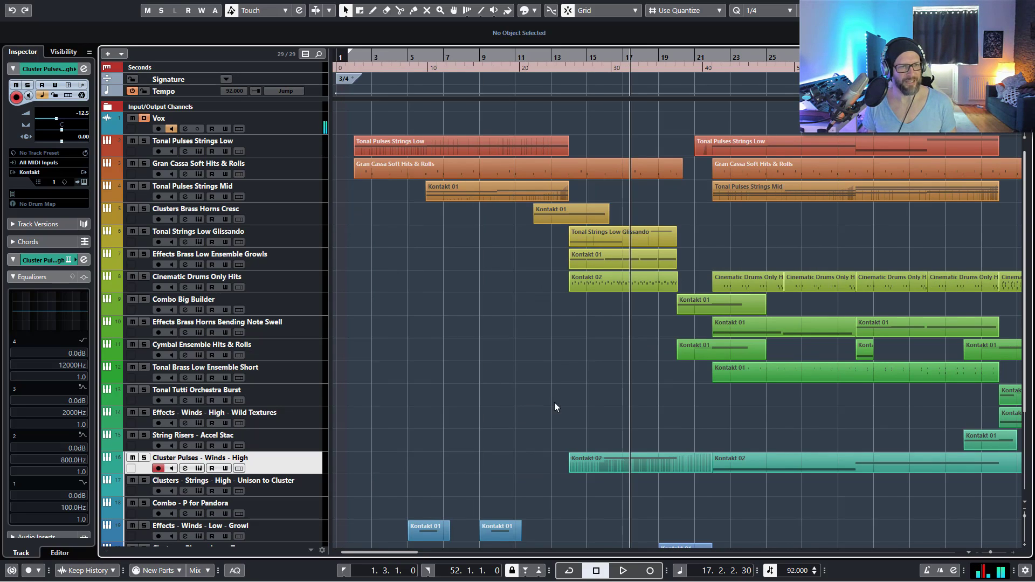
{"action": "scroll", "coordinate": [567, 396], "scroll_direction": "right", "scroll_amount": 3}
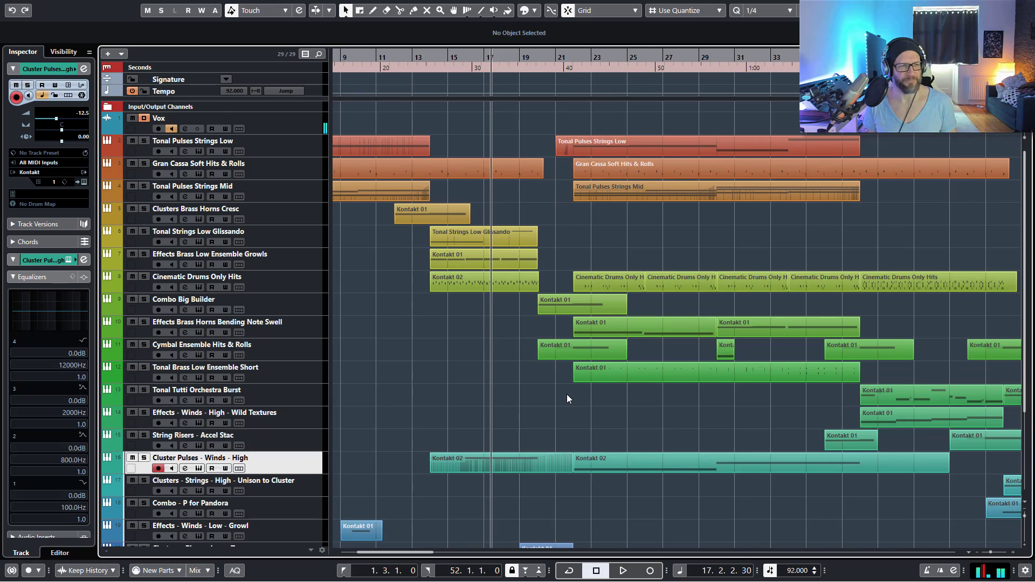
{"action": "scroll", "coordinate": [568, 396], "scroll_direction": "down", "scroll_amount": 4}
{"action": "scroll", "coordinate": [567, 399], "scroll_direction": "down", "scroll_amount": 2}
{"action": "scroll", "coordinate": [567, 399], "scroll_direction": "up", "scroll_amount": 4}
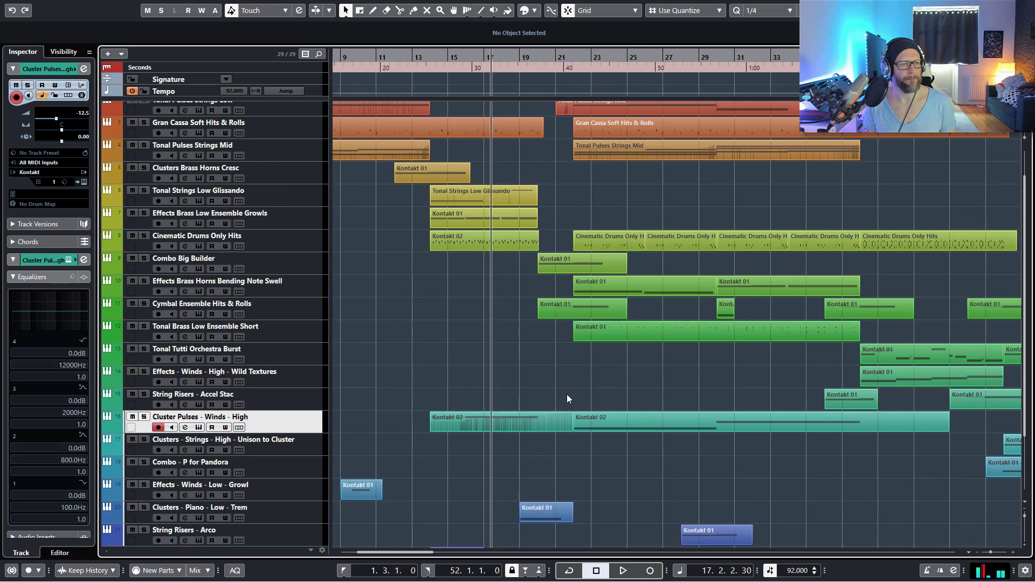
{"action": "scroll", "coordinate": [567, 393], "scroll_direction": "down", "scroll_amount": 4}
{"action": "scroll", "coordinate": [568, 393], "scroll_direction": "up", "scroll_amount": 4}
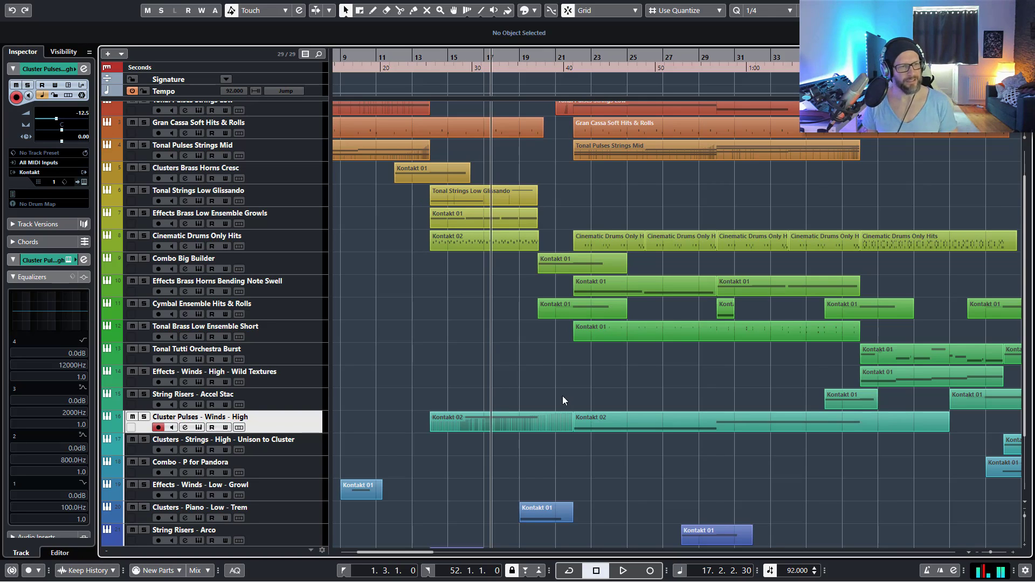
Step: Open the Cluster Pulses - Winds - High Kontakt instrument, return from its Effects page to the main page and close the window
{"action": "left_click", "coordinate": [199, 428]}
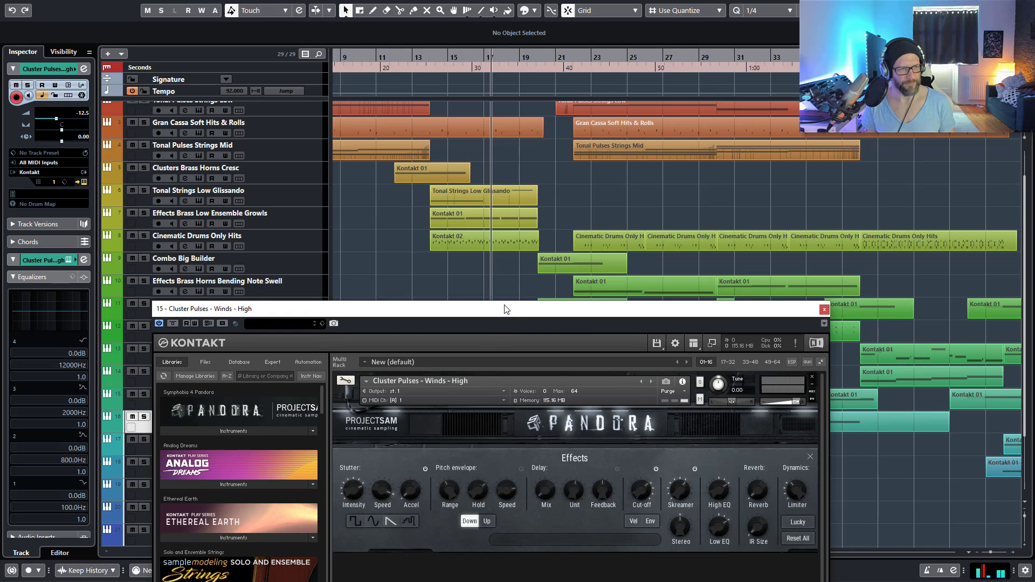
{"action": "left_click_drag", "start_coordinate": [507, 309], "coordinate": [508, 247]}
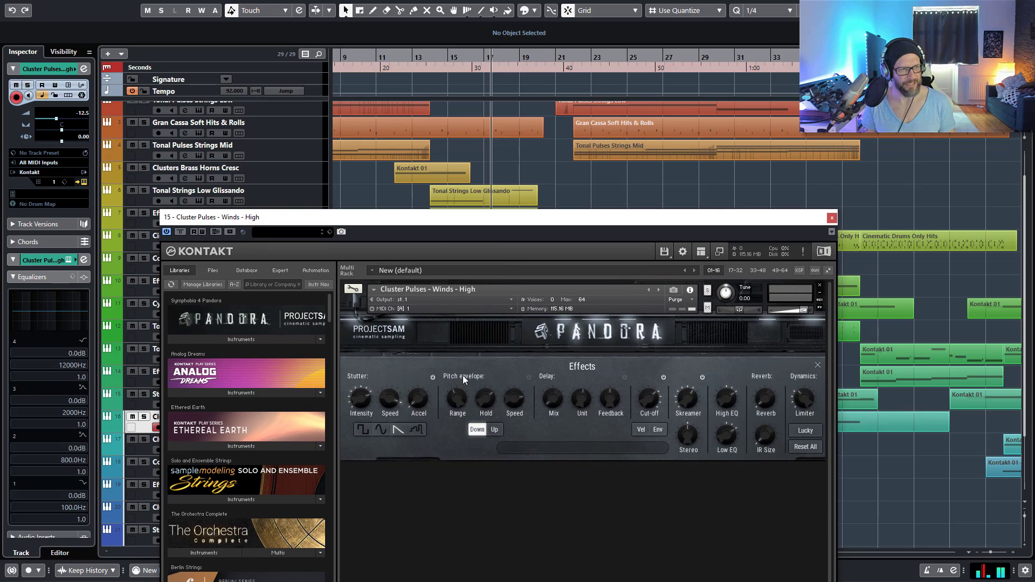
{"action": "left_click", "coordinate": [818, 367]}
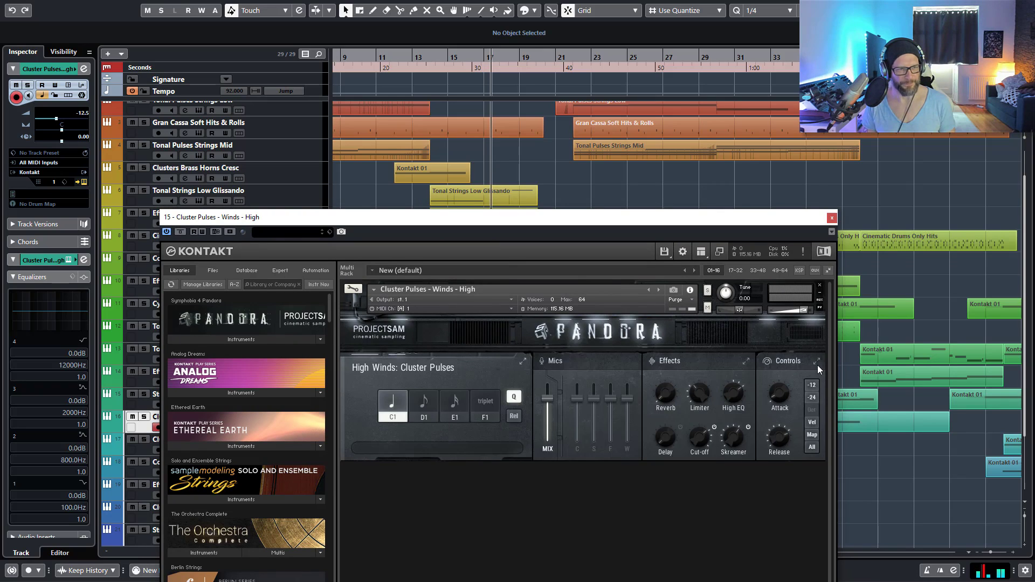
{"action": "left_click", "coordinate": [832, 218]}
Step: Select the Clusters - Strings - High - Unison to Cluster track, examine its Kontakt instrument in a repositioned window and close it
{"action": "scroll", "coordinate": [557, 334], "scroll_direction": "down", "scroll_amount": 3}
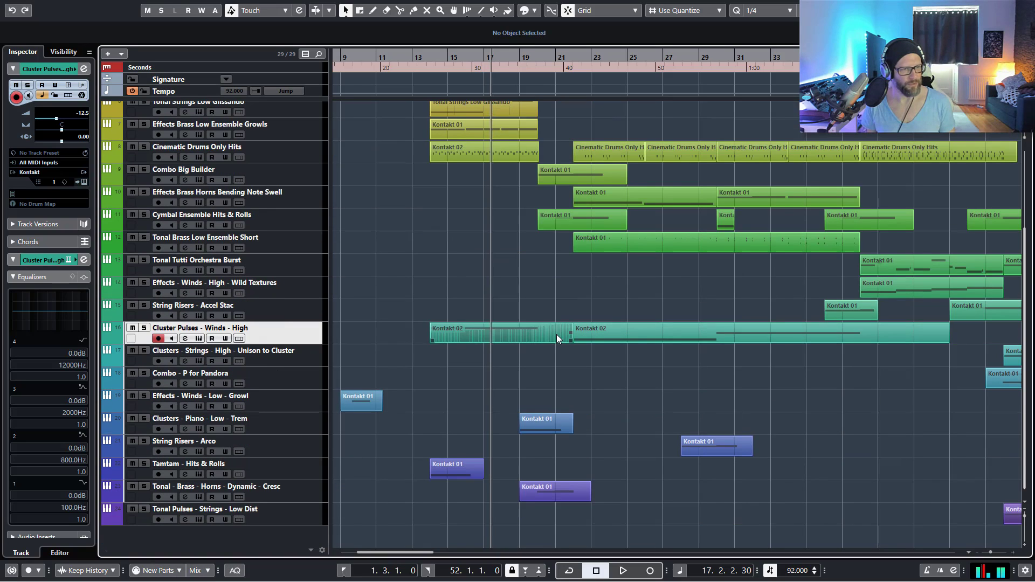
{"action": "key", "text": "g"}
{"action": "key", "text": "g"}
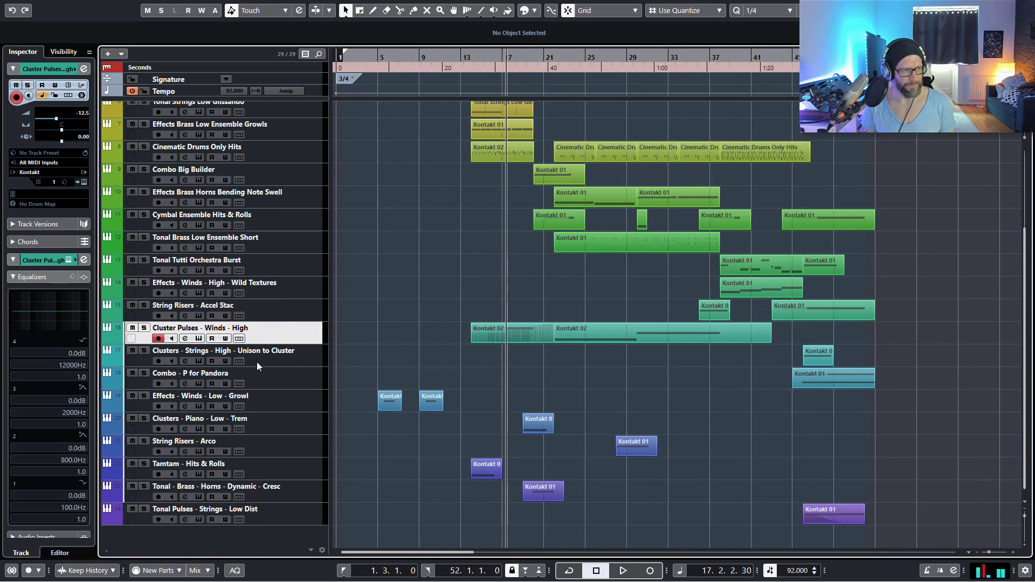
{"action": "left_click", "coordinate": [302, 360]}
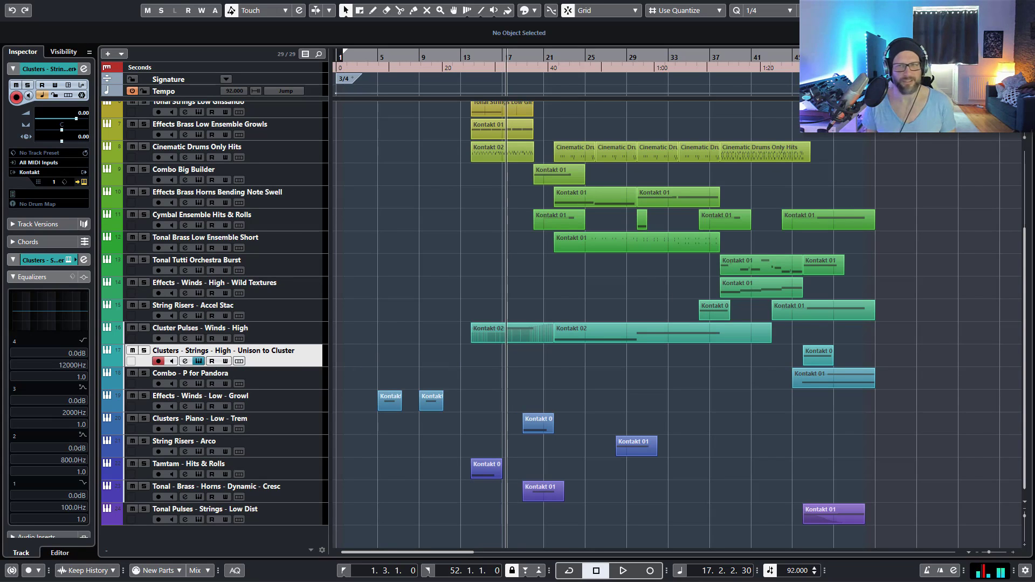
{"action": "left_click_drag", "start_coordinate": [1025, 123], "coordinate": [492, 65]}
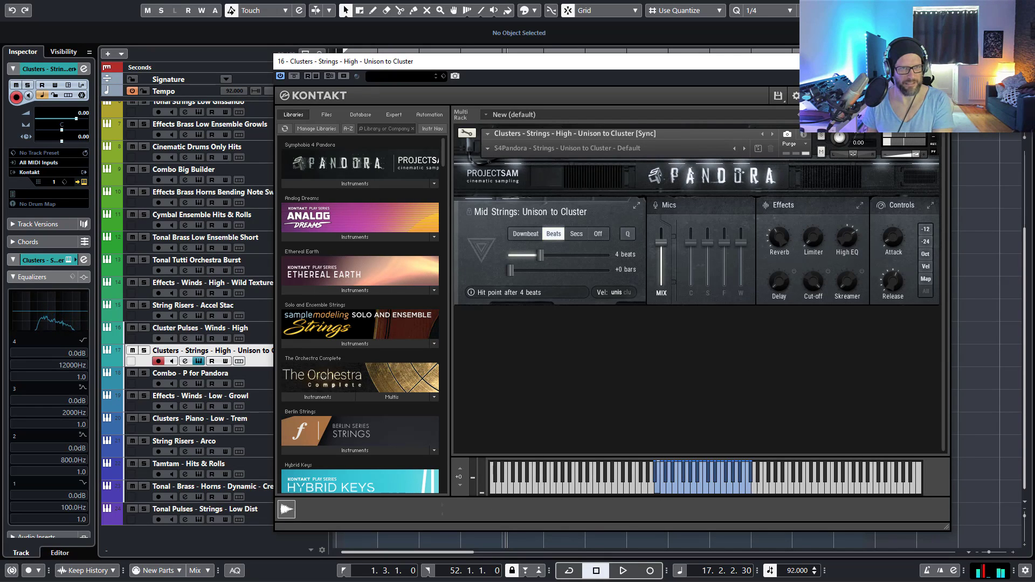
{"action": "left_click", "coordinate": [941, 61]}
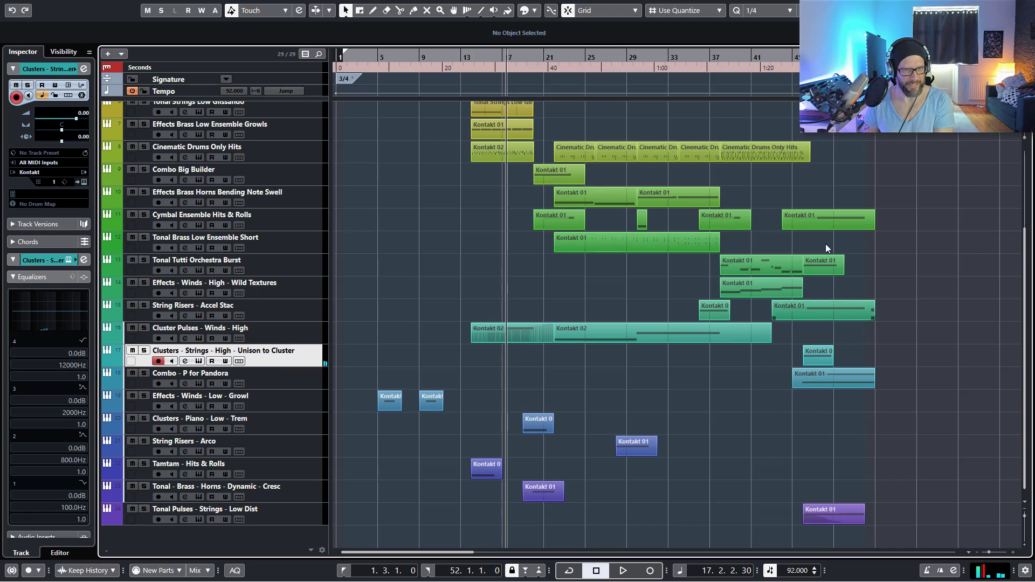
Step: Play the arrangement from bar 45, solo the Clusters - Strings - High - Unison to Cluster track and stop playback
{"action": "left_click", "coordinate": [793, 55]}
{"action": "key", "text": "s"}
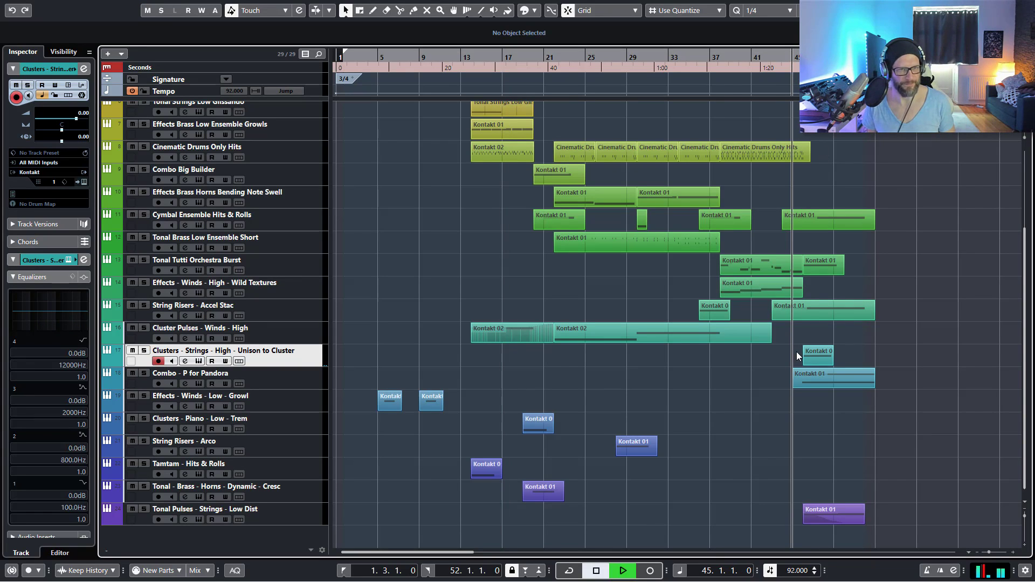
{"action": "key", "text": "s"}
{"action": "key", "text": "space"}
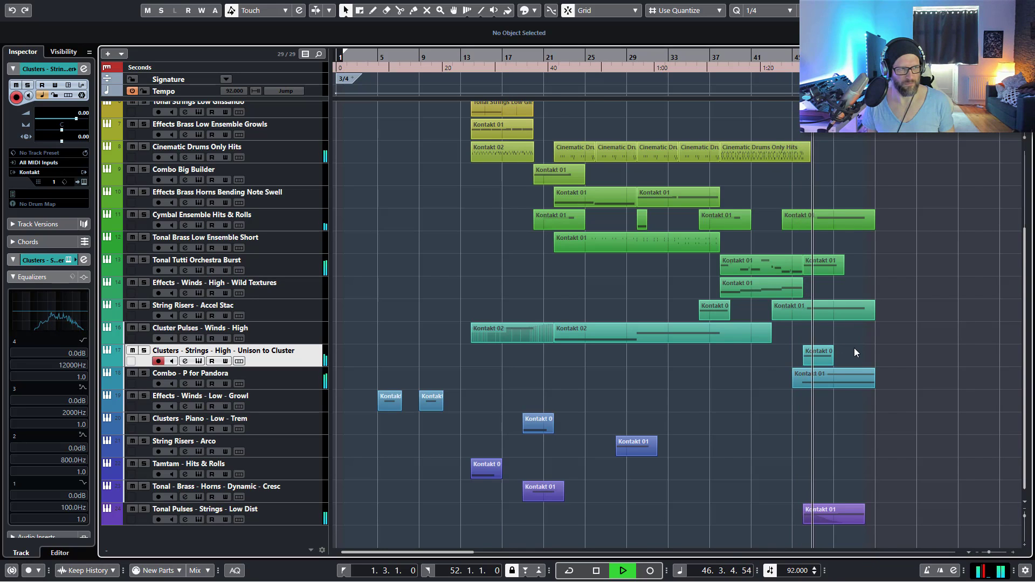
{"action": "key", "text": "s"}
{"action": "key", "text": "space"}
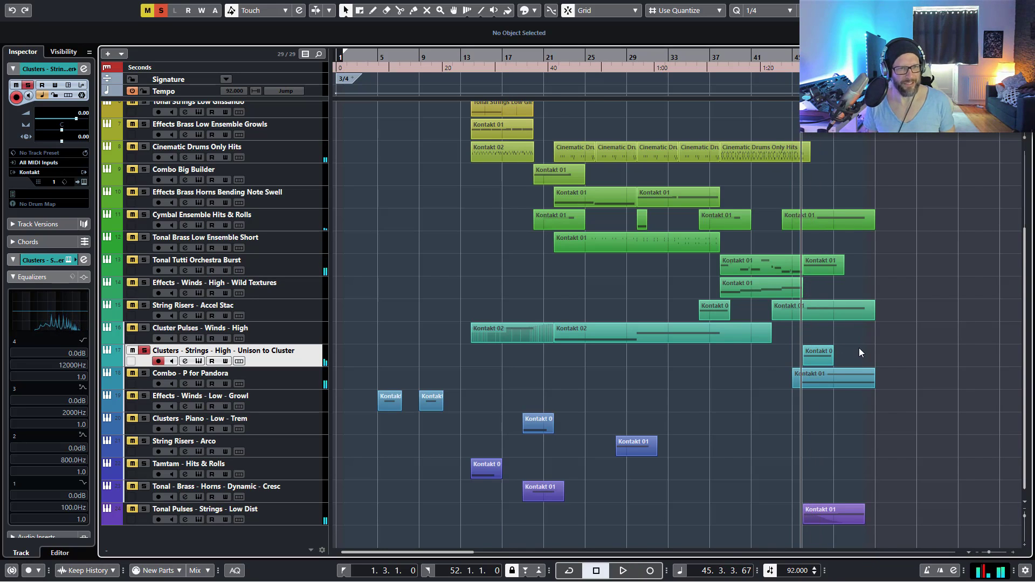
Step: Inspect the notes of the Unison to Cluster part at bar 46 in the Key Editor and close the editor
{"action": "left_click", "coordinate": [818, 358]}
{"action": "double_click", "coordinate": [819, 356]}
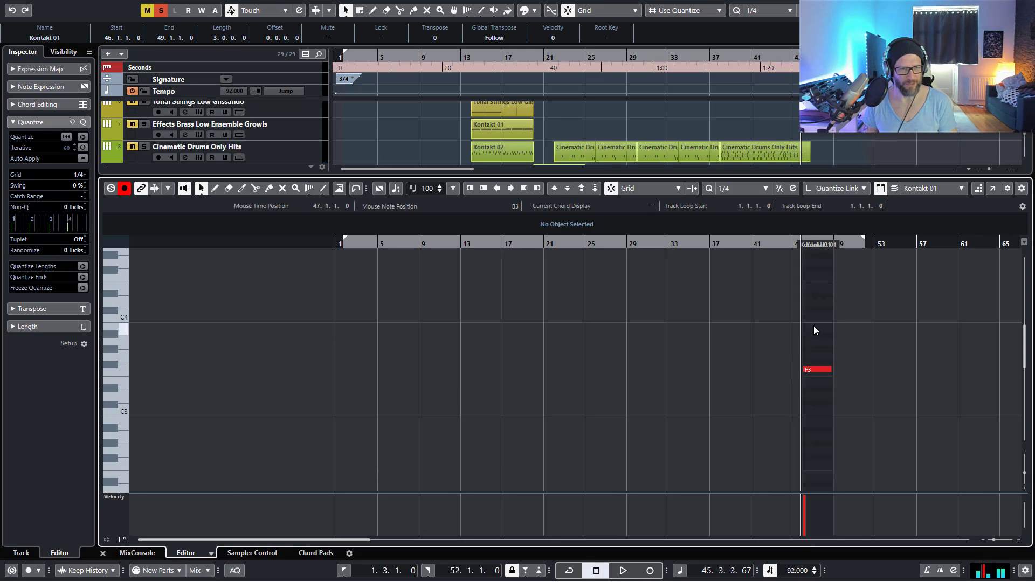
{"action": "key", "text": "Return"}
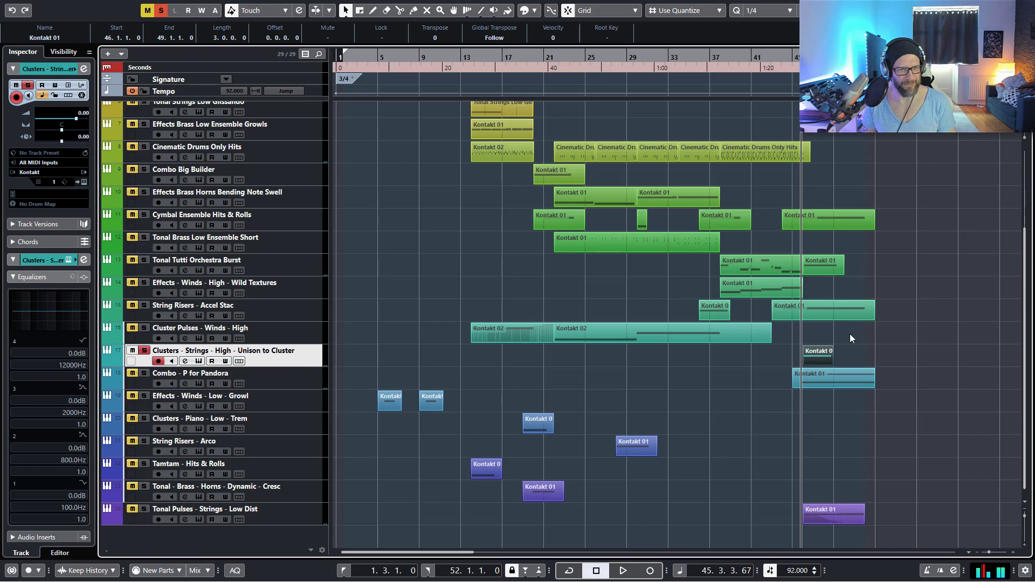
Step: Play the soloed Unison to Cluster part with its Kontakt instrument in view, stop, close the window and unsolo the track
{"action": "left_click", "coordinate": [198, 361]}
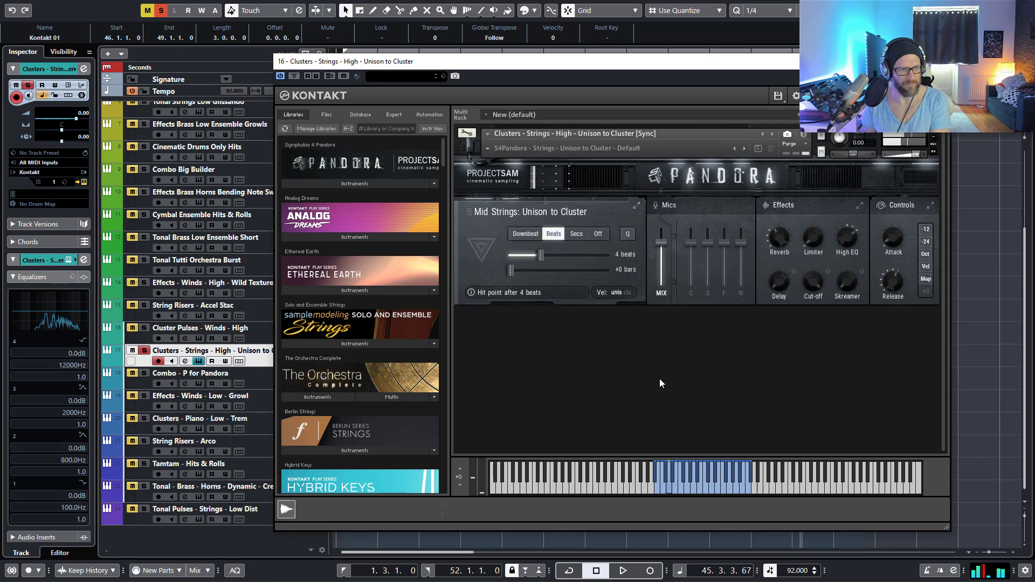
{"action": "key", "text": "space"}
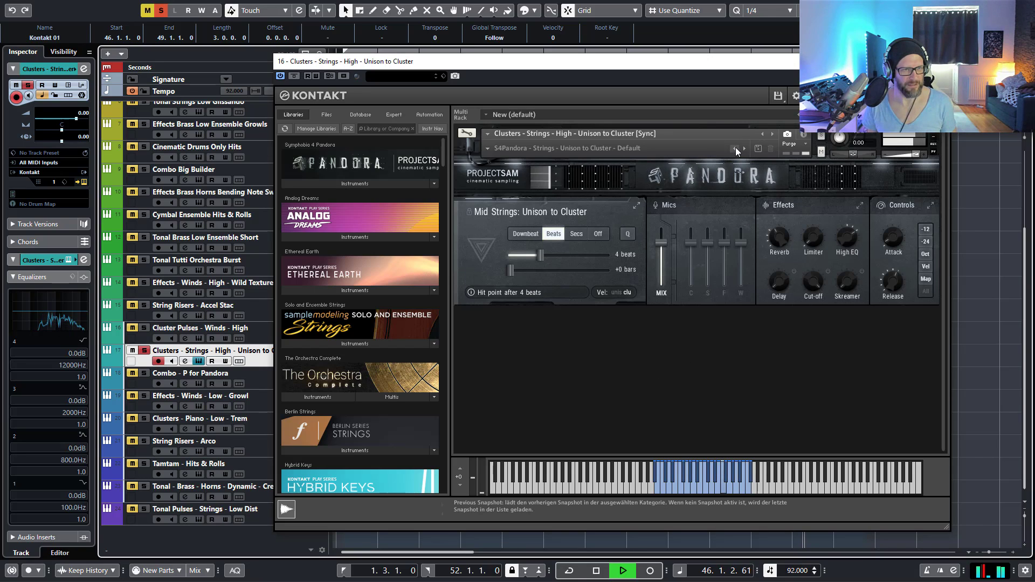
{"action": "key", "text": "space"}
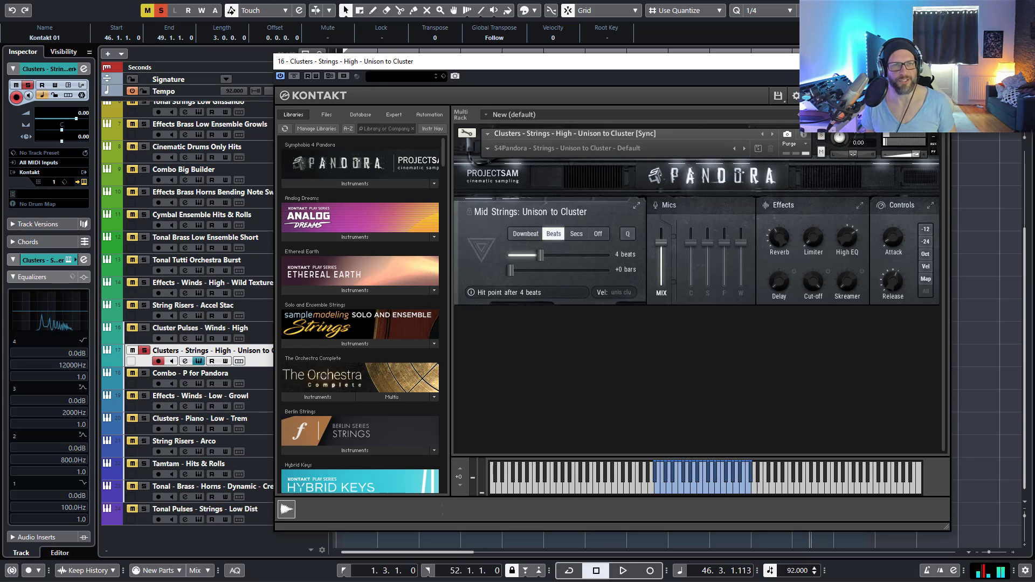
{"action": "left_click", "coordinate": [941, 62]}
{"action": "key", "text": "KP_Subtract"}
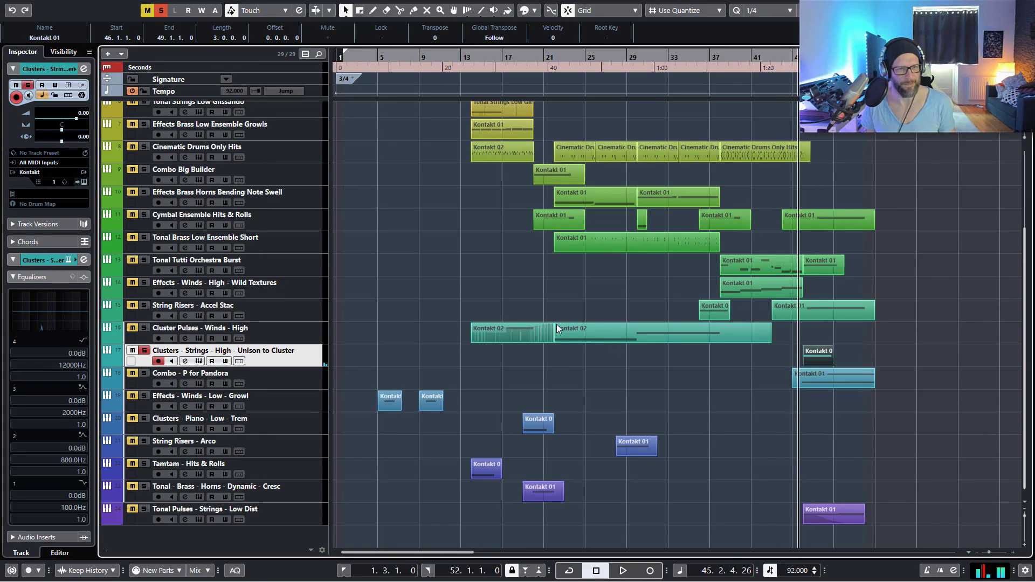
{"action": "left_click", "coordinate": [144, 351]}
Step: Review the layers of the Combo - P for Pandora track's Kontakt instrument and turn the Gran Cassa layer's Sub Sweetener volume to Off
{"action": "left_click", "coordinate": [140, 381]}
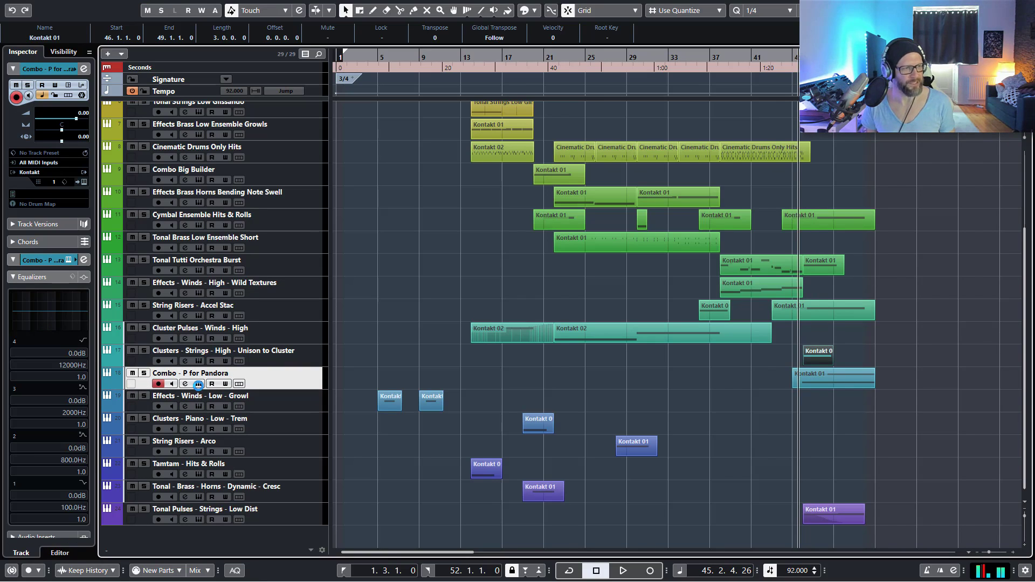
{"action": "left_click", "coordinate": [199, 385]}
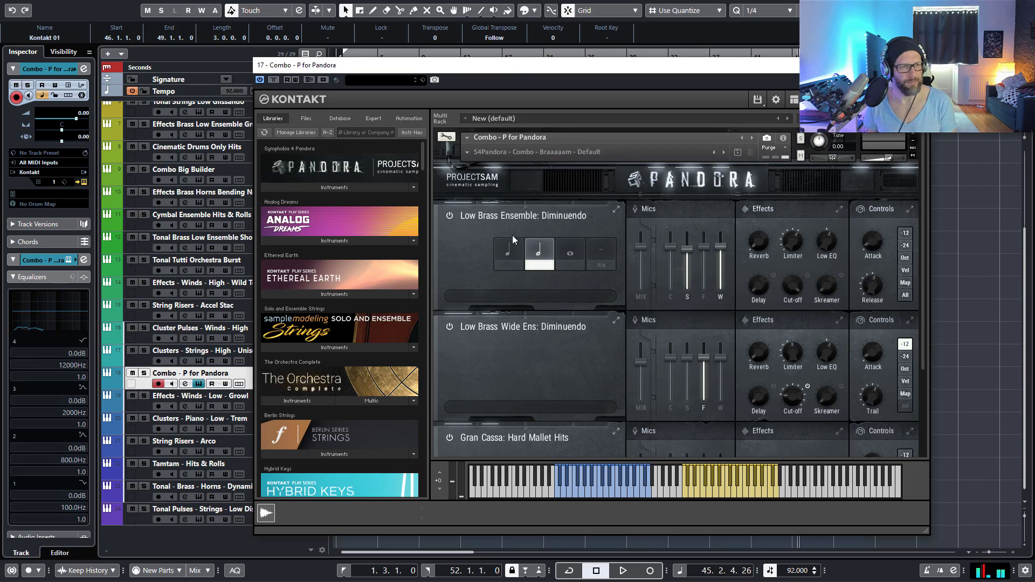
{"action": "scroll", "coordinate": [490, 341], "scroll_direction": "down", "scroll_amount": 1}
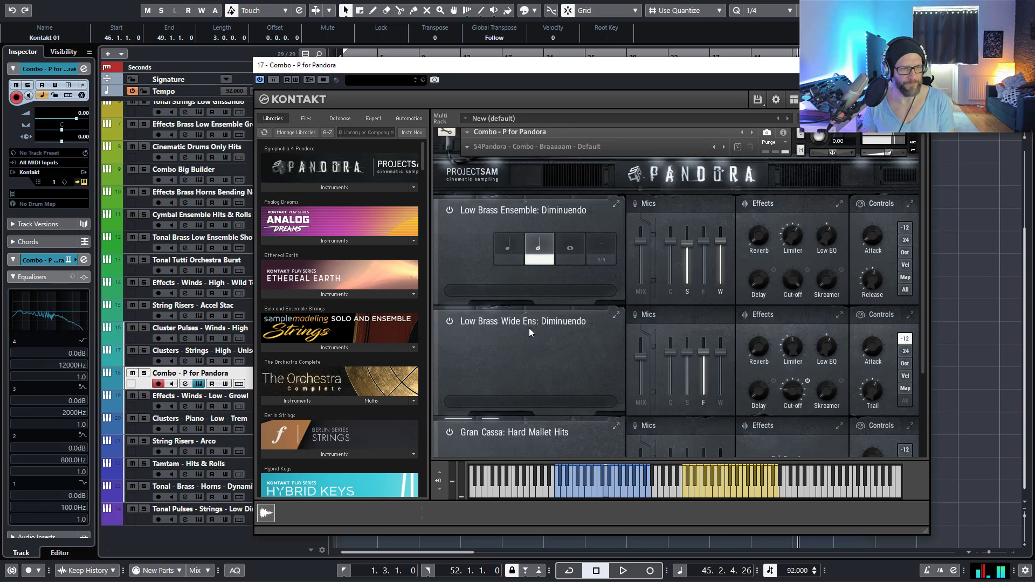
{"action": "scroll", "coordinate": [525, 329], "scroll_direction": "down", "scroll_amount": 5}
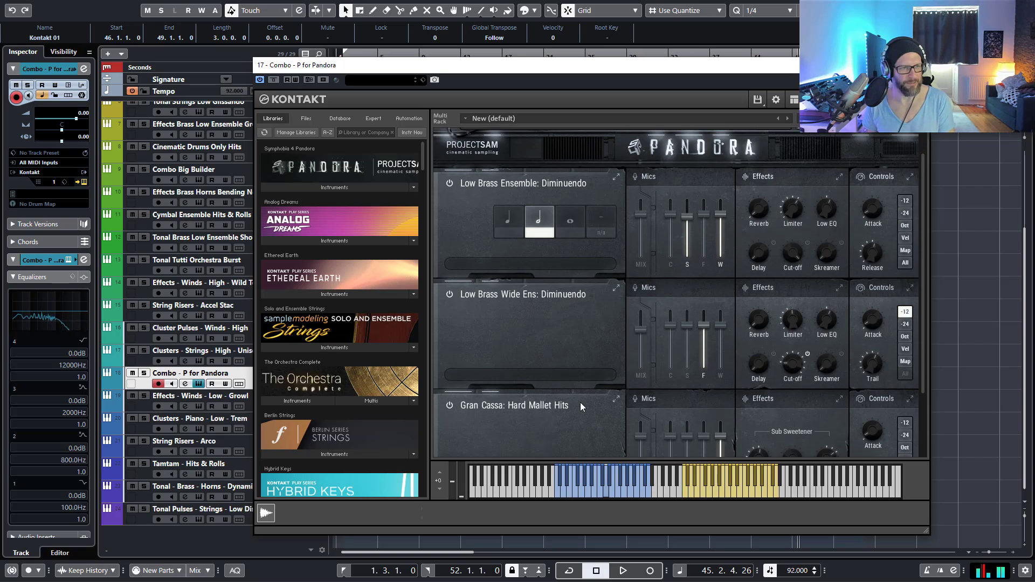
{"action": "scroll", "coordinate": [570, 410], "scroll_direction": "down", "scroll_amount": 10}
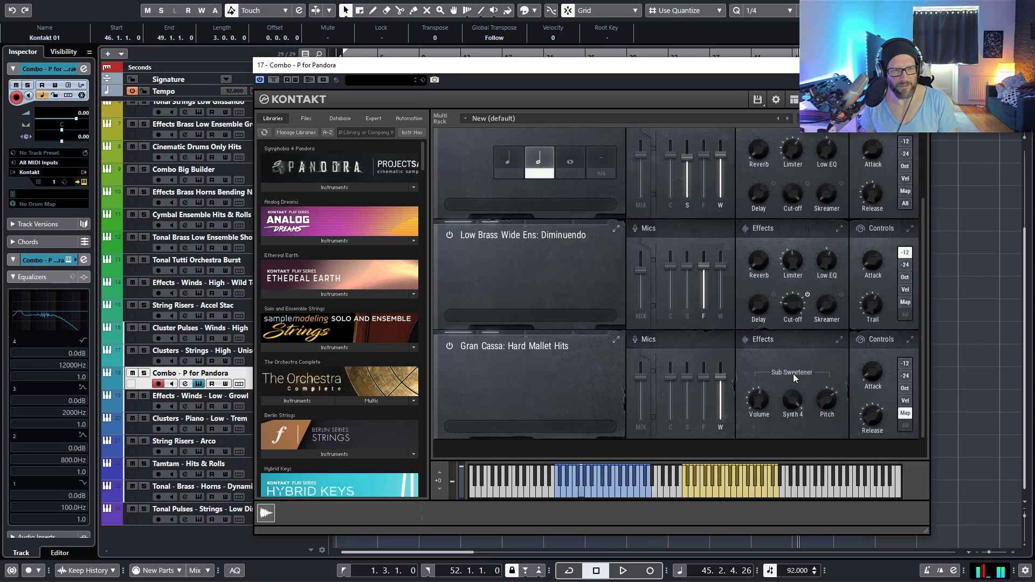
{"action": "left_click", "coordinate": [758, 400]}
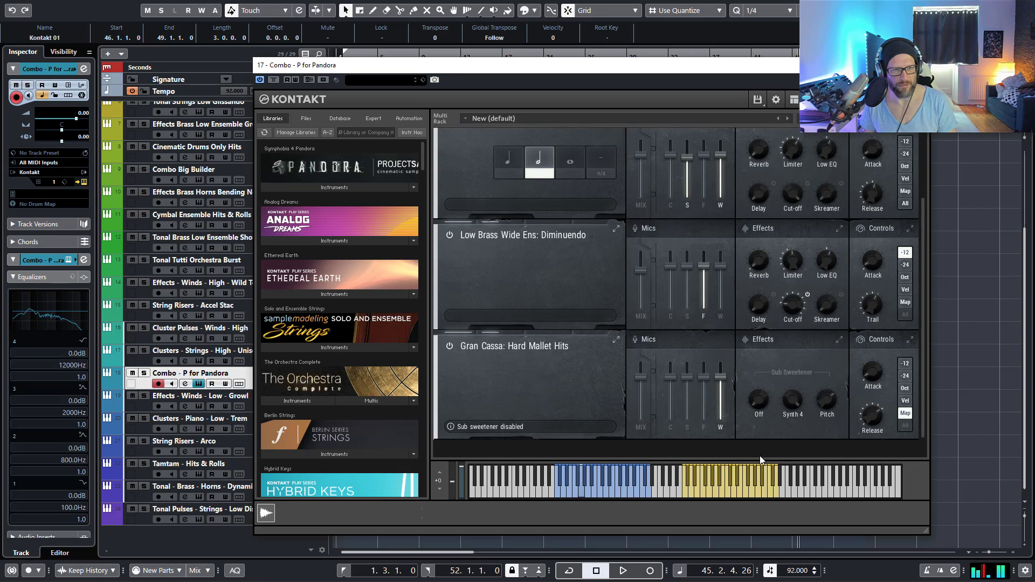
Step: Set the Gran Cassa layer's Sub Sweetener volume to 53% and close the instrument window
{"action": "left_click_drag", "start_coordinate": [758, 400], "coordinate": [761, 427]}
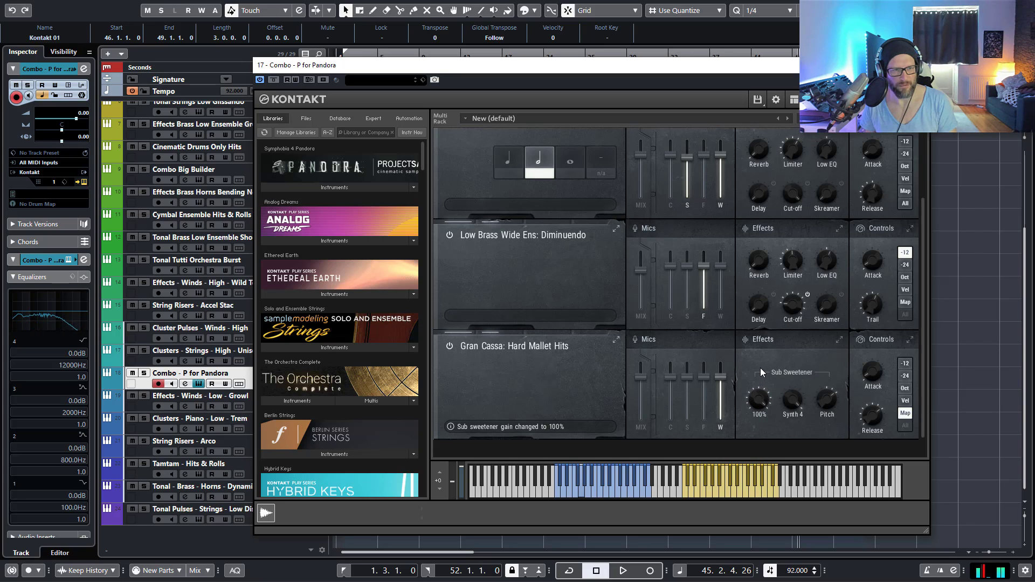
{"action": "left_click_drag", "start_coordinate": [761, 372], "coordinate": [765, 407]}
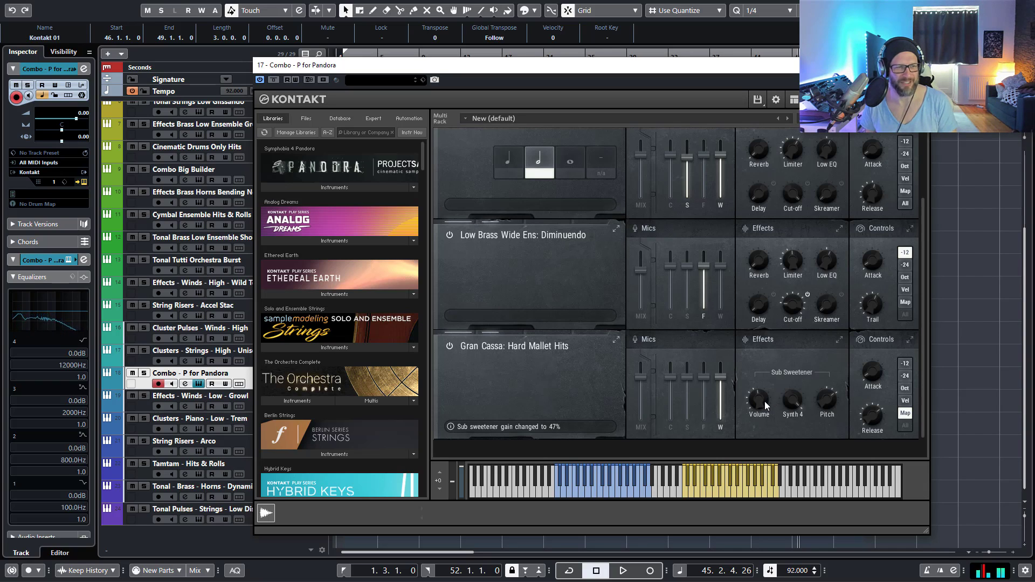
{"action": "left_click_drag", "start_coordinate": [758, 400], "coordinate": [761, 405]}
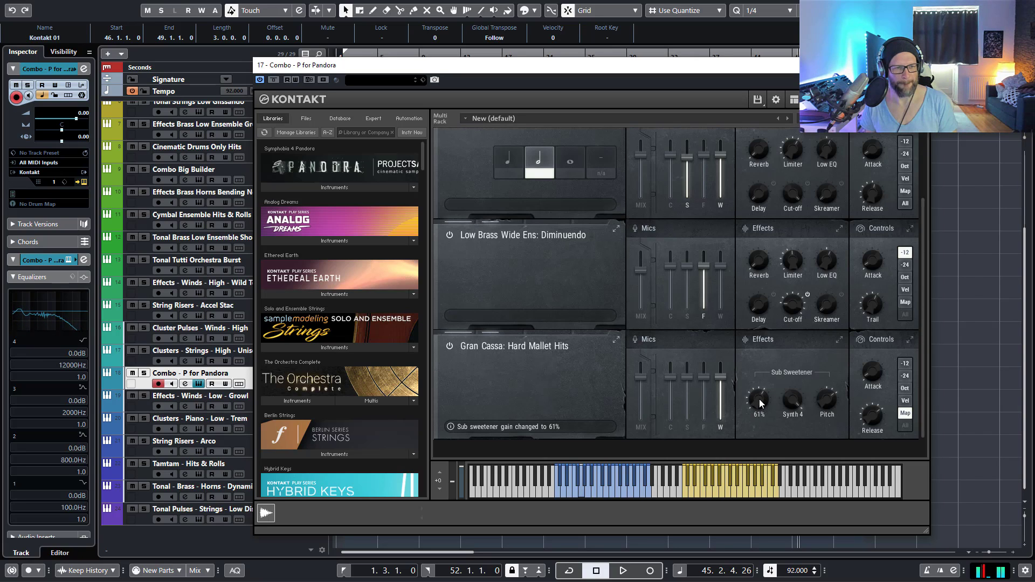
{"action": "left_click_drag", "start_coordinate": [759, 402], "coordinate": [761, 408]}
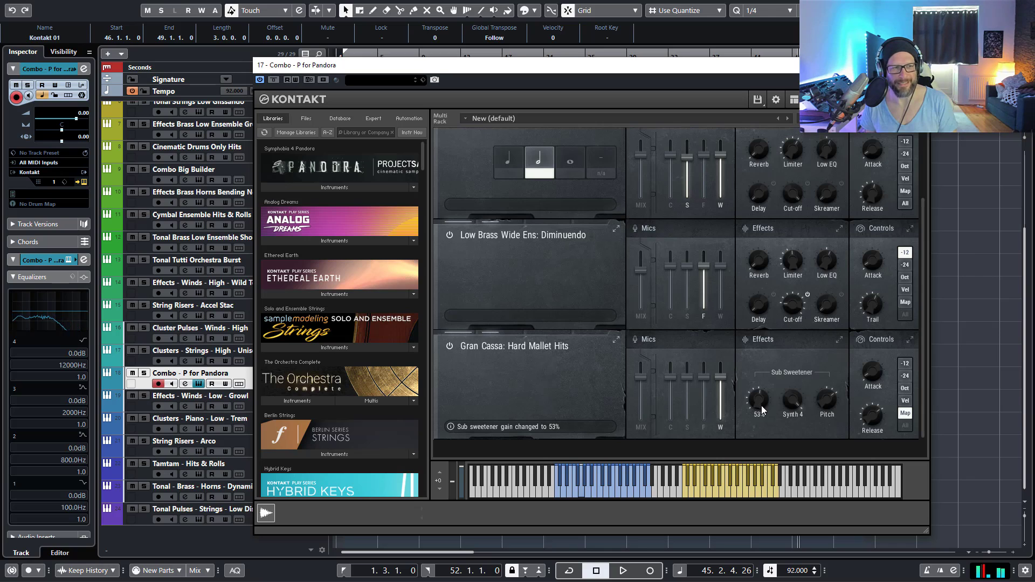
{"action": "left_click", "coordinate": [918, 66]}
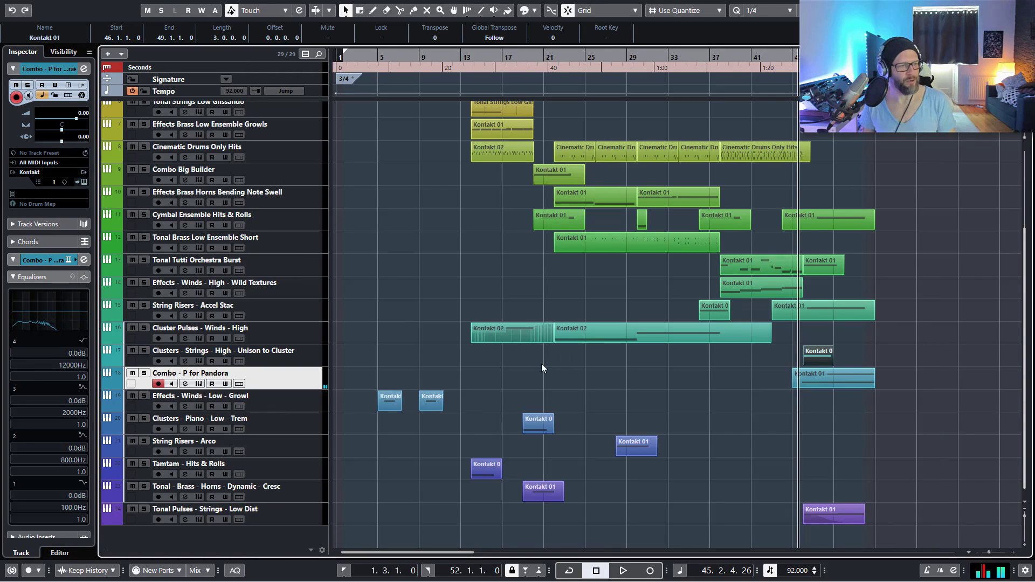
Step: Play the arrangement from the start with the Effects - Winds - Low - Growl track selected, stop, and view its Kontakt instrument
{"action": "left_click", "coordinate": [294, 409]}
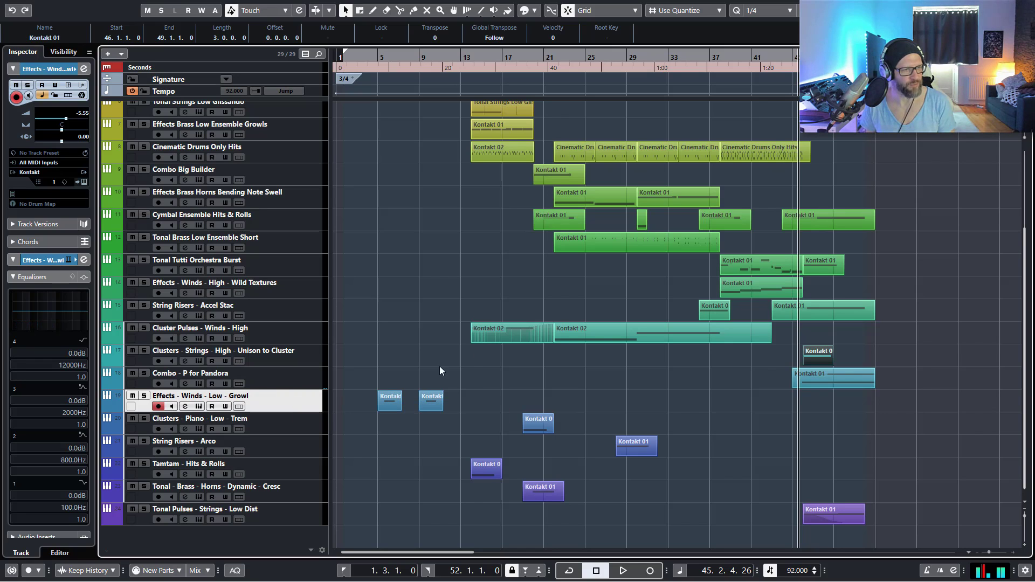
{"action": "left_click", "coordinate": [464, 342]}
{"action": "key", "text": "Home"}
{"action": "key", "text": "space"}
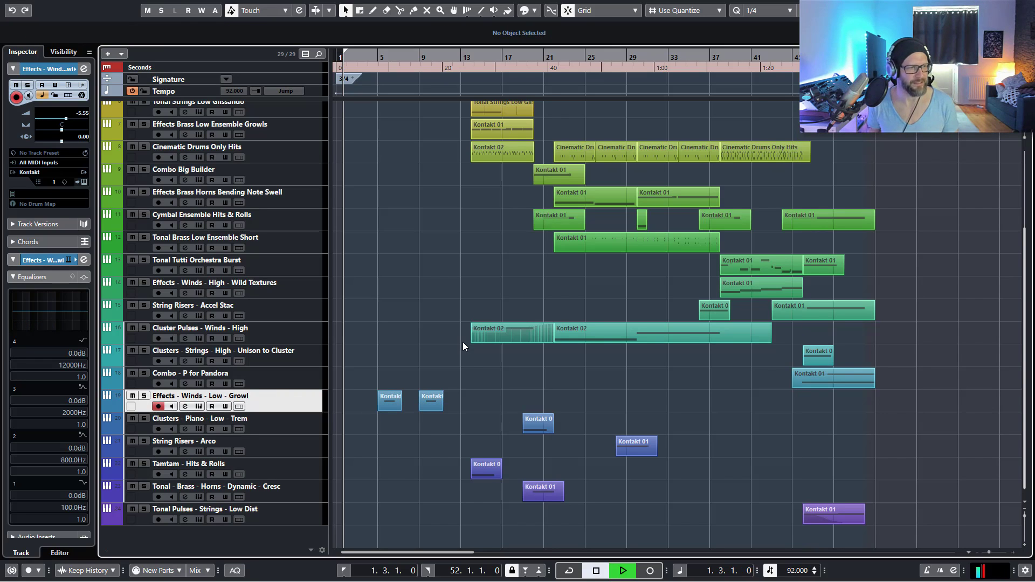
{"action": "key", "text": "h"}
{"action": "key", "text": "h"}
{"action": "key", "text": "h"}
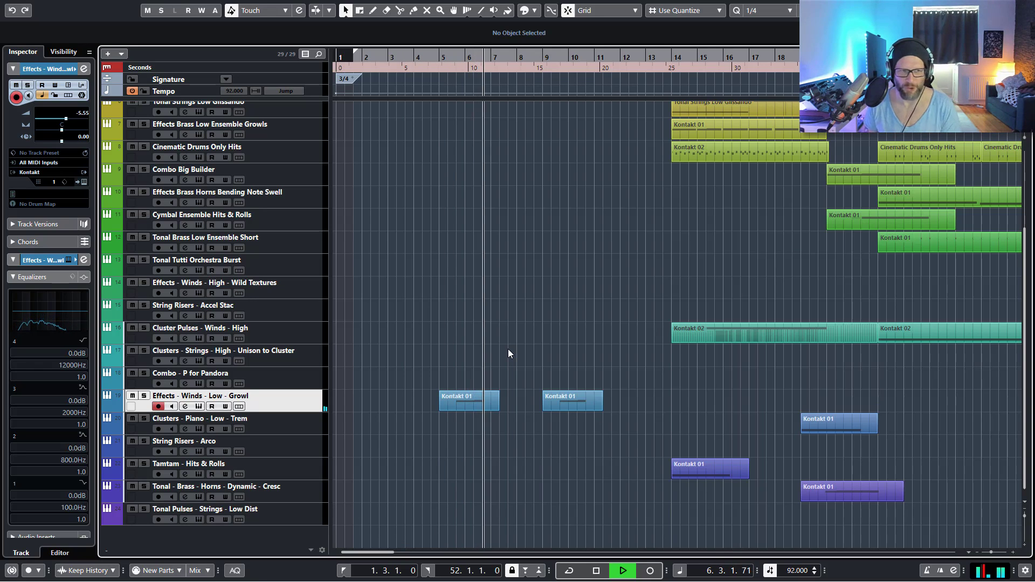
{"action": "key", "text": "space"}
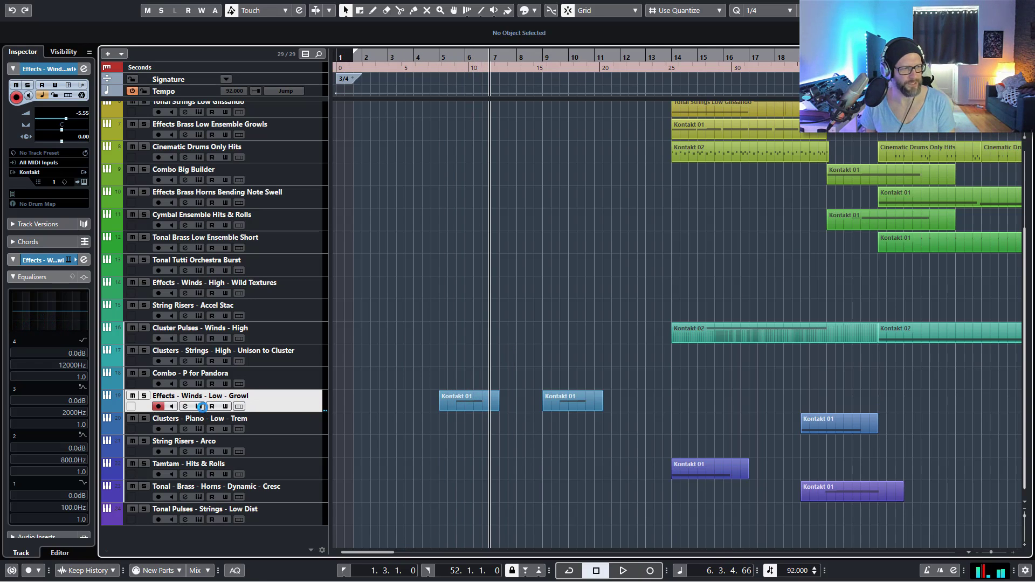
{"action": "left_click", "coordinate": [201, 407]}
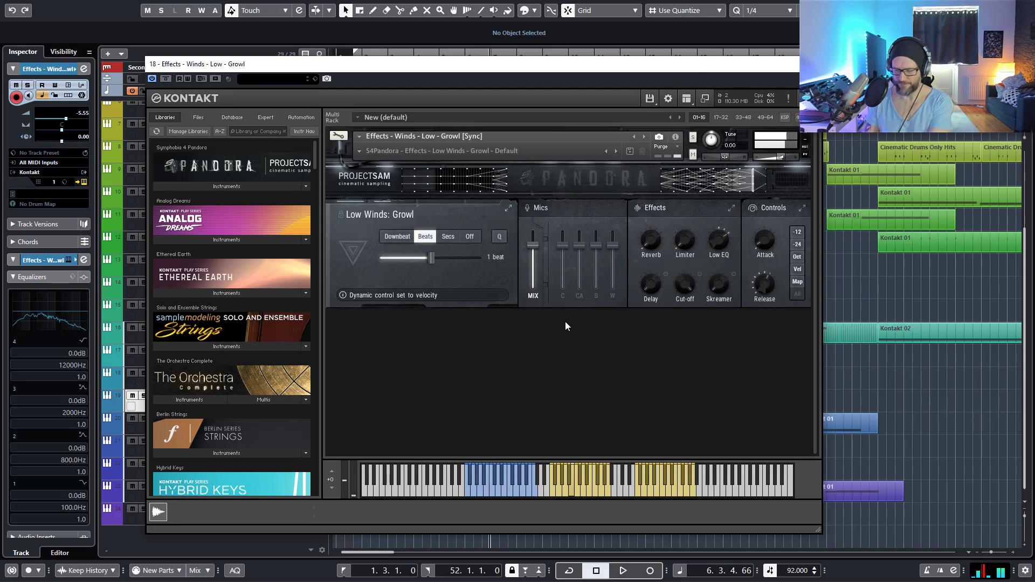
{"action": "left_click", "coordinate": [813, 64]}
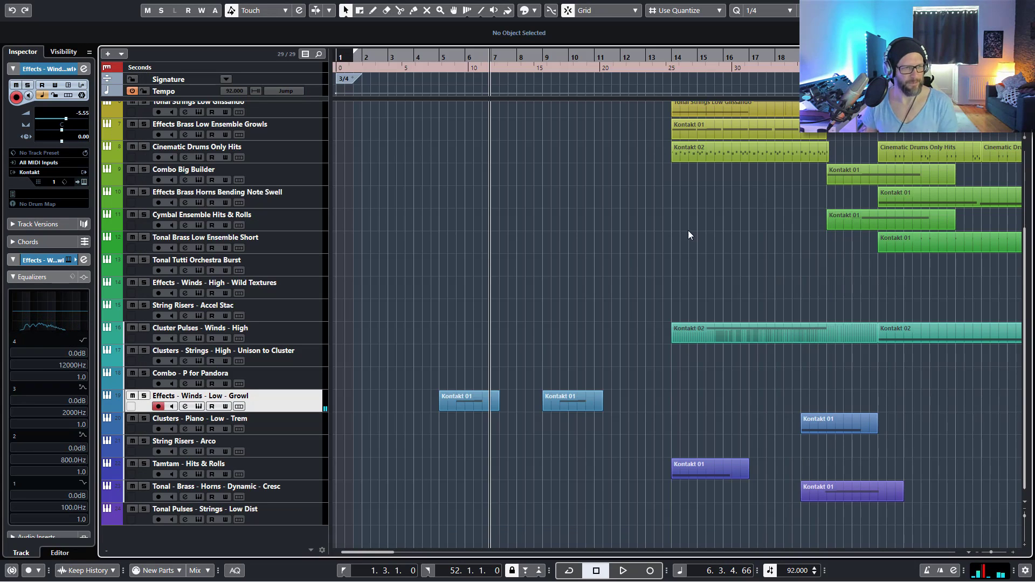
Step: Review the Clusters - Piano - Low - Trem track's Kontakt instrument, close it, and play the arrangement from bar 18 through the piano part
{"action": "key", "text": "g"}
{"action": "key", "text": "g"}
{"action": "key", "text": "g"}
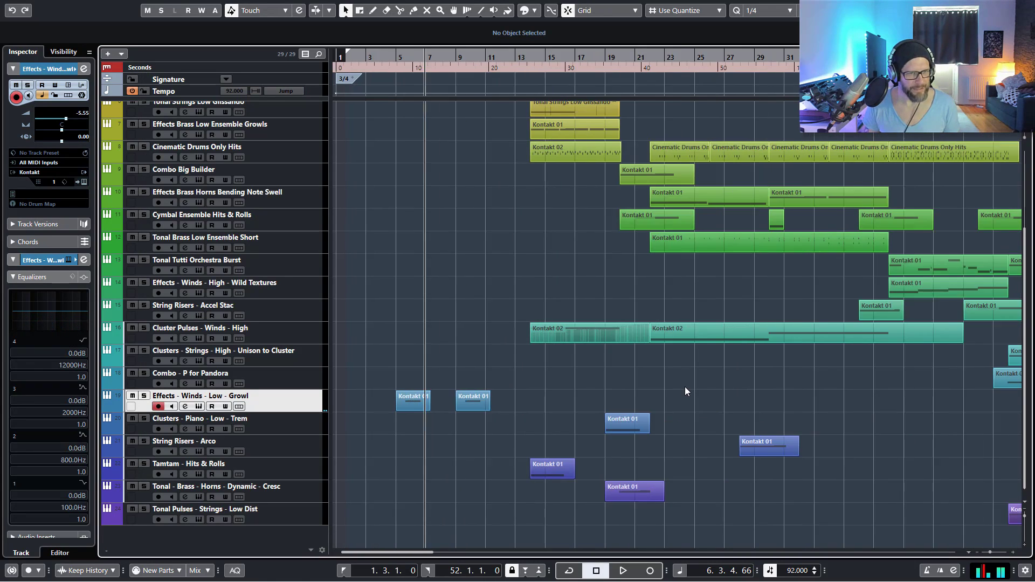
{"action": "left_click", "coordinate": [302, 431]}
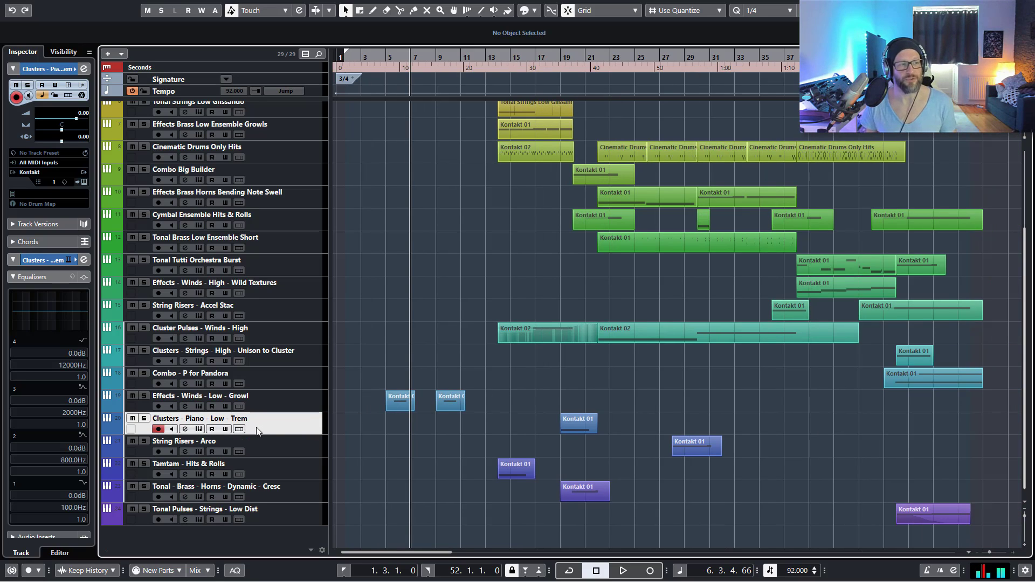
{"action": "left_click", "coordinate": [199, 429]}
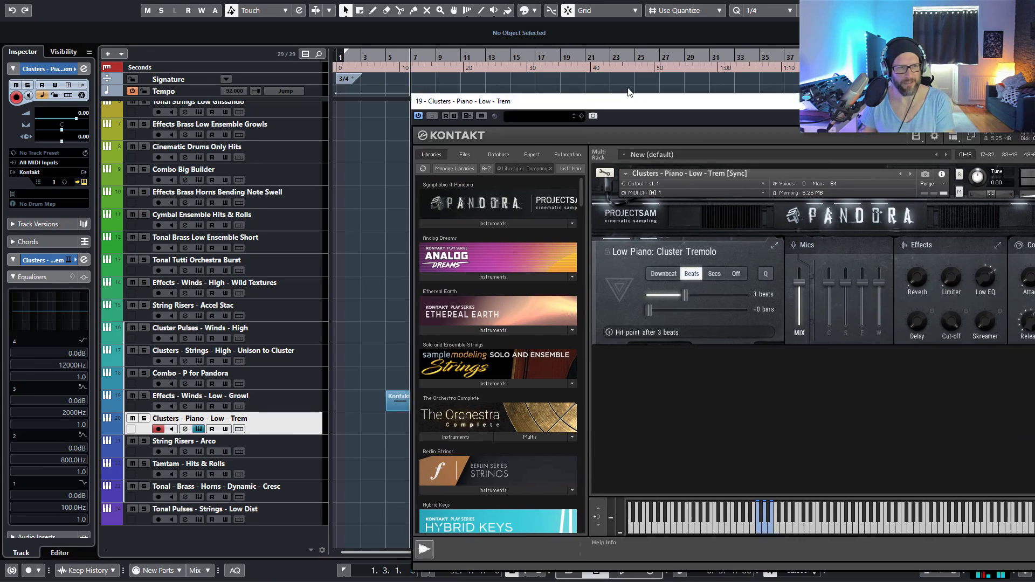
{"action": "left_click_drag", "start_coordinate": [627, 107], "coordinate": [497, 48]}
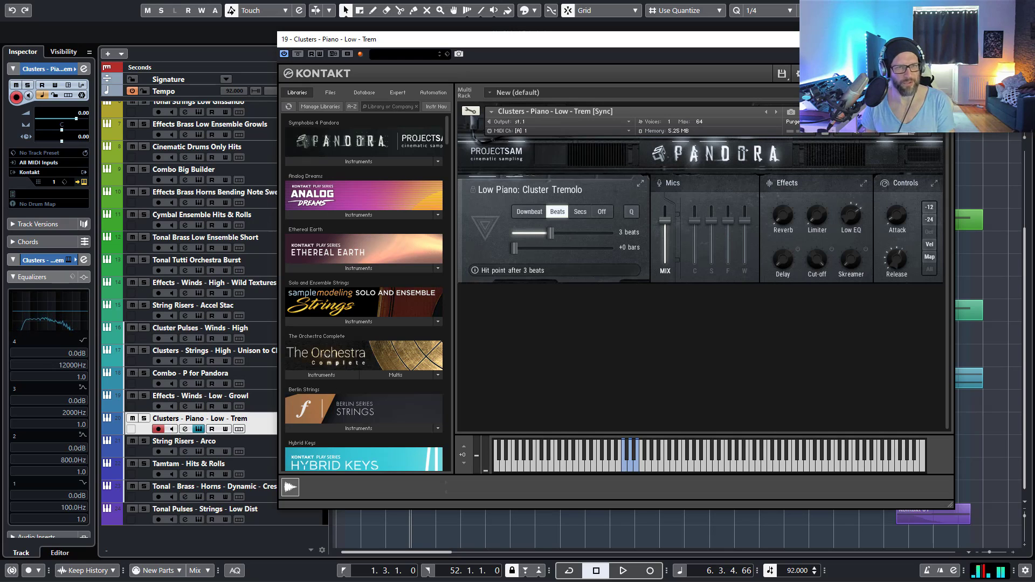
{"action": "left_click", "coordinate": [945, 39]}
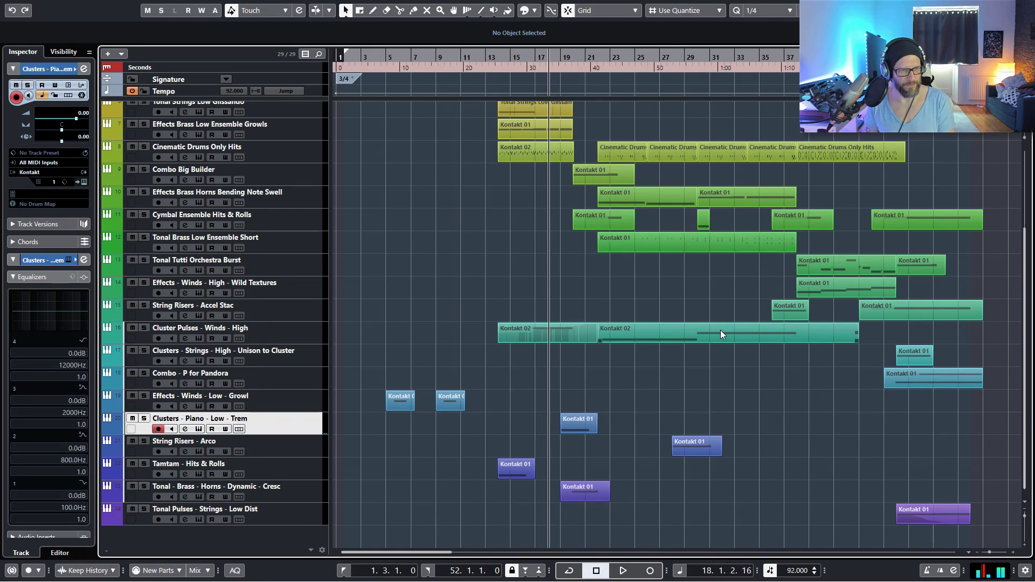
{"action": "key", "text": "space"}
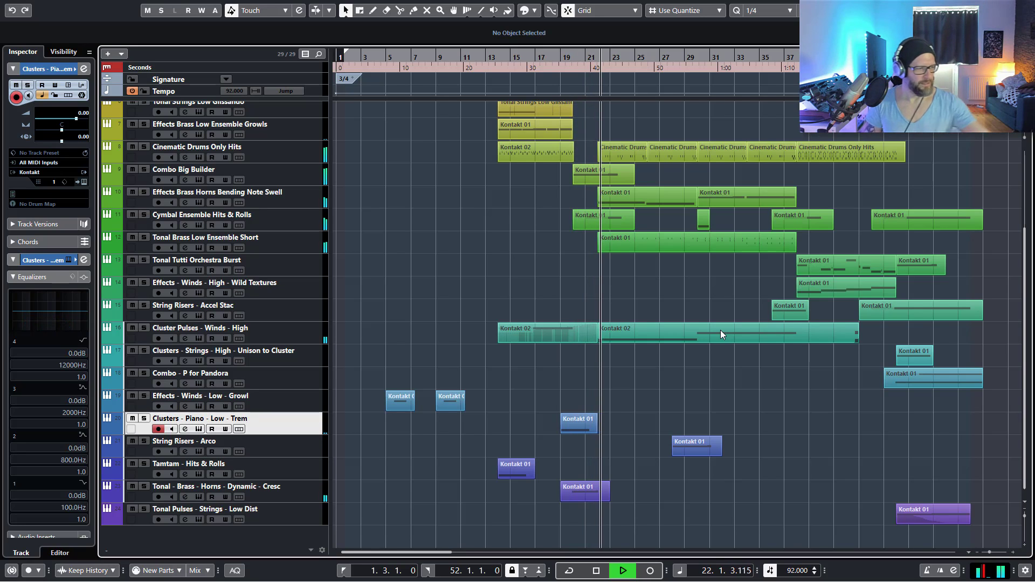
{"action": "key", "text": "space"}
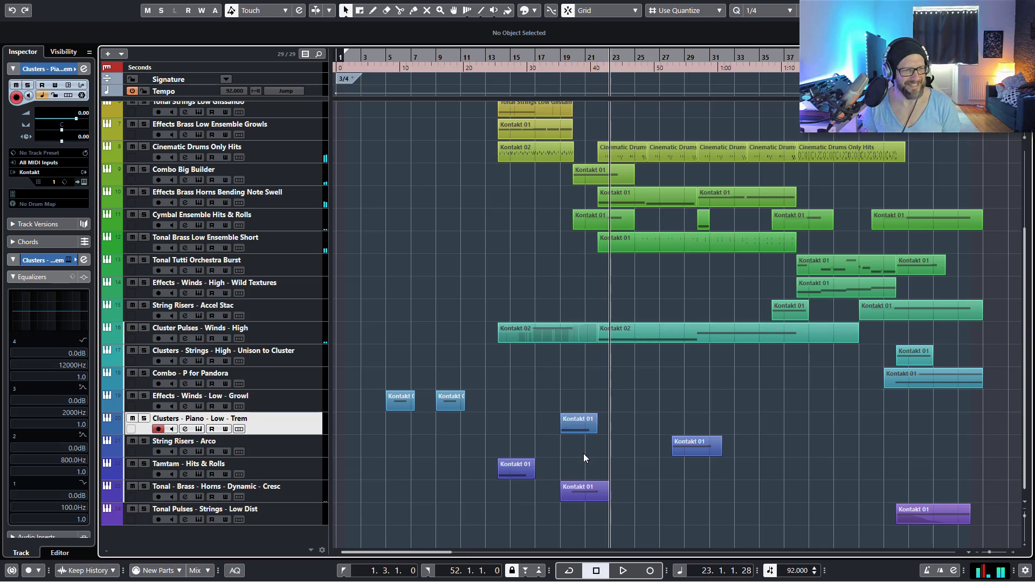
Step: Open the String Risers - Arco track's Kontakt instrument, audition the C6 and E6 risers, and close it
{"action": "left_click", "coordinate": [307, 452]}
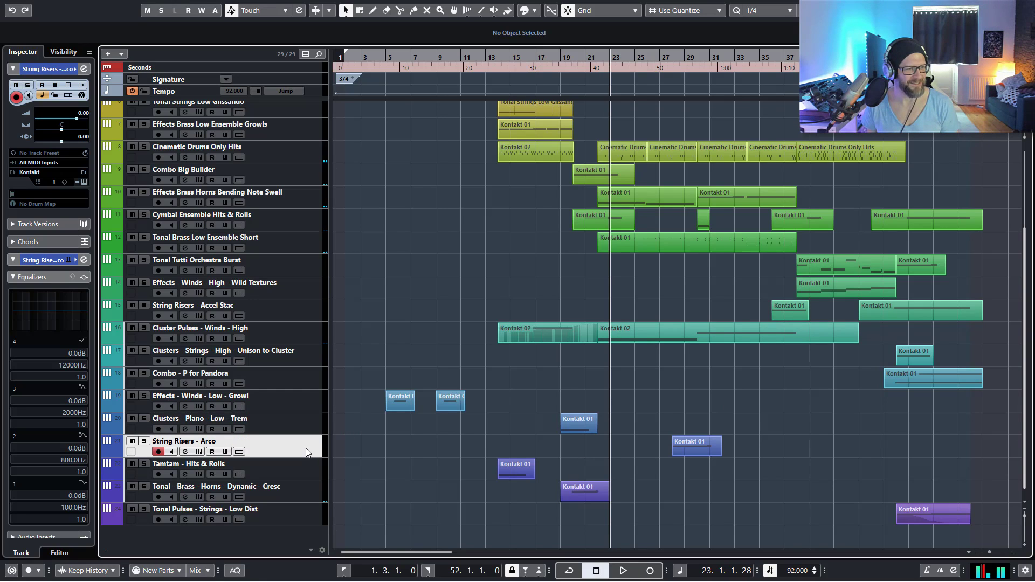
{"action": "left_click", "coordinate": [198, 451]}
{"action": "left_click_drag", "start_coordinate": [874, 229], "coordinate": [558, 149]}
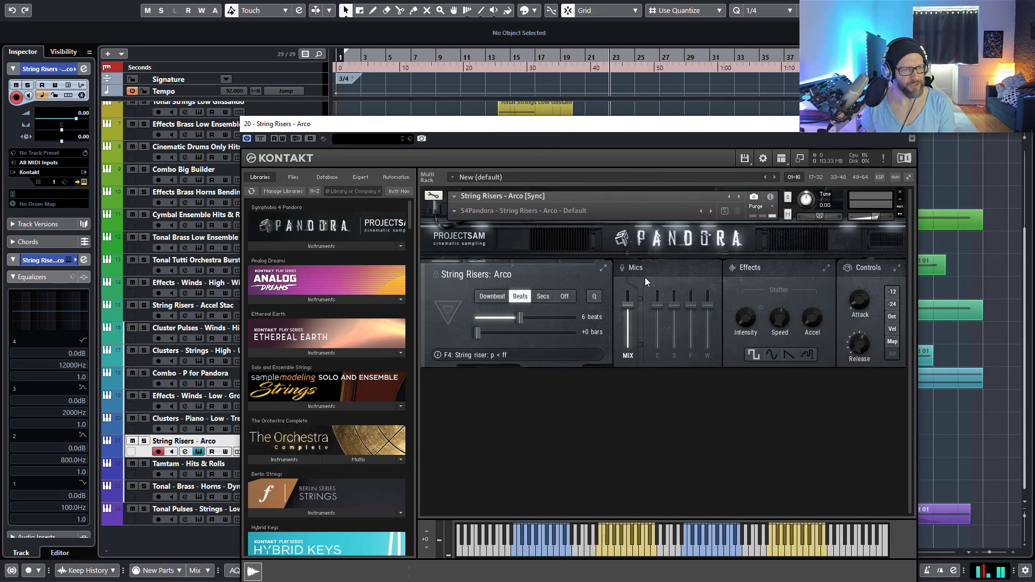
{"action": "left_click_drag", "start_coordinate": [637, 125], "coordinate": [639, 124]}
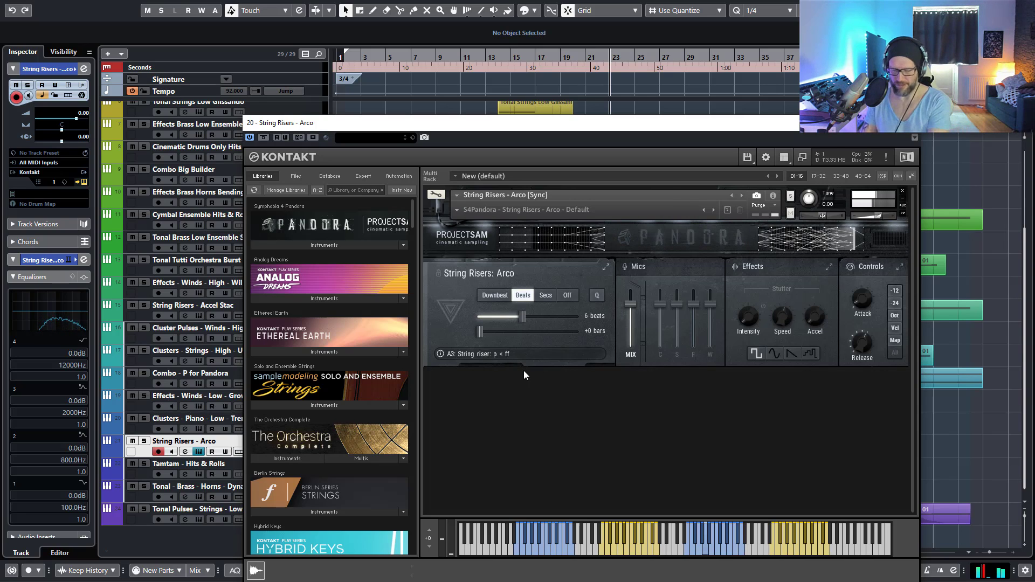
{"action": "left_click", "coordinate": [800, 550]}
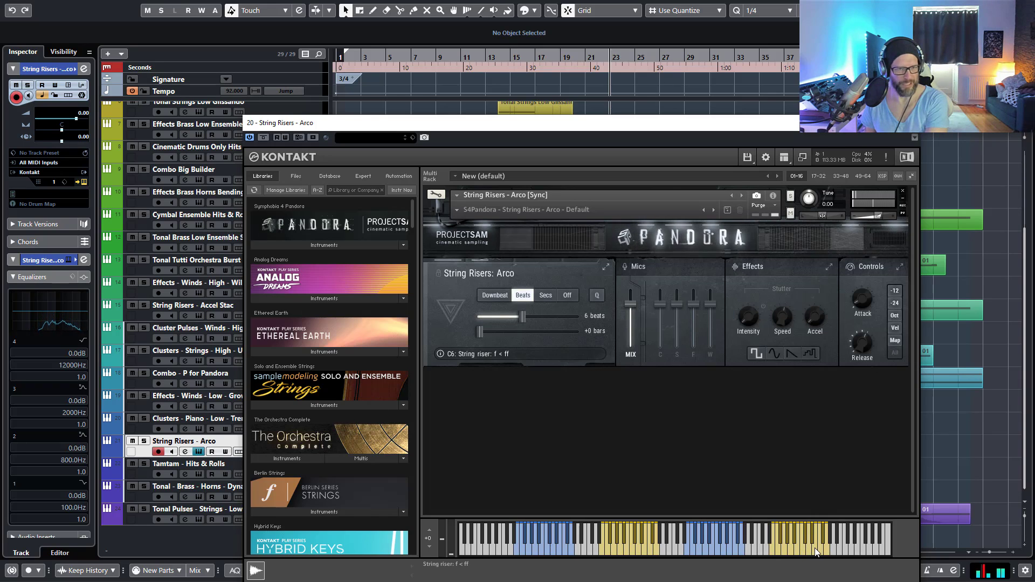
{"action": "left_click", "coordinate": [816, 551]}
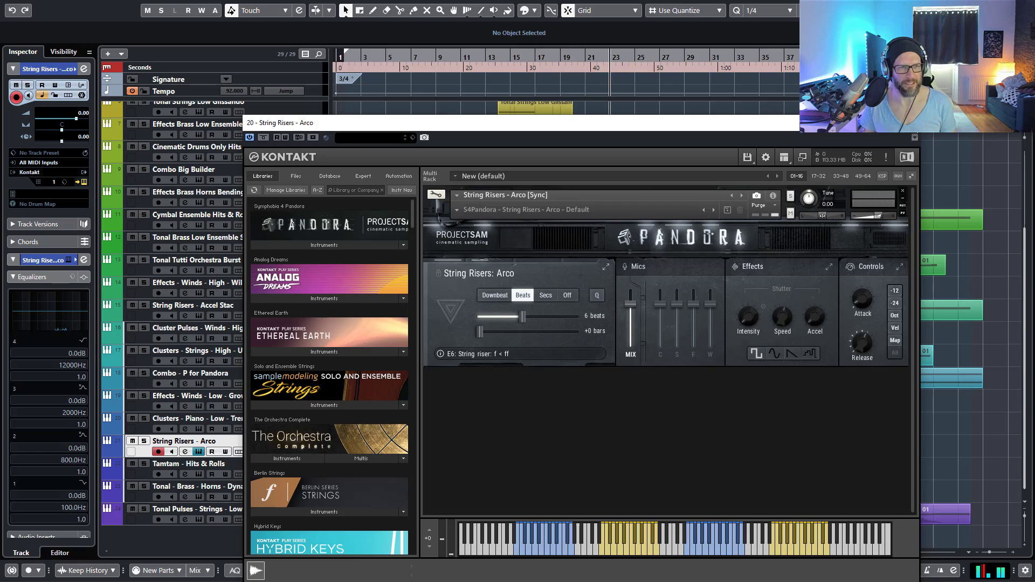
{"action": "left_click", "coordinate": [909, 123]}
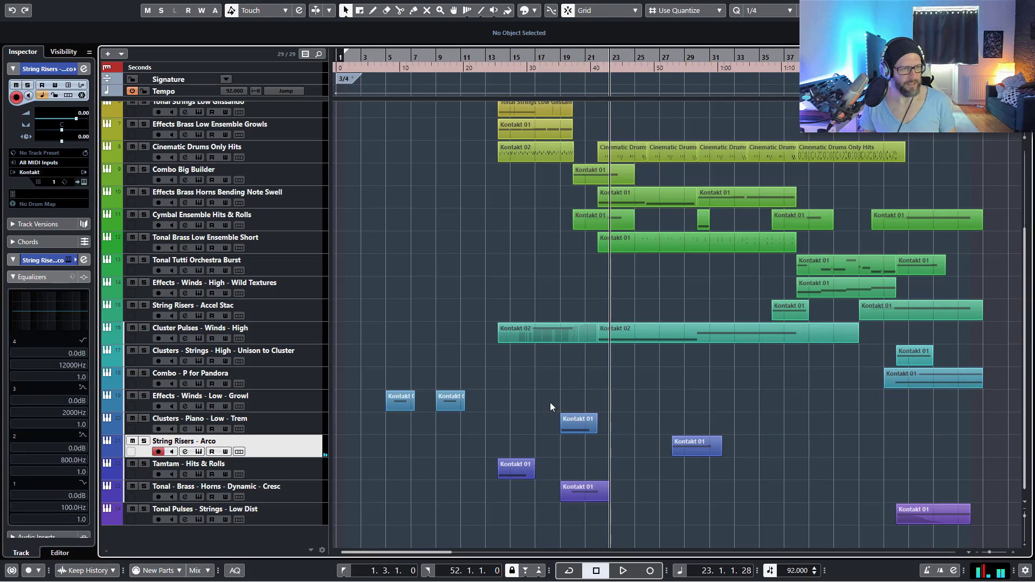
Step: Examine the Kontakt instrument of the Tamtam - Hits & Rolls track and close its window
{"action": "left_click", "coordinate": [300, 470]}
{"action": "left_click", "coordinate": [313, 456]}
{"action": "left_click", "coordinate": [299, 468]}
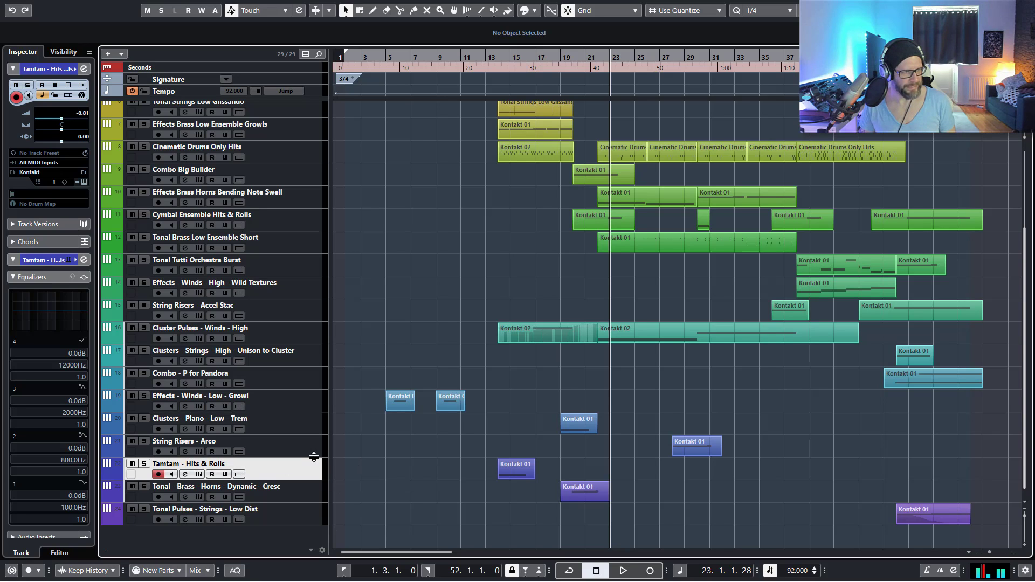
{"action": "left_click", "coordinate": [199, 476]}
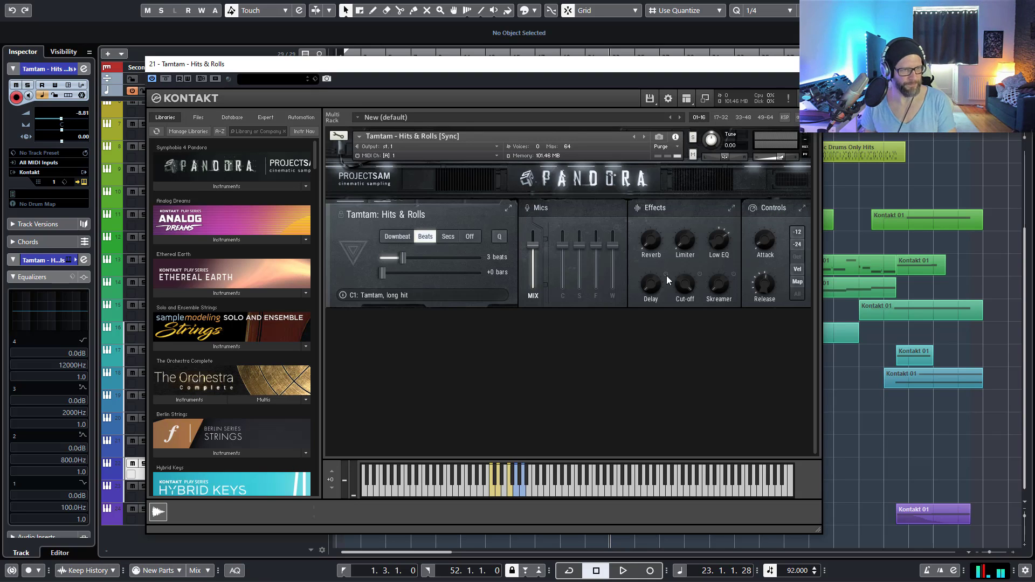
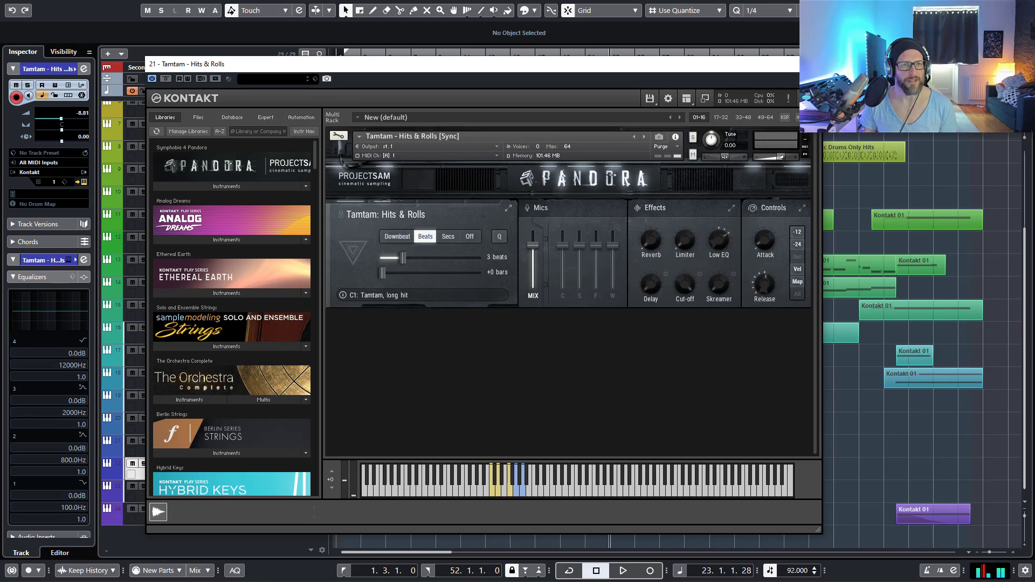
{"action": "key", "text": "Escape"}
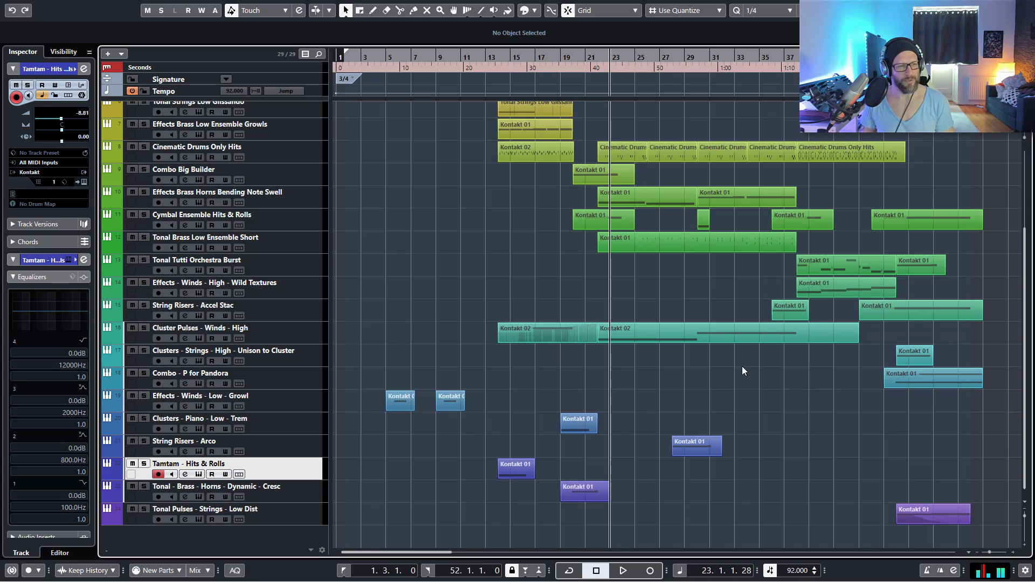
Step: Inspect the note of the Tamtam - Hits & Rolls part at bar 14 in the Key Editor and close the editor
{"action": "double_click", "coordinate": [509, 474]}
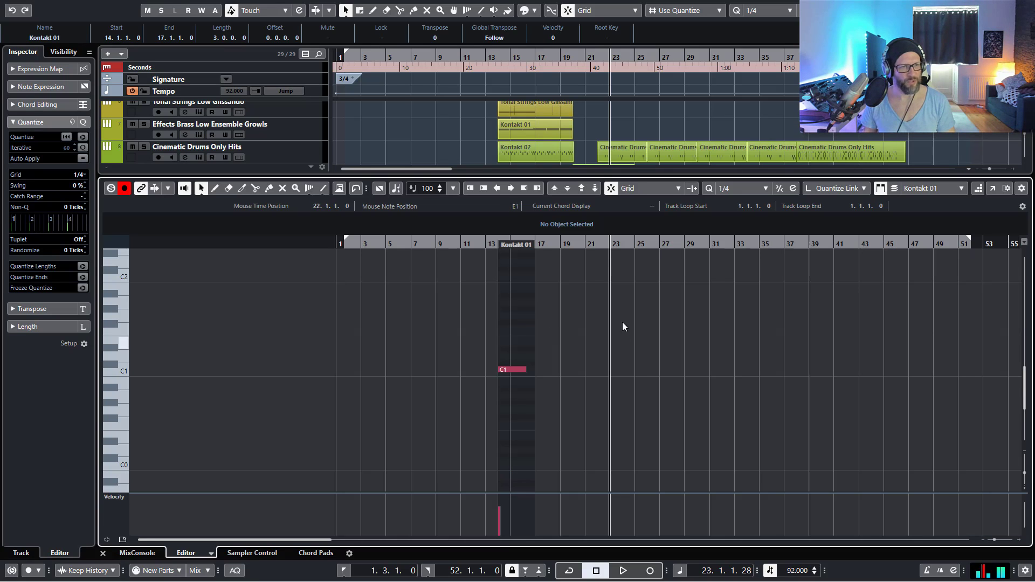
{"action": "key", "text": "h"}
{"action": "key", "text": "h"}
{"action": "key", "text": "h"}
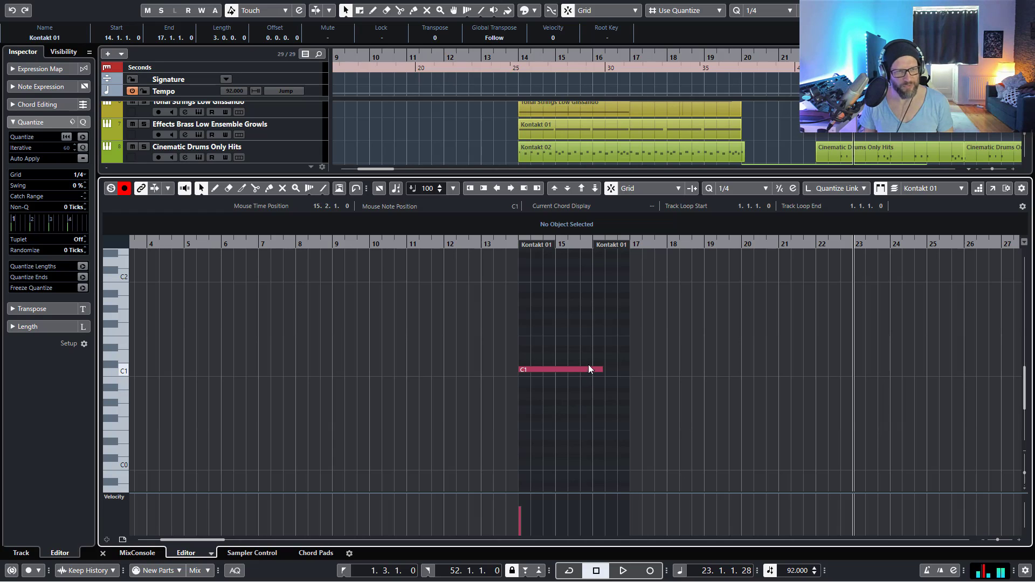
{"action": "key", "text": "ctrl+e"}
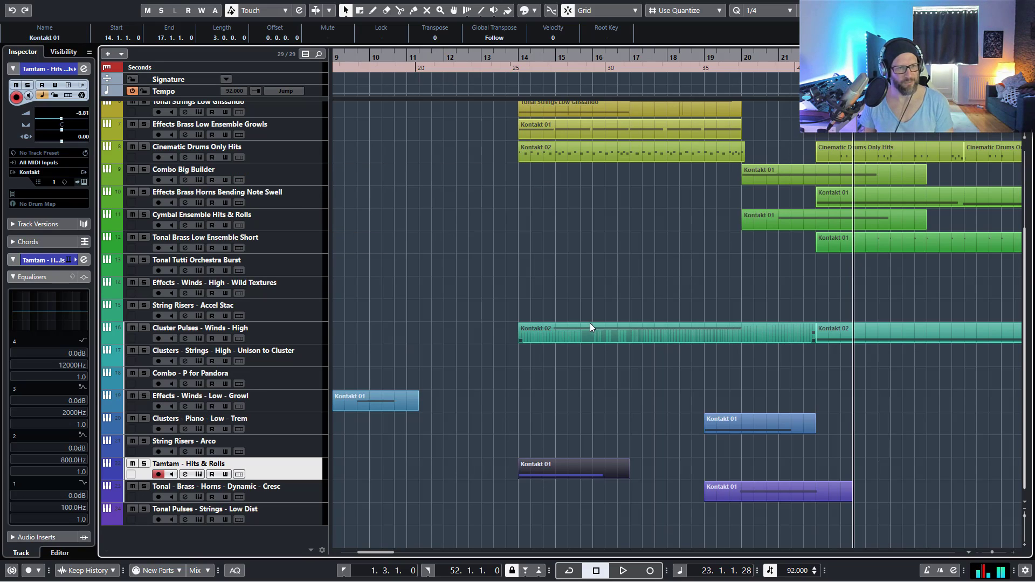
{"action": "left_click", "coordinate": [608, 387]}
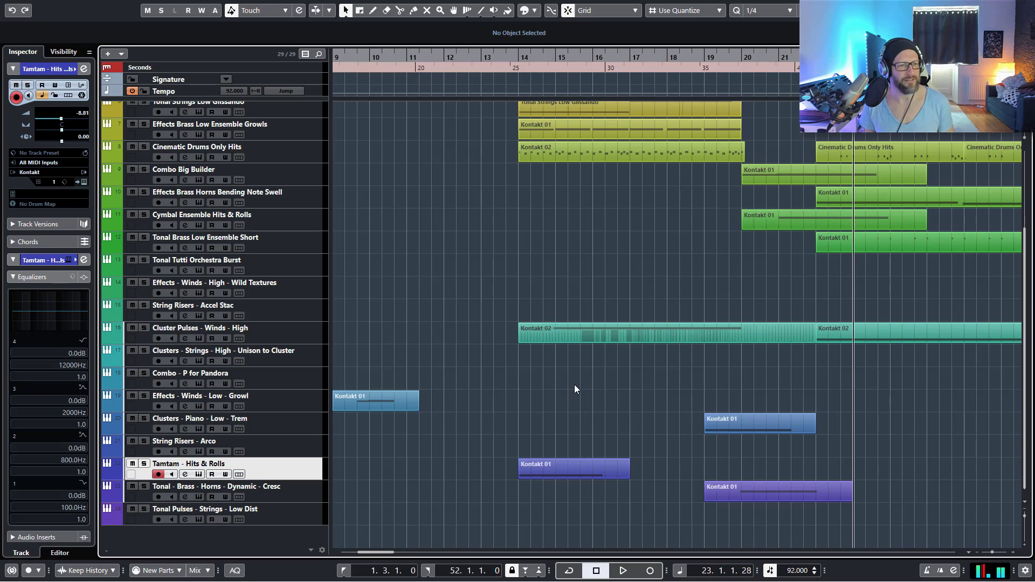
{"action": "key", "text": "g"}
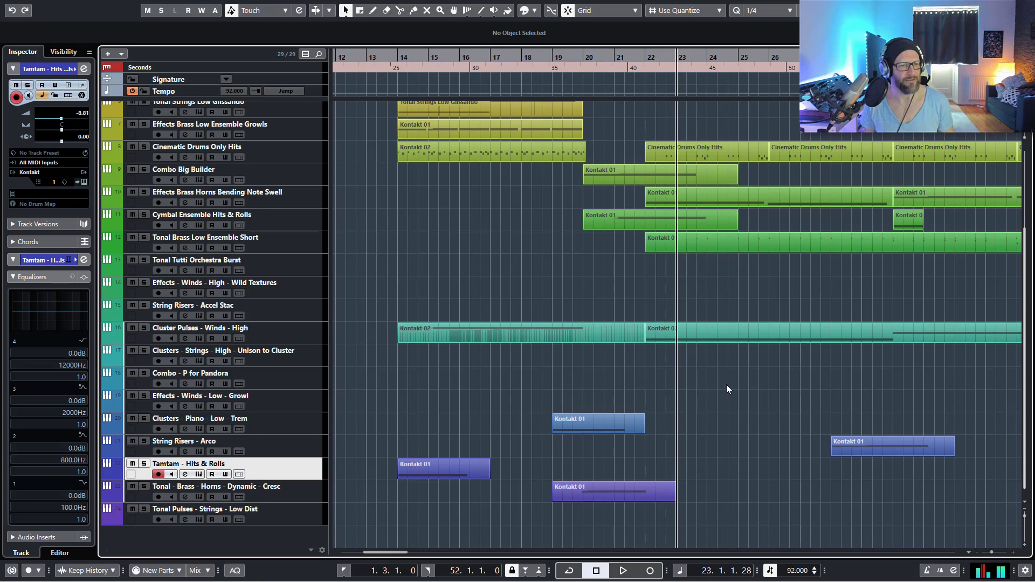
{"action": "key", "text": "g"}
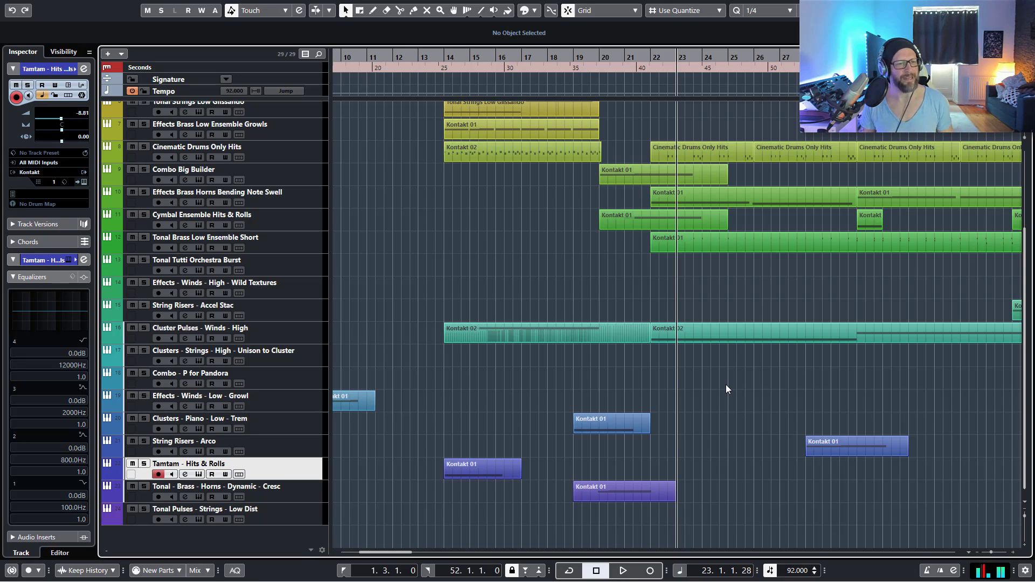
{"action": "key", "text": "g"}
{"action": "key", "text": "g"}
{"action": "key", "text": "g"}
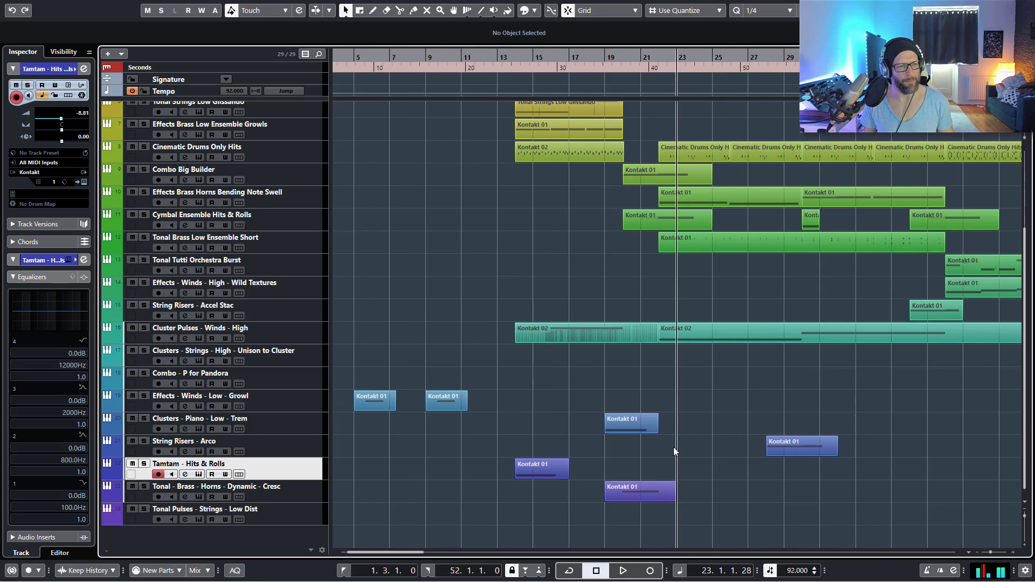
Step: Open the Kontakt instrument of the Tonal - Brass - Horns - Dynamic - Cresc track to examine its effects
{"action": "key", "text": "g"}
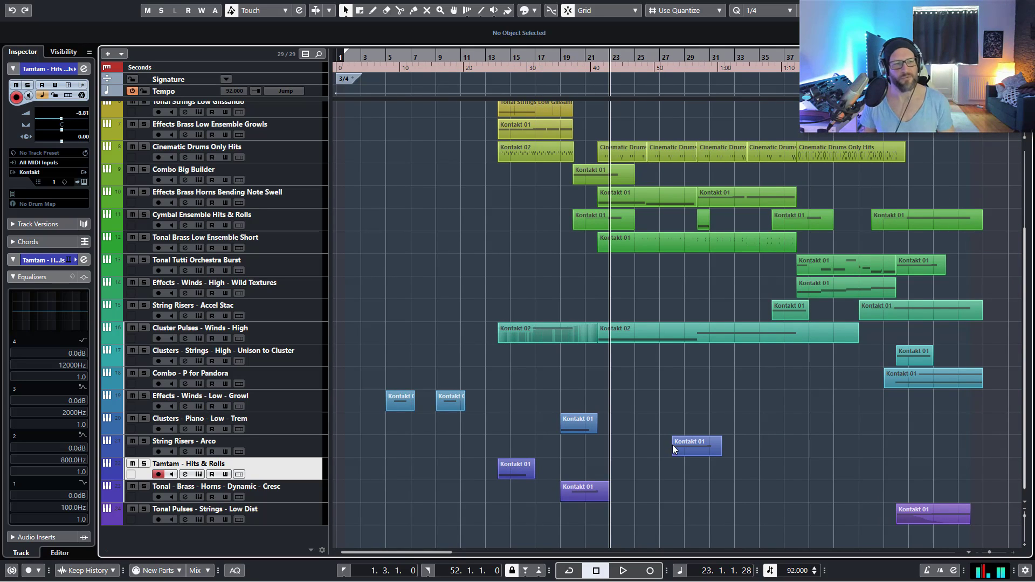
{"action": "right_click", "coordinate": [311, 497]}
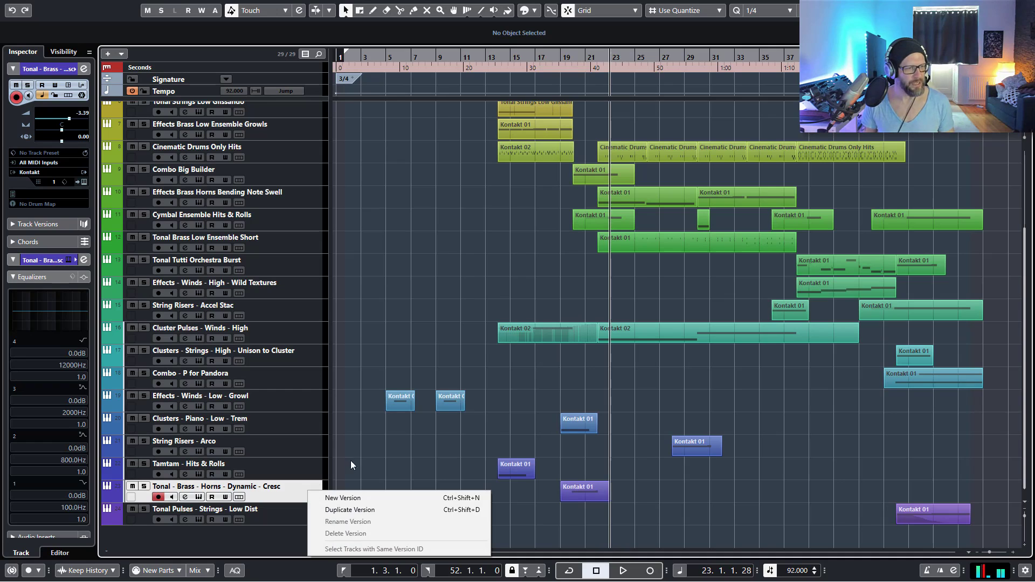
{"action": "left_click", "coordinate": [374, 462]}
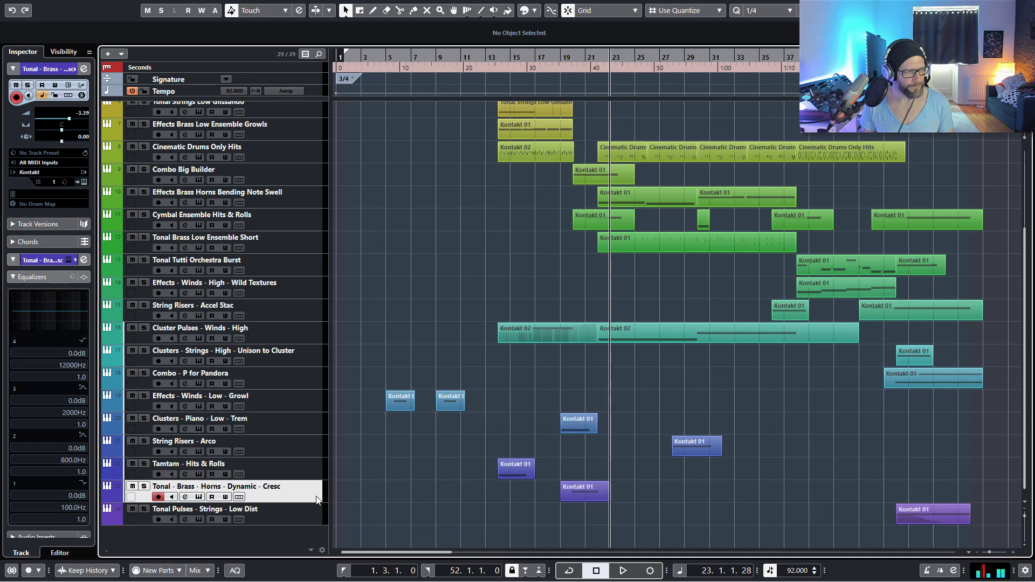
{"action": "key", "text": "h"}
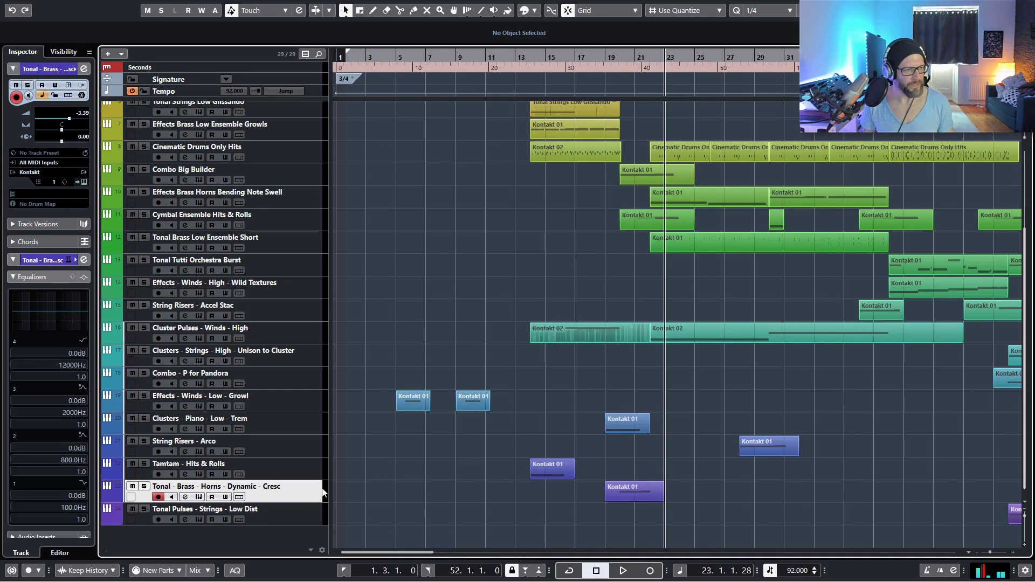
{"action": "left_click", "coordinate": [199, 497]}
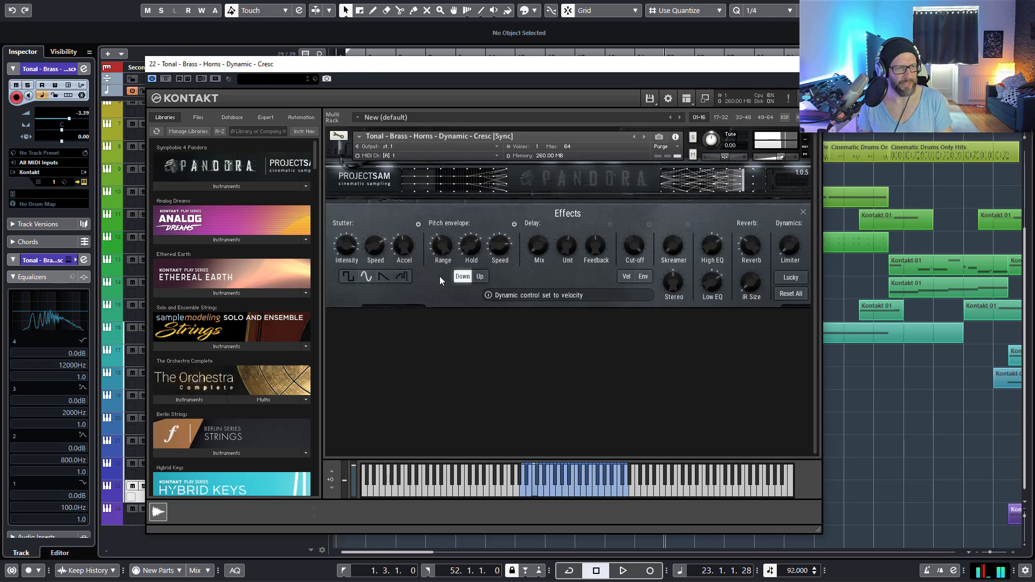
Step: Bypass the stutter effect to isolate the horns' pitch envelope, and try different pitch Range amounts
{"action": "mouse_move", "coordinate": [475, 248]}
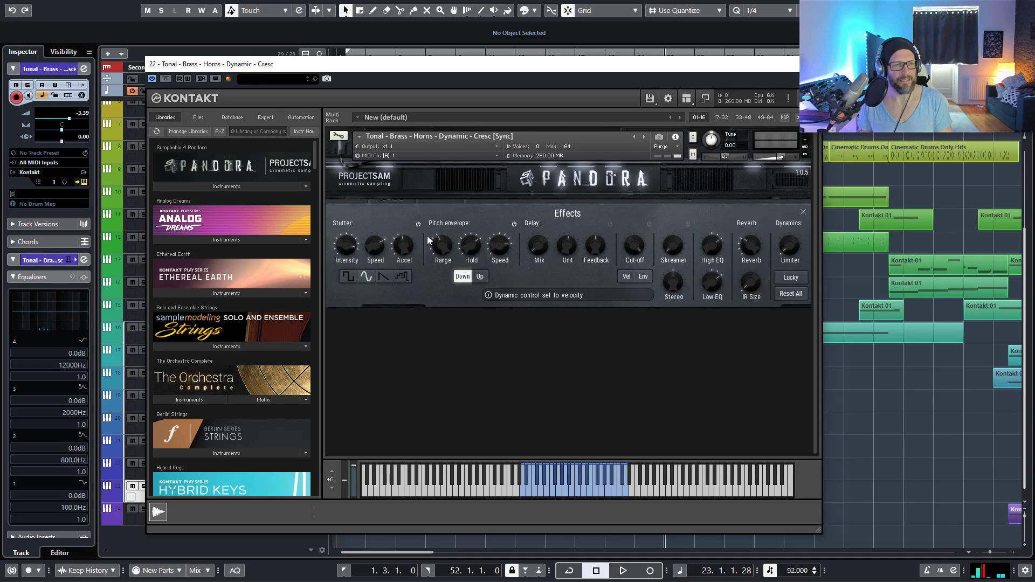
{"action": "left_click", "coordinate": [514, 224]}
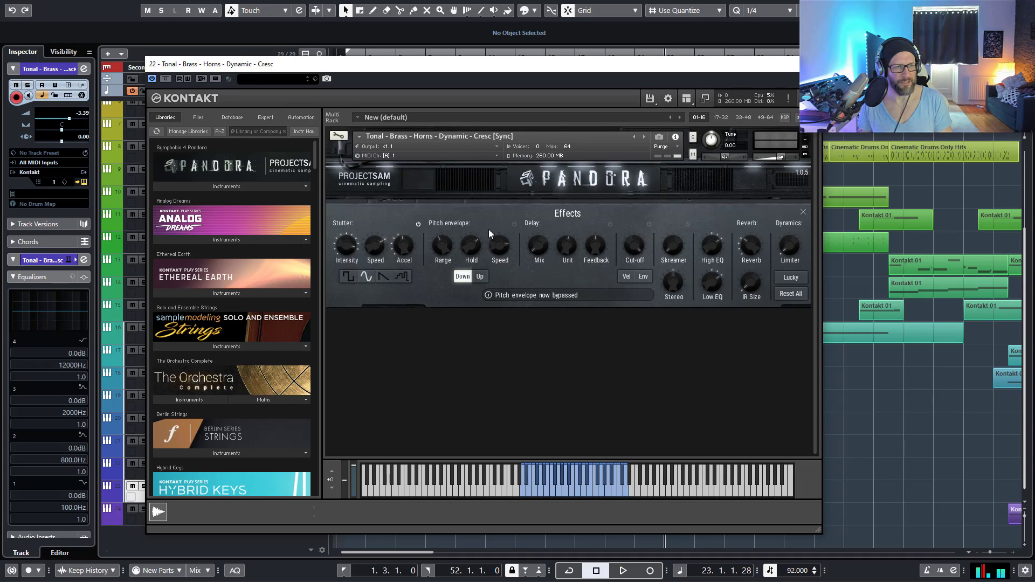
{"action": "left_click", "coordinate": [418, 224]}
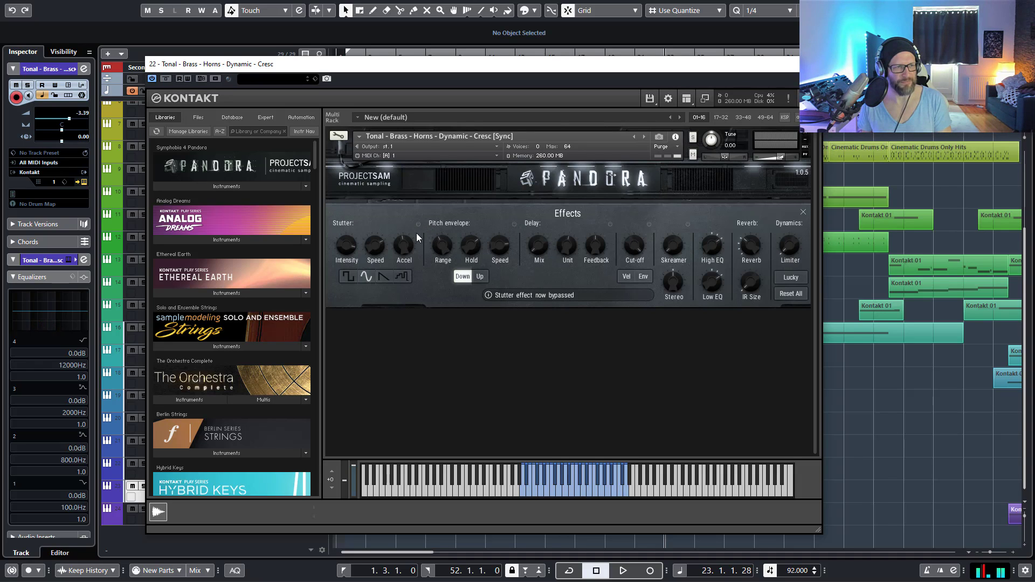
{"action": "left_click", "coordinate": [514, 224]}
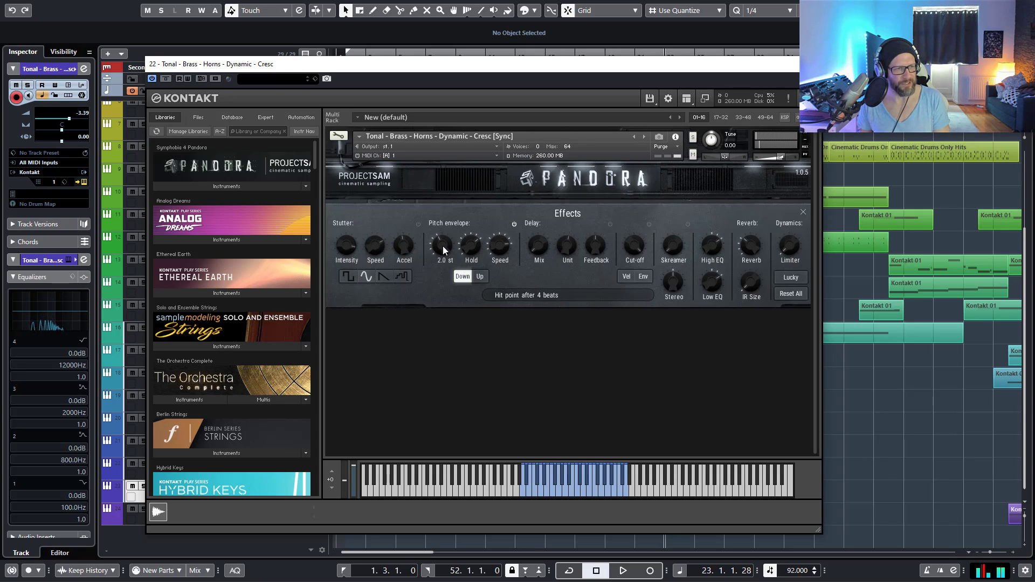
{"action": "left_click_drag", "start_coordinate": [442, 245], "coordinate": [449, 256]}
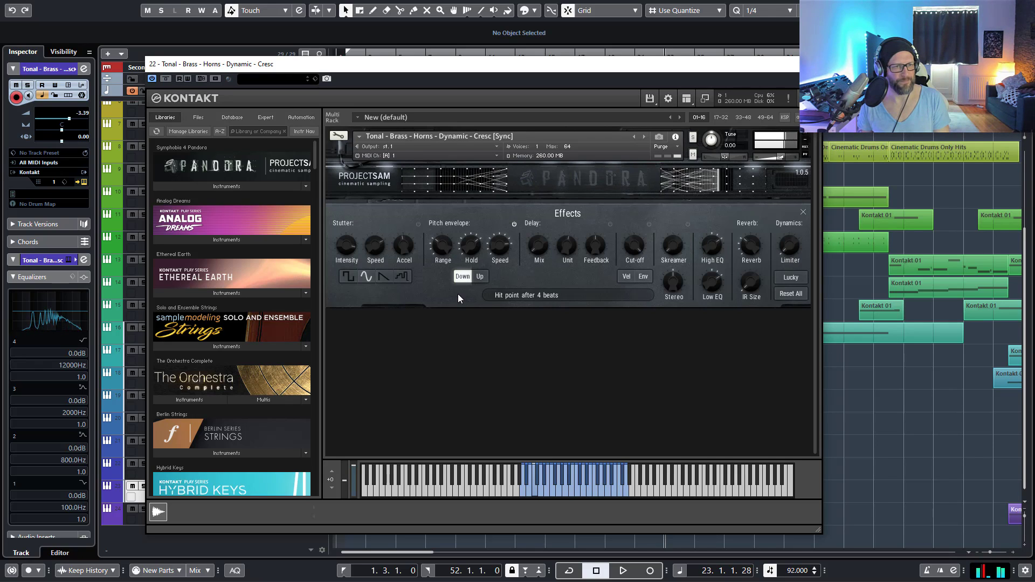
{"action": "mouse_move", "coordinate": [441, 246]}
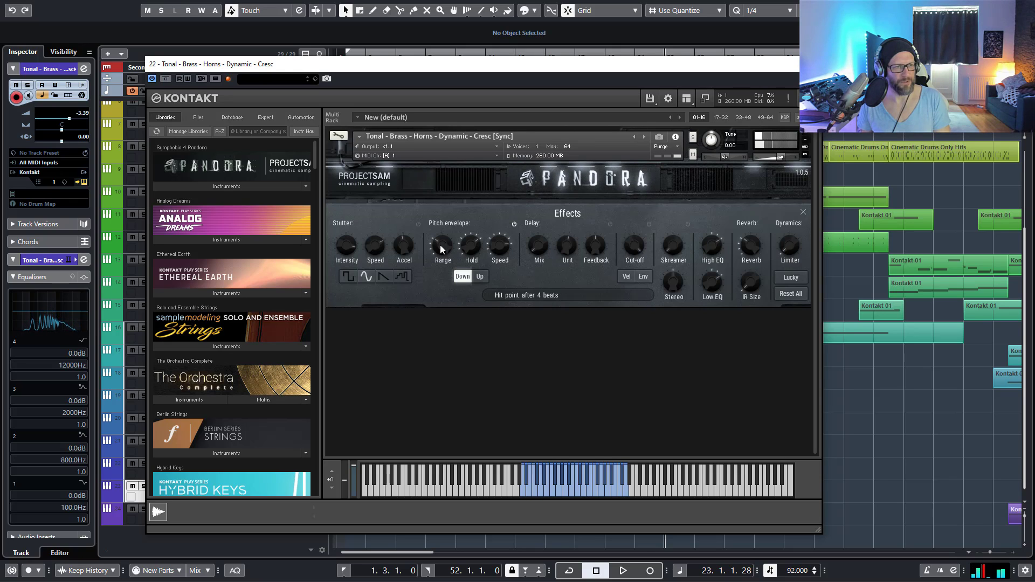
{"action": "left_click_drag", "start_coordinate": [441, 245], "coordinate": [442, 231]}
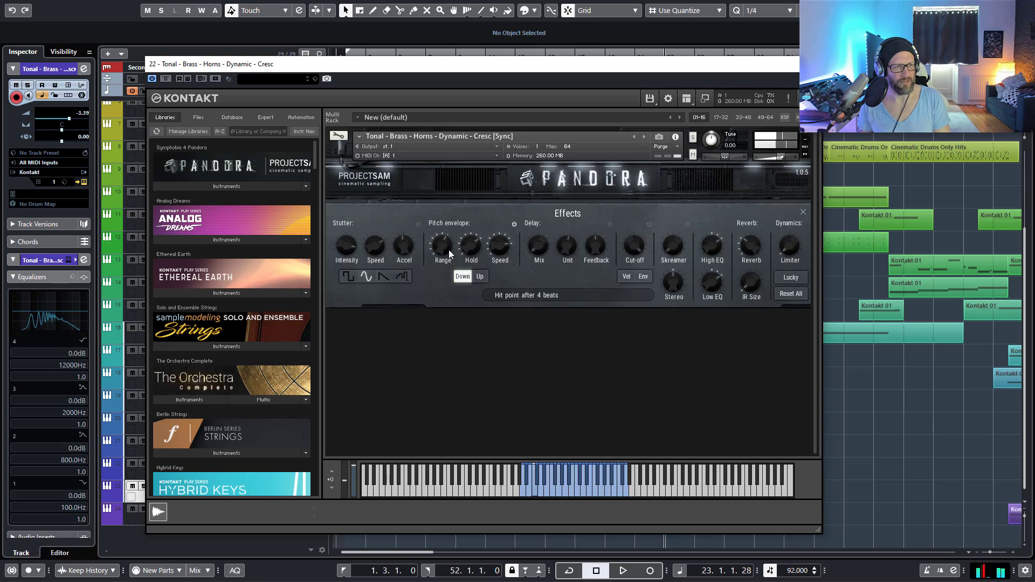
{"action": "left_click_drag", "start_coordinate": [449, 250], "coordinate": [447, 254]}
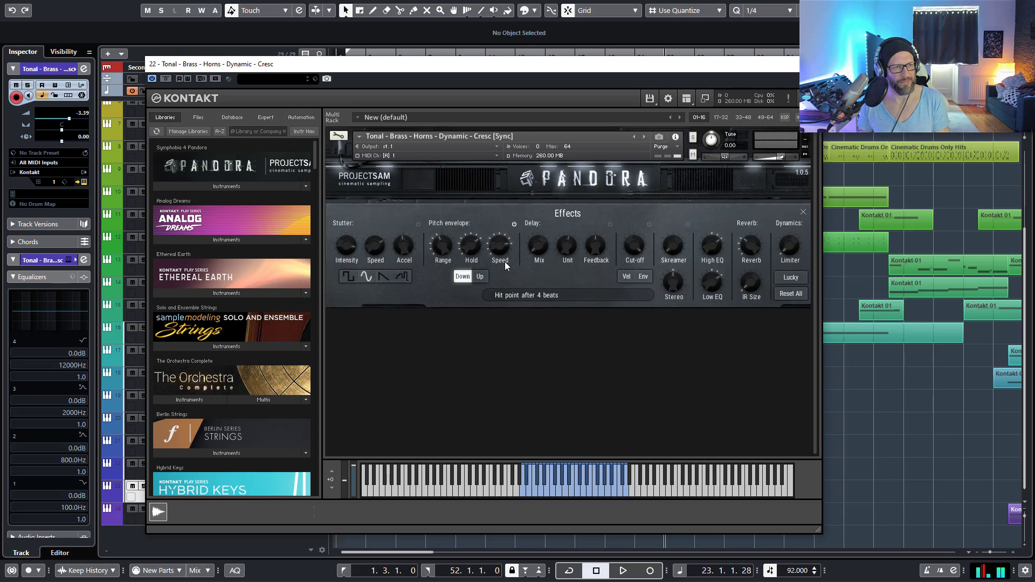
Step: Try the pitch envelope in the Up direction, return it to Down, and bypass the envelope
{"action": "left_click", "coordinate": [480, 277]}
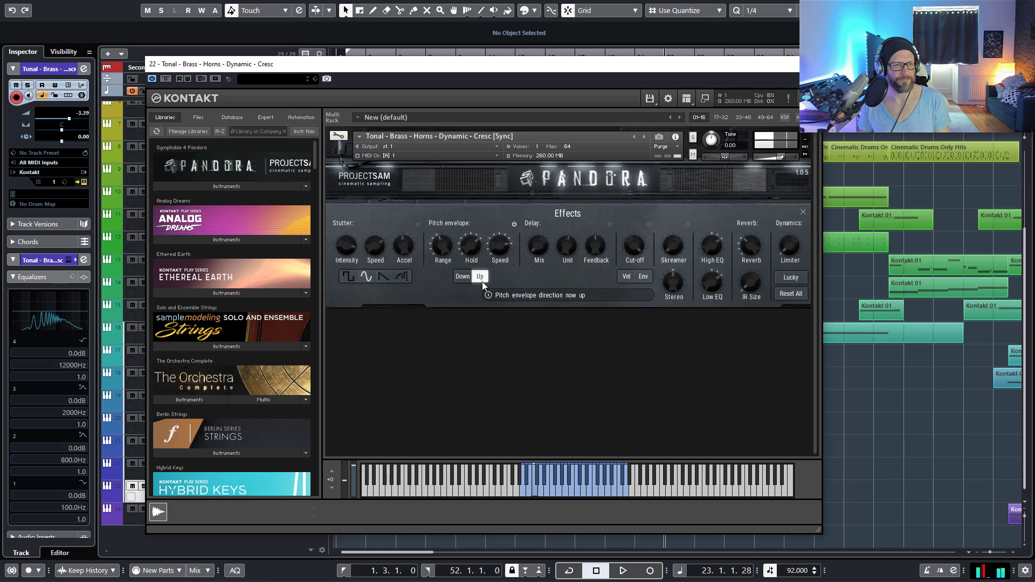
{"action": "left_click", "coordinate": [462, 277]}
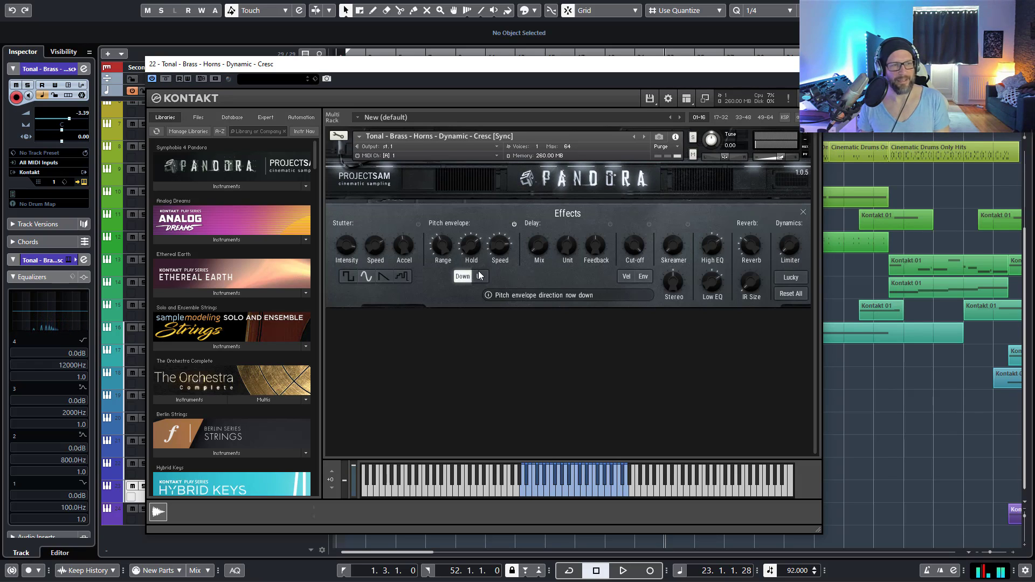
{"action": "left_click", "coordinate": [513, 224]}
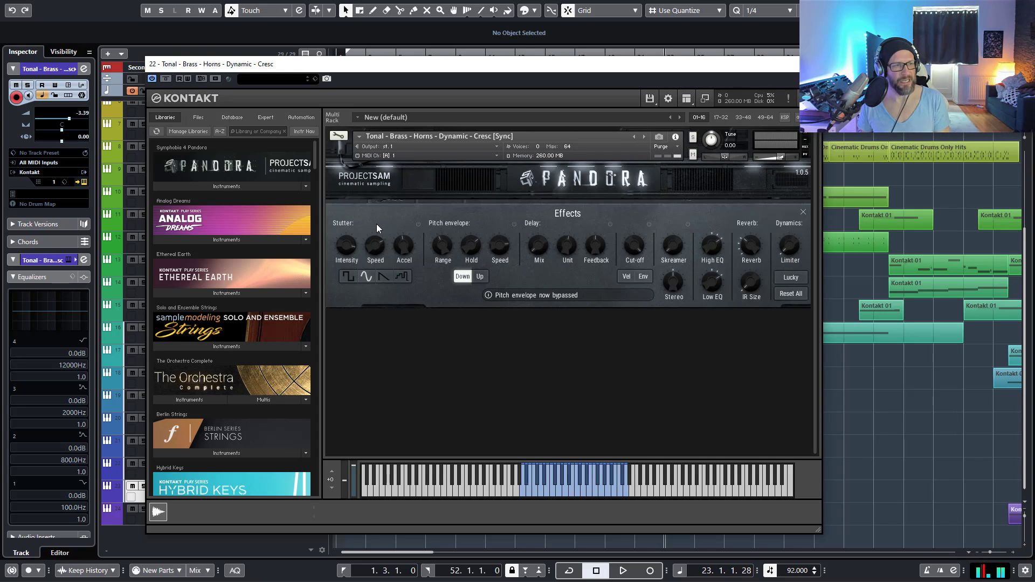
Step: Enable the stutter effect and audition its Accel control at higher and lower amounts
{"action": "left_click", "coordinate": [418, 224]}
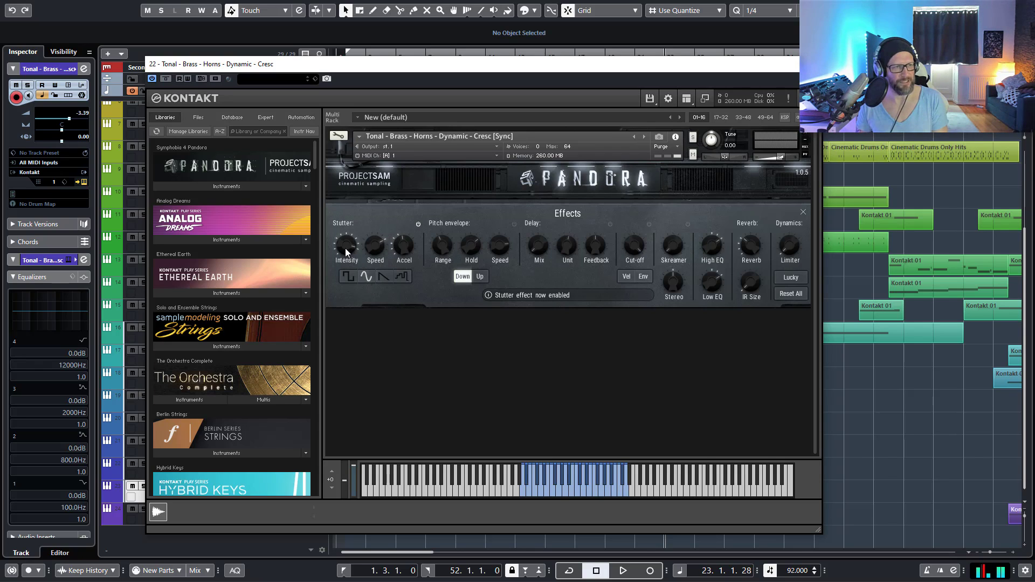
{"action": "mouse_move", "coordinate": [345, 248]}
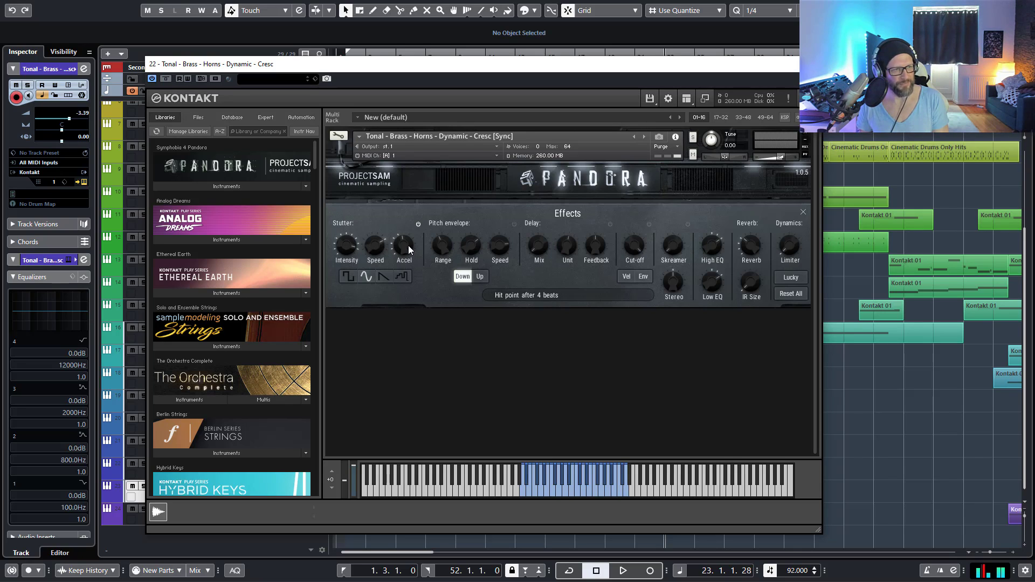
{"action": "mouse_move", "coordinate": [408, 249]}
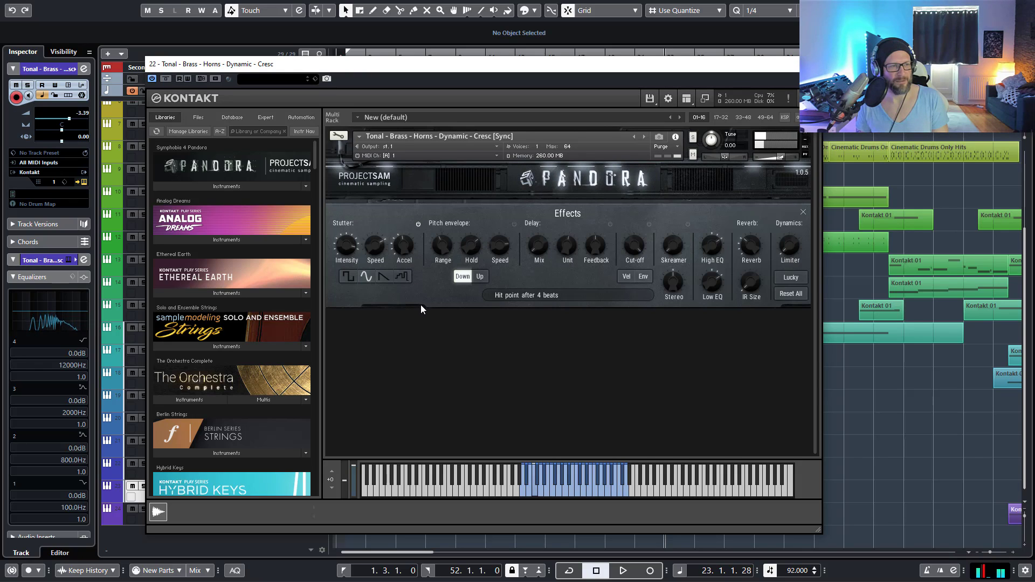
{"action": "left_click_drag", "start_coordinate": [404, 245], "coordinate": [405, 222]}
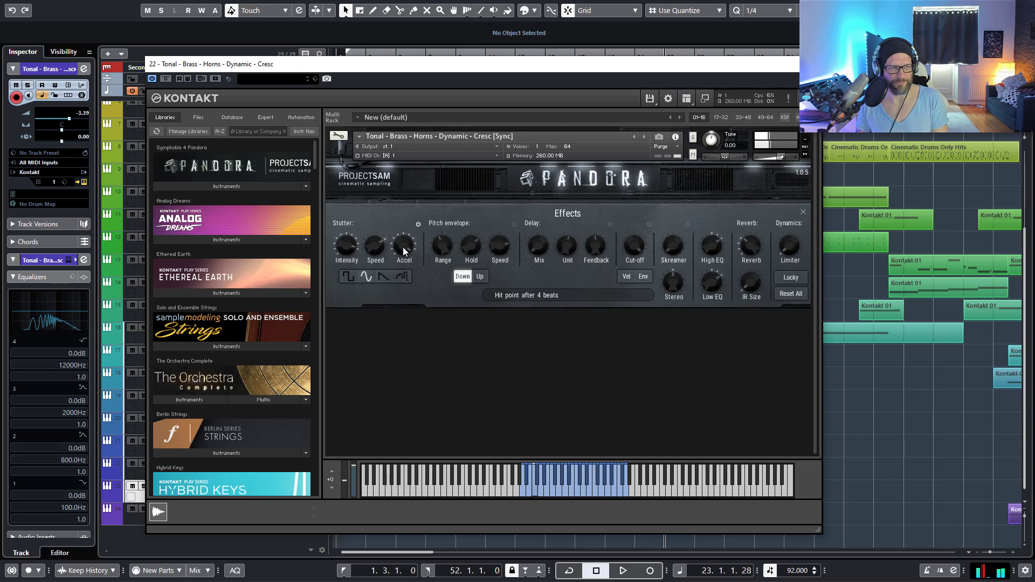
{"action": "left_click_drag", "start_coordinate": [403, 247], "coordinate": [406, 267]}
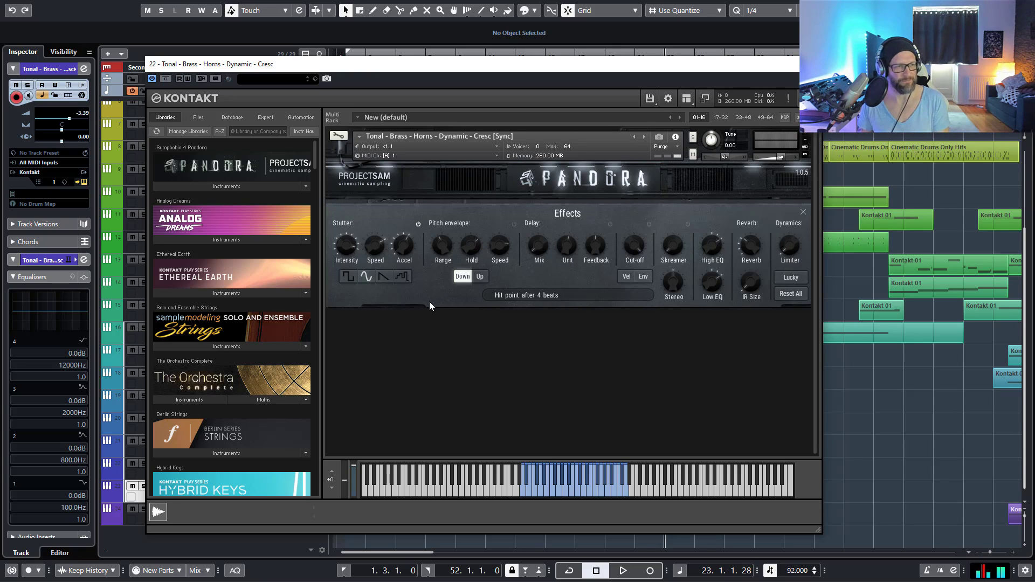
Step: Compare the four stutter shapes, settle on rectangle, and re-enable the pitch envelope before closing the instrument
{"action": "left_click", "coordinate": [348, 276]}
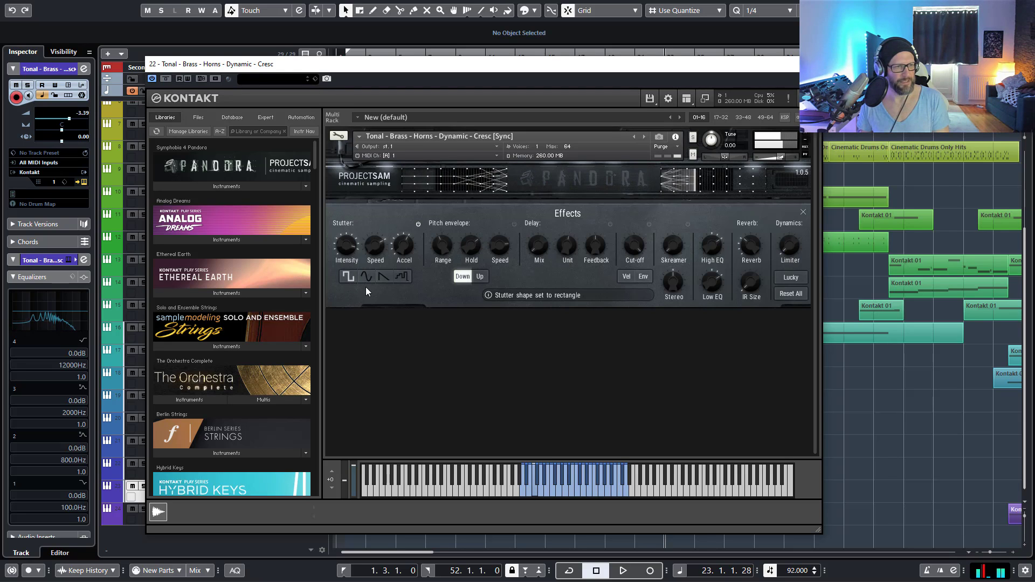
{"action": "left_click", "coordinate": [367, 278]}
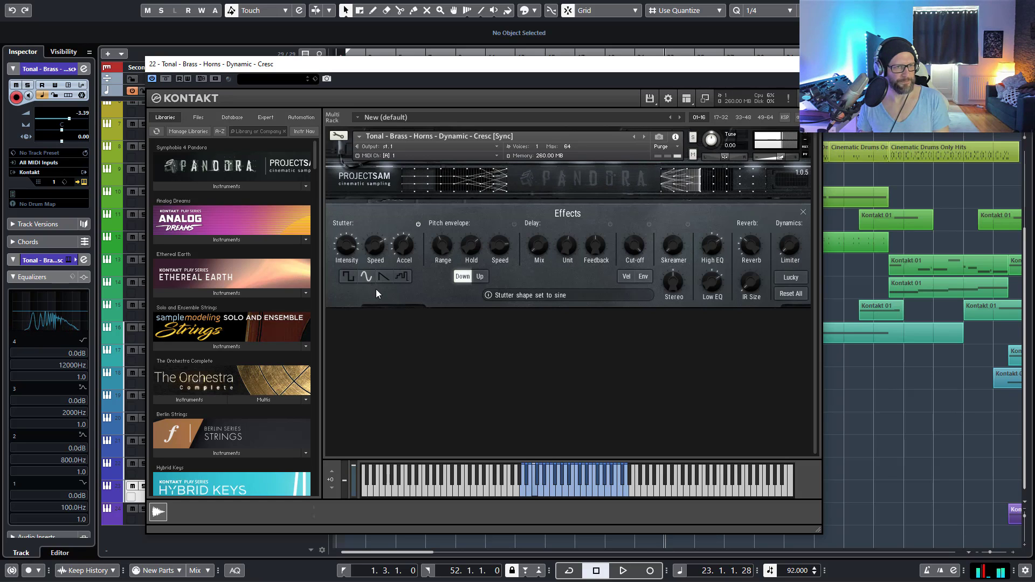
{"action": "left_click", "coordinate": [385, 277]}
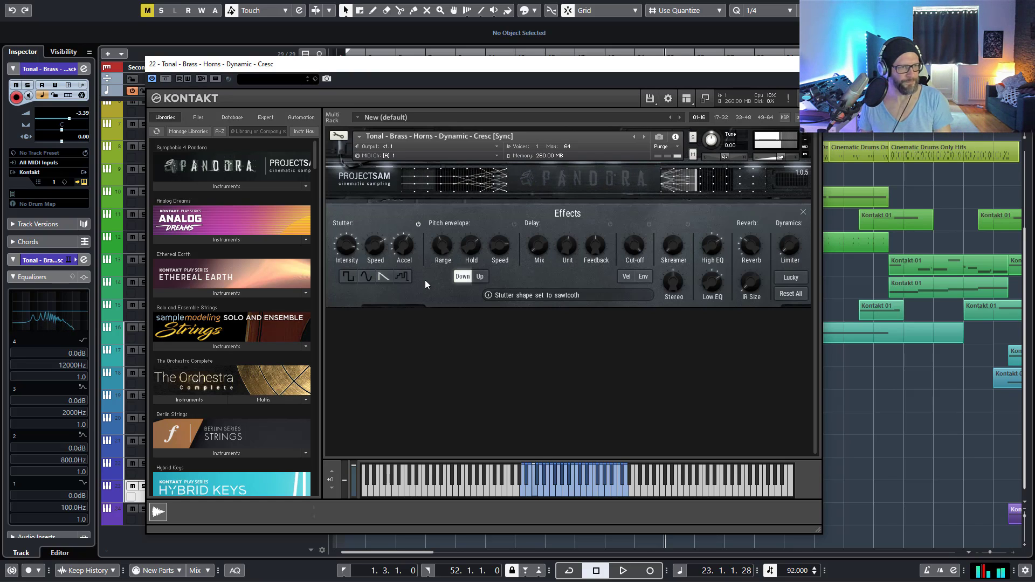
{"action": "left_click", "coordinate": [402, 277]}
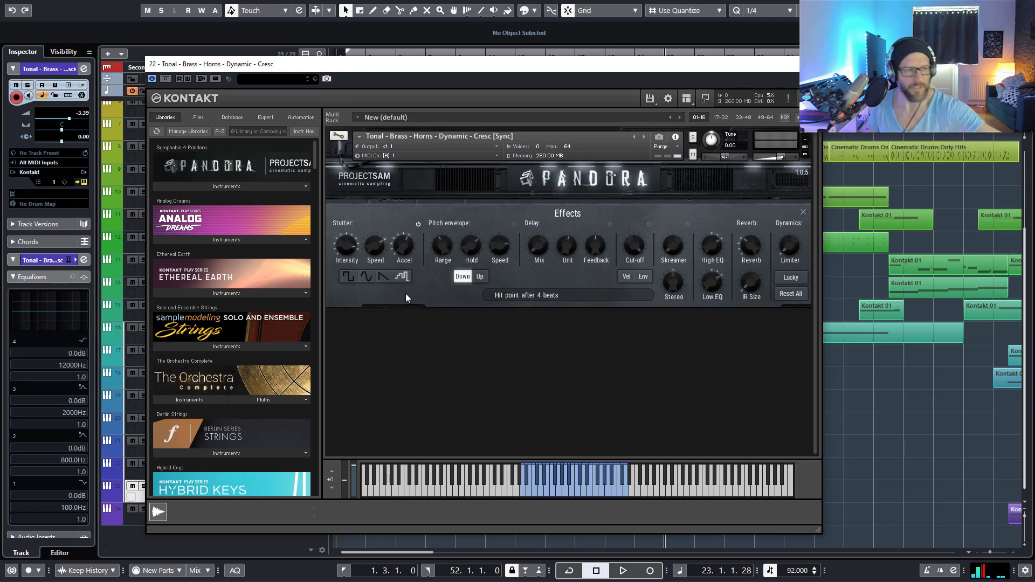
{"action": "left_click", "coordinate": [345, 276]}
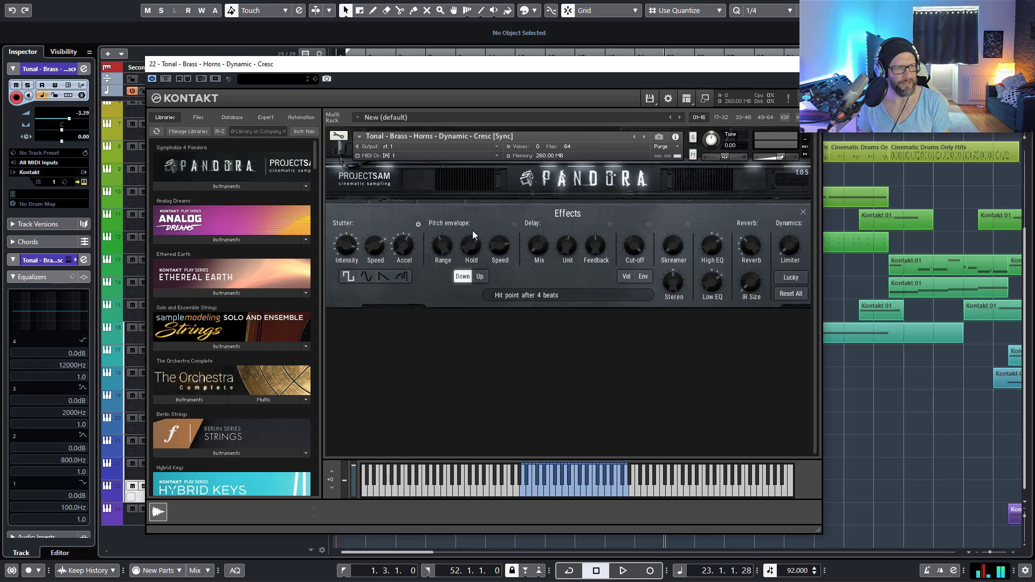
{"action": "left_click", "coordinate": [514, 223]}
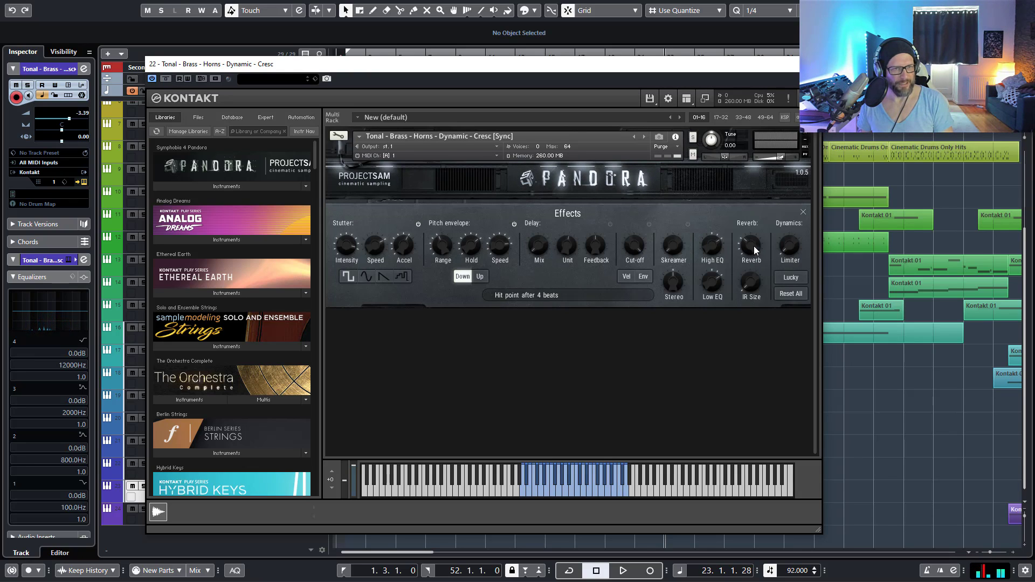
{"action": "left_click", "coordinate": [810, 64]}
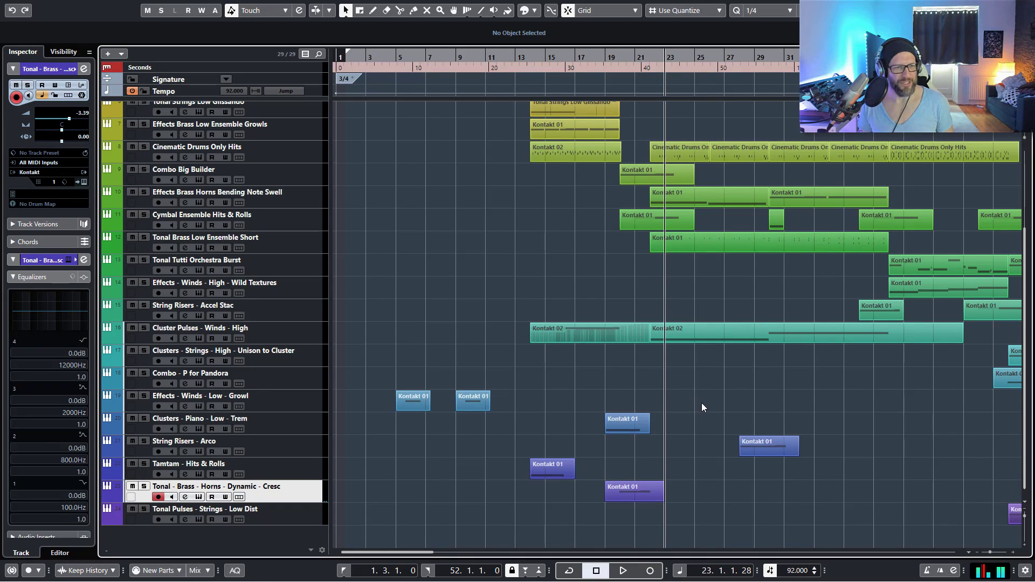
Step: Solo the Tonal Pulses - Strings - Low Dist track and place the playback cursor at bar 44, beat 3, ahead of its part
{"action": "key", "text": "g"}
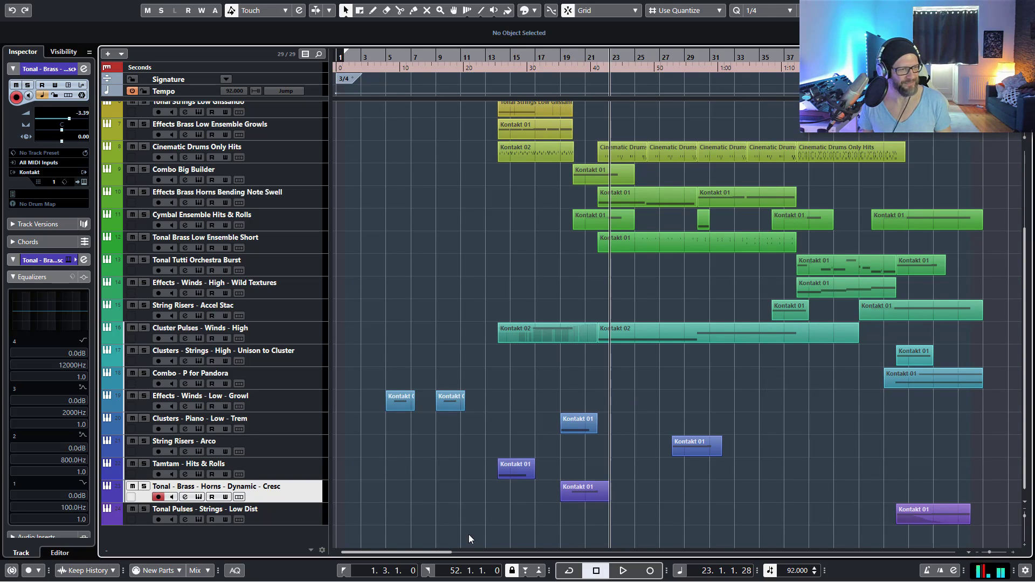
{"action": "left_click", "coordinate": [309, 517]}
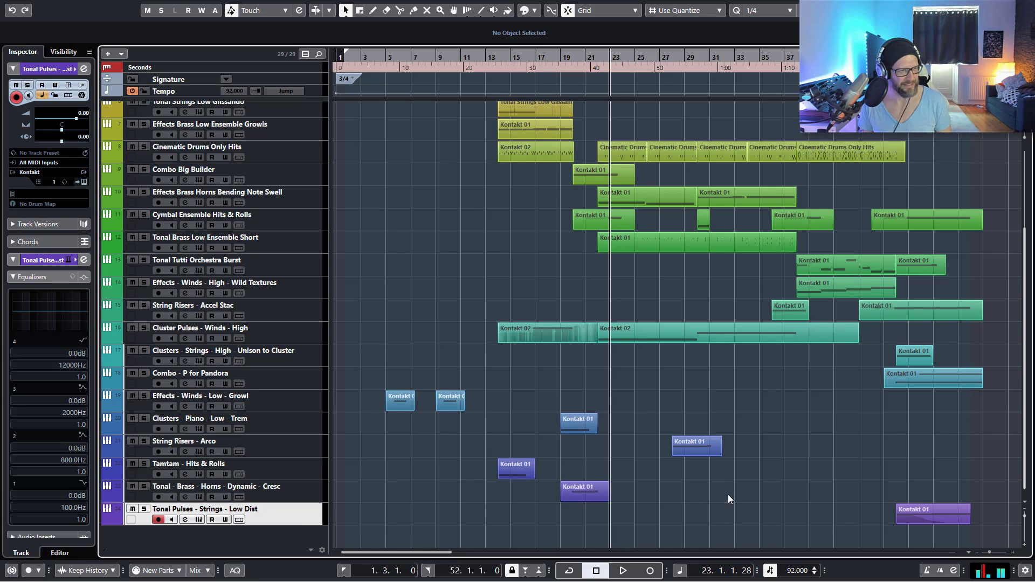
{"action": "key", "text": "s"}
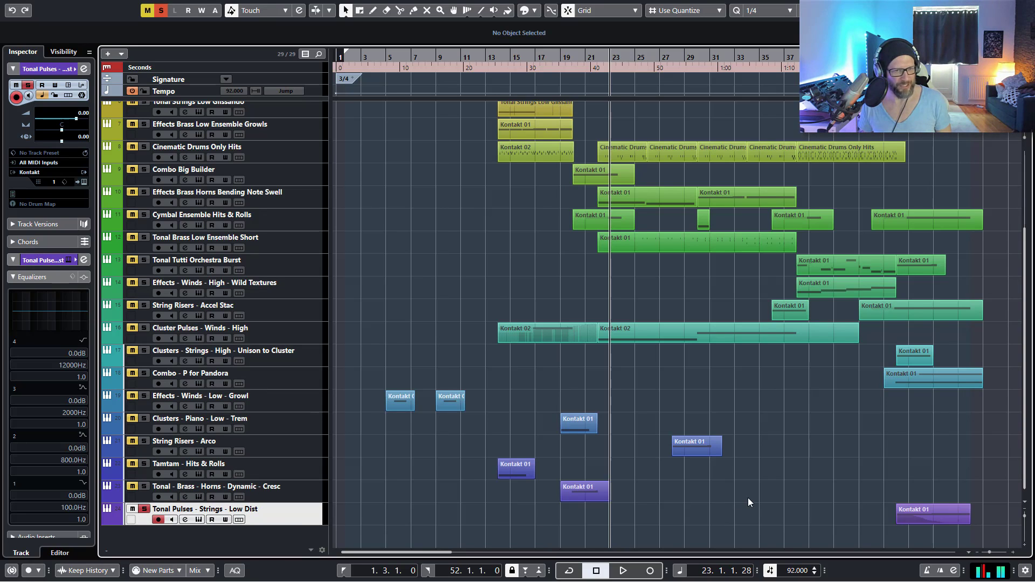
{"action": "key", "text": "h"}
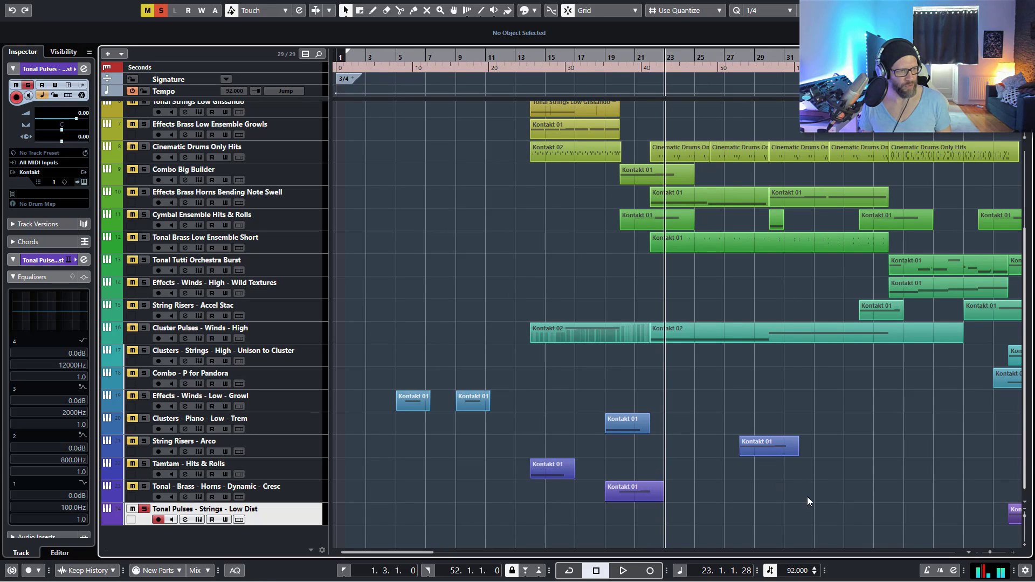
{"action": "scroll", "coordinate": [808, 497], "scroll_direction": "right", "scroll_amount": 2}
{"action": "scroll", "coordinate": [804, 496], "scroll_direction": "up", "scroll_amount": 4}
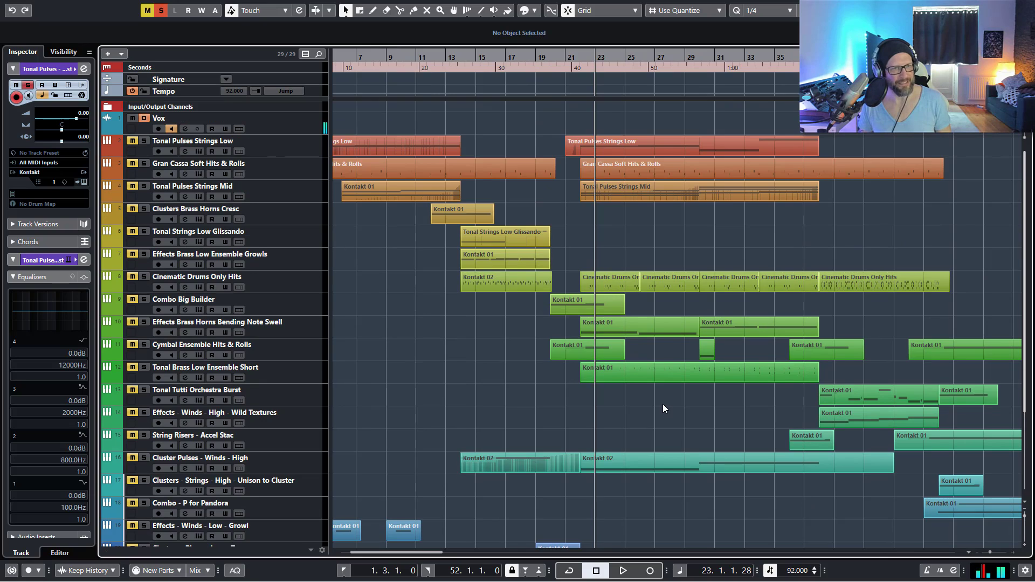
{"action": "scroll", "coordinate": [770, 433], "scroll_direction": "down", "scroll_amount": 3}
{"action": "scroll", "coordinate": [769, 430], "scroll_direction": "right", "scroll_amount": 3}
{"action": "scroll", "coordinate": [781, 435], "scroll_direction": "right", "scroll_amount": 2}
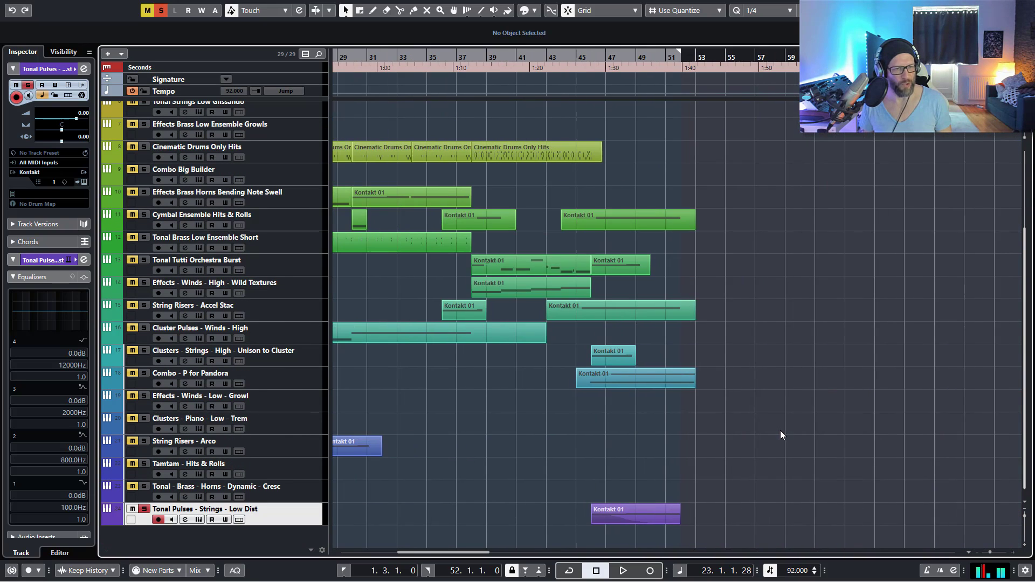
{"action": "left_click", "coordinate": [571, 53]}
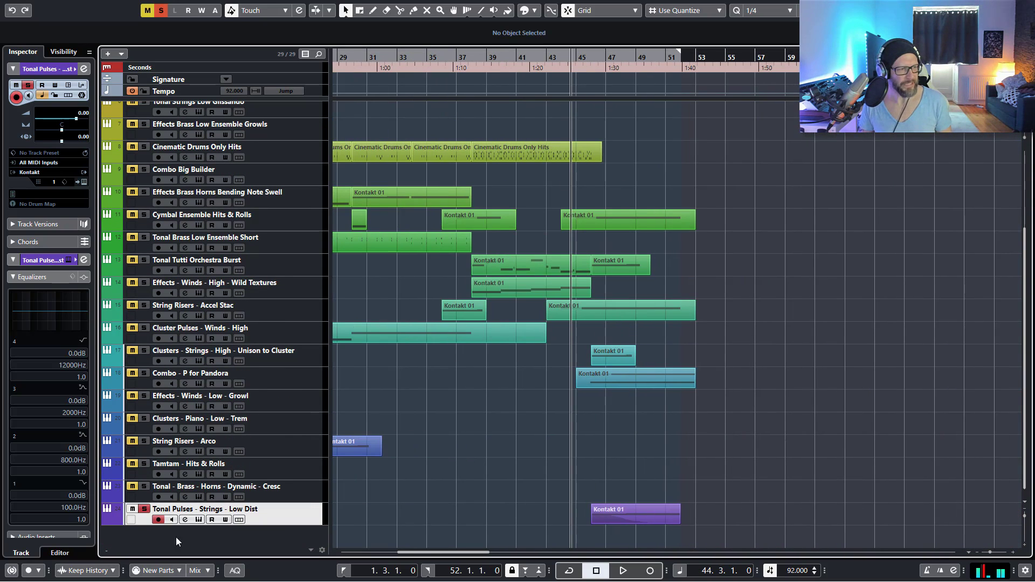
Step: Open the Kontakt instrument of the Tonal Pulses - Strings - Low Dist track and play its soloed part from bar 44
{"action": "left_click", "coordinate": [198, 520]}
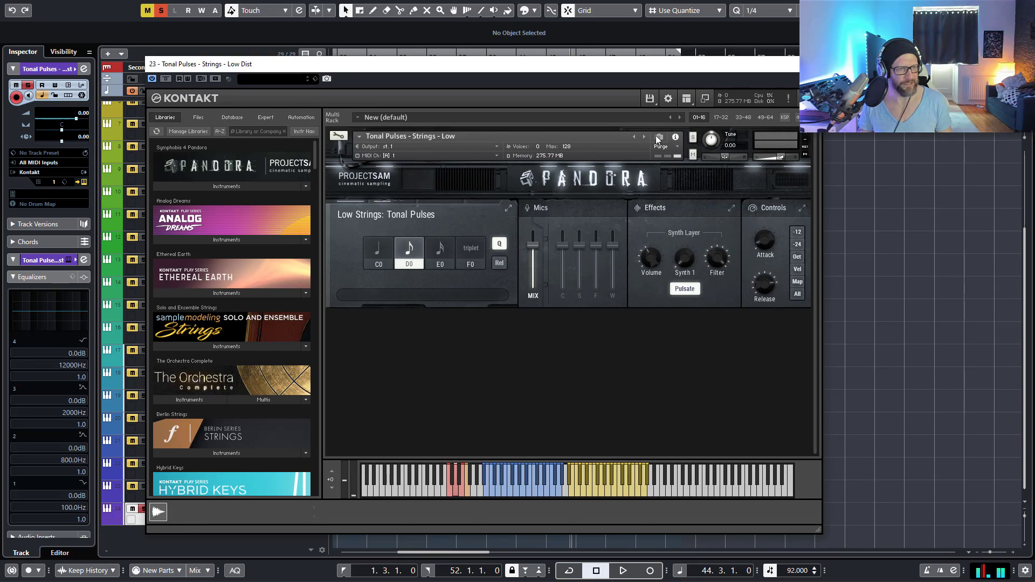
{"action": "key", "text": "space"}
{"action": "left_click_drag", "start_coordinate": [691, 69], "coordinate": [761, 28]}
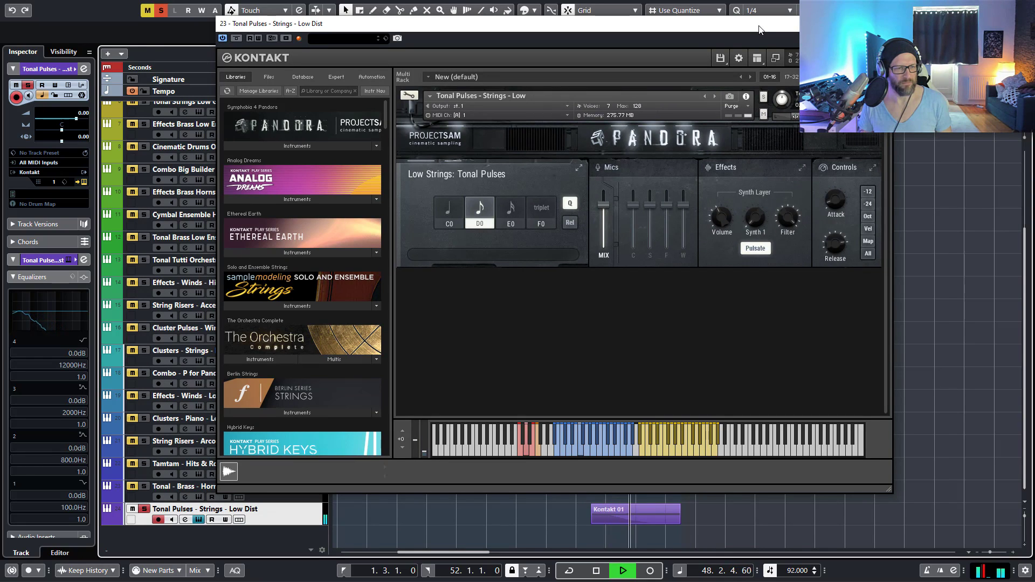
Step: Clear the track's solo, close the Kontakt instrument, and play the full arrangement from bar 46
{"action": "key", "text": "space"}
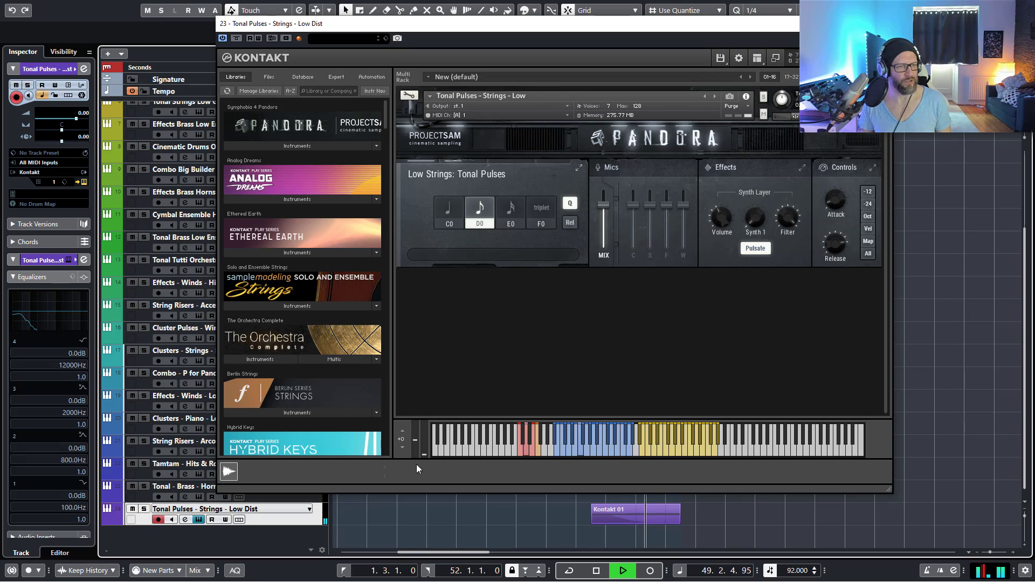
{"action": "key", "text": "Escape"}
{"action": "key", "text": "minus"}
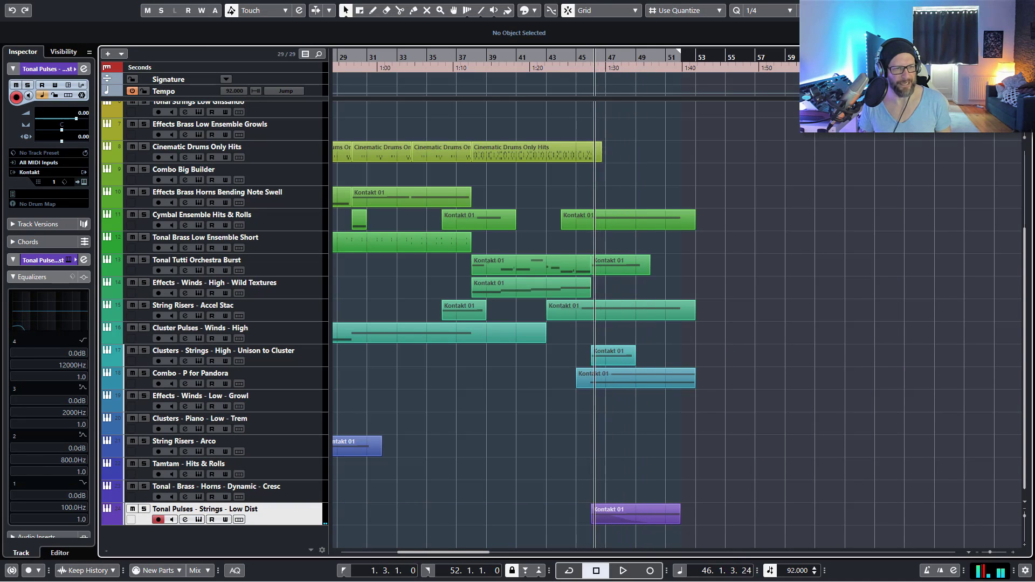
{"action": "key", "text": "space"}
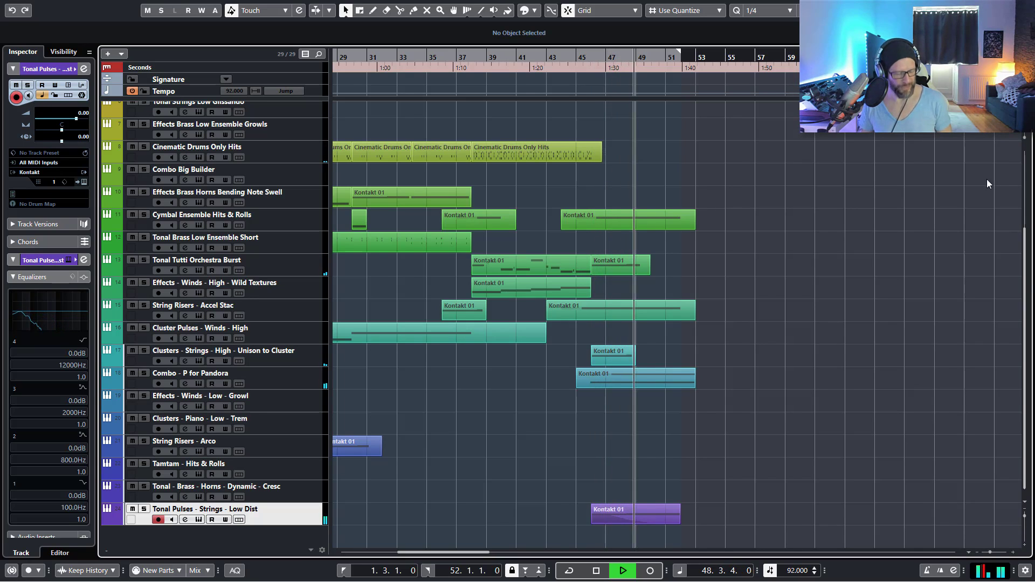
{"action": "key", "text": "g"}
{"action": "key", "text": "space"}
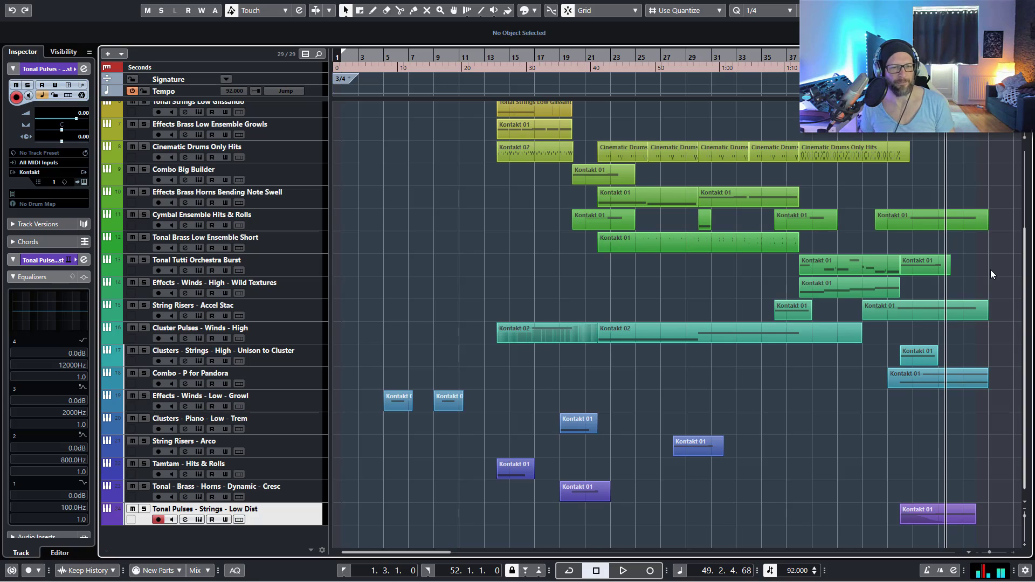
Step: Return the playback cursor to the left locator at bar 1, beat 3, and enlarge the arrangement's opening bars
{"action": "key", "text": "KP_1"}
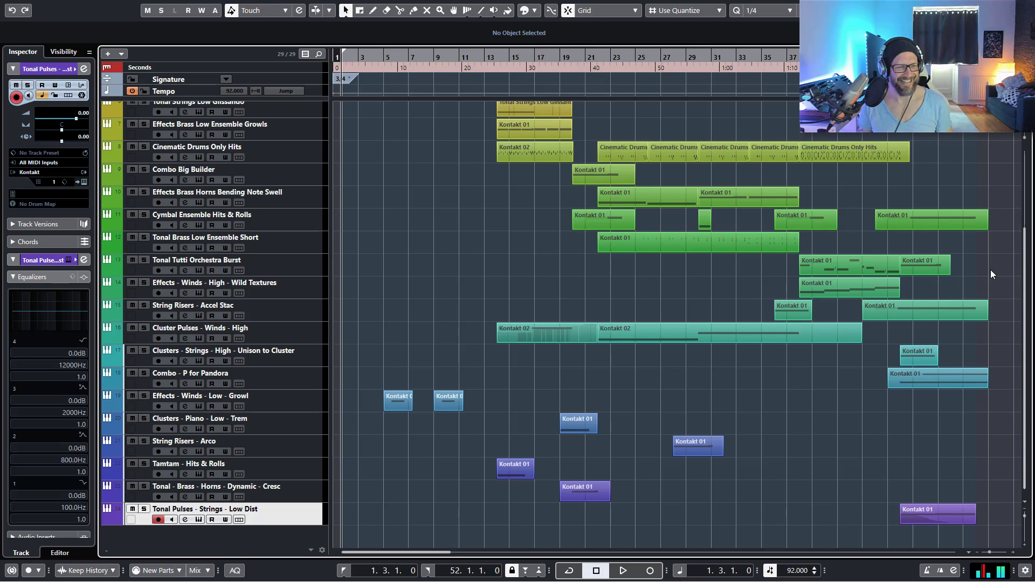
{"action": "key", "text": "h"}
{"action": "key", "text": "h"}
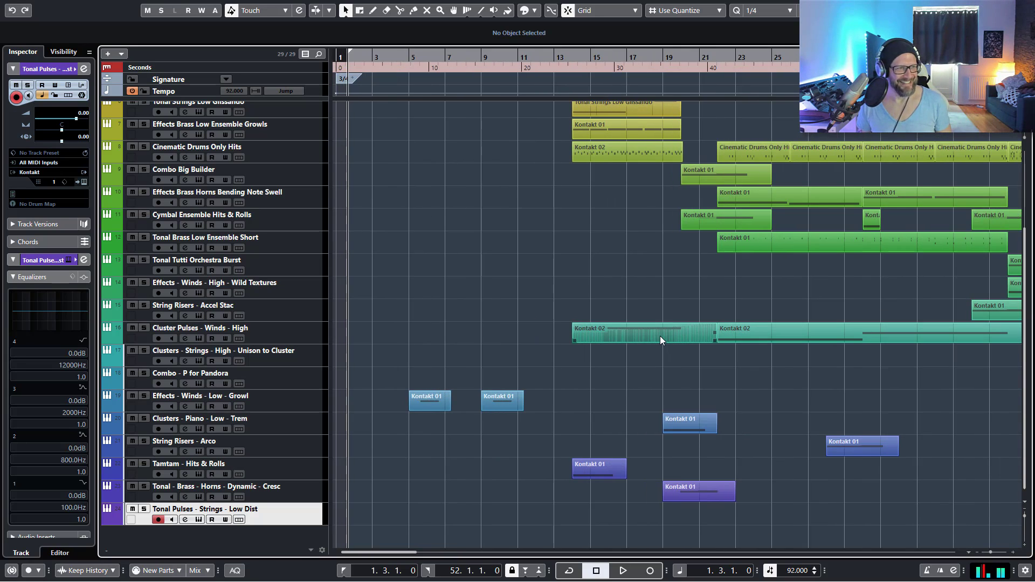
Step: Zoom out to the full arrangement and play its opening bars from the start
{"action": "key", "text": "g"}
{"action": "key", "text": "g"}
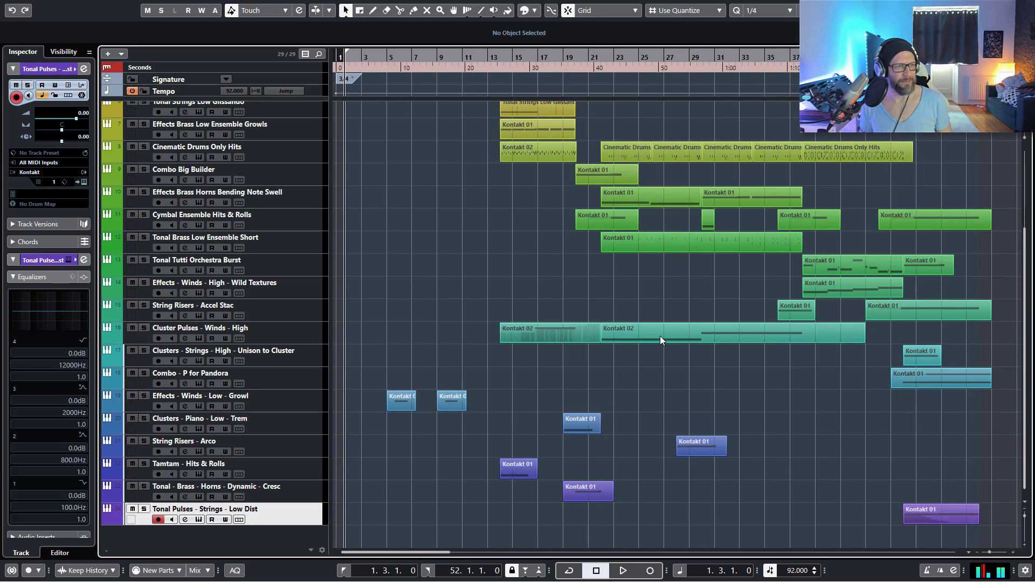
{"action": "key", "text": "space"}
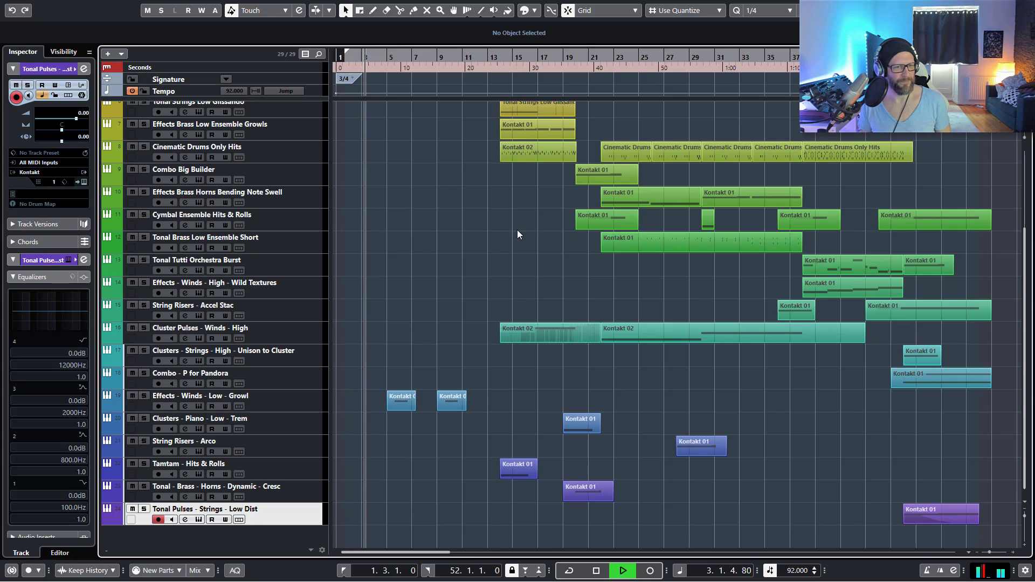
{"action": "key", "text": "space"}
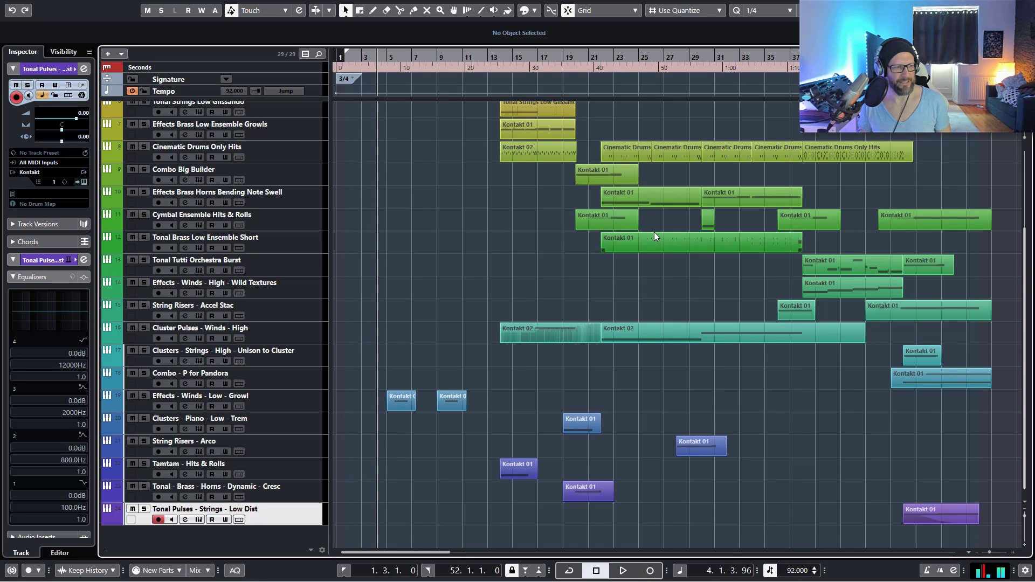
{"action": "key", "text": "s"}
{"action": "key", "text": "s"}
Step: Load the Combo - Big Builder instrument from Pandora's 1 Combos folder onto the Kontakt 01 track
{"action": "scroll", "coordinate": [484, 275], "scroll_direction": "up", "scroll_amount": 3}
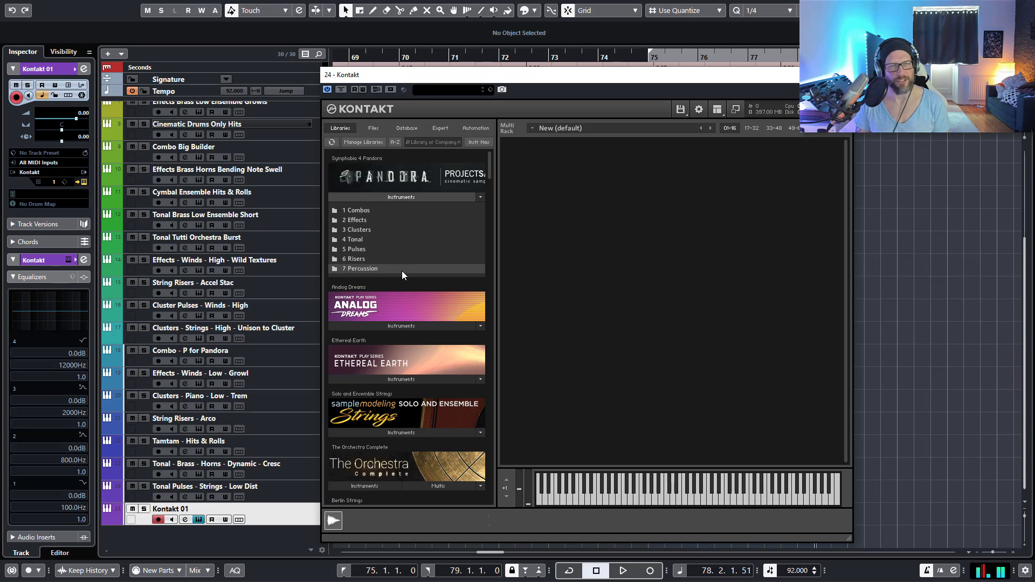
{"action": "left_click", "coordinate": [362, 211]}
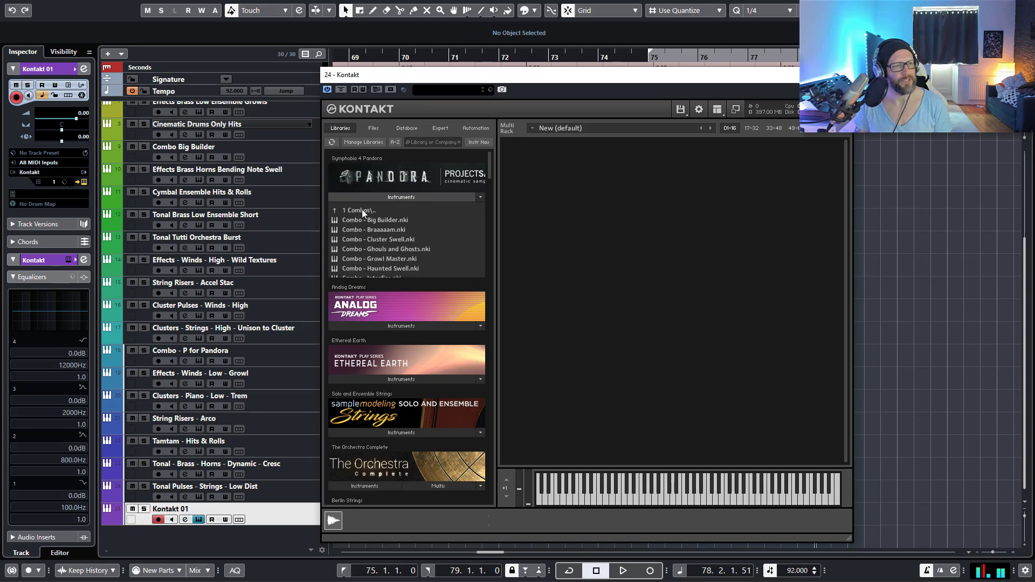
{"action": "double_click", "coordinate": [384, 220]}
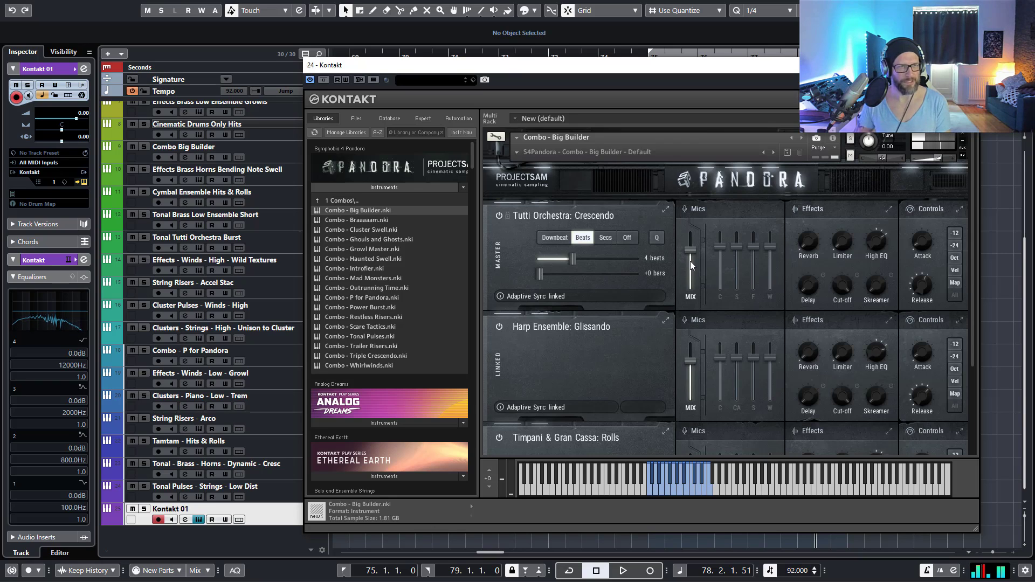
Step: Audition the Big Builder combo against project playback starting at bar 75
{"action": "key", "text": "space"}
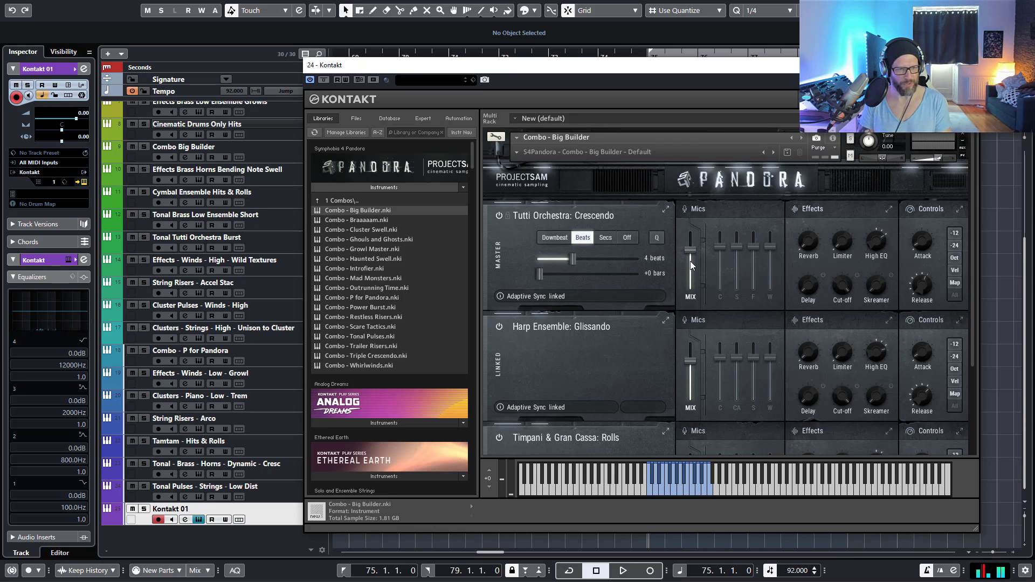
{"action": "key", "text": "space"}
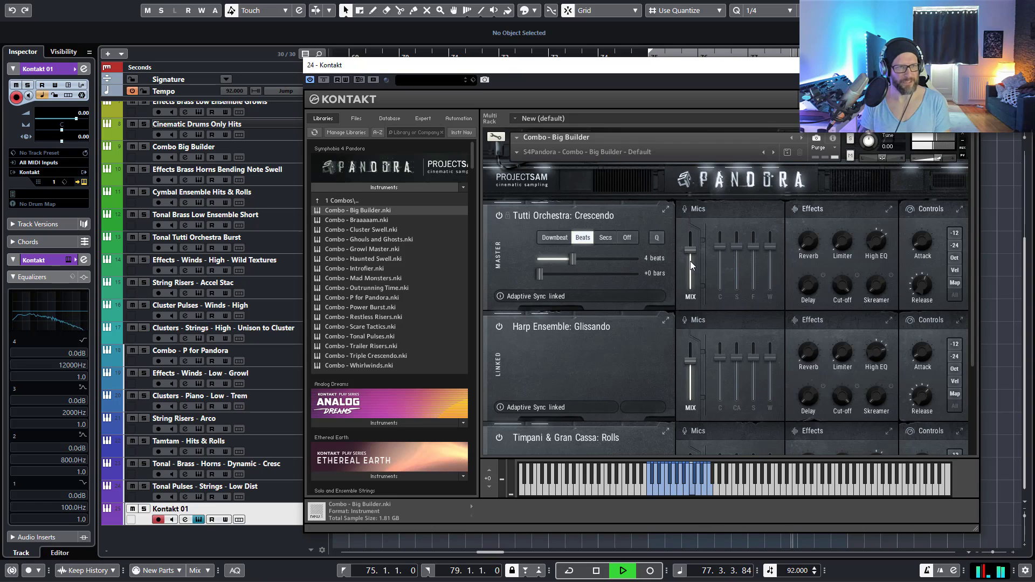
{"action": "key", "text": "space"}
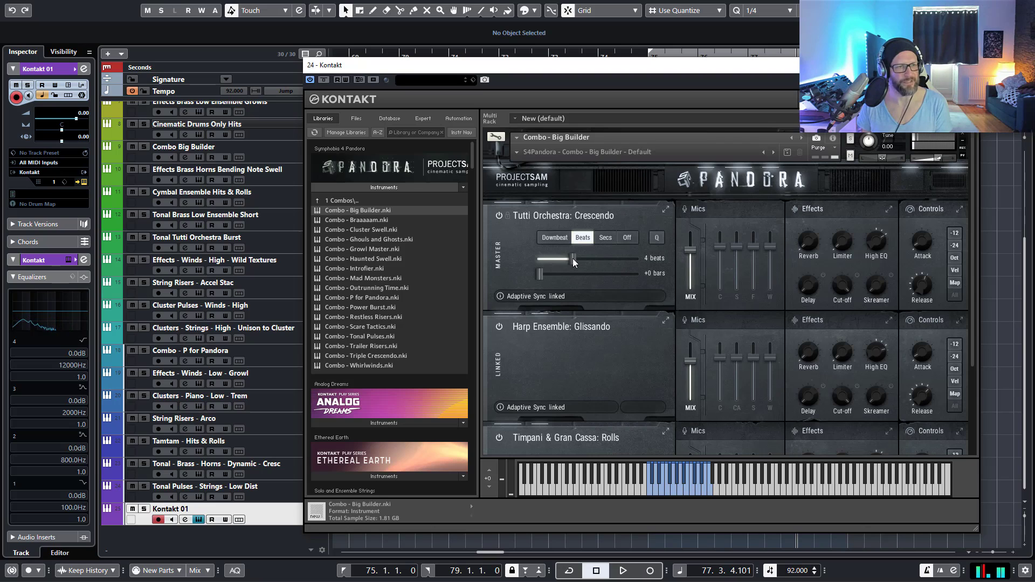
Step: Set the Tutti Orchestra crescendo's hit point to 3 beats, trying one extra bar before restoring +0 bars
{"action": "mouse_move", "coordinate": [578, 259]}
{"action": "left_mouse_down"}
{"action": "mouse_move", "coordinate": [682, 261]}
{"action": "mouse_move", "coordinate": [498, 267]}
{"action": "mouse_move", "coordinate": [561, 261]}
{"action": "left_mouse_up"}
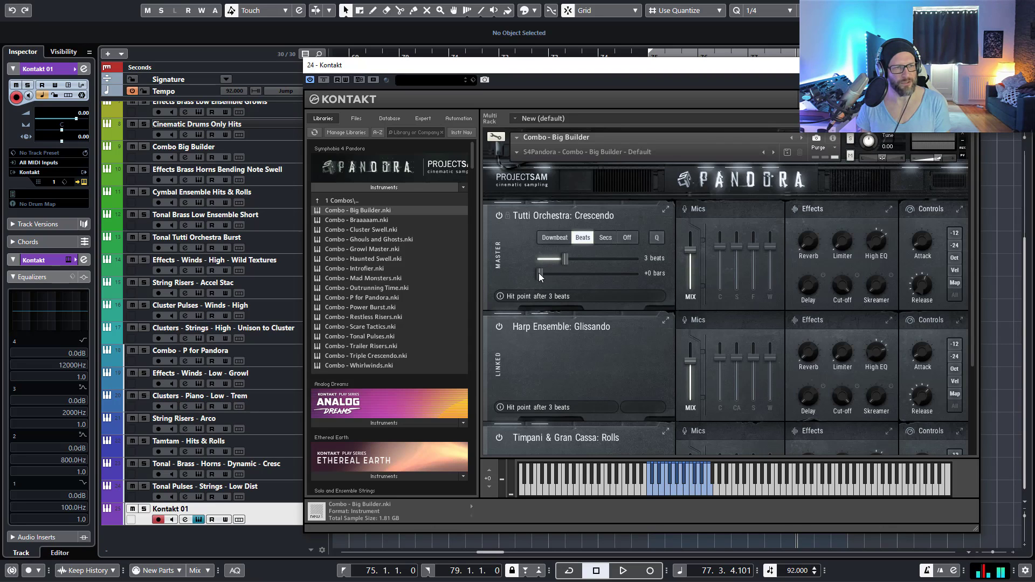
{"action": "left_click_drag", "start_coordinate": [562, 275], "coordinate": [590, 277]}
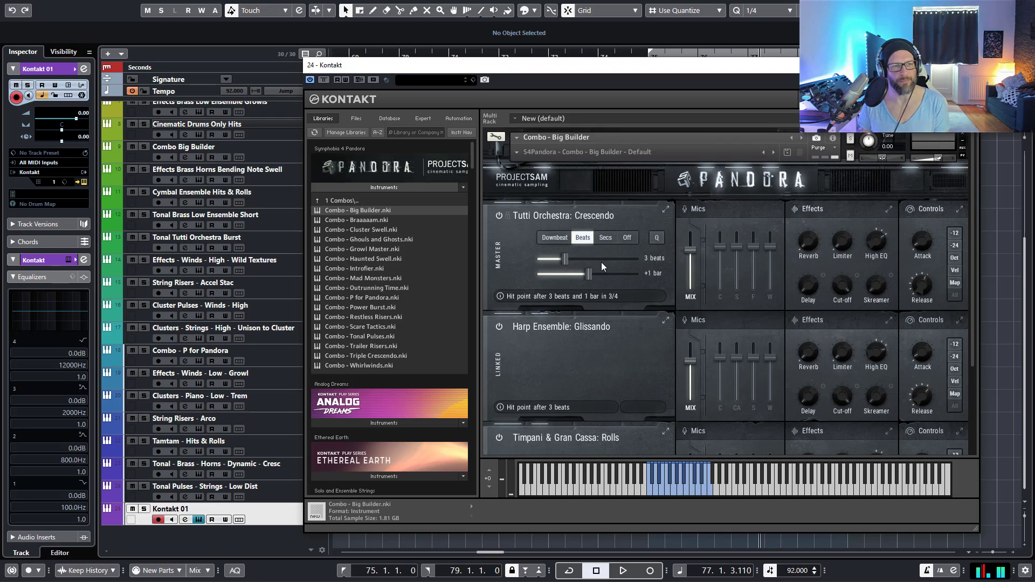
{"action": "left_click_drag", "start_coordinate": [565, 257], "coordinate": [550, 261]}
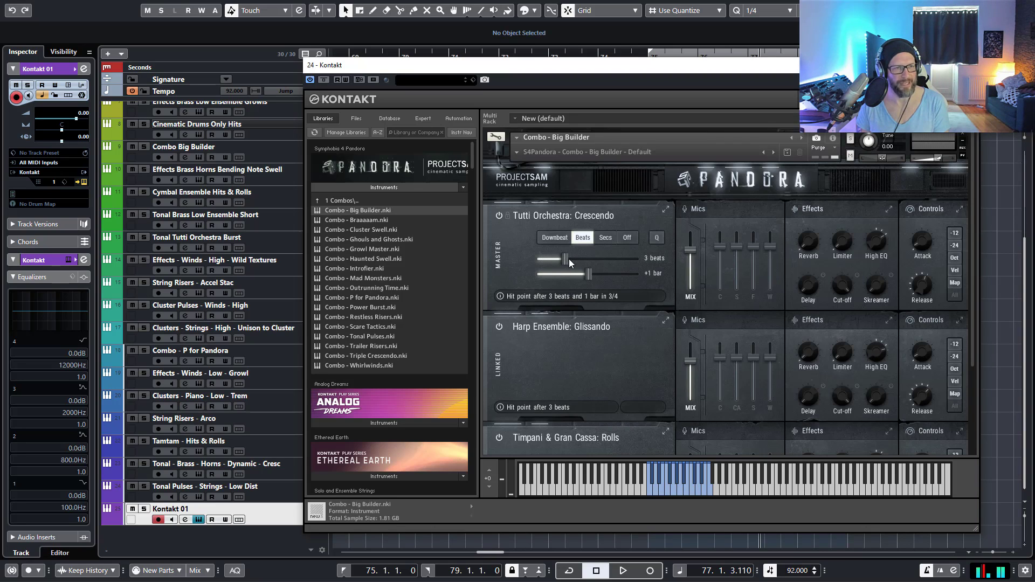
{"action": "left_click_drag", "start_coordinate": [593, 275], "coordinate": [519, 278]}
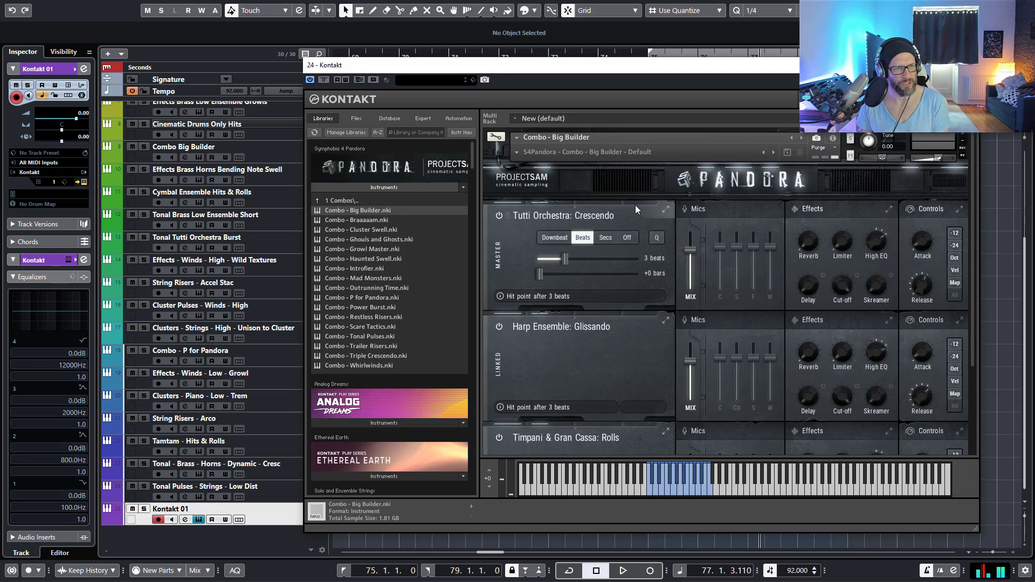
Step: Switch the Tutti Orchestra crescendo to Downbeat sync and test it during project playback
{"action": "left_click", "coordinate": [558, 241]}
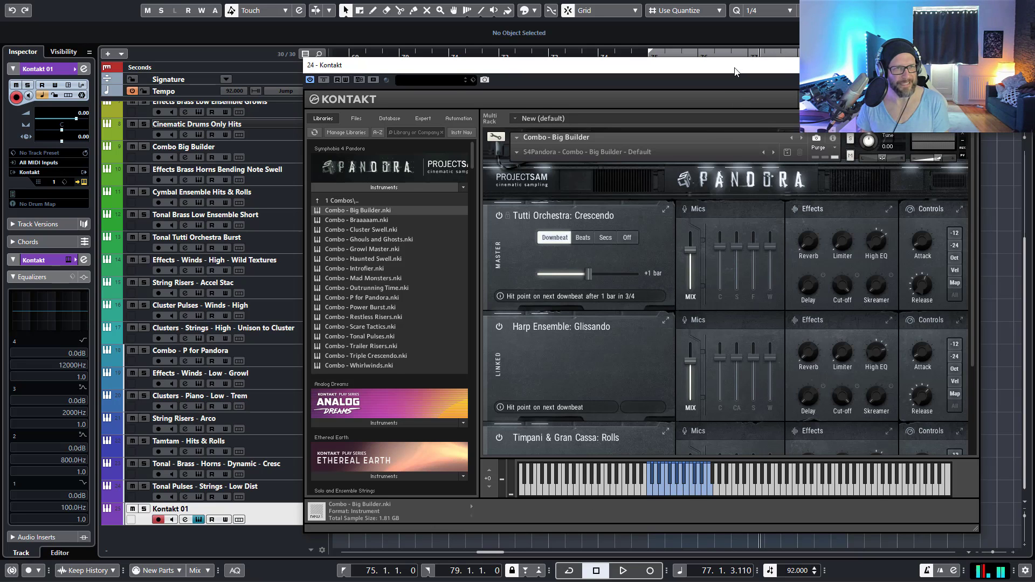
{"action": "left_click_drag", "start_coordinate": [736, 72], "coordinate": [730, 104]}
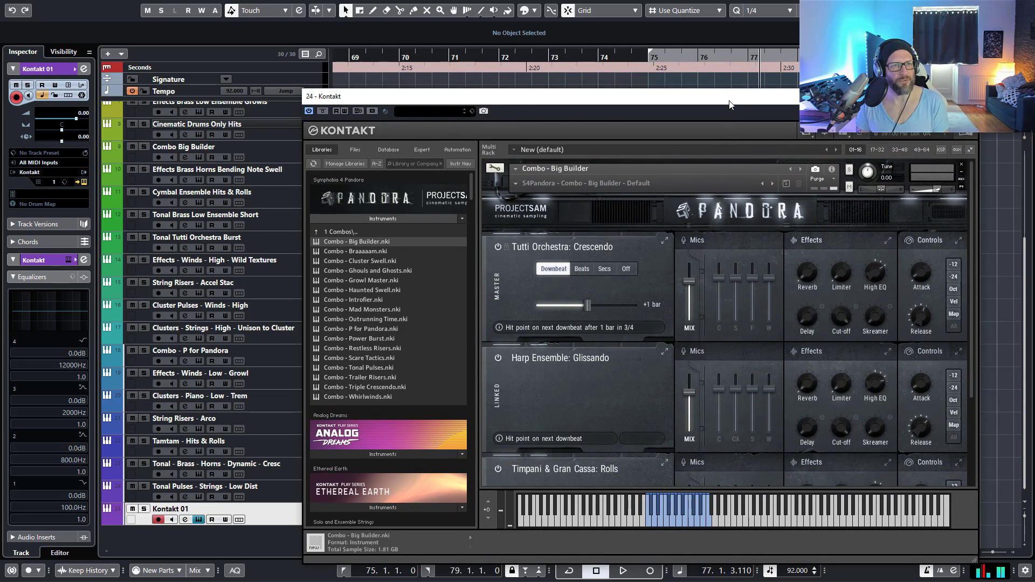
{"action": "double_click", "coordinate": [636, 61]}
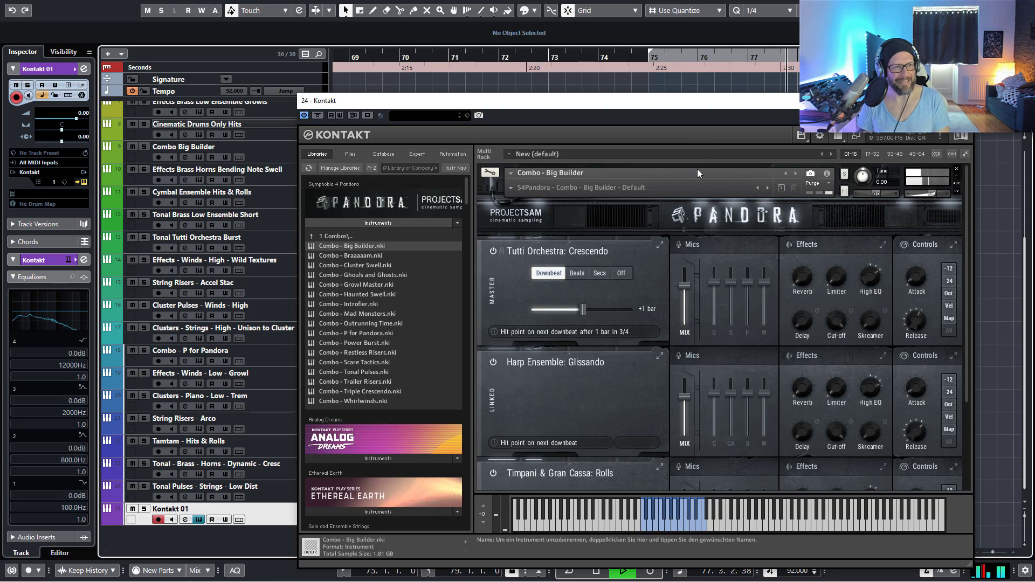
{"action": "key", "text": "space"}
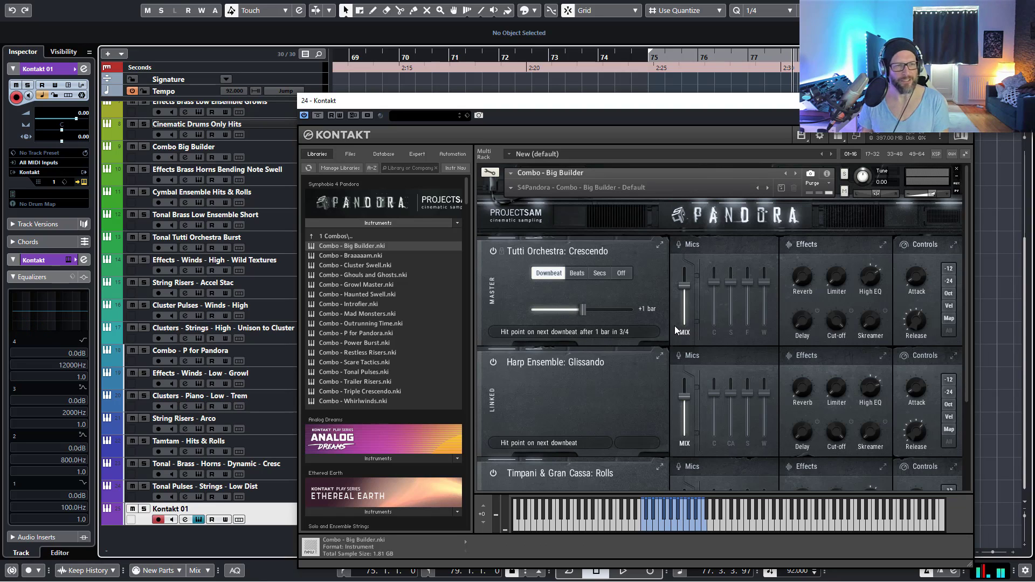
Step: Audition the downbeat-synced Big Builder with playback running and stopped, triggering it at different points in the bar
{"action": "key", "text": "KP_0"}
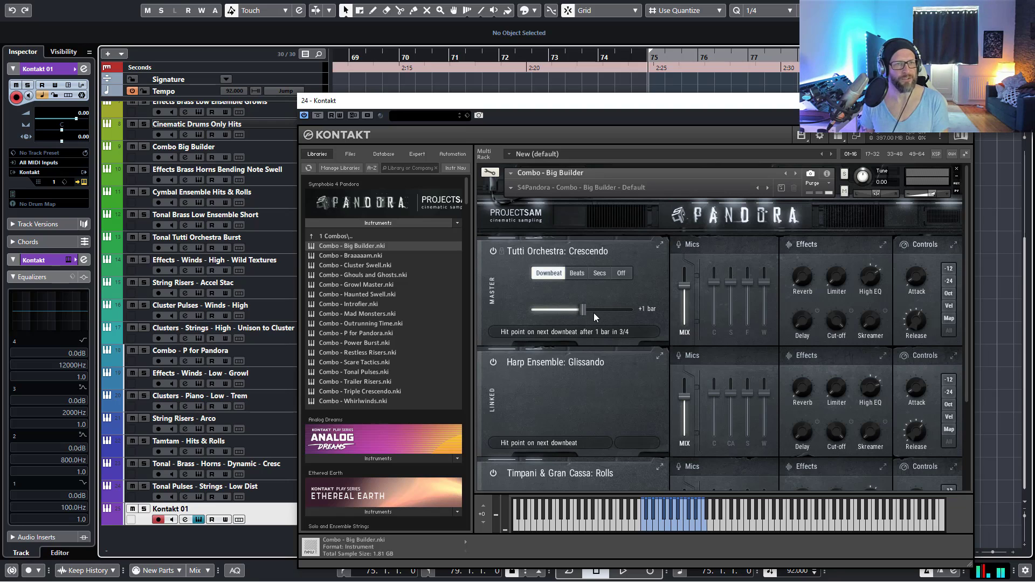
{"action": "key", "text": "space"}
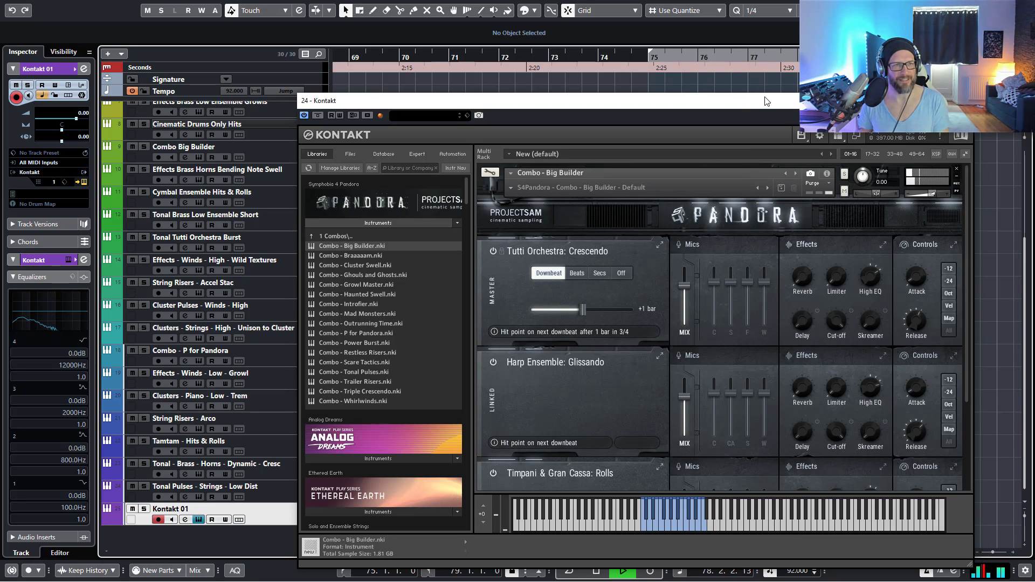
{"action": "key", "text": "space"}
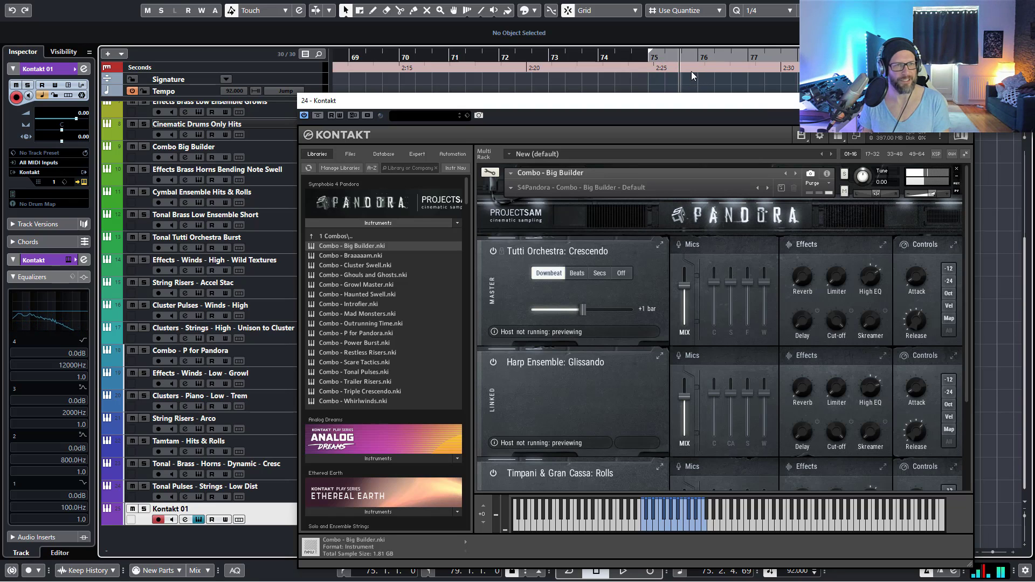
{"action": "key", "text": "space"}
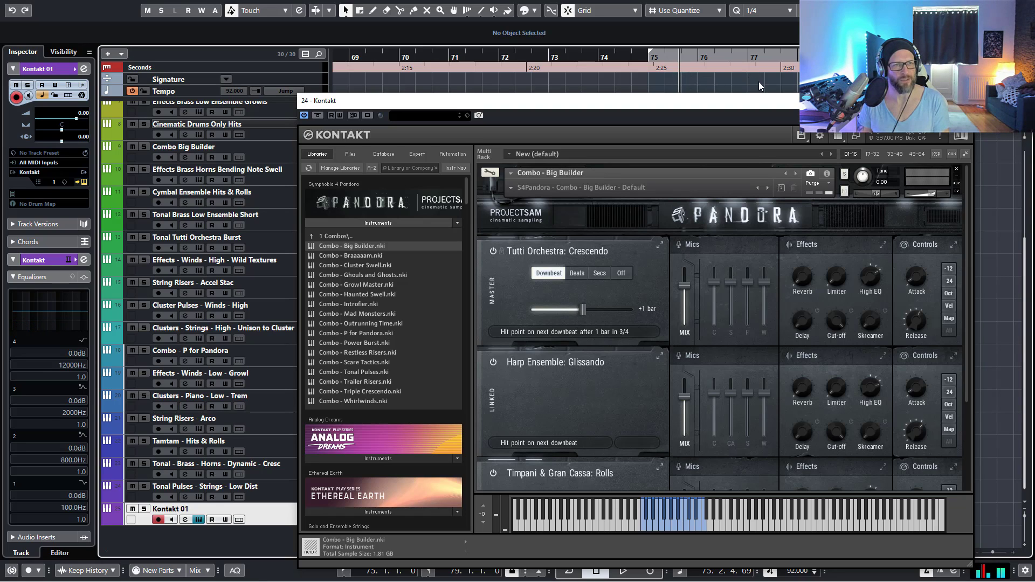
{"action": "key", "text": "space"}
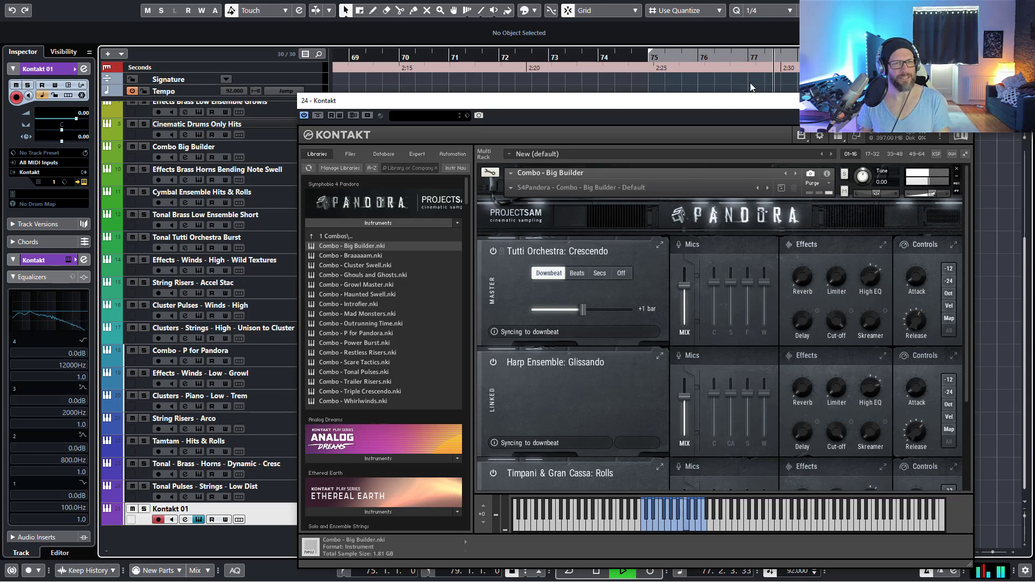
{"action": "key", "text": "space"}
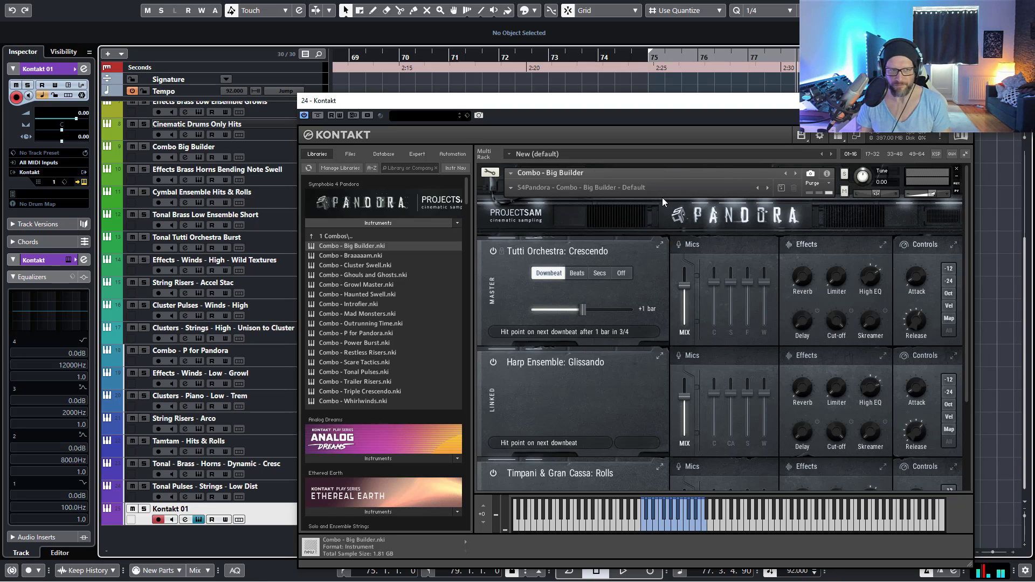
Step: Try the Secs and Off sync modes for the Tutti Orchestra crescendo and return it to Beats
{"action": "left_click", "coordinate": [599, 272]}
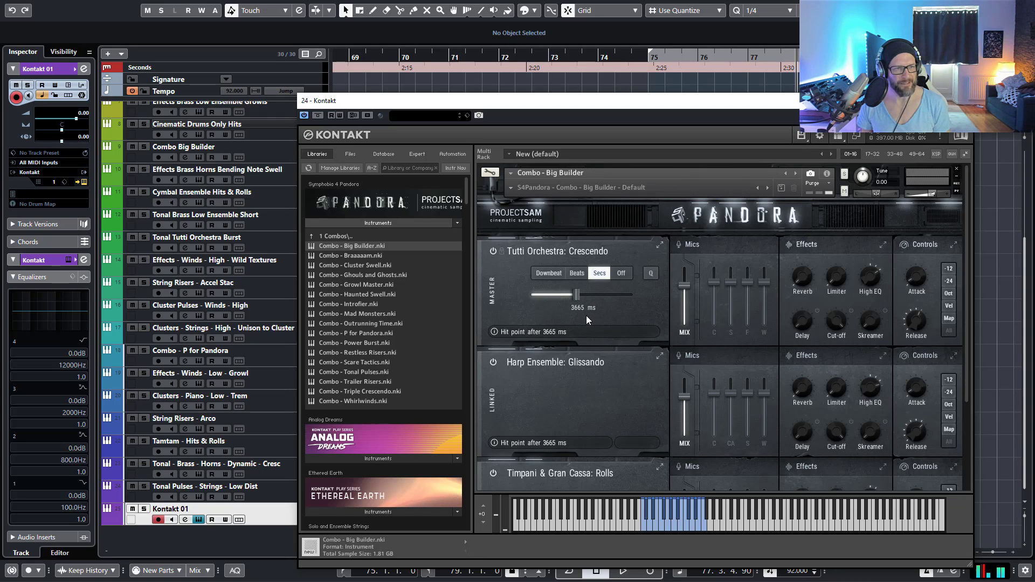
{"action": "left_click", "coordinate": [623, 273]}
{"action": "left_click", "coordinate": [578, 276]}
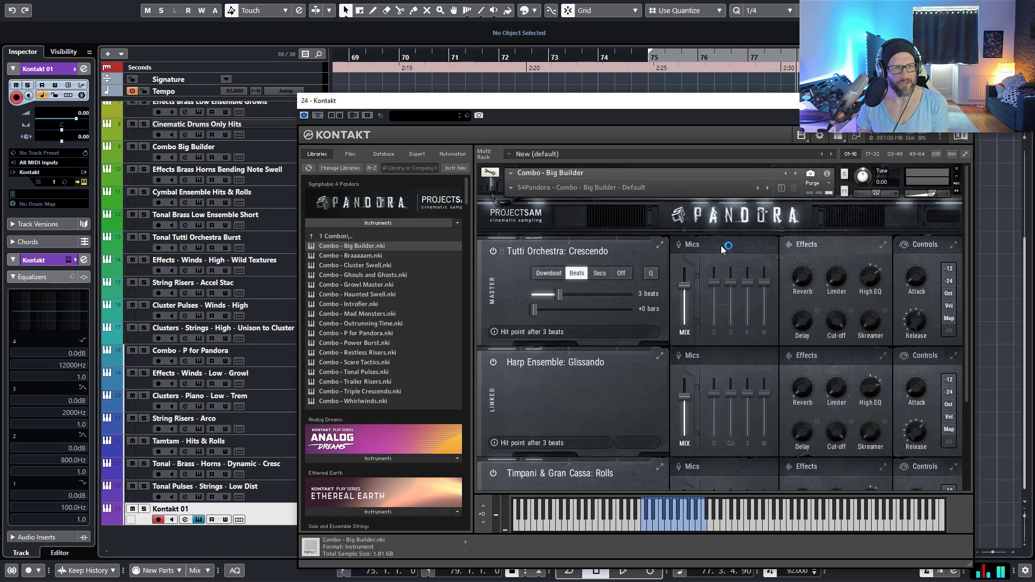
Step: Examine the Effects page and the Controls & Settings page of the Tutti Orchestra crescendo layer, closing each one
{"action": "left_click", "coordinate": [834, 244]}
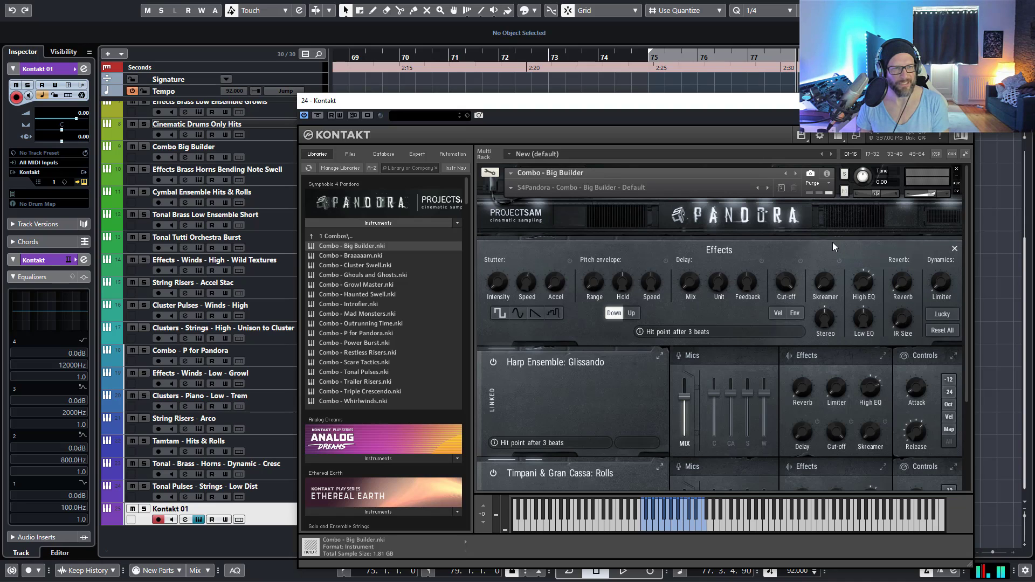
{"action": "left_click", "coordinate": [955, 249]}
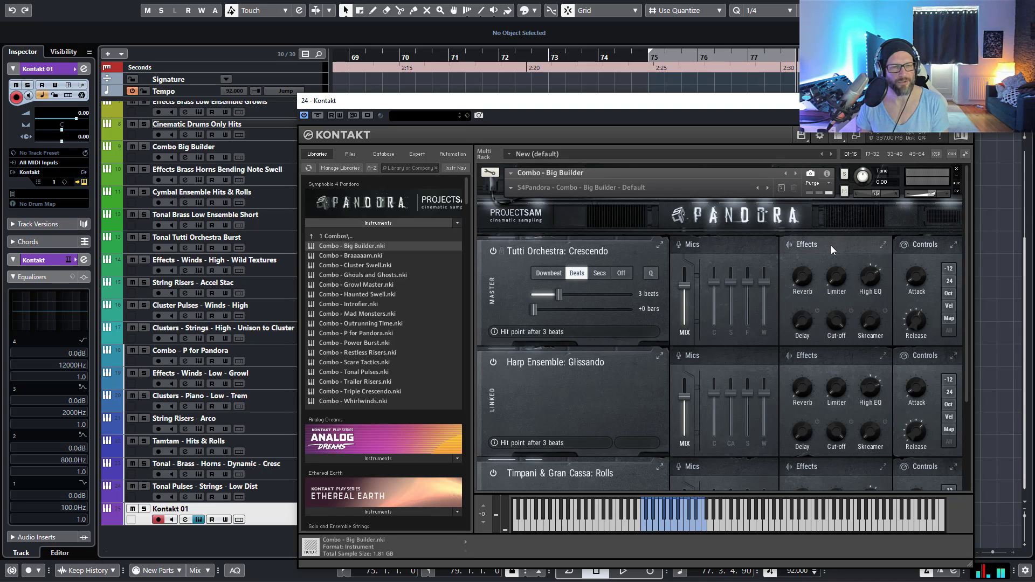
{"action": "left_click", "coordinate": [830, 244]}
{"action": "left_click", "coordinate": [954, 248]}
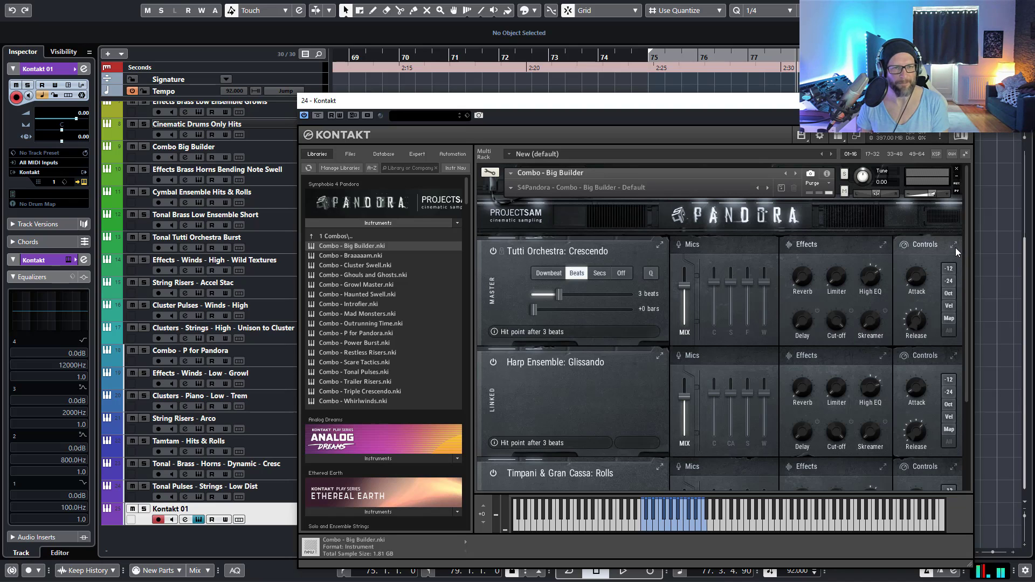
{"action": "left_click", "coordinate": [922, 246]}
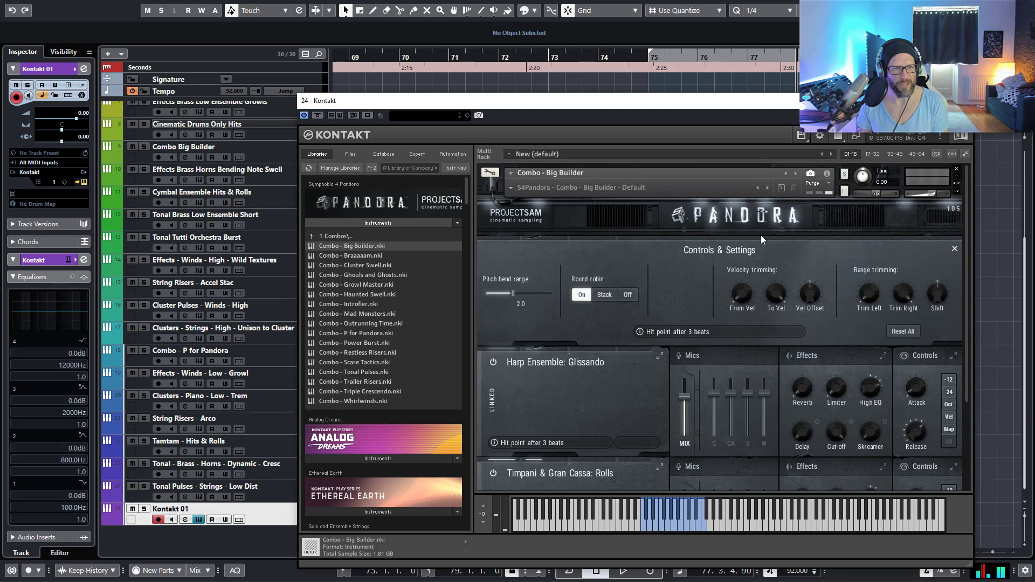
{"action": "left_click", "coordinate": [956, 249]}
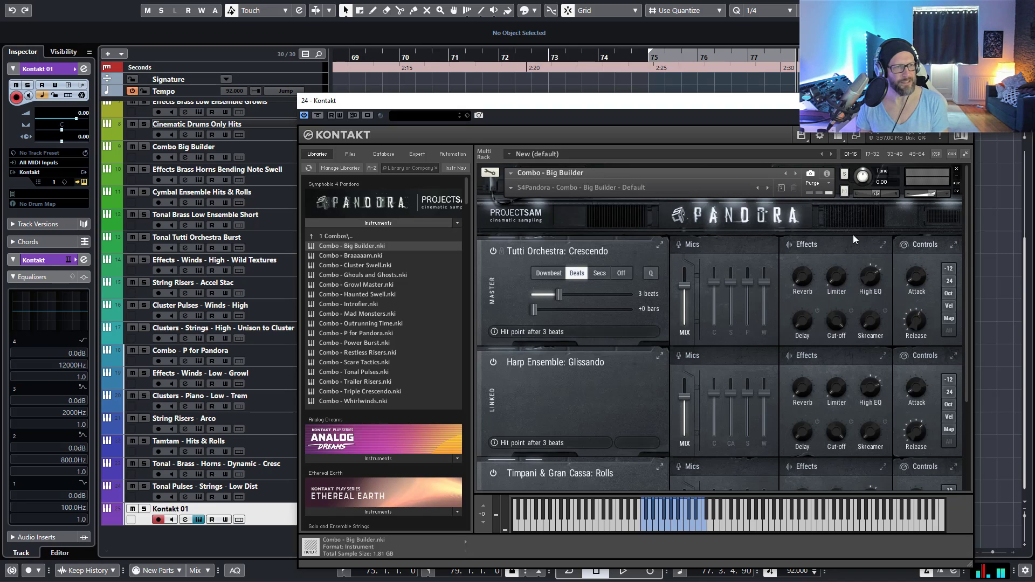
Step: Remove the Big Builder instrument without saving changes and load Combo - Braaaaam in its place
{"action": "left_click", "coordinate": [958, 168]}
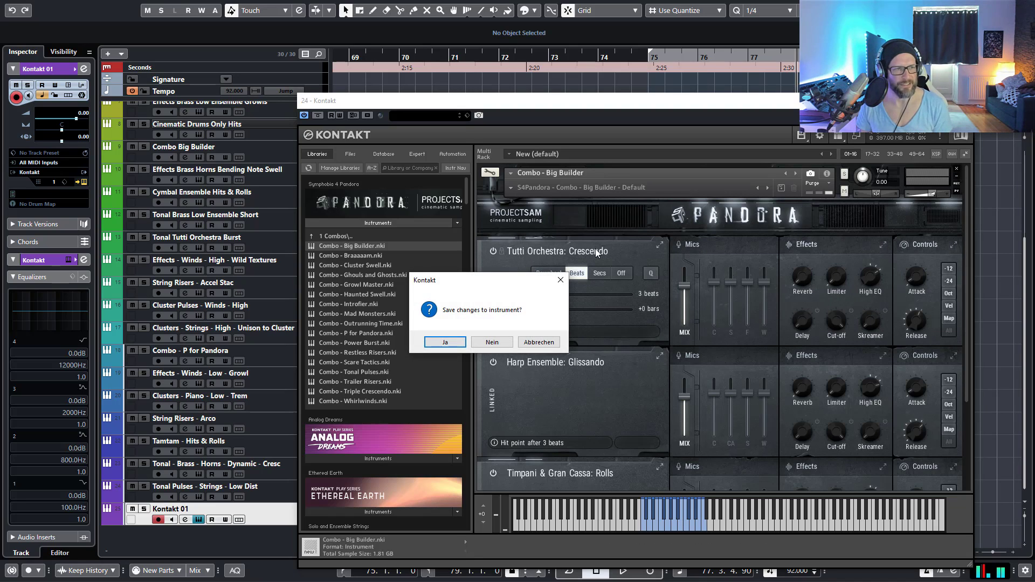
{"action": "left_click", "coordinate": [508, 339]}
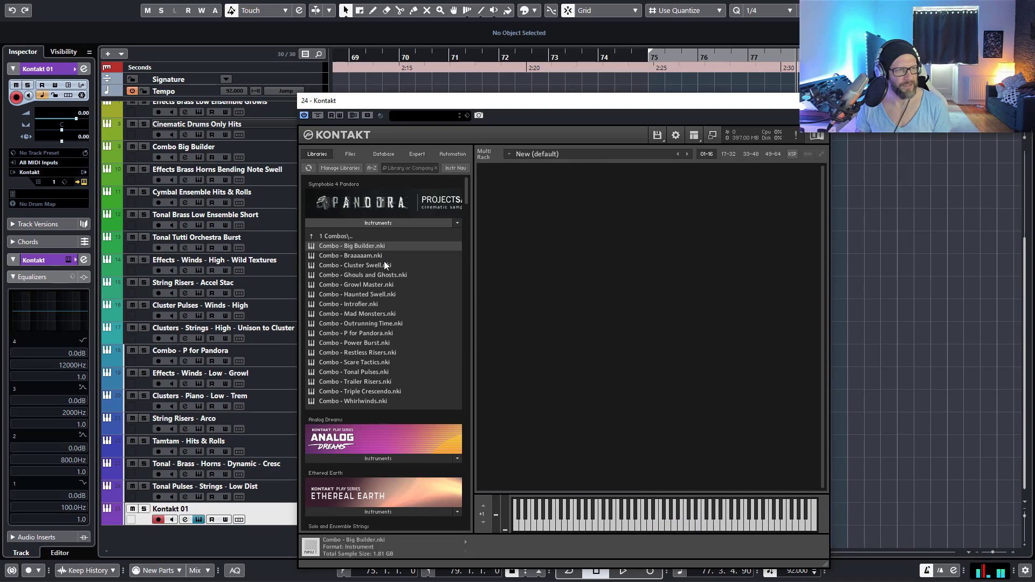
{"action": "left_click_drag", "start_coordinate": [360, 255], "coordinate": [554, 274]}
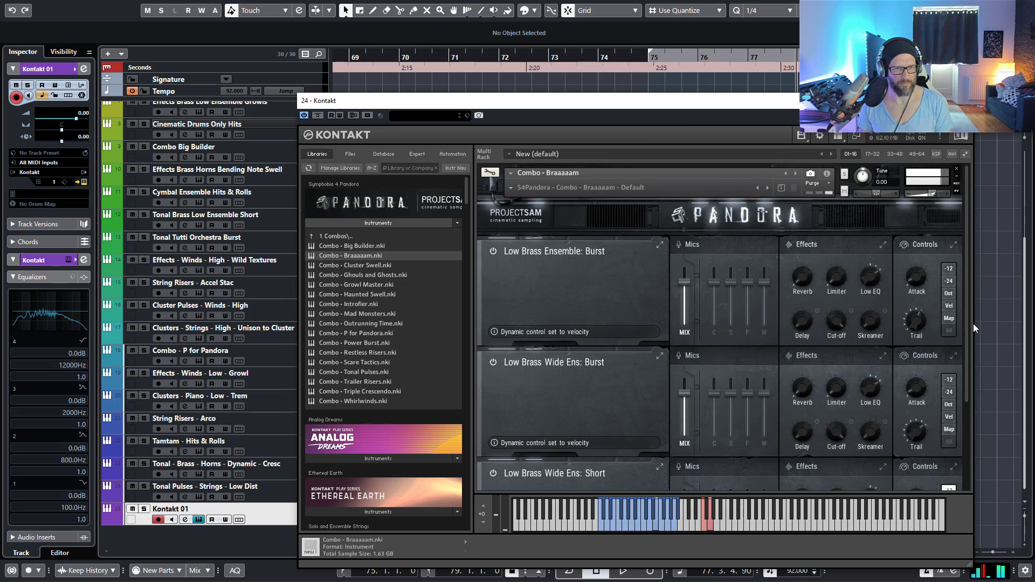
{"action": "left_click_drag", "start_coordinate": [964, 370], "coordinate": [970, 480]}
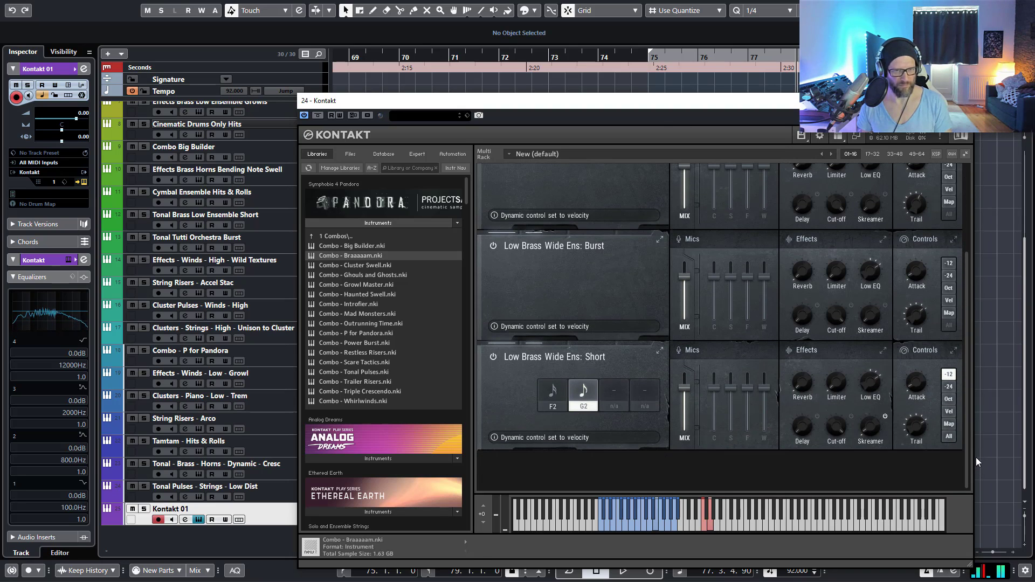
{"action": "left_click_drag", "start_coordinate": [967, 429], "coordinate": [968, 279]}
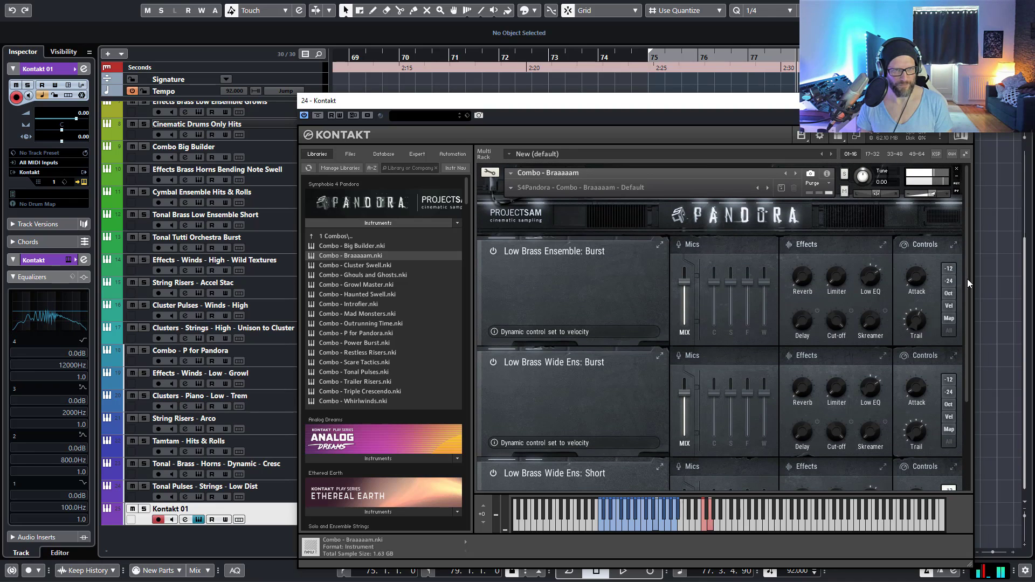
Step: View the Effects page of the Low Brass Ensemble Burst layer, close it, and replace the instrument with Combo - Ghouls and Ghosts
{"action": "left_click", "coordinate": [833, 248]}
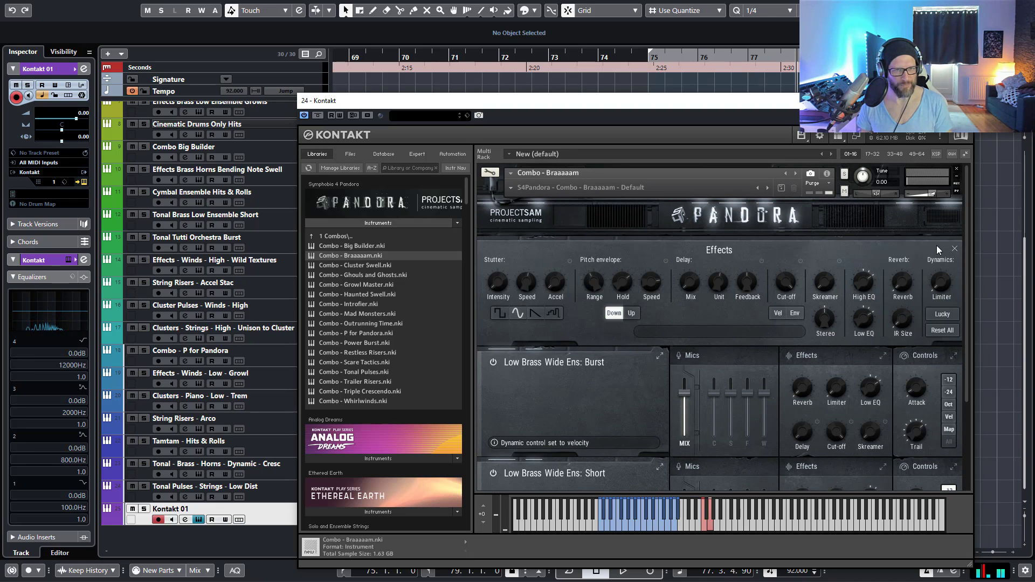
{"action": "left_click", "coordinate": [952, 248]}
{"action": "left_click", "coordinate": [952, 248]}
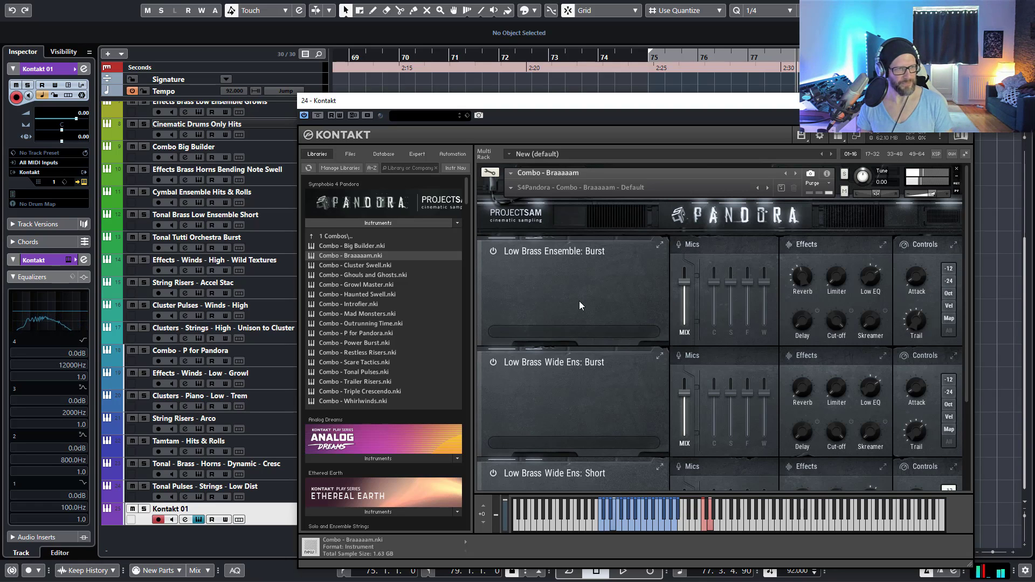
{"action": "double_click", "coordinate": [371, 277]}
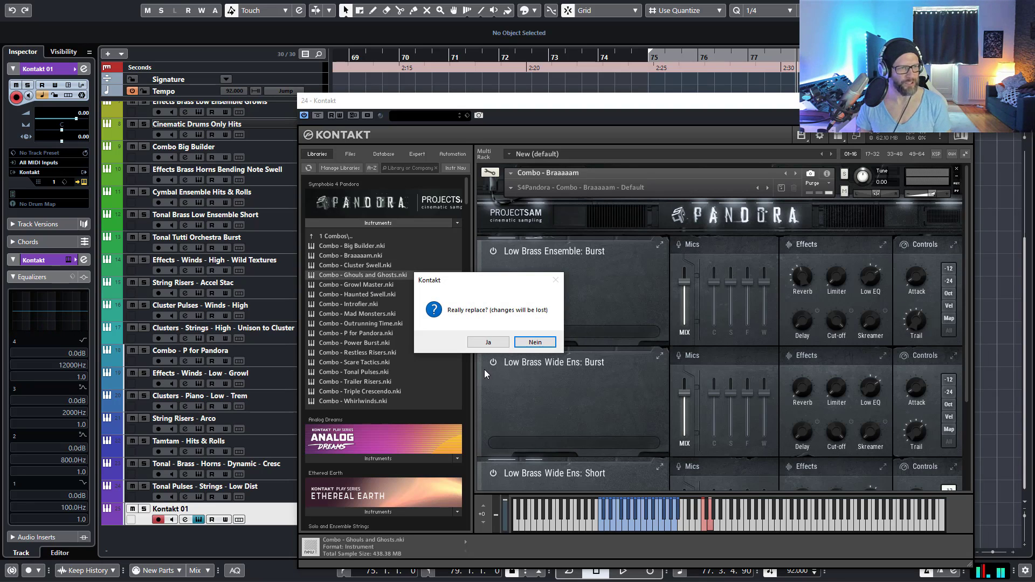
{"action": "left_click", "coordinate": [496, 343]}
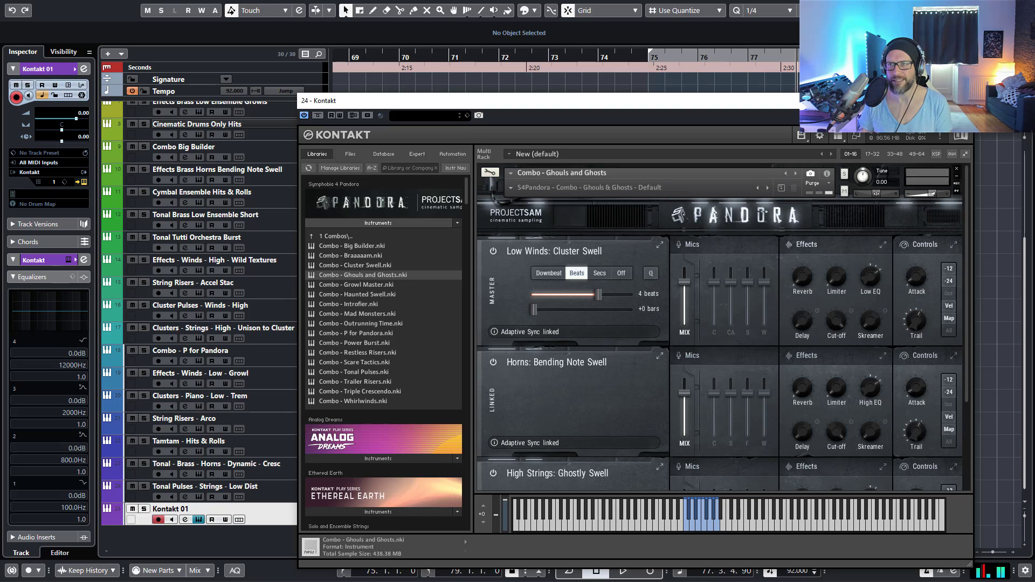
Step: Open the MixConsole, close the Kontakt window, and reposition the mixer to expose the Stereo Out channel's inserts
{"action": "key", "text": "F3"}
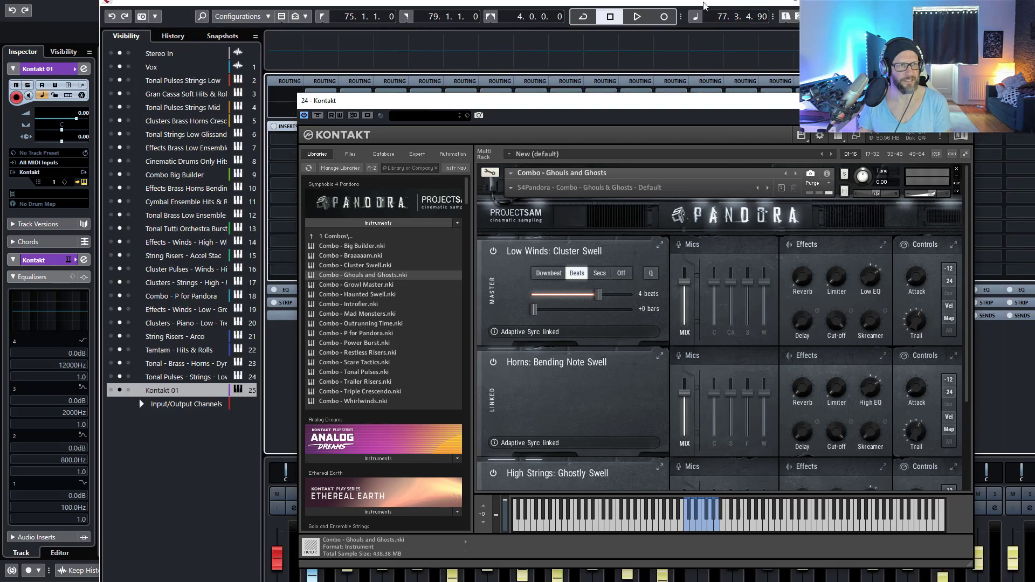
{"action": "left_click_drag", "start_coordinate": [704, 5], "coordinate": [503, 7]}
{"action": "left_click", "coordinate": [963, 101]}
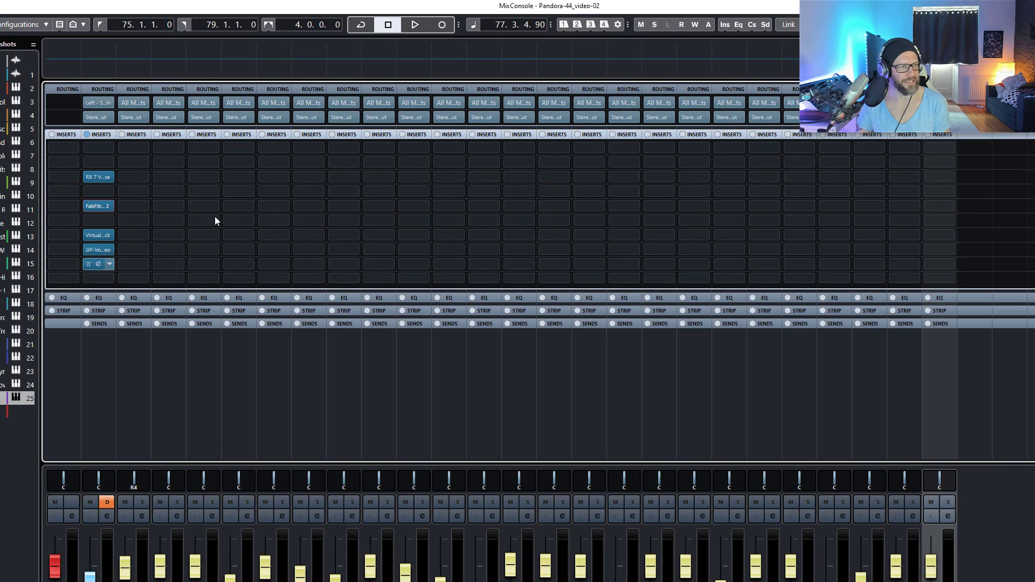
{"action": "left_click_drag", "start_coordinate": [389, 9], "coordinate": [178, 9]}
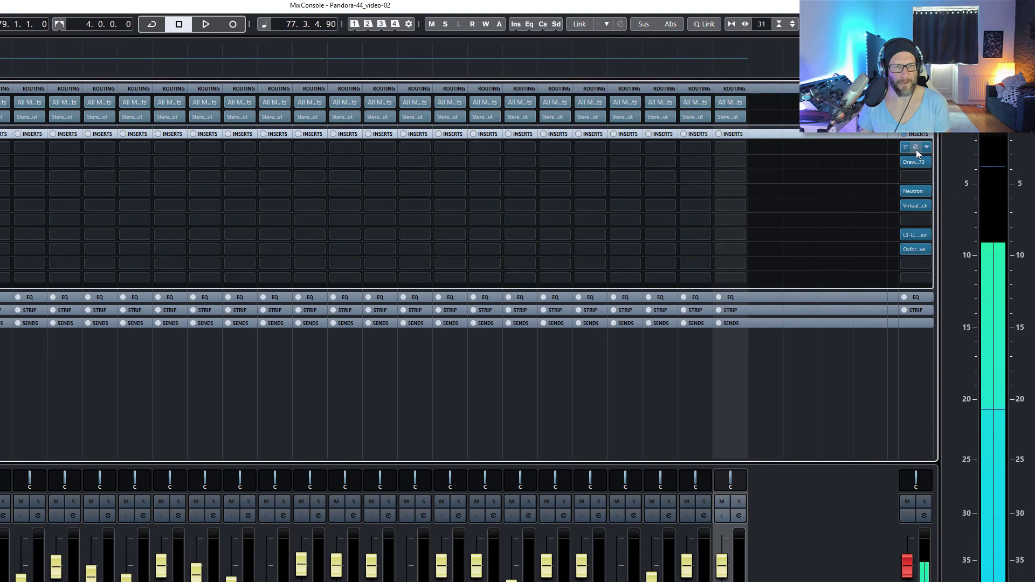
Step: Inspect the first insert and the Drawmer S73 on the Stereo Out channel, closing each plug-in window
{"action": "left_click", "coordinate": [916, 149]}
{"action": "left_click_drag", "start_coordinate": [857, 143], "coordinate": [573, 151]}
{"action": "left_click", "coordinate": [821, 149]}
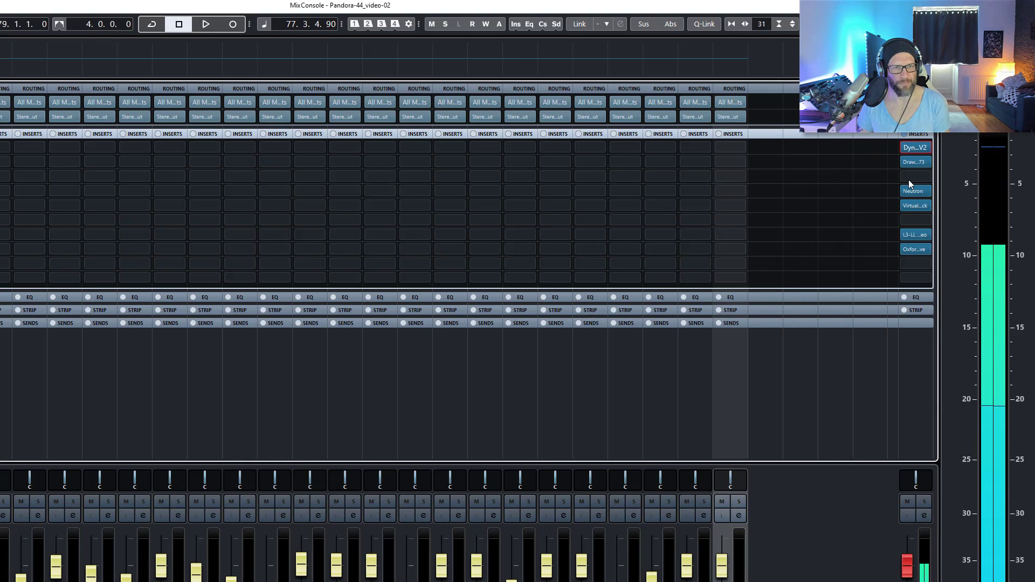
{"action": "mouse_move", "coordinate": [916, 163]}
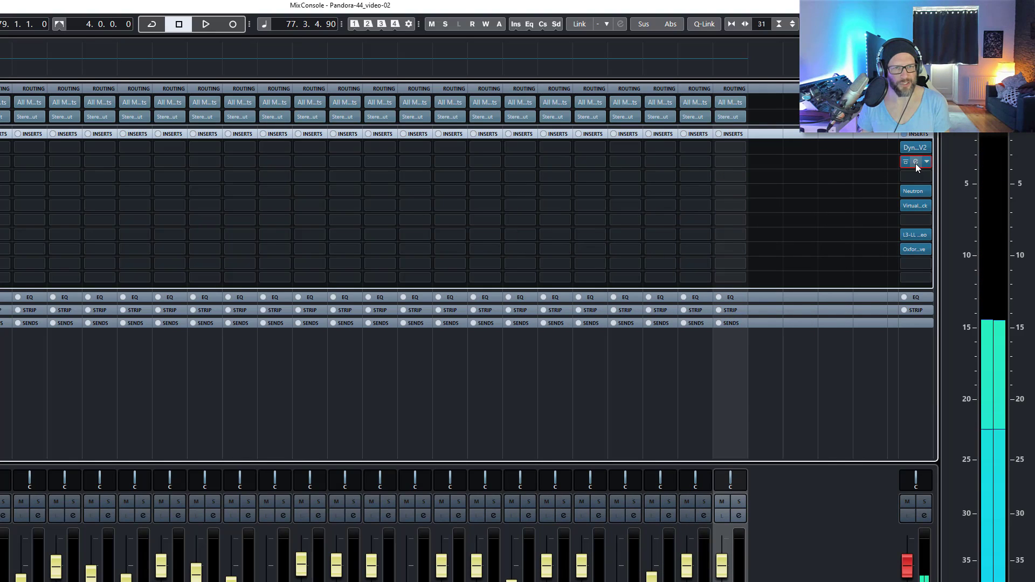
{"action": "left_click", "coordinate": [916, 162]}
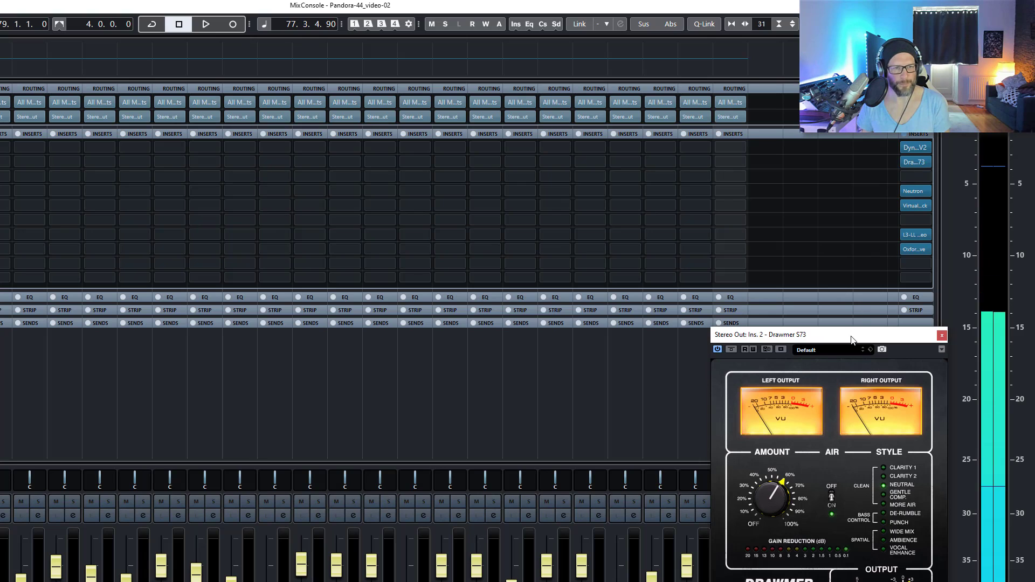
{"action": "left_click_drag", "start_coordinate": [851, 340], "coordinate": [626, 222]}
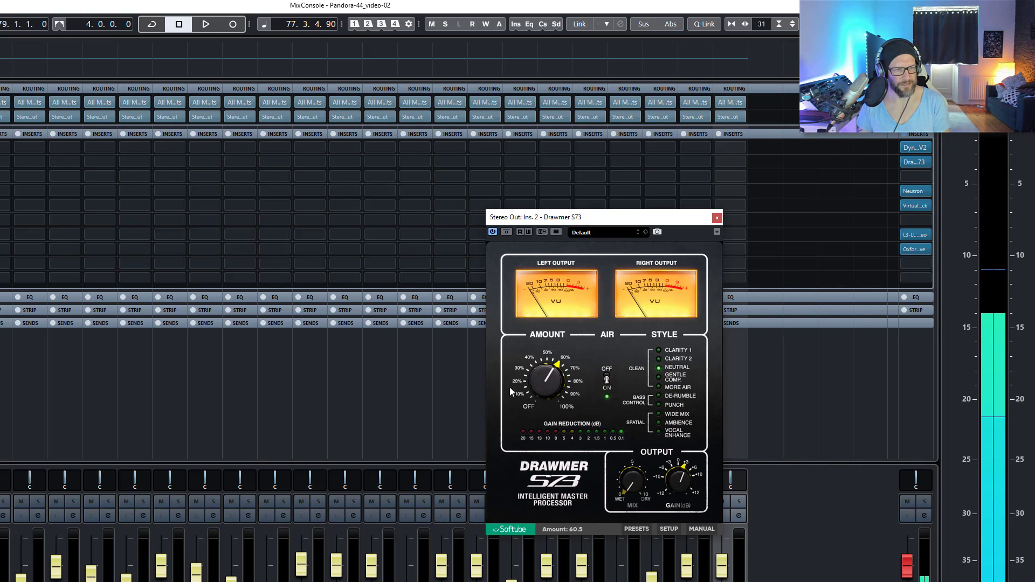
{"action": "left_click", "coordinate": [717, 218]}
Step: Open Neutron on the Stereo Out with its bypass off and examine its Equalizer, Compressor 1 and Compressor 2 modules
{"action": "mouse_move", "coordinate": [919, 198]}
{"action": "mouse_move", "coordinate": [907, 198]}
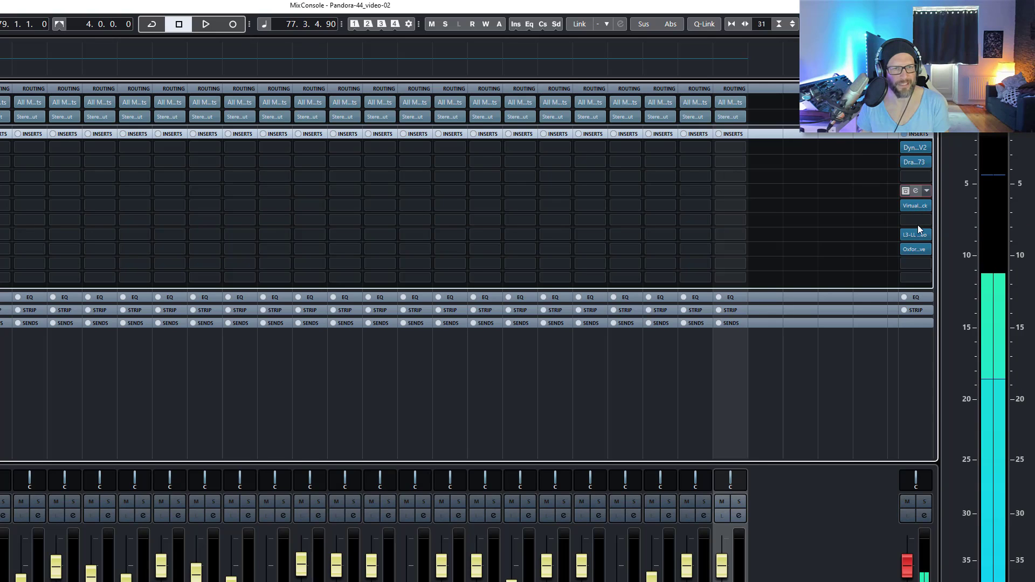
{"action": "left_click", "coordinate": [915, 191]}
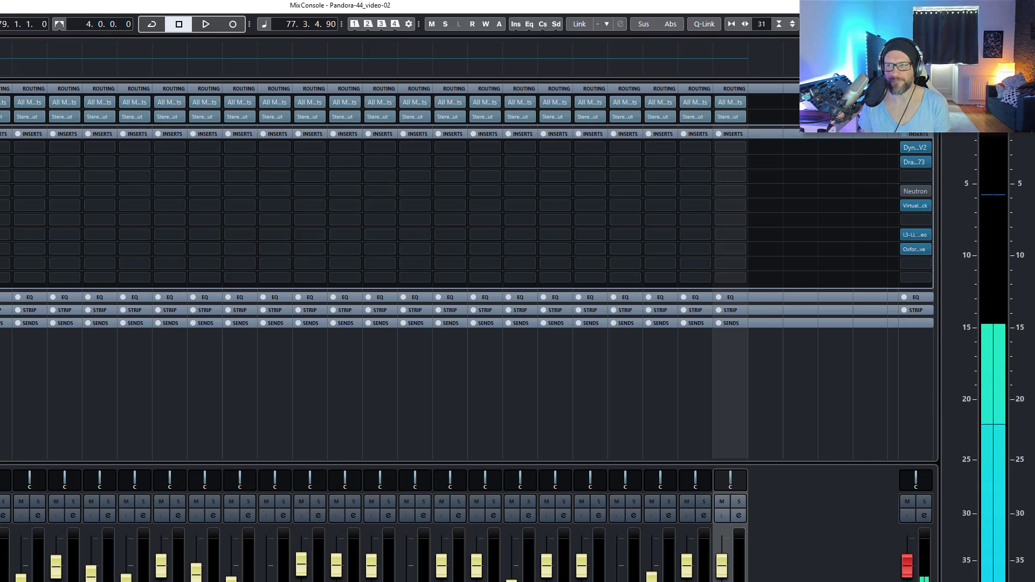
{"action": "left_click_drag", "start_coordinate": [632, 166], "coordinate": [634, 166]}
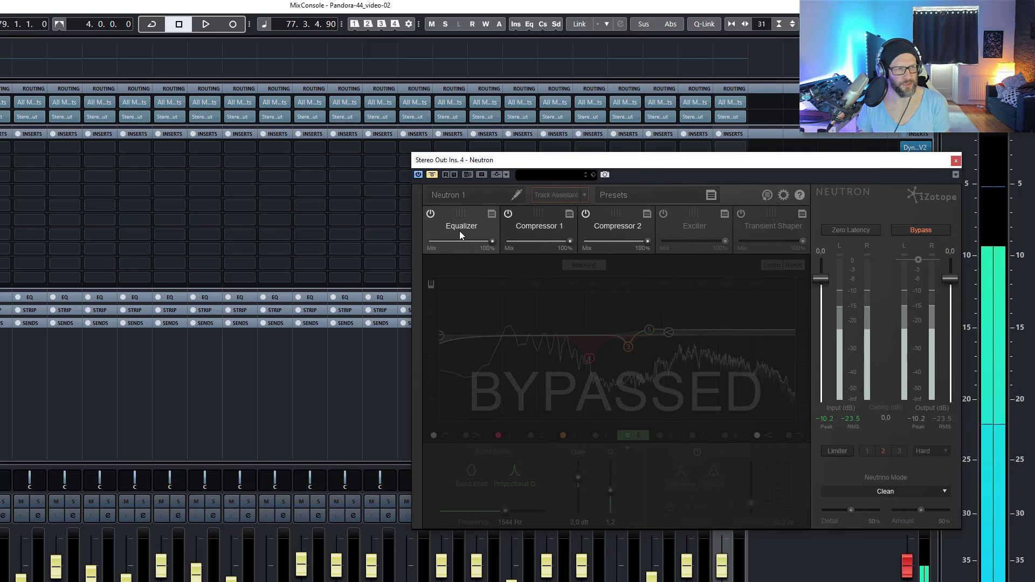
{"action": "left_click", "coordinate": [432, 174]}
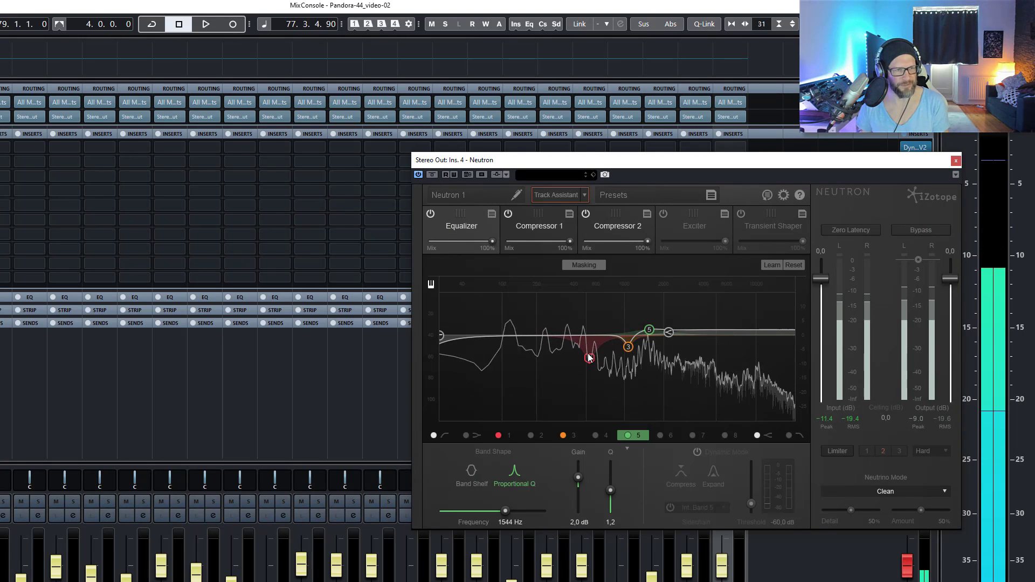
{"action": "left_click", "coordinate": [539, 228]}
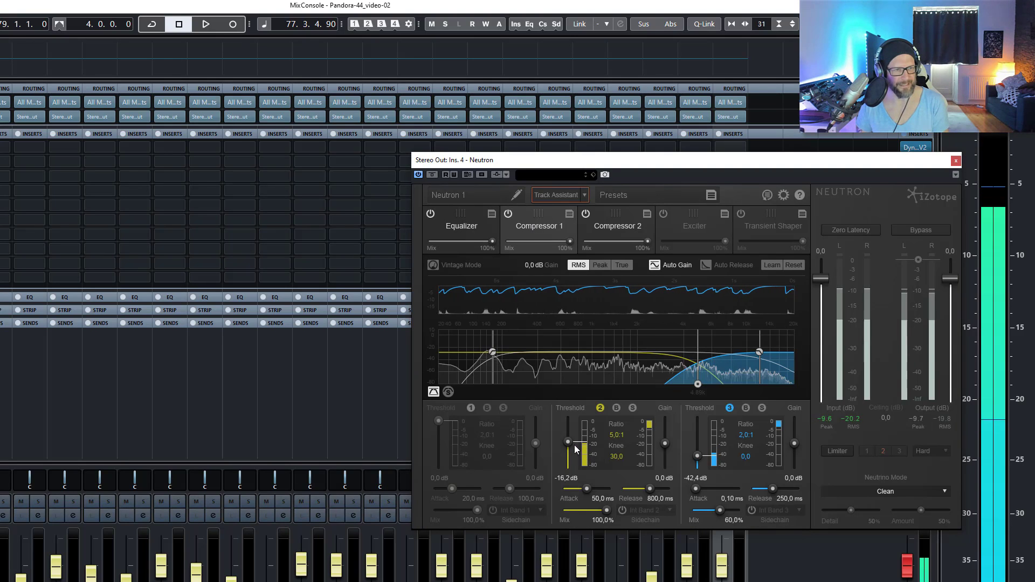
{"action": "left_click", "coordinate": [595, 243]}
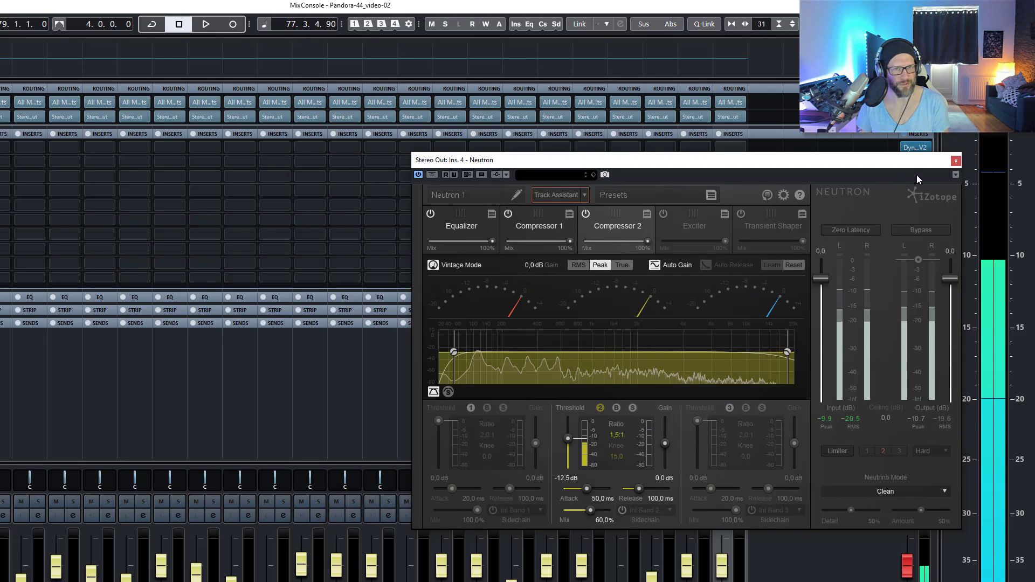
{"action": "left_click", "coordinate": [956, 160]}
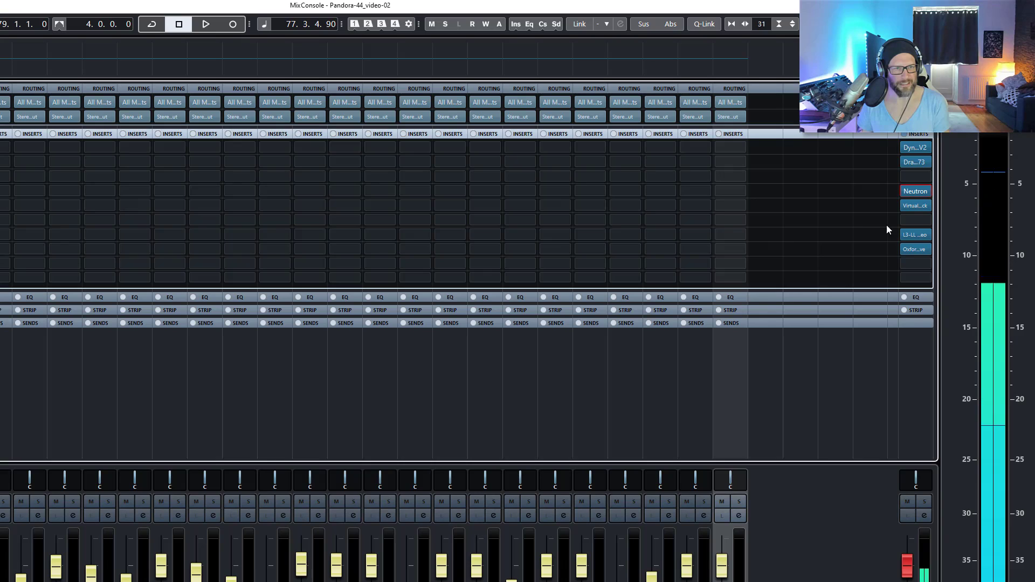
Step: Inspect the Virtual Mix Rack and the L3-LL Multimaximizer on the Stereo Out channel, closing each plug-in window
{"action": "left_click", "coordinate": [916, 208]}
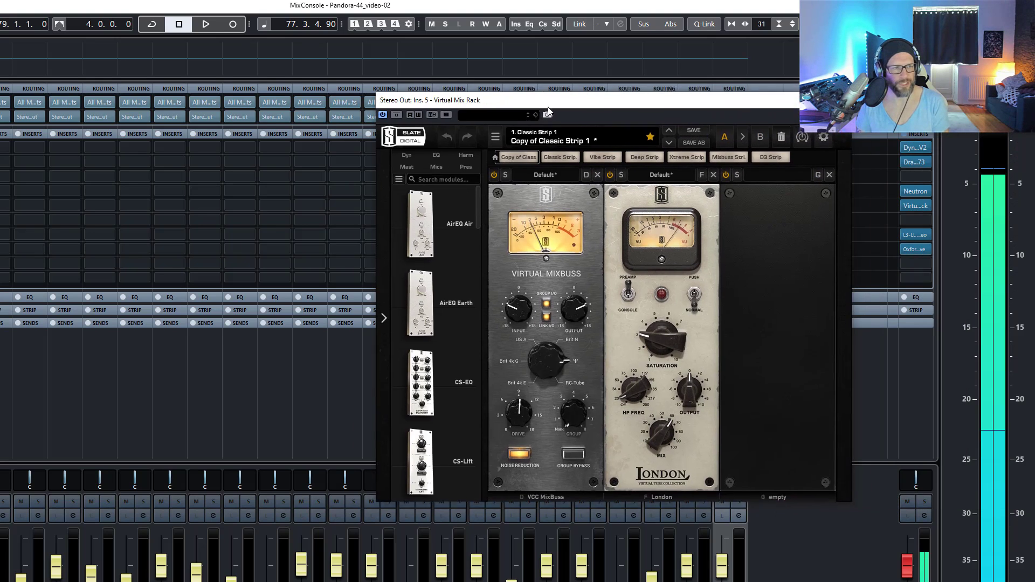
{"action": "left_click_drag", "start_coordinate": [548, 107], "coordinate": [465, 125]}
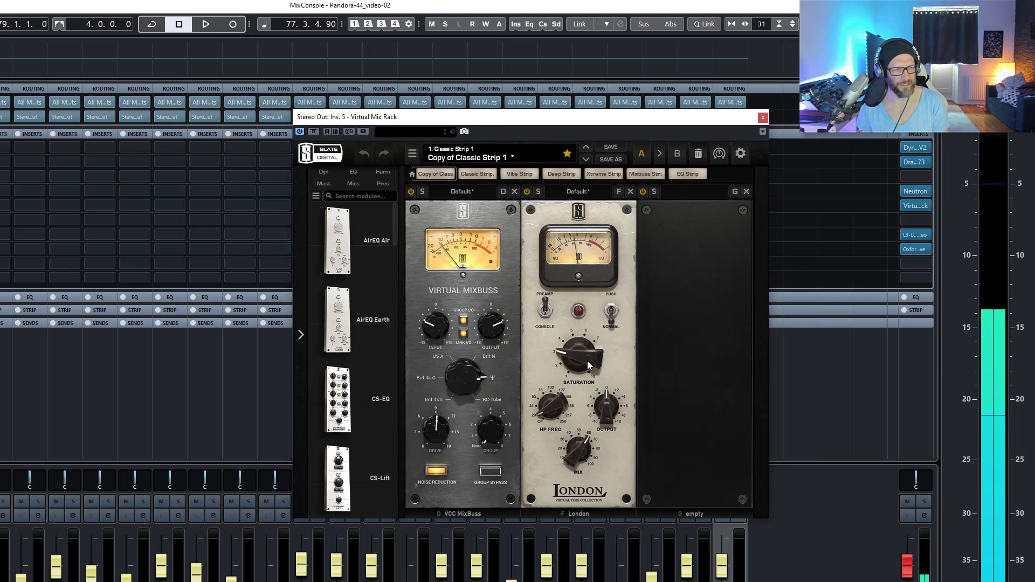
{"action": "left_click", "coordinate": [763, 117]}
{"action": "mouse_move", "coordinate": [917, 237]}
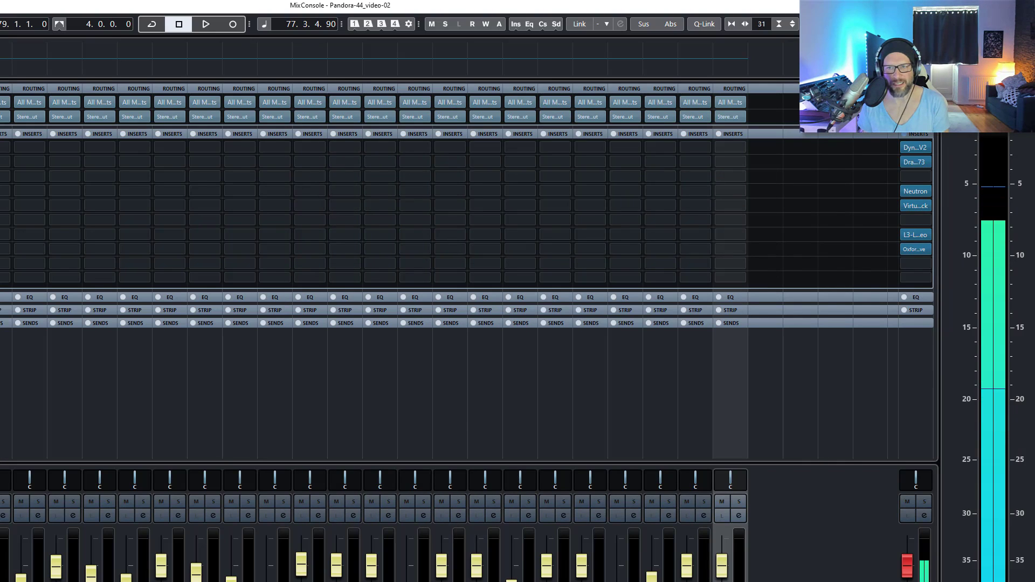
{"action": "left_click_drag", "start_coordinate": [707, 211], "coordinate": [527, 189]}
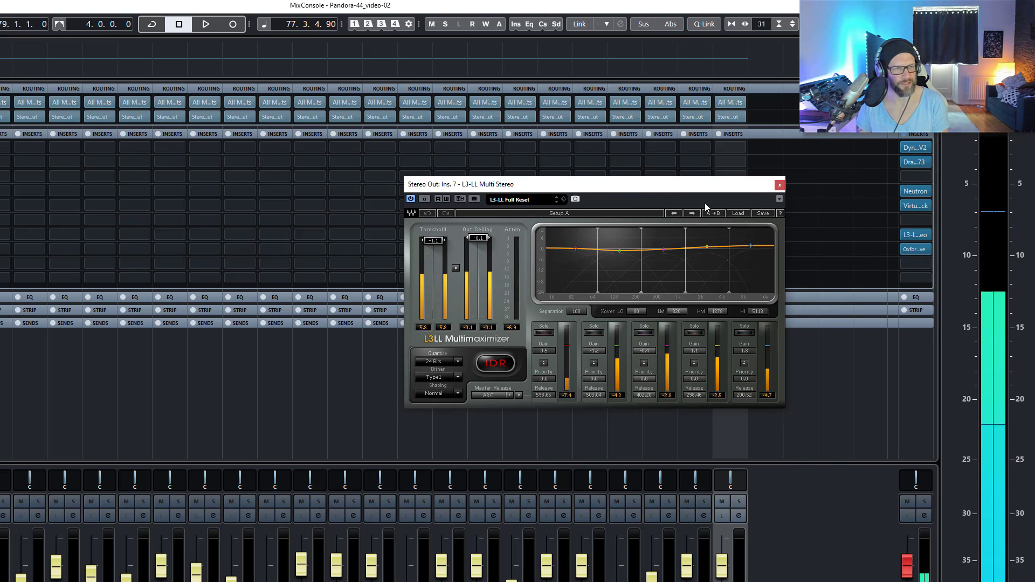
{"action": "left_click", "coordinate": [780, 185]}
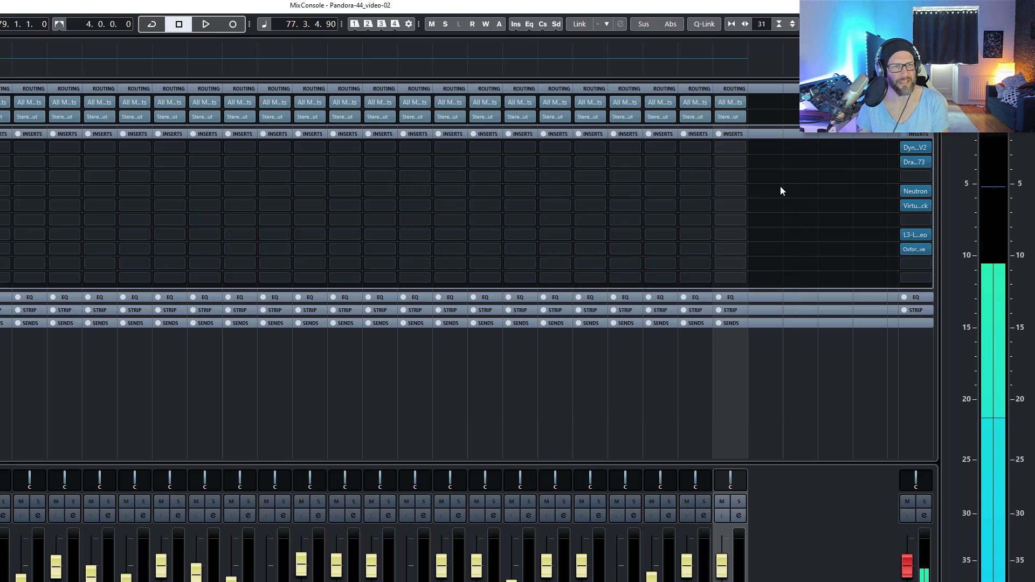
Step: Inspect the Oxford Inflator settings on the Stereo Out channel and close the plug-in window
{"action": "left_click", "coordinate": [915, 249]}
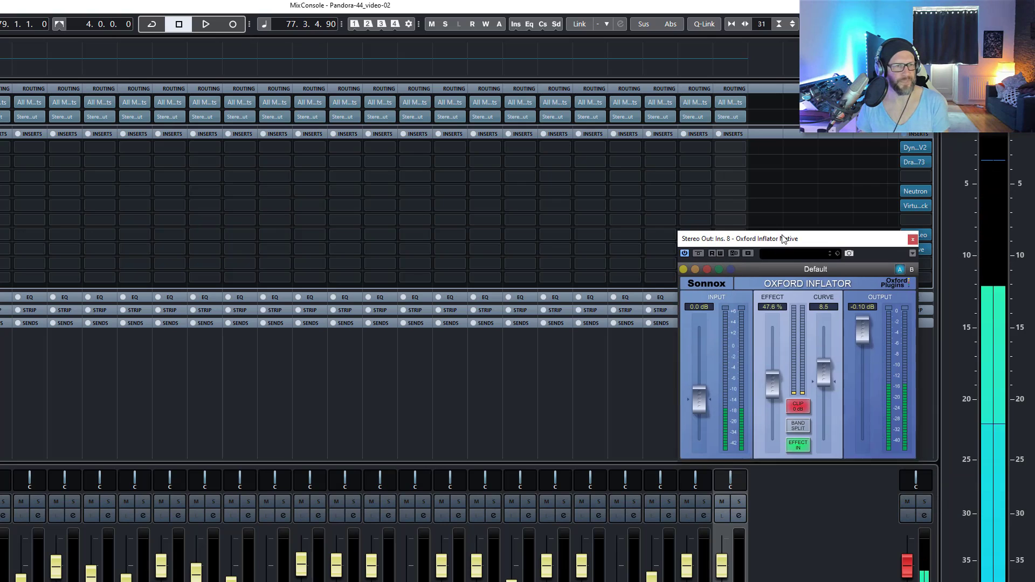
{"action": "left_click_drag", "start_coordinate": [835, 236], "coordinate": [684, 216]}
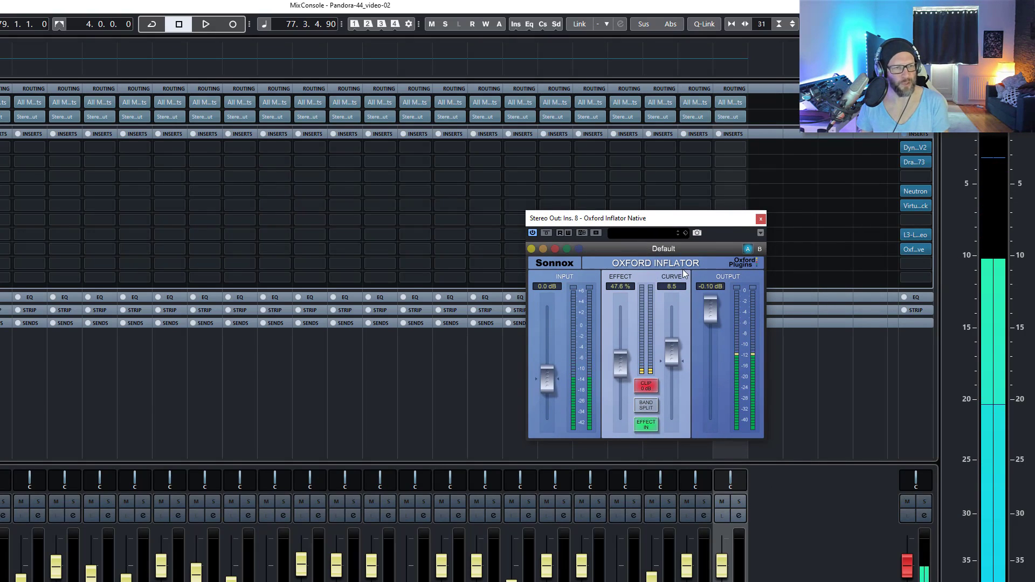
{"action": "left_click", "coordinate": [760, 218]}
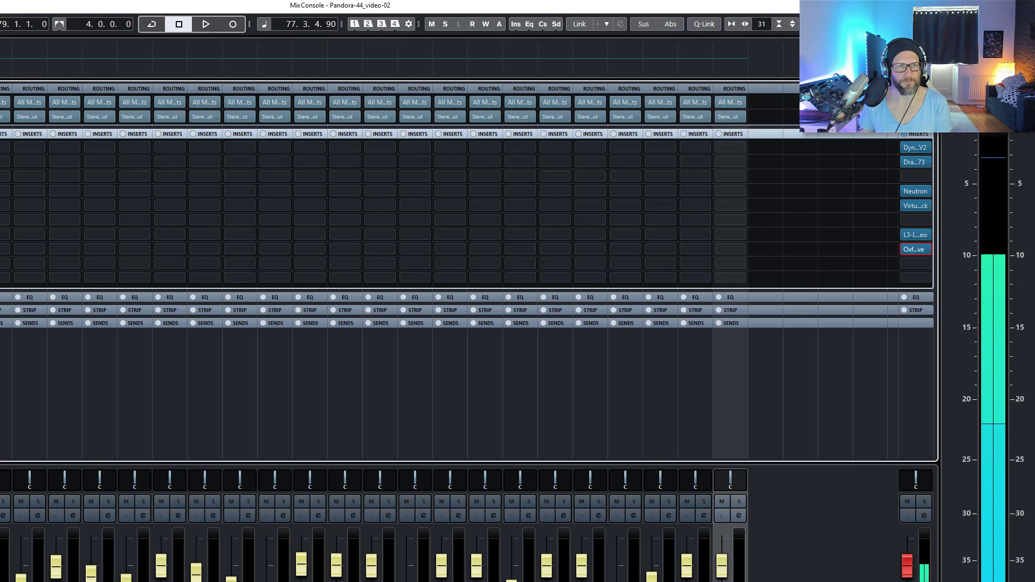
Step: Return from the mixer to the Kontakt 01 track's instrument and set the Low Winds: Cluster Swell sync length to 4 beats
{"action": "key", "text": "F3"}
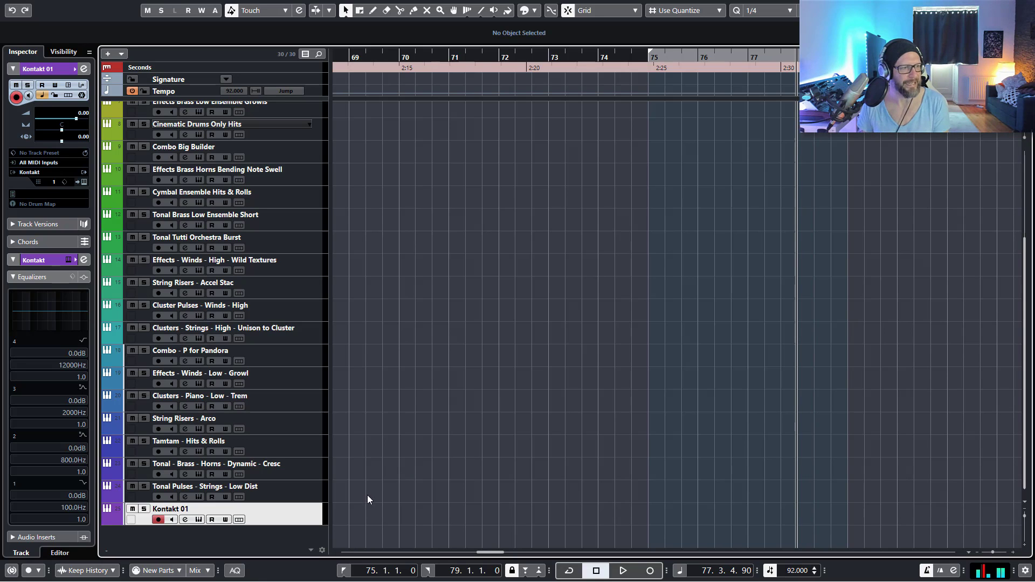
{"action": "left_click", "coordinate": [198, 520]}
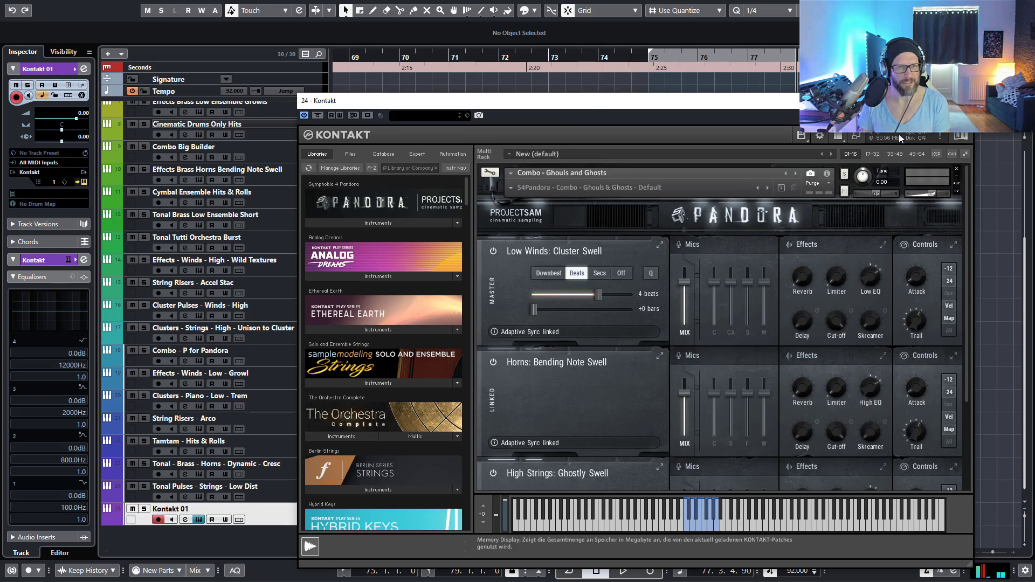
{"action": "left_click_drag", "start_coordinate": [898, 105], "coordinate": [908, 84]}
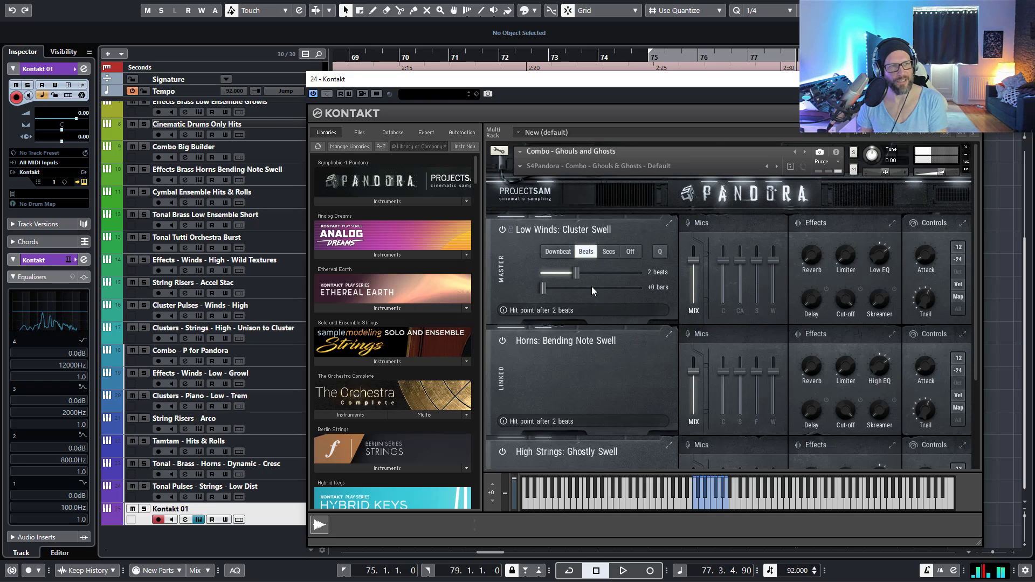
{"action": "left_click_drag", "start_coordinate": [579, 273], "coordinate": [622, 274]}
Step: Replace the Ghouls and Ghosts instrument with Combo - Trailer Risers from the Pandora combos
{"action": "left_click", "coordinate": [404, 202]}
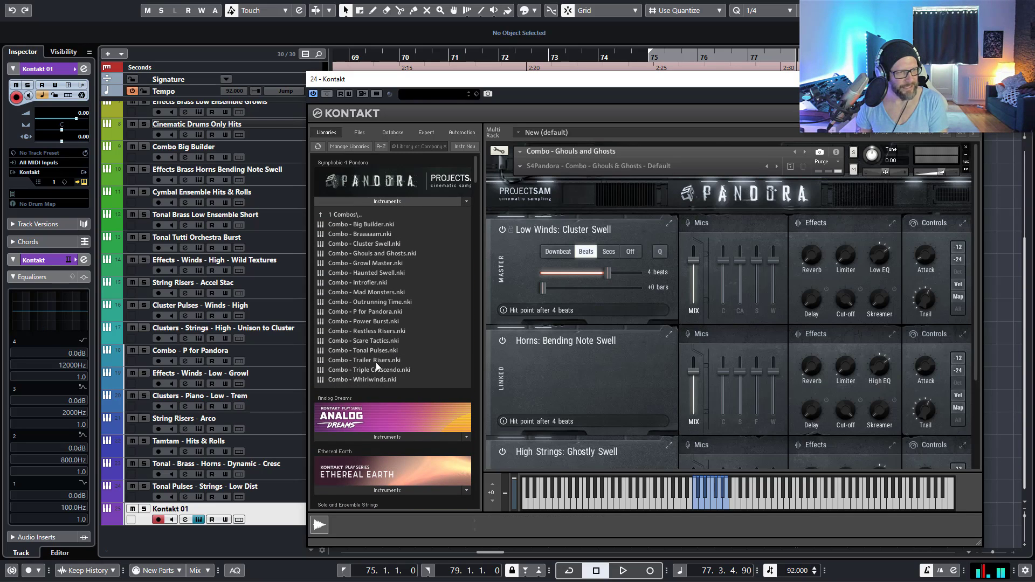
{"action": "left_click_drag", "start_coordinate": [376, 360], "coordinate": [605, 341]}
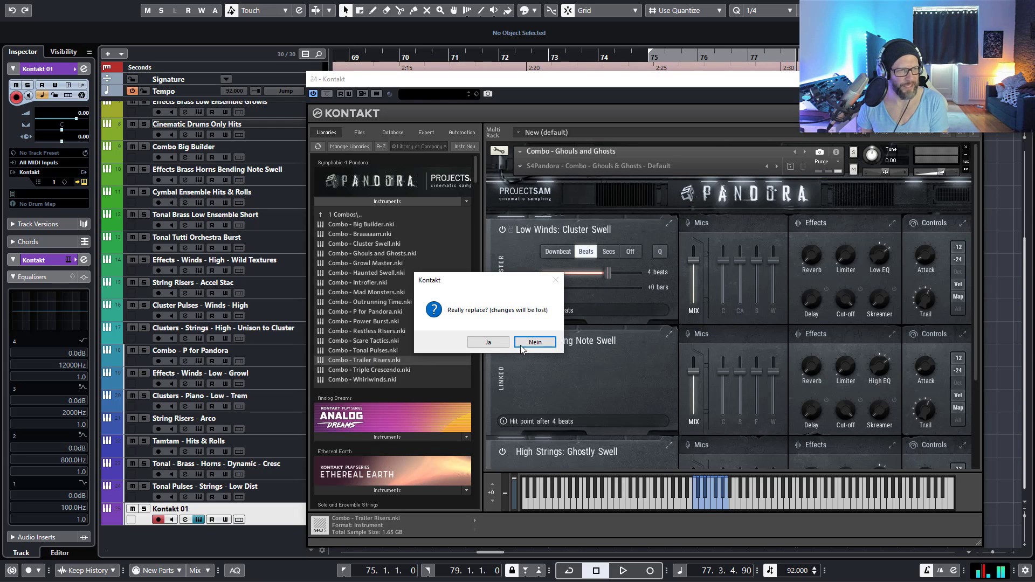
{"action": "left_click", "coordinate": [488, 342]}
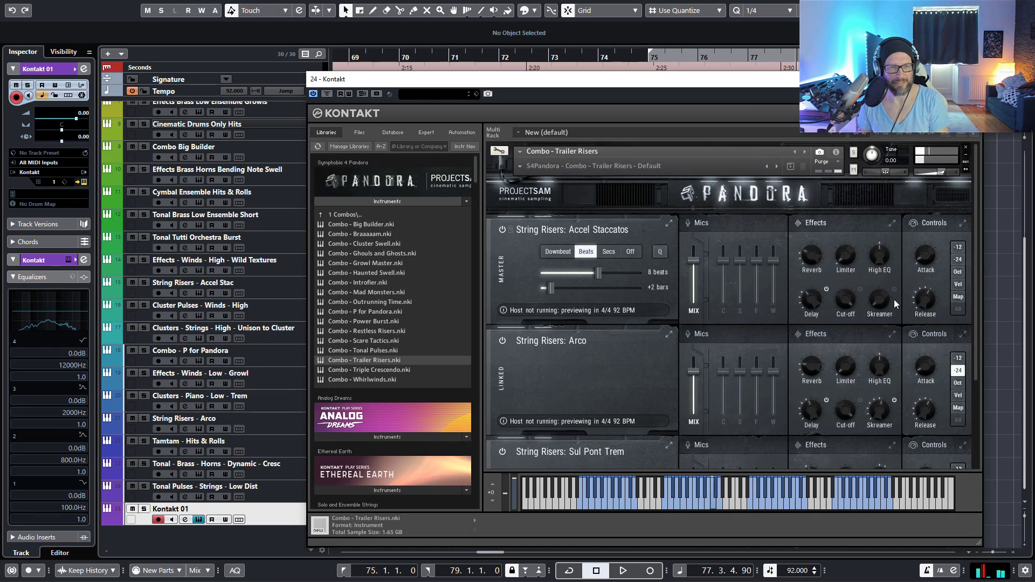
Step: View the Effects page of the Accel Staccatos layer, close it, and bring the Sul Pont Trem layer into view
{"action": "left_click", "coordinate": [835, 224]}
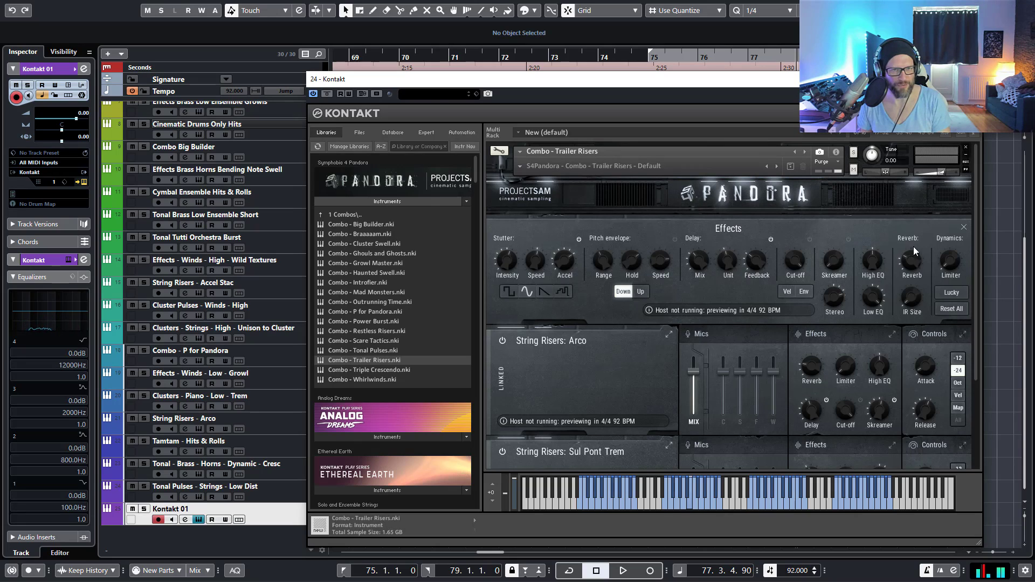
{"action": "left_click", "coordinate": [964, 227]}
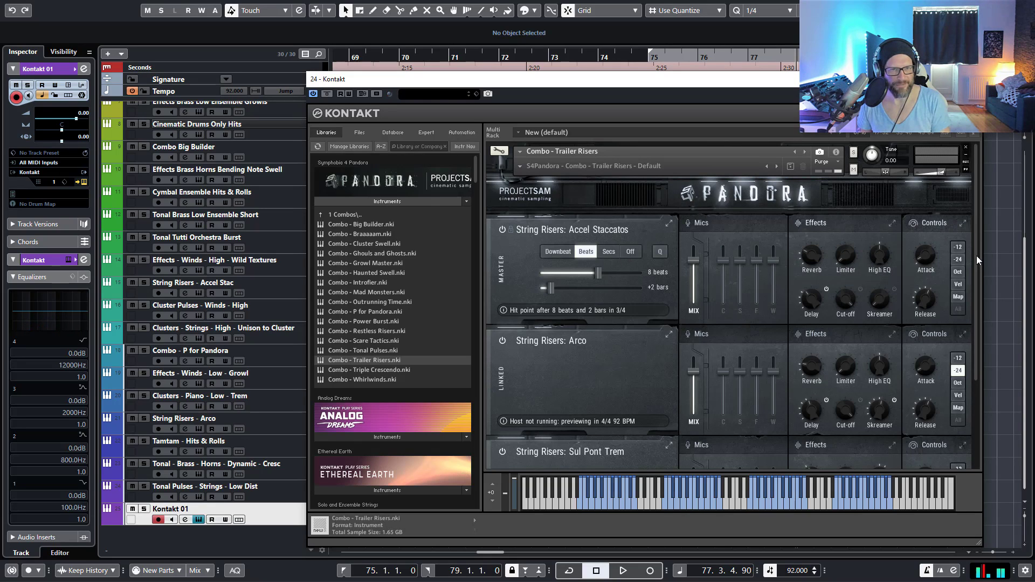
{"action": "left_click_drag", "start_coordinate": [976, 256], "coordinate": [977, 312]}
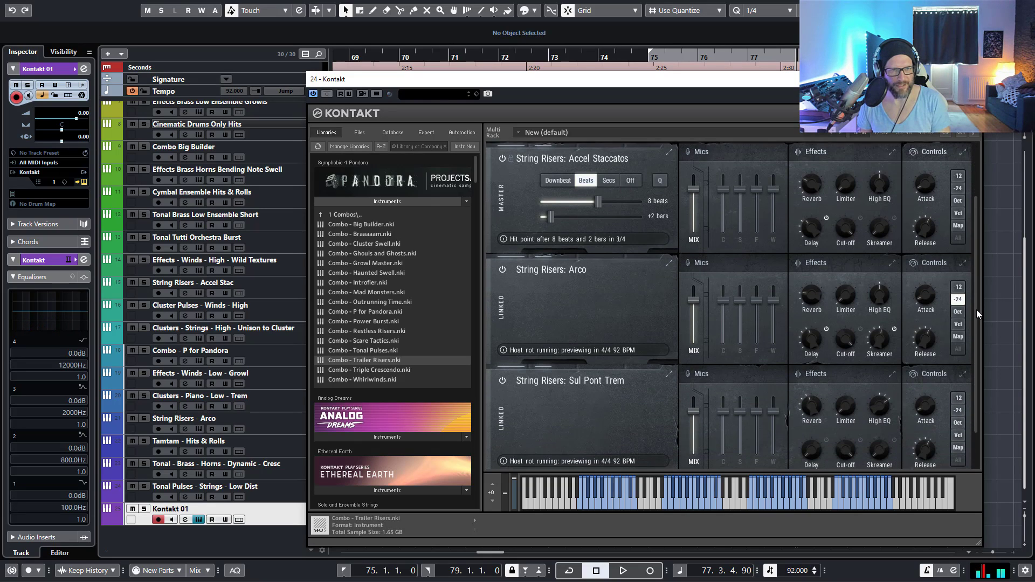
Step: Inspect the stutter settings on the Effects page of the String Risers: Arco layer and close the page
{"action": "left_click", "coordinate": [846, 265]}
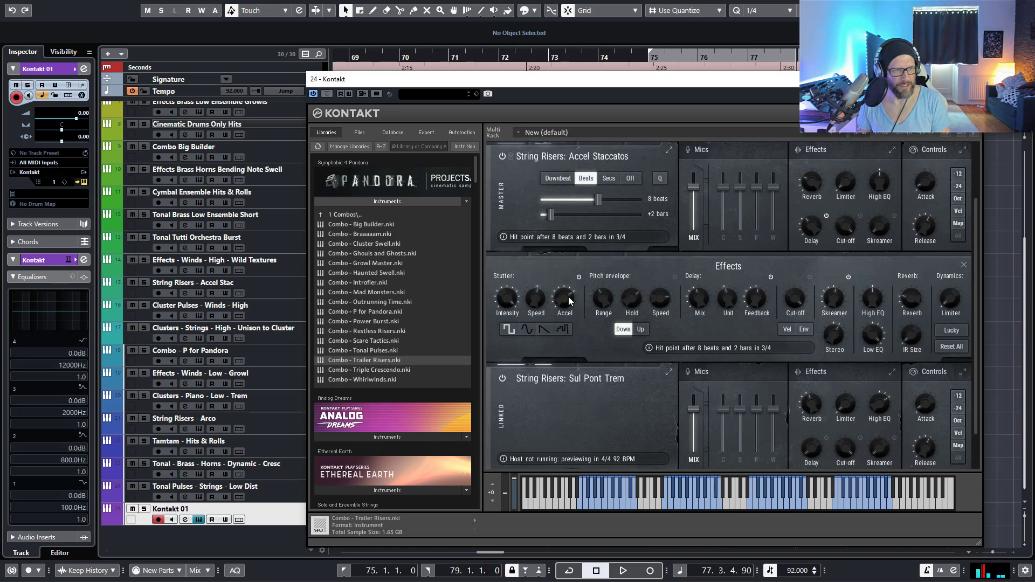
{"action": "left_click", "coordinate": [964, 265]}
{"action": "left_click_drag", "start_coordinate": [977, 270], "coordinate": [981, 247]}
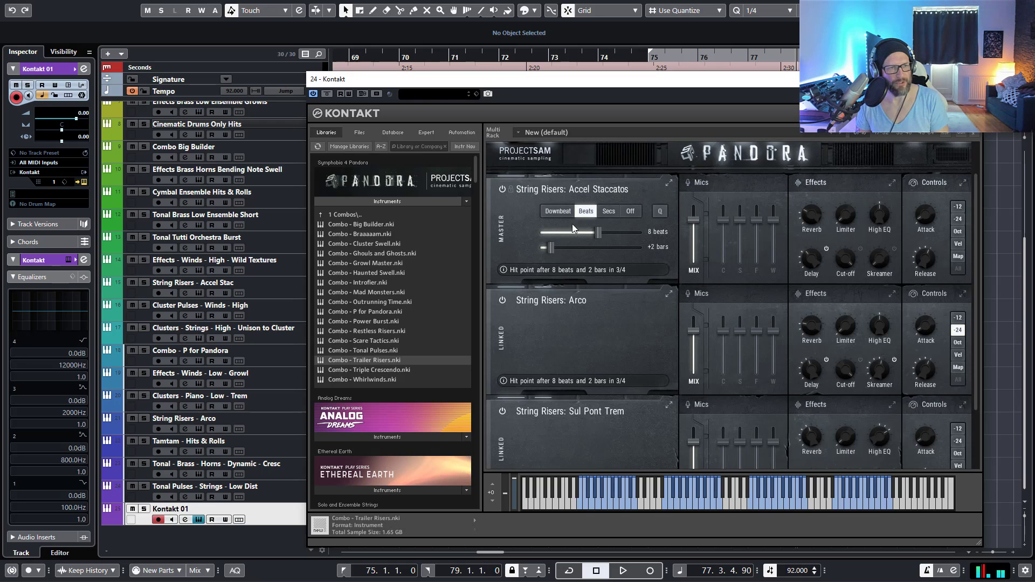
{"action": "scroll", "coordinate": [583, 321], "scroll_direction": "down", "scroll_amount": 3}
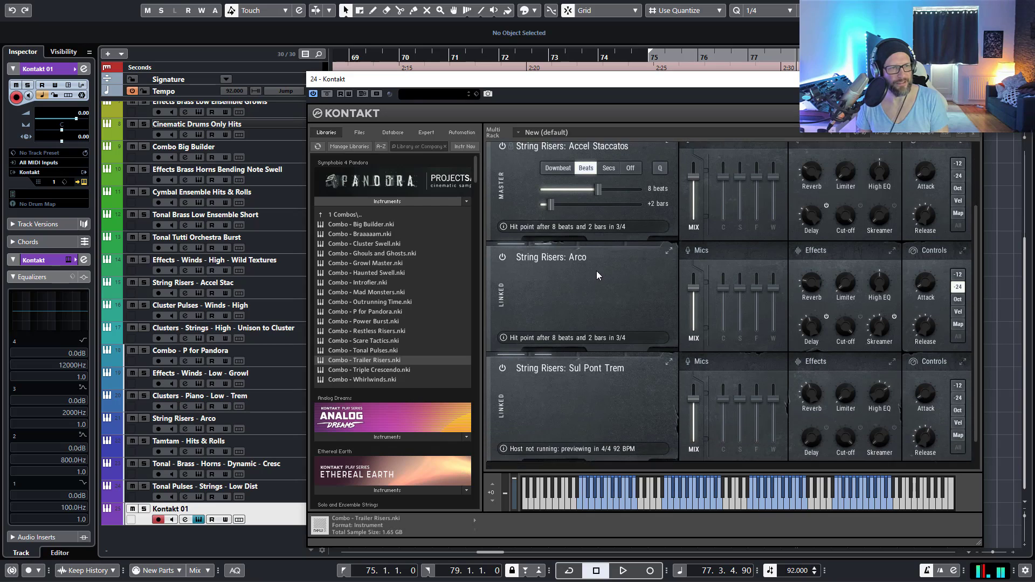
{"action": "scroll", "coordinate": [581, 280], "scroll_direction": "up", "scroll_amount": 1}
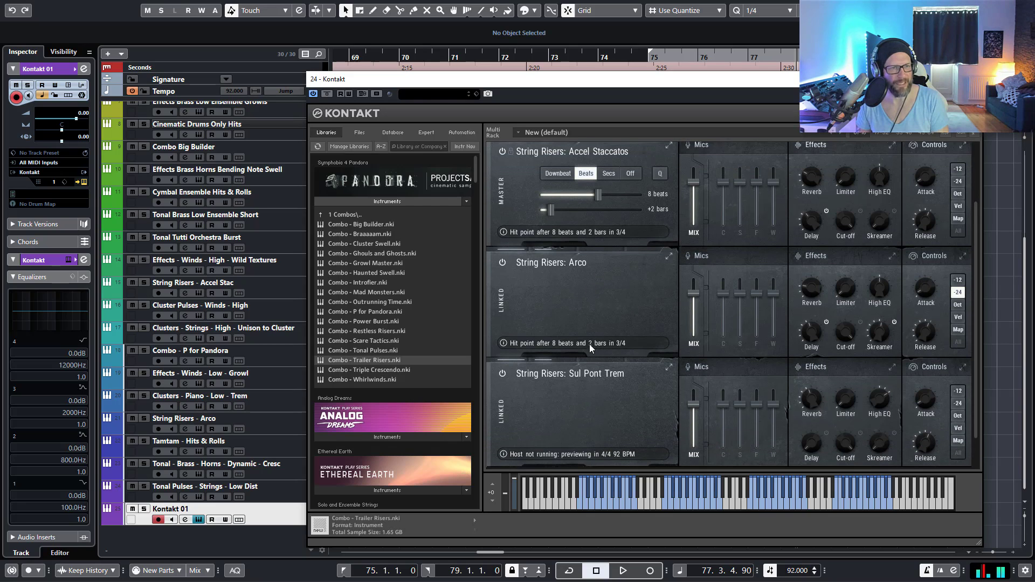
{"action": "scroll", "coordinate": [608, 412], "scroll_direction": "up", "scroll_amount": 3}
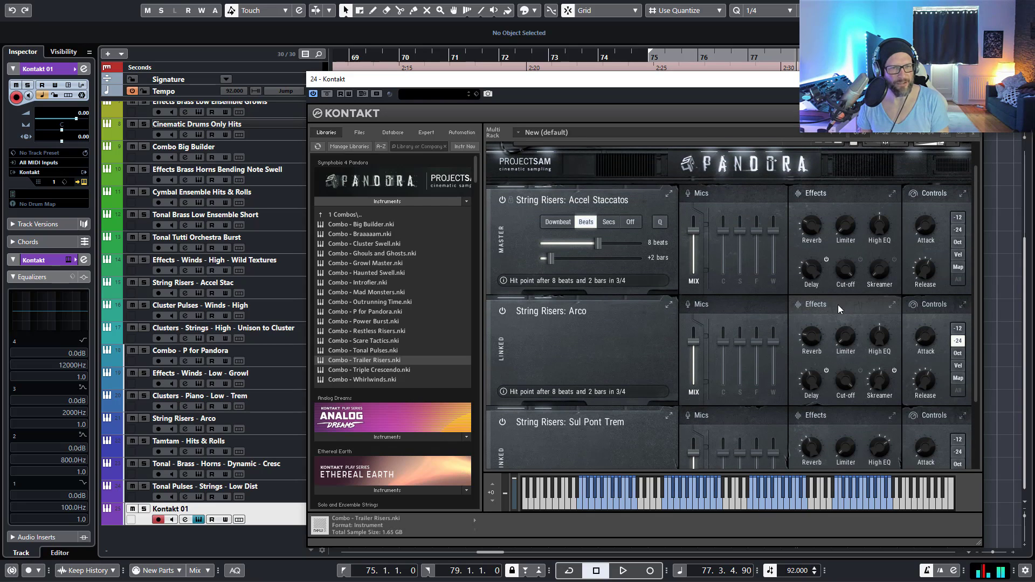
{"action": "left_click", "coordinate": [843, 306]}
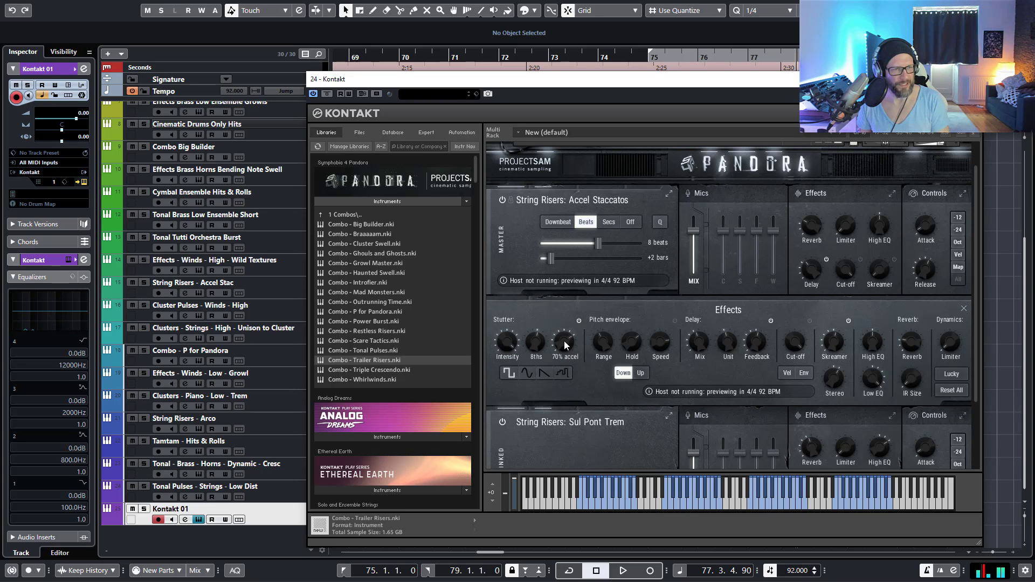
{"action": "left_click", "coordinate": [964, 309]}
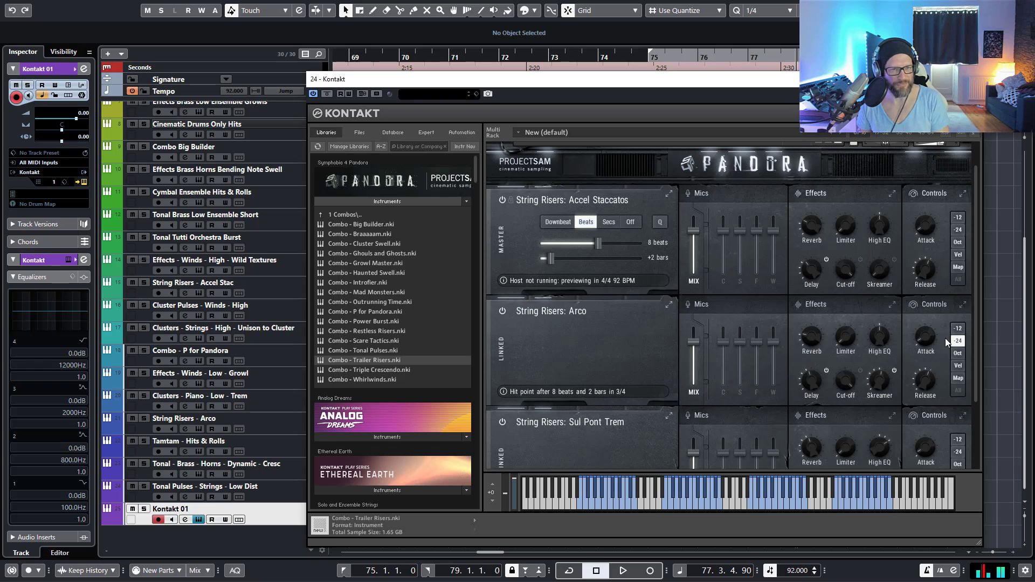
Step: Open the Effects page of the String Risers: Sul Pont Trem layer and look over its settings
{"action": "scroll", "coordinate": [942, 387], "scroll_direction": "down", "scroll_amount": 2}
{"action": "left_click", "coordinate": [845, 362]}
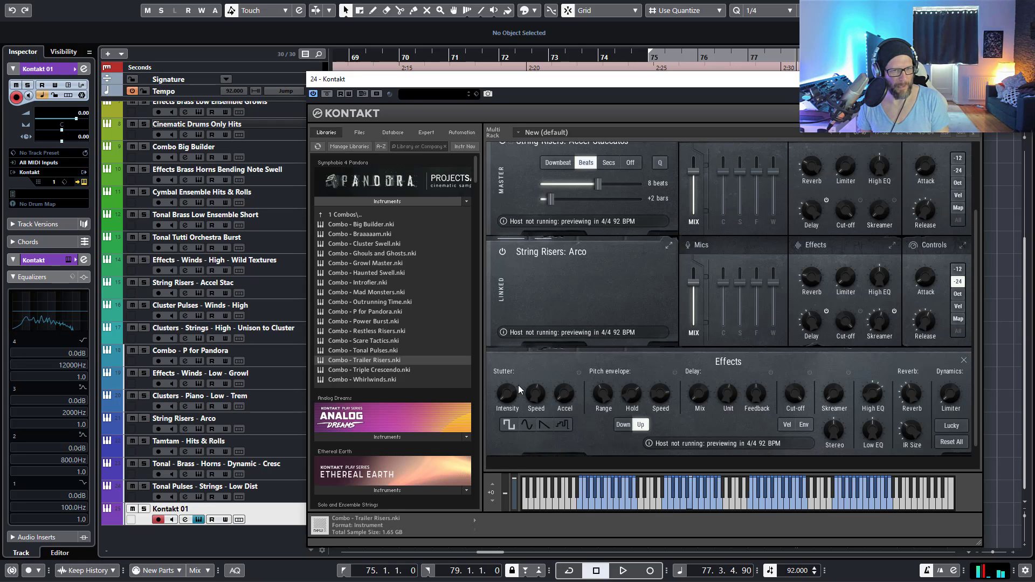
{"action": "scroll", "coordinate": [521, 367], "scroll_direction": "down", "scroll_amount": 1}
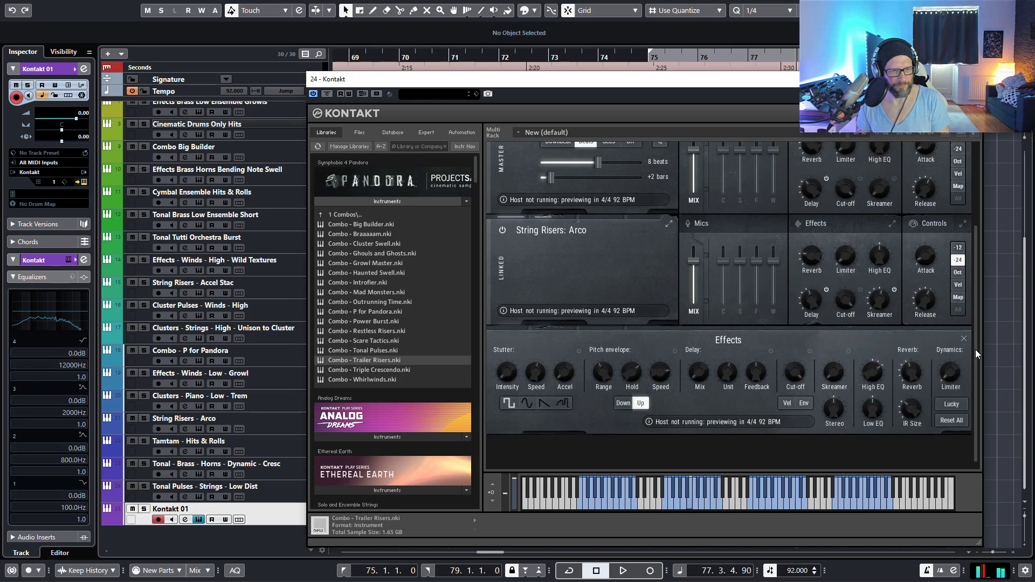
{"action": "left_click_drag", "start_coordinate": [976, 350], "coordinate": [978, 263]}
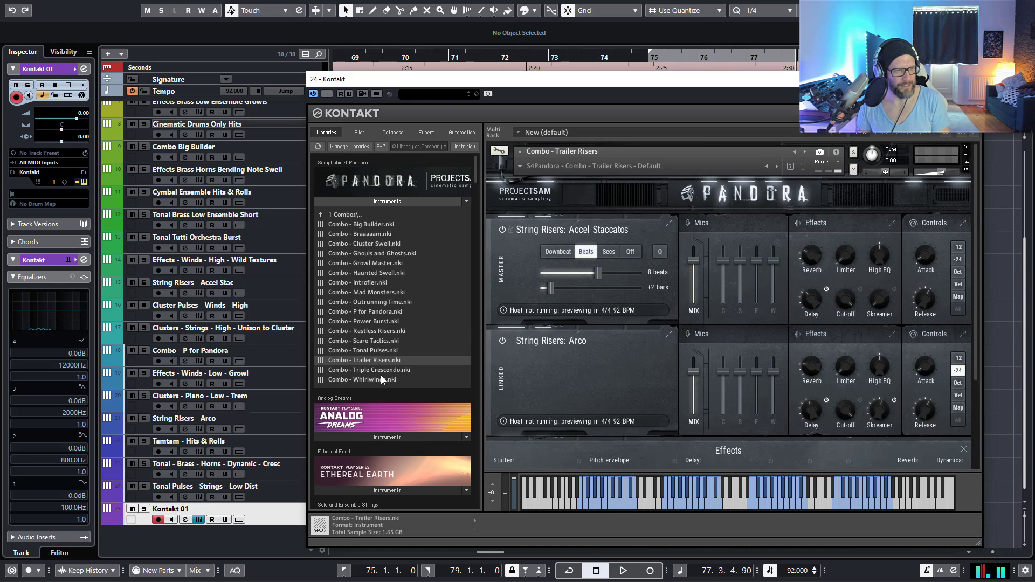
Step: Remove the Trailer Risers combo without saving and load Effects - Brass - Horns & Bones - Effects Collection from the 2 Effects folder
{"action": "left_click", "coordinate": [358, 216]}
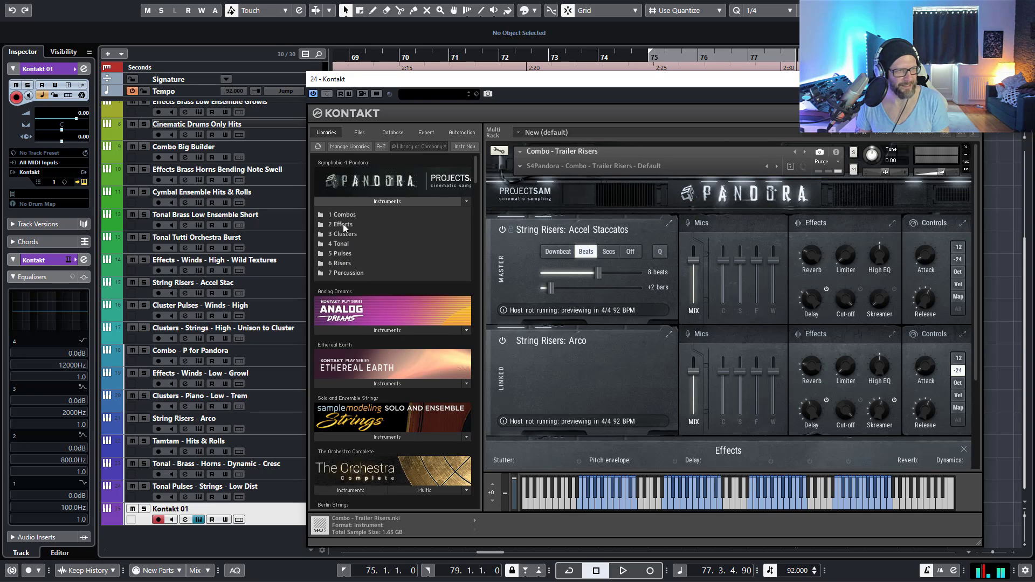
{"action": "left_click", "coordinate": [965, 148]}
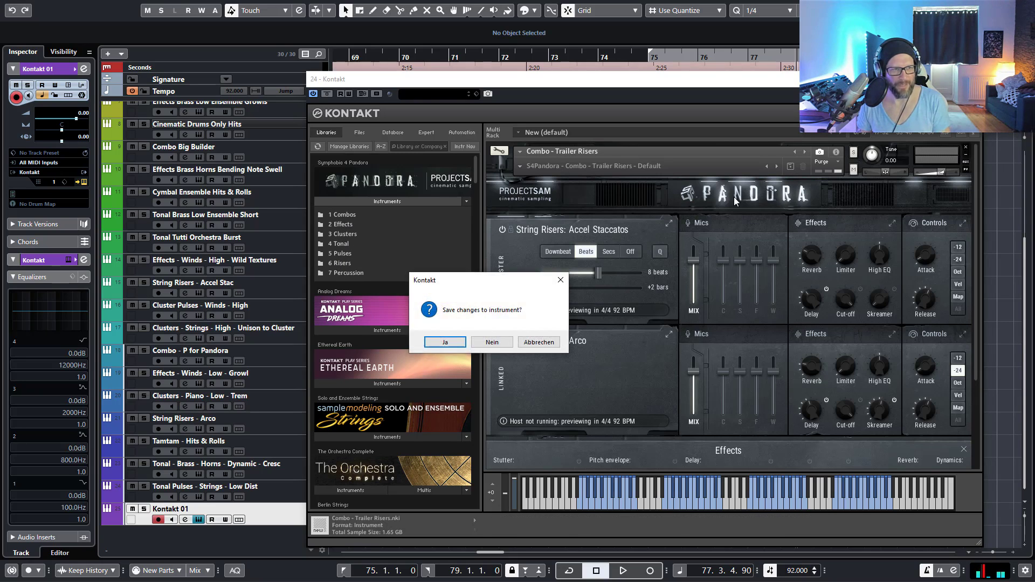
{"action": "left_click", "coordinate": [485, 342]}
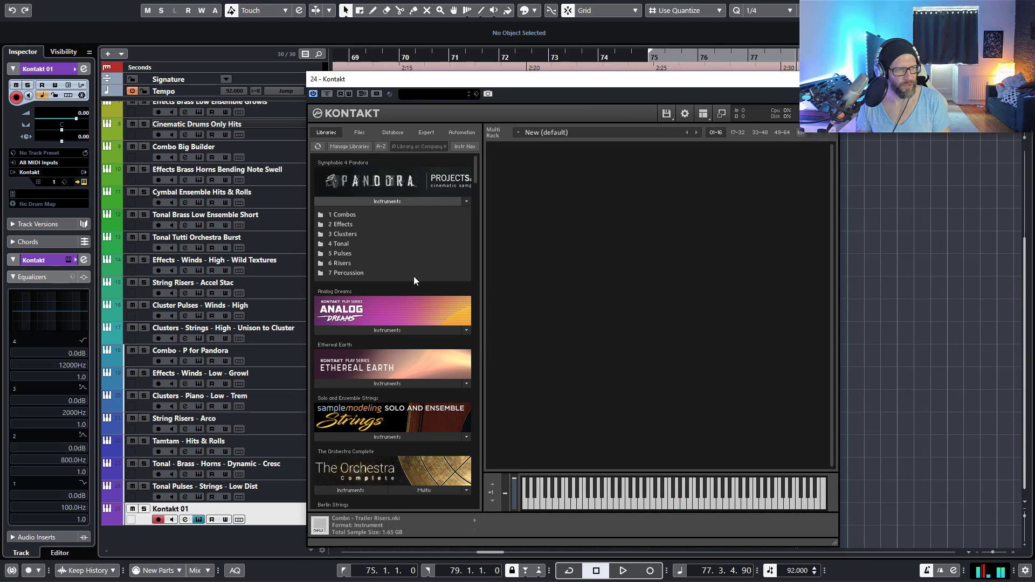
{"action": "left_click", "coordinate": [339, 226]}
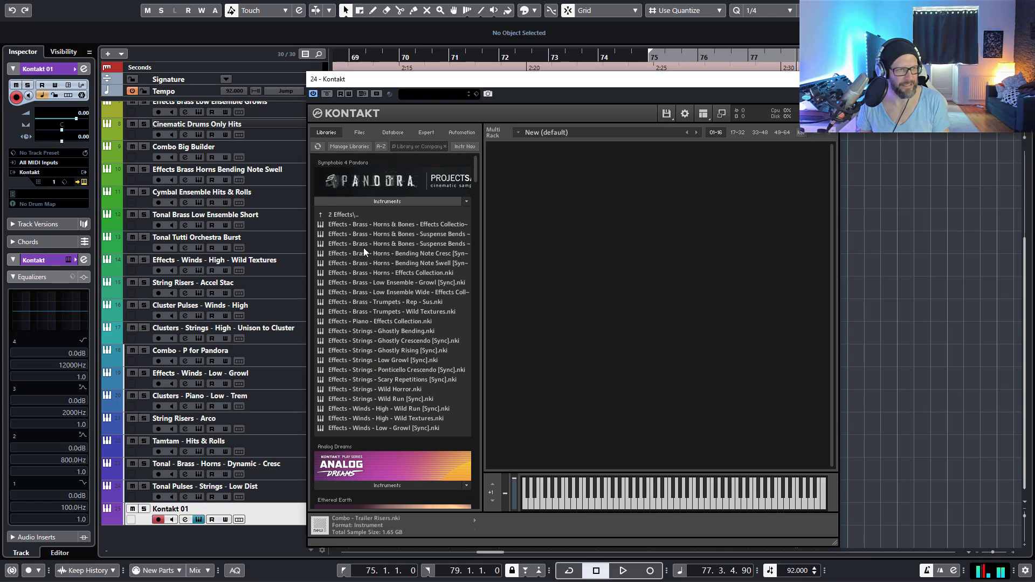
{"action": "double_click", "coordinate": [371, 223]}
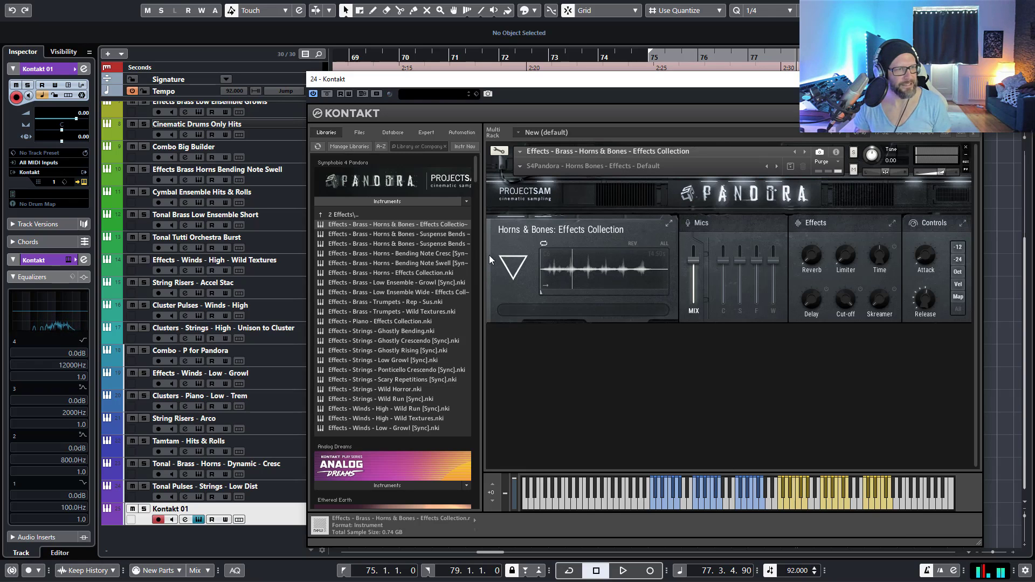
Step: Load Horns & Bones - Suspense Bends Muted [Sync], view its Effects page, and replace it with Effects - Brass - Horns - Effects Collection
{"action": "double_click", "coordinate": [428, 235]}
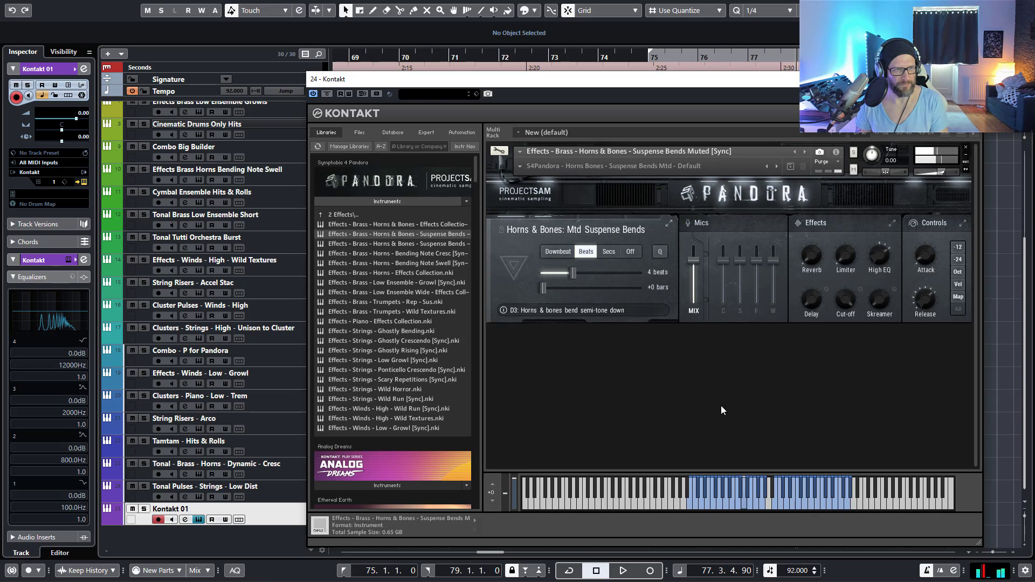
{"action": "left_click", "coordinate": [836, 222]}
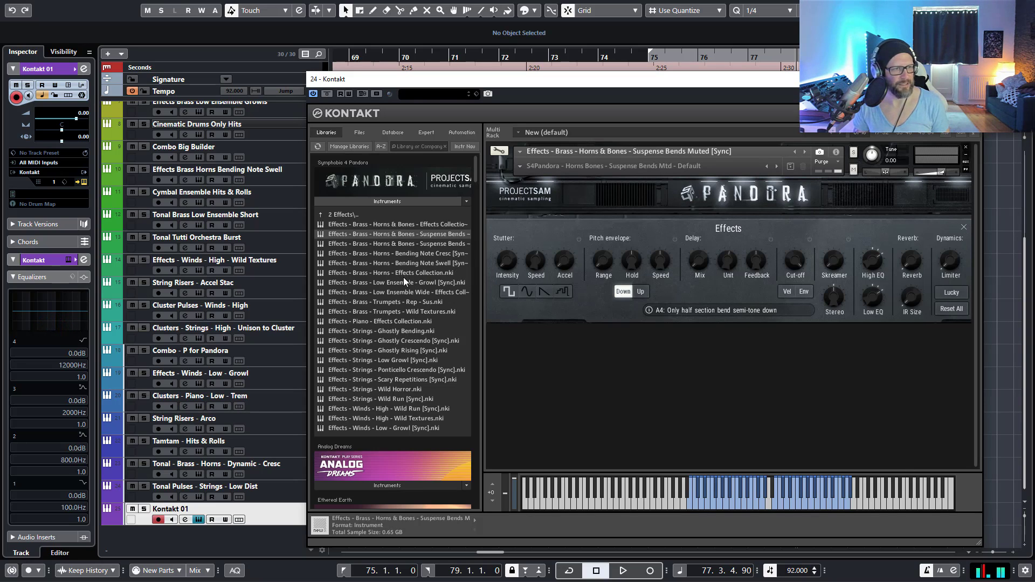
{"action": "left_click_drag", "start_coordinate": [395, 273], "coordinate": [606, 251]}
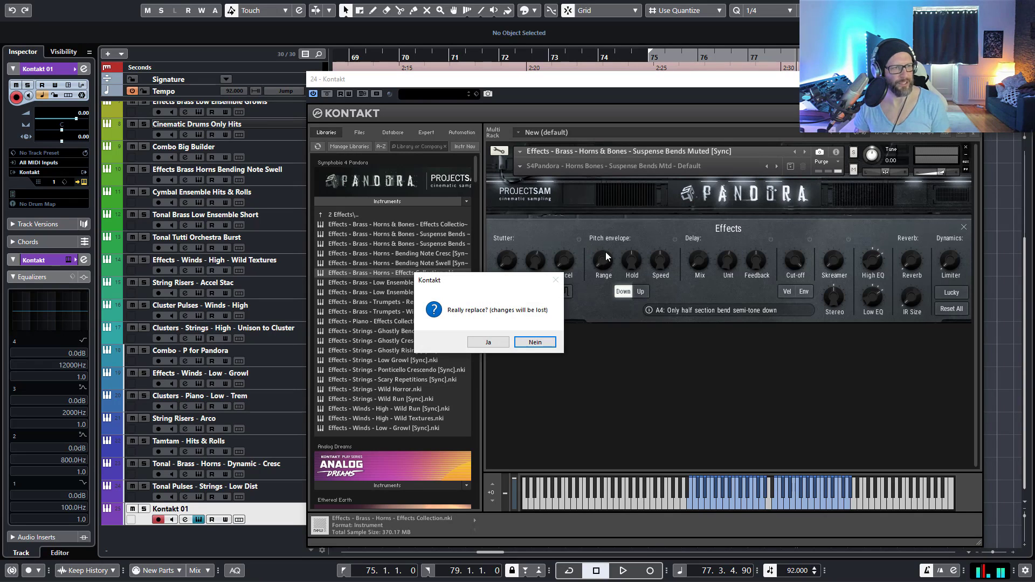
{"action": "left_click", "coordinate": [488, 343]}
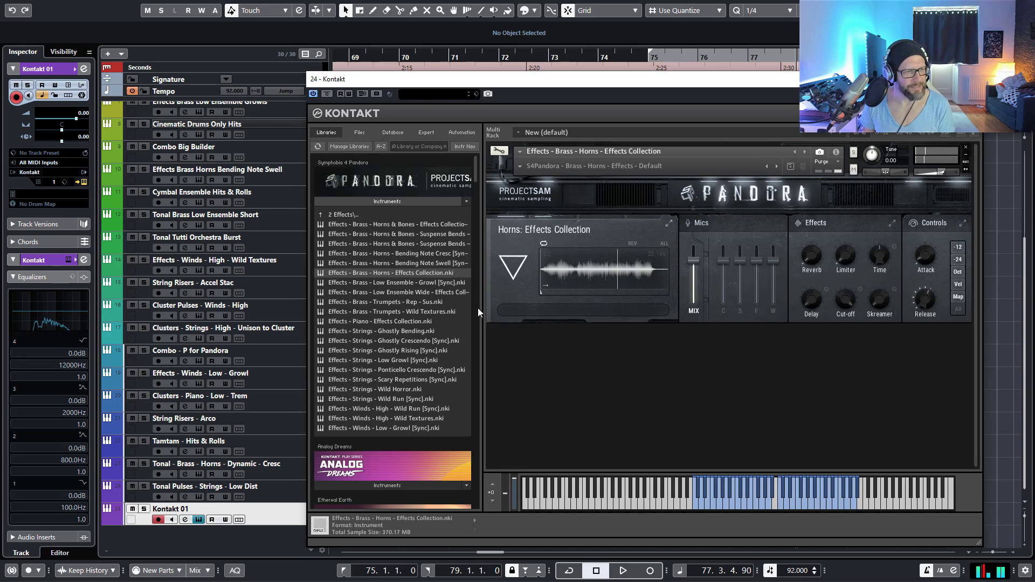
Step: Load Effects - Brass - Low Ensemble - Growl [Sync] and try sync lengths of 2 beats, 1/2 beat and finally 1 beat
{"action": "left_click_drag", "start_coordinate": [407, 281], "coordinate": [641, 265]}
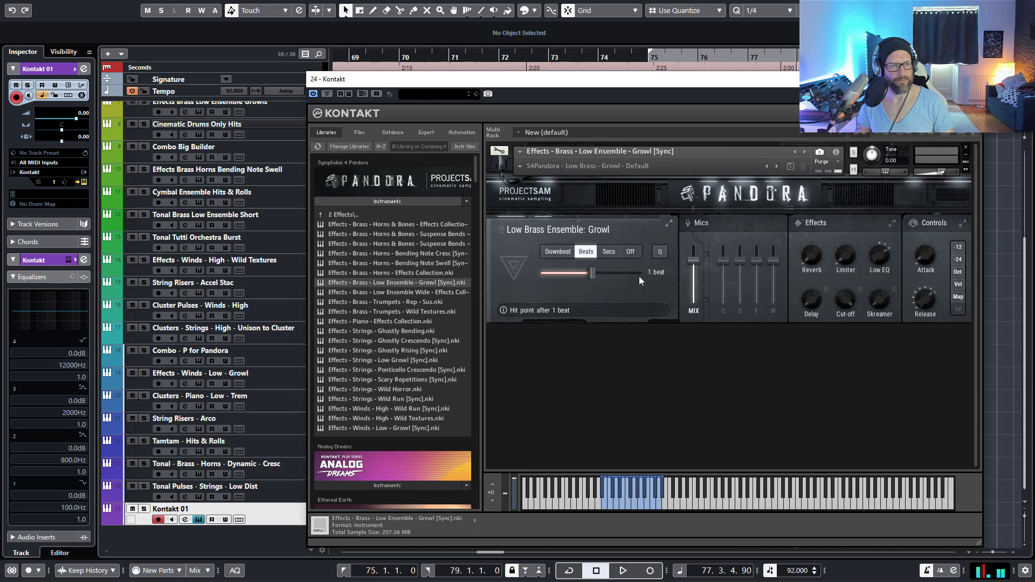
{"action": "left_click_drag", "start_coordinate": [606, 271], "coordinate": [675, 275]}
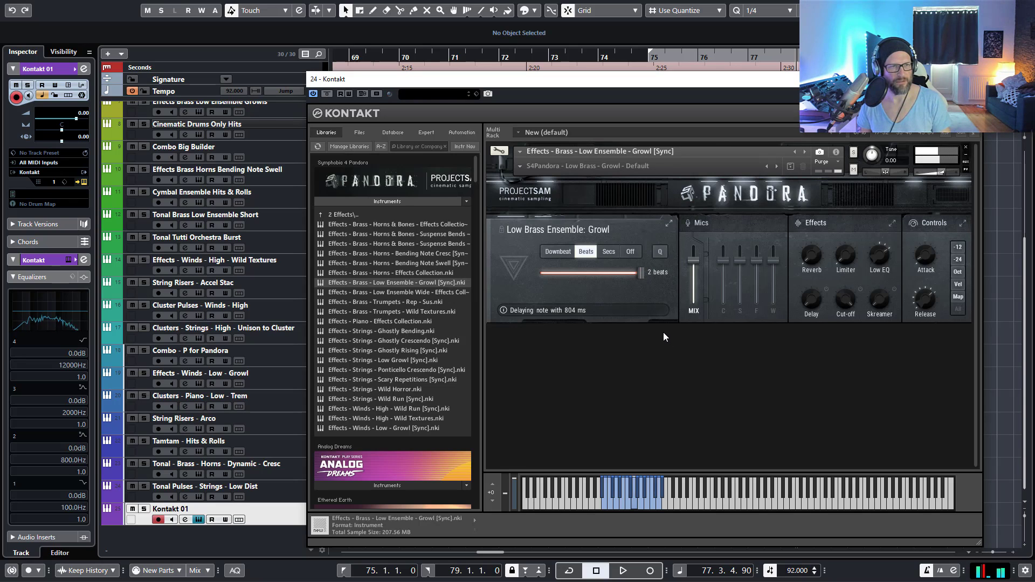
{"action": "left_click_drag", "start_coordinate": [641, 272], "coordinate": [497, 272]}
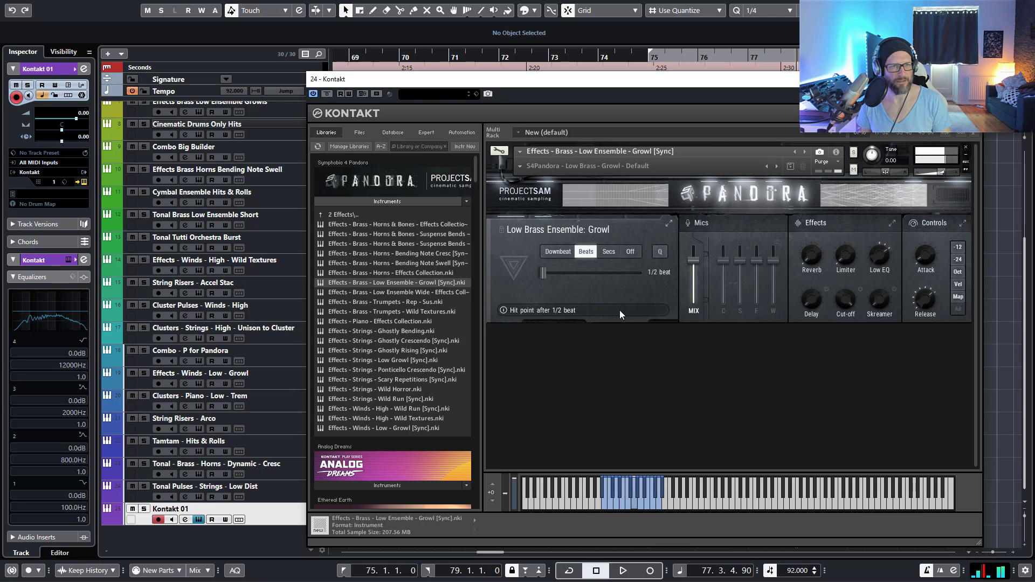
{"action": "left_click_drag", "start_coordinate": [543, 273], "coordinate": [592, 277]}
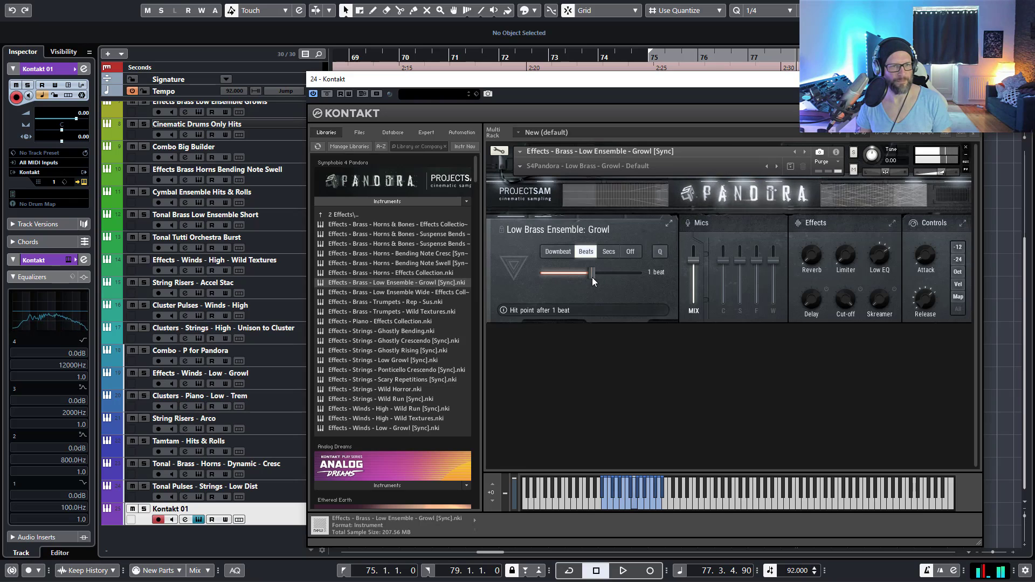
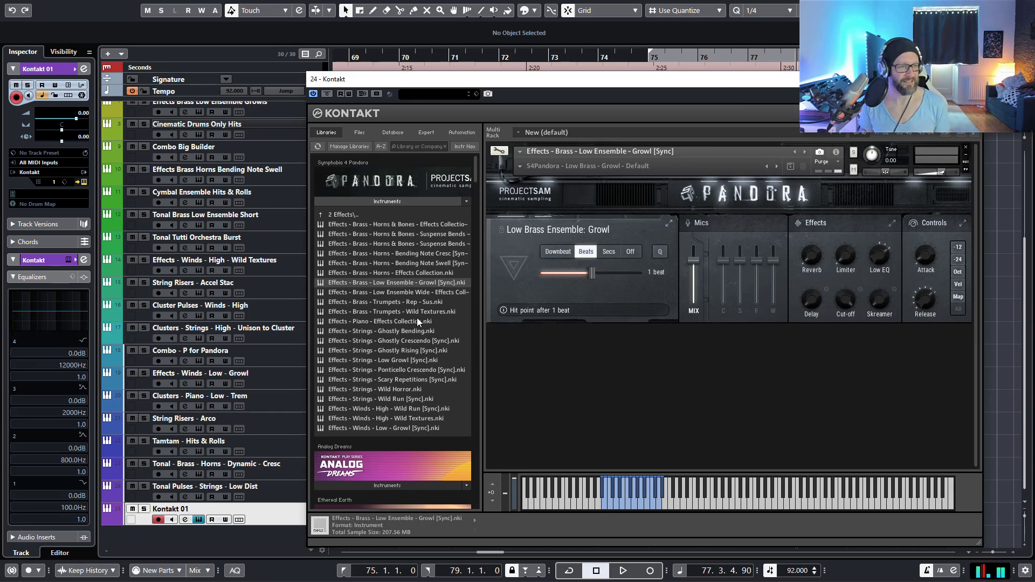
Step: Replace the Low Ensemble Growl with Effects - Brass - Trumpets - Rep - Sus, followed by Effects - Brass - Trumpets - Wild Textures
{"action": "double_click", "coordinate": [395, 302]}
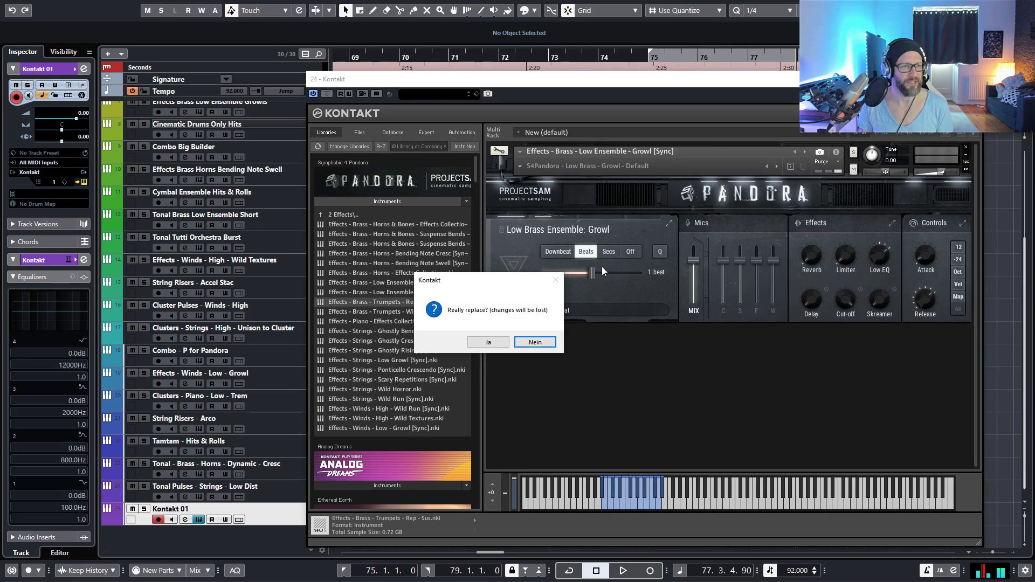
{"action": "left_click", "coordinate": [496, 344]}
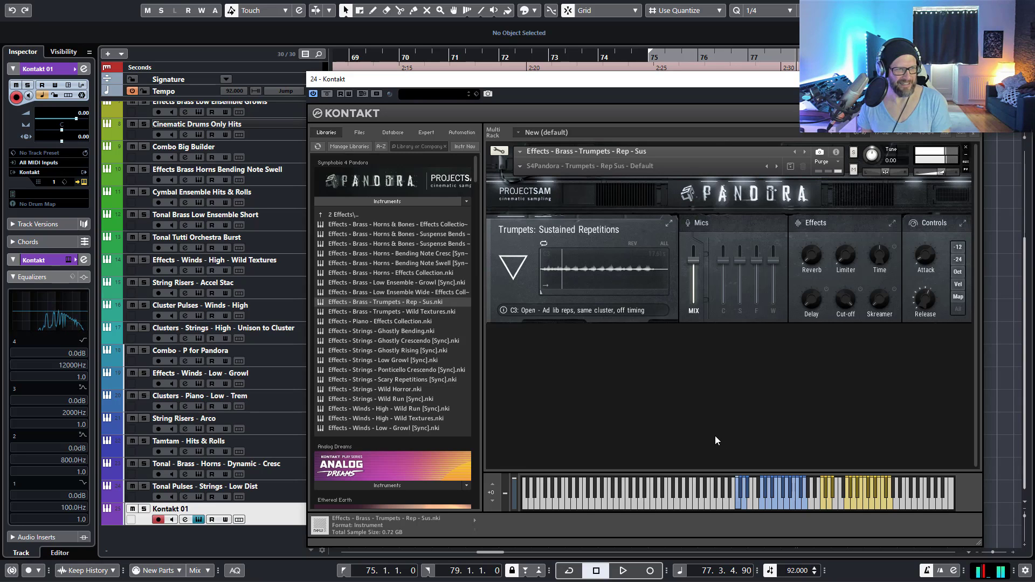
{"action": "double_click", "coordinate": [410, 312]}
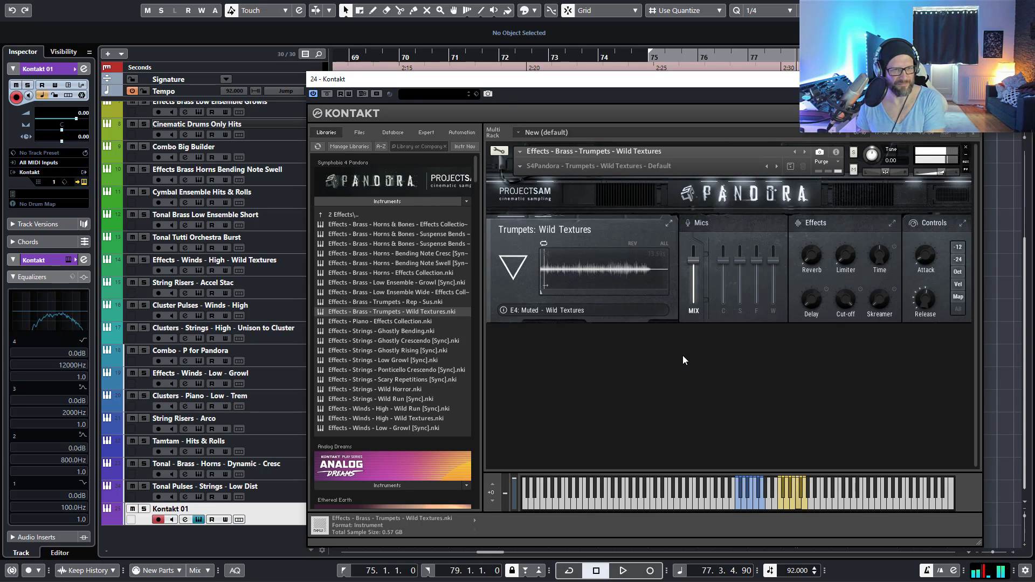
Step: Load Effects - Piano - Effects Collection in place of the trumpets, followed by Effects - Strings - Ghostly Bending
{"action": "left_click_drag", "start_coordinate": [397, 321], "coordinate": [626, 266]}
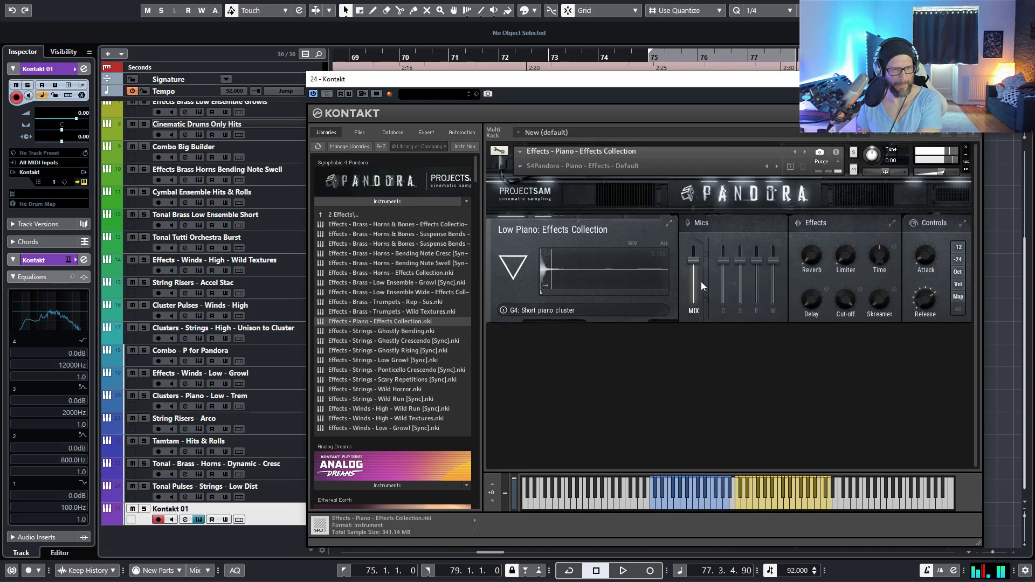
{"action": "double_click", "coordinate": [408, 331]}
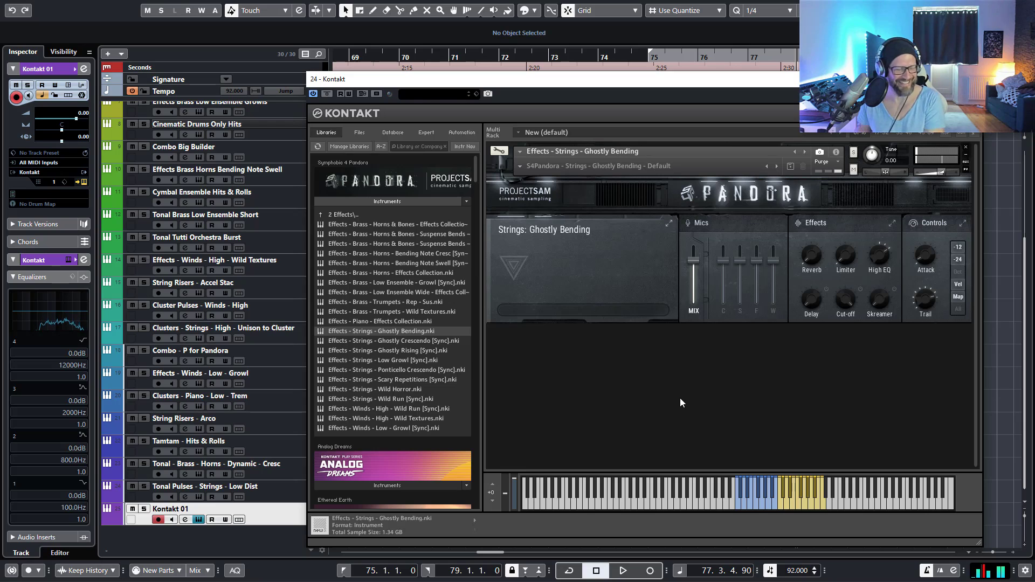
Step: Replace the Ghostly Bending strings with Effects - Winds - High - Wild Textures from the effects list
{"action": "scroll", "coordinate": [412, 374], "scroll_direction": "down", "scroll_amount": 1}
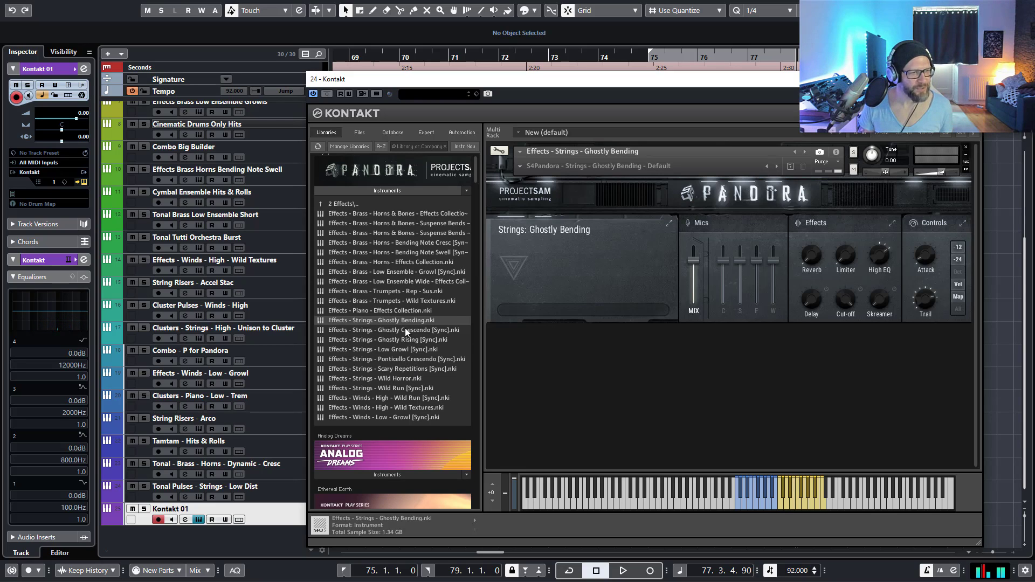
{"action": "scroll", "coordinate": [396, 354], "scroll_direction": "up", "scroll_amount": 1}
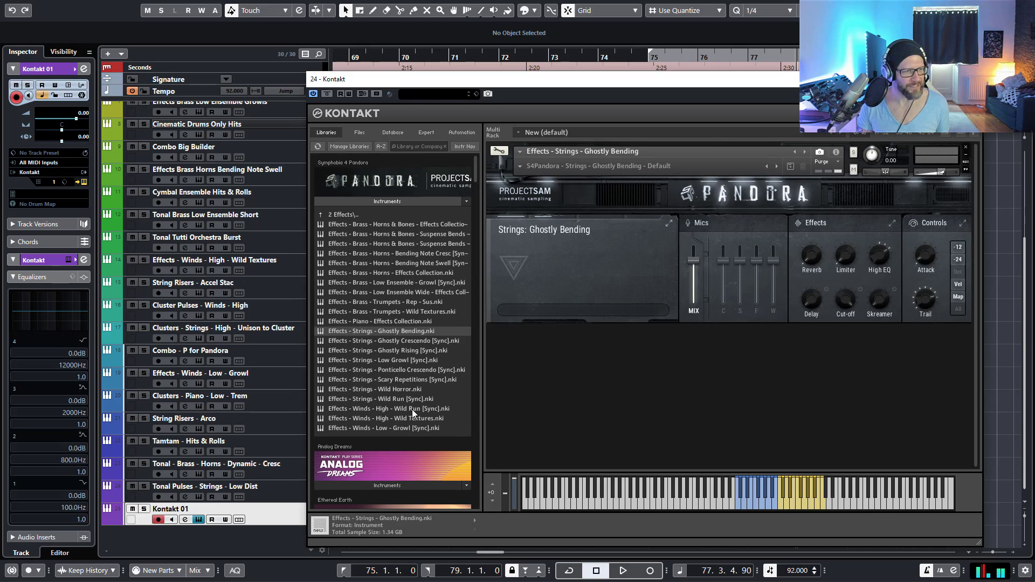
{"action": "double_click", "coordinate": [397, 420]}
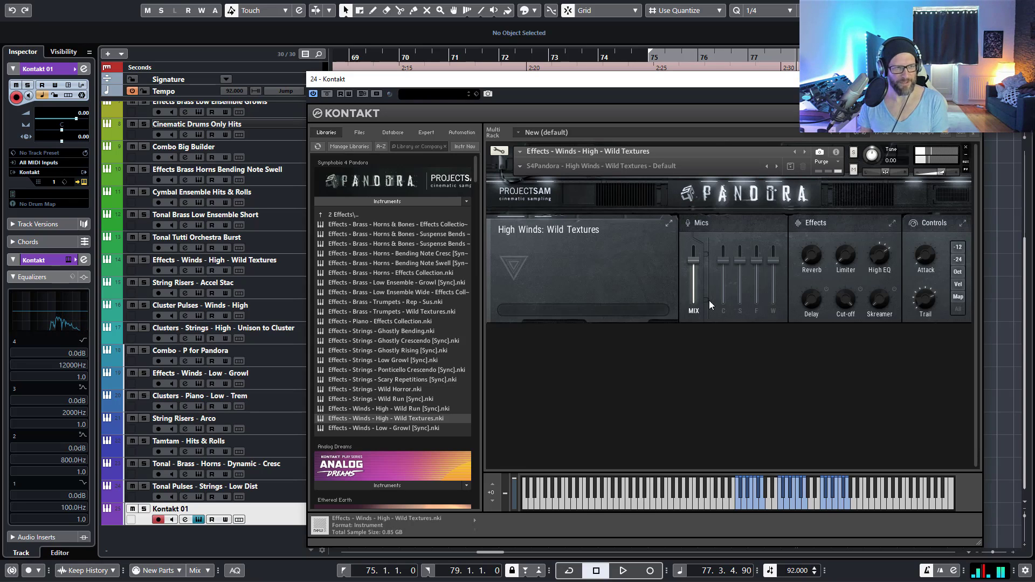
Step: Load Effects - Winds - Low - Growl [Sync], view its Effects page, and close the page
{"action": "left_click", "coordinate": [426, 428]}
{"action": "left_click_drag", "start_coordinate": [442, 427], "coordinate": [645, 269]}
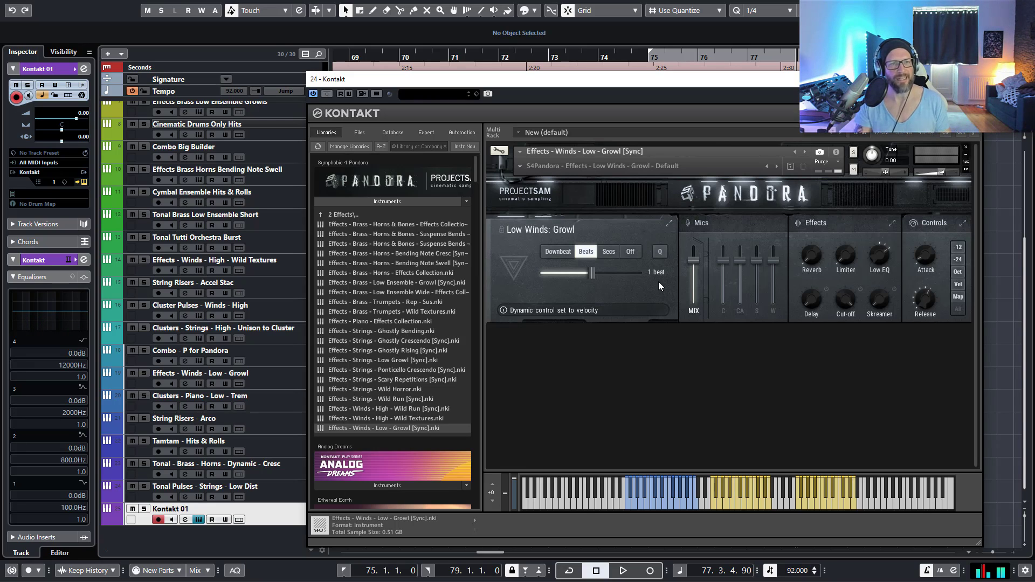
{"action": "left_click", "coordinate": [849, 222]}
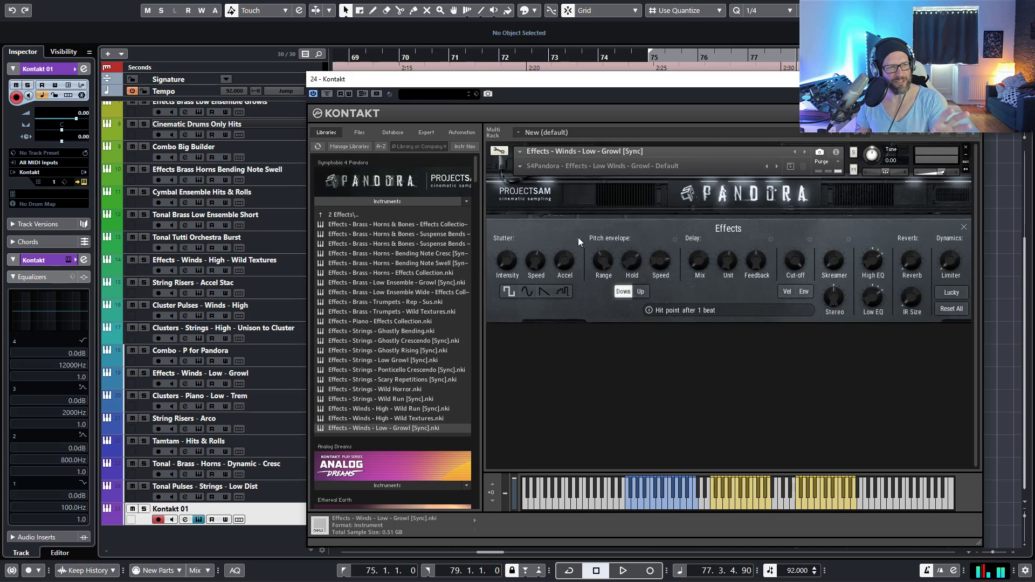
{"action": "left_click", "coordinate": [965, 227]}
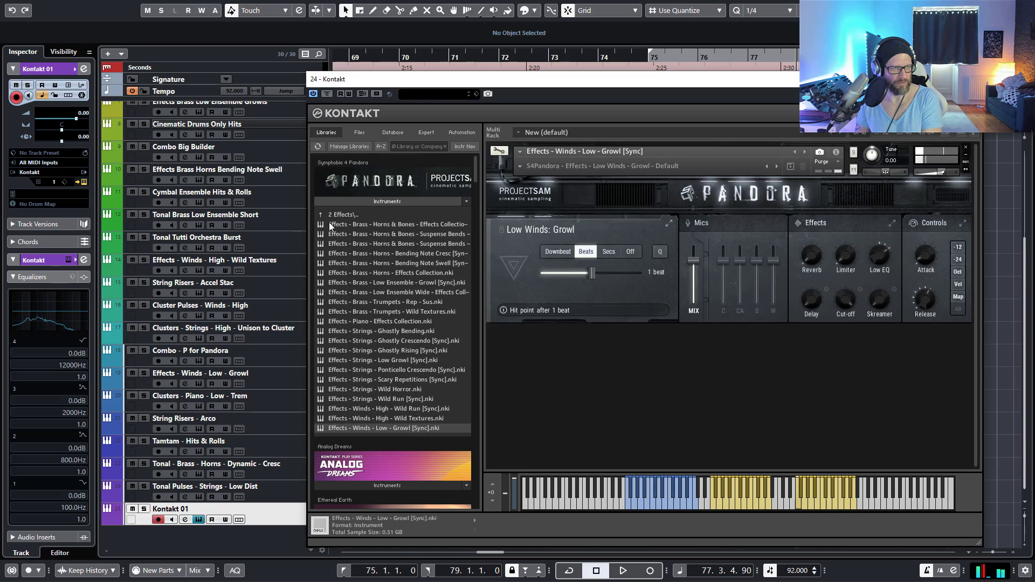
Step: Replace the Low Winds Growl with Clusters - Brass - Horns & Bones - Dynamic Chaos Cresc [Sync] from the 3 Clusters folder
{"action": "left_click", "coordinate": [358, 216]}
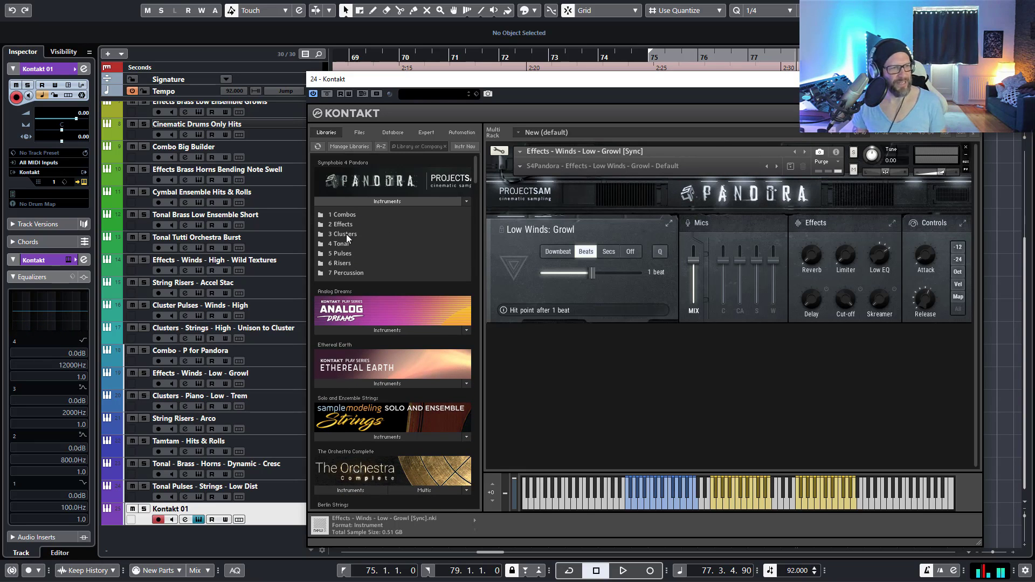
{"action": "left_click", "coordinate": [347, 233]}
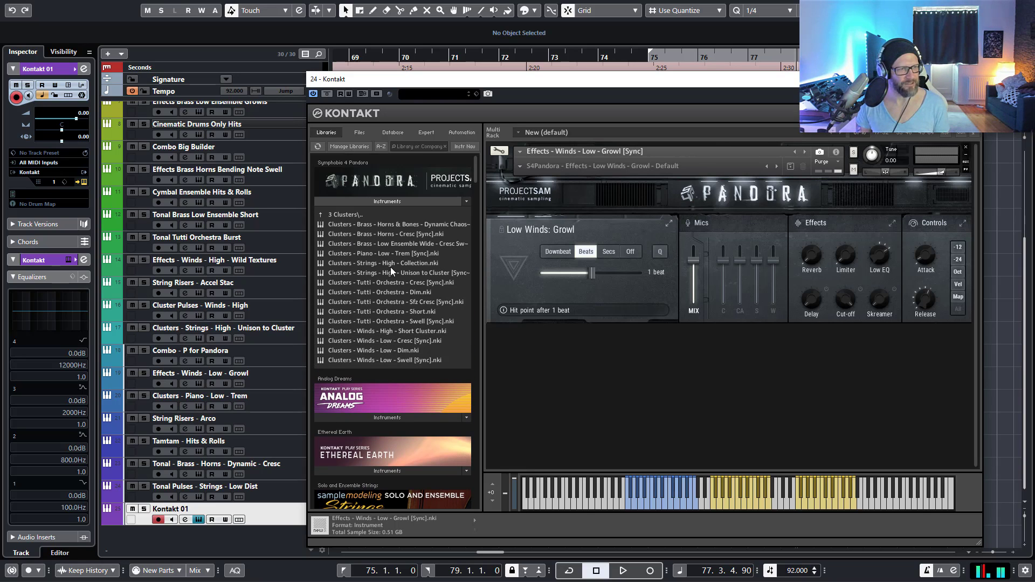
{"action": "double_click", "coordinate": [380, 226]}
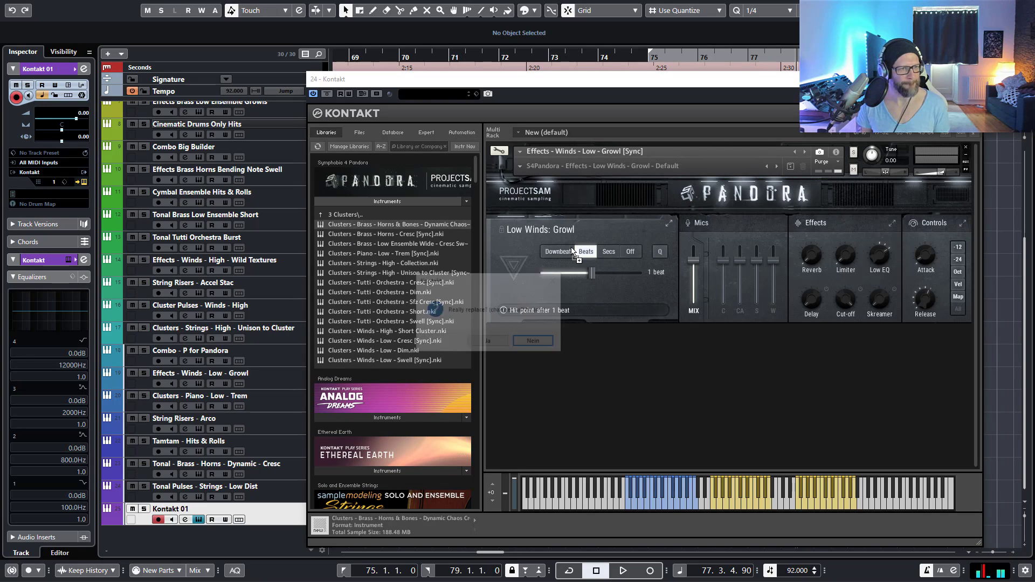
{"action": "left_click", "coordinate": [487, 341]}
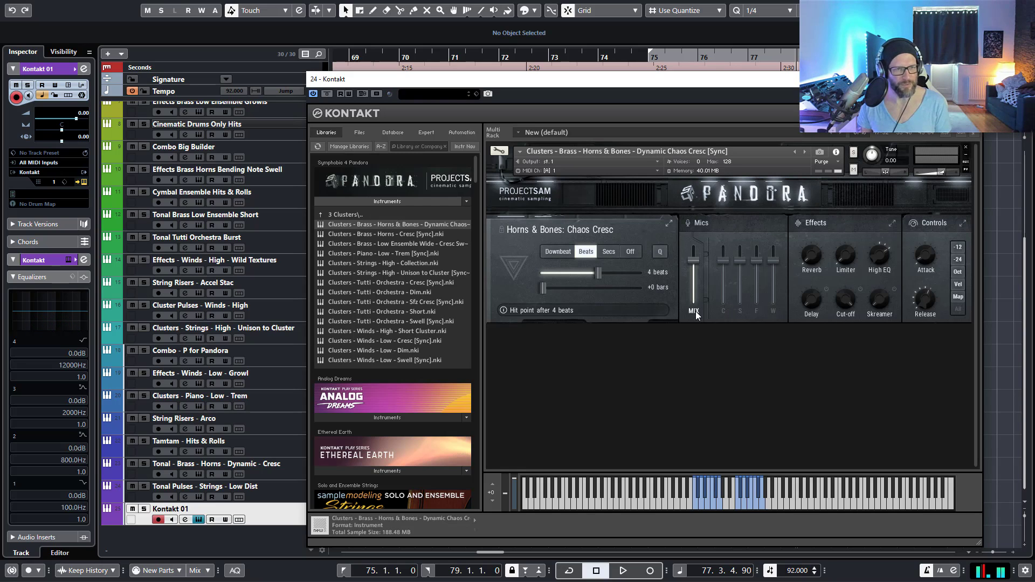
Step: Audition the Close, Stage and Far mics one at a time in place of the Mix, leaving only Far loaded
{"action": "left_click", "coordinate": [723, 310]}
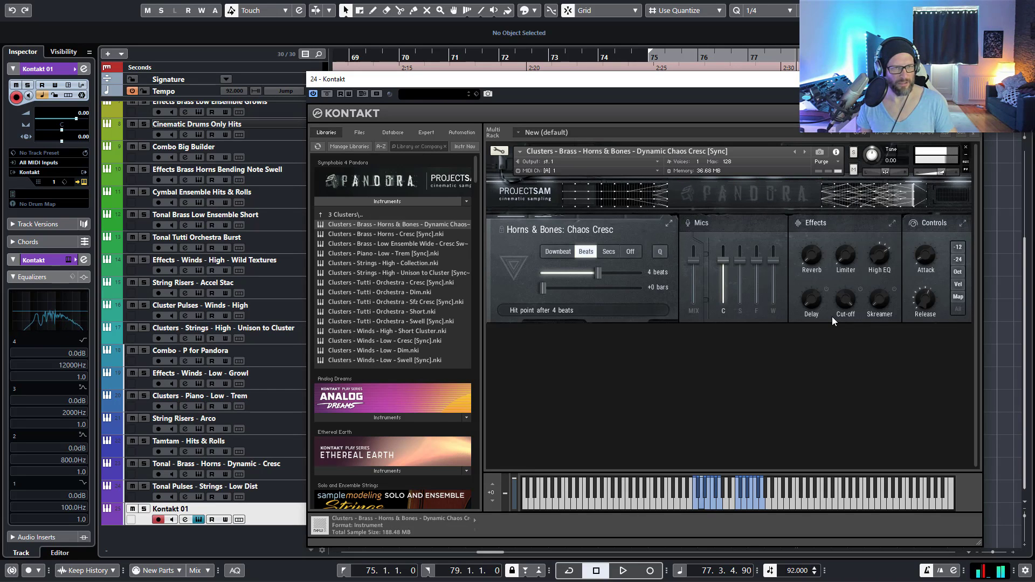
{"action": "left_click", "coordinate": [741, 311]}
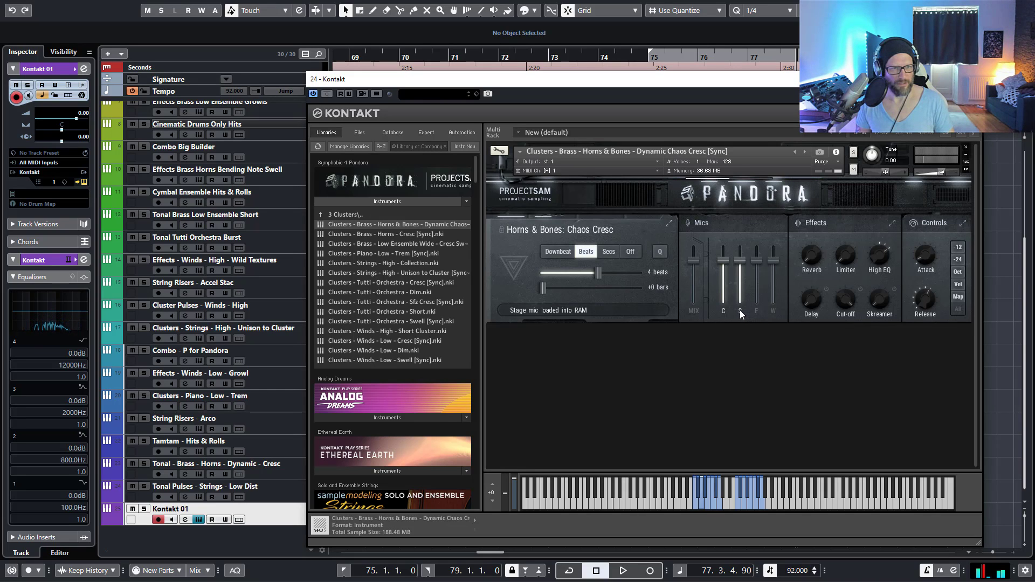
{"action": "left_click", "coordinate": [723, 312]}
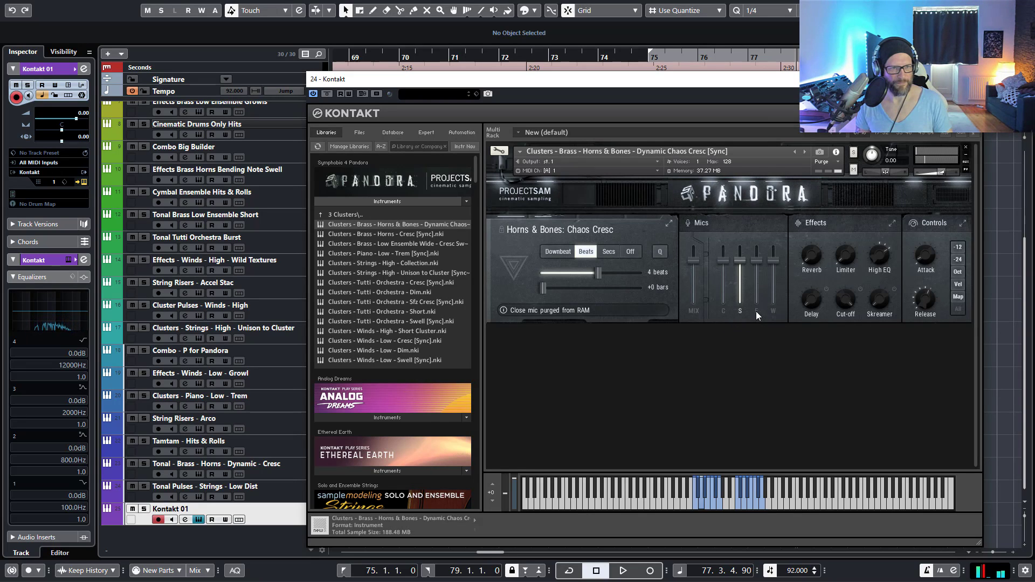
{"action": "left_click", "coordinate": [756, 311]}
{"action": "left_click", "coordinate": [740, 312]}
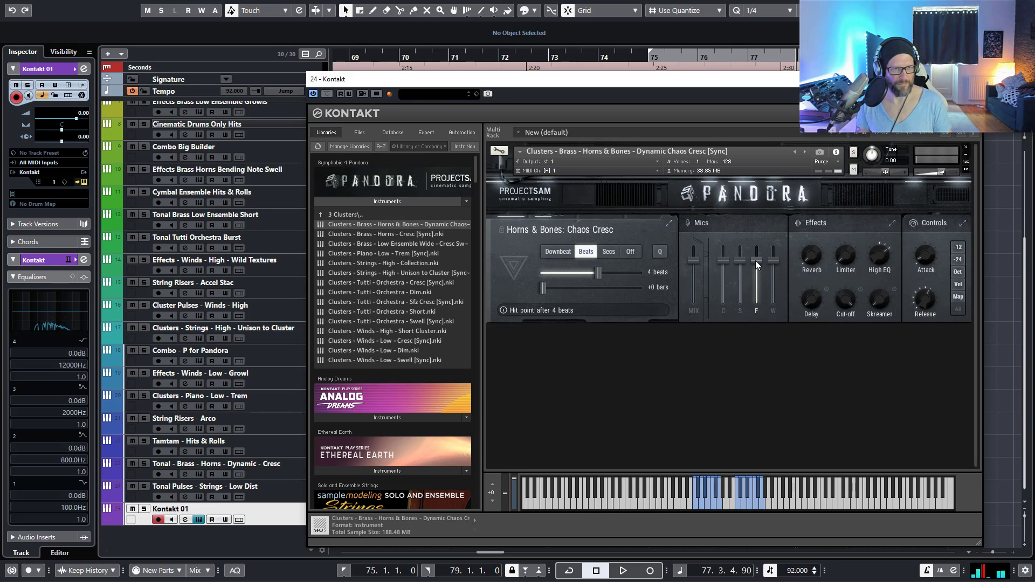
Step: Set the Far mic gain to 76%, audition the wide mic alone in its place, and return to the Mix
{"action": "left_click_drag", "start_coordinate": [756, 260], "coordinate": [755, 265]}
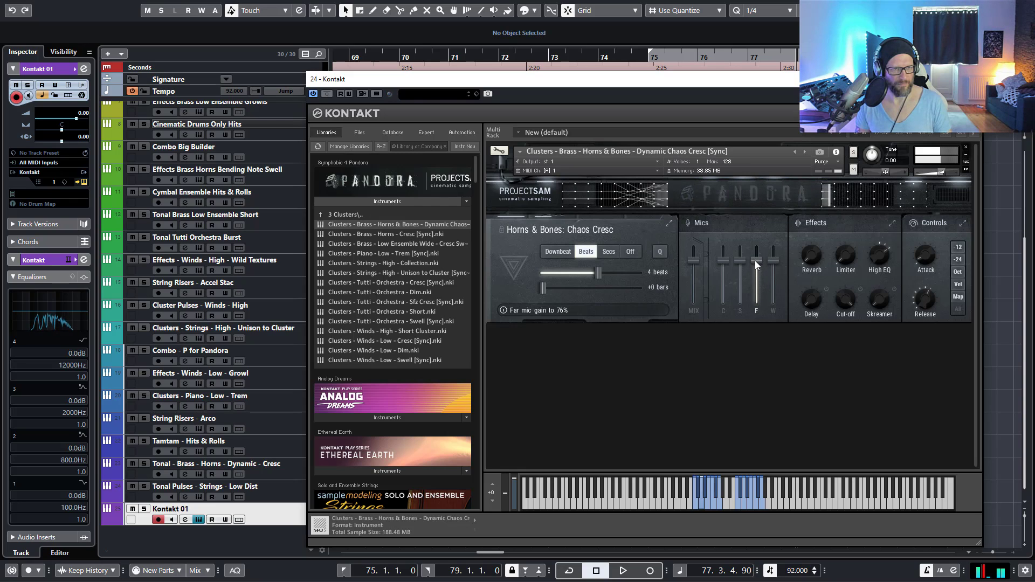
{"action": "left_click", "coordinate": [773, 311]}
{"action": "left_click", "coordinate": [758, 314]}
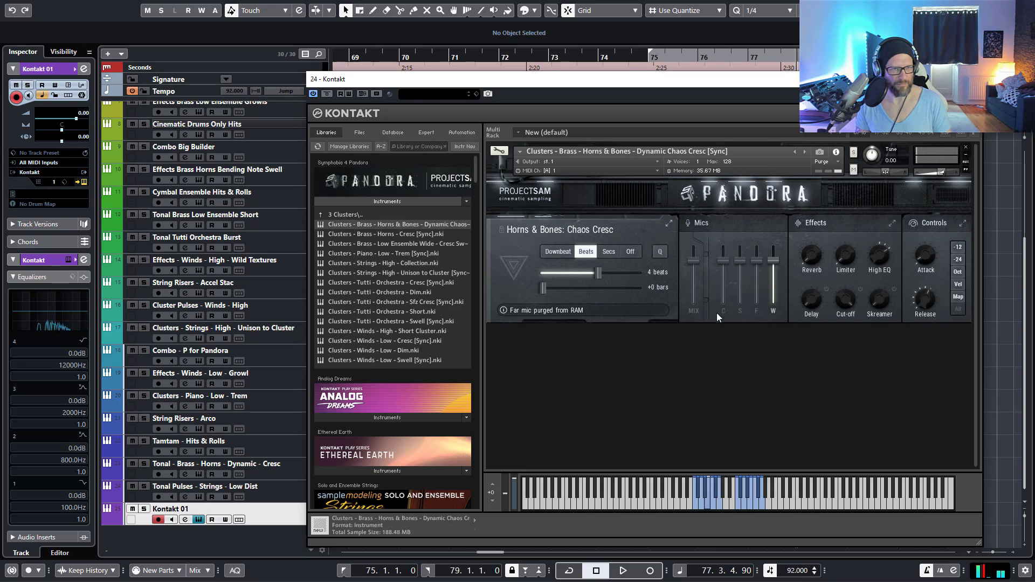
{"action": "left_click", "coordinate": [694, 312]}
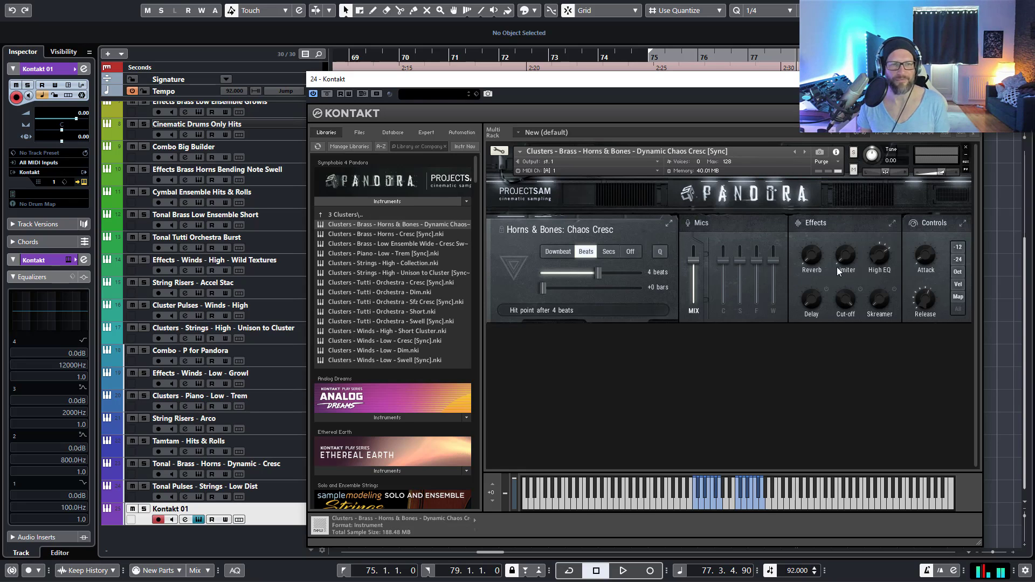
Step: Enable the Stutter effect on the Effects page, raise its Intensity, Speed and Accel, and choose the sine shape
{"action": "left_click", "coordinate": [846, 224]}
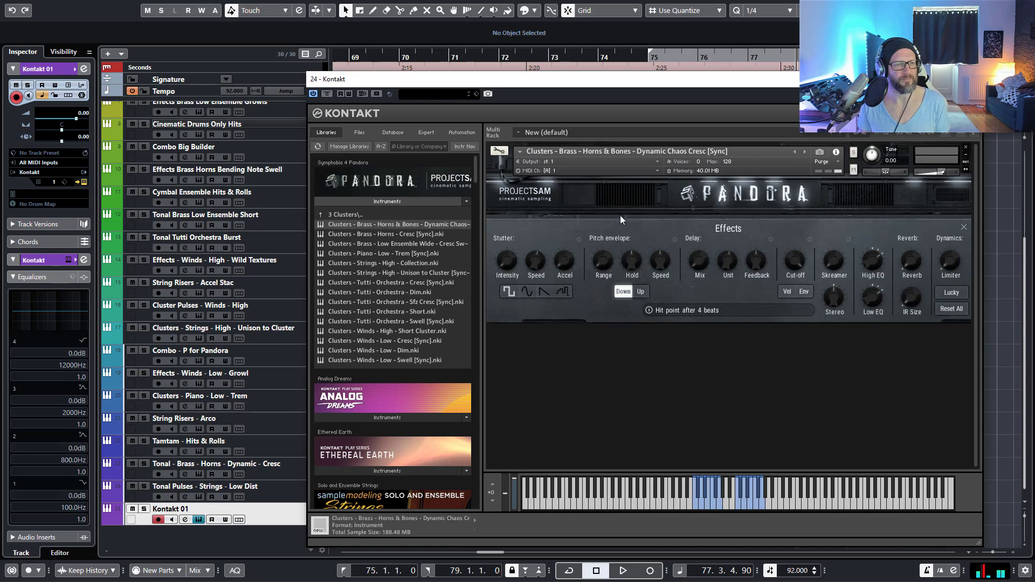
{"action": "left_click", "coordinate": [579, 240]}
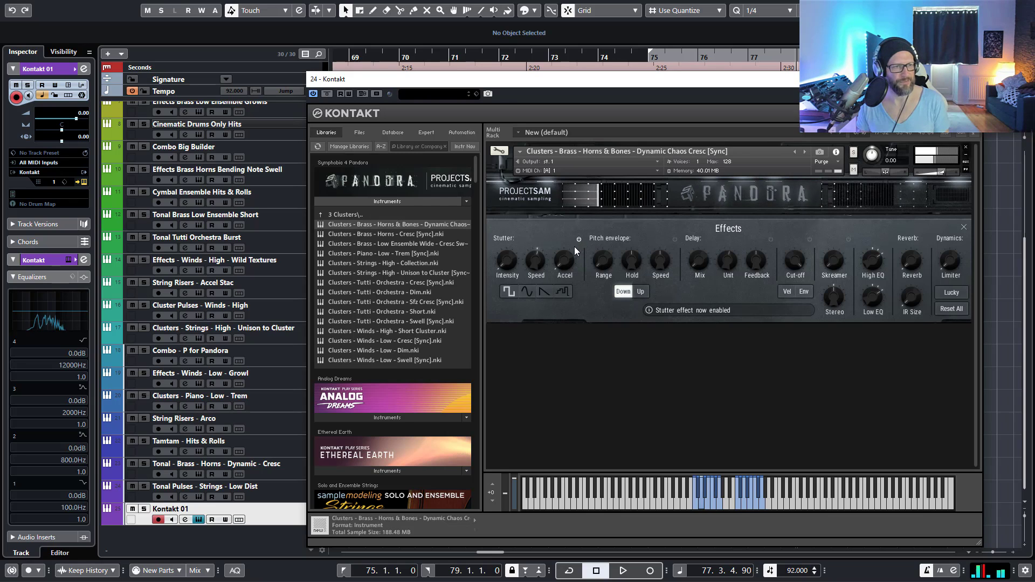
{"action": "left_click_drag", "start_coordinate": [512, 236], "coordinate": [512, 220]}
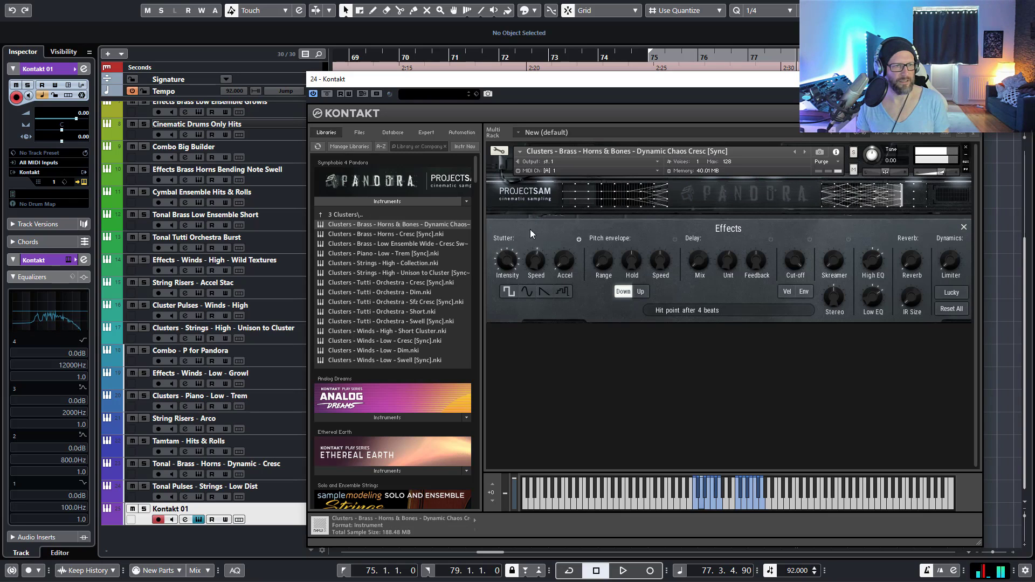
{"action": "left_click_drag", "start_coordinate": [535, 262], "coordinate": [535, 253]}
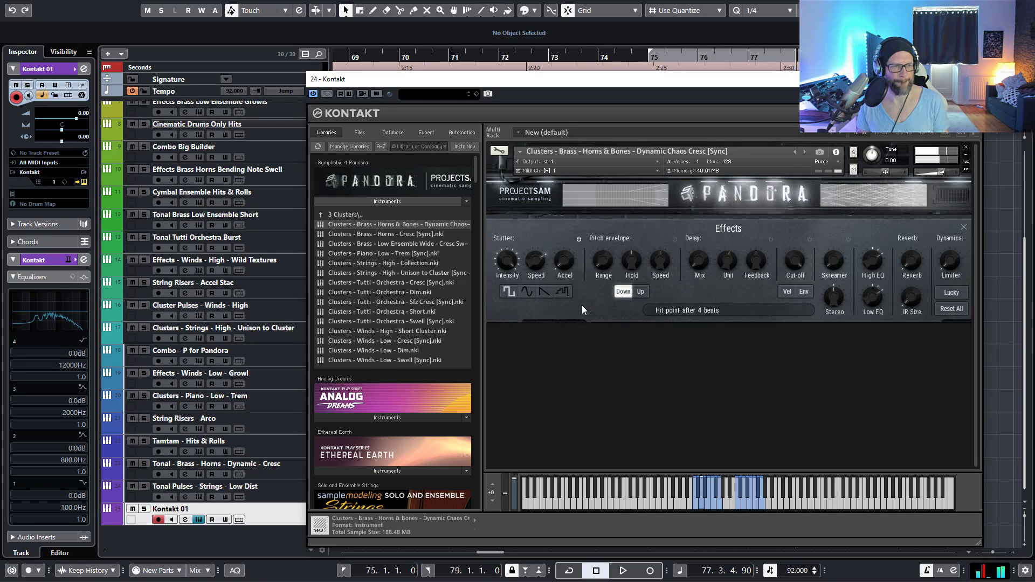
{"action": "left_click", "coordinate": [527, 294]}
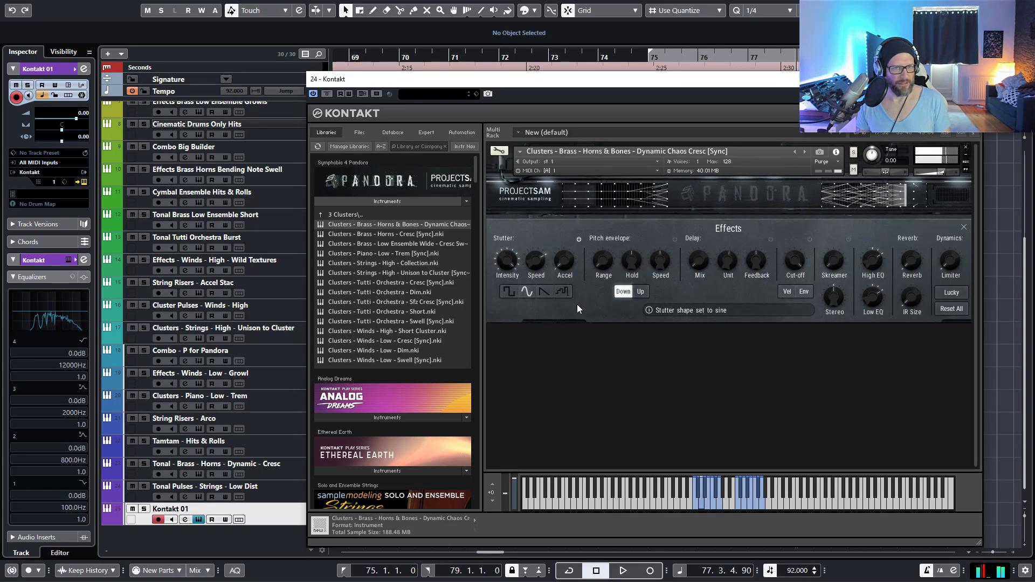
{"action": "left_click_drag", "start_coordinate": [565, 262], "coordinate": [569, 216]}
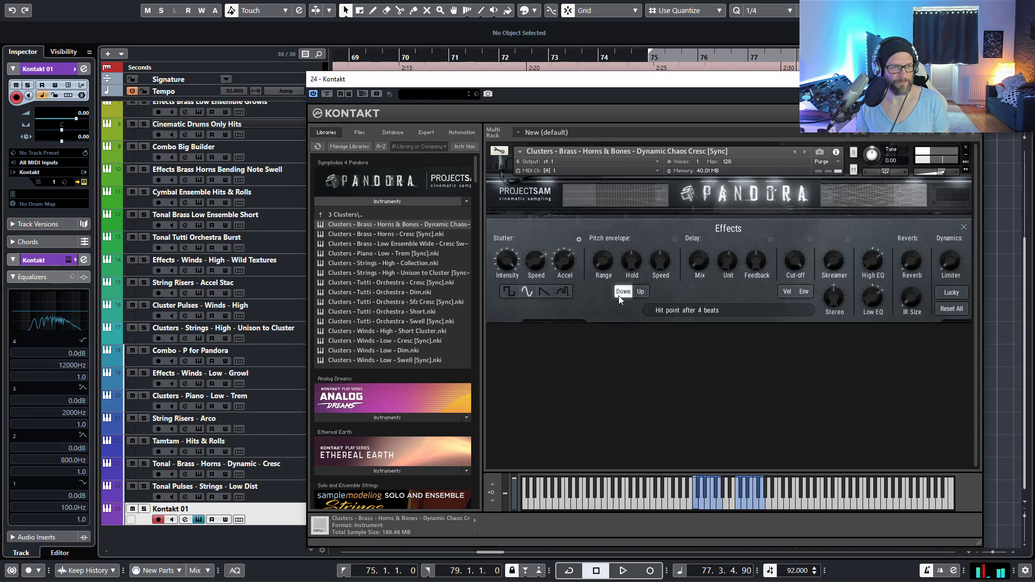
Step: Bypass the stutter and enable a downward pitch envelope with a range of 0.97 st
{"action": "left_click", "coordinate": [579, 239]}
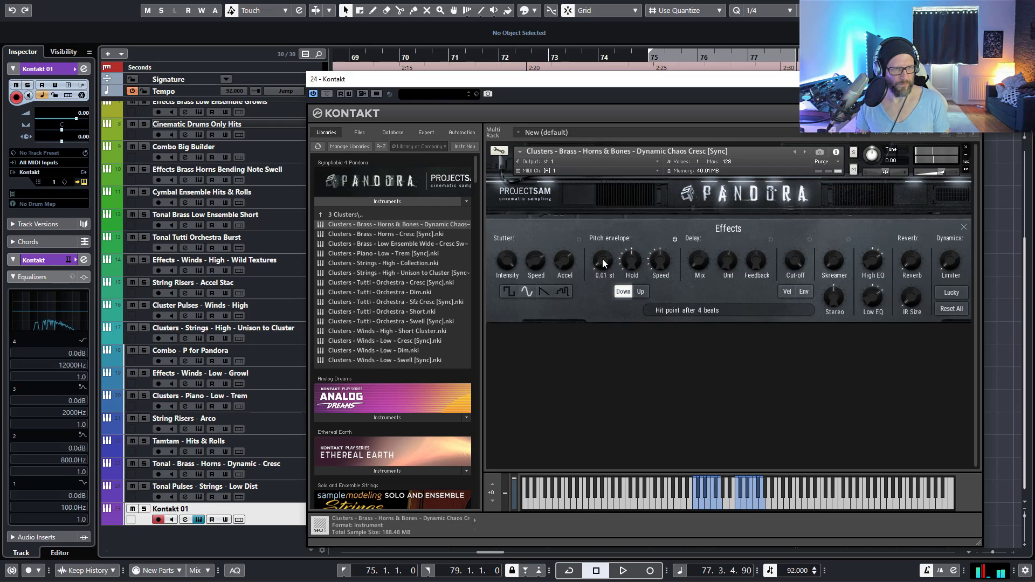
{"action": "left_click_drag", "start_coordinate": [603, 259], "coordinate": [604, 251]}
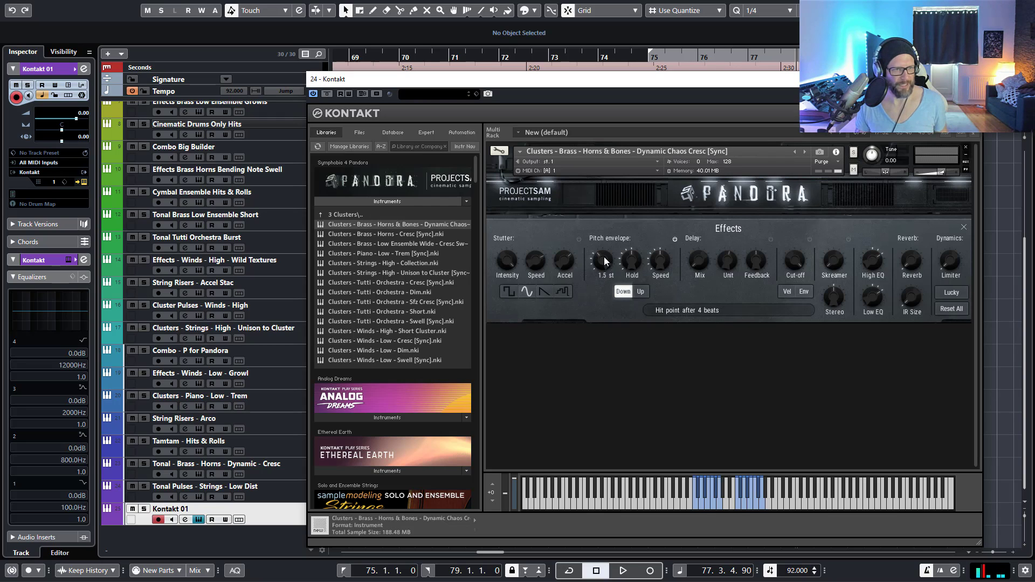
{"action": "left_click_drag", "start_coordinate": [605, 261], "coordinate": [612, 295]}
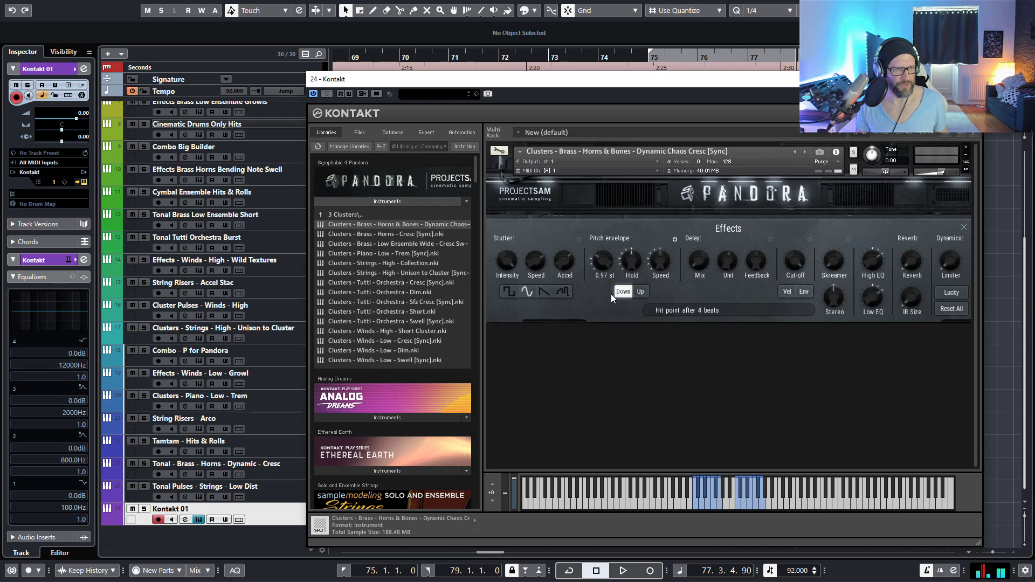
{"action": "left_click", "coordinate": [611, 290]}
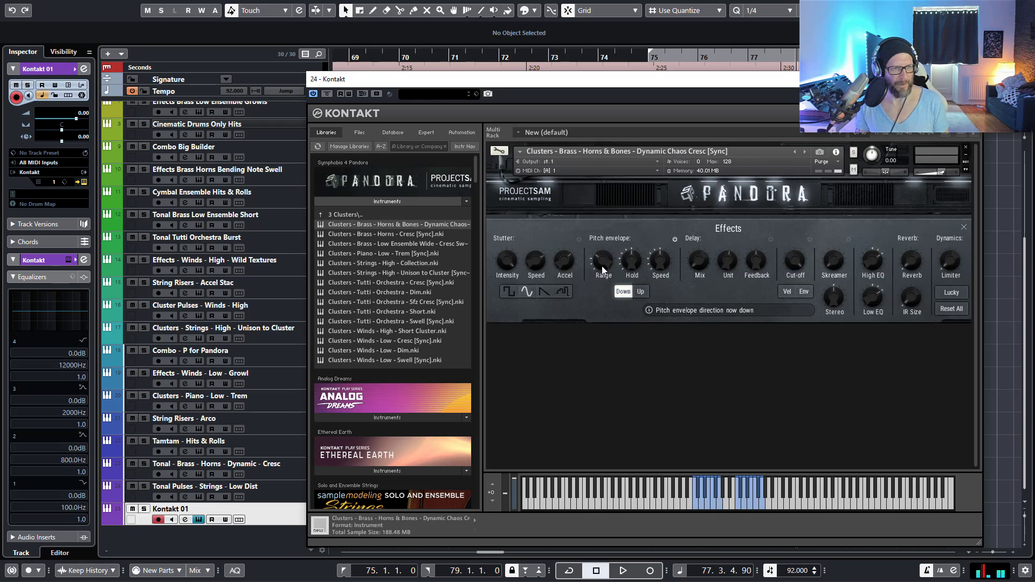
Step: Readjust the pitch envelope's Range and Speed while auditioning the horns and bones cluster
{"action": "left_click", "coordinate": [603, 264]}
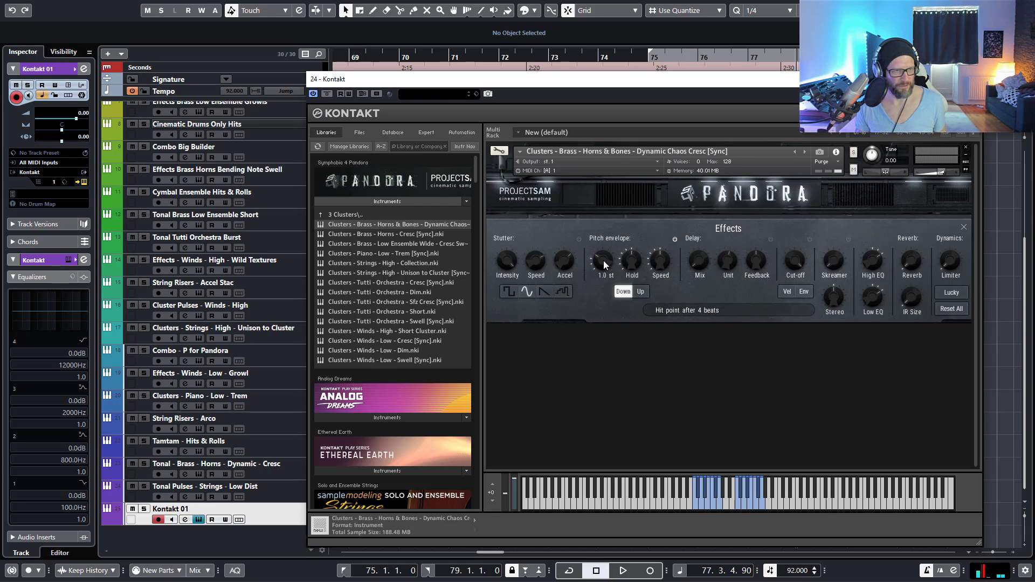
{"action": "left_click", "coordinate": [603, 262]}
{"action": "left_click_drag", "start_coordinate": [603, 262], "coordinate": [607, 254]}
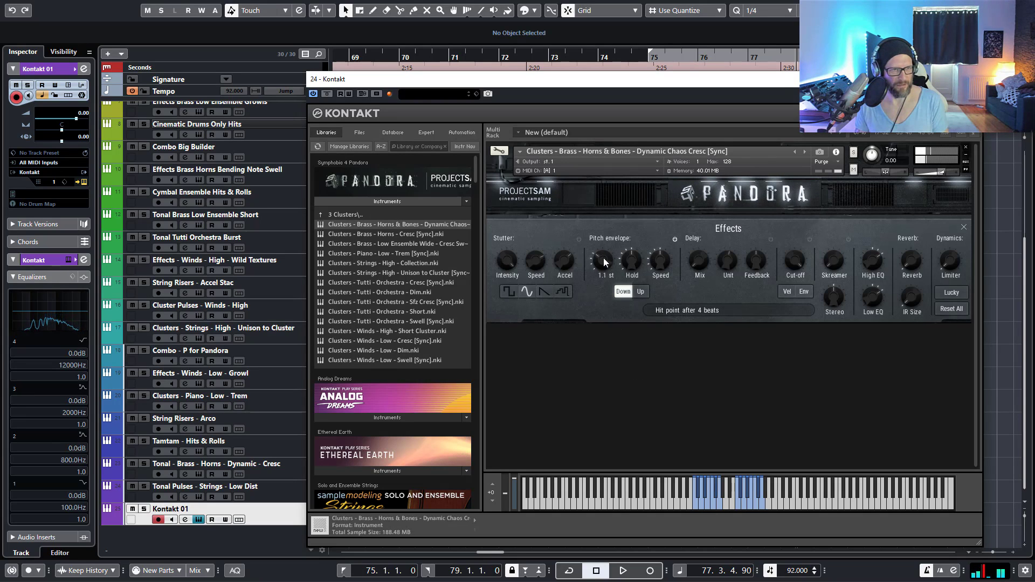
{"action": "left_click_drag", "start_coordinate": [606, 261], "coordinate": [607, 264]}
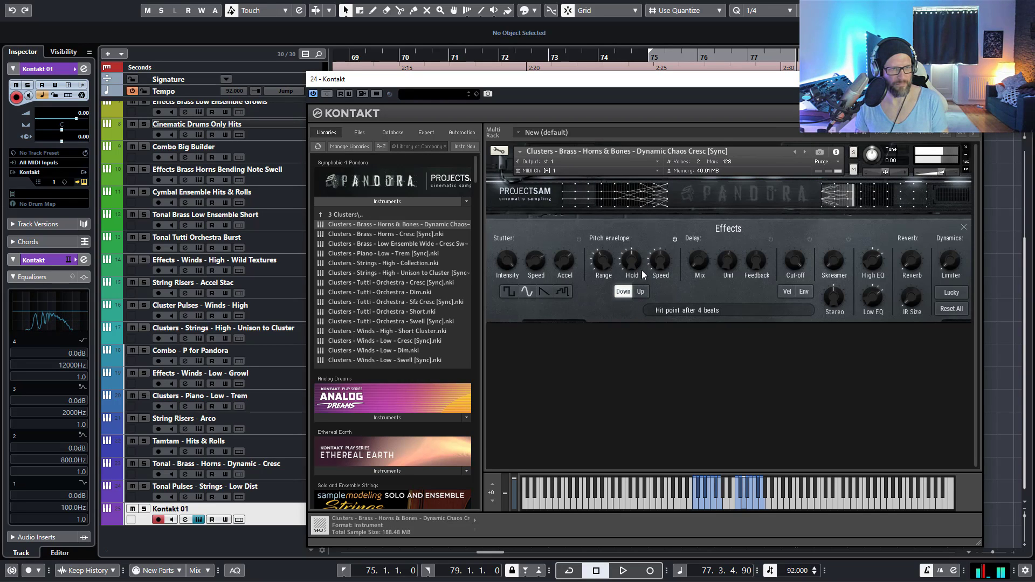
{"action": "mouse_move", "coordinate": [665, 262]}
{"action": "left_click_drag", "start_coordinate": [666, 262], "coordinate": [658, 272]}
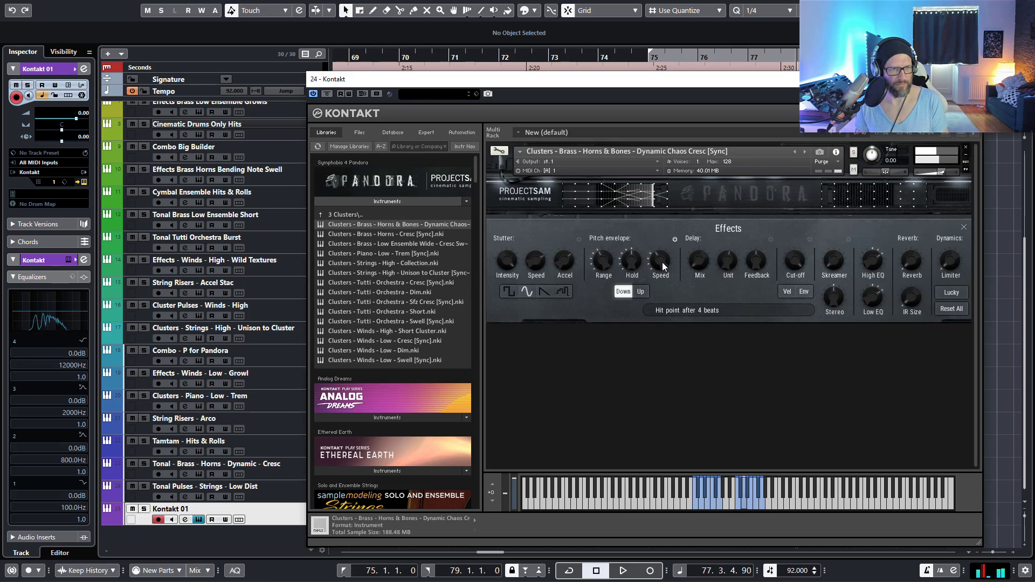
{"action": "left_click_drag", "start_coordinate": [663, 262], "coordinate": [662, 258]}
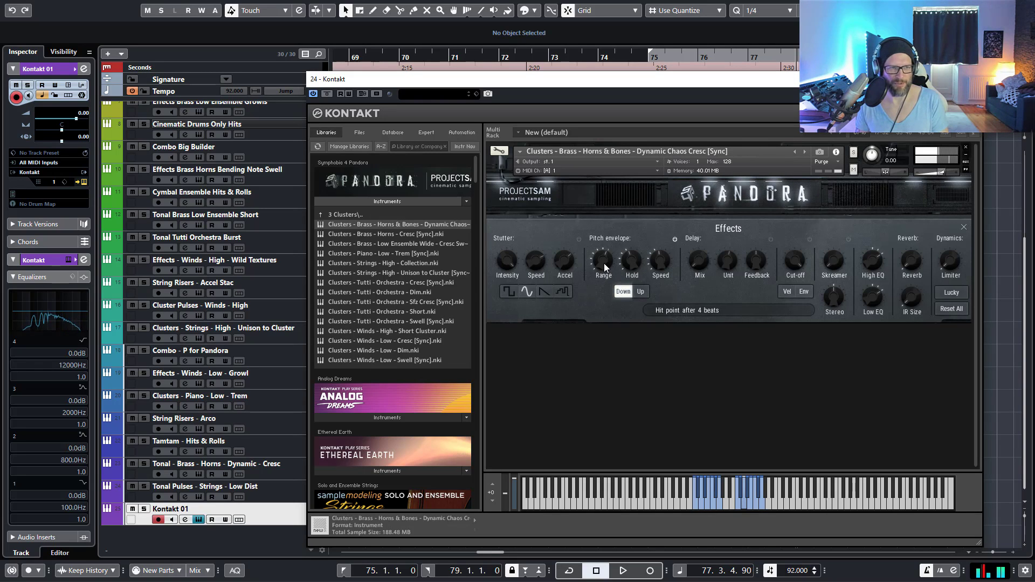
Step: Bypass the stutter and pitch envelope after auditioning them together, and enable the delay with its level at -16.0 dB
{"action": "left_click", "coordinate": [579, 239]}
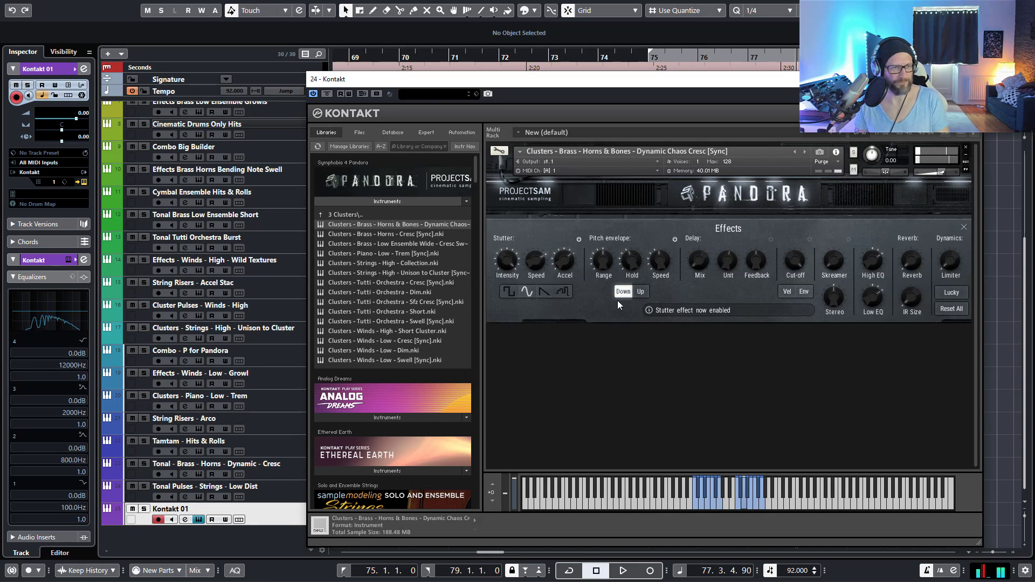
{"action": "left_click", "coordinate": [579, 240]}
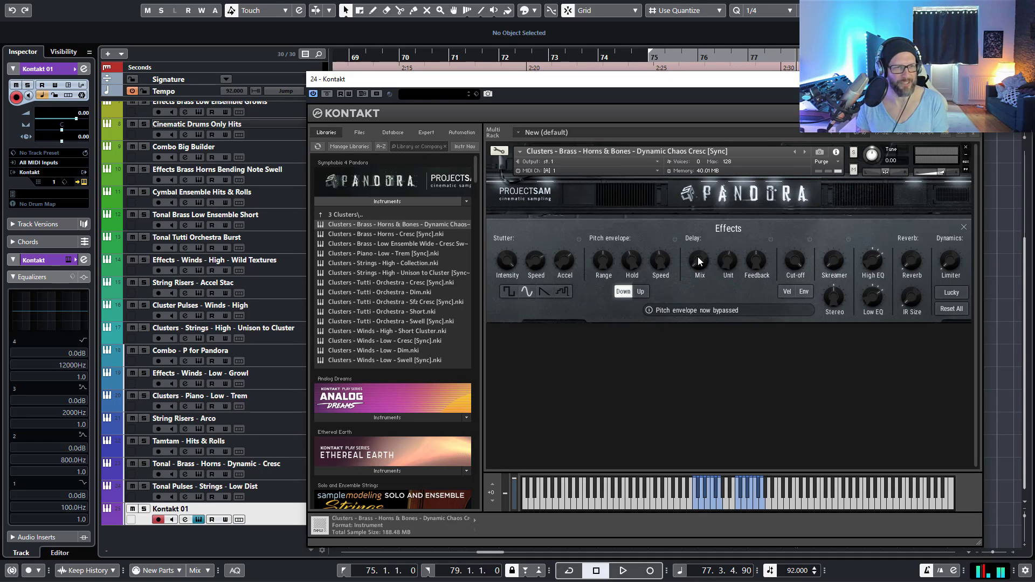
{"action": "left_click", "coordinate": [771, 240]}
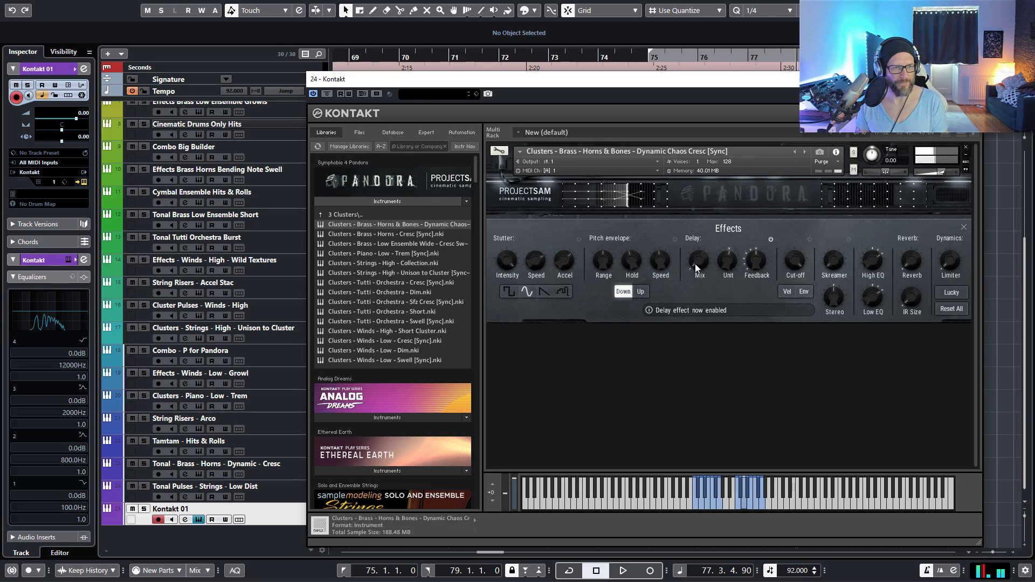
{"action": "left_click_drag", "start_coordinate": [695, 264], "coordinate": [698, 235]}
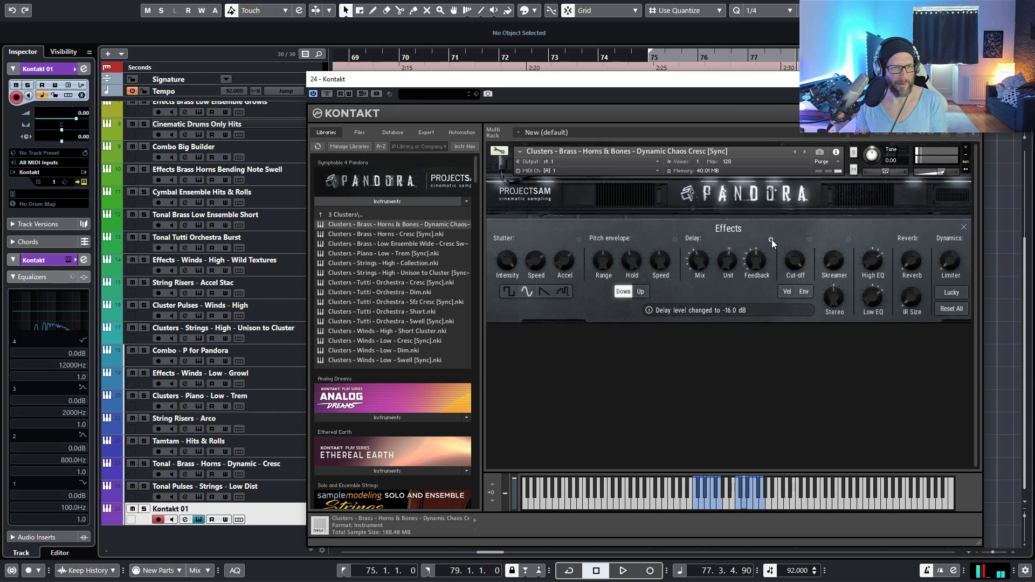
Step: Re-enable the pitch envelope and stutter alongside the delay, and enable the filter
{"action": "left_click", "coordinate": [674, 239]}
{"action": "left_click", "coordinate": [579, 240]}
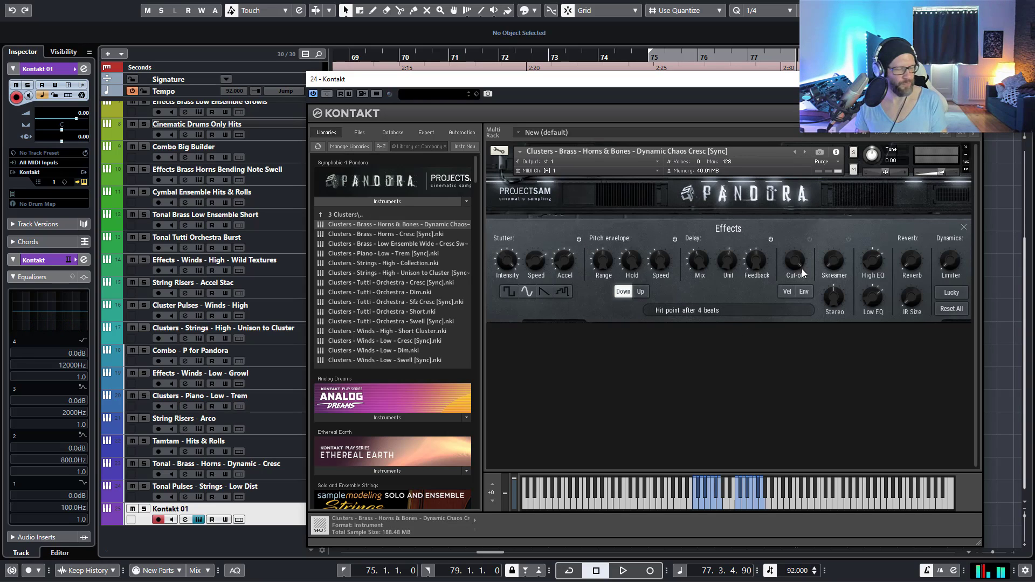
{"action": "left_click", "coordinate": [810, 239]}
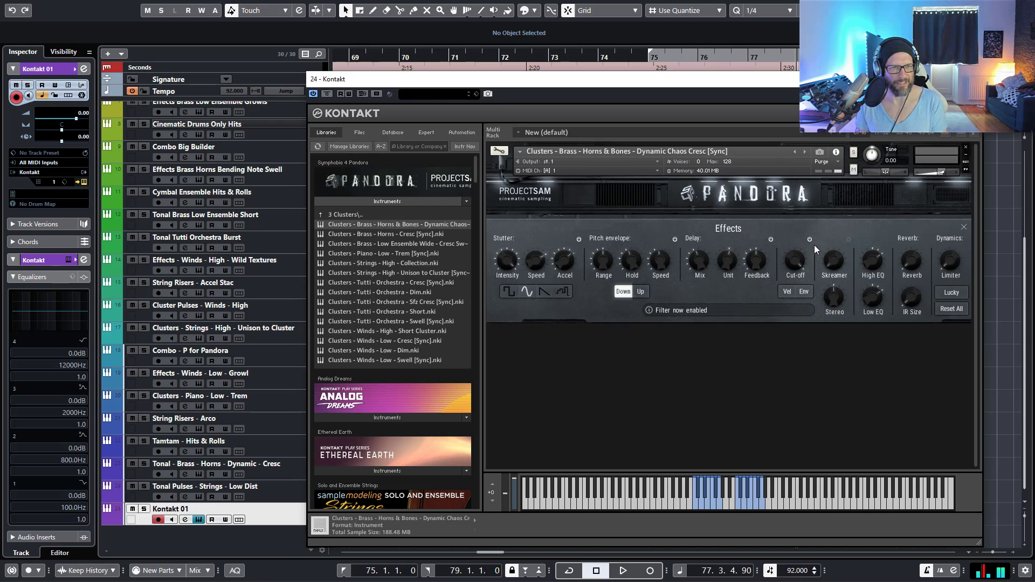
Step: Start Learn MIDI CC# Automation for the filter's Cut-off
{"action": "right_click", "coordinate": [802, 262]}
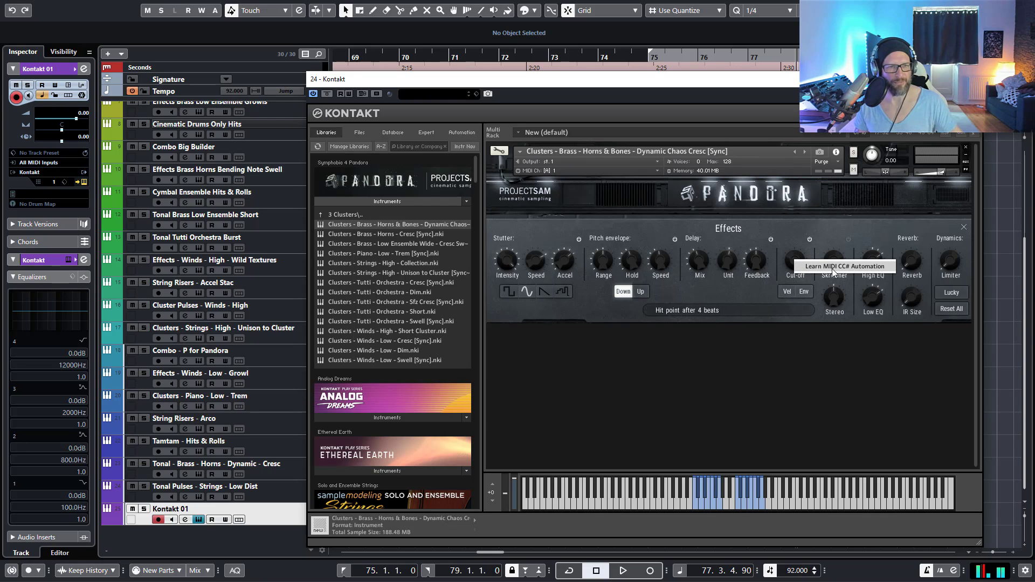
{"action": "left_click", "coordinate": [794, 261]}
{"action": "right_click", "coordinate": [793, 261]}
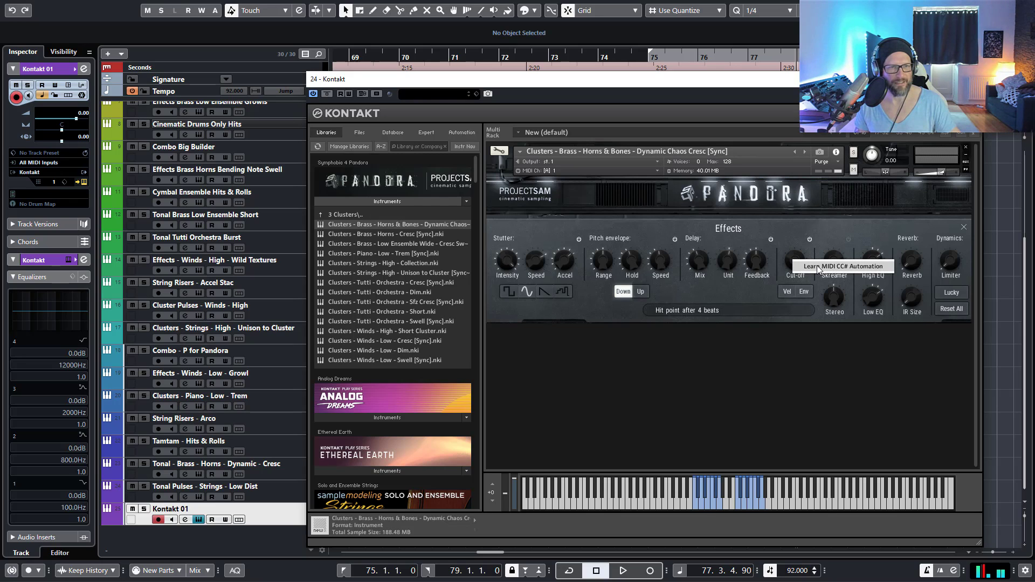
{"action": "left_click", "coordinate": [819, 268]}
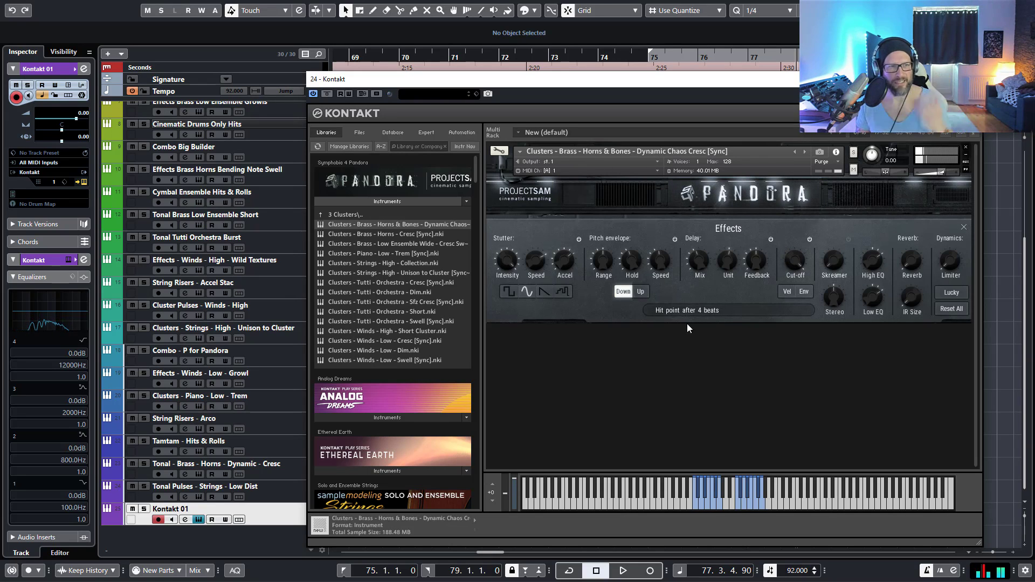
Step: Switch the pitch envelope direction to Up for auditioning, and bypass the stutter, pitch envelope, delay and filter effects
{"action": "left_click", "coordinate": [641, 292]}
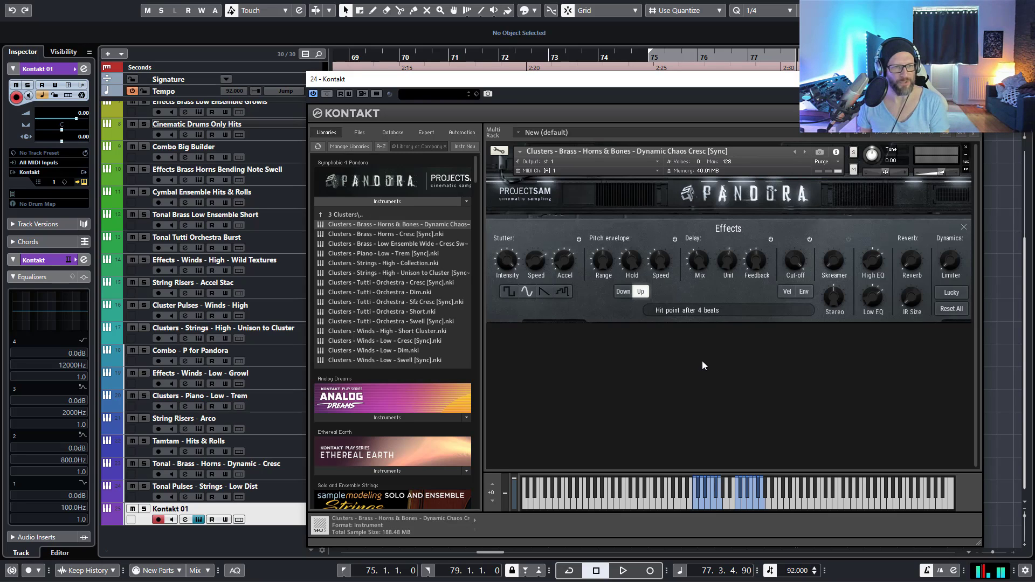
{"action": "left_click", "coordinate": [629, 293]}
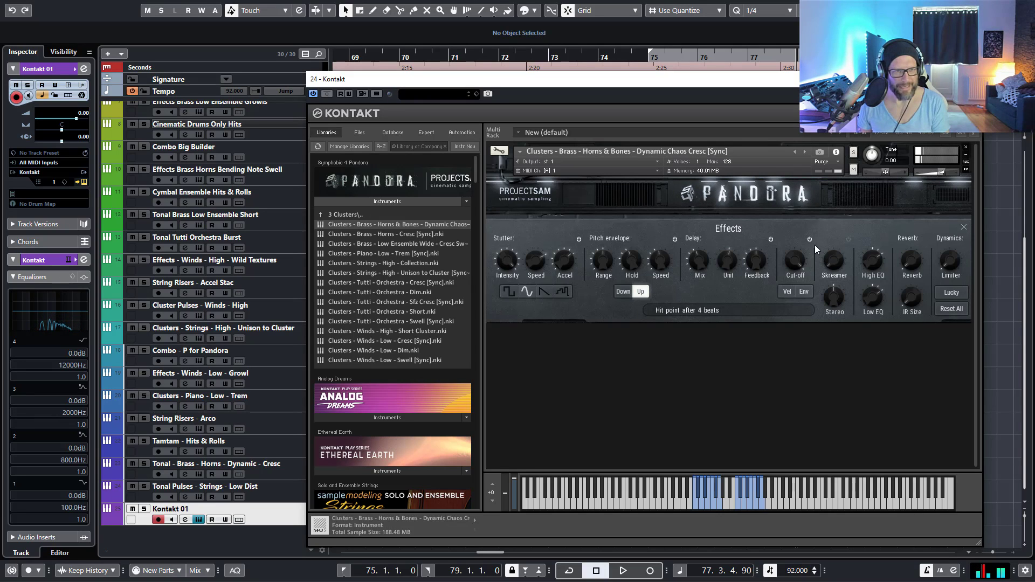
{"action": "left_click", "coordinate": [579, 239]}
{"action": "left_click", "coordinate": [675, 239]}
{"action": "left_click", "coordinate": [772, 239]}
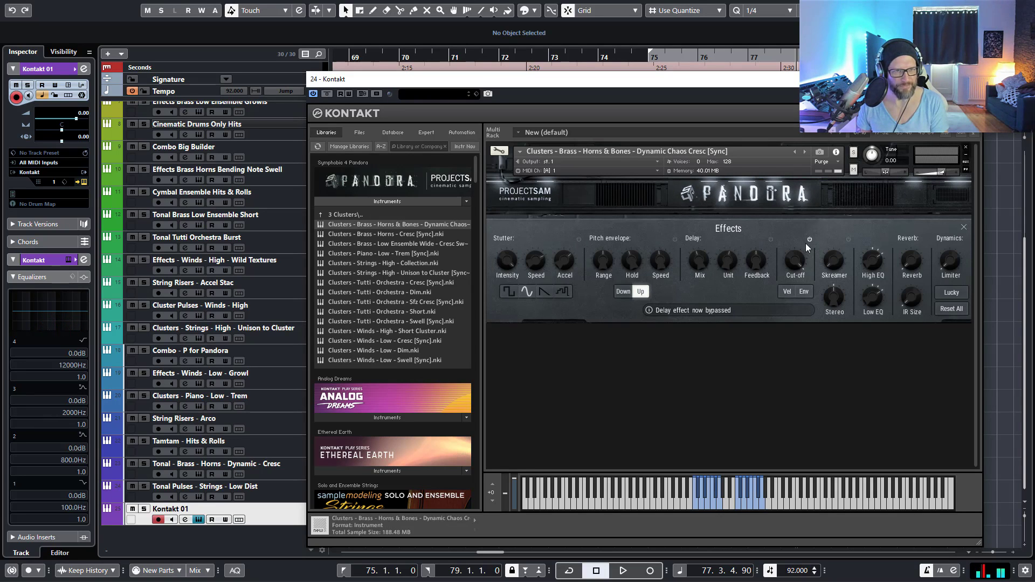
{"action": "left_click", "coordinate": [810, 239]}
Step: Enable the Skreamer effect, raise its amount, and turn up the Limiter while auditioning the horns and bones cluster
{"action": "left_click", "coordinate": [849, 239]}
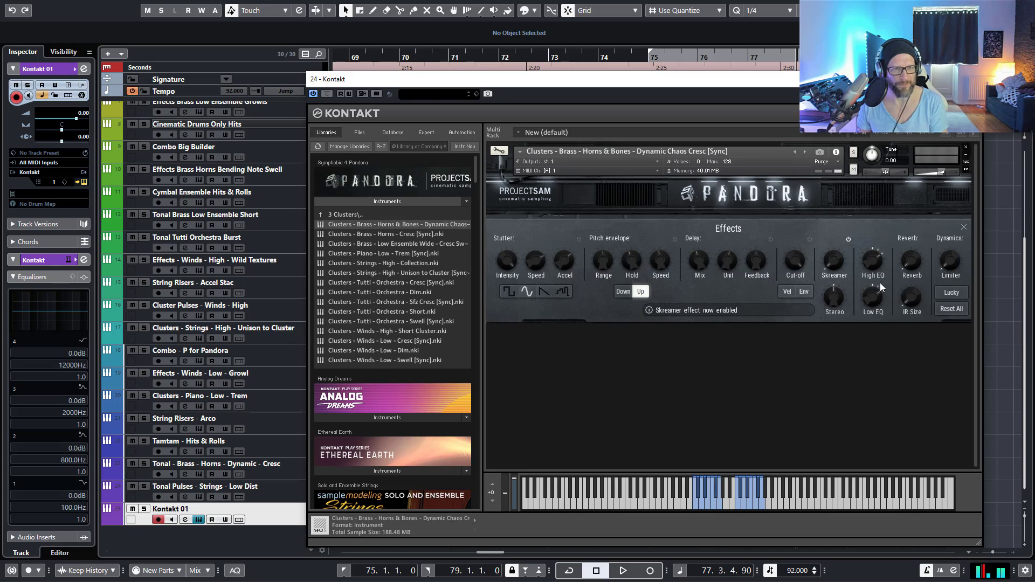
{"action": "left_click_drag", "start_coordinate": [836, 261], "coordinate": [842, 223]}
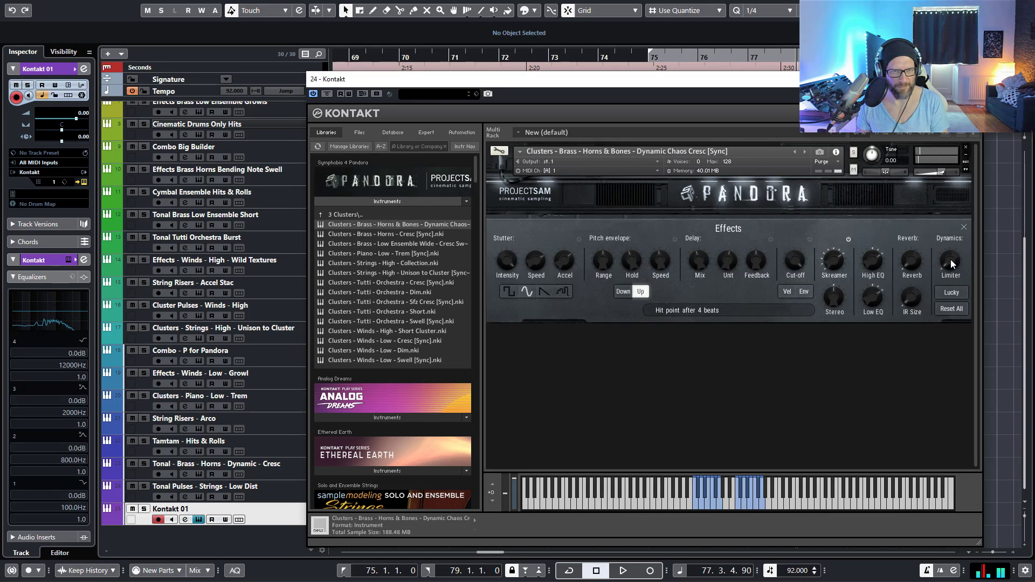
{"action": "left_click_drag", "start_coordinate": [950, 260], "coordinate": [953, 240]}
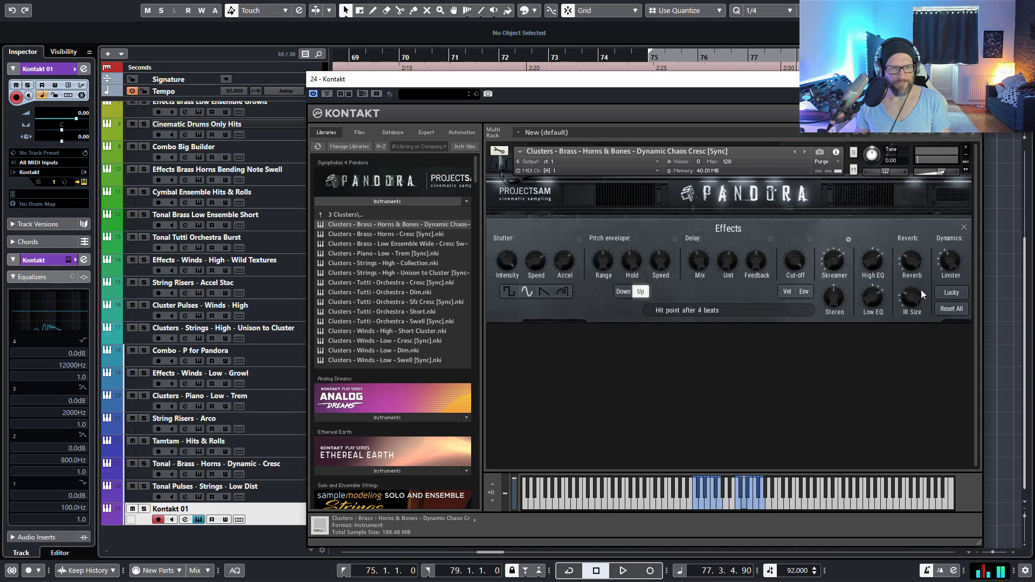
Step: Randomize the effects settings repeatedly with the Lucky function, auditioning the horns and bones cluster with the results
{"action": "left_click", "coordinate": [953, 293]}
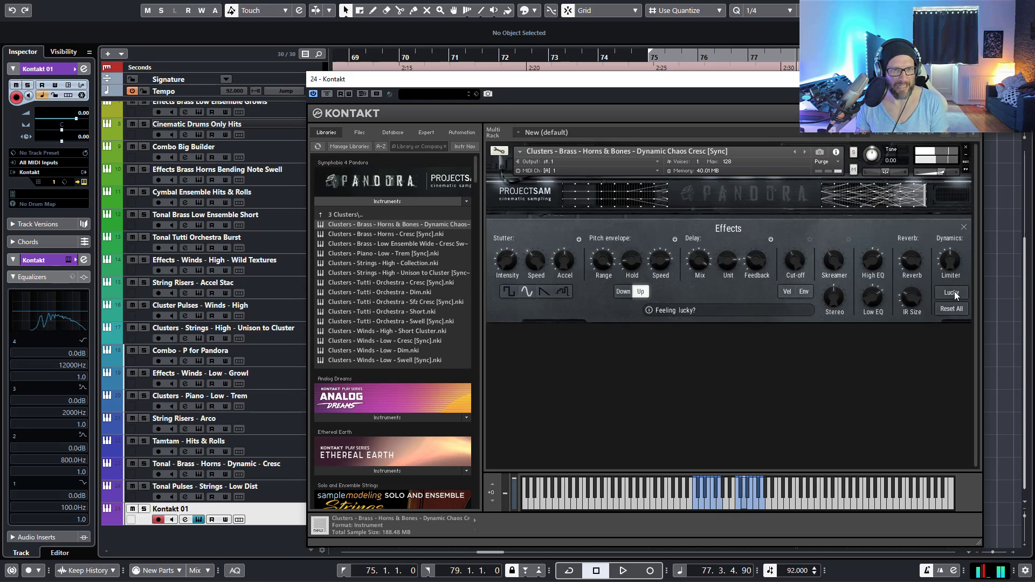
{"action": "left_click", "coordinate": [952, 293]}
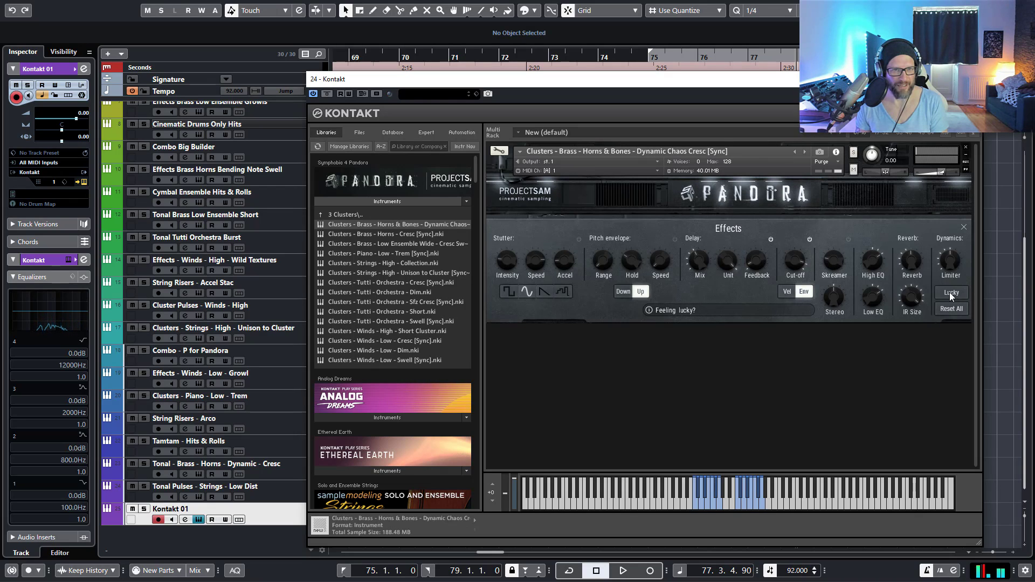
{"action": "left_click", "coordinate": [950, 292]}
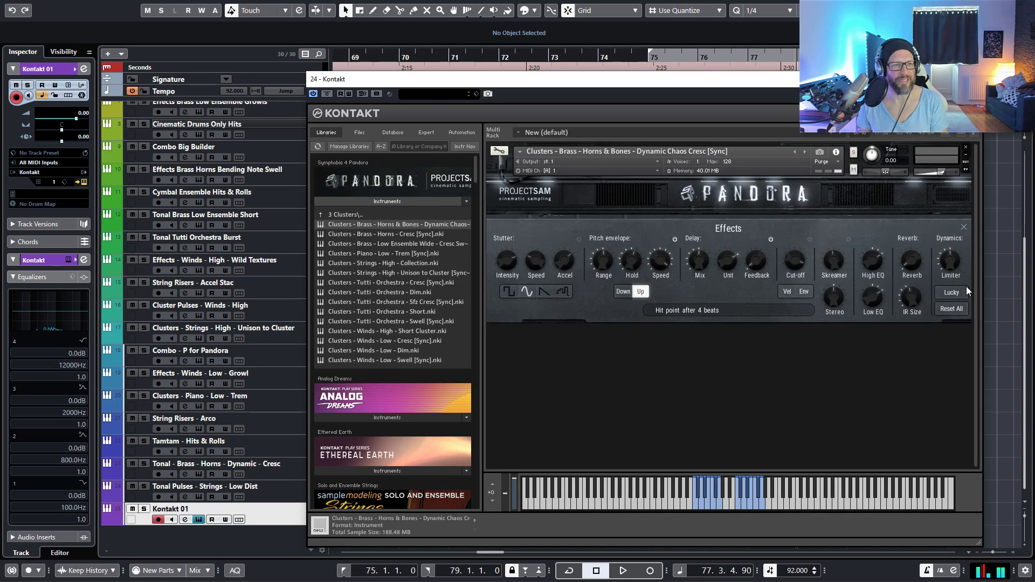
{"action": "left_click", "coordinate": [955, 293]}
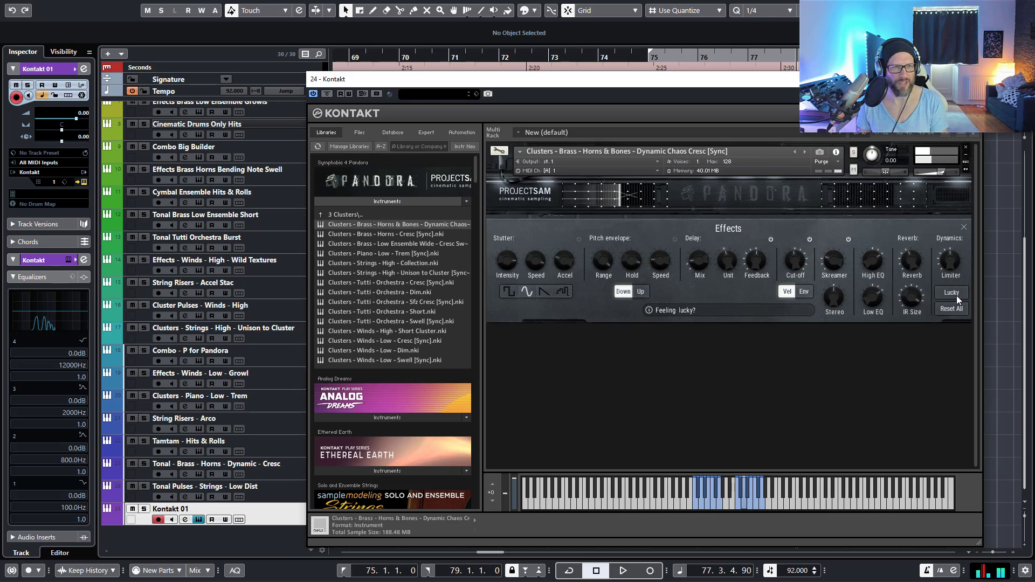
{"action": "left_click", "coordinate": [957, 295]}
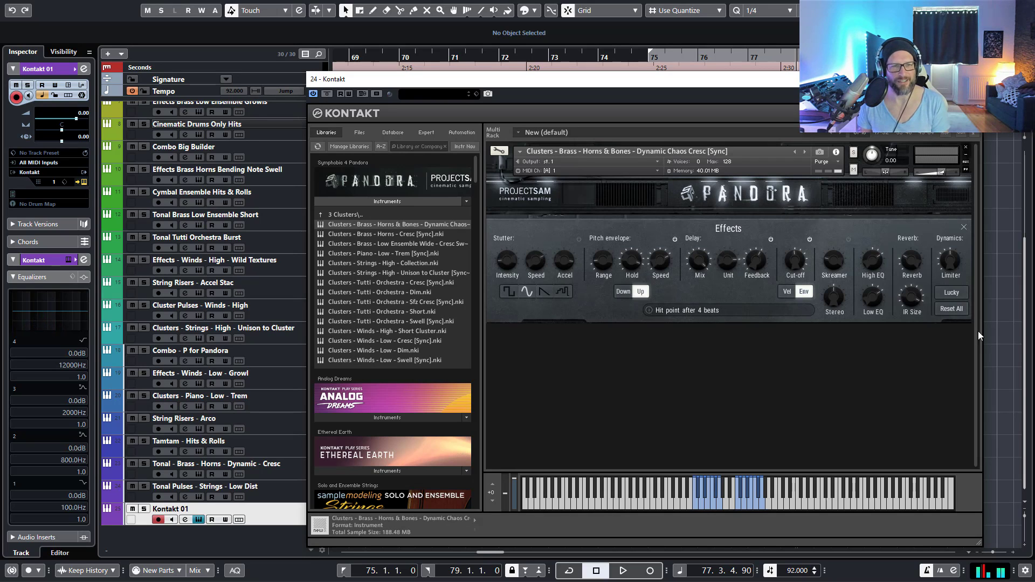
{"action": "left_click", "coordinate": [959, 292]}
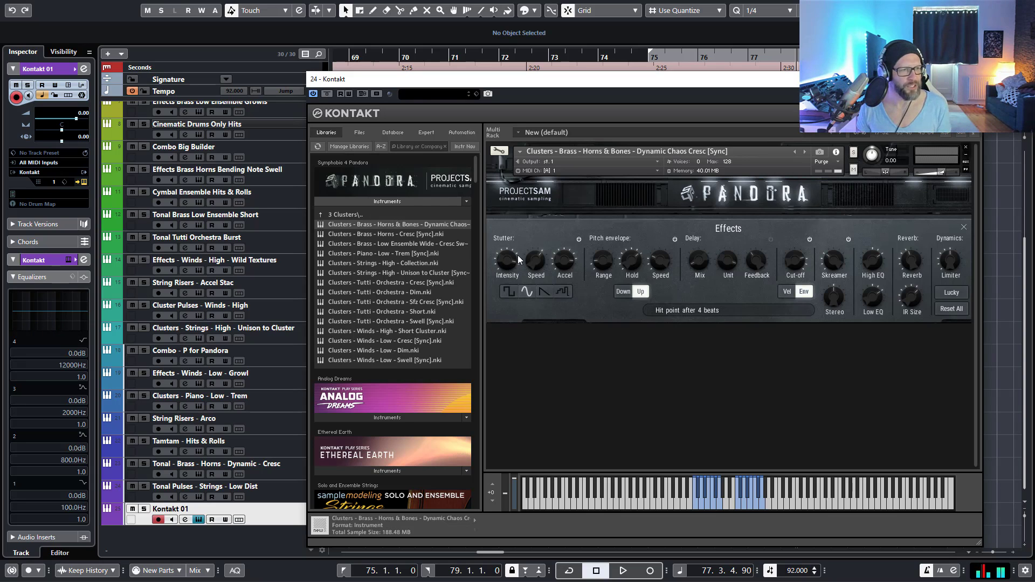
Step: Replace the loaded instrument with Clusters - Strings - High - Unison to Cluster [Sync] from the 3 Clusters folder, discarding the changes
{"action": "left_click", "coordinate": [375, 215]}
{"action": "left_click", "coordinate": [354, 234]}
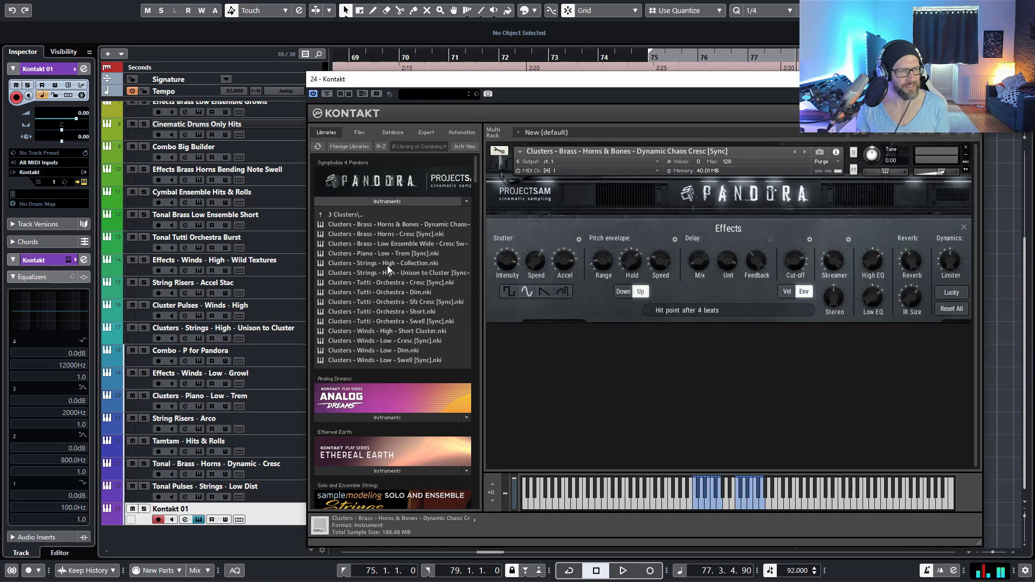
{"action": "left_click_drag", "start_coordinate": [381, 274], "coordinate": [544, 263]}
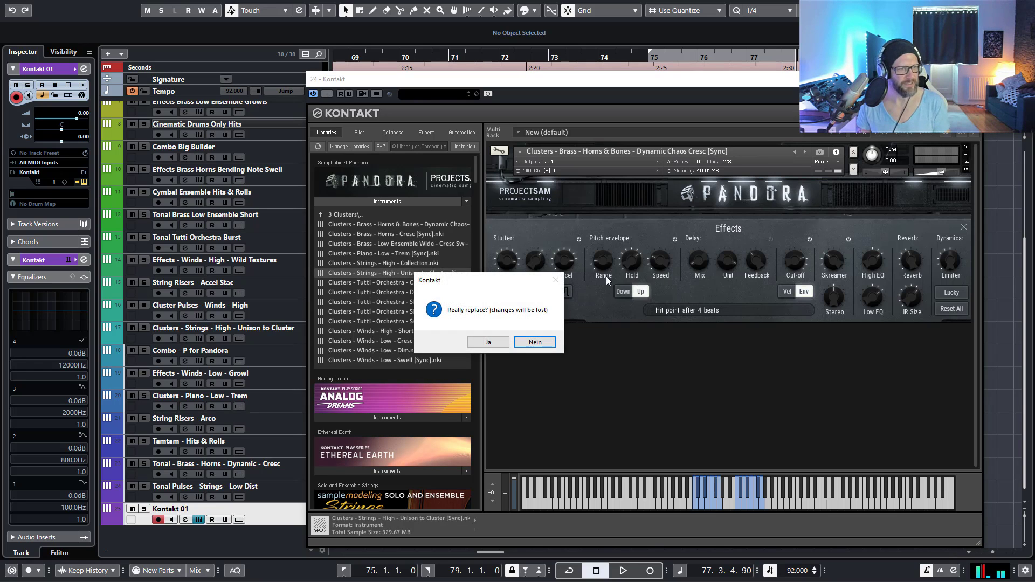
{"action": "left_click", "coordinate": [488, 342]}
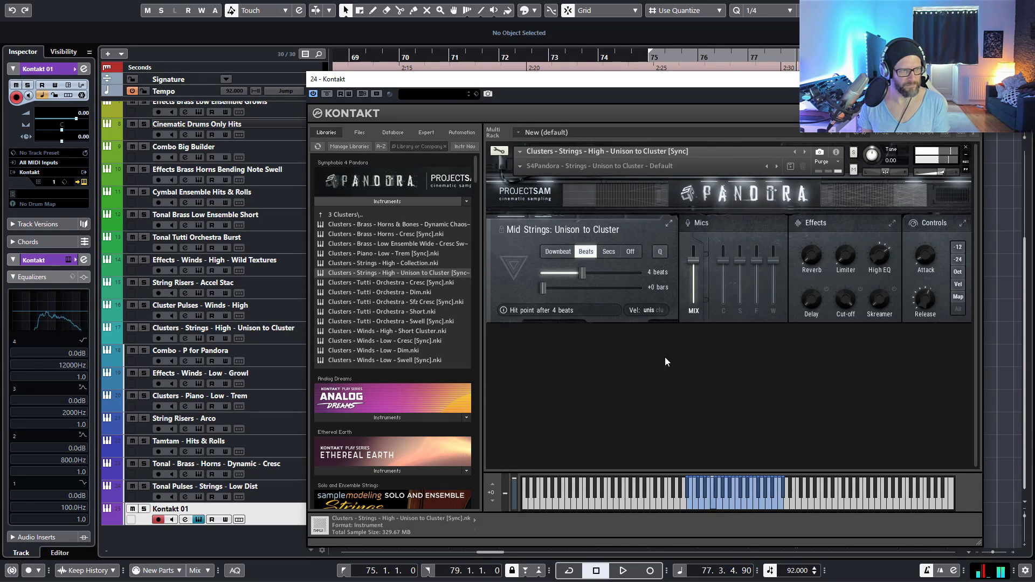
Step: Load Clusters - Tutti - Orchestra - Dim in place of the current instrument and audition its C0, D0, E0 and F0 note lengths
{"action": "left_click_drag", "start_coordinate": [384, 293], "coordinate": [607, 247]}
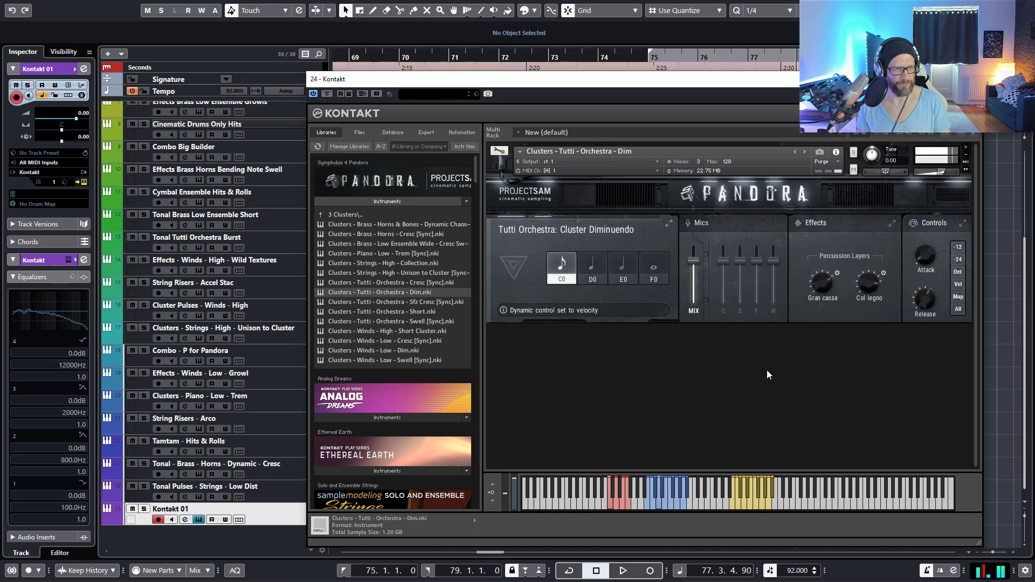
{"action": "left_click", "coordinate": [593, 262]}
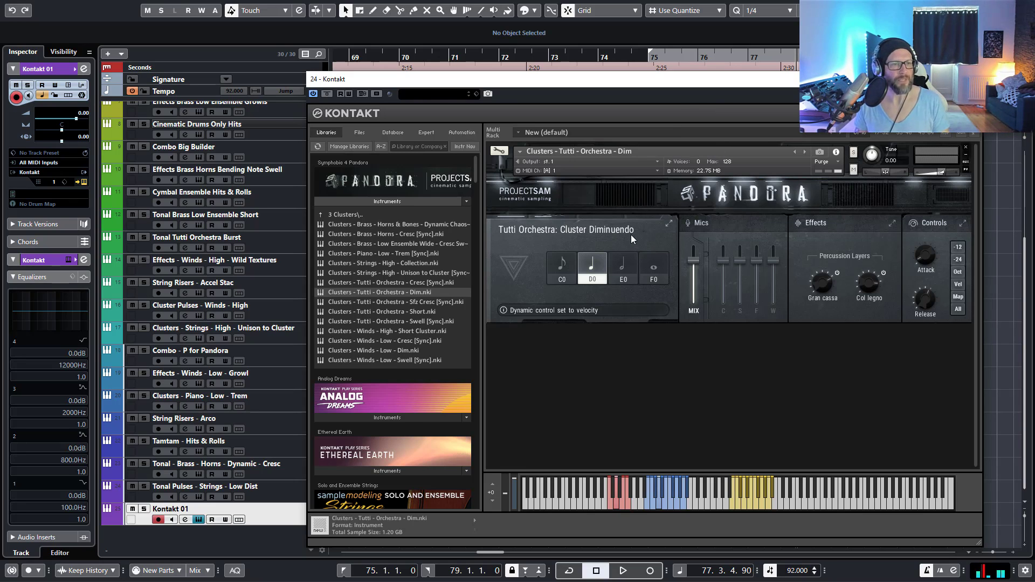
{"action": "left_click", "coordinate": [565, 264]}
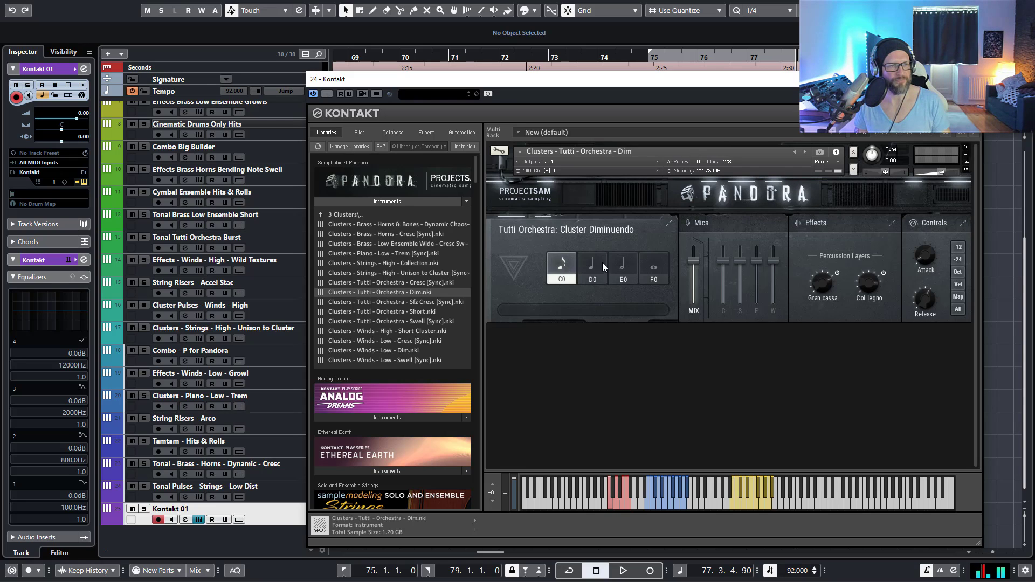
{"action": "left_click", "coordinate": [593, 268]}
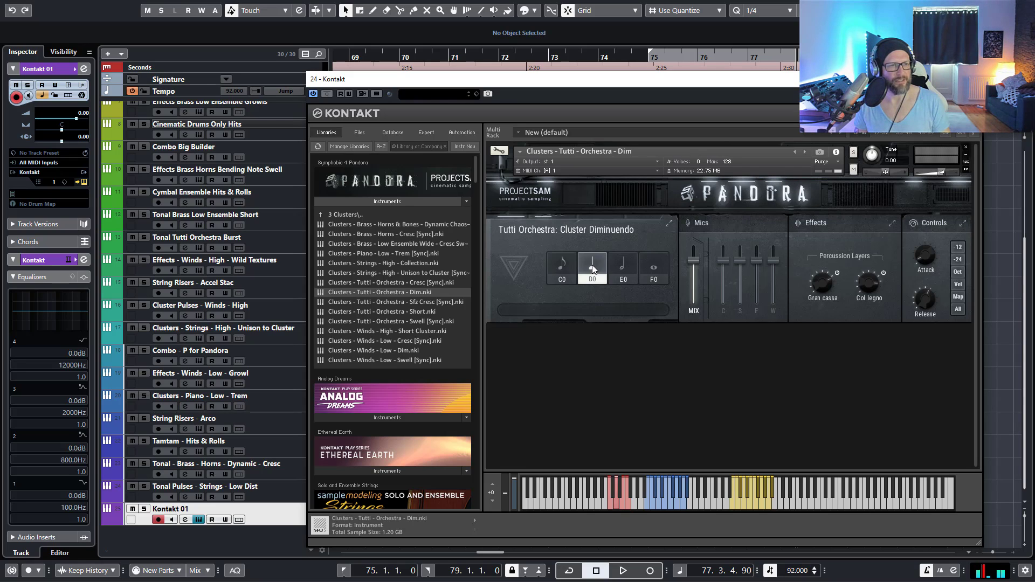
{"action": "left_click", "coordinate": [624, 266]}
{"action": "left_click", "coordinate": [563, 266]}
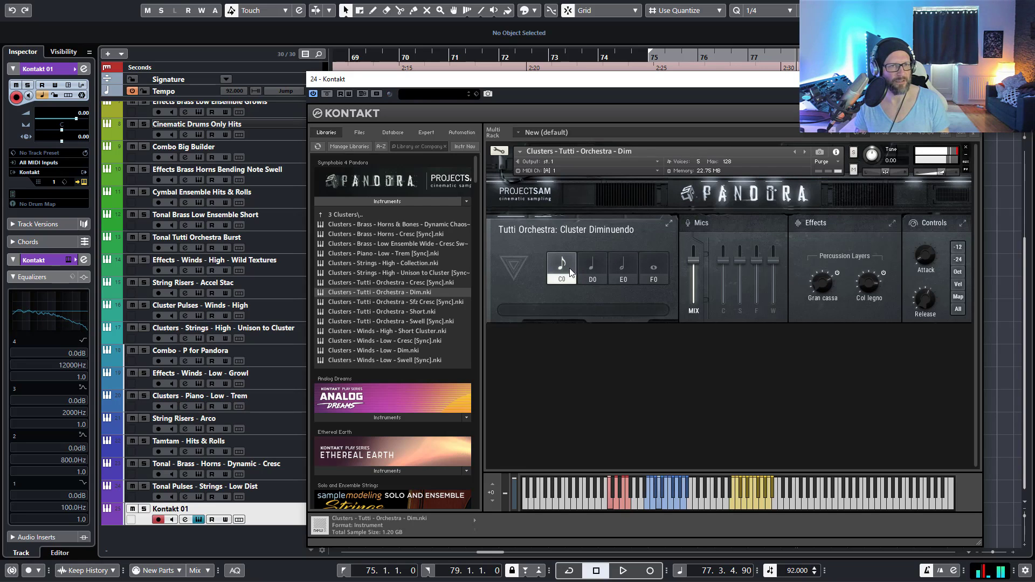
{"action": "left_click", "coordinate": [594, 264]}
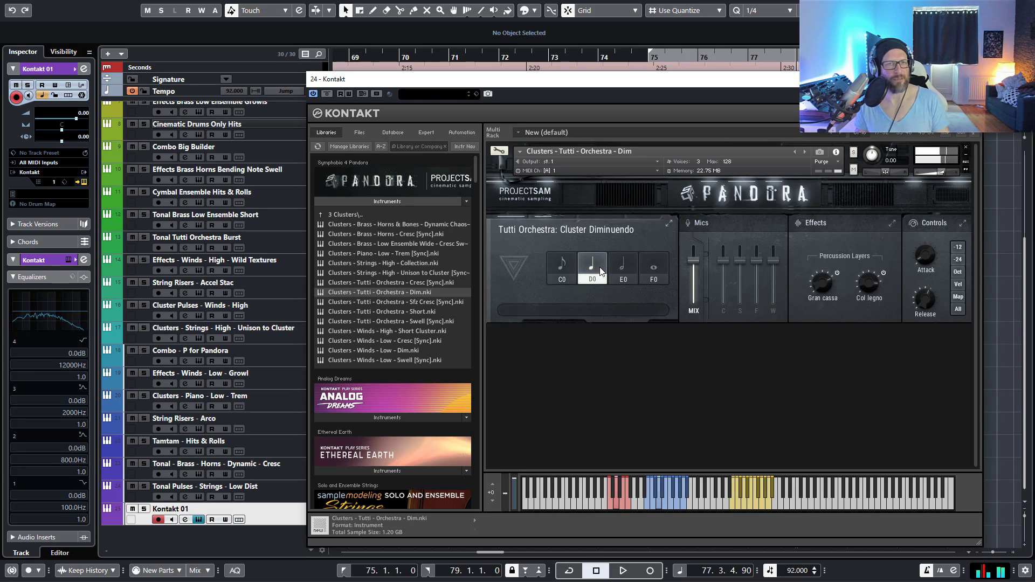
{"action": "left_click", "coordinate": [627, 270]}
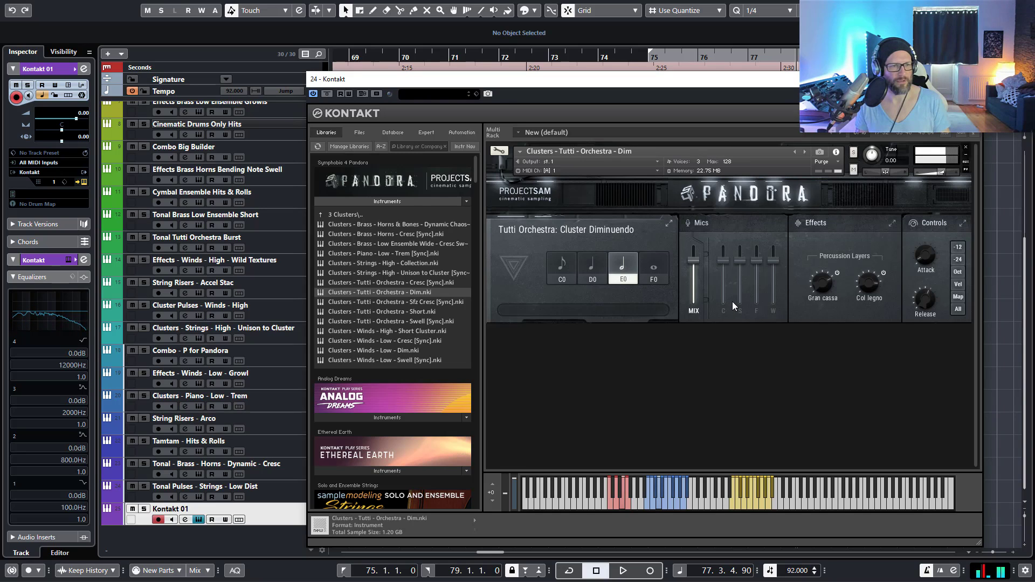
{"action": "left_click", "coordinate": [656, 270]}
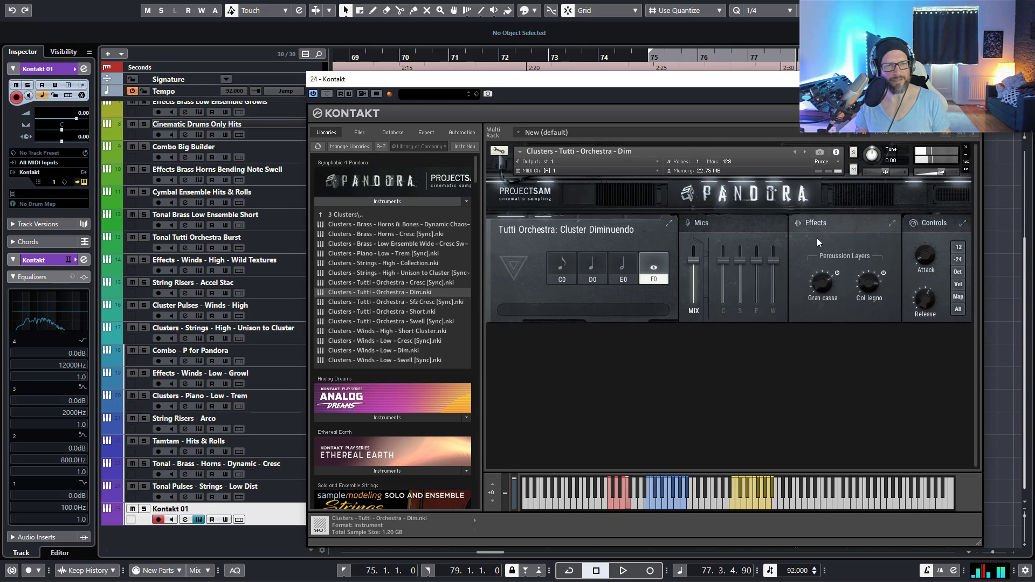
Step: Check the full effects page, adjust the Gran cassa percussion layer, and set the Col legno layer's gain to 81%
{"action": "left_click", "coordinate": [838, 249]}
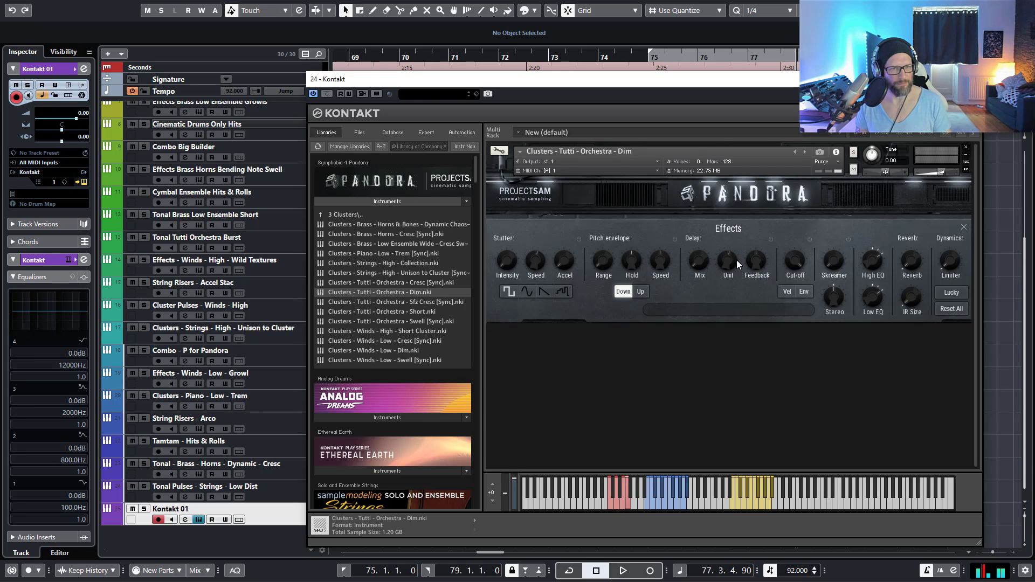
{"action": "left_click", "coordinate": [964, 226]}
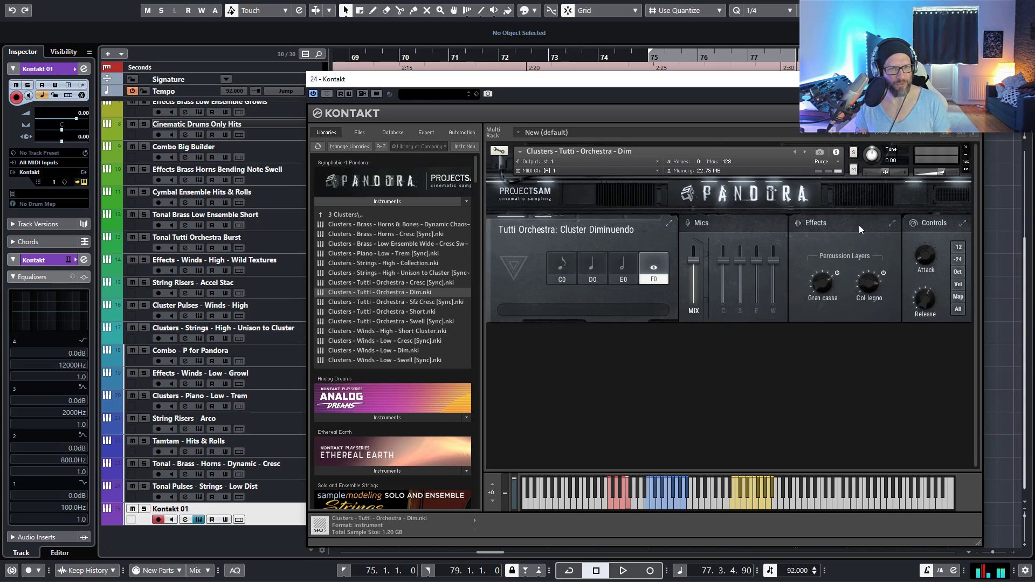
{"action": "left_click", "coordinate": [844, 229]}
{"action": "left_click", "coordinate": [964, 228]}
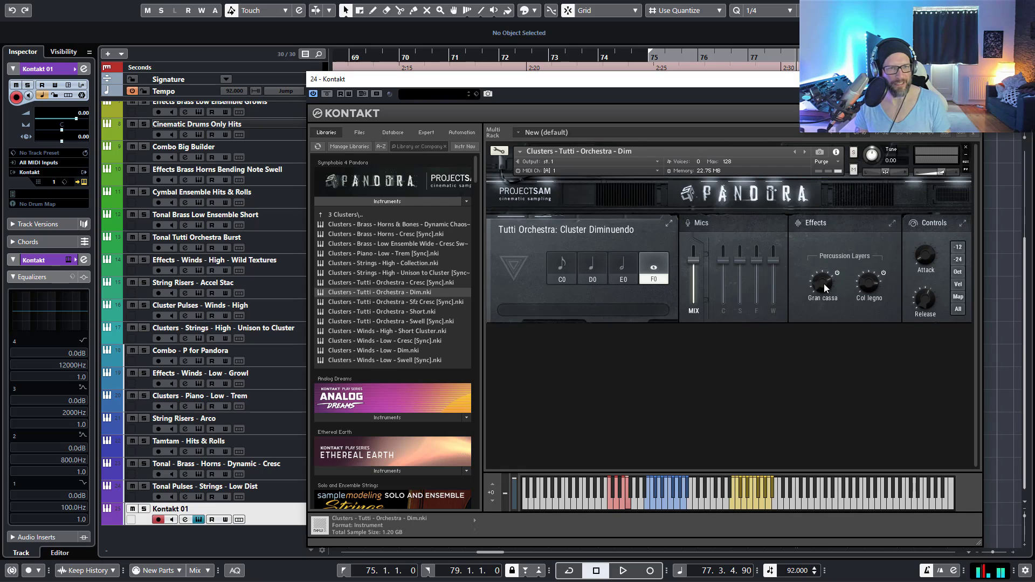
{"action": "left_click_drag", "start_coordinate": [824, 285], "coordinate": [876, 303]}
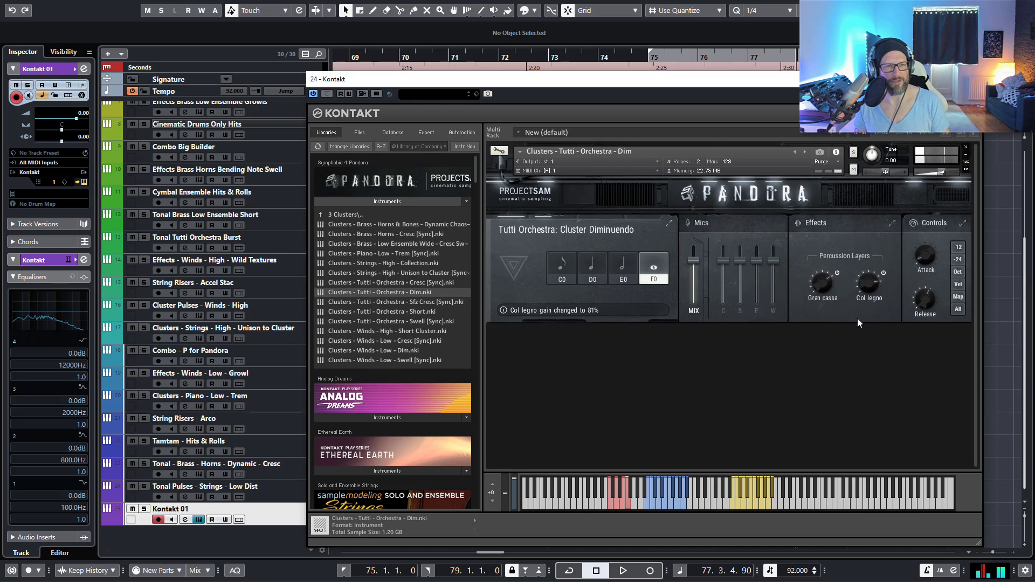
Step: Enable the stutter effect on the orchestra diminuendo, adjust its Speed, and audition it with the sine shape
{"action": "left_click", "coordinate": [850, 226]}
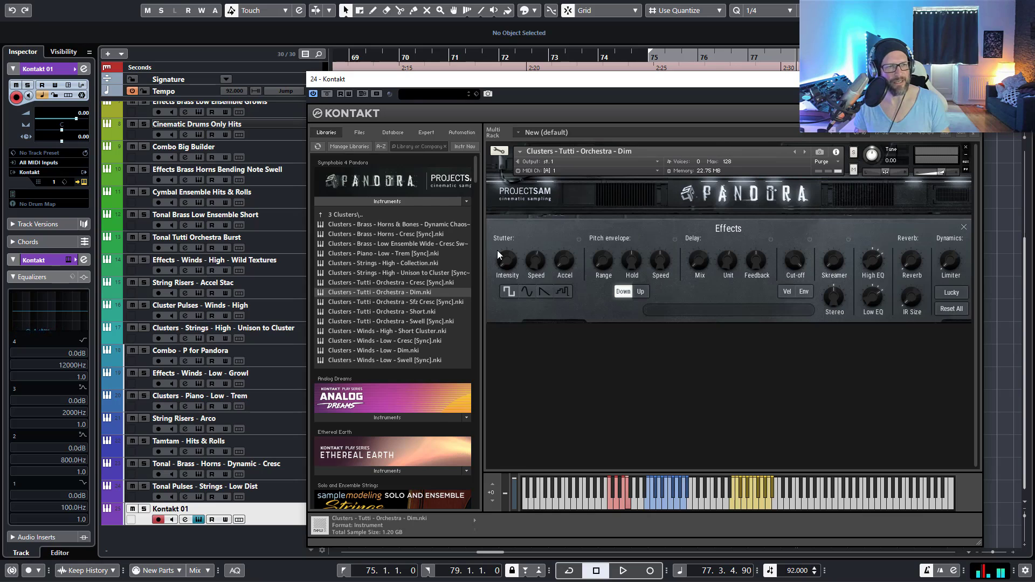
{"action": "left_click", "coordinate": [578, 240]}
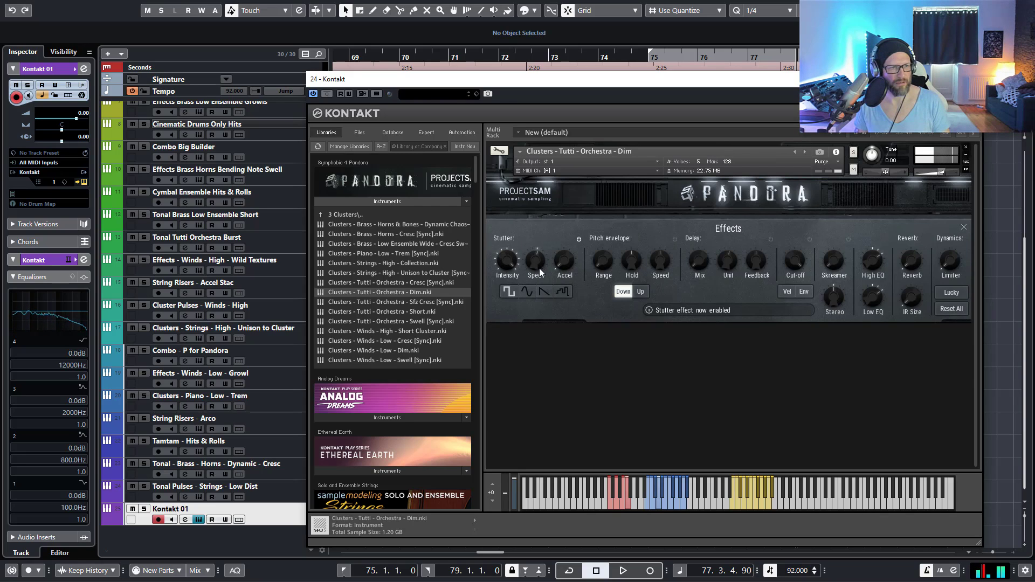
{"action": "left_click_drag", "start_coordinate": [536, 253], "coordinate": [542, 300]}
{"action": "scroll", "coordinate": [538, 275], "scroll_direction": "down", "scroll_amount": 1}
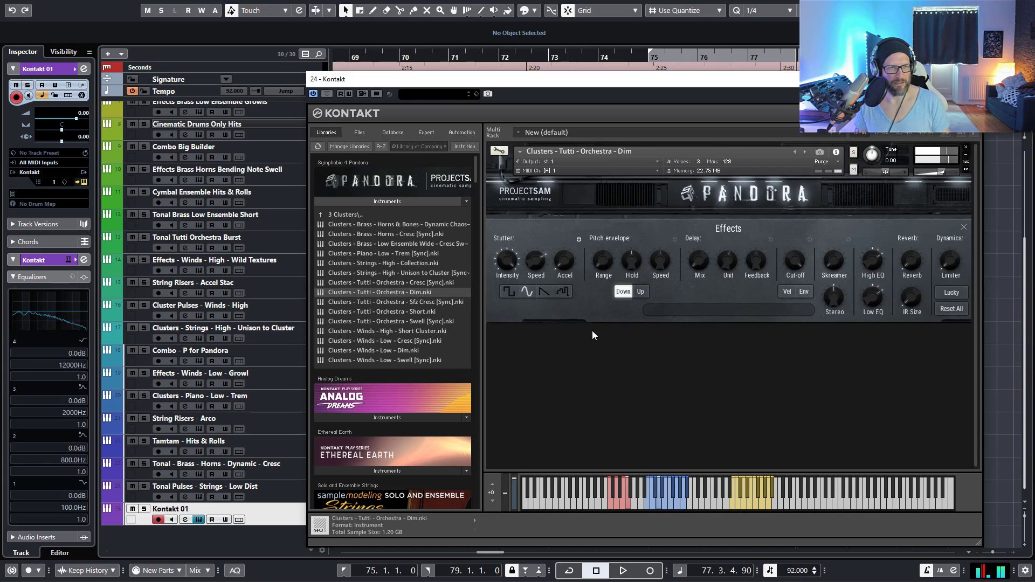
{"action": "left_click", "coordinate": [964, 228]}
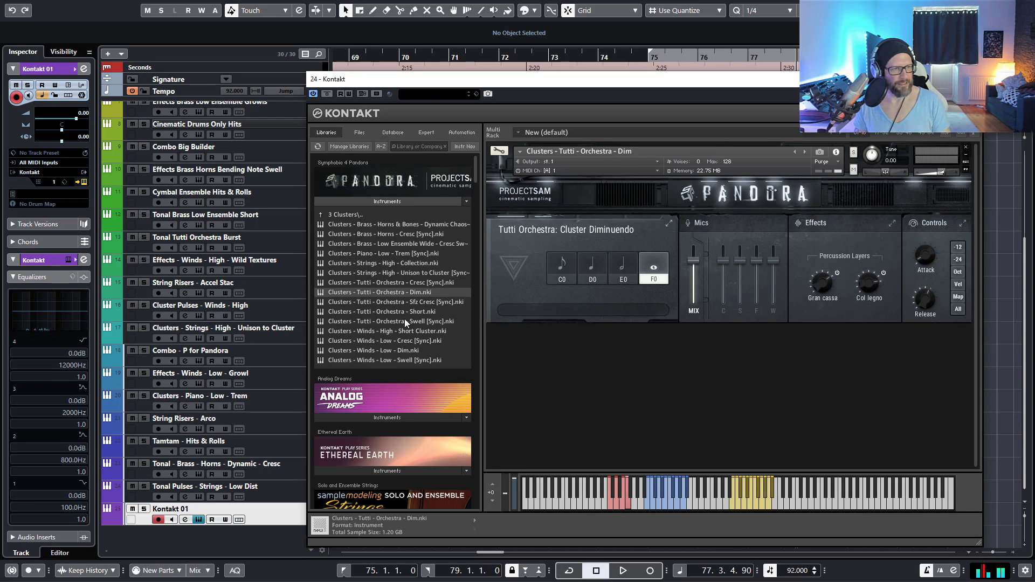
Step: Replace the instrument with Clusters - Winds - Low - Swell [Sync] to audition it, and open the 4 Tonal instrument folder
{"action": "double_click", "coordinate": [391, 360]}
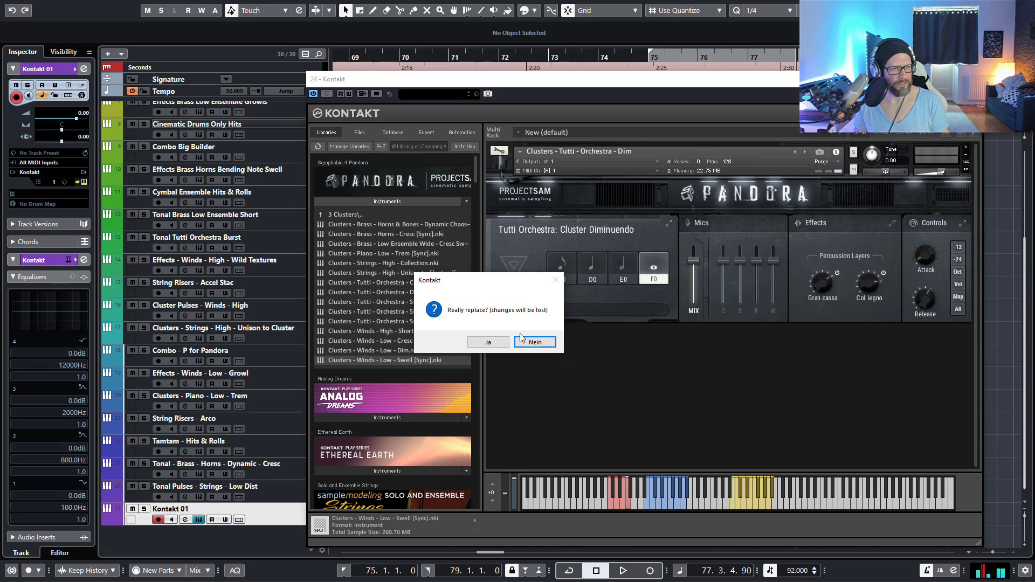
{"action": "left_click", "coordinate": [488, 343]}
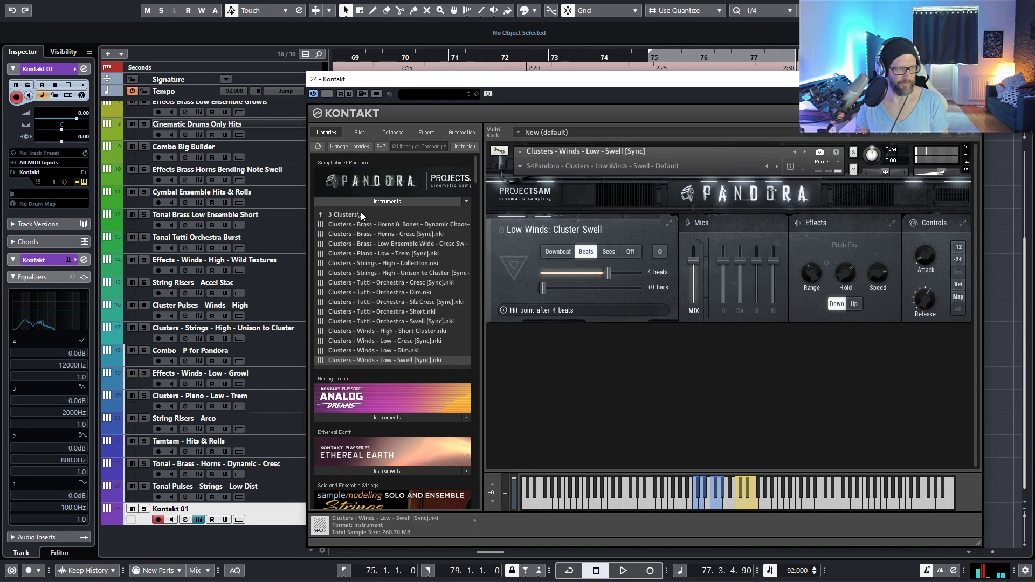
{"action": "left_click", "coordinate": [361, 214]}
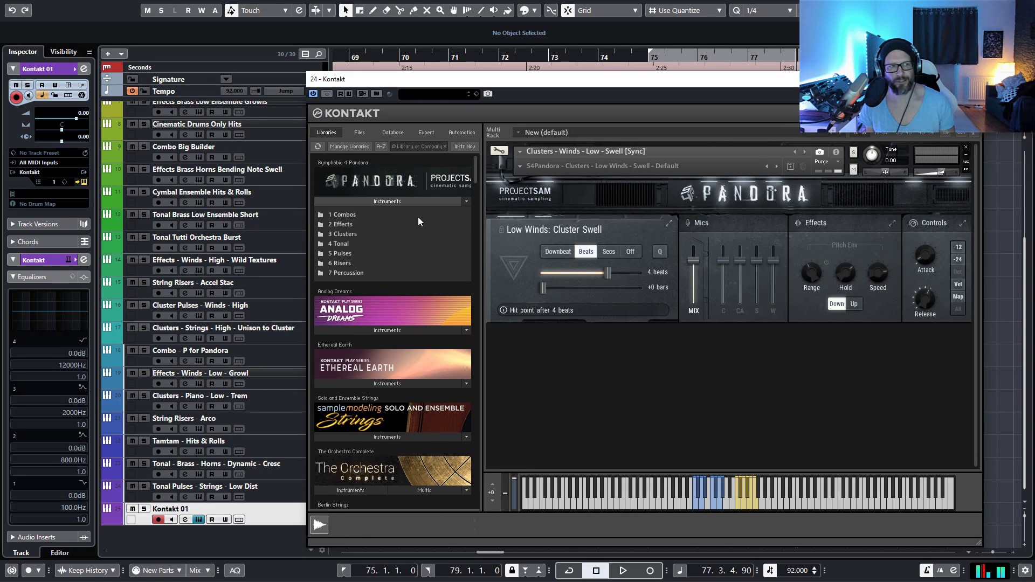
{"action": "left_click", "coordinate": [345, 245]}
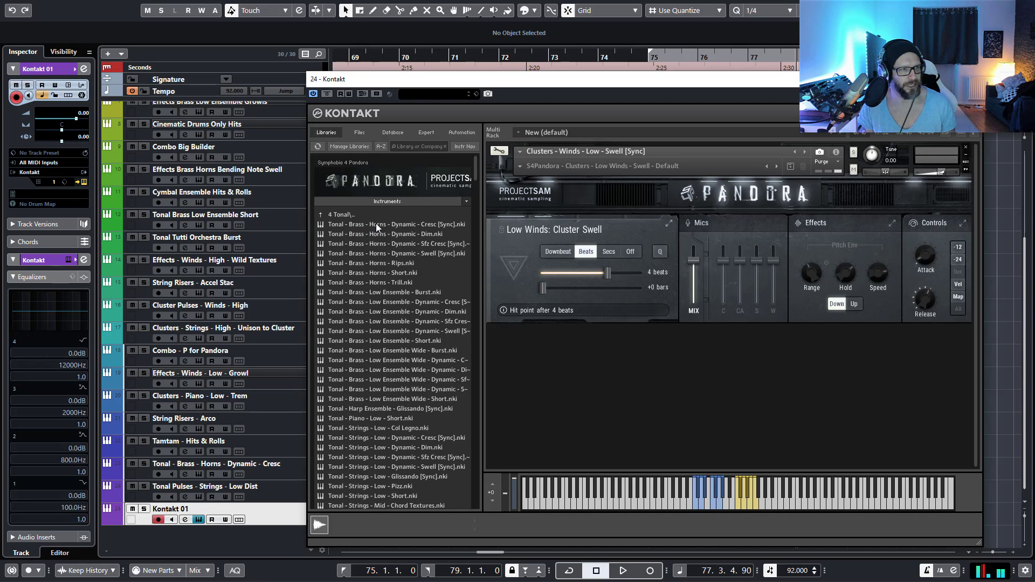
Step: Replace the instrument with Tonal - Brass - Horns - Dynamic - Cresc [Sync] and enable its stutter effect with the sawtooth shape
{"action": "left_click_drag", "start_coordinate": [375, 229], "coordinate": [628, 259]}
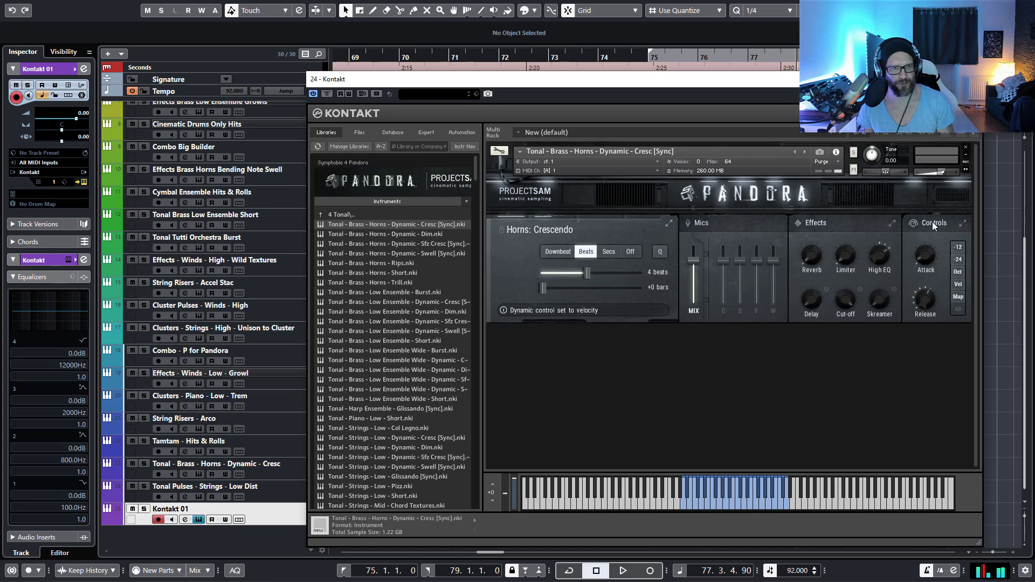
{"action": "left_click", "coordinate": [866, 225]}
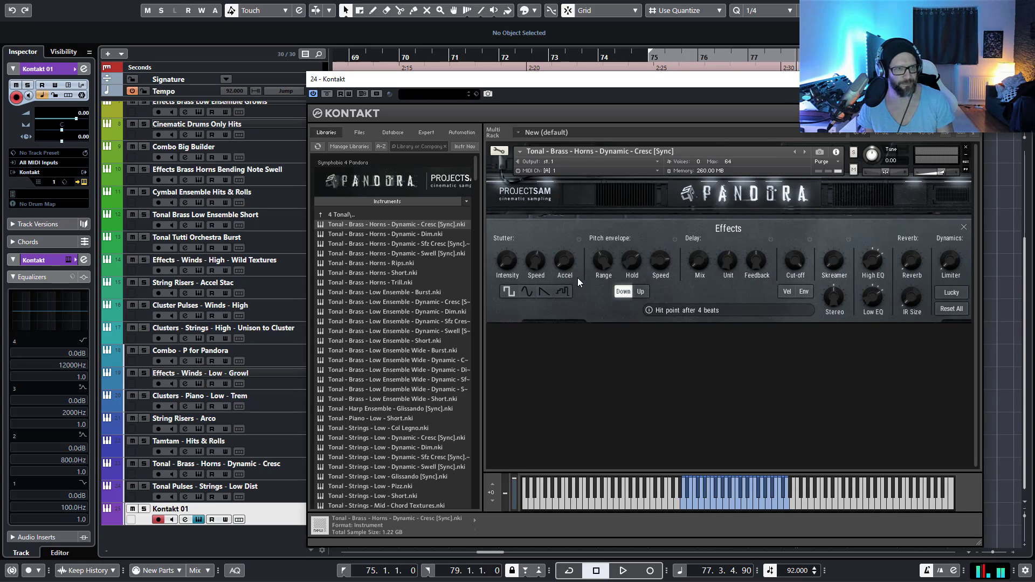
{"action": "left_click", "coordinate": [579, 240]}
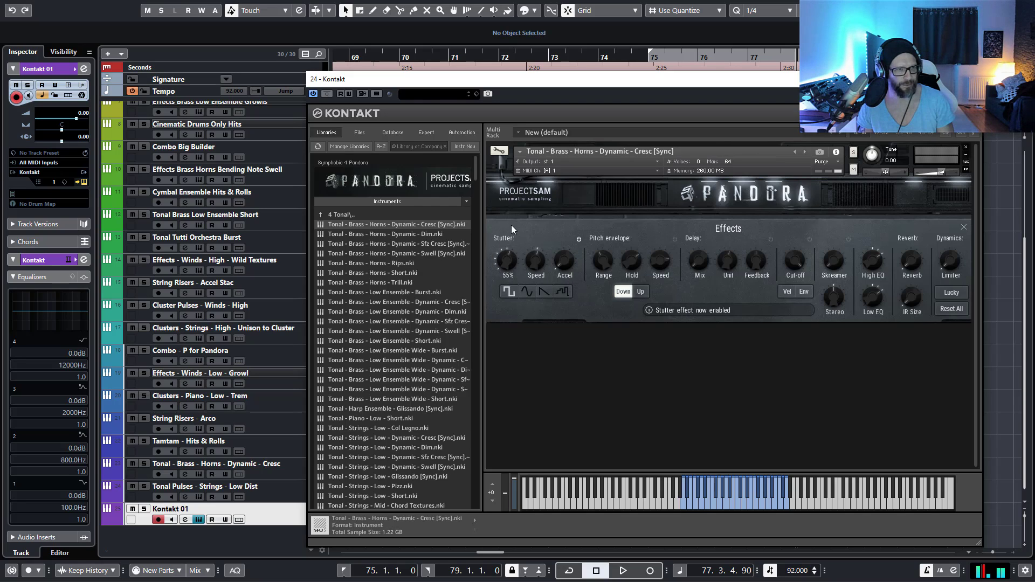
{"action": "left_click", "coordinate": [543, 292]}
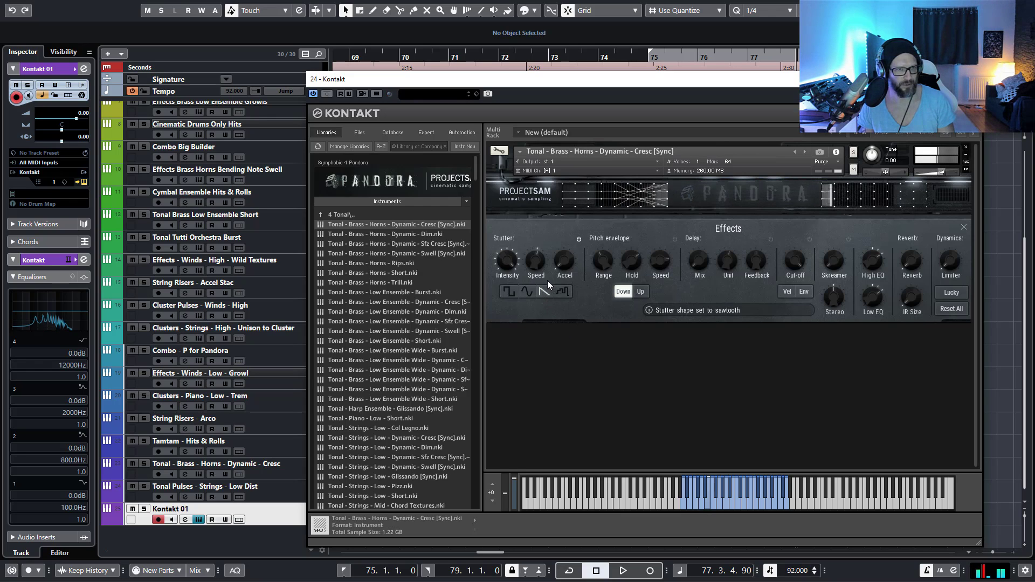
Step: Adjust the stutter's Accel, enable the pitch envelope with a 2.0 st range, and audition the horns with the sine stutter shape
{"action": "mouse_move", "coordinate": [535, 254]}
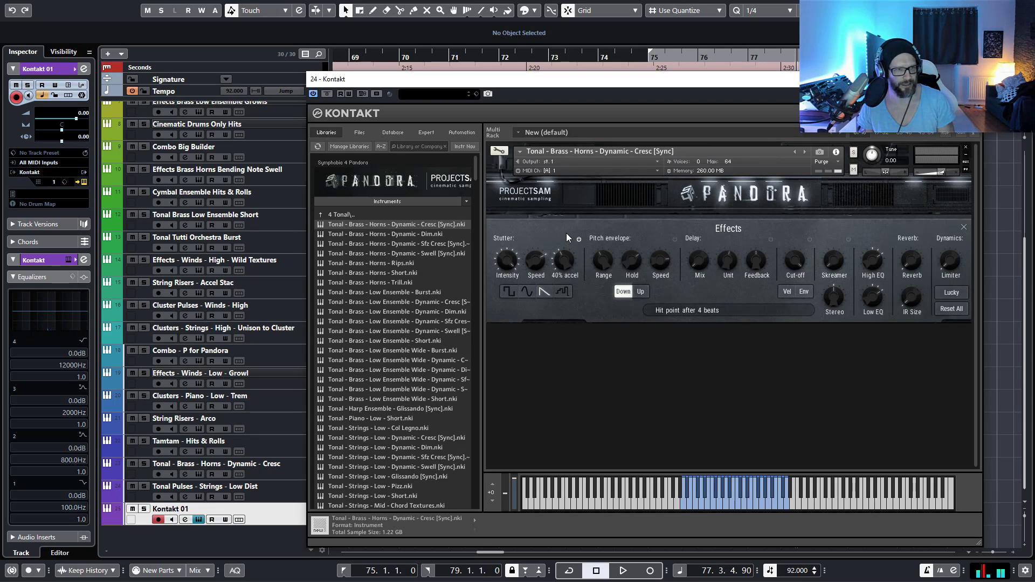
{"action": "mouse_move", "coordinate": [566, 233]}
{"action": "left_mouse_down"}
{"action": "mouse_move", "coordinate": [571, 201]}
{"action": "mouse_move", "coordinate": [571, 224]}
{"action": "left_mouse_up"}
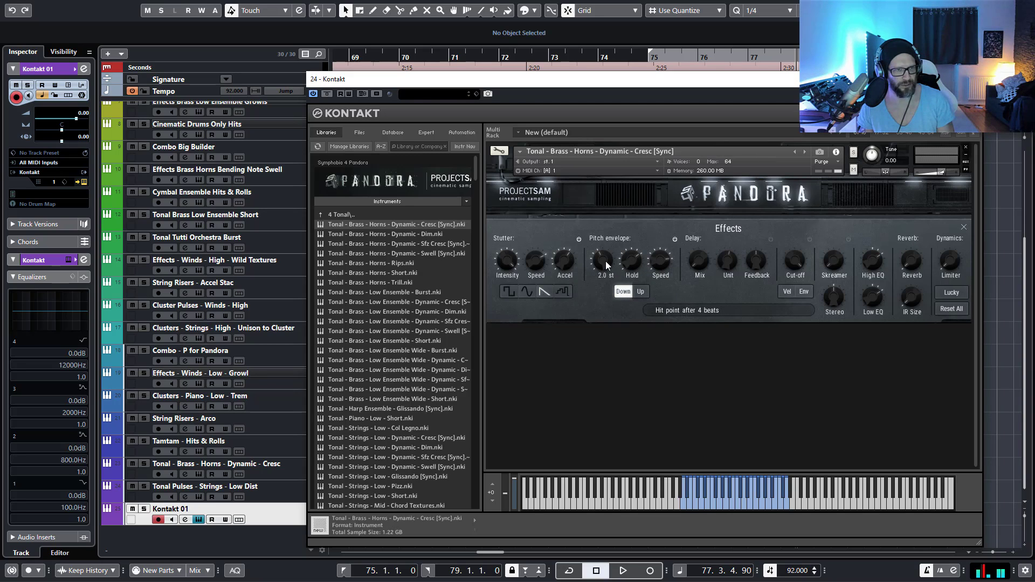
{"action": "scroll", "coordinate": [610, 277], "scroll_direction": "up", "scroll_amount": 2}
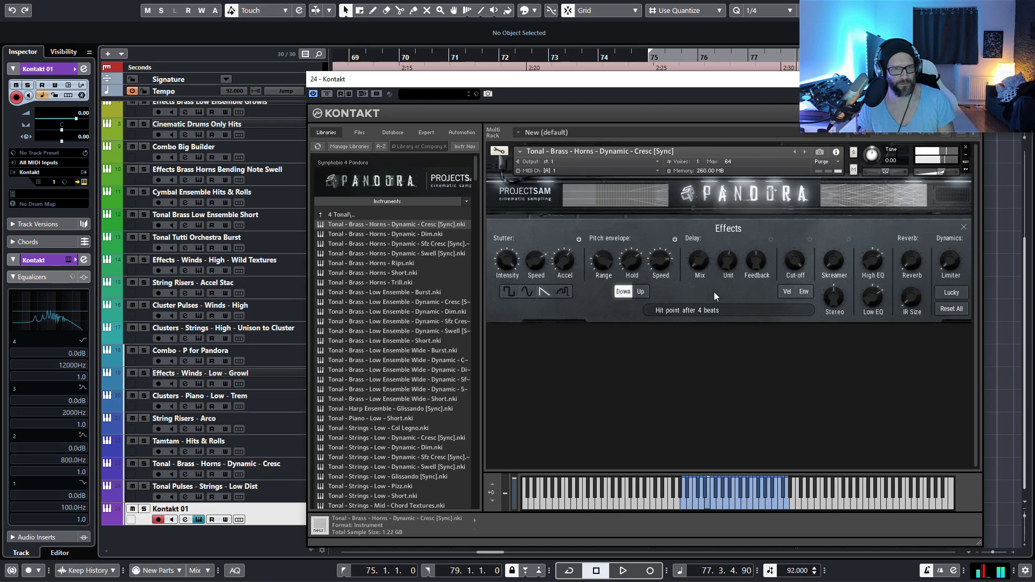
{"action": "left_click", "coordinate": [526, 291]}
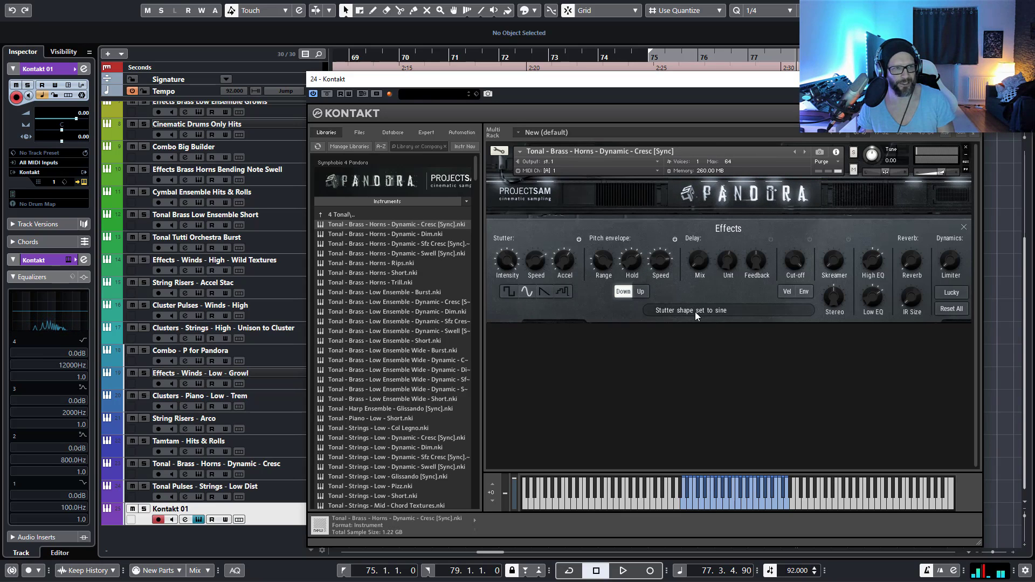
Step: Add Skreamer at 26.8%, delay at -30.9 dB and reverb to the horn crescendo and audition the combined effects
{"action": "left_click", "coordinate": [849, 238]}
{"action": "left_click_drag", "start_coordinate": [839, 257], "coordinate": [836, 248]}
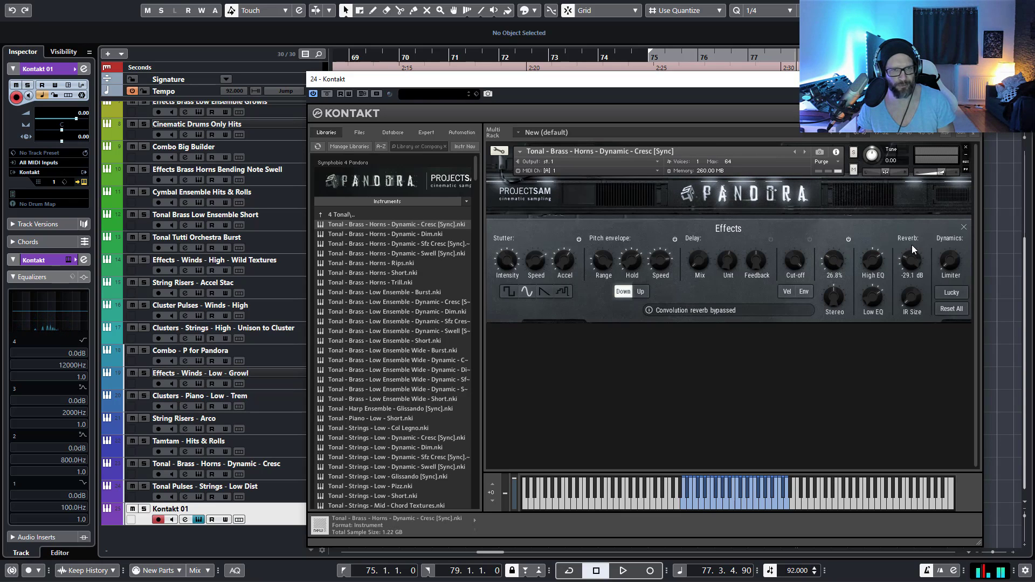
{"action": "left_click", "coordinate": [771, 239]}
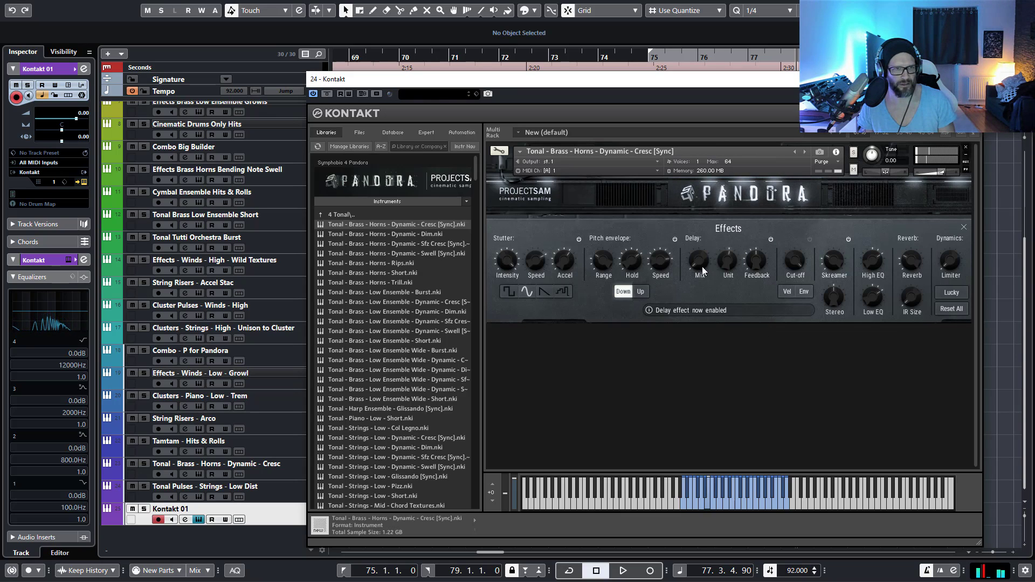
{"action": "left_click_drag", "start_coordinate": [699, 254], "coordinate": [699, 247]}
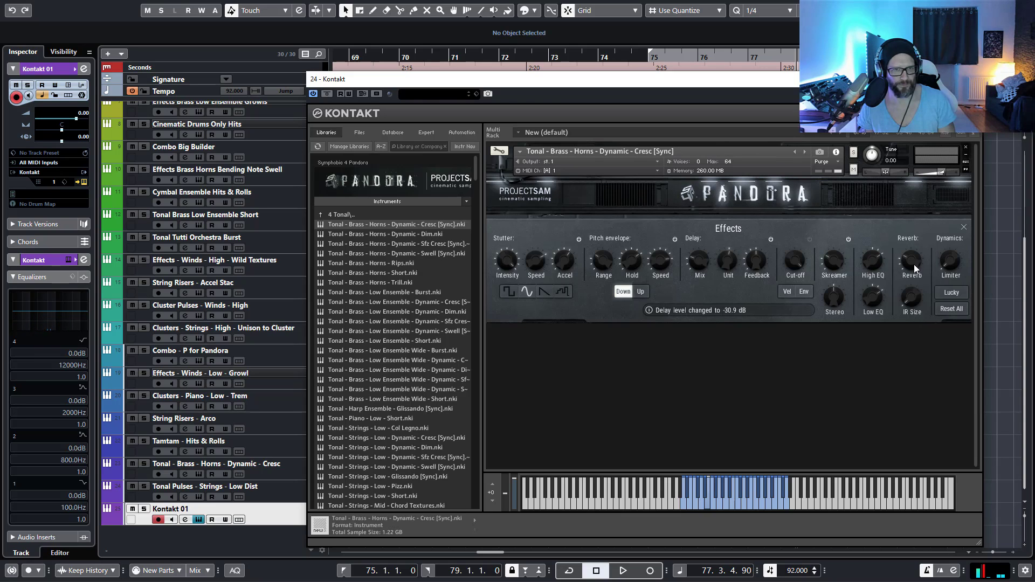
{"action": "left_click_drag", "start_coordinate": [912, 261], "coordinate": [912, 257]}
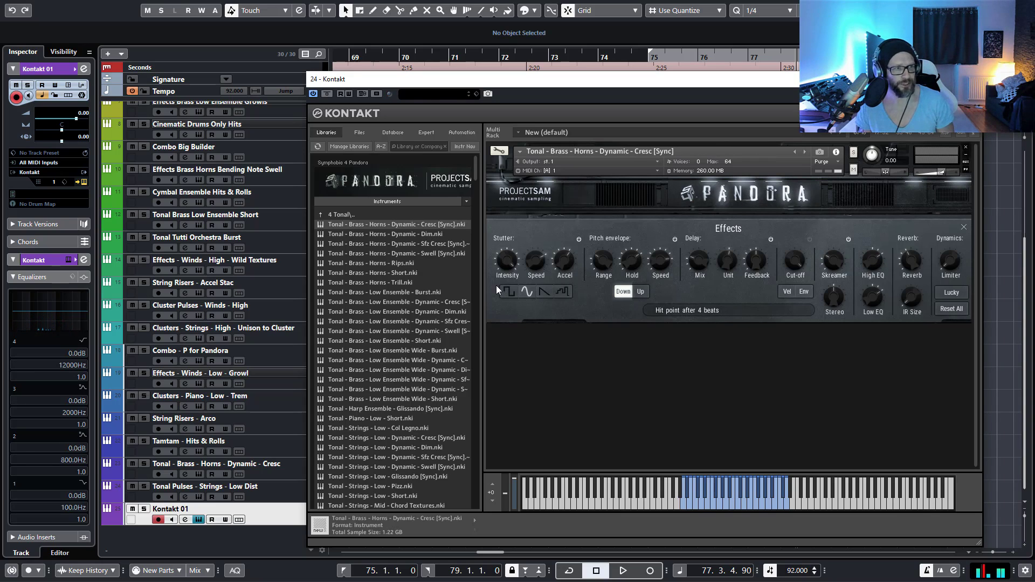
Step: Audition Tonal - Brass - Horns - Rips, and replace it with Tonal - Brass - Horns - Short to compare the D1 and C1 note lengths
{"action": "double_click", "coordinate": [372, 264]}
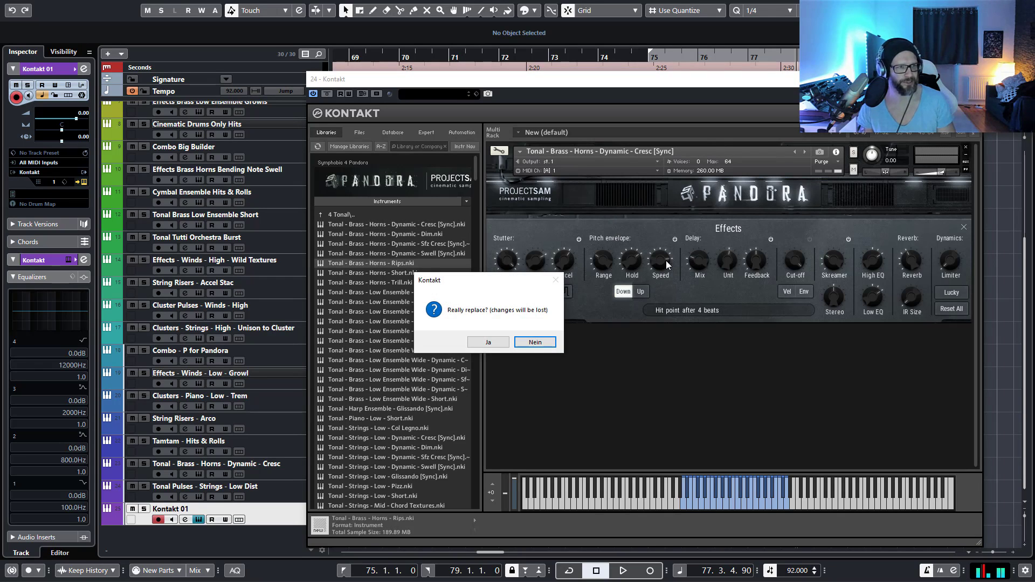
{"action": "left_click", "coordinate": [505, 344]}
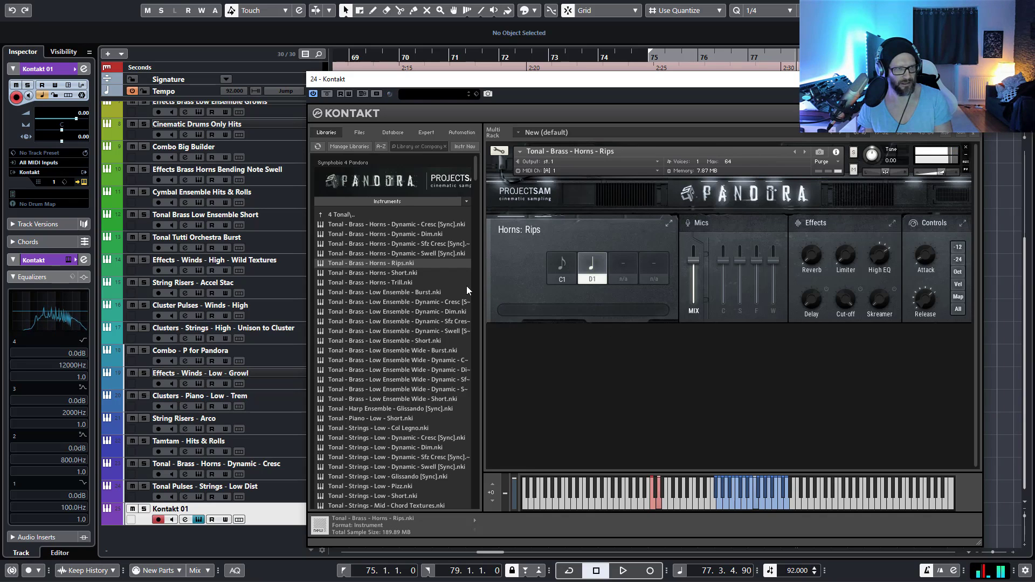
{"action": "left_click_drag", "start_coordinate": [381, 273], "coordinate": [623, 271]}
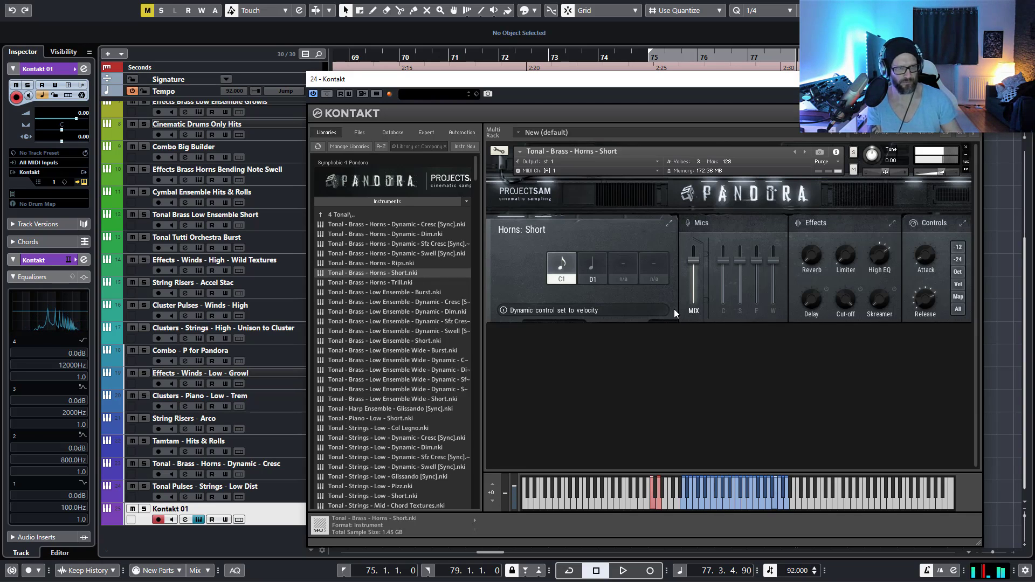
{"action": "left_click", "coordinate": [593, 265]}
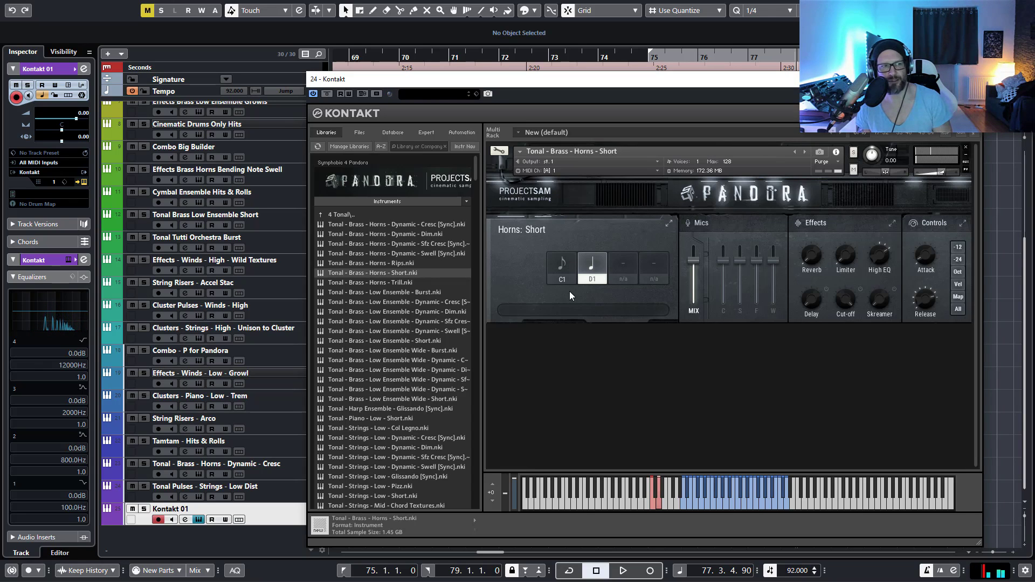
{"action": "scroll", "coordinate": [237, 212], "scroll_direction": "up", "scroll_amount": 6}
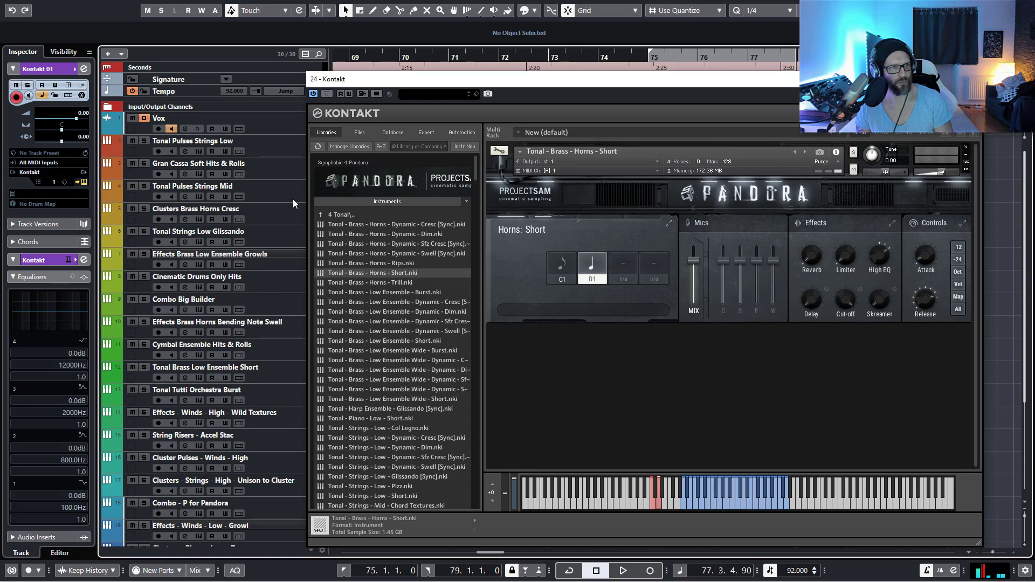
{"action": "scroll", "coordinate": [282, 358], "scroll_direction": "down", "scroll_amount": 6}
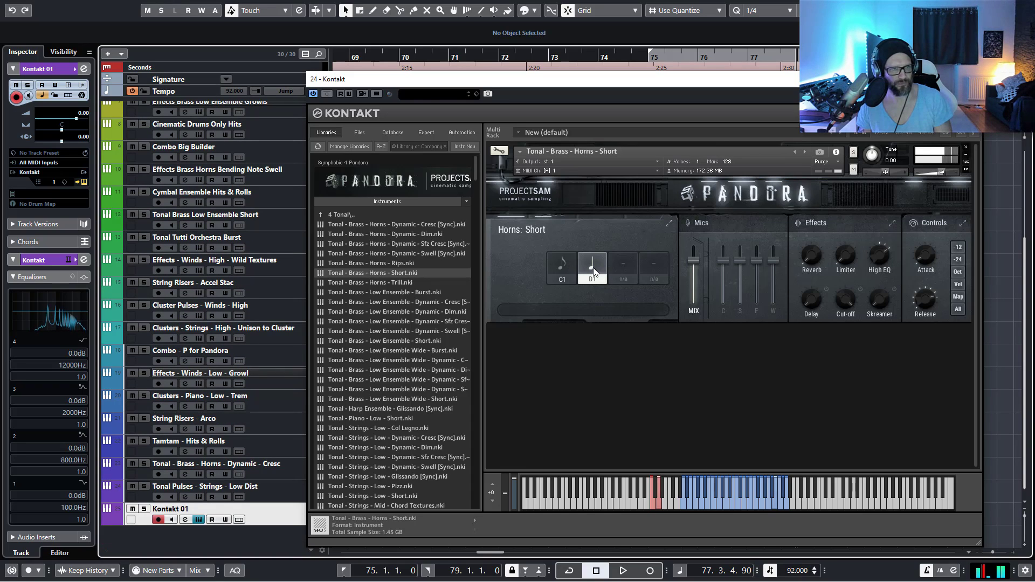
{"action": "left_click", "coordinate": [567, 268]}
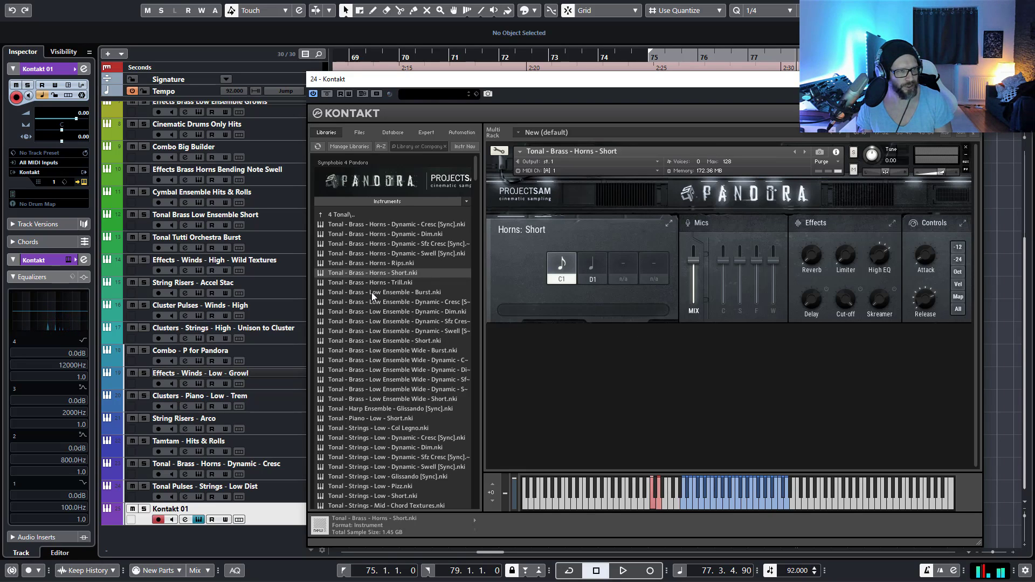
Step: Audition Tonal - Brass - Low Ensemble - Burst, and load the ensemble's Dynamic - Sfz Cresc [Sync] with its hit point at 6 beats
{"action": "left_click_drag", "start_coordinate": [372, 292], "coordinate": [619, 241]}
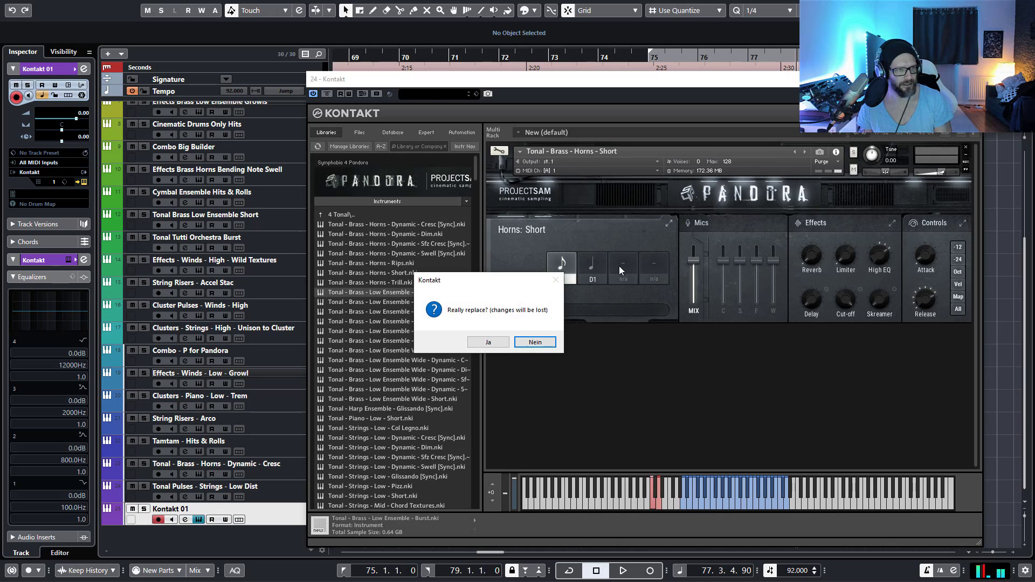
{"action": "left_click", "coordinate": [498, 344]}
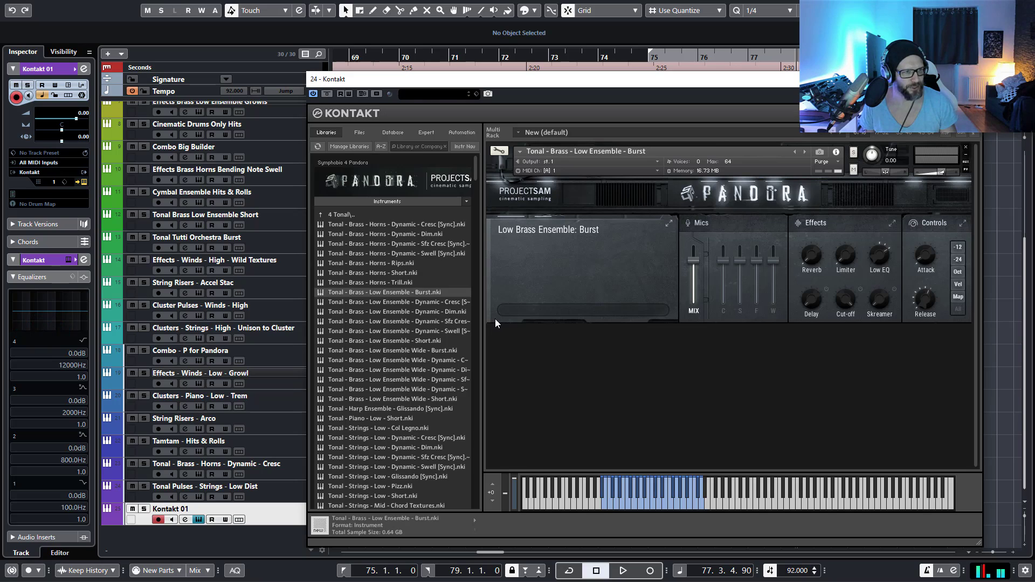
{"action": "double_click", "coordinate": [428, 323]}
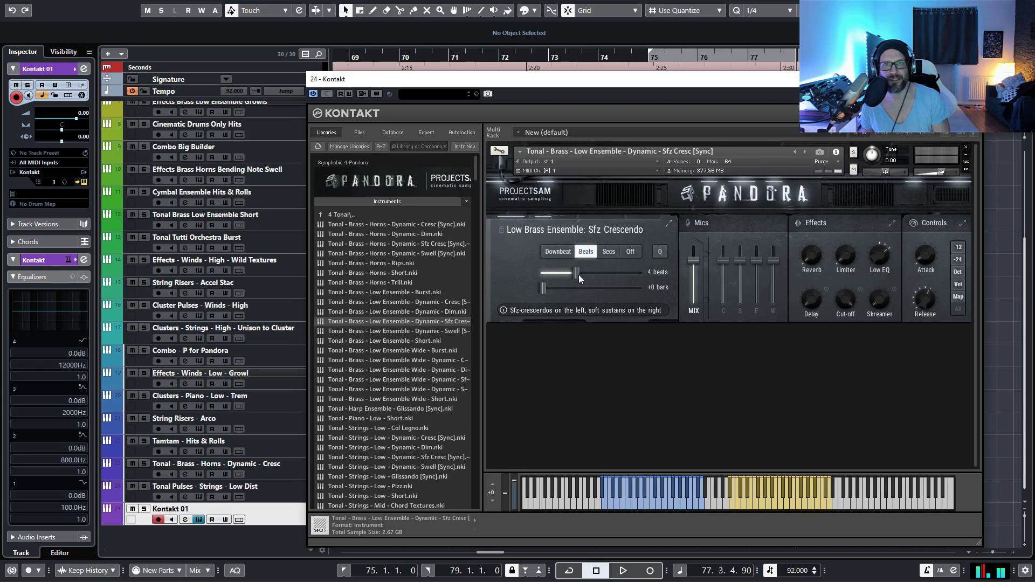
{"action": "left_click_drag", "start_coordinate": [578, 271], "coordinate": [604, 273]}
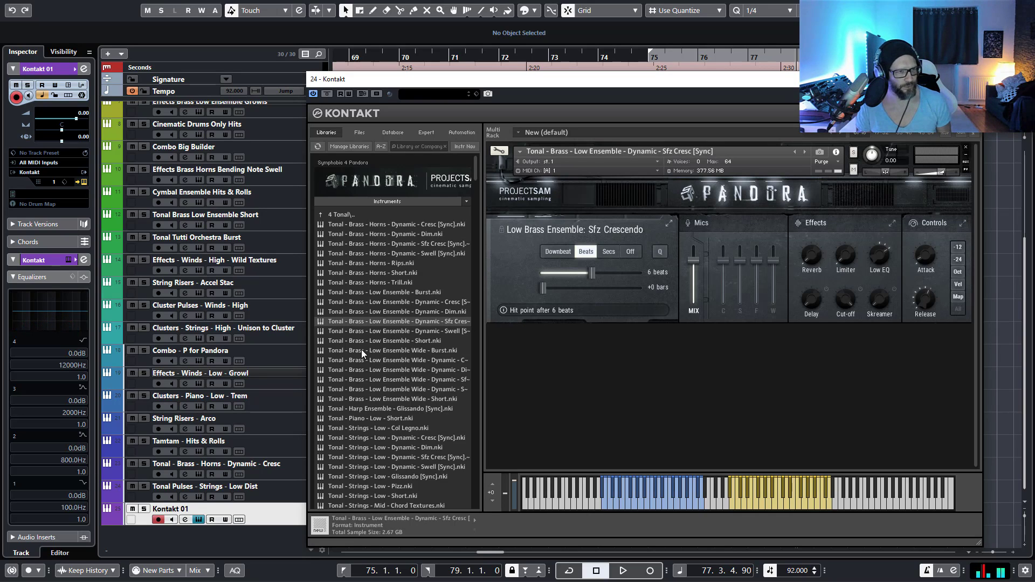
Step: Replace the low brass with Tonal - Harp Ensemble - Glissando [Sync] and audition its minor and major glissandos
{"action": "scroll", "coordinate": [362, 350], "scroll_direction": "down", "scroll_amount": 1}
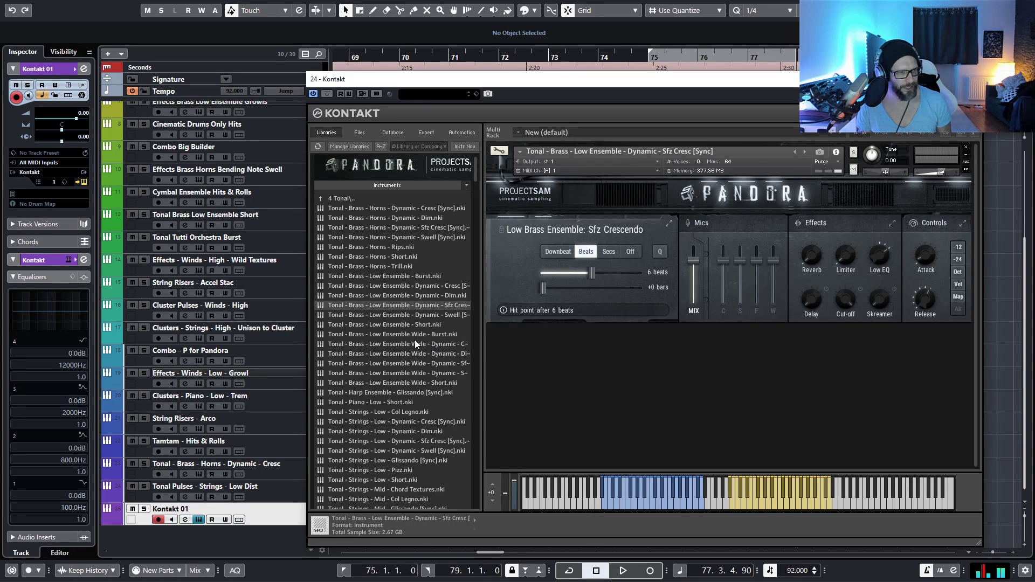
{"action": "left_click", "coordinate": [405, 374]}
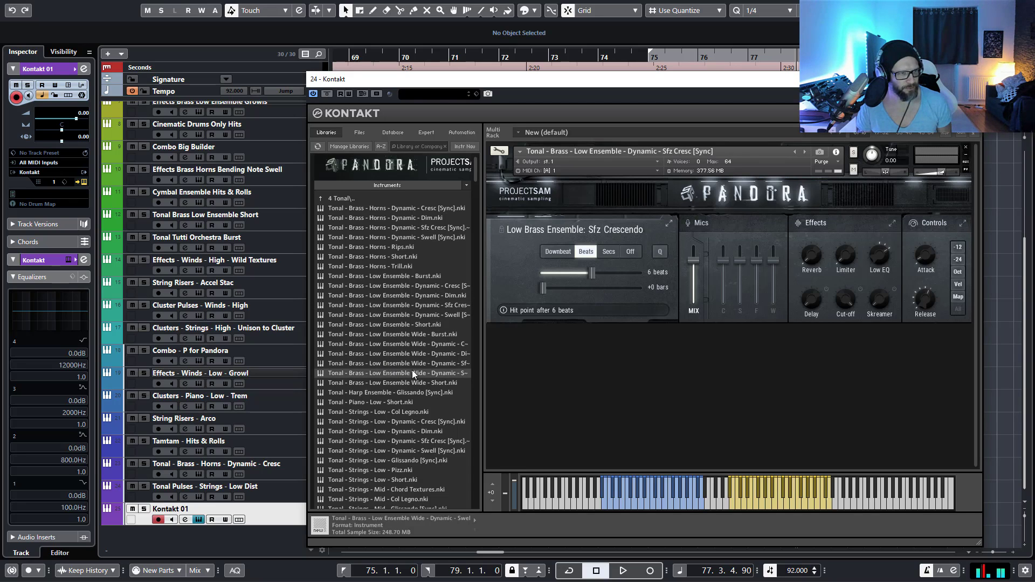
{"action": "scroll", "coordinate": [411, 371], "scroll_direction": "down", "scroll_amount": 2}
{"action": "left_click_drag", "start_coordinate": [383, 367], "coordinate": [664, 263]}
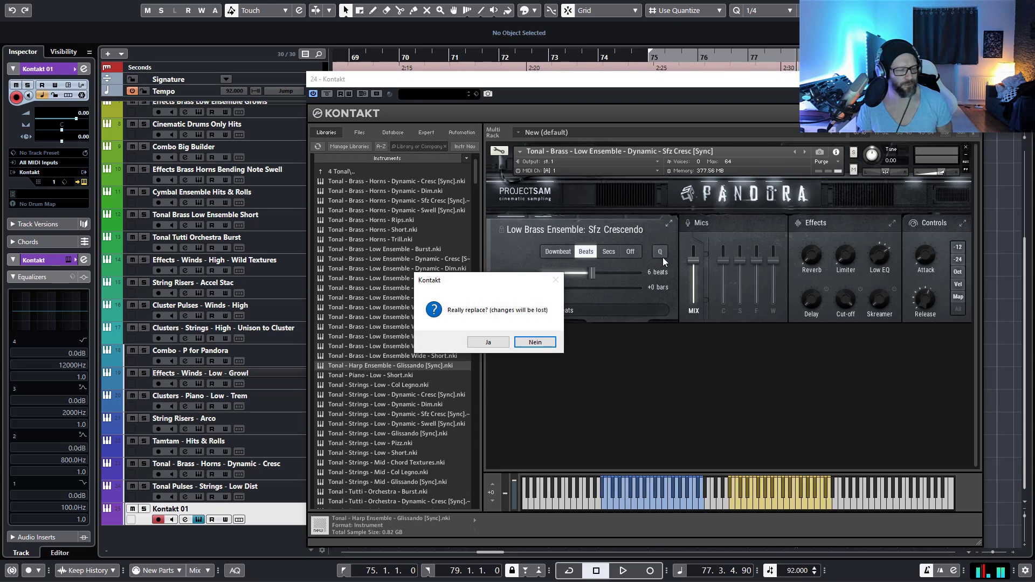
{"action": "left_click", "coordinate": [488, 341]}
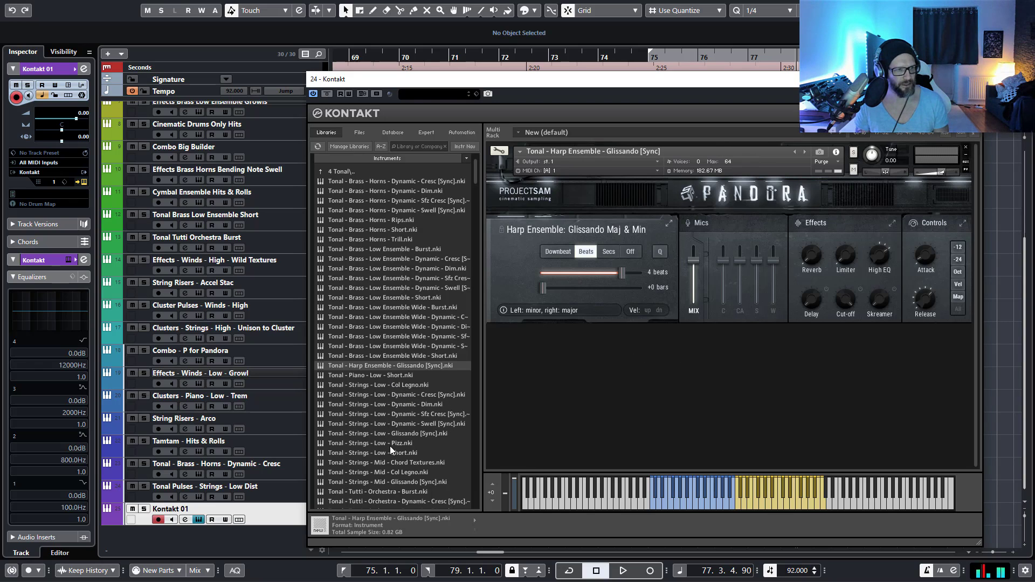
Step: Replace the harp glissando with Tonal - Strings - Low - Col Legno and audition it
{"action": "scroll", "coordinate": [391, 450], "scroll_direction": "down", "scroll_amount": 1}
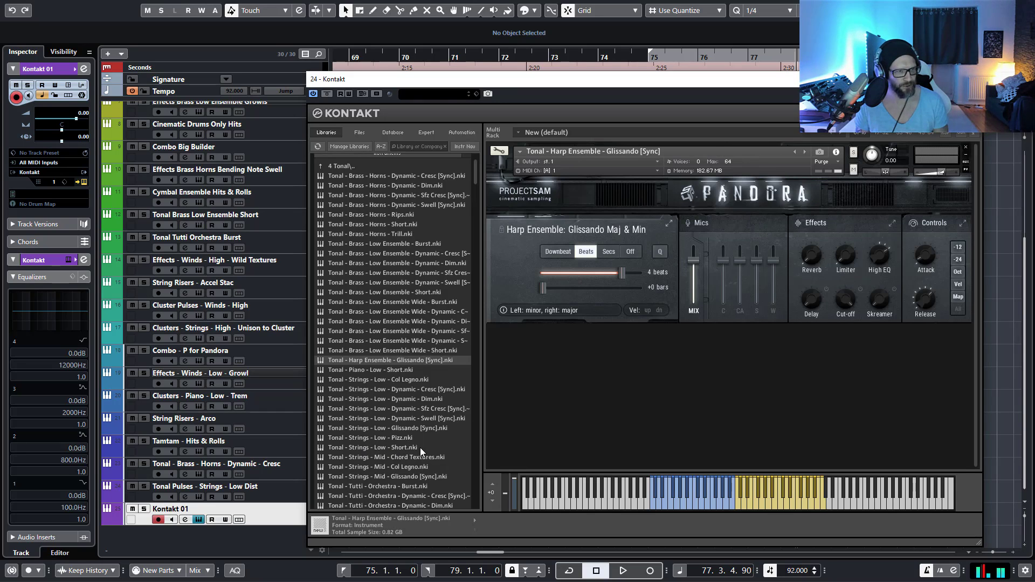
{"action": "scroll", "coordinate": [416, 405], "scroll_direction": "down", "scroll_amount": 5}
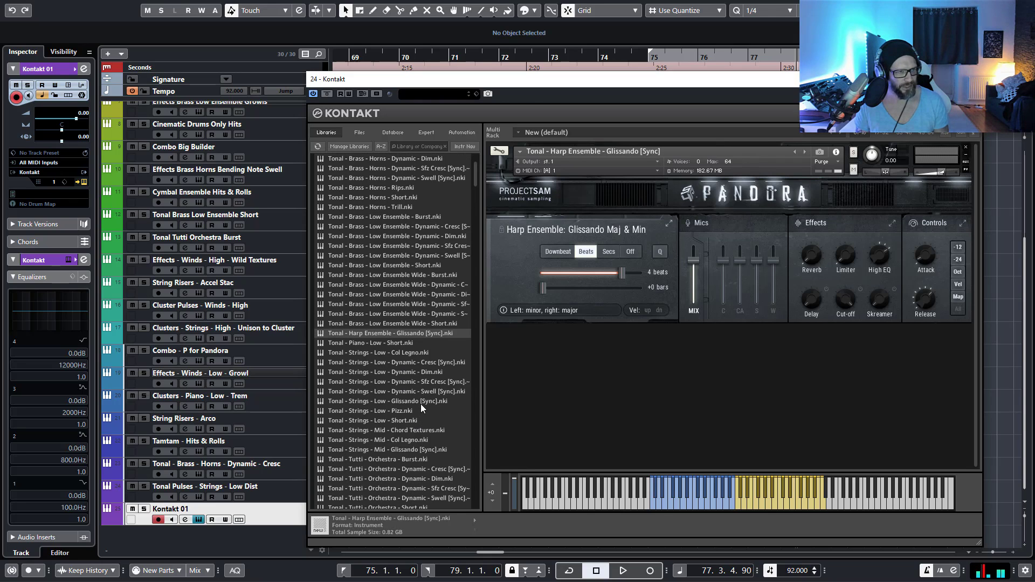
{"action": "double_click", "coordinate": [402, 332]}
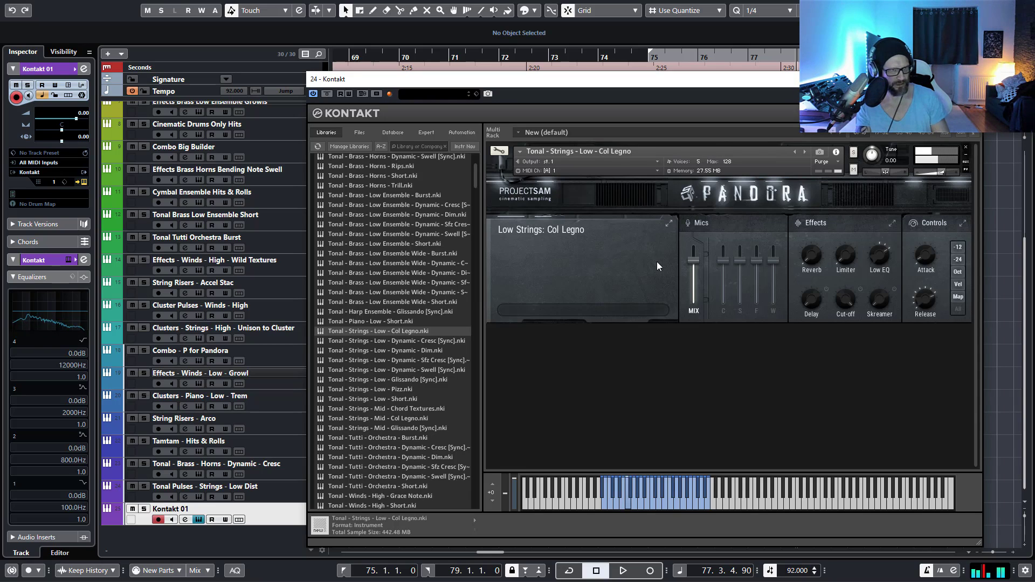
Step: Load Tonal - Tutti - Orchestra - Dynamic - Swell [Sync] to audition it, and check its full effects page
{"action": "scroll", "coordinate": [404, 369], "scroll_direction": "down", "scroll_amount": 4}
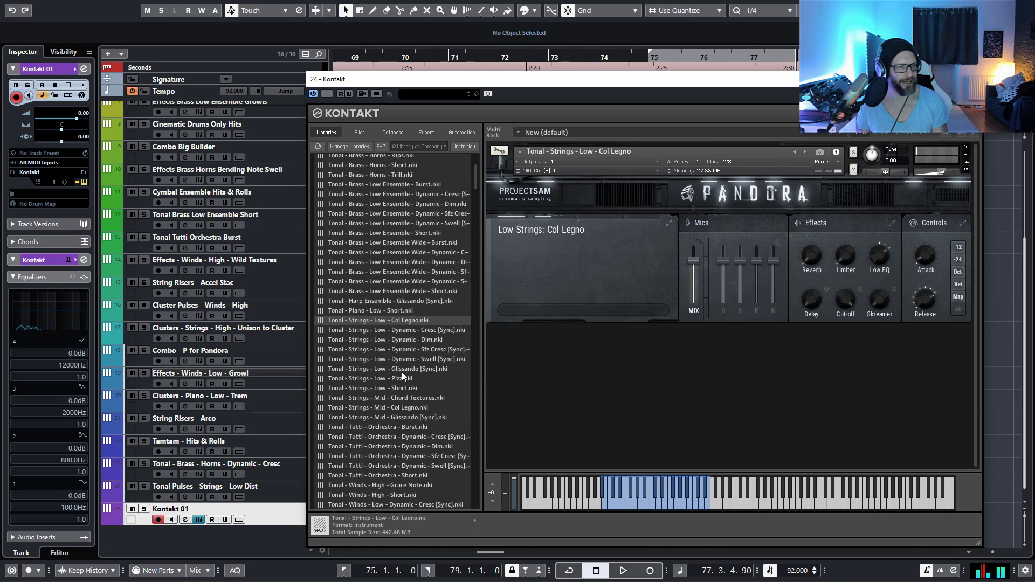
{"action": "scroll", "coordinate": [418, 330], "scroll_direction": "down", "scroll_amount": 1}
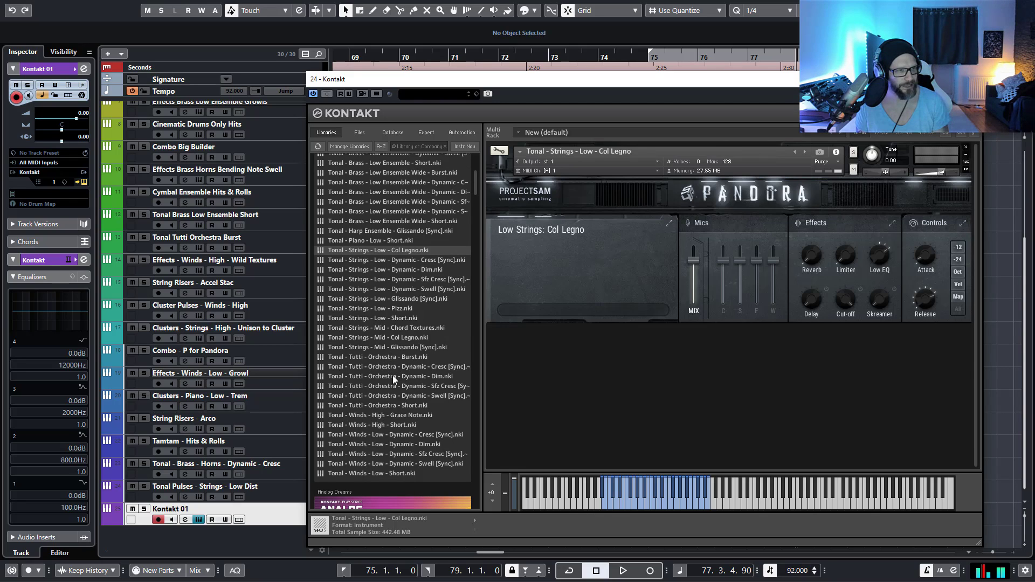
{"action": "double_click", "coordinate": [416, 397]}
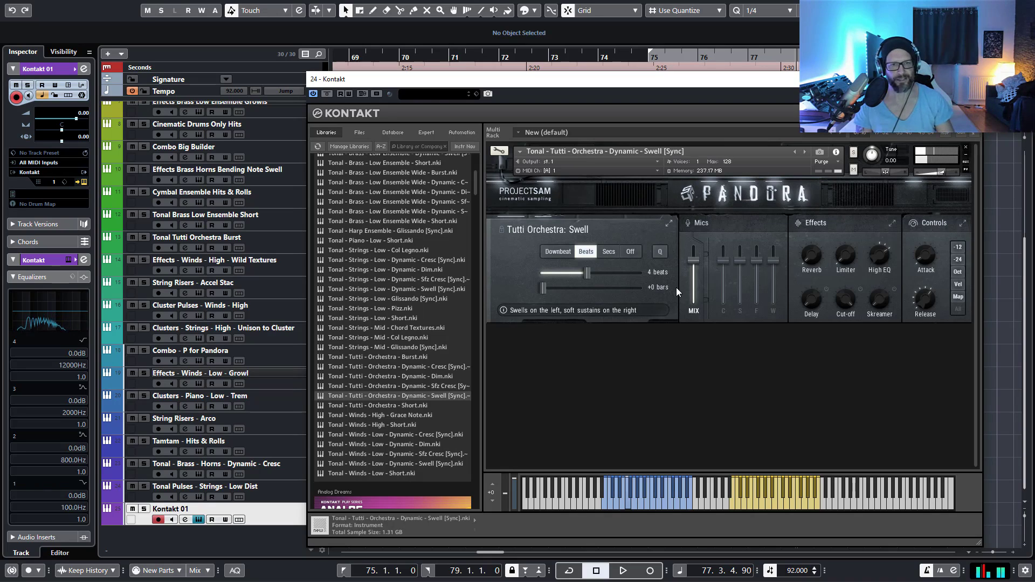
{"action": "left_click", "coordinate": [829, 224]}
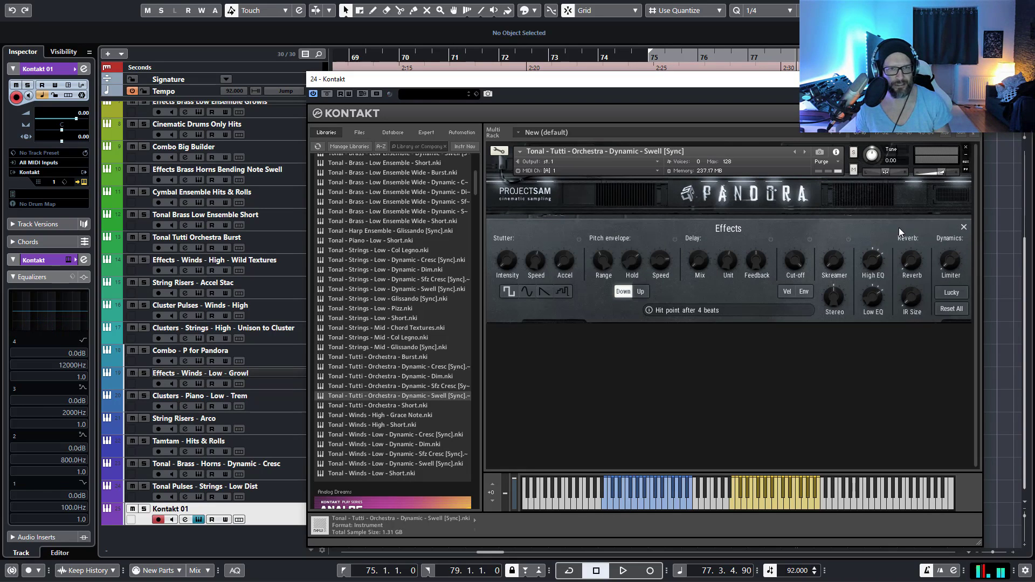
{"action": "left_click", "coordinate": [965, 226]}
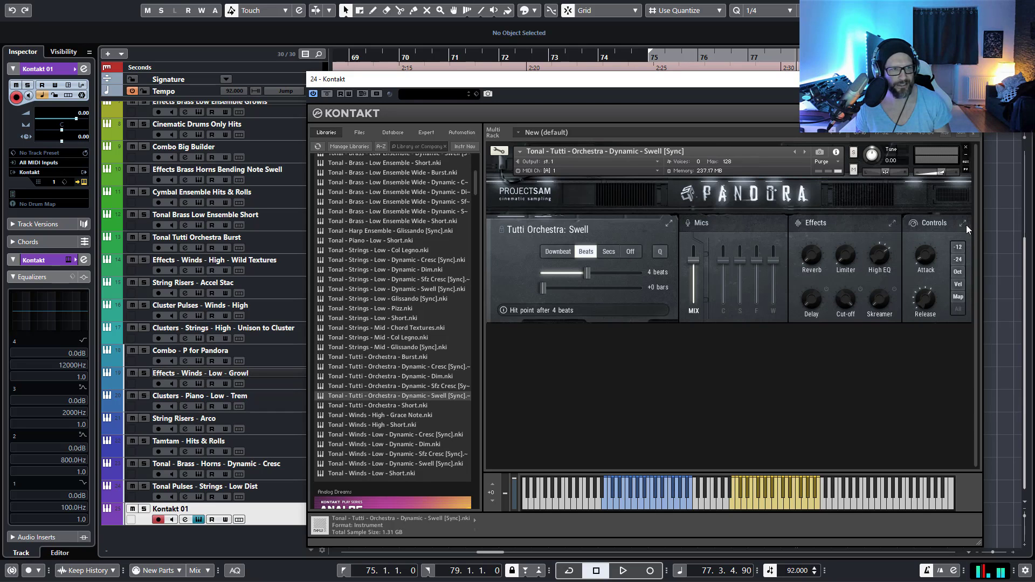
Step: Set the tutti orchestra swell's pitch bend range to 12.0 semitones on its Controls & Settings page and close the page
{"action": "left_click", "coordinate": [933, 224]}
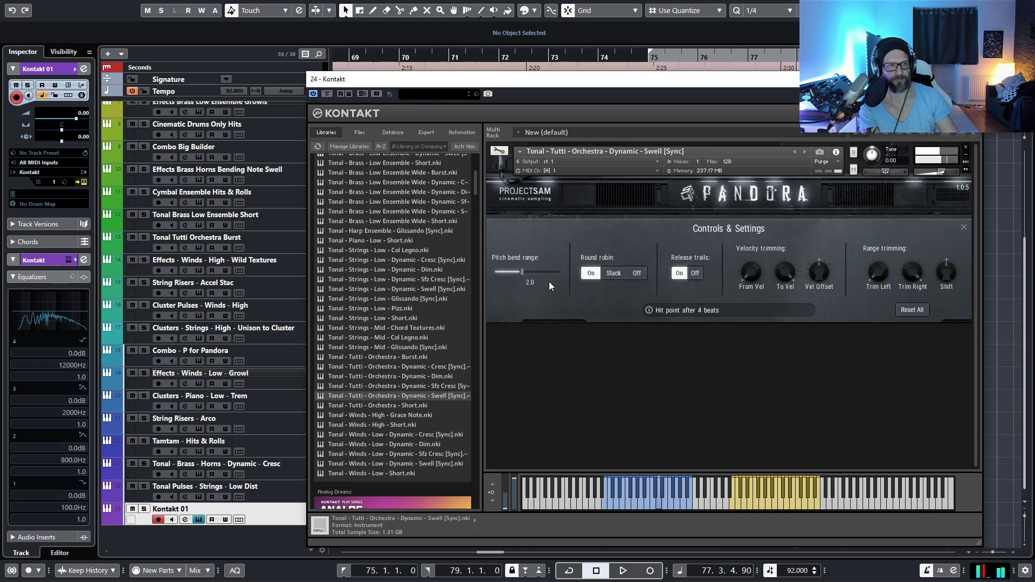
{"action": "left_click", "coordinate": [523, 274]}
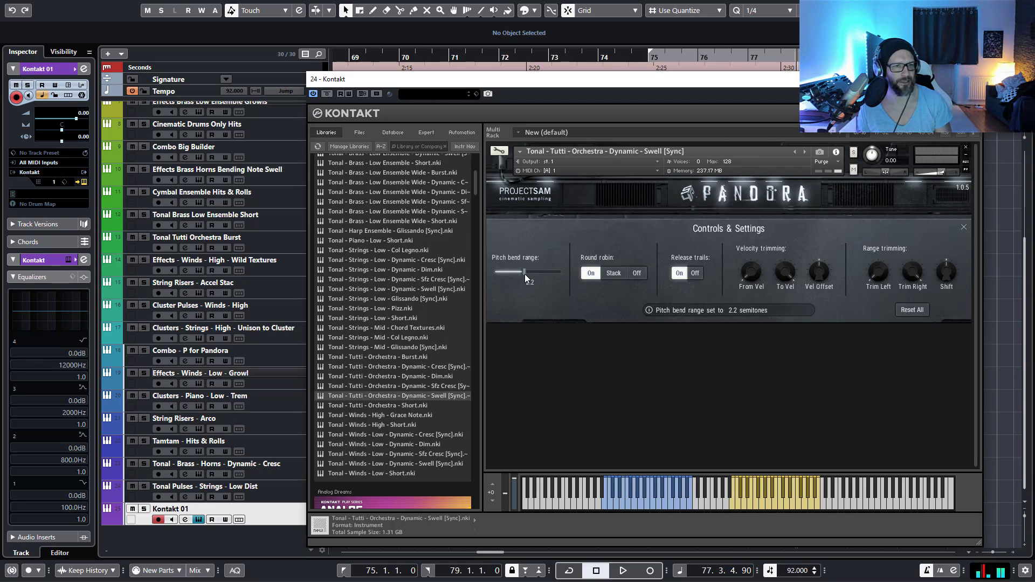
{"action": "left_click_drag", "start_coordinate": [525, 274], "coordinate": [585, 277]}
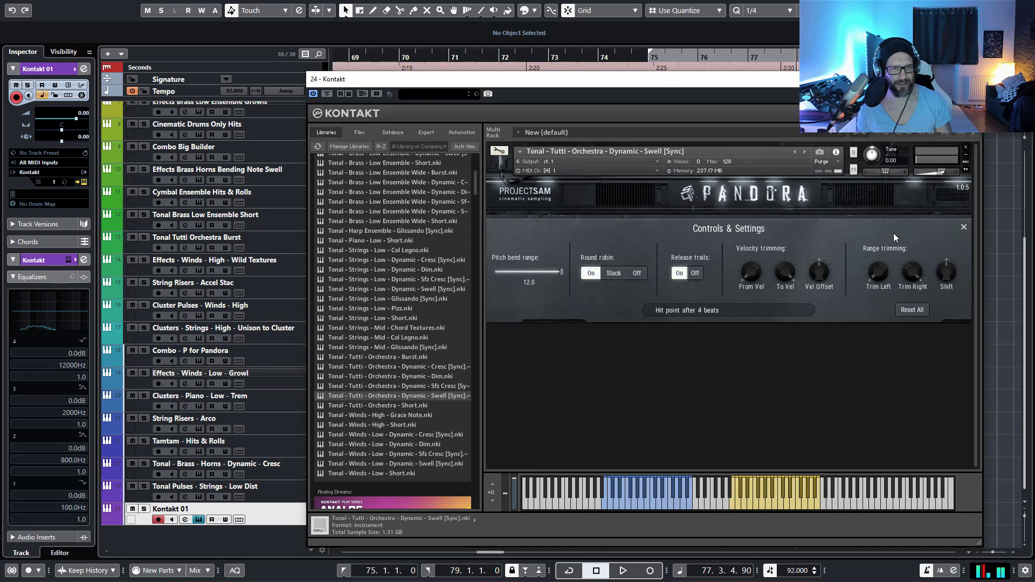
{"action": "left_click", "coordinate": [964, 228]}
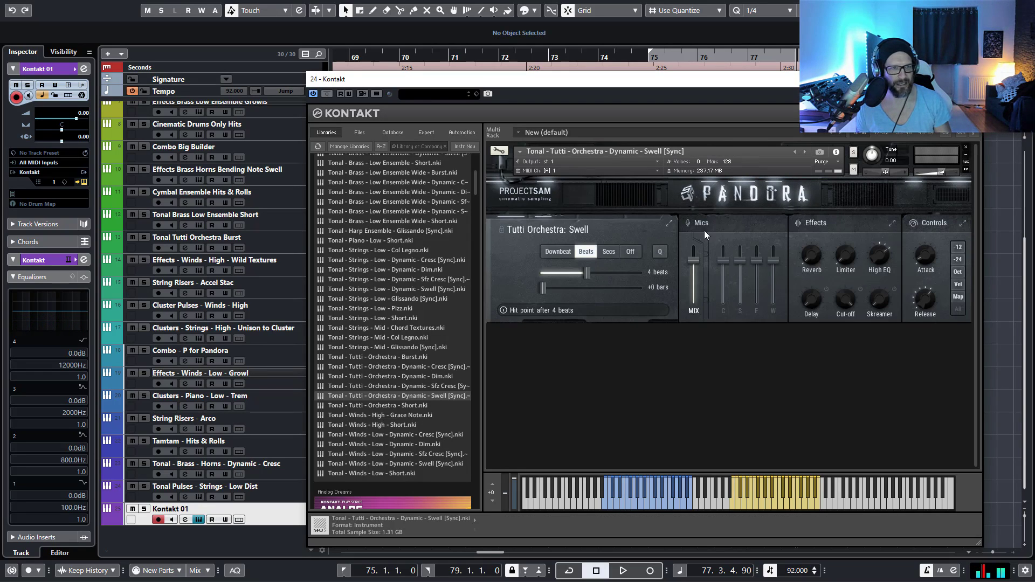
Step: Audition the swell's effects with the filter enabled, Skreamer at 72.3%, low EQ at 4.8 dB and the convolution reverb bypassed
{"action": "left_click", "coordinate": [819, 230]}
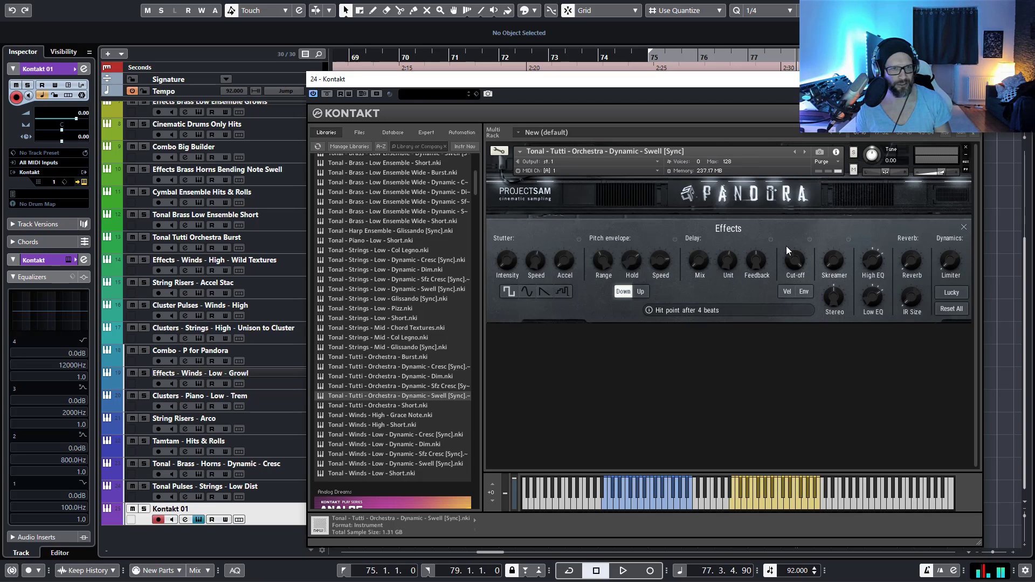
{"action": "left_click", "coordinate": [810, 239]}
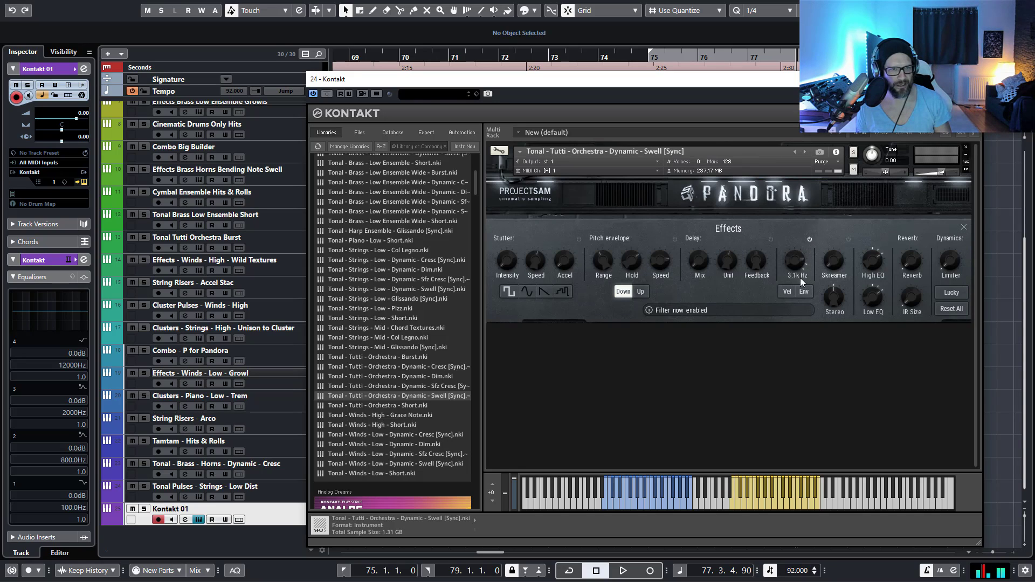
{"action": "left_click_drag", "start_coordinate": [801, 282], "coordinate": [839, 223]}
{"action": "left_click", "coordinate": [849, 240]}
{"action": "left_click", "coordinate": [875, 290]}
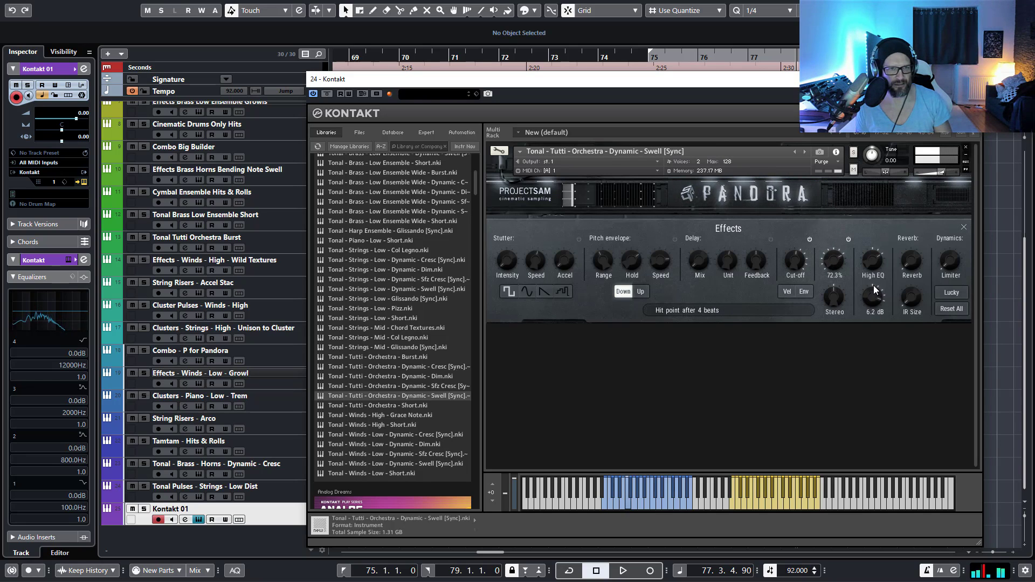
{"action": "mouse_move", "coordinate": [875, 290]}
{"action": "left_mouse_down"}
{"action": "mouse_move", "coordinate": [883, 341]}
{"action": "mouse_move", "coordinate": [879, 285]}
{"action": "mouse_move", "coordinate": [884, 303]}
{"action": "left_mouse_up"}
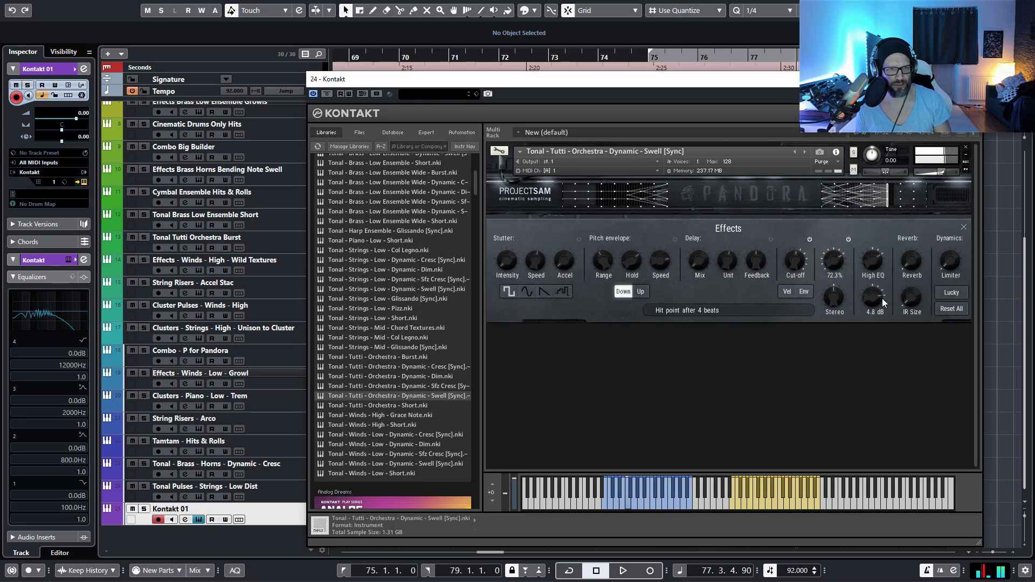
{"action": "left_click_drag", "start_coordinate": [875, 263], "coordinate": [916, 238]}
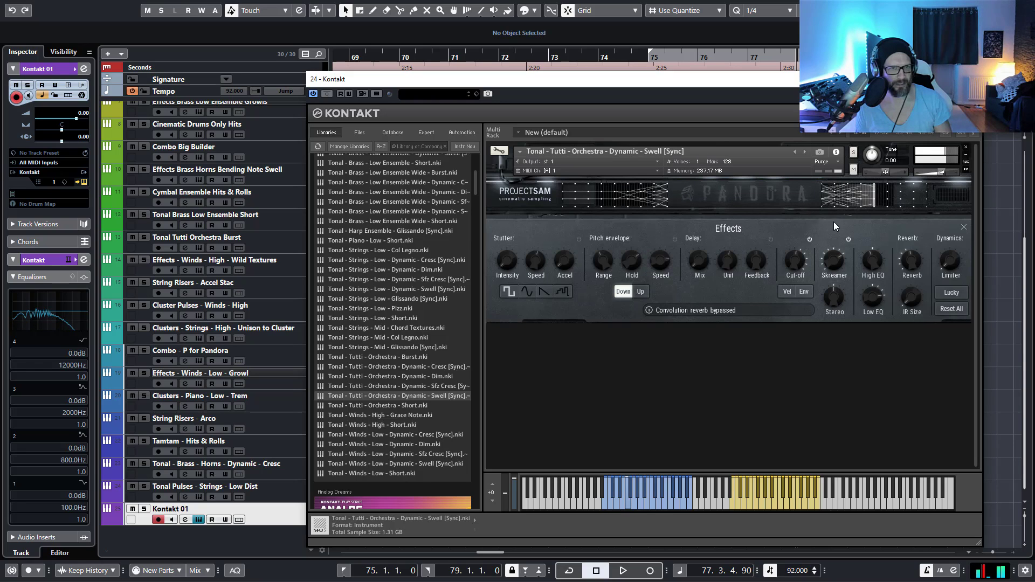
{"action": "left_click", "coordinate": [964, 227]}
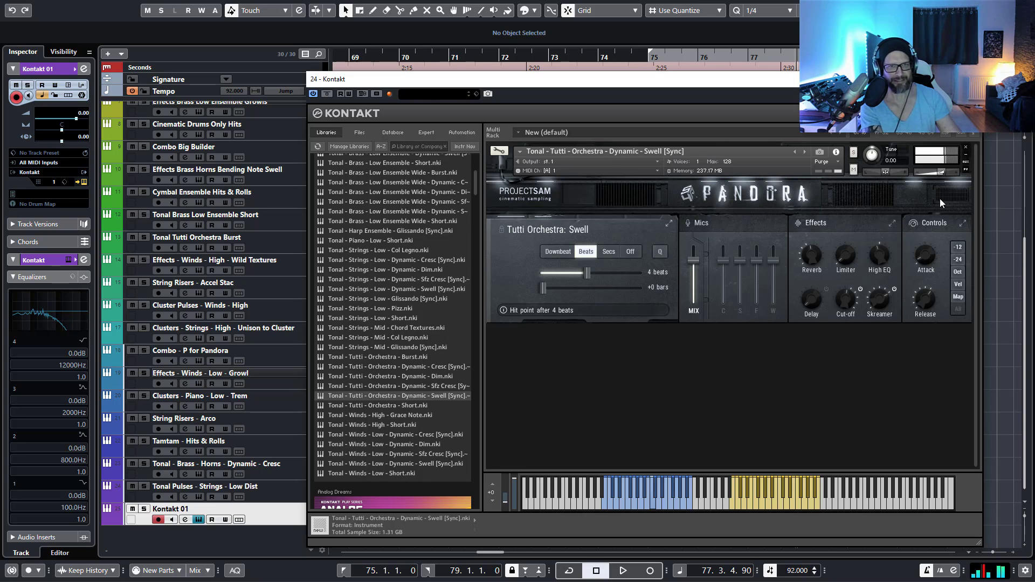
Step: Check the Controls & Settings page briefly, and bypass the swell's Skreamer and filter on the effects page
{"action": "left_click", "coordinate": [963, 223]}
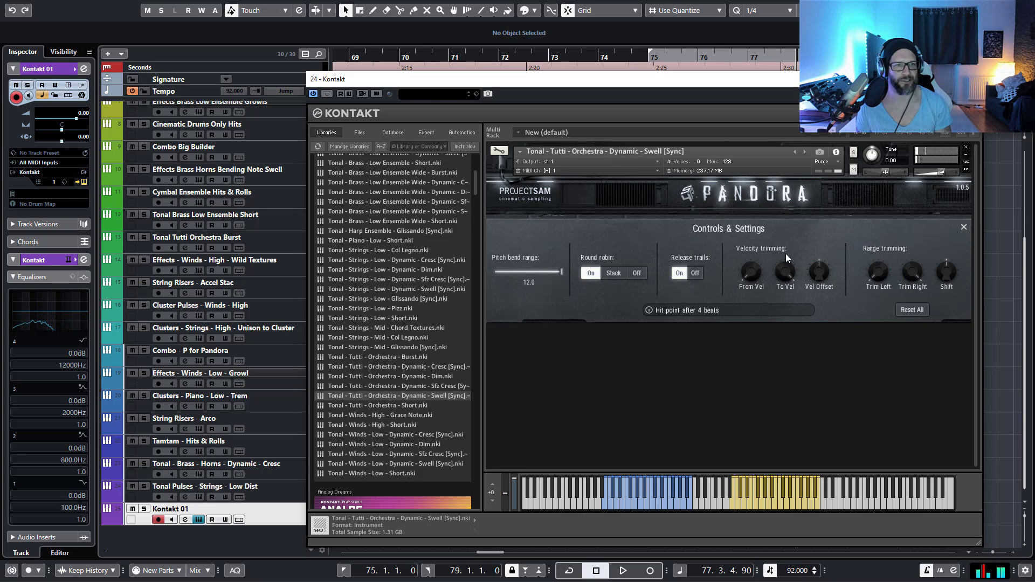
{"action": "left_click", "coordinate": [964, 226]}
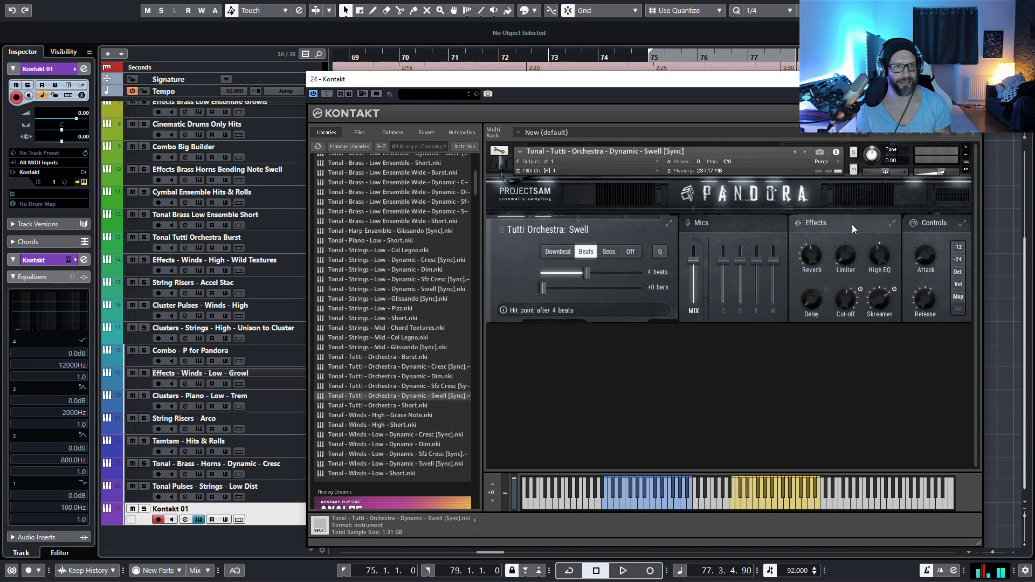
{"action": "left_click", "coordinate": [848, 223]}
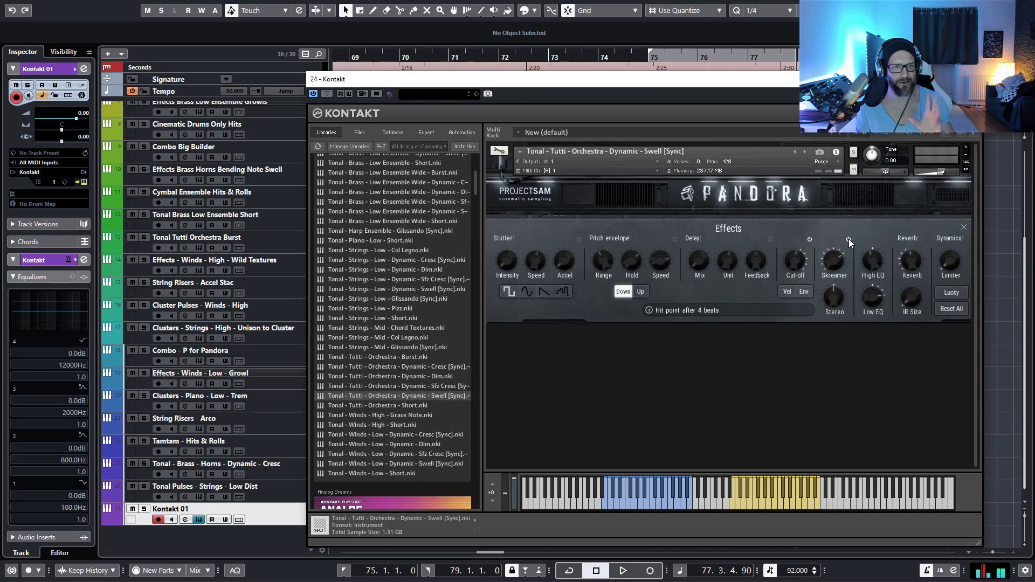
{"action": "left_click", "coordinate": [849, 239]}
{"action": "left_click", "coordinate": [810, 239]}
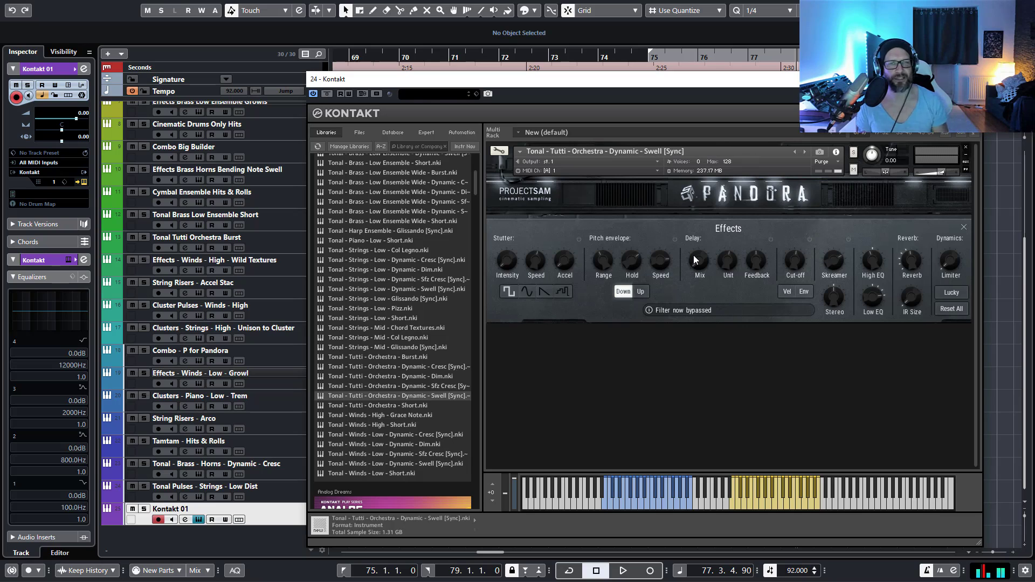
Step: Review the Tonal instruments, and replace the swell with Cluster Pulses - Brass - Horns & Bones - Rep from the 5 Pulses folder
{"action": "scroll", "coordinate": [385, 386], "scroll_direction": "down", "scroll_amount": 1}
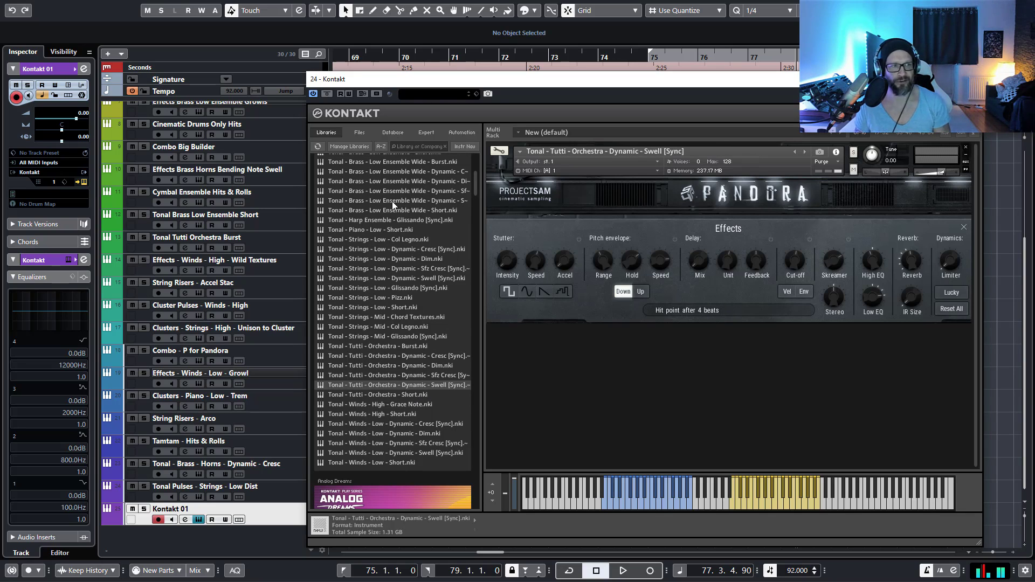
{"action": "scroll", "coordinate": [433, 392], "scroll_direction": "up", "scroll_amount": 5}
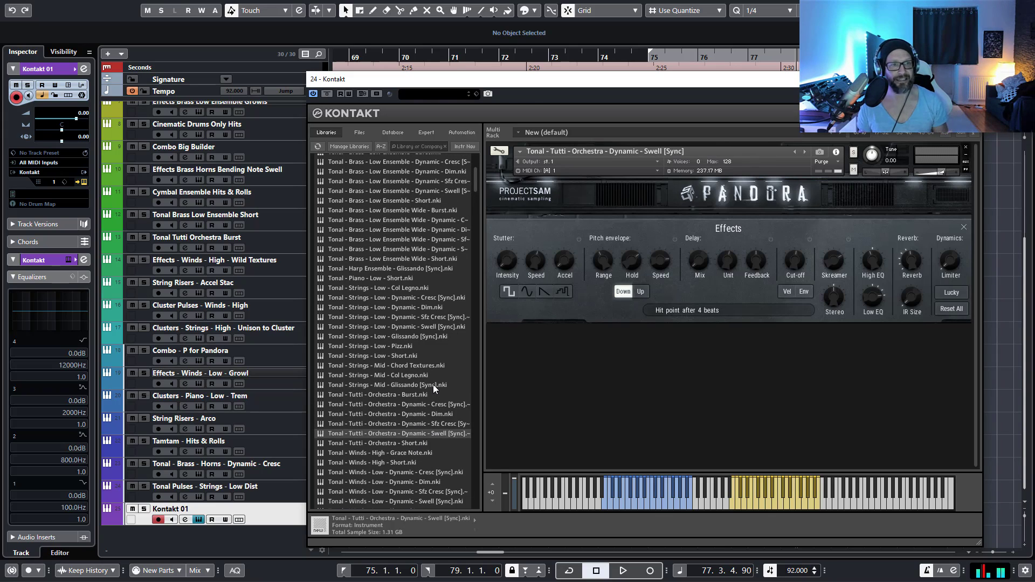
{"action": "scroll", "coordinate": [412, 259], "scroll_direction": "up", "scroll_amount": 10}
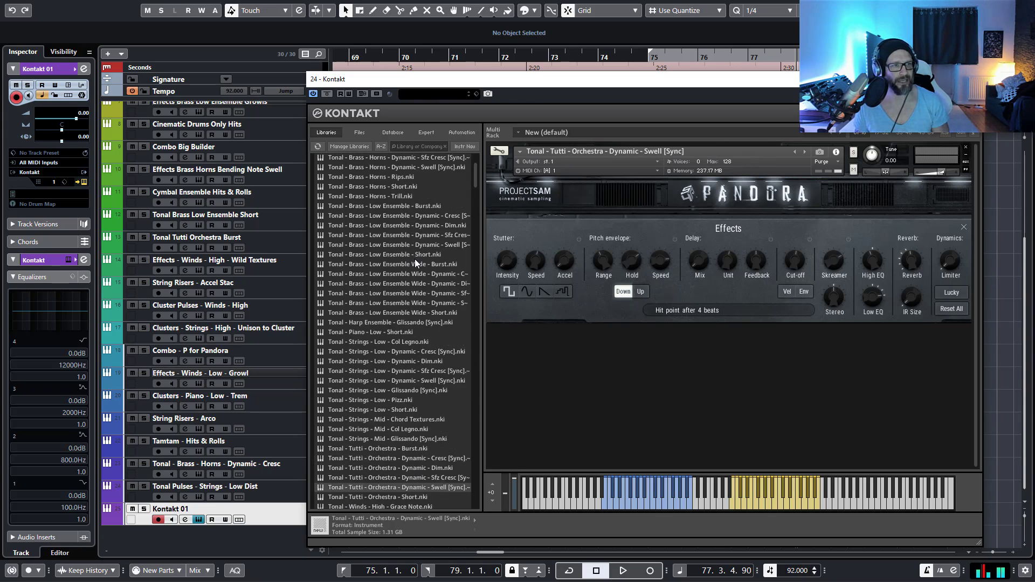
{"action": "scroll", "coordinate": [384, 238], "scroll_direction": "down", "scroll_amount": 4}
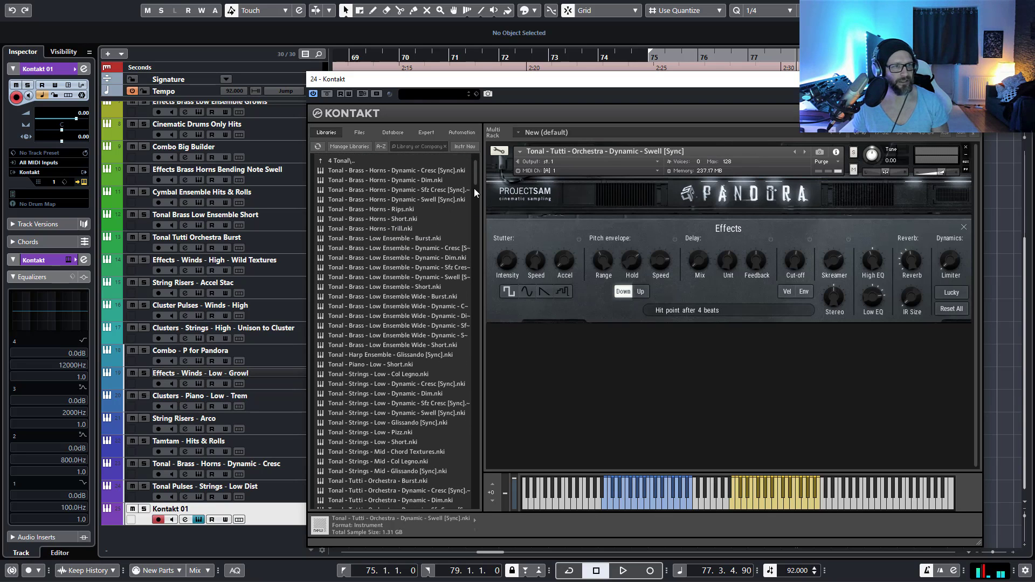
{"action": "left_click_drag", "start_coordinate": [477, 172], "coordinate": [481, 180]}
{"action": "scroll", "coordinate": [480, 180], "scroll_direction": "down", "scroll_amount": 1}
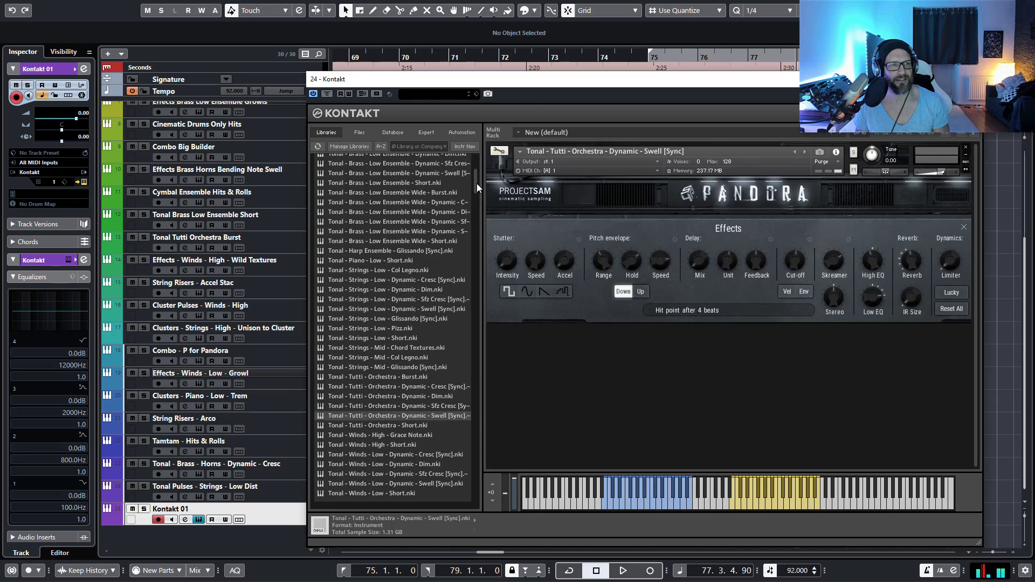
{"action": "left_click_drag", "start_coordinate": [477, 183], "coordinate": [476, 170]}
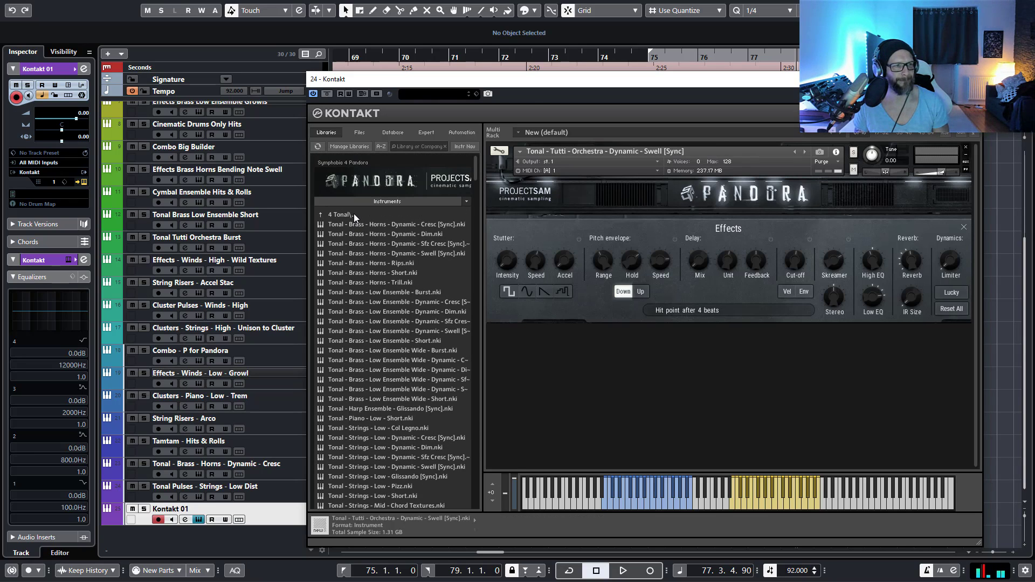
{"action": "left_click", "coordinate": [354, 214]}
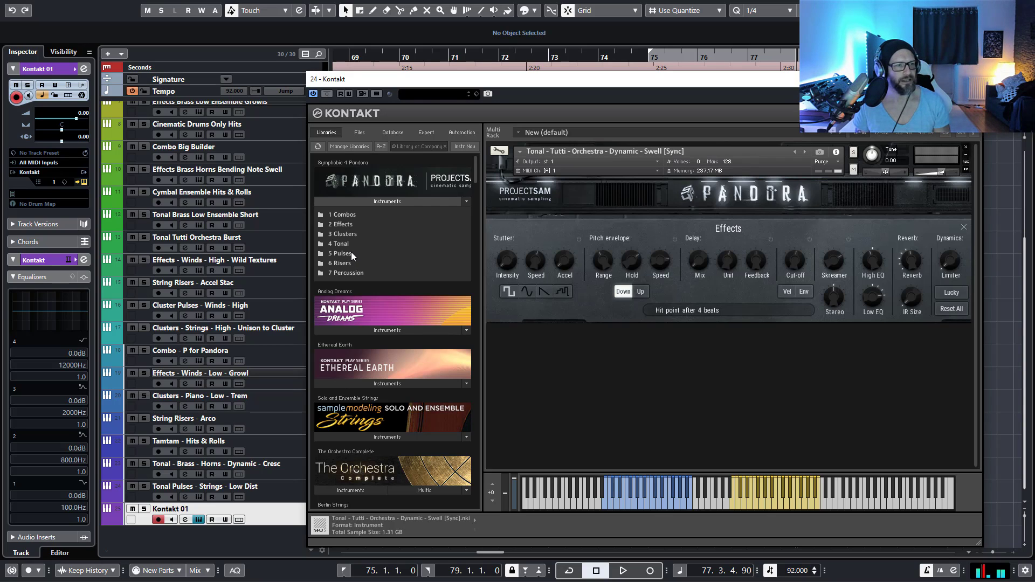
{"action": "left_click", "coordinate": [348, 252]}
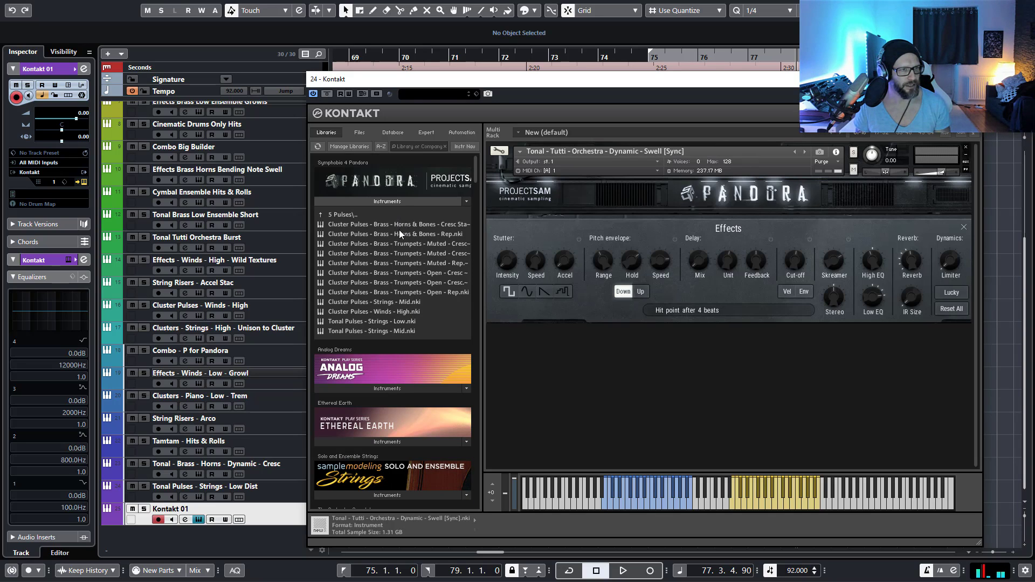
{"action": "left_click_drag", "start_coordinate": [401, 235], "coordinate": [645, 215]}
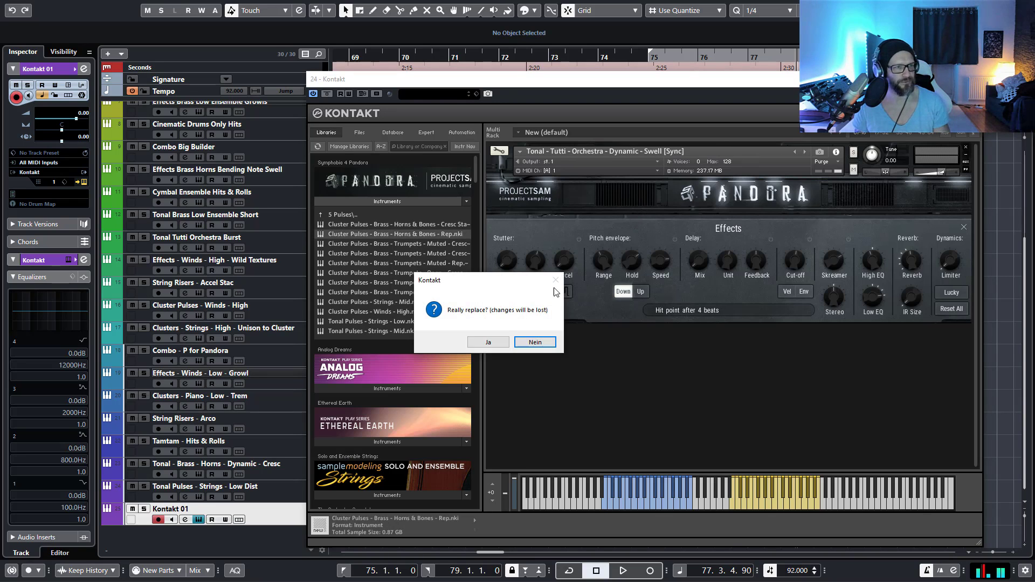
{"action": "left_click", "coordinate": [497, 347]}
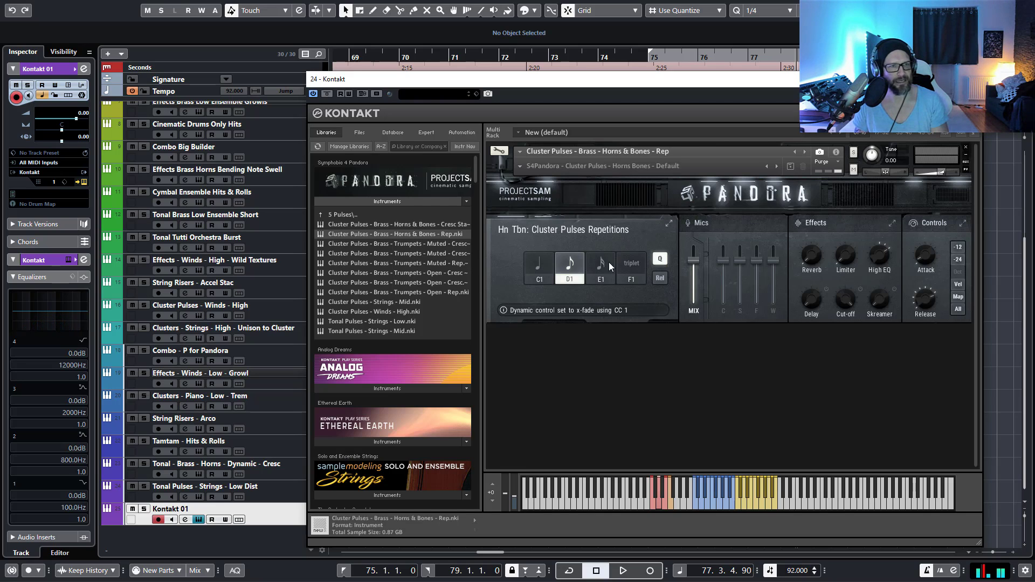
Step: Turn quantize off for the horns and bones repetitions, and audition them with the Rel option on and off
{"action": "left_click", "coordinate": [662, 260]}
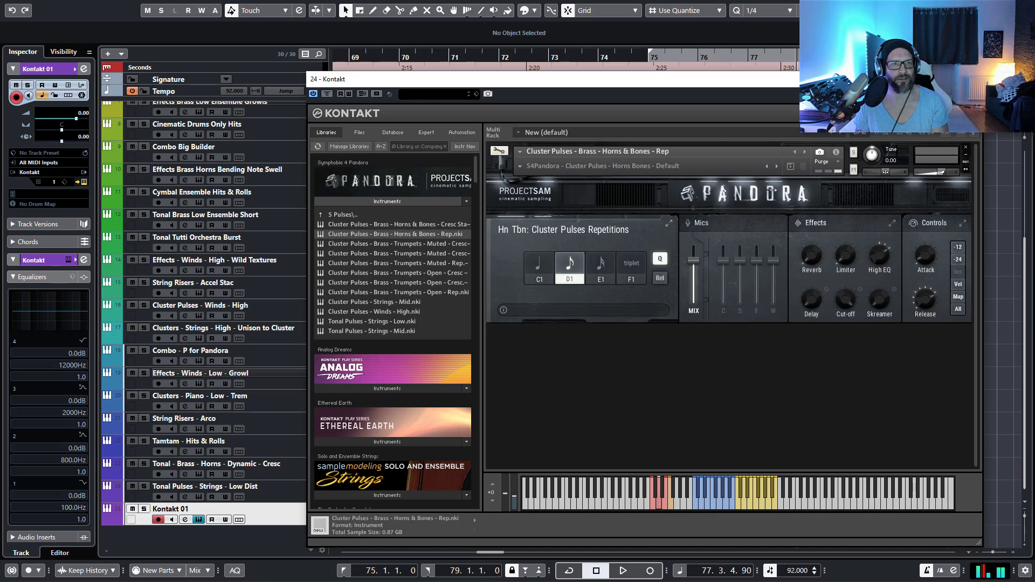
{"action": "left_click_drag", "start_coordinate": [540, 79], "coordinate": [510, 122]}
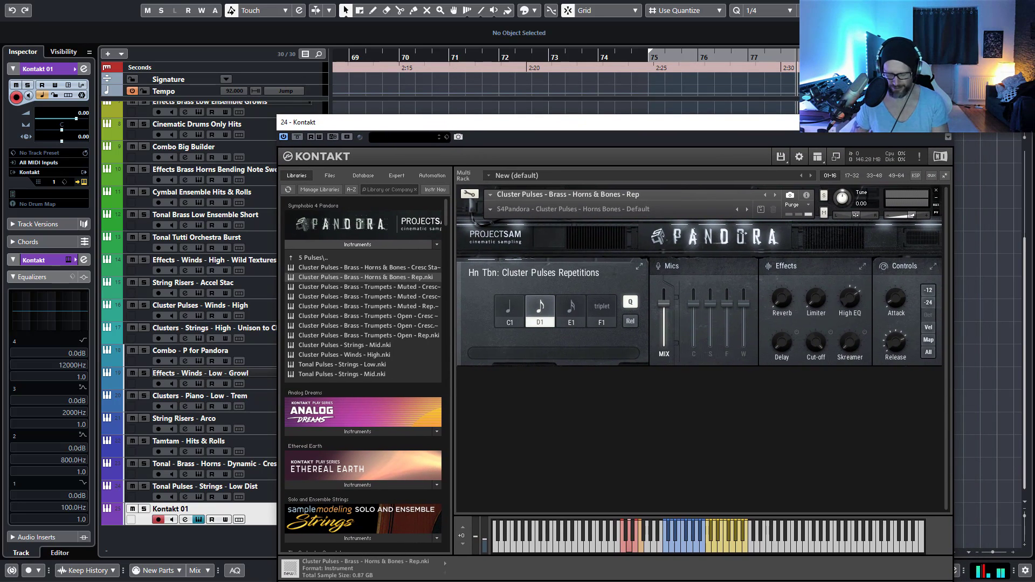
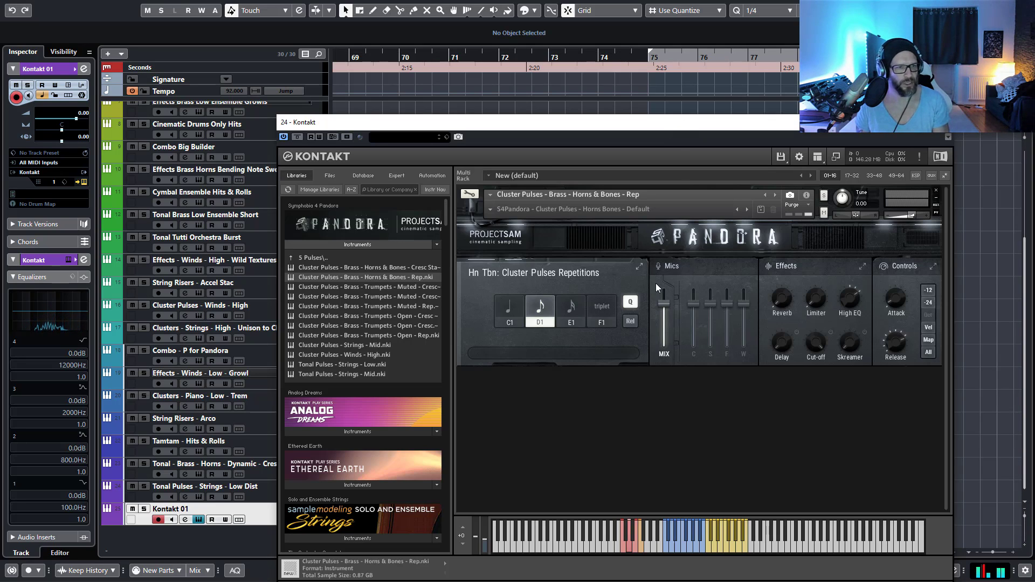
{"action": "left_click", "coordinate": [632, 305]}
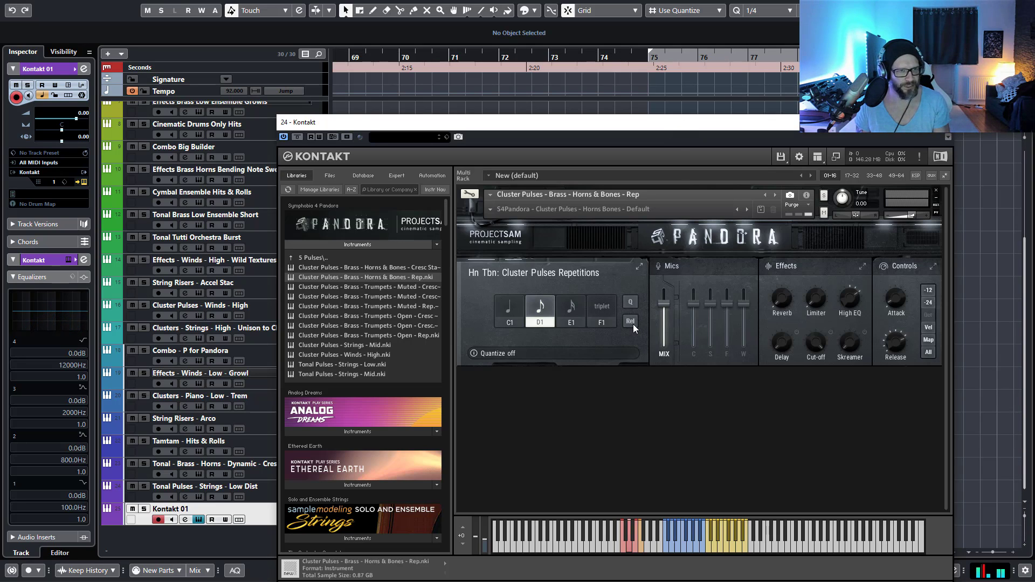
{"action": "left_click", "coordinate": [630, 323]}
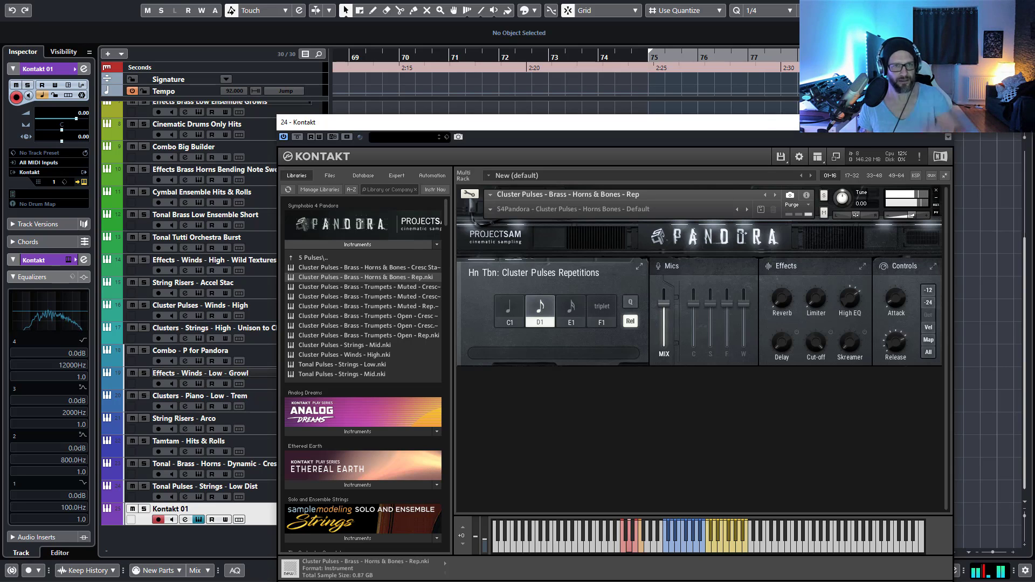
{"action": "left_click", "coordinate": [633, 323]}
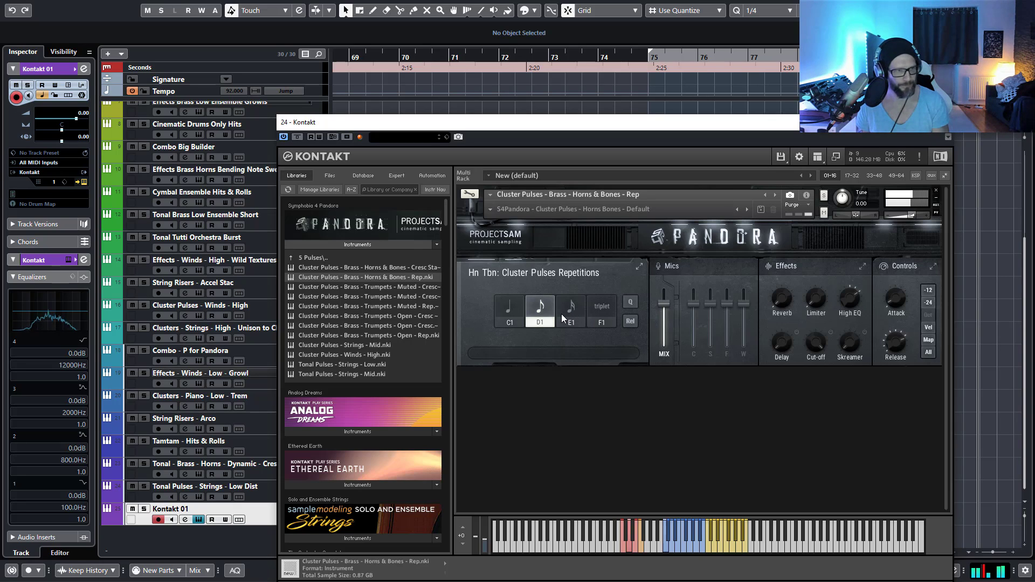
Step: Audition the quarter, eighth and sixteenth note pulse repetitions, ending on eighth notes (D1) with the triplet option (F1) enabled
{"action": "left_click", "coordinate": [510, 310]}
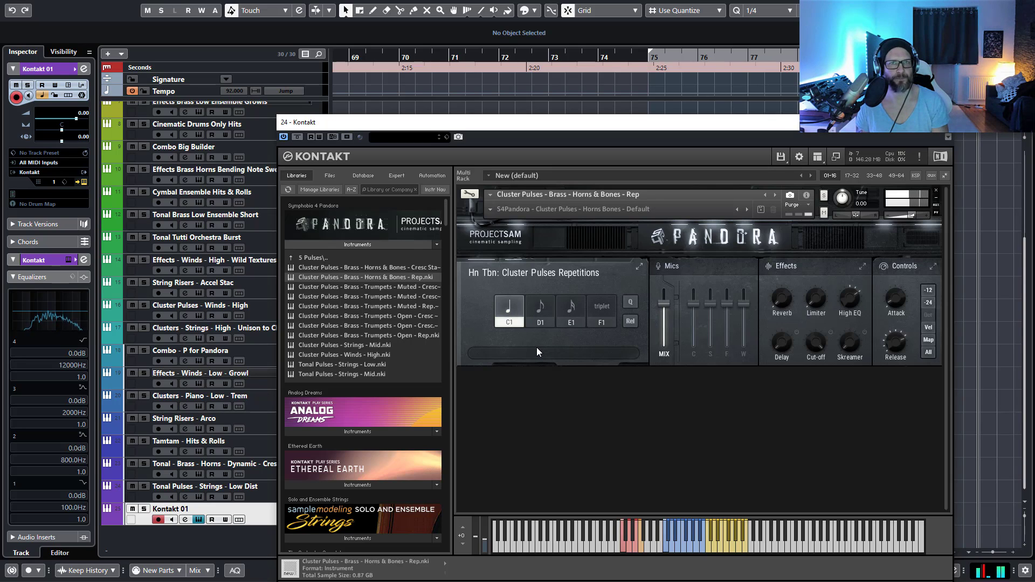
{"action": "left_click", "coordinate": [544, 307]}
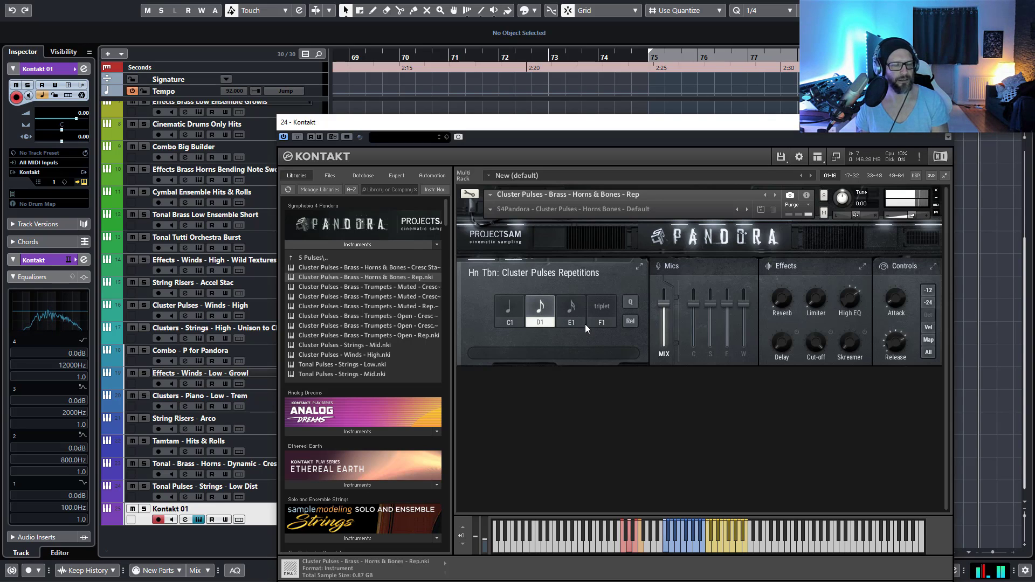
{"action": "left_click", "coordinate": [574, 312]}
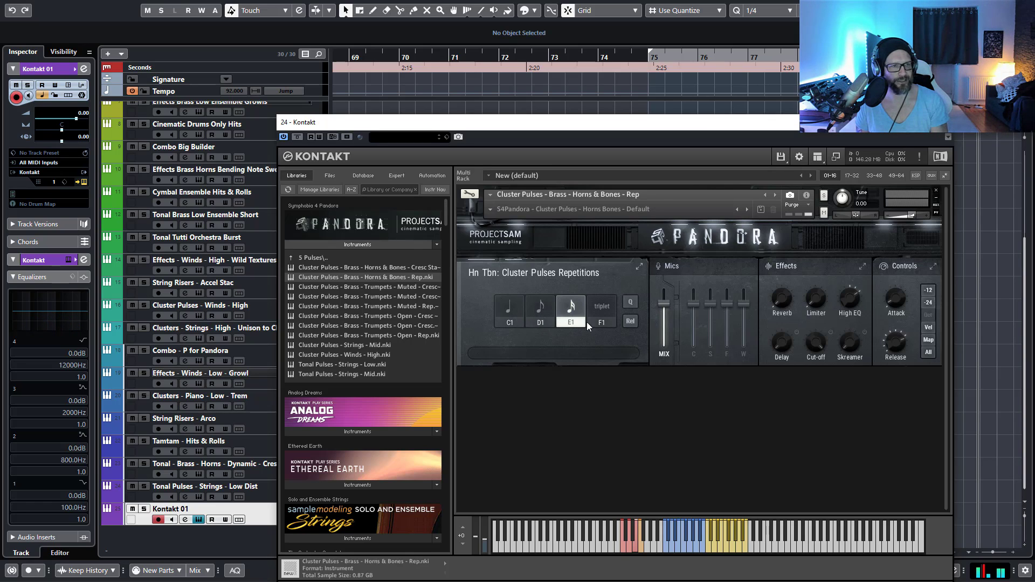
{"action": "left_click", "coordinate": [541, 310]}
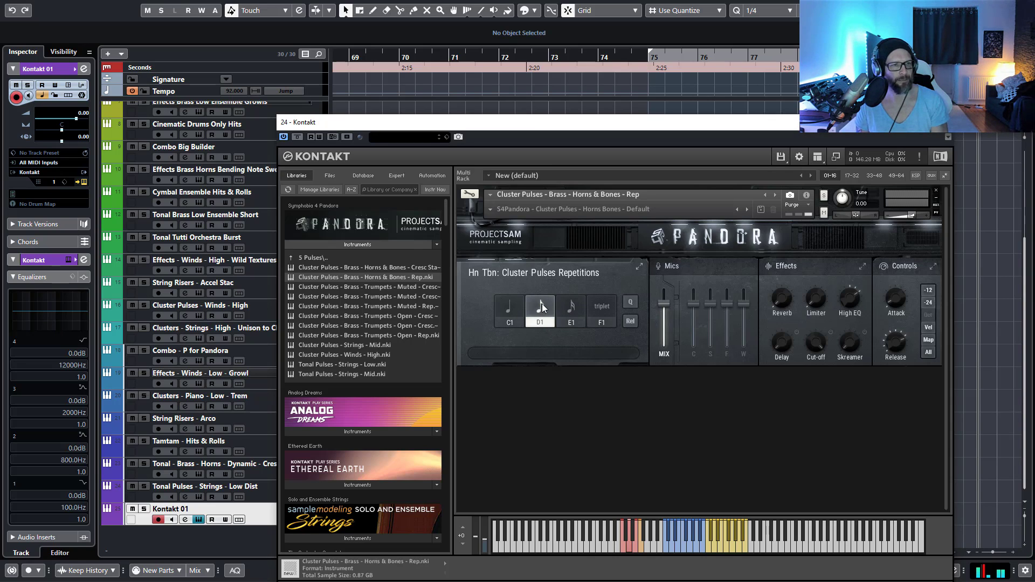
{"action": "left_click", "coordinate": [603, 308]}
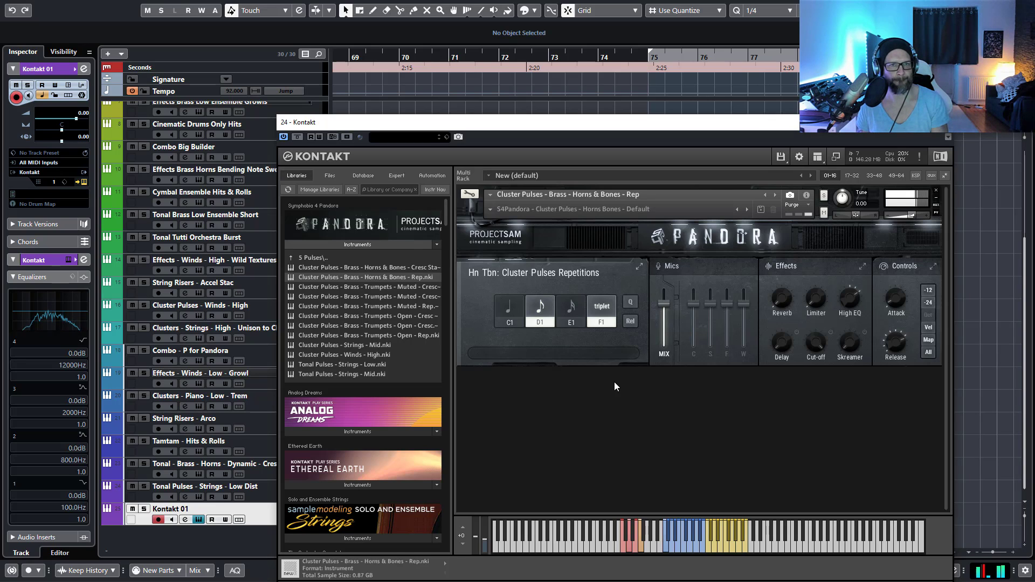
Step: Compare the horns and bones eighth-note repetitions with the triplet option (F1) off and on, leaving it enabled
{"action": "left_click", "coordinate": [603, 309]}
{"action": "left_click", "coordinate": [603, 309]}
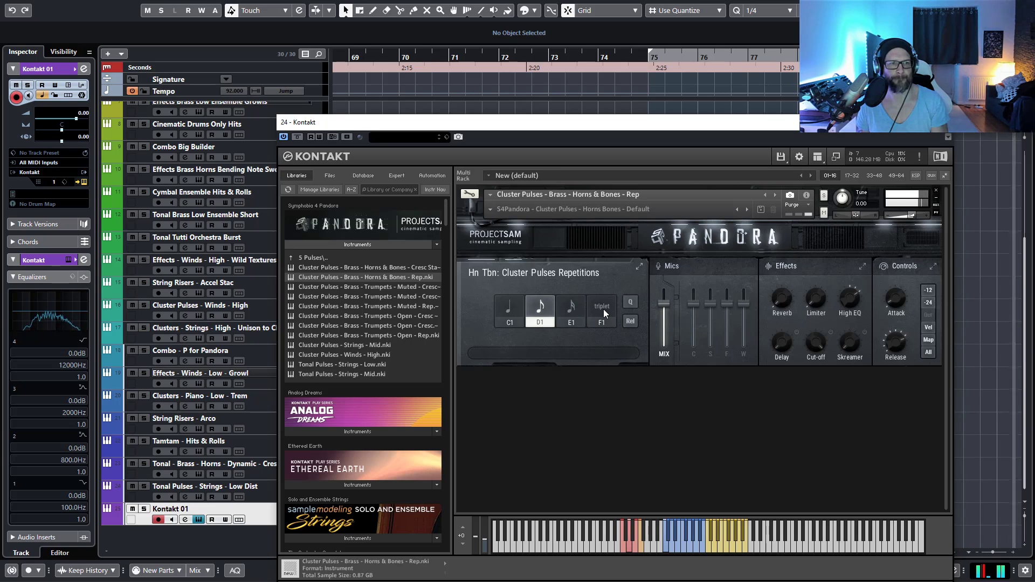
{"action": "left_click", "coordinate": [603, 309]}
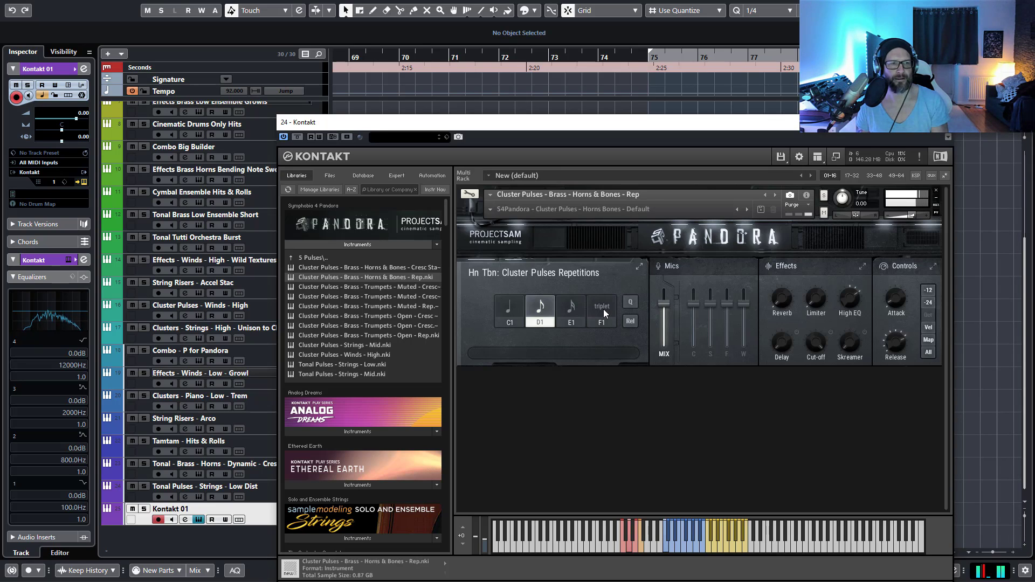
{"action": "left_click", "coordinate": [603, 310]}
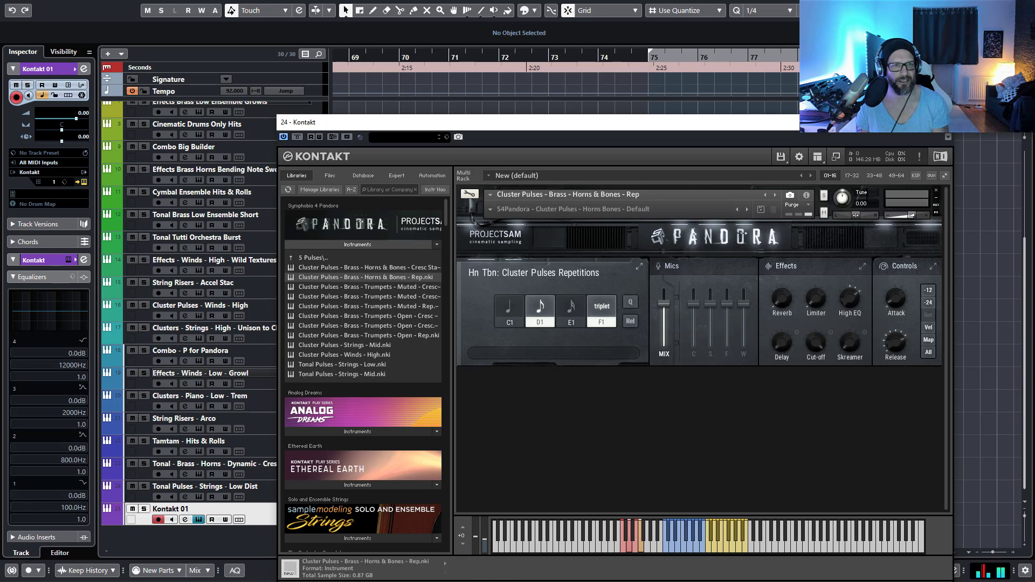
Step: Move the Kontakt window out of the way, record a take on the Kontakt 01 track from bar 75, and play it back
{"action": "left_click_drag", "start_coordinate": [863, 123], "coordinate": [1034, 122]}
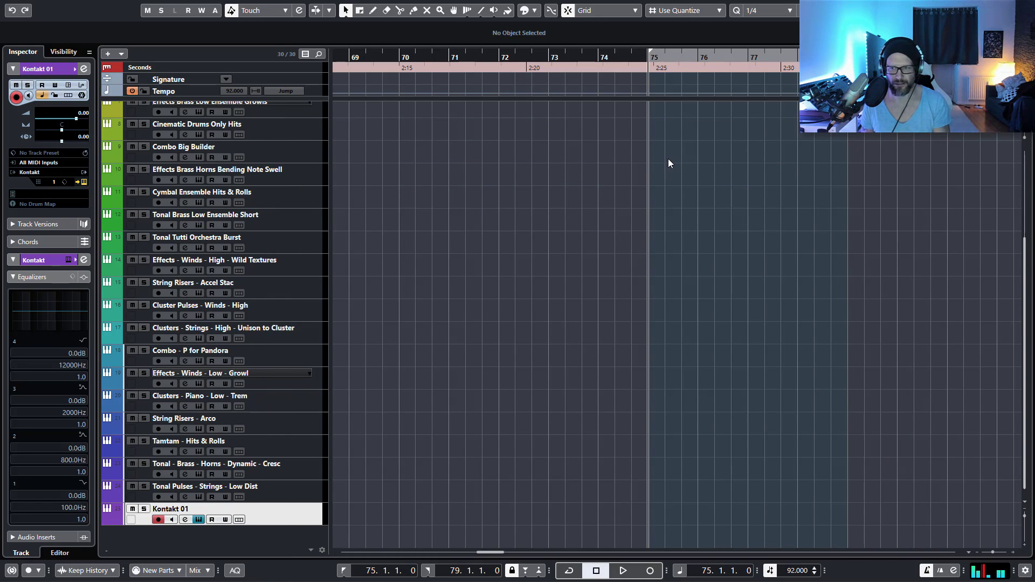
{"action": "key", "text": "KP_Multiply"}
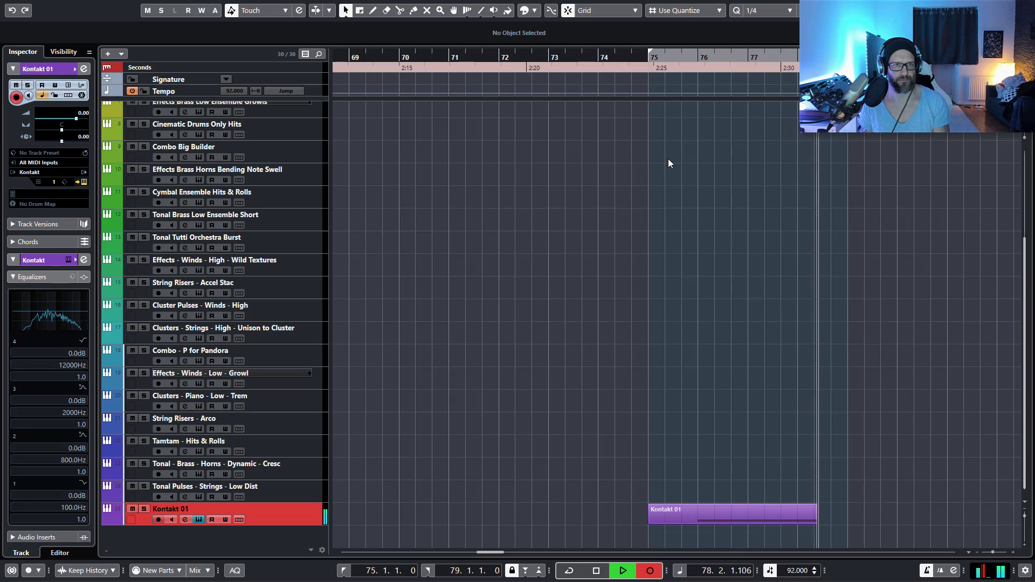
{"action": "key", "text": "space"}
{"action": "key", "text": "KP_Subtract"}
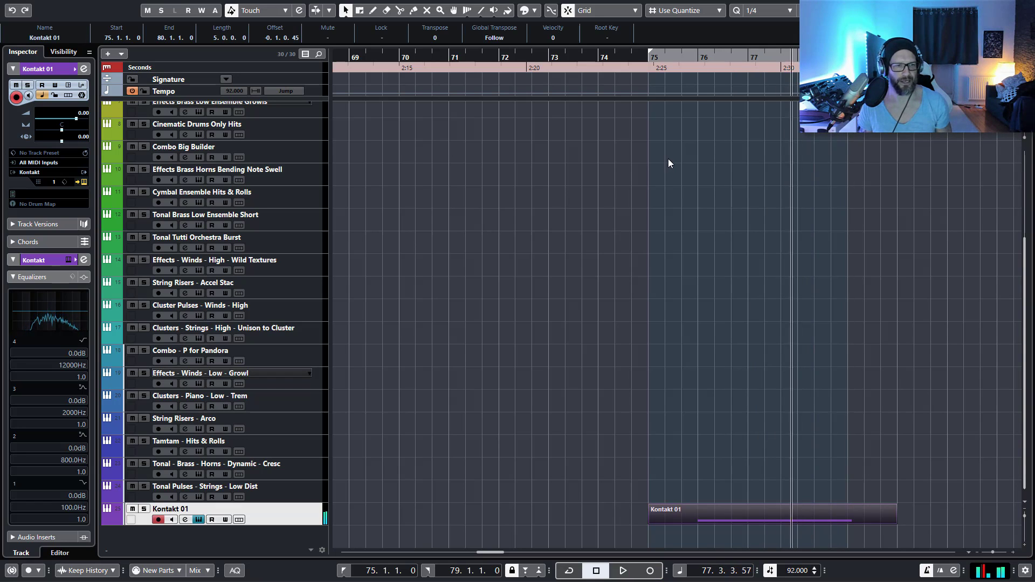
{"action": "key", "text": "KP_Subtract"}
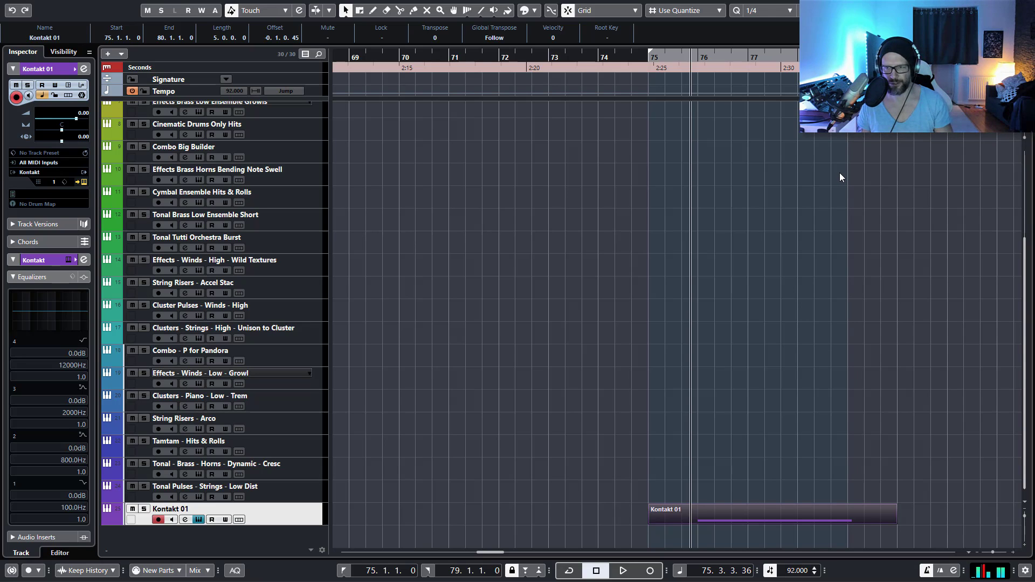
{"action": "key", "text": "KP_Subtract"}
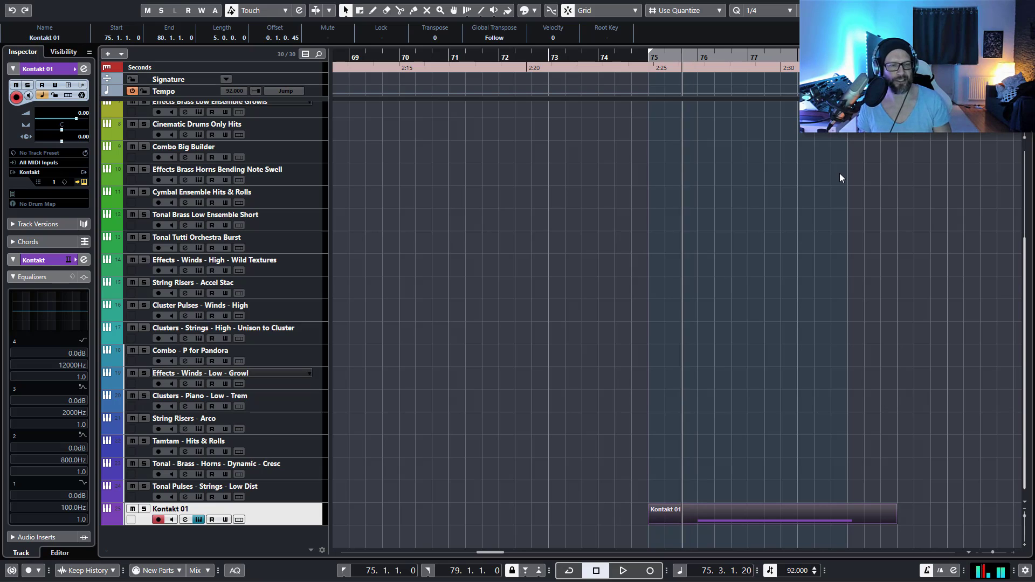
{"action": "key", "text": "space"}
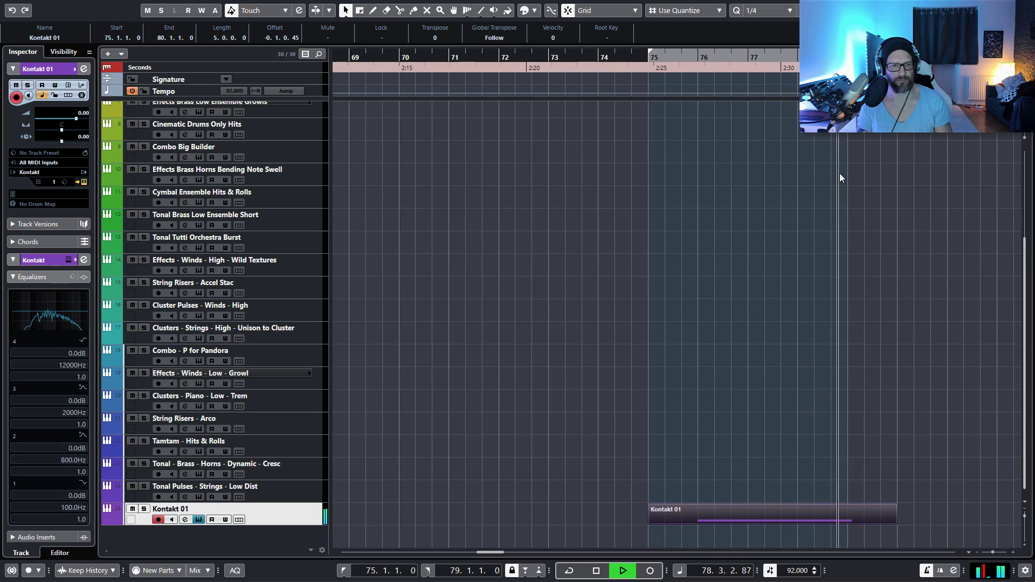
{"action": "key", "text": "space"}
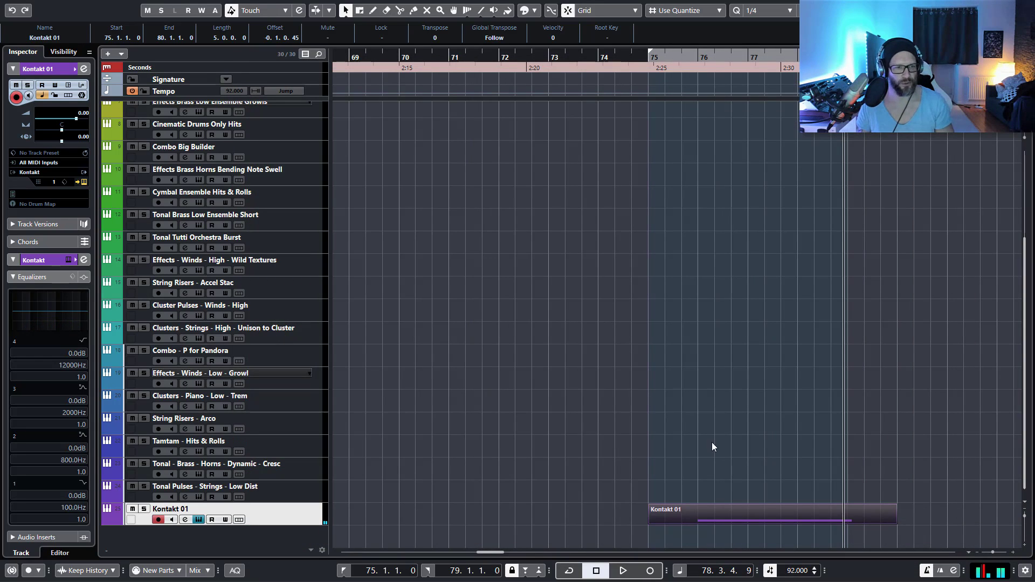
Step: Reopen the Kontakt instrument and replace the horns and bones patch with Cluster Pulses - Brass - Trumpets - Muted - Rep
{"action": "left_click_drag", "start_coordinate": [704, 426], "coordinate": [741, 541]}
{"action": "left_click", "coordinate": [84, 260]}
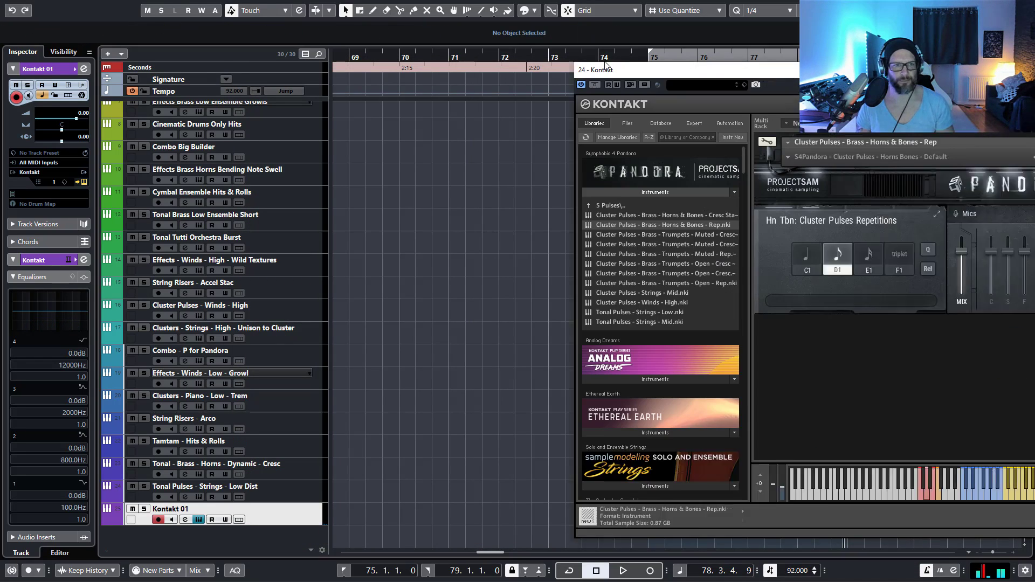
{"action": "left_click_drag", "start_coordinate": [825, 62], "coordinate": [515, 64]}
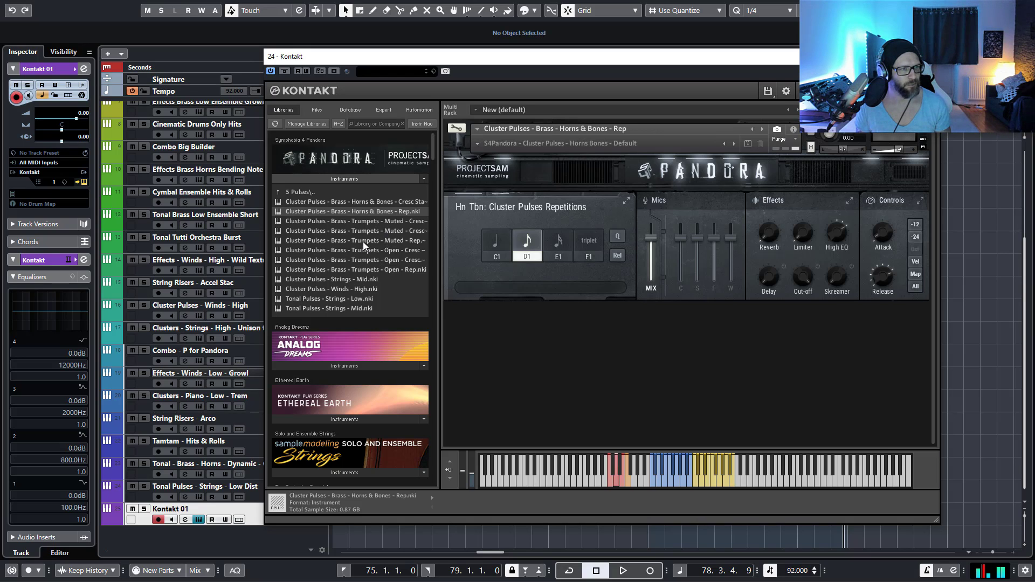
{"action": "double_click", "coordinate": [348, 240]}
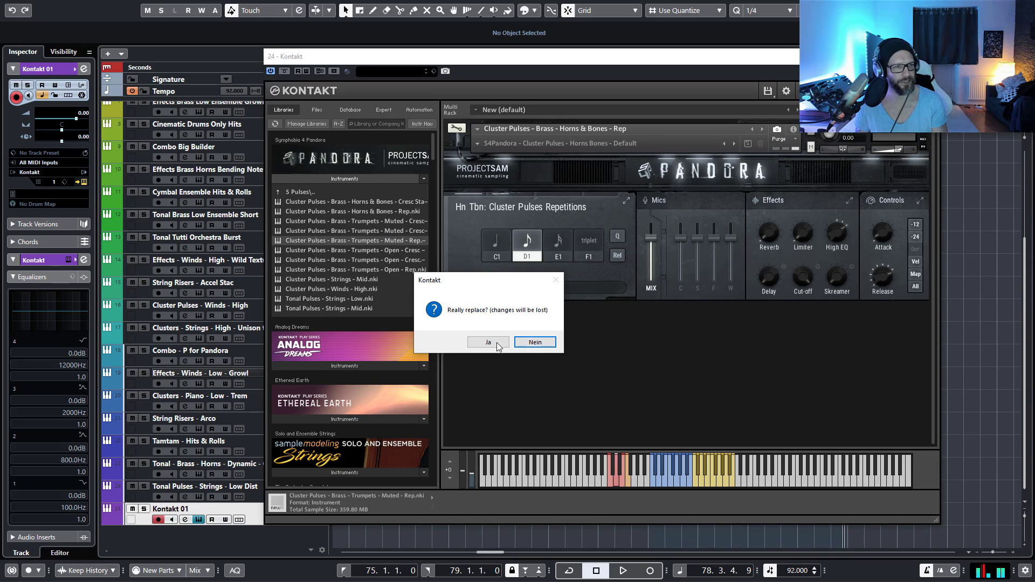
{"action": "left_click", "coordinate": [488, 343]}
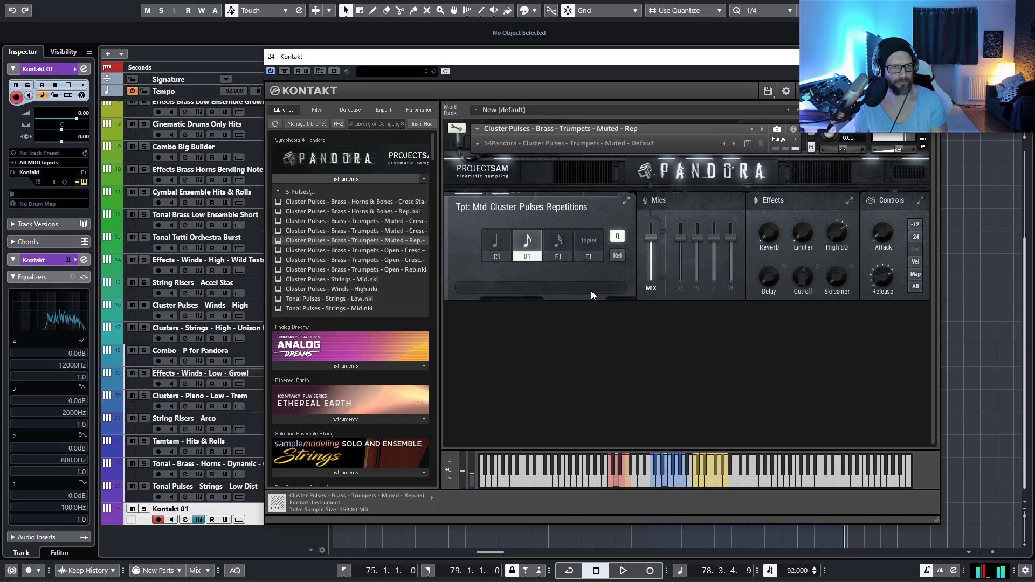
Step: Enable Rel for the muted trumpets and audition sixteenth notes (E1) with the triplet option (F1), ending on quarter notes (C1)
{"action": "left_click", "coordinate": [618, 256]}
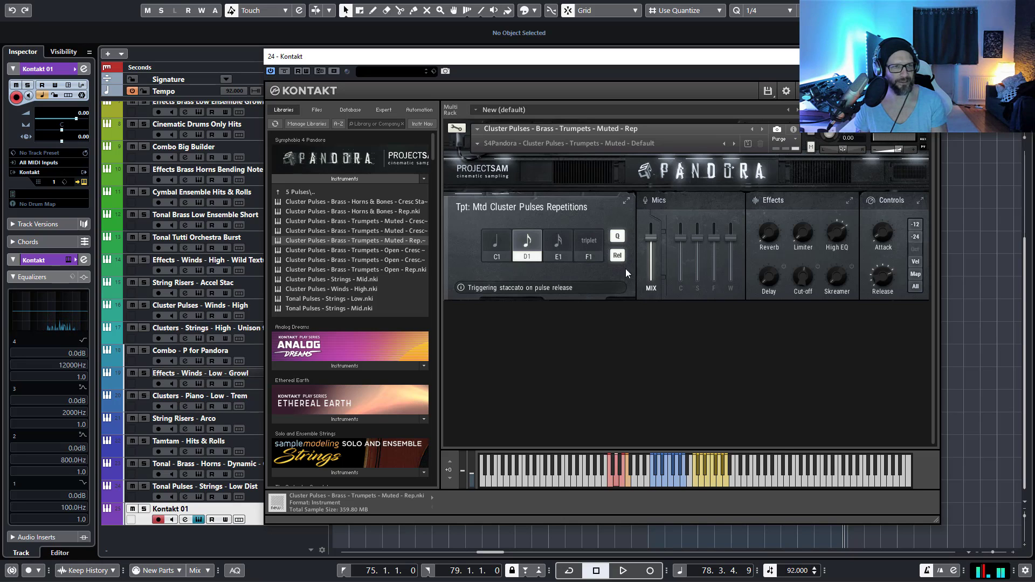
{"action": "left_click", "coordinate": [557, 247]}
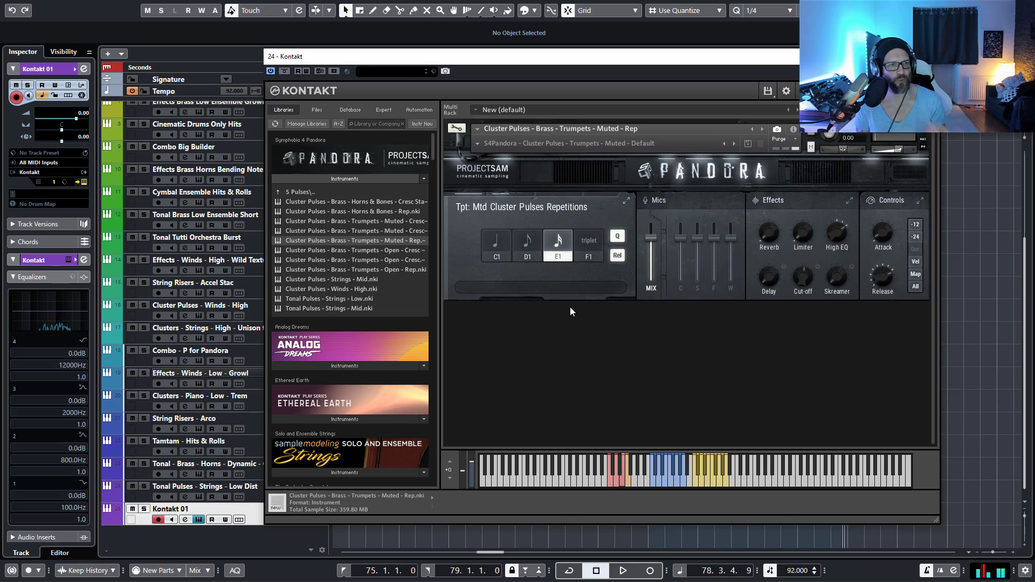
{"action": "left_click", "coordinate": [590, 244]}
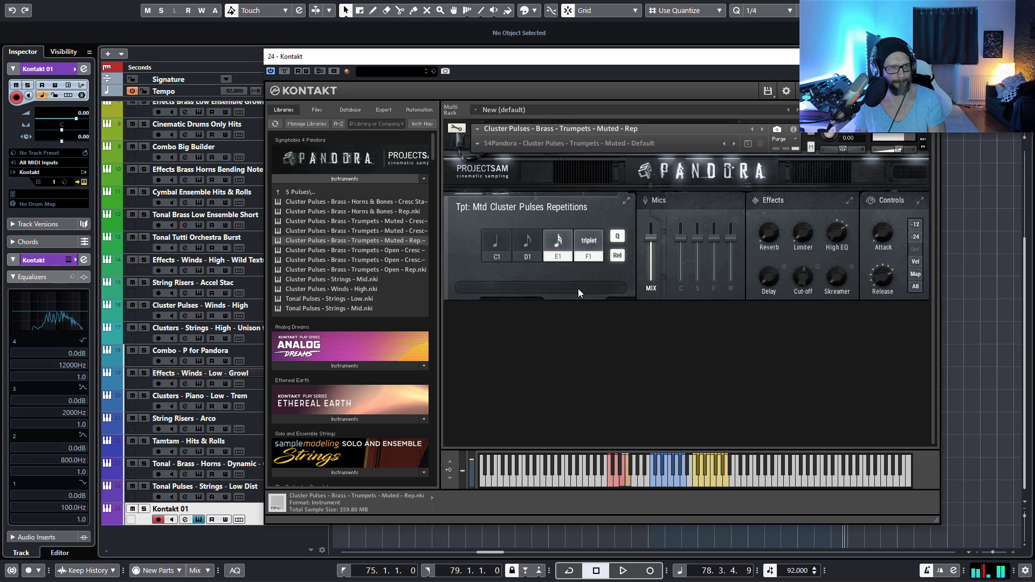
{"action": "left_click", "coordinate": [580, 247]}
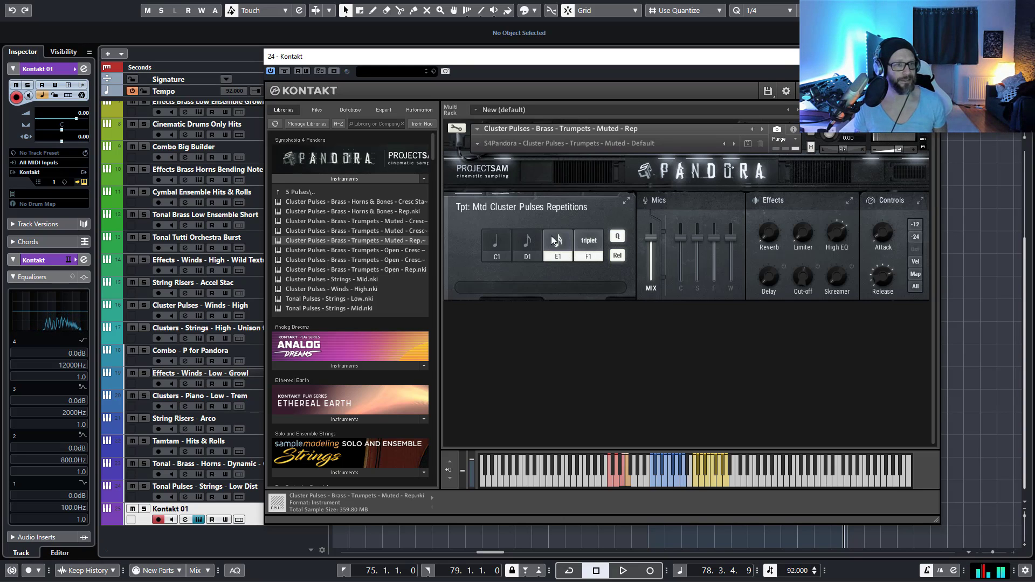
{"action": "left_click", "coordinate": [496, 245]}
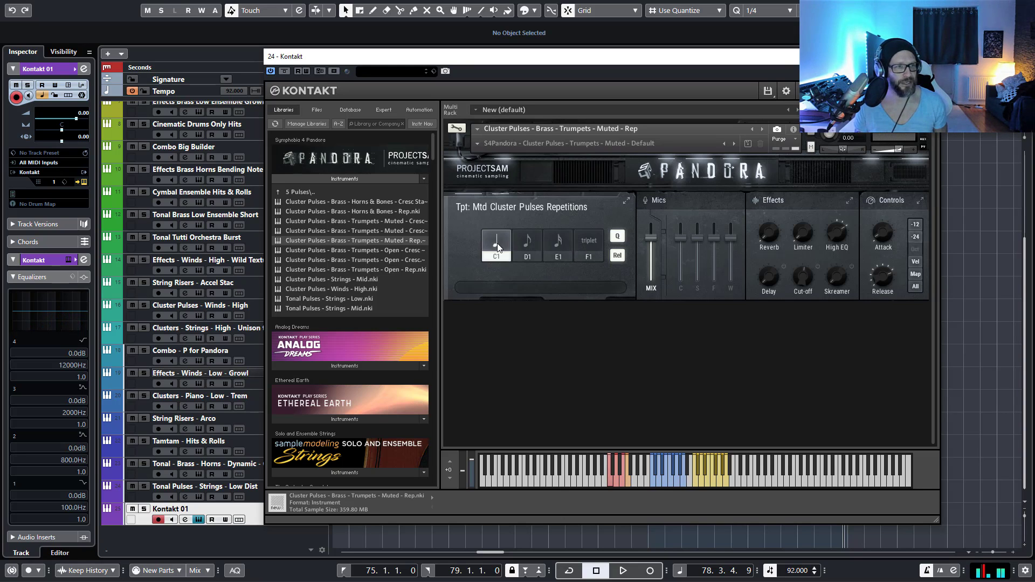
Step: Replace the muted trumpets with Tonal Pulses - Strings - Low from the 5 Pulses folder
{"action": "left_click", "coordinate": [377, 249]}
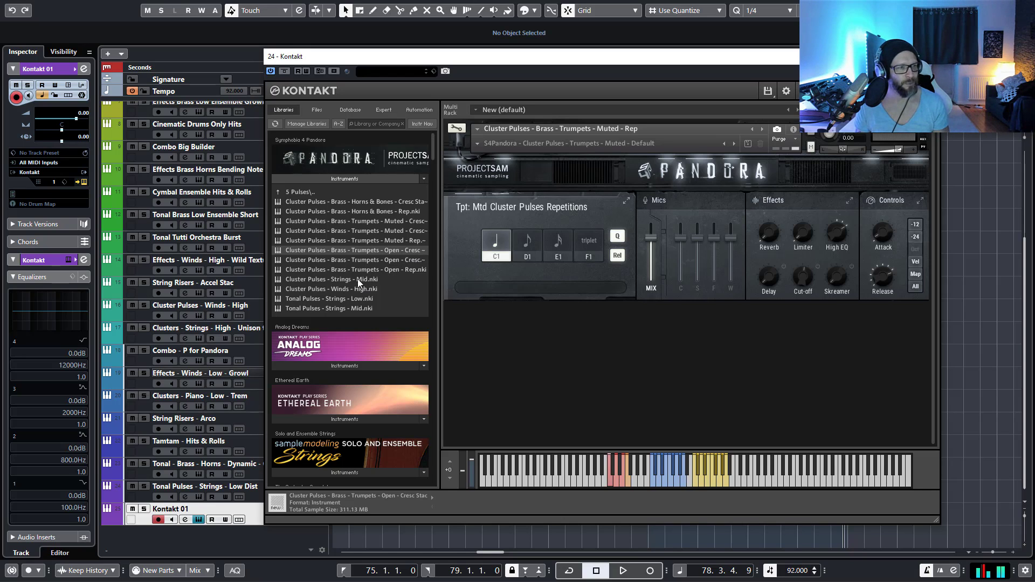
{"action": "double_click", "coordinate": [331, 299]}
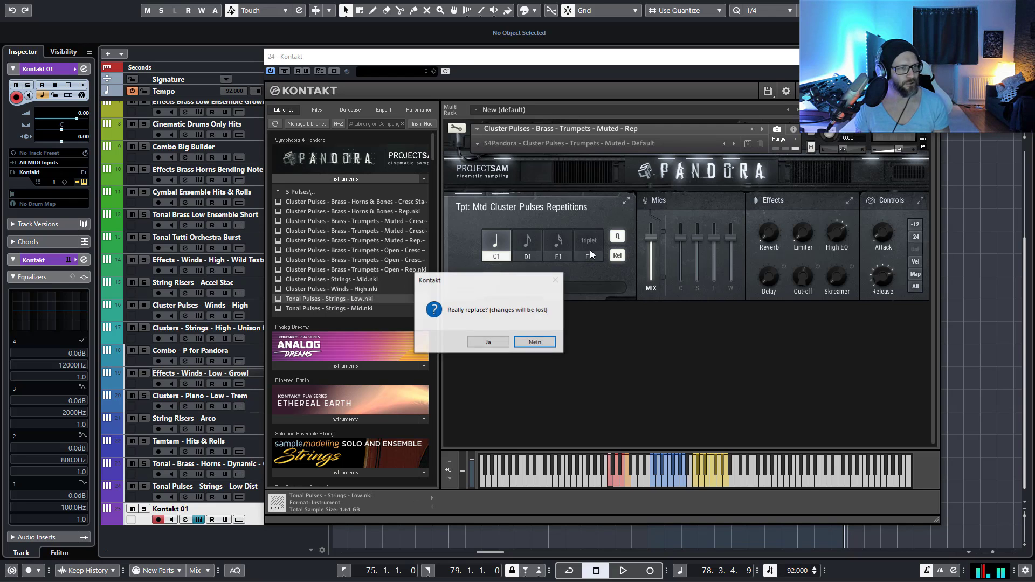
{"action": "left_click", "coordinate": [488, 343]}
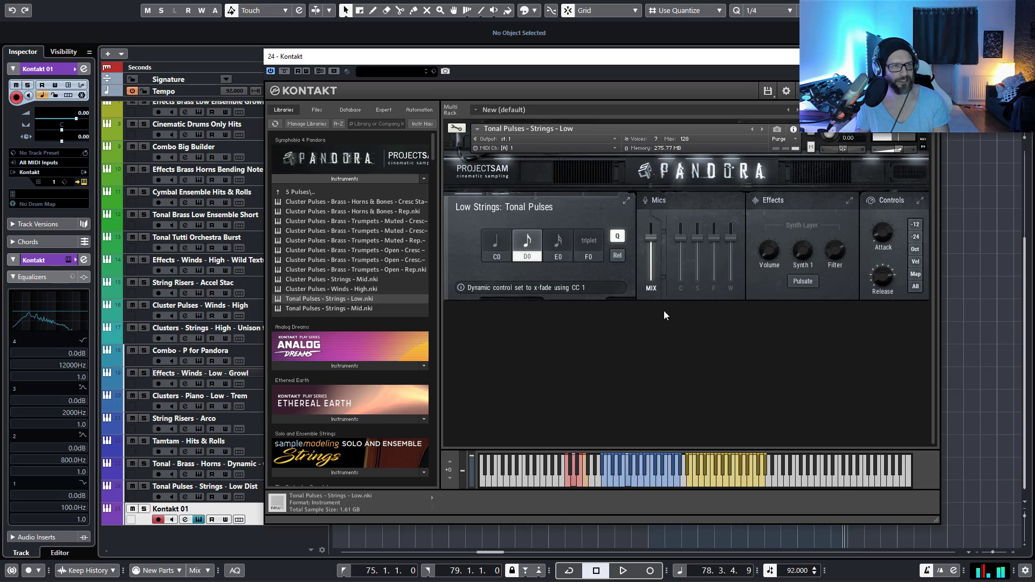
Step: Audition the low string pulses as sixteenth notes (E0) with the triplet (F0) and Rel options enabled
{"action": "left_click", "coordinate": [564, 251]}
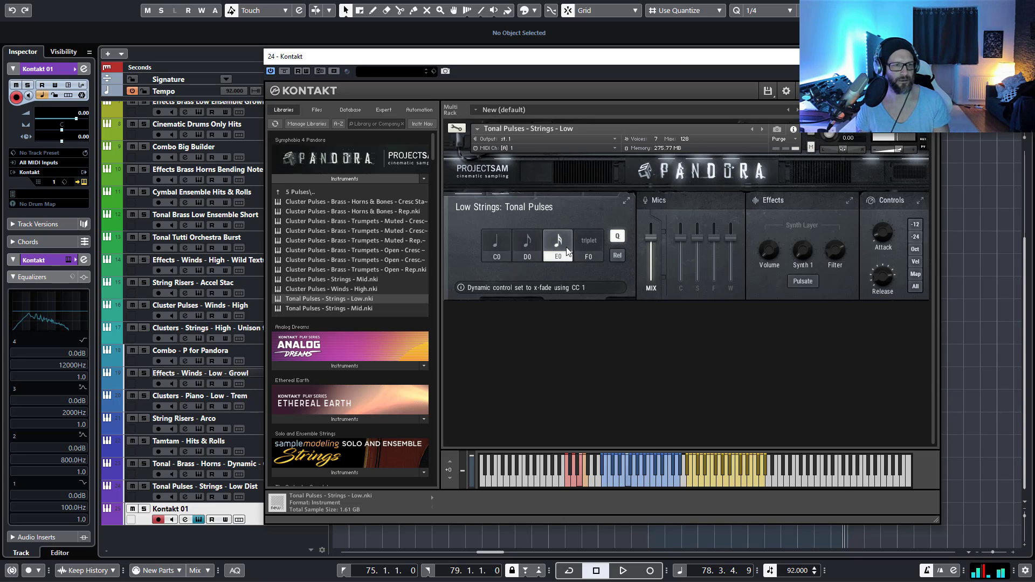
{"action": "left_click", "coordinate": [592, 251]}
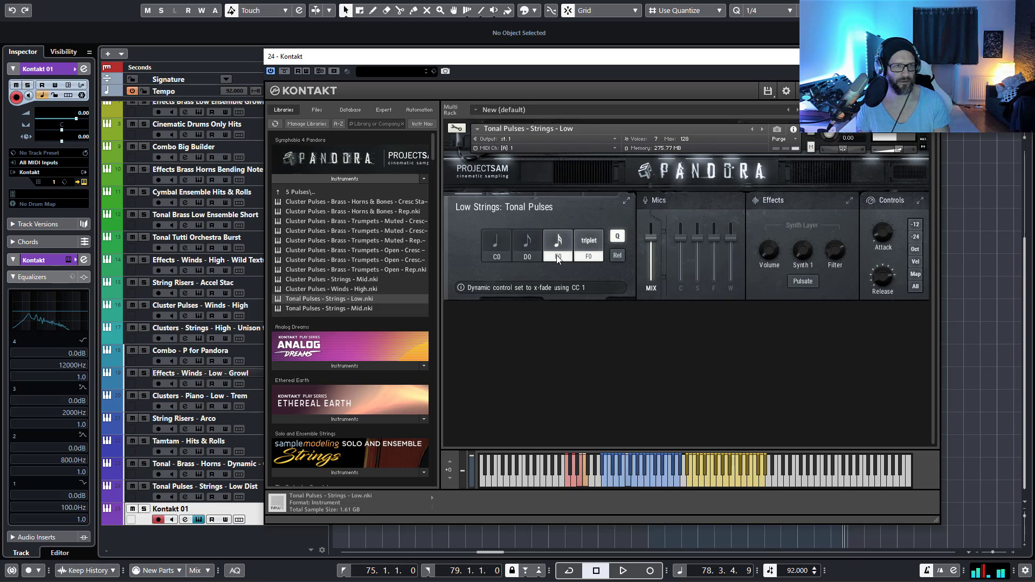
{"action": "left_click", "coordinate": [619, 257]}
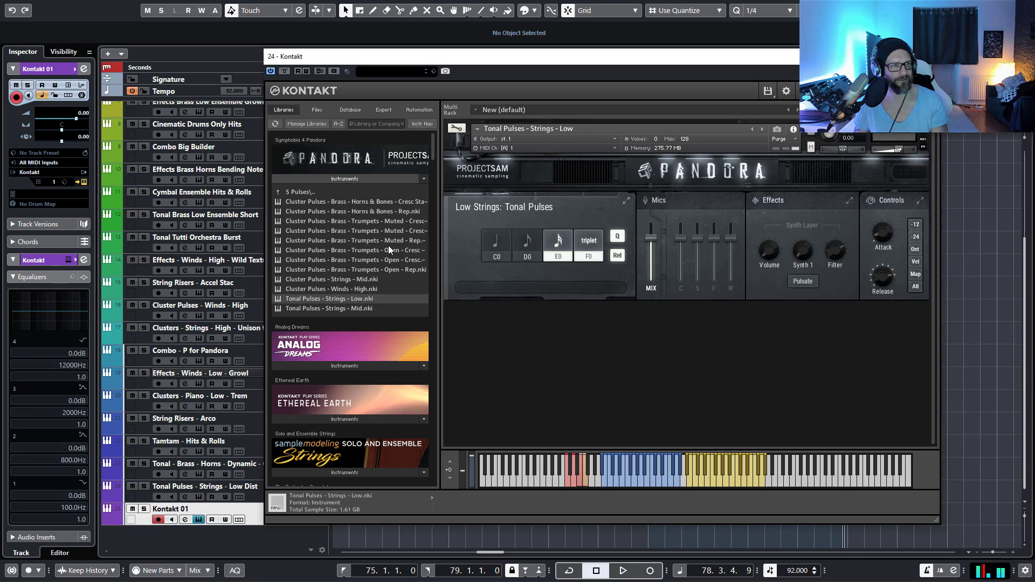
Step: Look through the instruments in Pandora's 4 Tonal and 5 Pulses folders
{"action": "left_click", "coordinate": [312, 192]}
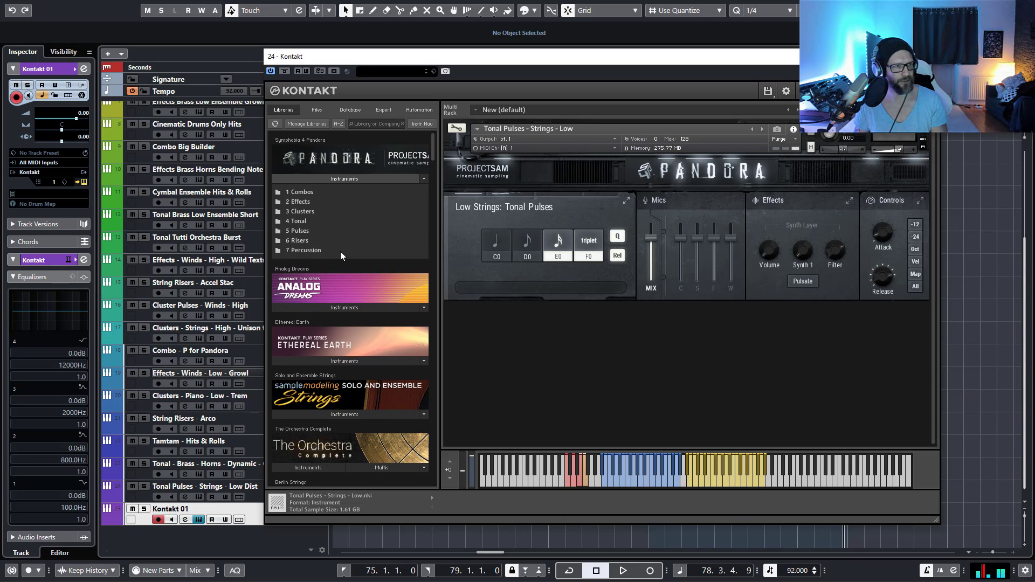
{"action": "left_click", "coordinate": [310, 221]}
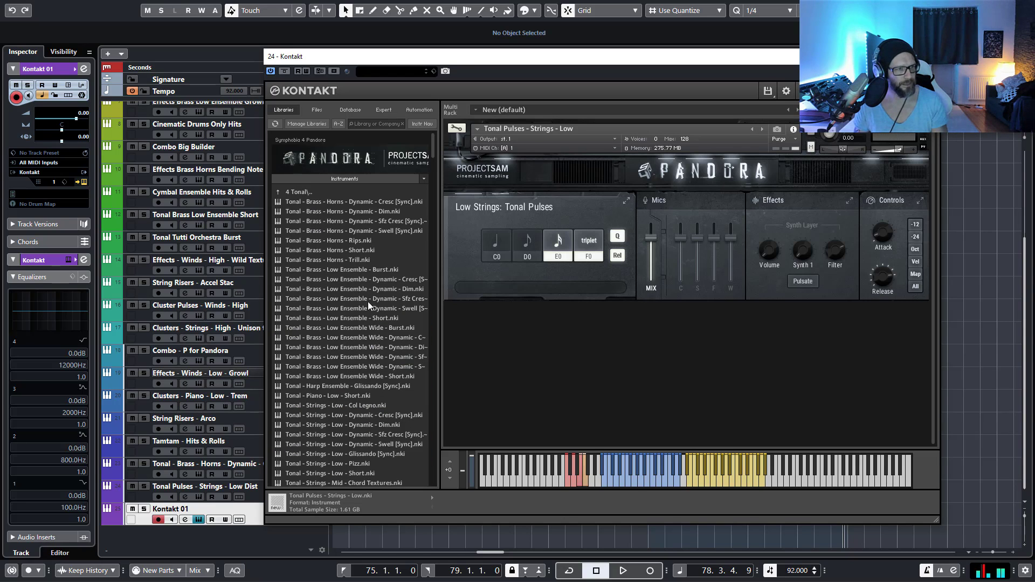
{"action": "scroll", "coordinate": [368, 363], "scroll_direction": "down", "scroll_amount": 2}
{"action": "scroll", "coordinate": [371, 358], "scroll_direction": "up", "scroll_amount": 2}
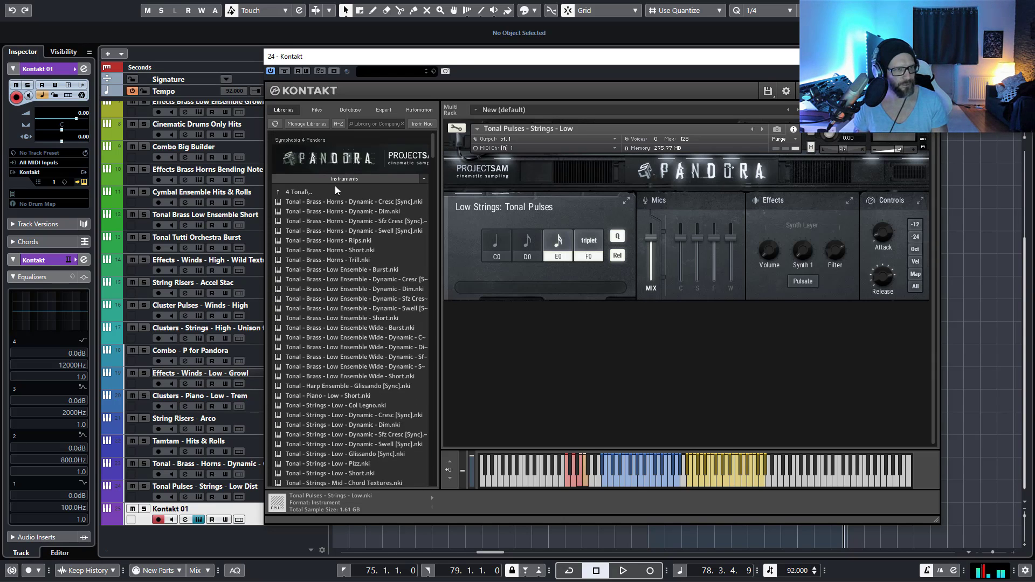
{"action": "left_click", "coordinate": [303, 192]}
{"action": "left_click", "coordinate": [301, 231]}
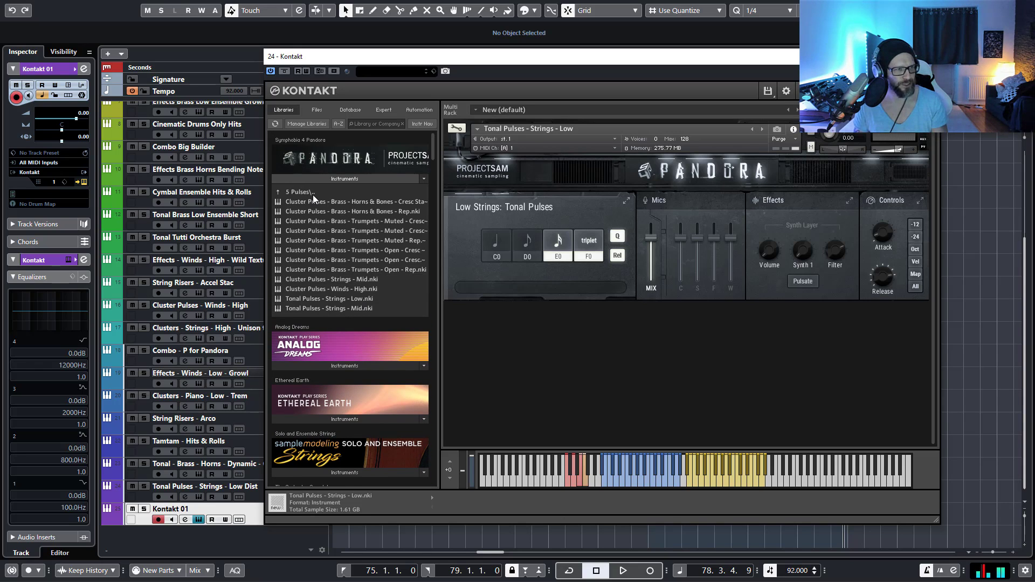
Step: Replace the low strings with String Downers - Collection [Sync] from the 6 Risers folder, and set its hit point to 4 beats
{"action": "left_click", "coordinate": [313, 193]}
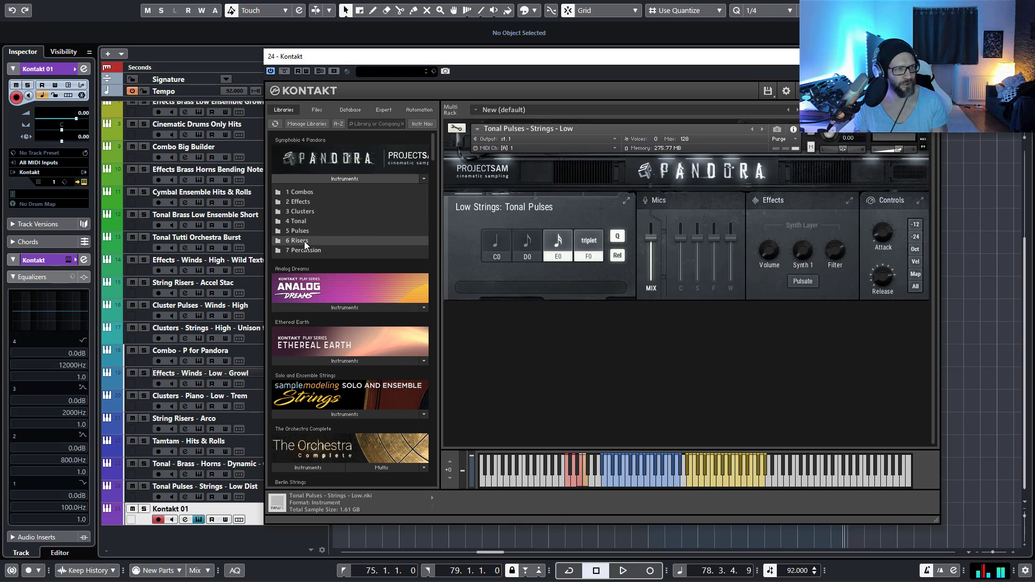
{"action": "left_click", "coordinate": [305, 241]}
{"action": "double_click", "coordinate": [348, 202]}
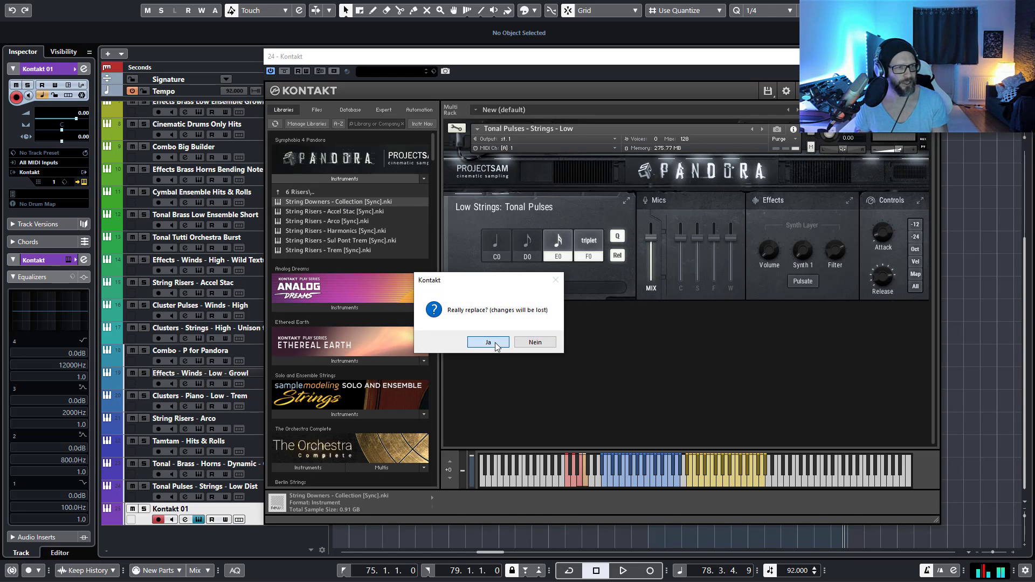
{"action": "left_click", "coordinate": [496, 345]}
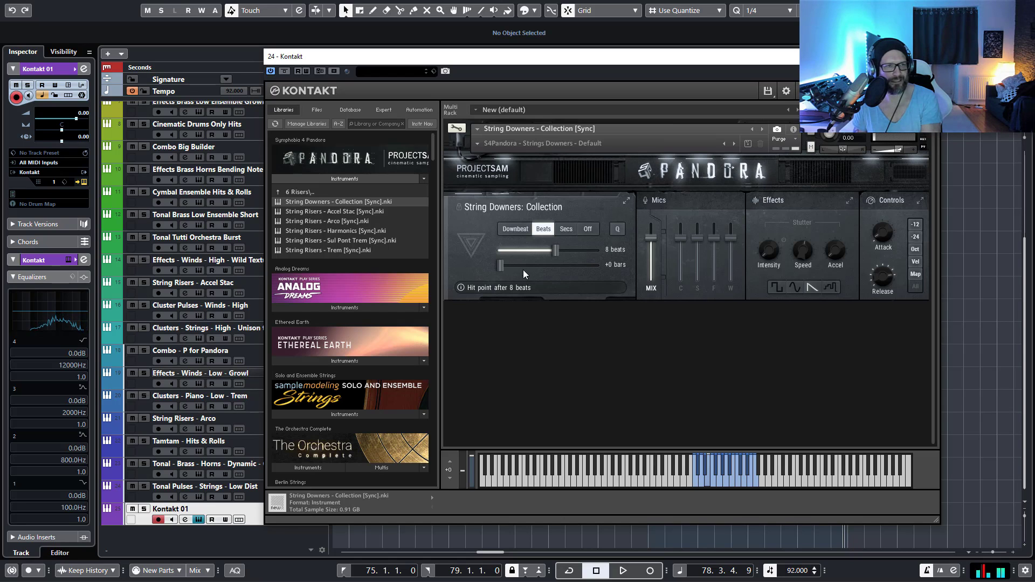
{"action": "left_click_drag", "start_coordinate": [514, 251], "coordinate": [488, 253]}
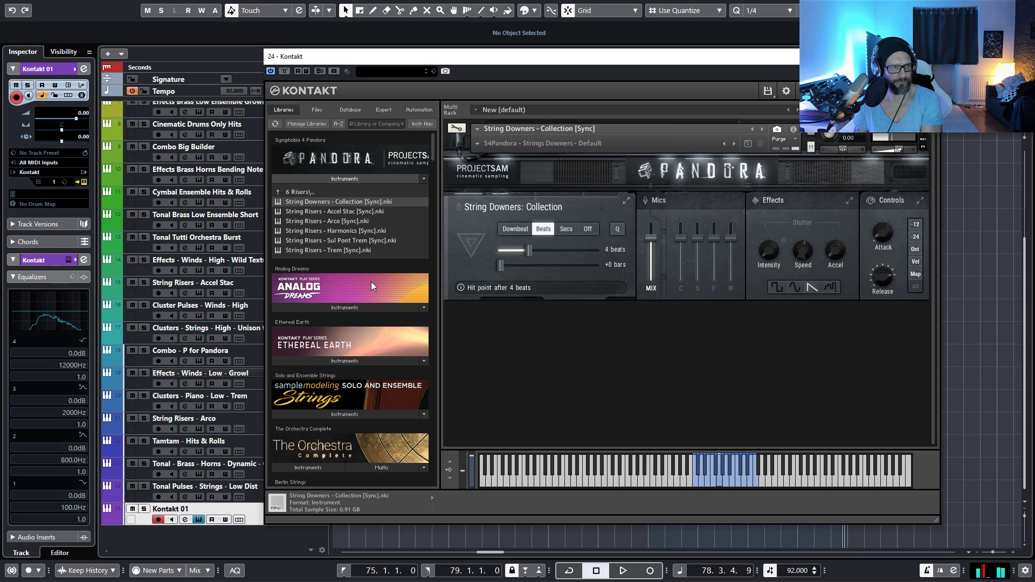
Step: Replace the string downers with String Risers - Accel Stac [Sync] from the 6 Risers folder
{"action": "left_click", "coordinate": [331, 211]}
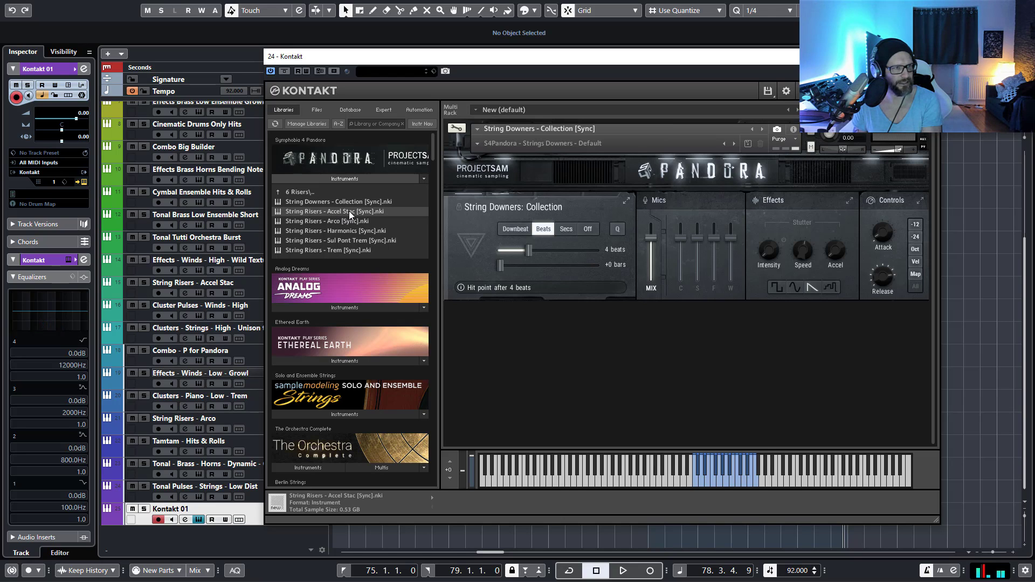
{"action": "left_click_drag", "start_coordinate": [350, 211], "coordinate": [553, 190]}
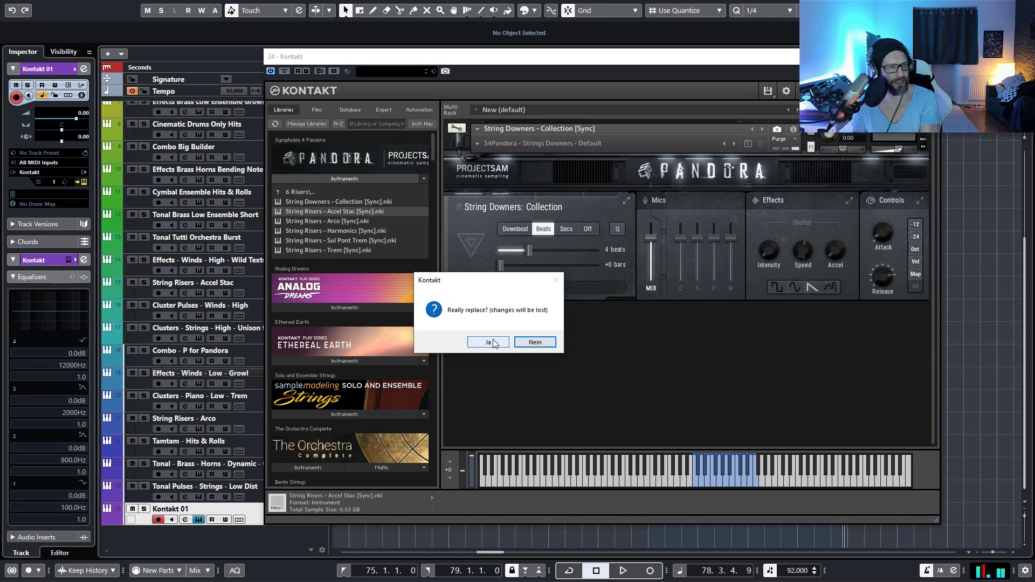
{"action": "left_click", "coordinate": [489, 343]}
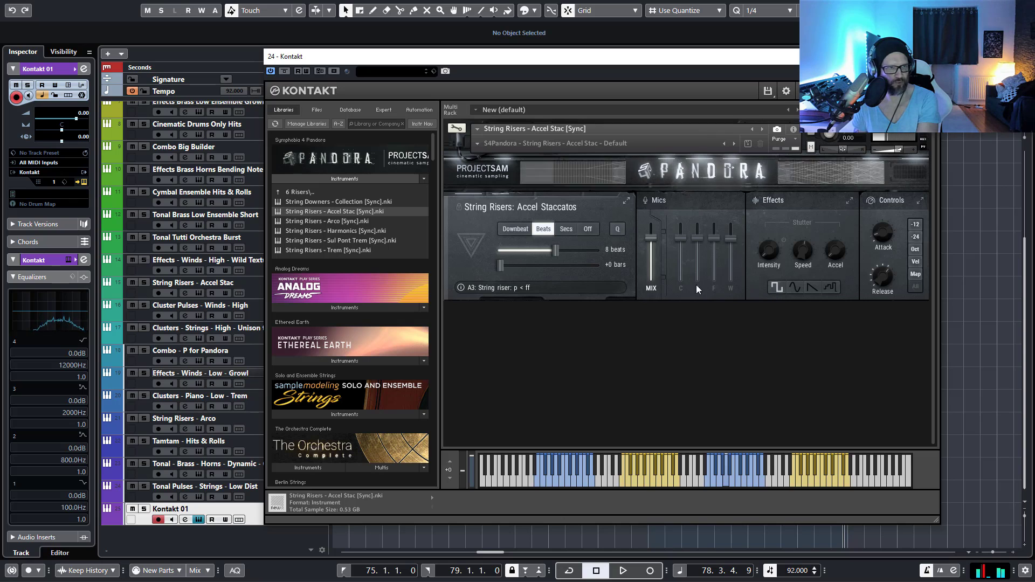
Step: Load the Arco, Harmonics and Sul Pont Trem string risers one after another in place of the Accel Stac riser
{"action": "left_click", "coordinate": [339, 222]}
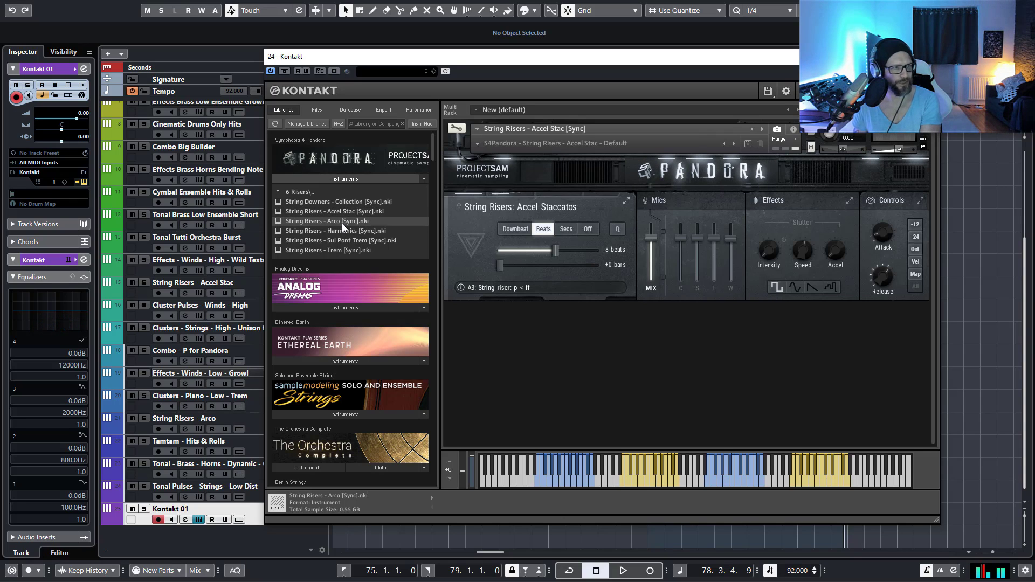
{"action": "left_click_drag", "start_coordinate": [340, 223], "coordinate": [538, 213]}
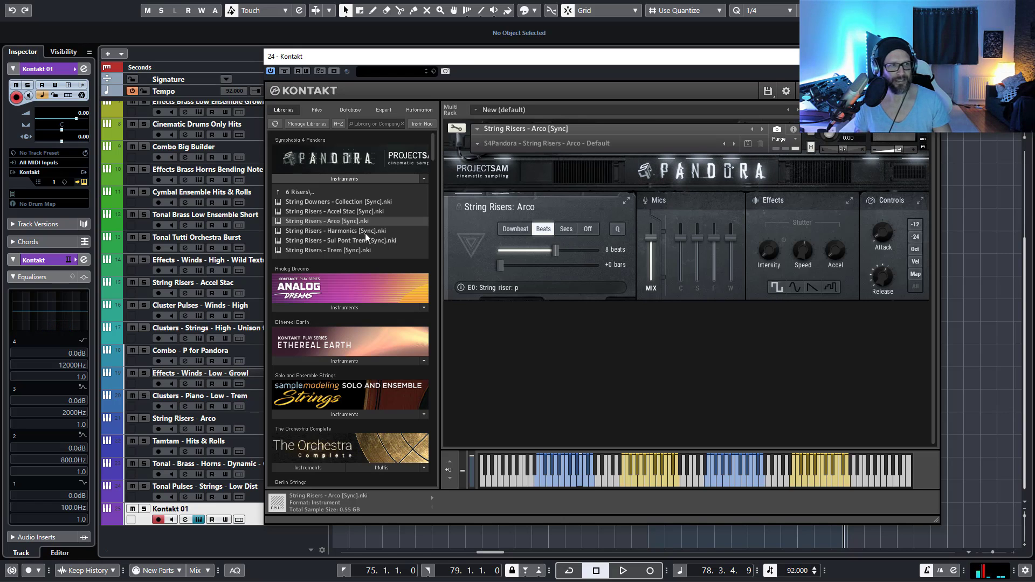
{"action": "double_click", "coordinate": [350, 231]}
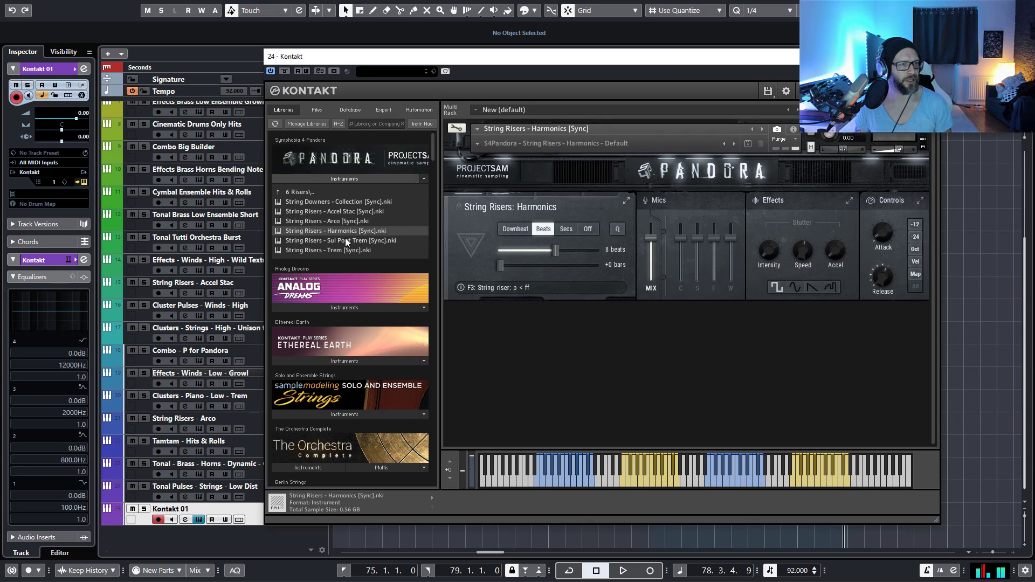
{"action": "left_click_drag", "start_coordinate": [345, 238], "coordinate": [594, 217]}
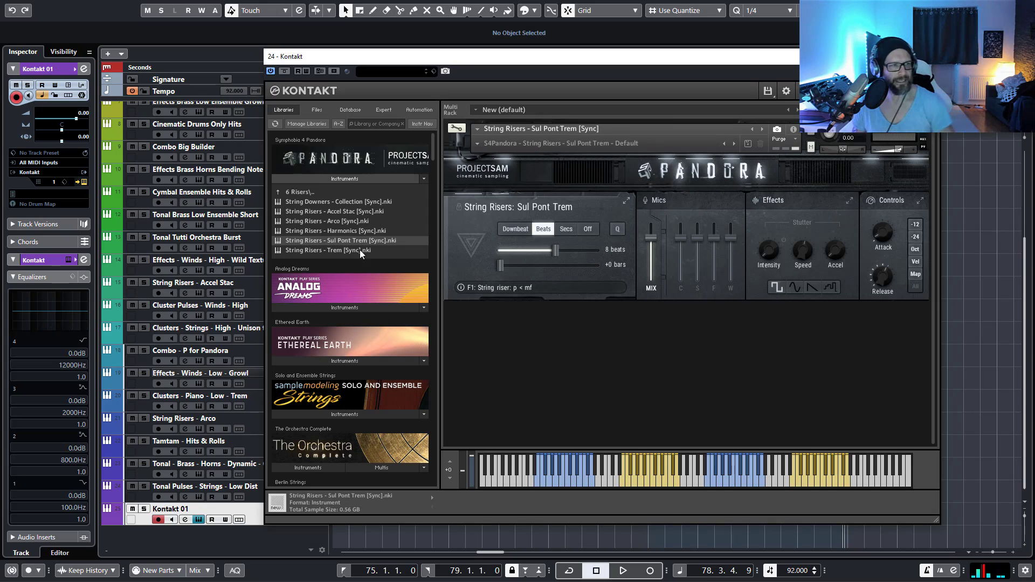
Step: Replace the Sul Pont Trem riser with String Risers - Trem [Sync] and adjust the instrument's volume
{"action": "left_click_drag", "start_coordinate": [359, 250], "coordinate": [332, 250]}
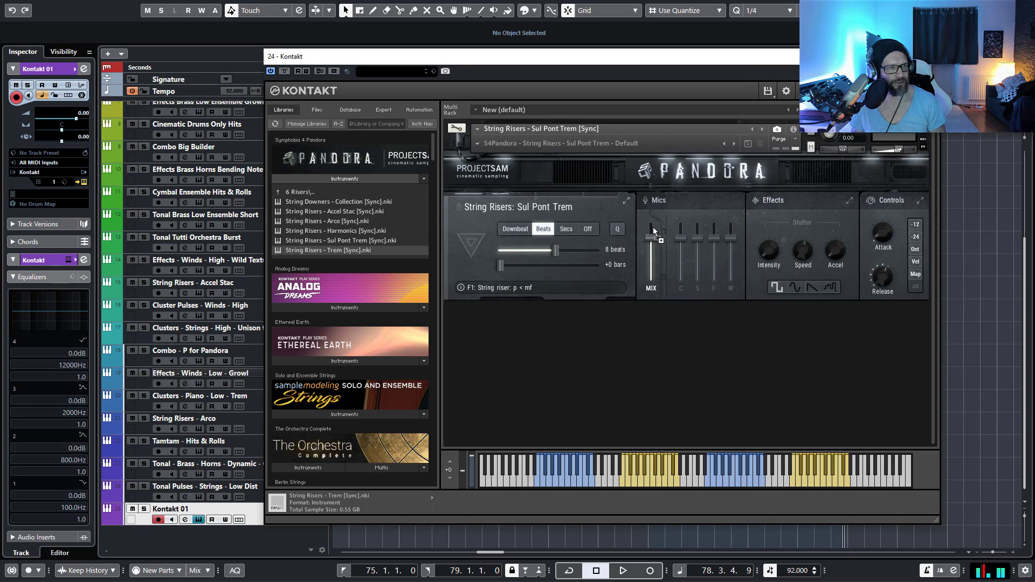
{"action": "left_click_drag", "start_coordinate": [644, 215], "coordinate": [648, 218]}
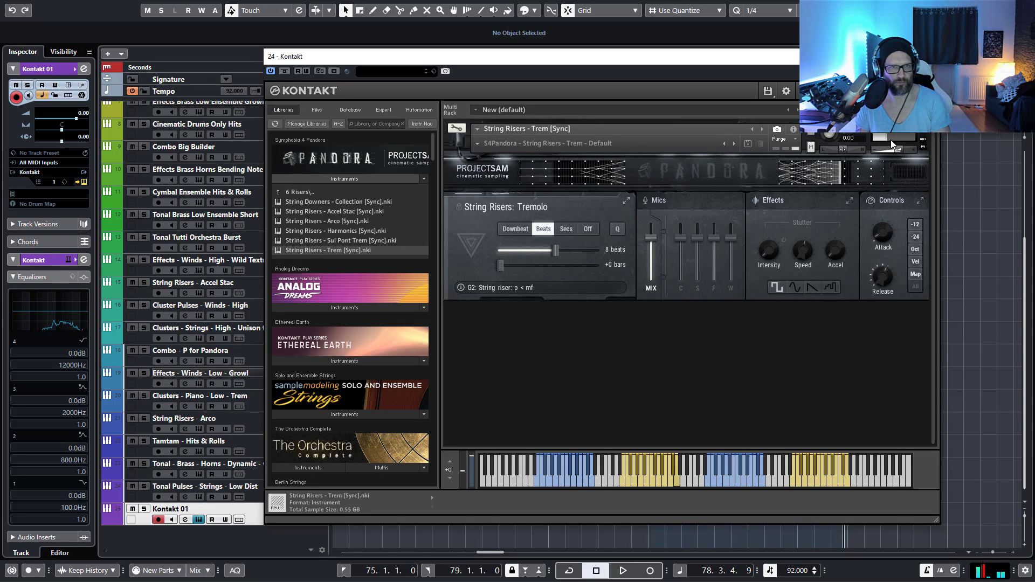
{"action": "left_click_drag", "start_coordinate": [902, 150], "coordinate": [904, 154]}
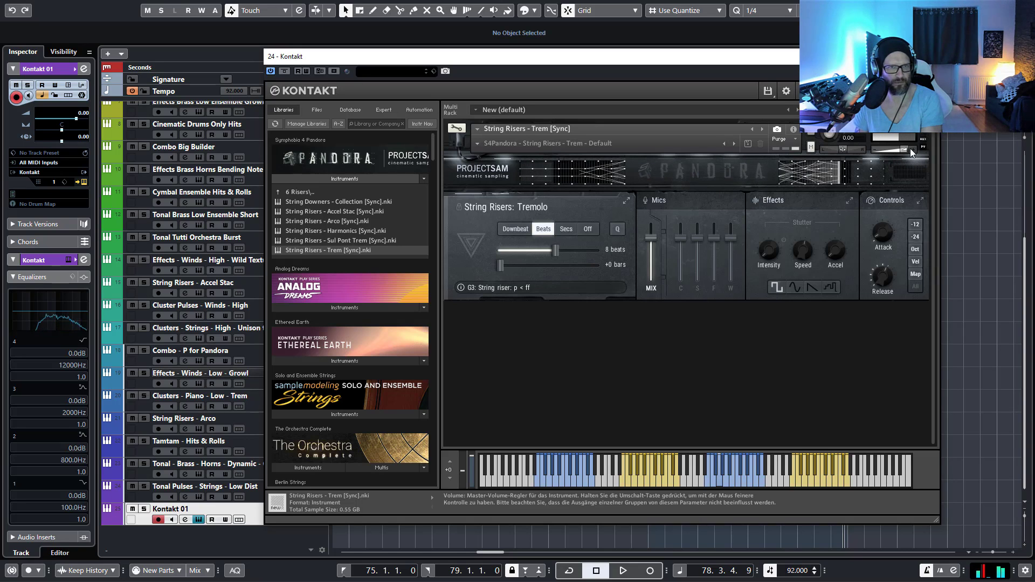
{"action": "left_click_drag", "start_coordinate": [905, 149], "coordinate": [898, 150]}
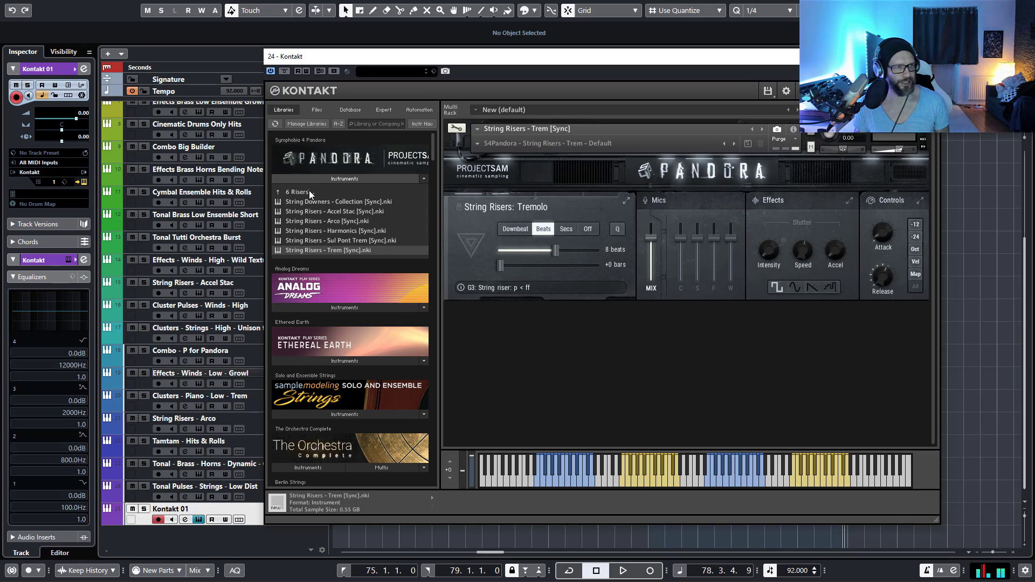
Step: Replace the tremolo riser with Cinematic Drums - Hits & Rolls [Sync] from the 7 Percussion folder
{"action": "left_click", "coordinate": [309, 192]}
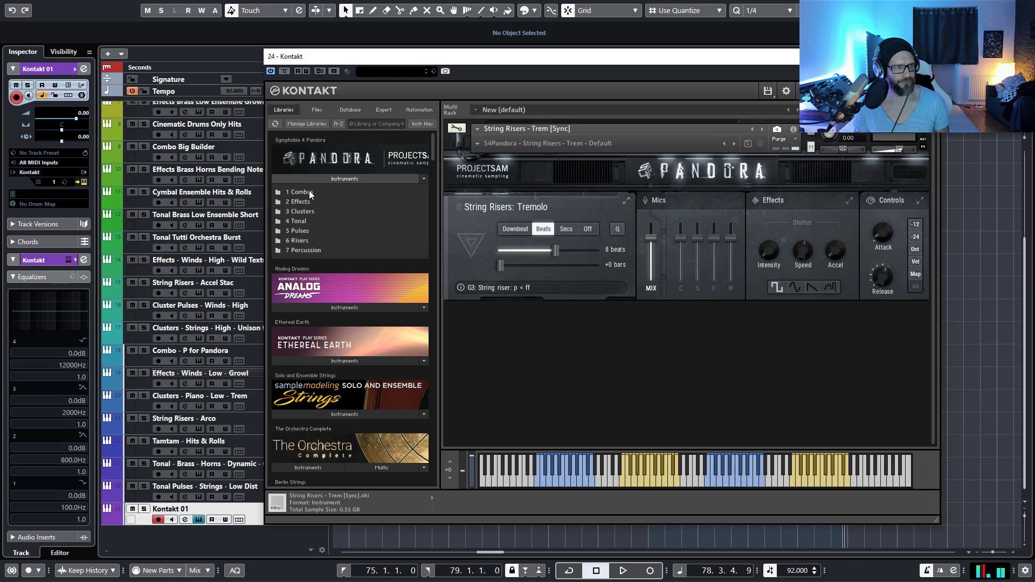
{"action": "left_click", "coordinate": [306, 250]}
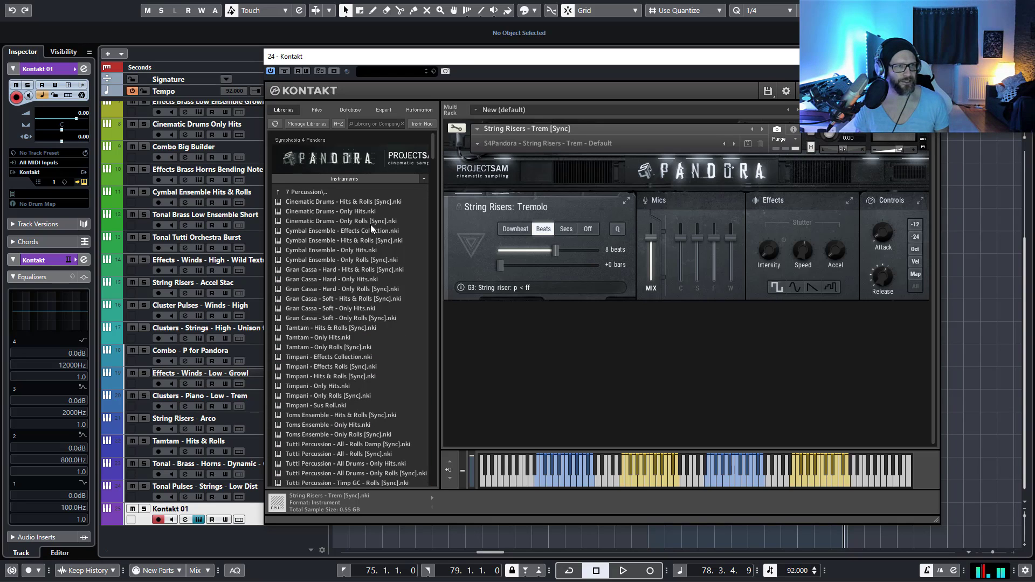
{"action": "scroll", "coordinate": [427, 203], "scroll_direction": "down", "scroll_amount": 2}
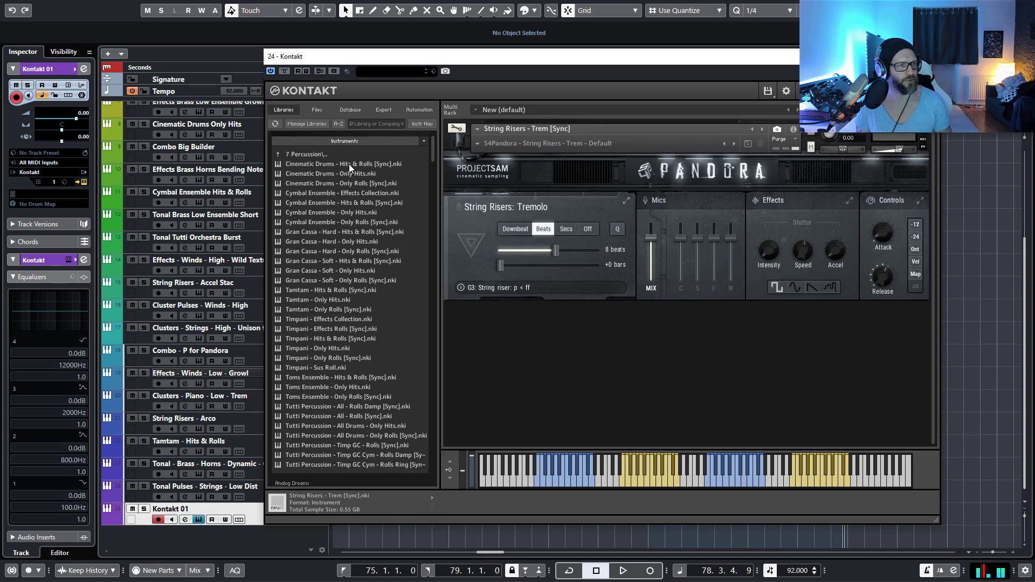
{"action": "mouse_move", "coordinate": [352, 164]}
{"action": "left_mouse_down"}
{"action": "mouse_move", "coordinate": [381, 166]}
{"action": "mouse_move", "coordinate": [356, 163]}
{"action": "left_mouse_up"}
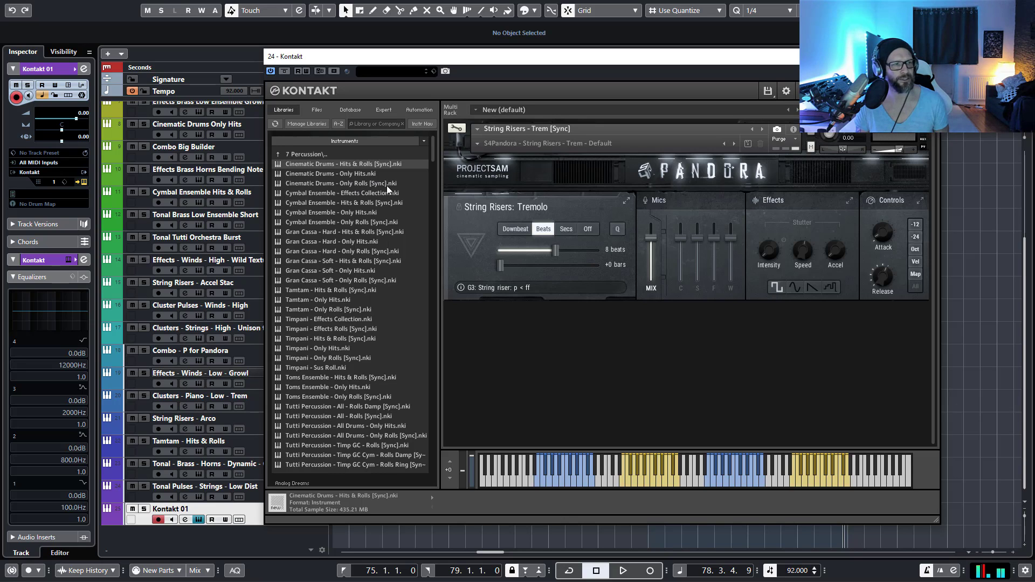
{"action": "left_click_drag", "start_coordinate": [363, 165], "coordinate": [582, 209]}
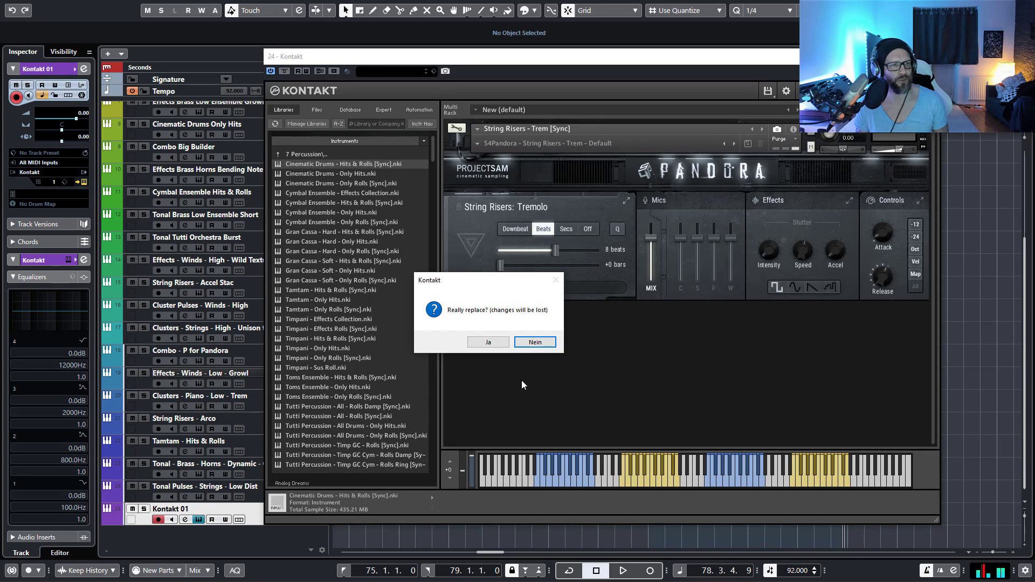
{"action": "left_click", "coordinate": [488, 342]}
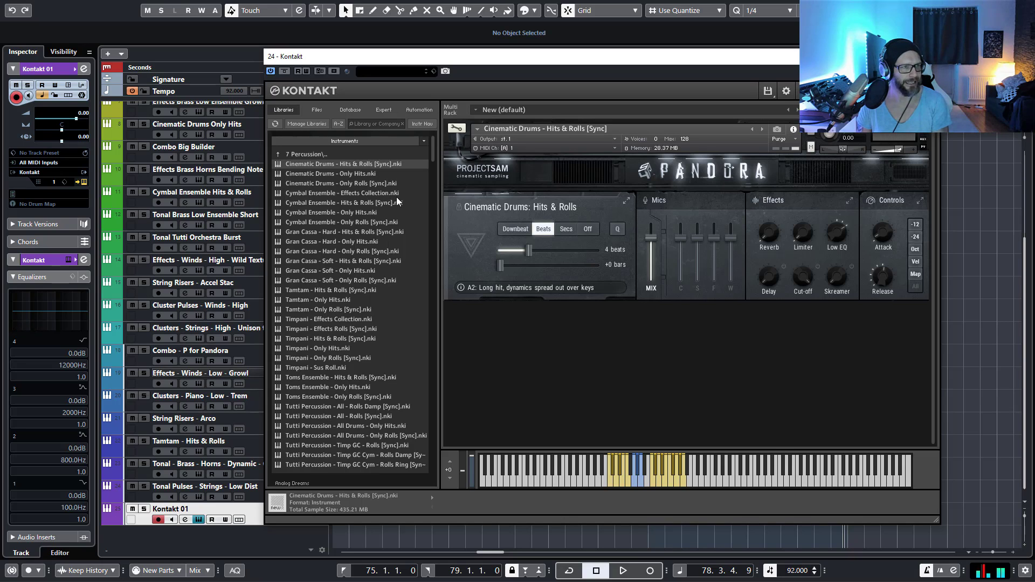
Step: Replace the cinematic drums with Cymbal Ensemble - Effects Collection, and that with Cymbal Ensemble - Hits & Rolls [Sync]
{"action": "left_click", "coordinate": [325, 193]}
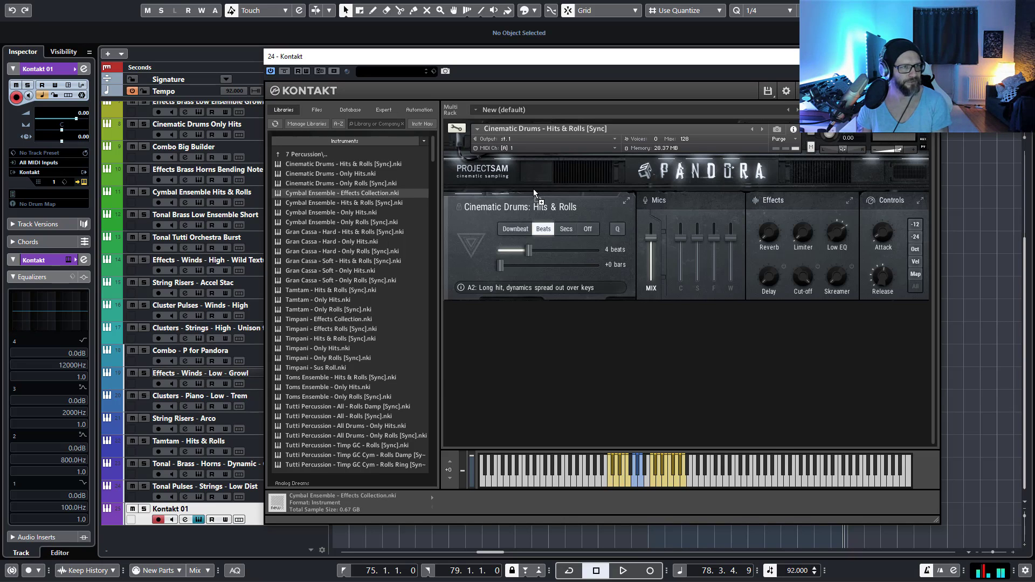
{"action": "left_click_drag", "start_coordinate": [534, 192], "coordinate": [601, 239]}
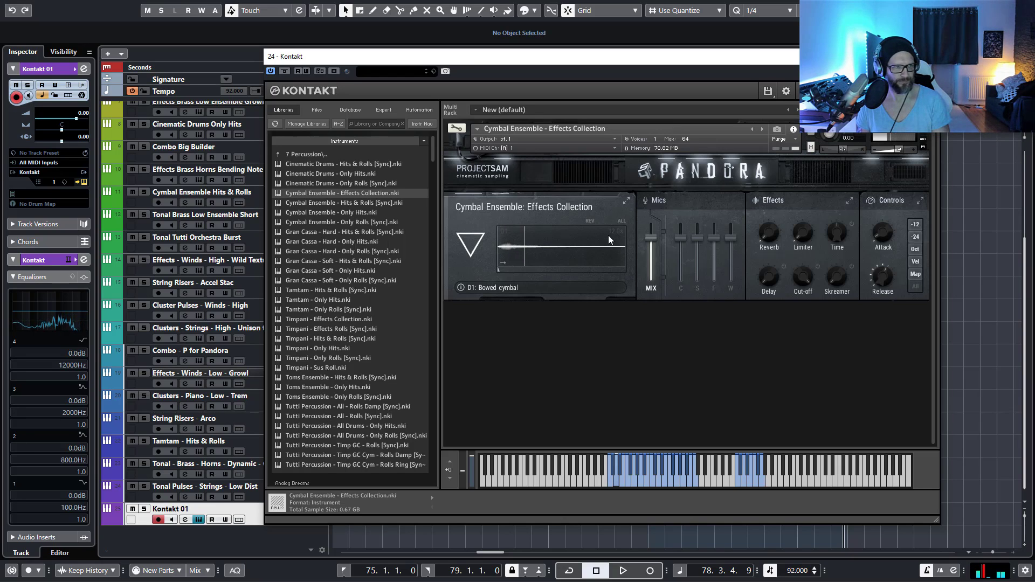
{"action": "double_click", "coordinate": [350, 203]}
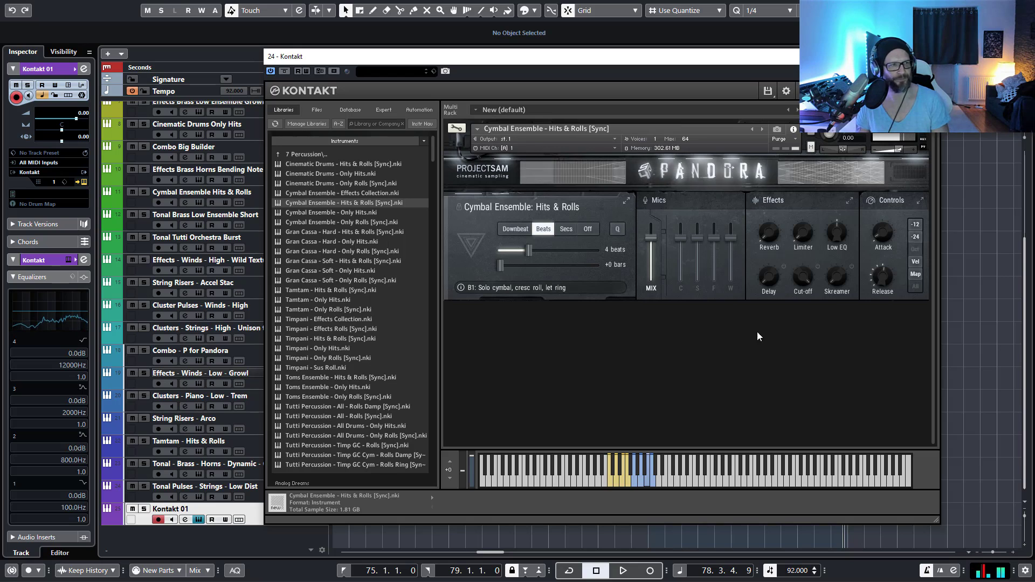
Step: Load Gran Cassa - Hard - Hits & Rolls [Sync], Tamtam - Hits & Rolls [Sync] and Timpani - Effects Collection one after another
{"action": "double_click", "coordinate": [334, 232]}
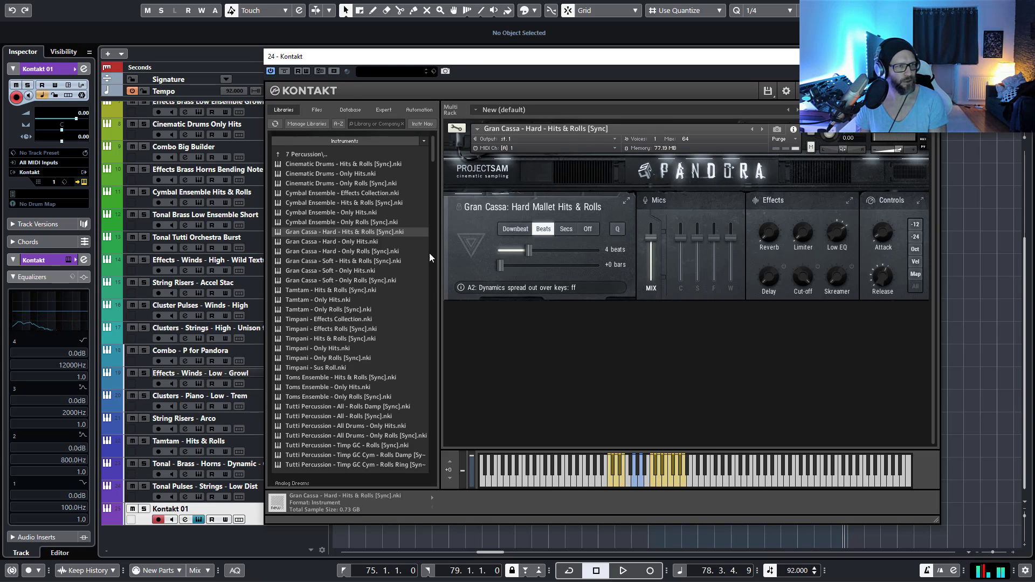
{"action": "scroll", "coordinate": [401, 284], "scroll_direction": "down", "scroll_amount": 1}
{"action": "scroll", "coordinate": [398, 281], "scroll_direction": "down", "scroll_amount": 1}
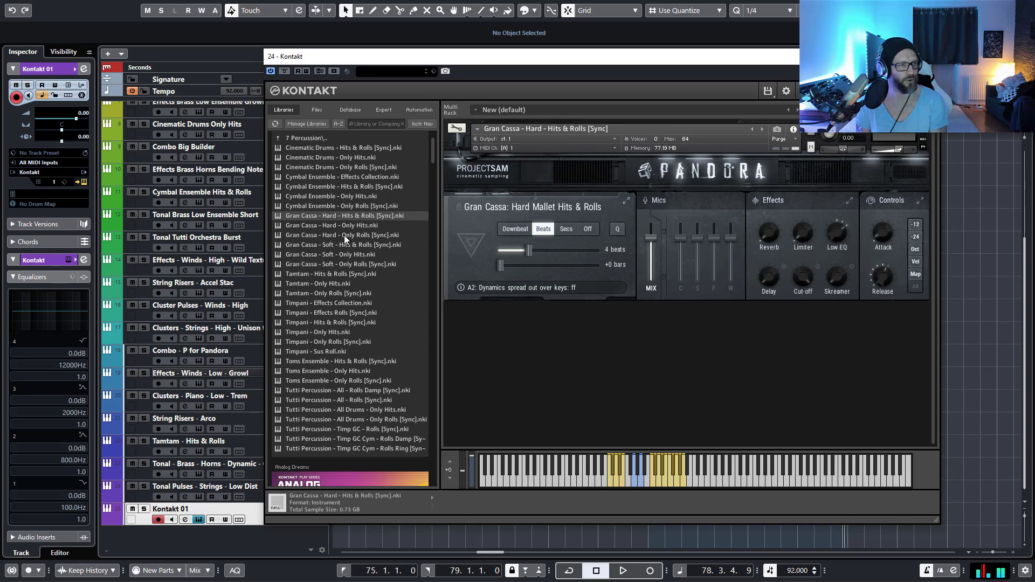
{"action": "double_click", "coordinate": [317, 274]}
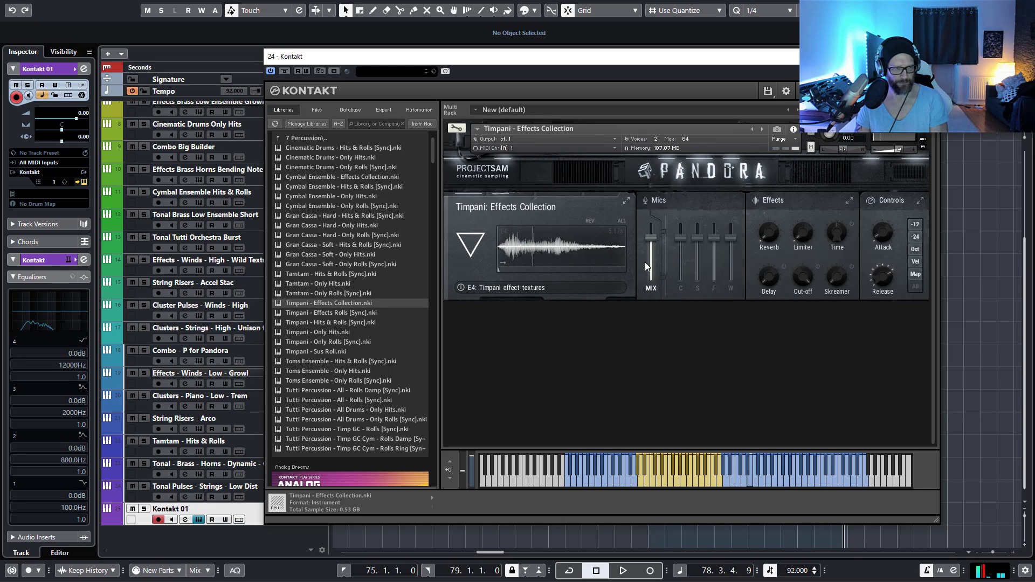
Step: Open the timpani's full effects page, enable the Skreamer effect and raise it to about 89.3%
{"action": "left_click", "coordinate": [786, 205]}
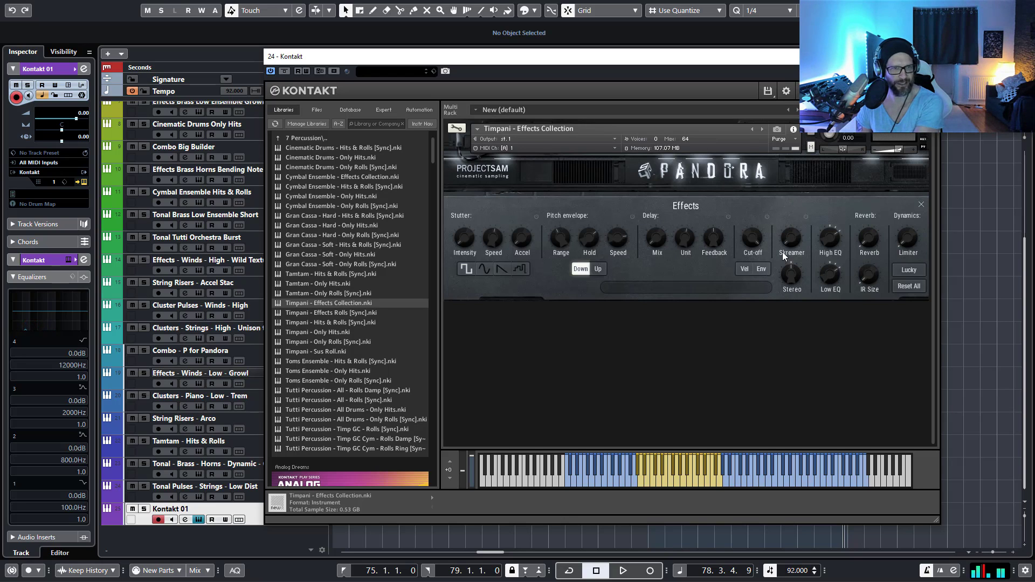
{"action": "left_click", "coordinate": [806, 217]}
{"action": "mouse_move", "coordinate": [788, 241]}
{"action": "left_mouse_down"}
{"action": "mouse_move", "coordinate": [793, 189]}
{"action": "mouse_move", "coordinate": [792, 229]}
{"action": "left_mouse_up"}
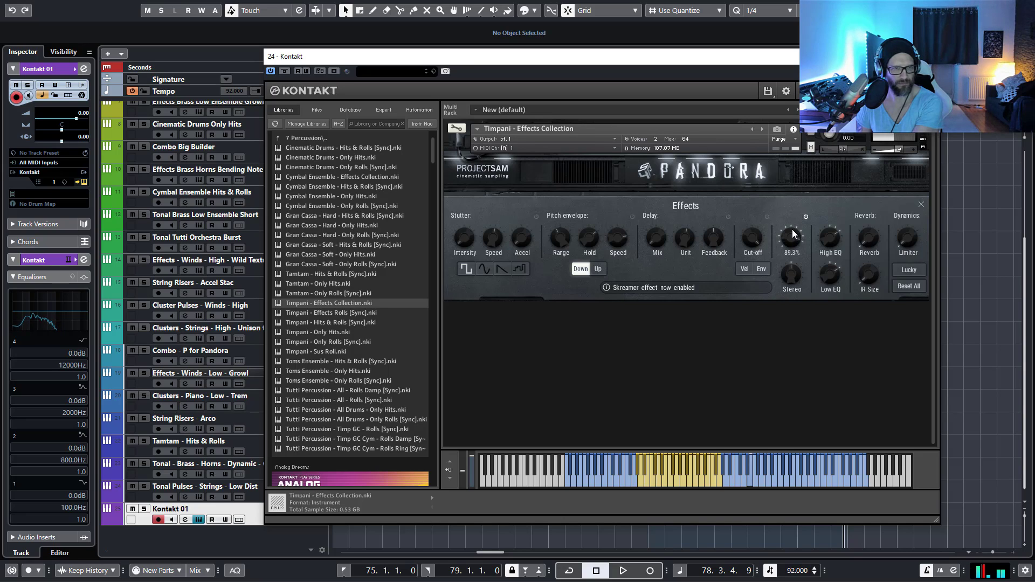
Step: Raise the reverb amount on the timpani textures and slightly lower the instrument's volume
{"action": "left_click_drag", "start_coordinate": [869, 245], "coordinate": [870, 214]}
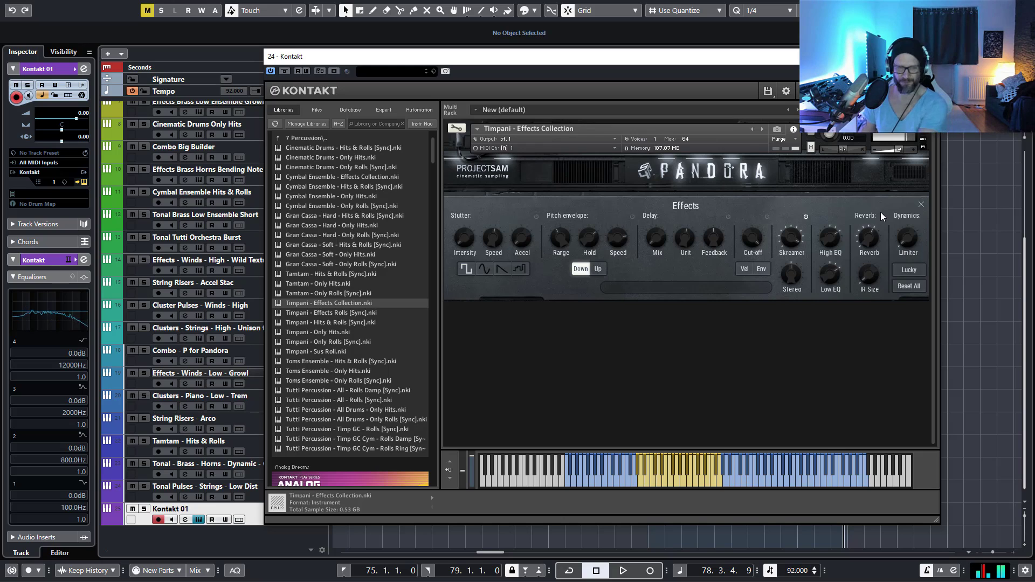
{"action": "left_click", "coordinate": [795, 244]}
{"action": "left_click", "coordinate": [867, 239]}
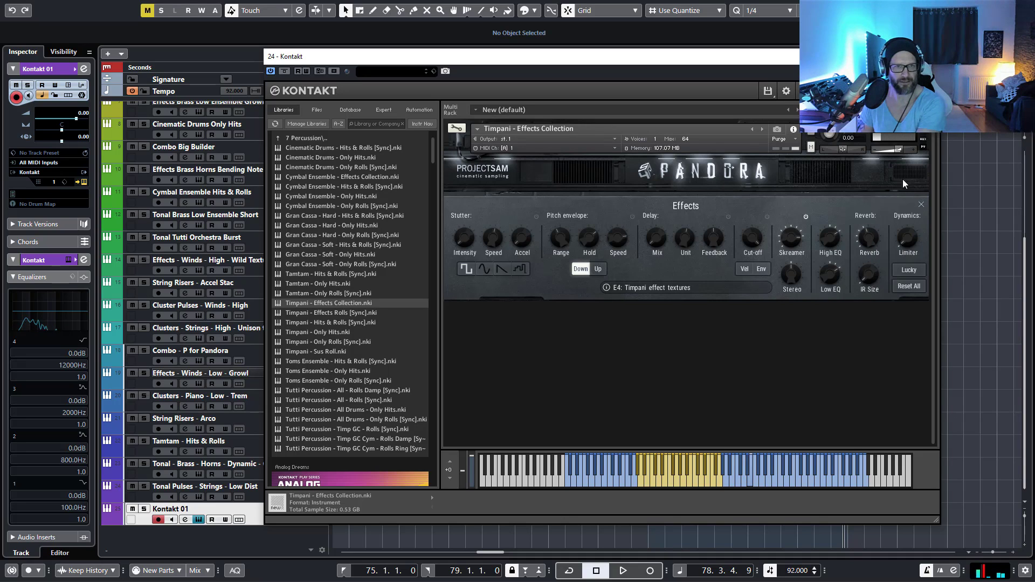
{"action": "left_click_drag", "start_coordinate": [901, 151], "coordinate": [896, 151]}
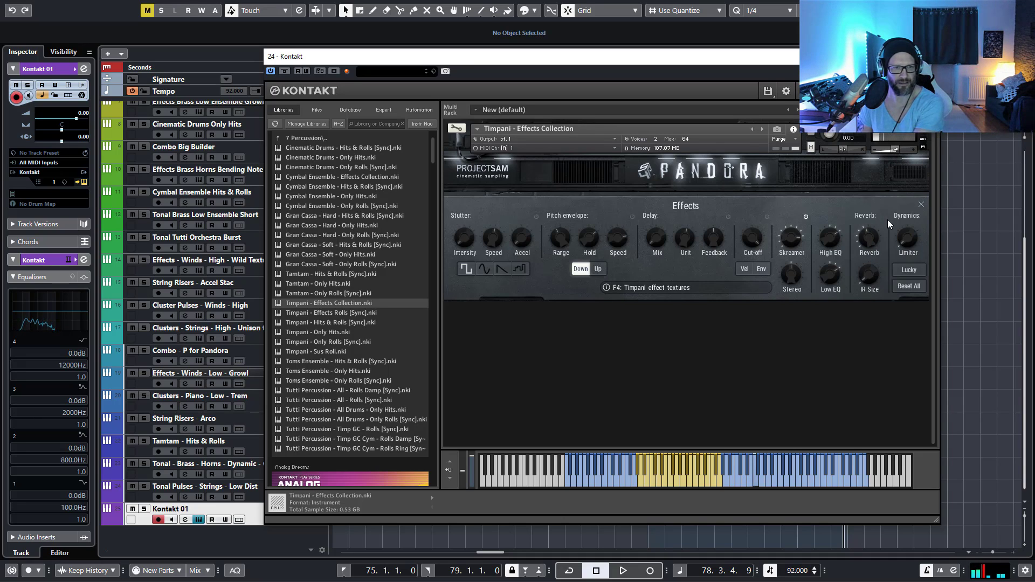
{"action": "left_click", "coordinate": [869, 238]}
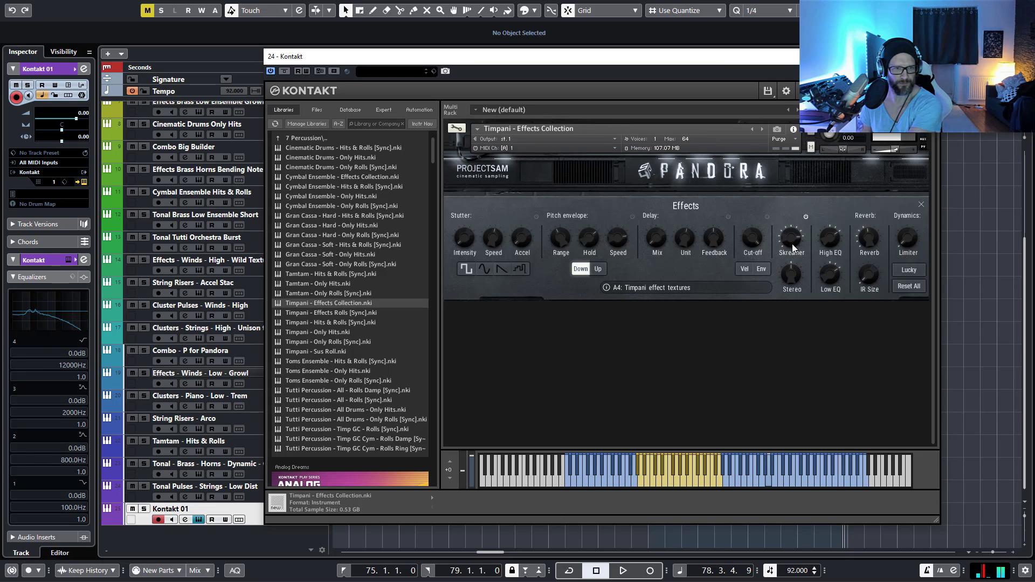
Step: Compare the timpani textures without and with the Skreamer effect, leave it enabled, and close the effects page
{"action": "left_click", "coordinate": [807, 218]}
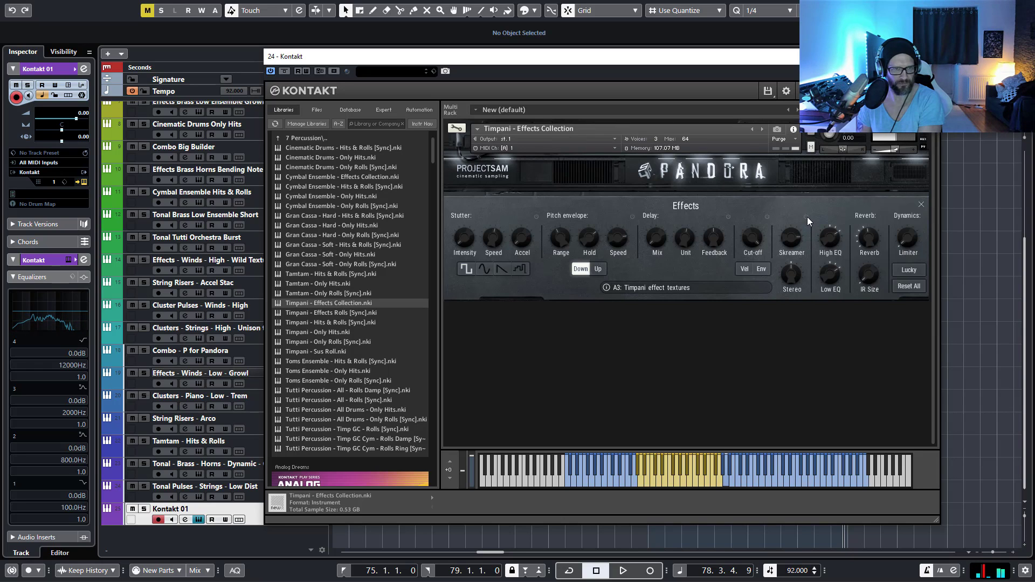
{"action": "left_click", "coordinate": [806, 216]}
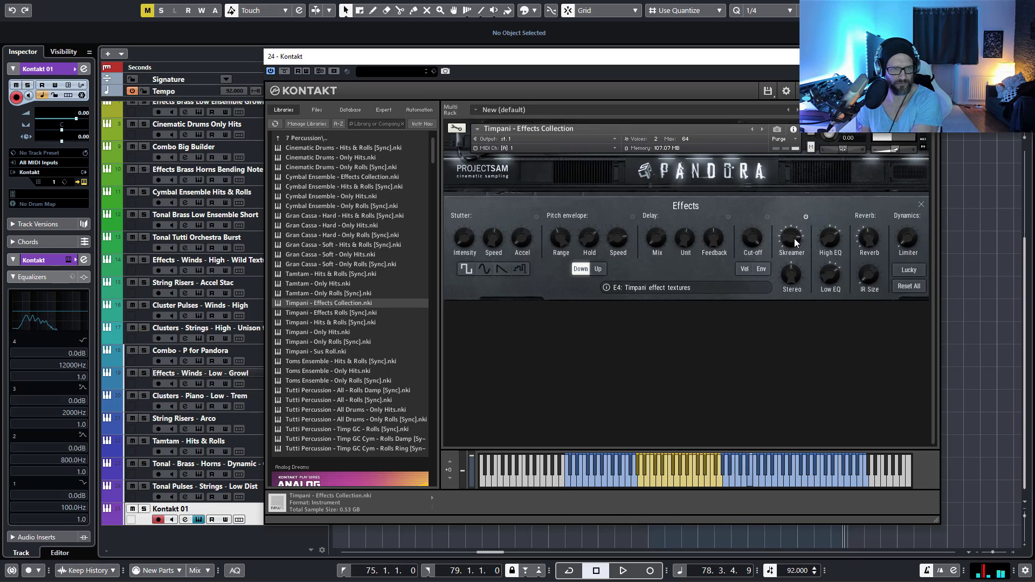
{"action": "left_click", "coordinate": [921, 204]}
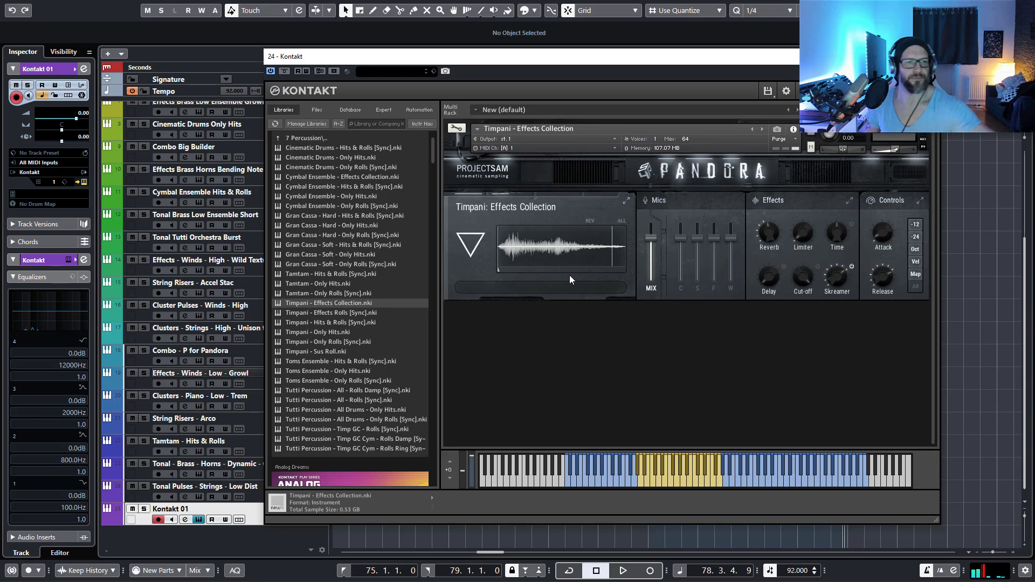
Step: Replace the timpani effects with Timpani - Hits & Rolls [Sync] and audition its single hits
{"action": "double_click", "coordinate": [346, 322]}
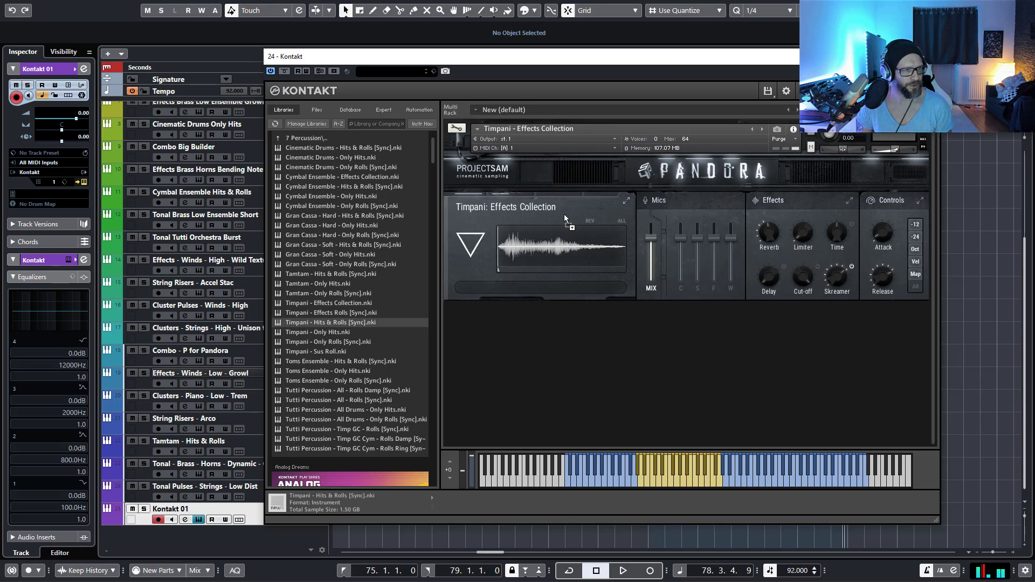
{"action": "left_click", "coordinate": [492, 342]}
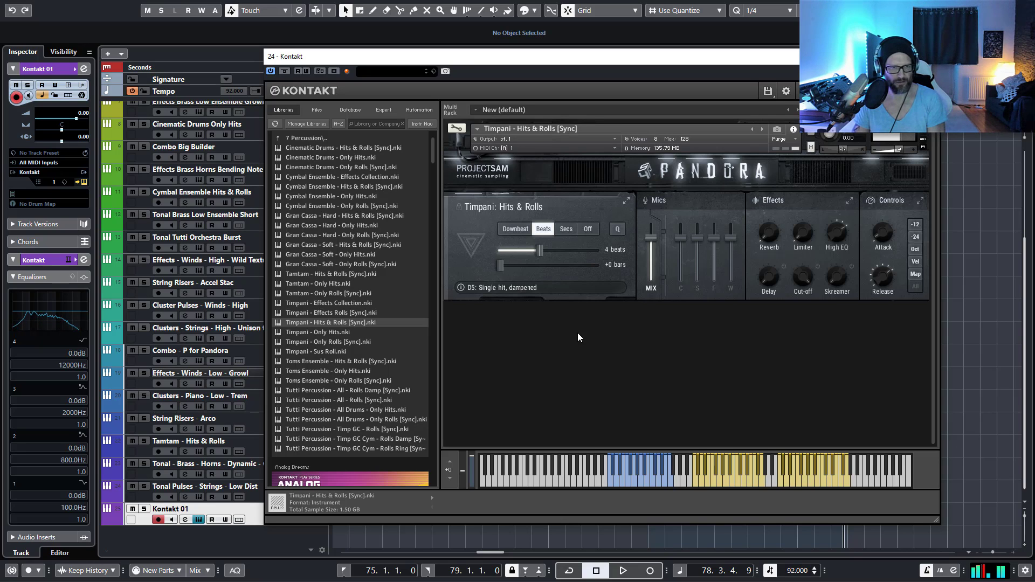
{"action": "key", "text": "m"}
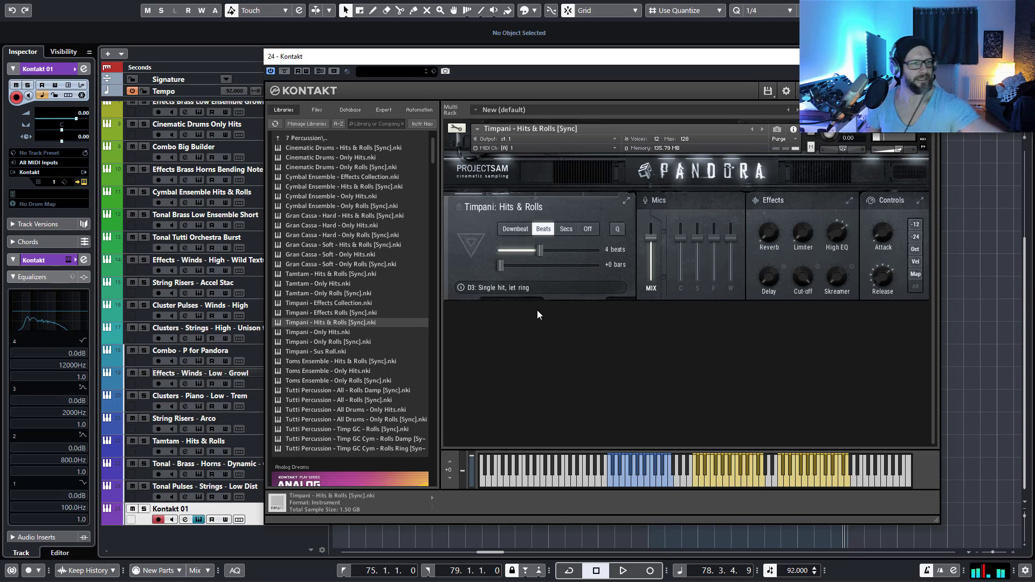
Step: Replace the timpani instrument with Toms Ensemble - Hits & Rolls [Sync] and audition its hits and rolls
{"action": "scroll", "coordinate": [397, 350], "scroll_direction": "down", "scroll_amount": 1}
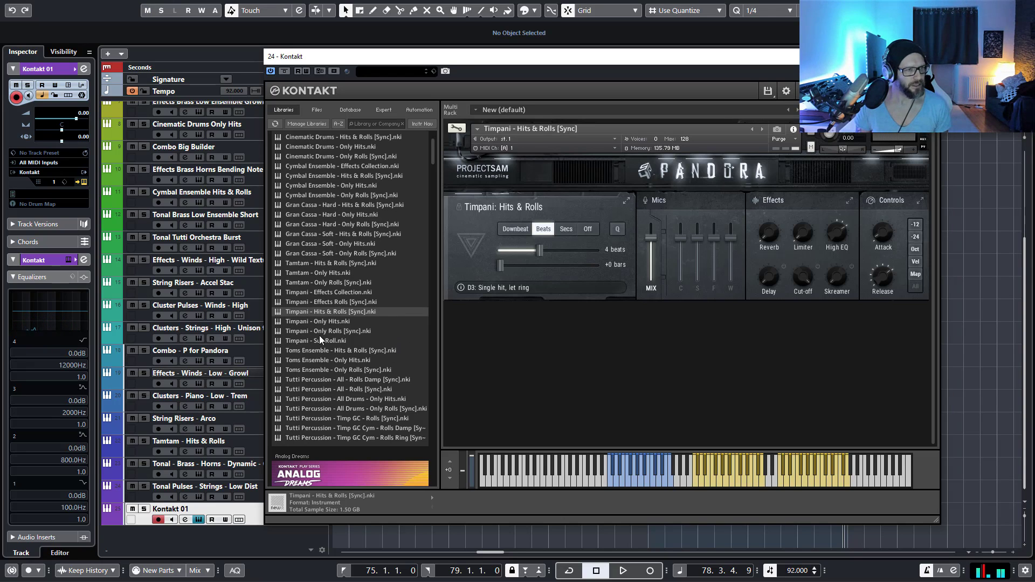
{"action": "scroll", "coordinate": [346, 354], "scroll_direction": "down", "scroll_amount": 1}
{"action": "left_click", "coordinate": [344, 340]}
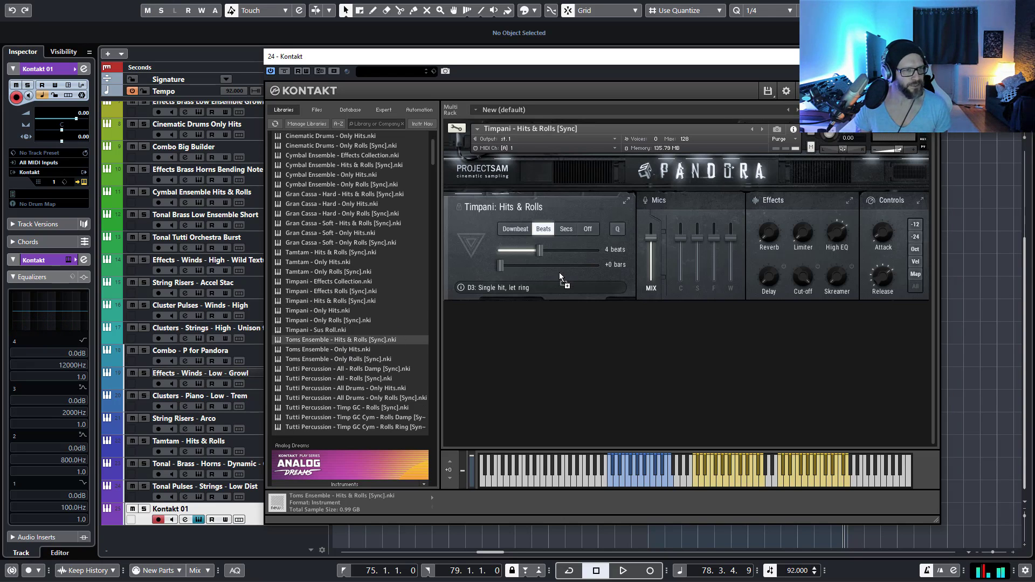
{"action": "left_click_drag", "start_coordinate": [564, 266], "coordinate": [564, 267]}
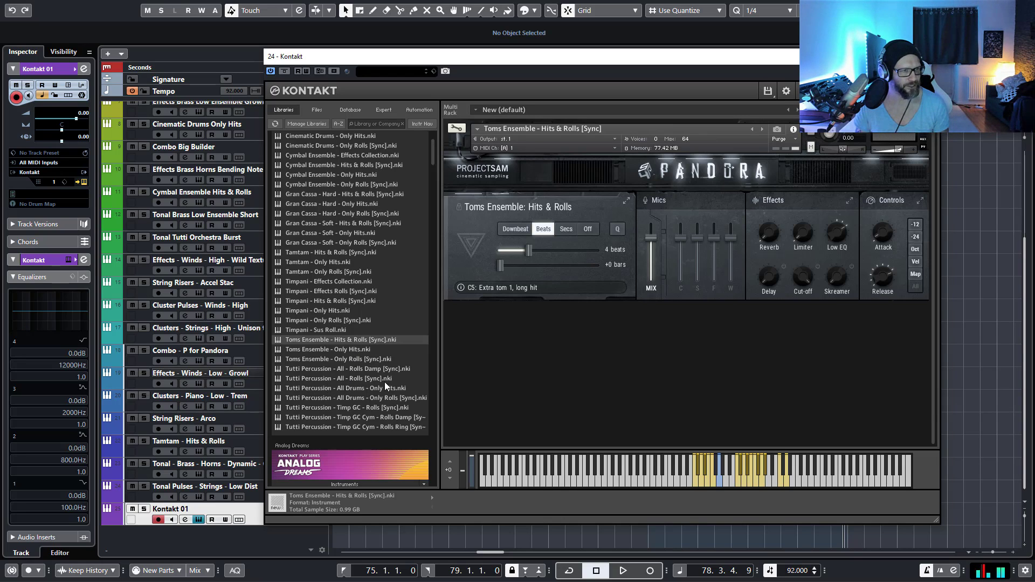
Step: Replace the toms with Tutti Percussion - All Drums - Only Hits and audition the D0 articulation, returning to C0
{"action": "double_click", "coordinate": [354, 387]}
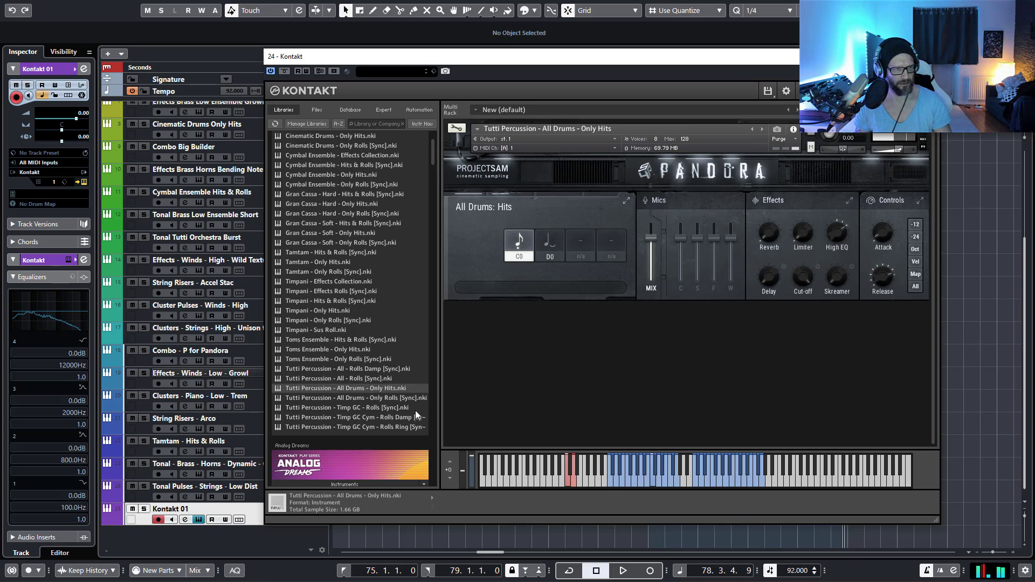
{"action": "left_click", "coordinate": [555, 242]}
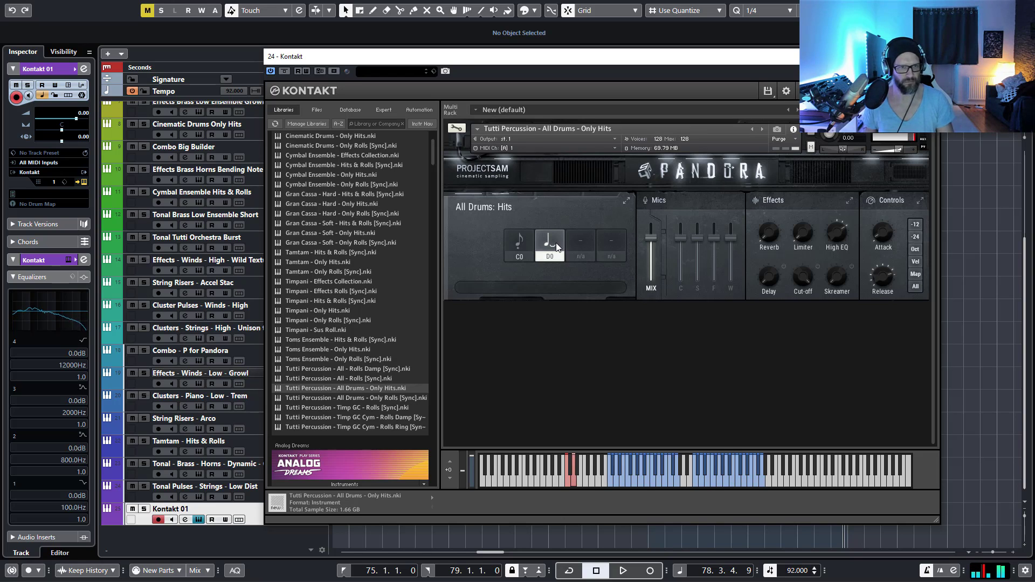
{"action": "left_click", "coordinate": [524, 246]}
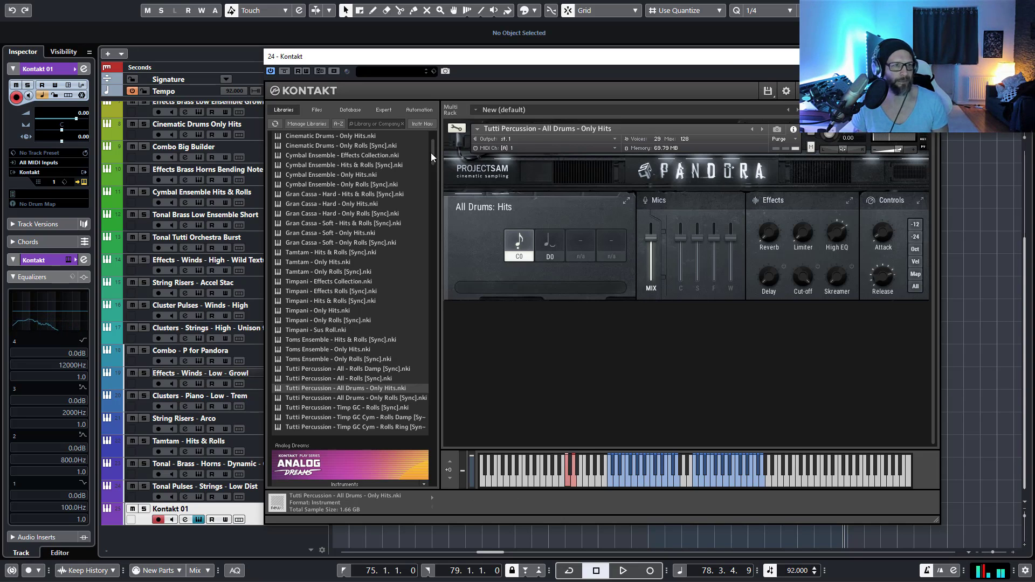
Step: Leave the 7 Percussion folder and return to Symphobia 4 Pandora's list of instrument categories
{"action": "left_click_drag", "start_coordinate": [431, 154], "coordinate": [438, 138]}
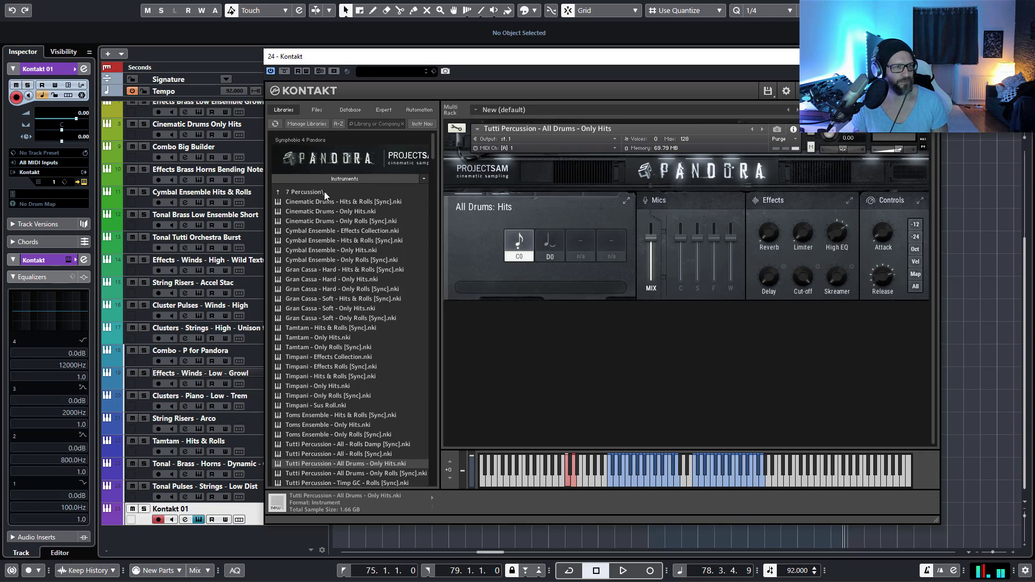
{"action": "left_click", "coordinate": [325, 191]}
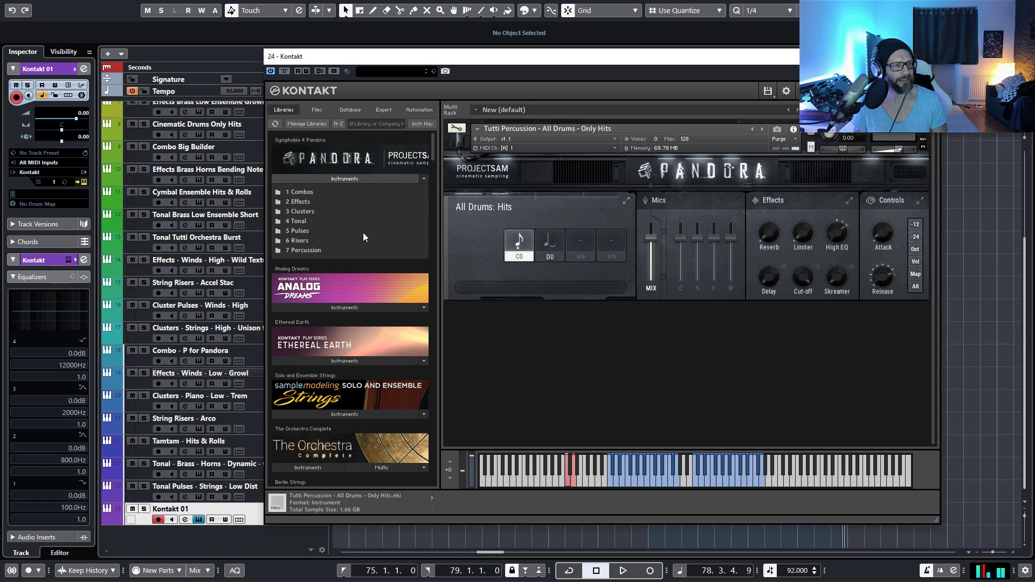